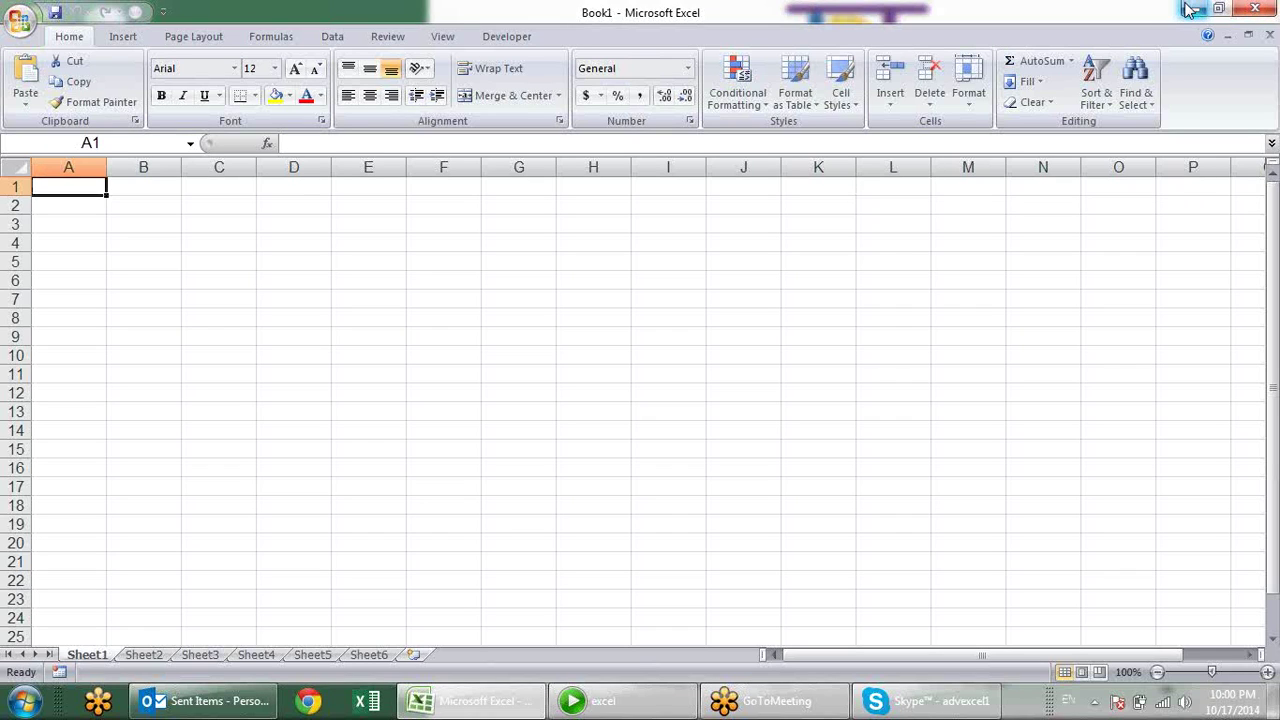
# Enter 12 in C2, a name in C3 and today's date in C4.
pyautogui.click(689, 121)
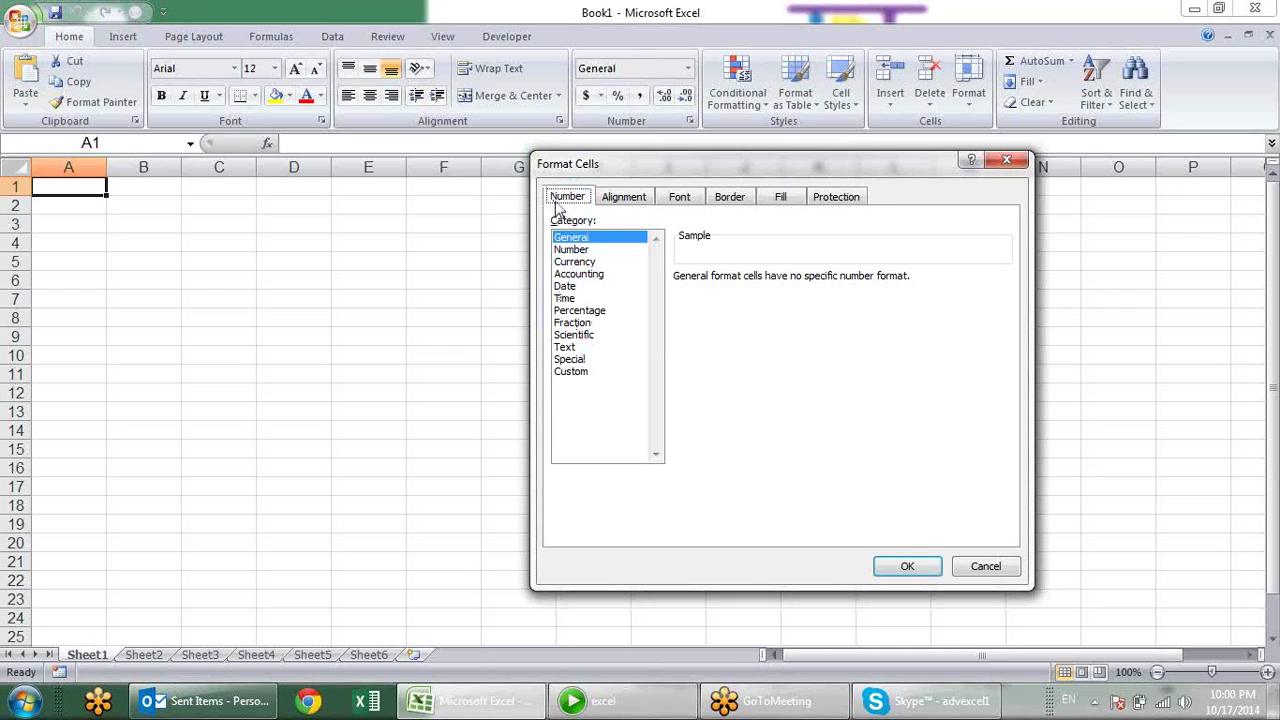
pyautogui.click(1006, 160)
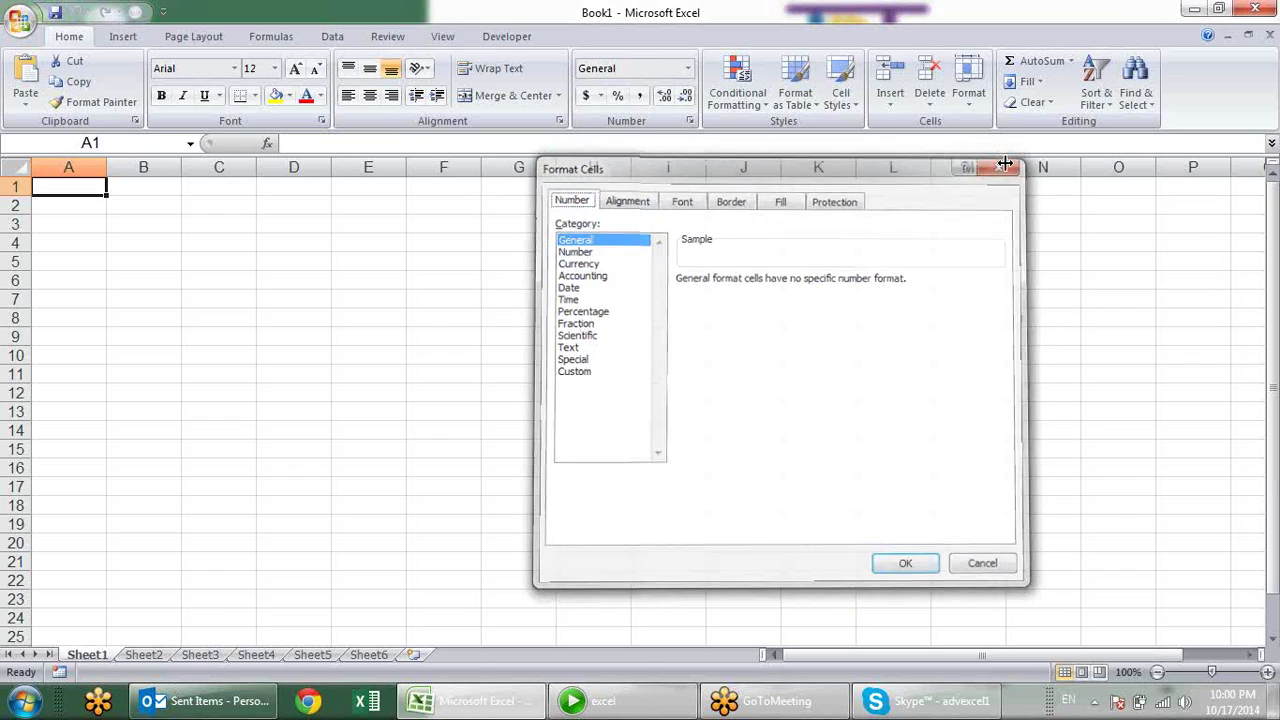
pyautogui.click(258, 205)
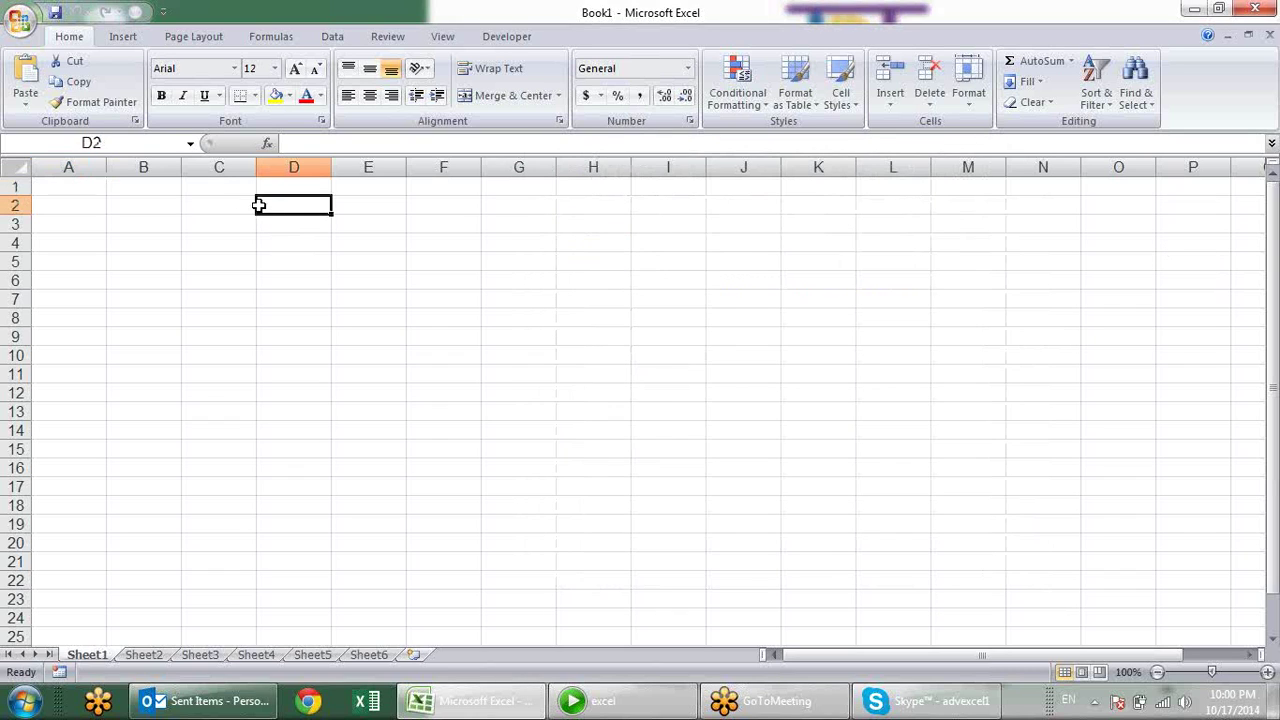
pyautogui.click(188, 204)
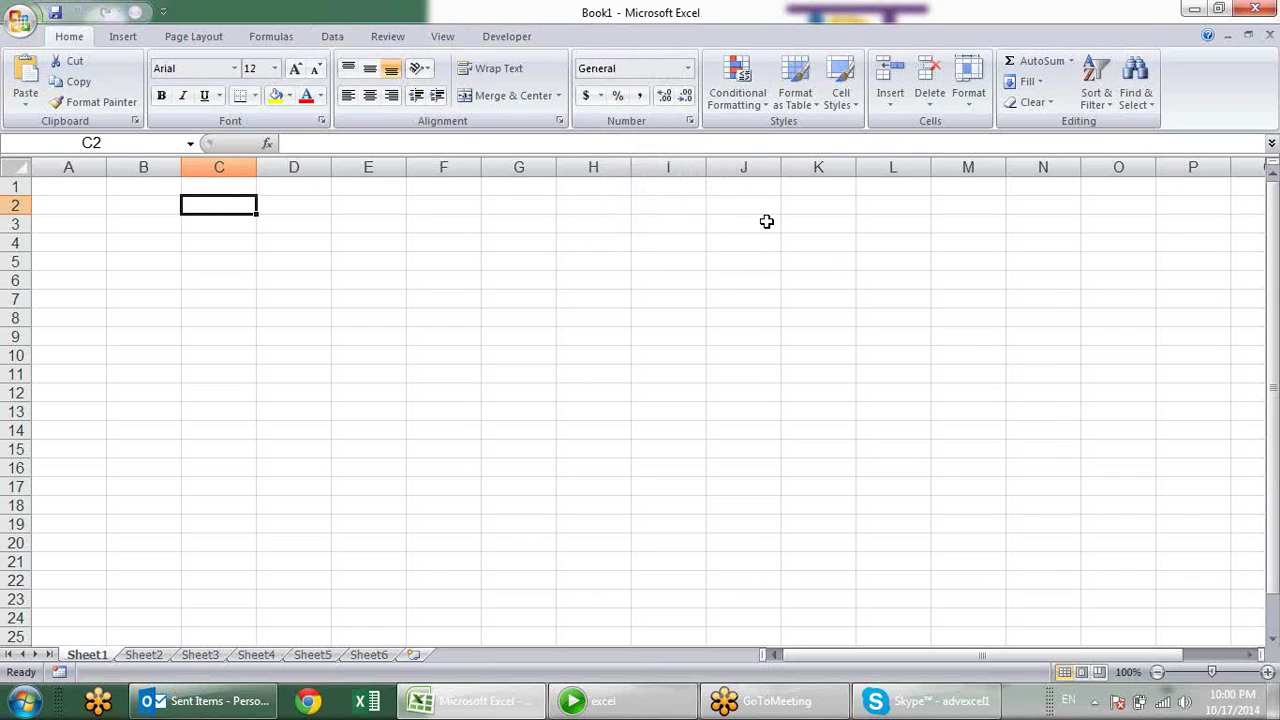
pyautogui.write('12')
pyautogui.press('Return')
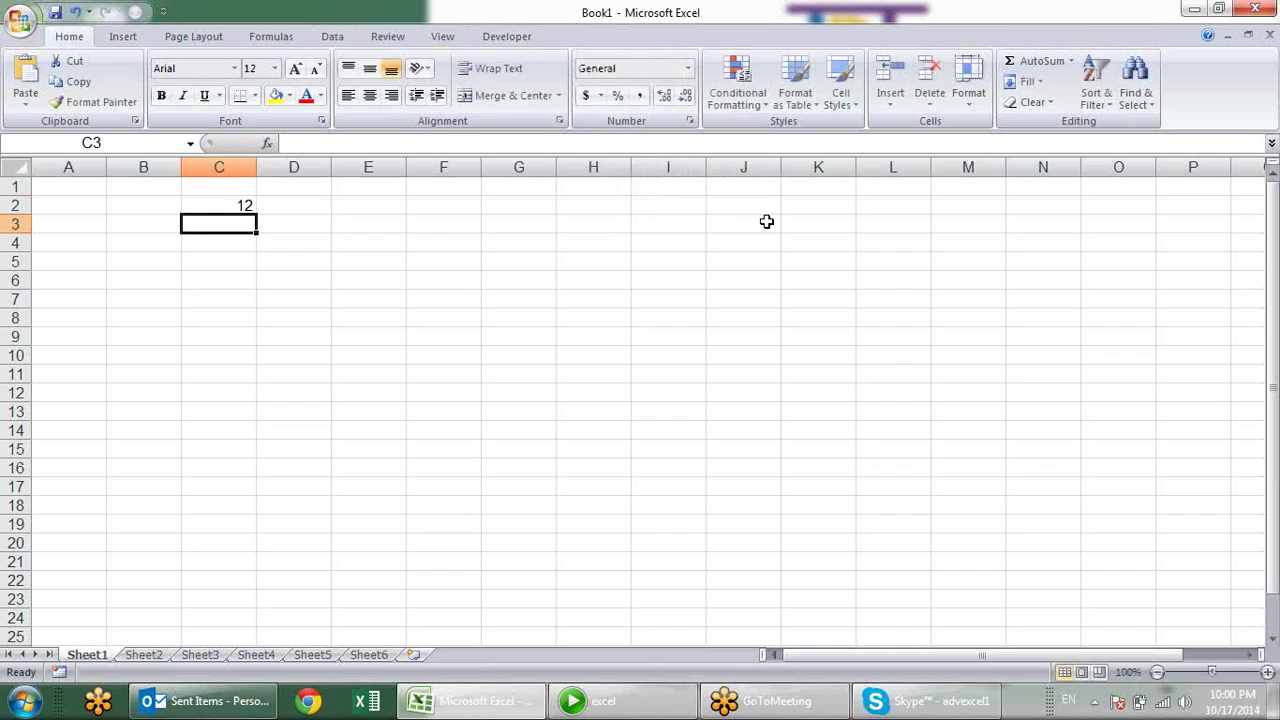
pyautogui.write('sandeep')
pyautogui.press('Return')
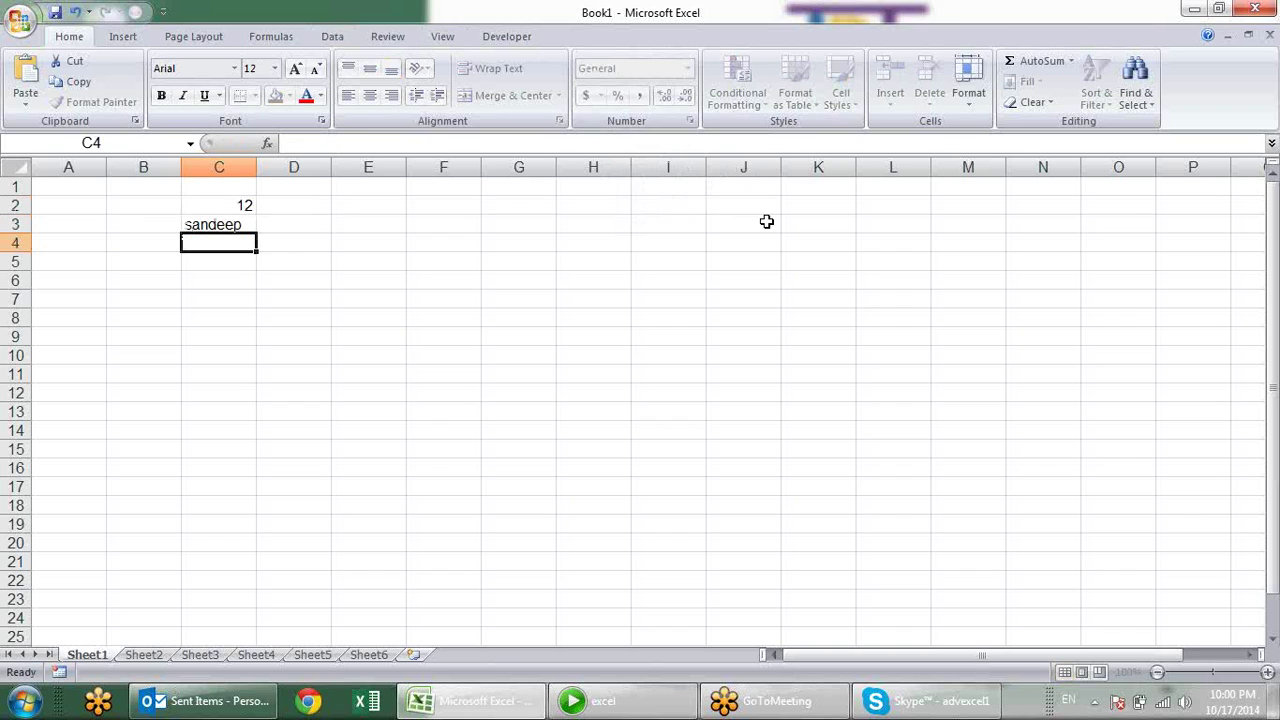
pyautogui.hotkey('ctrl', ';')
pyautogui.press('Return')
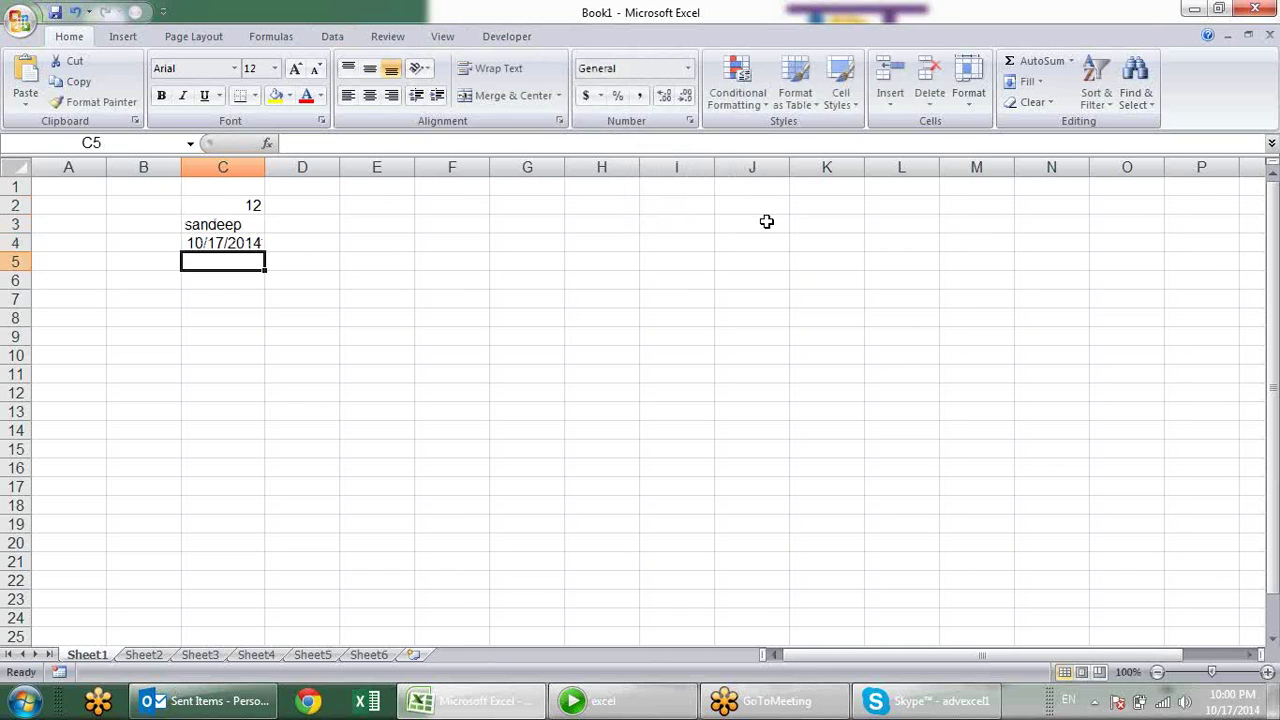
pyautogui.press('Up')
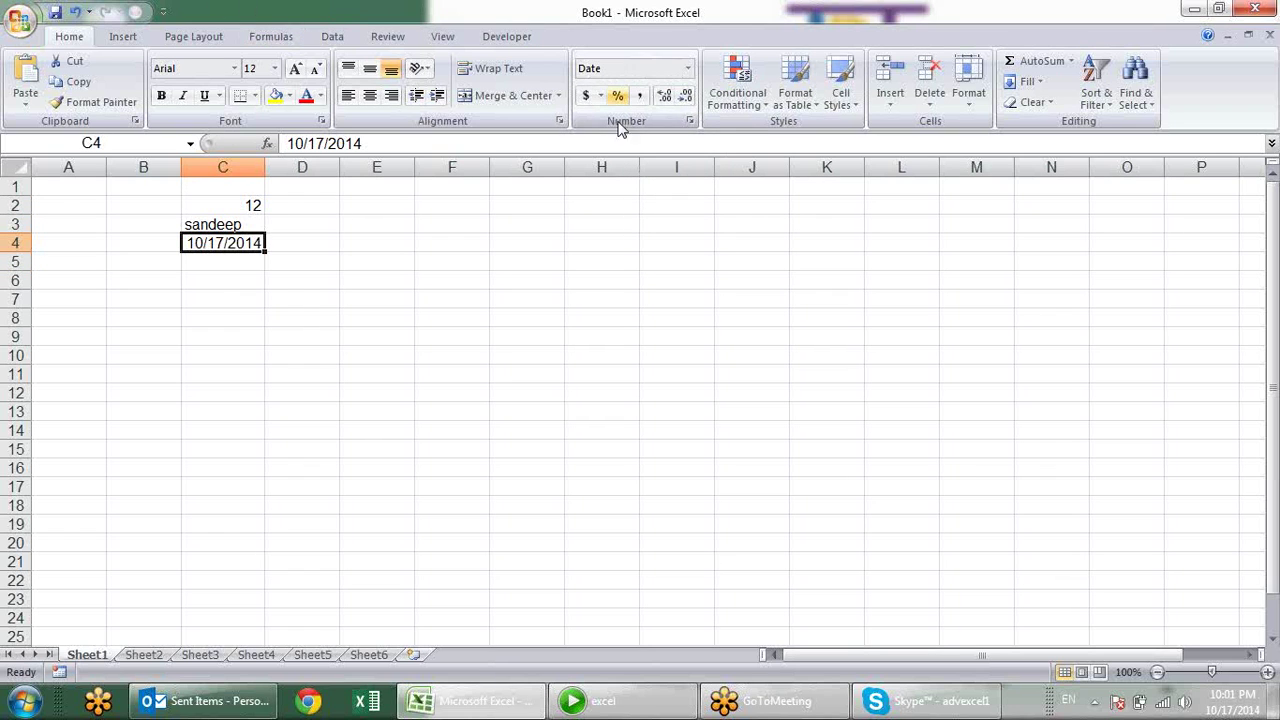
# Check the formats of C2:C4, then clear their contents.
pyautogui.click(291, 227)
pyautogui.click(243, 224)
pyautogui.click(241, 204)
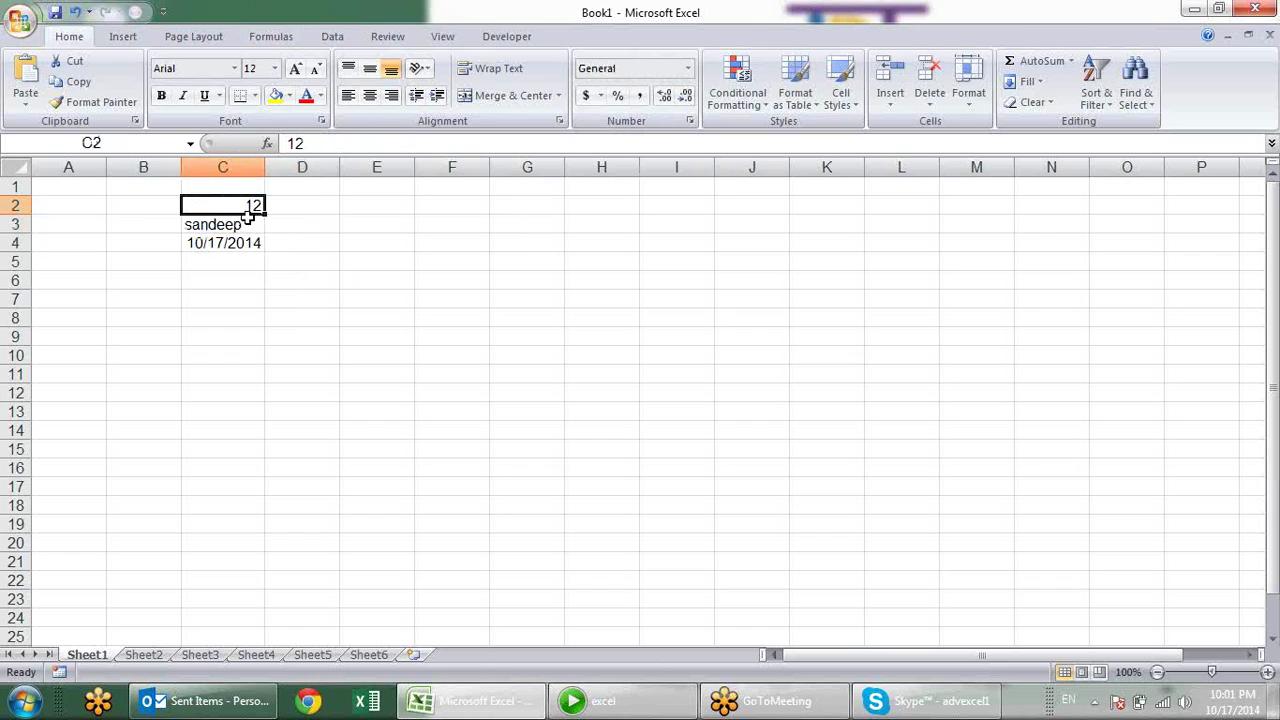
pyautogui.click(238, 226)
pyautogui.click(242, 244)
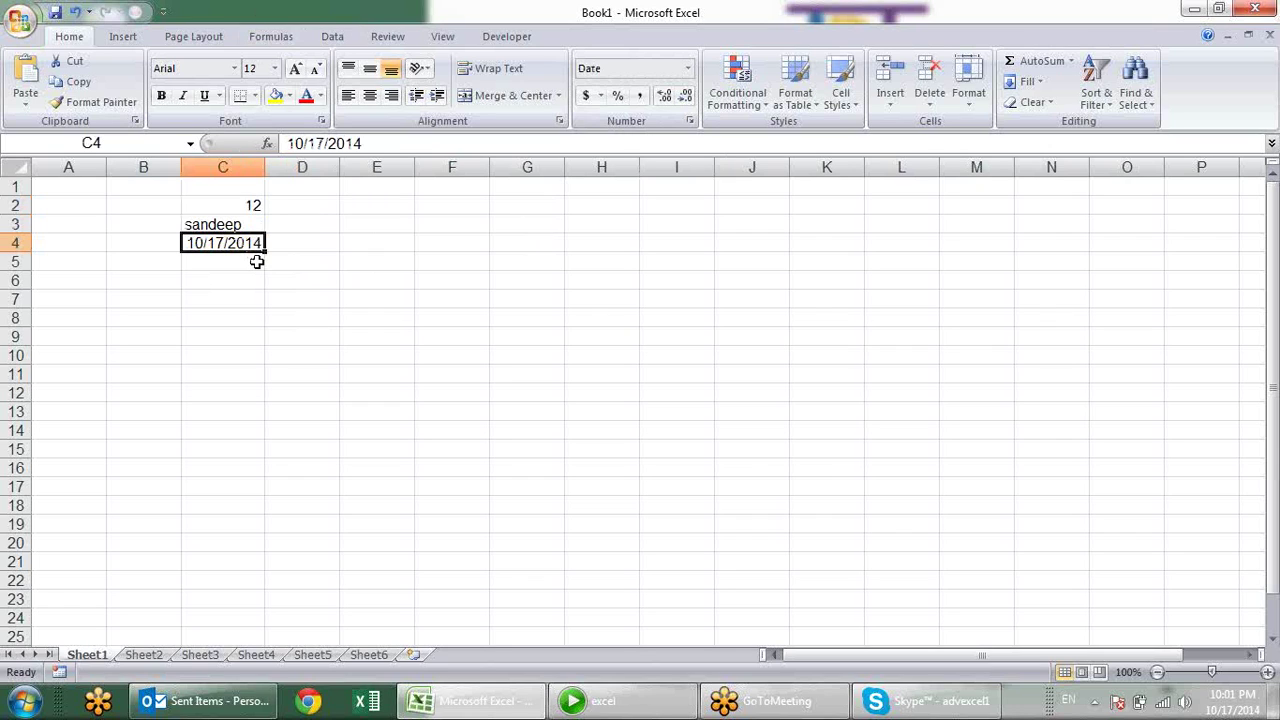
pyautogui.moveTo(254, 206); pyautogui.dragTo(240, 232)
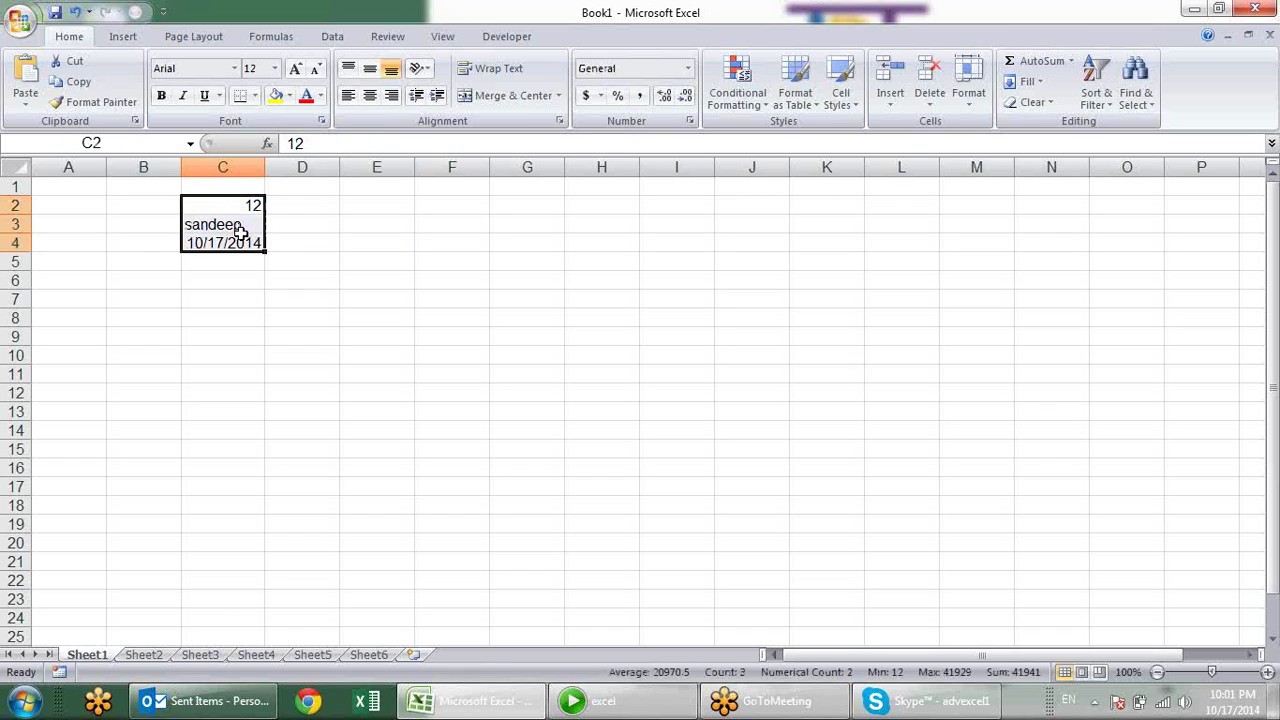
pyautogui.press('Delete')
pyautogui.click(308, 246)
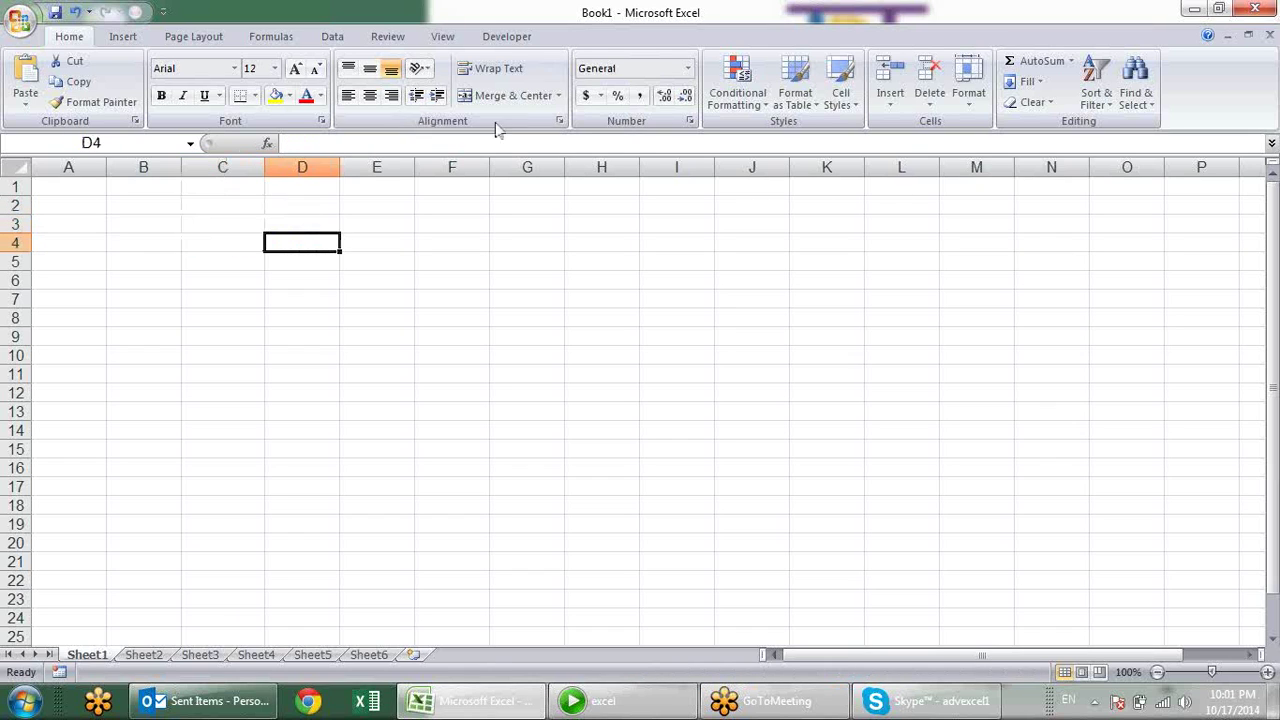
# Fill B2:B12 at once with =RANDBETWEEN(90,1111) using Ctrl+Enter.
pyautogui.click(689, 121)
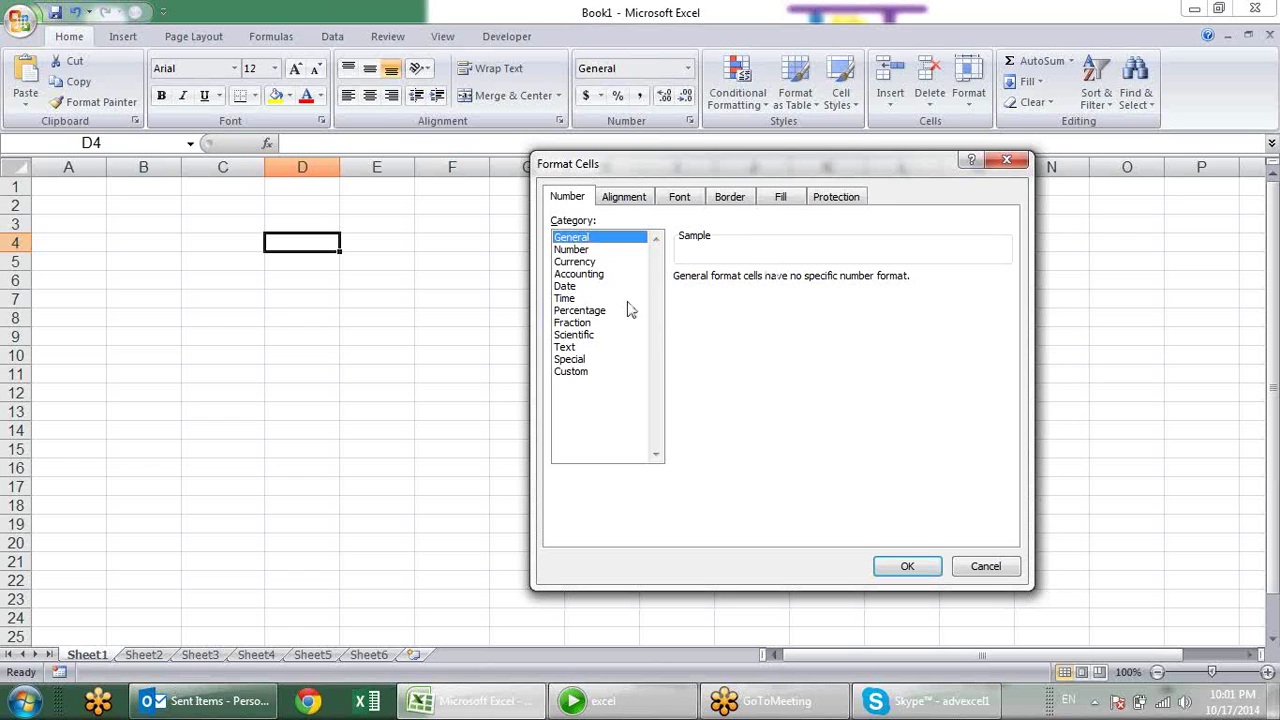
pyautogui.press('Escape')
pyautogui.click(124, 206)
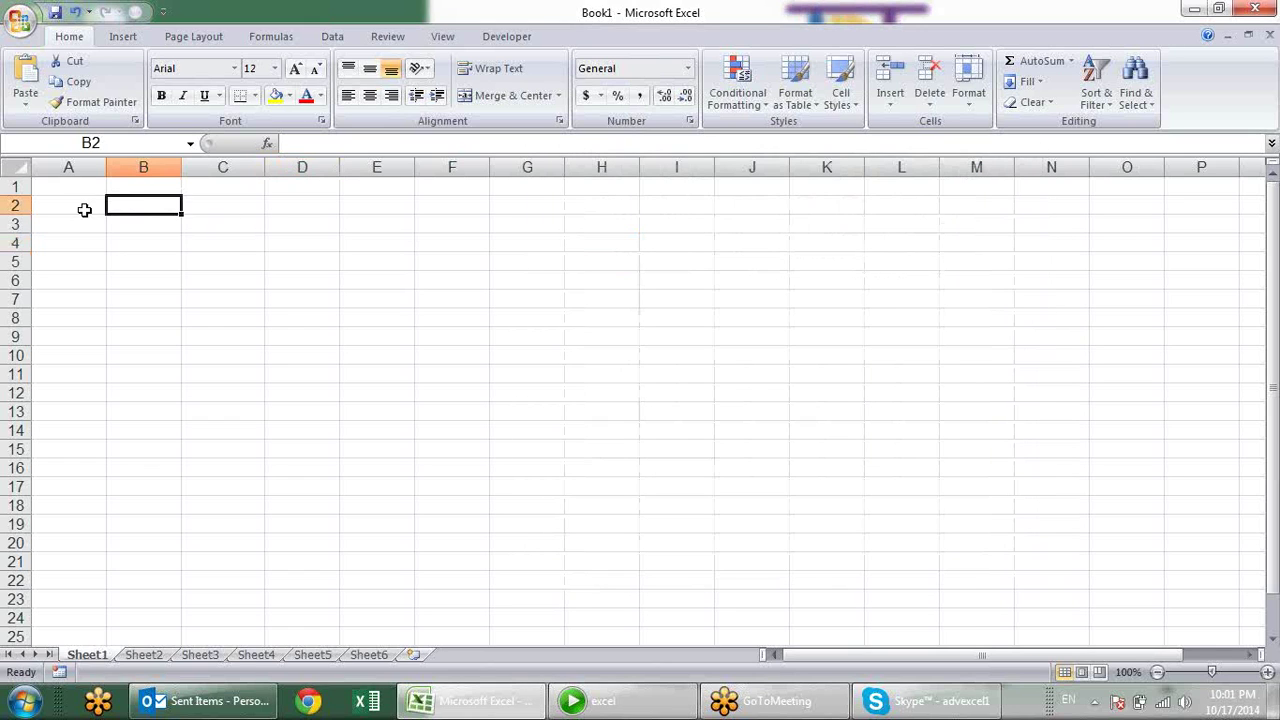
pyautogui.moveTo(143, 207); pyautogui.dragTo(172, 390)
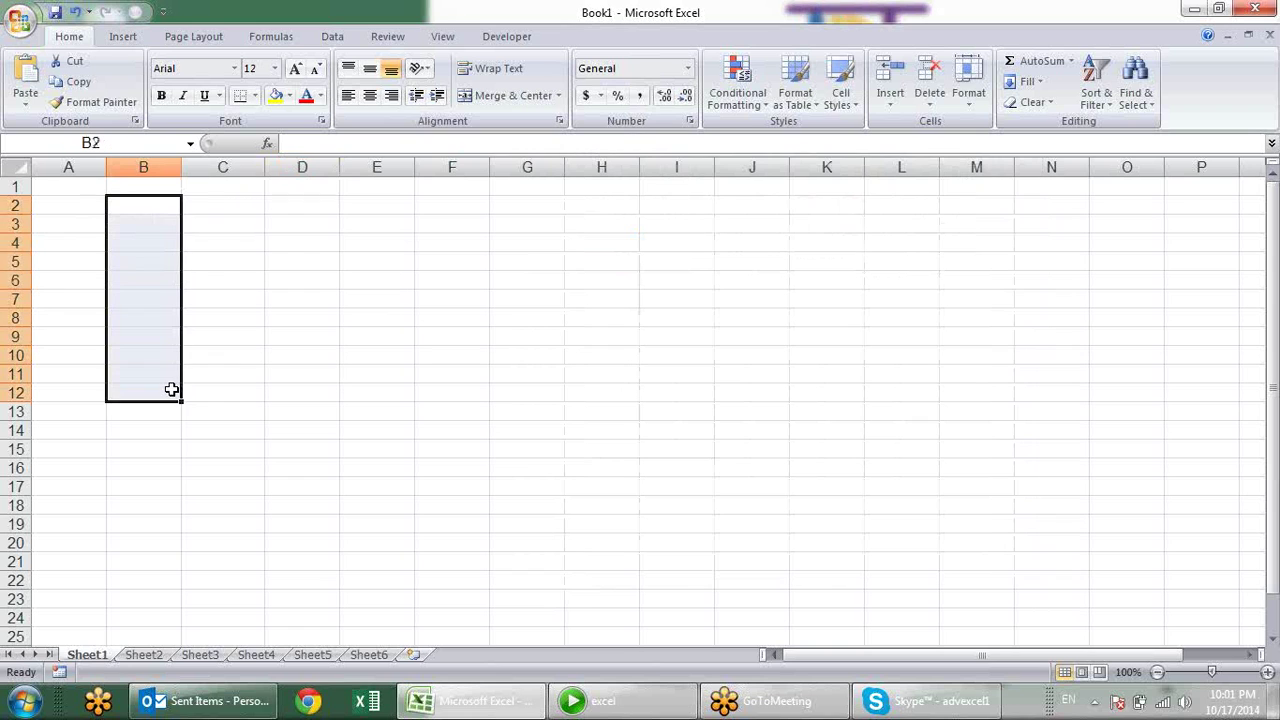
pyautogui.write('=ran')
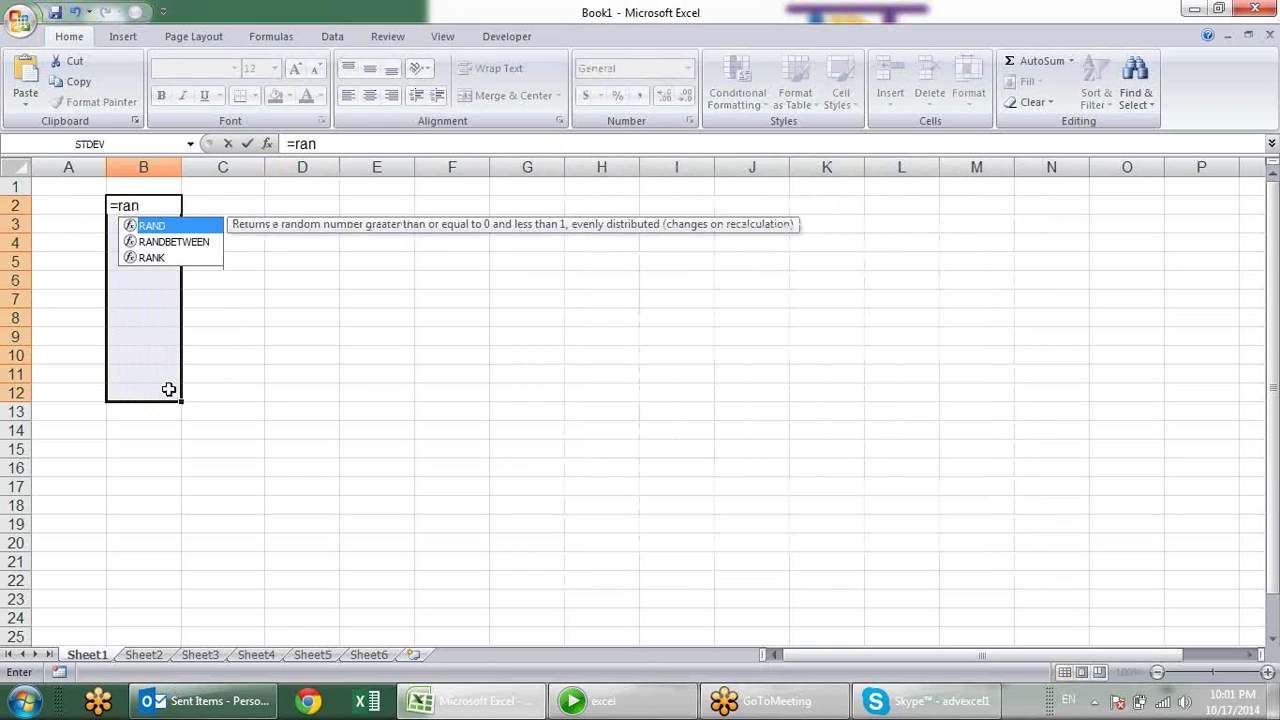
pyautogui.press('Down')
pyautogui.press('Tab')
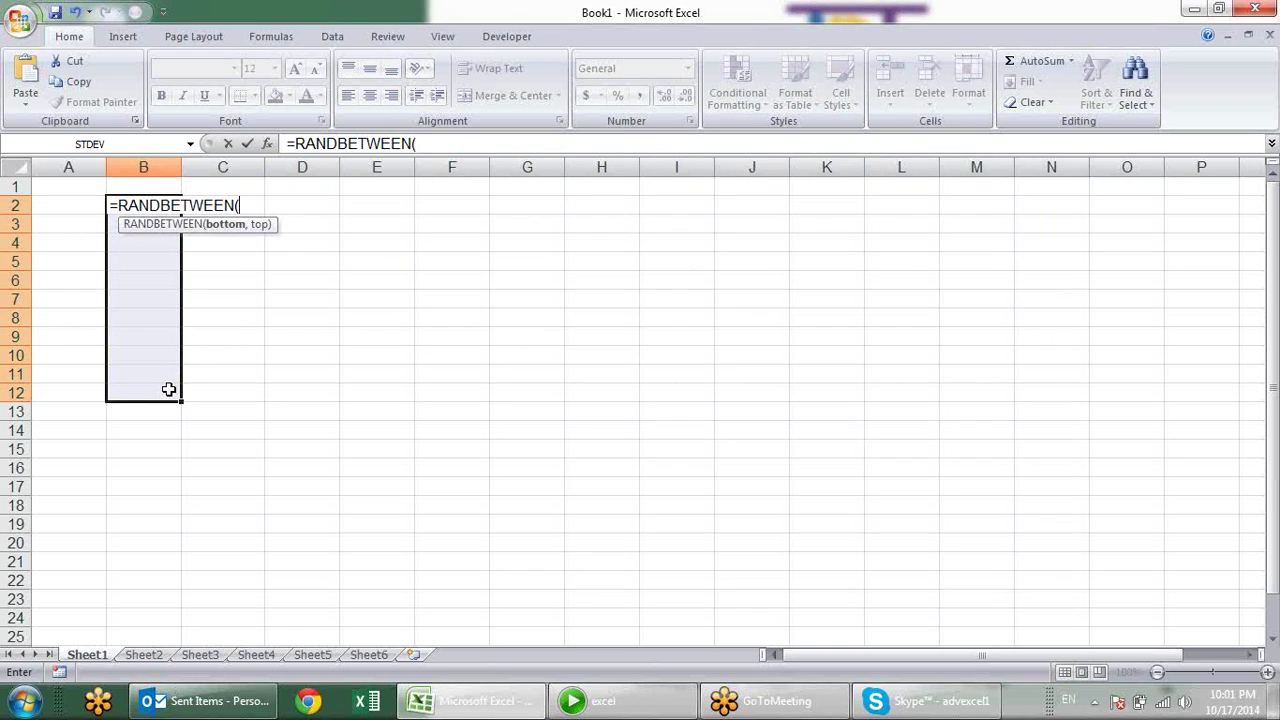
pyautogui.write('90,111')
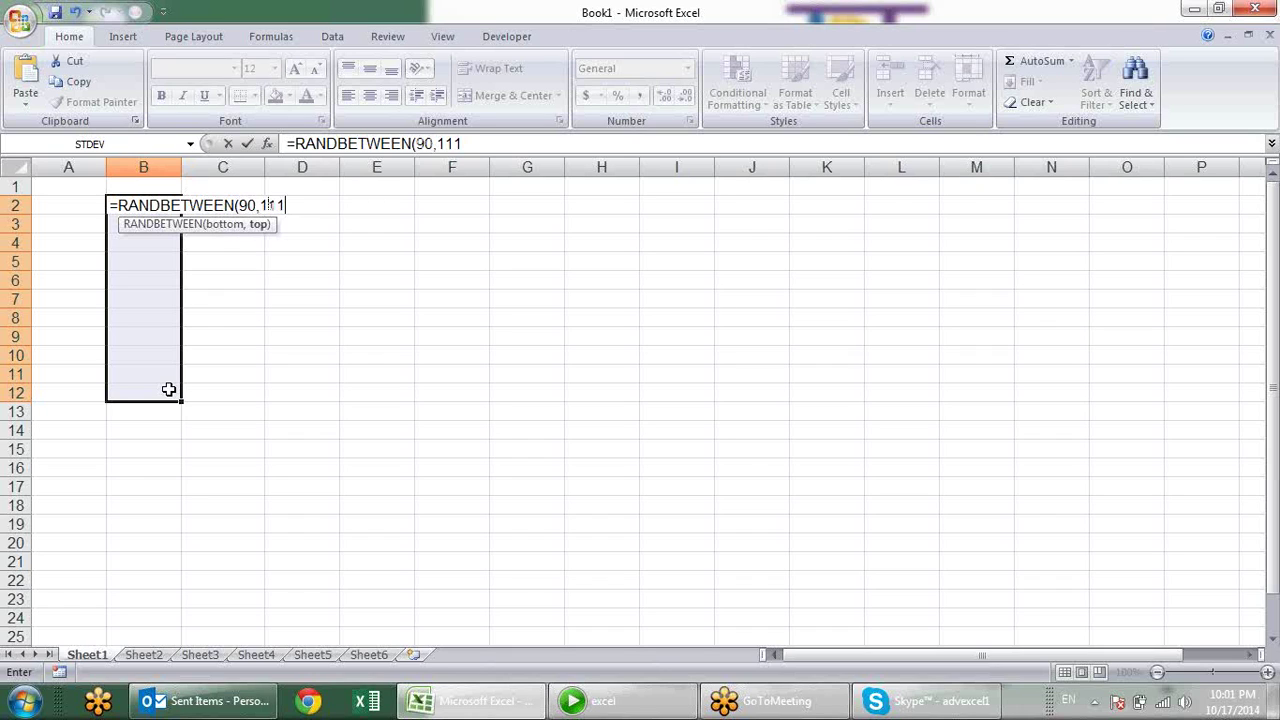
pyautogui.hotkey('ctrl', 'Return')
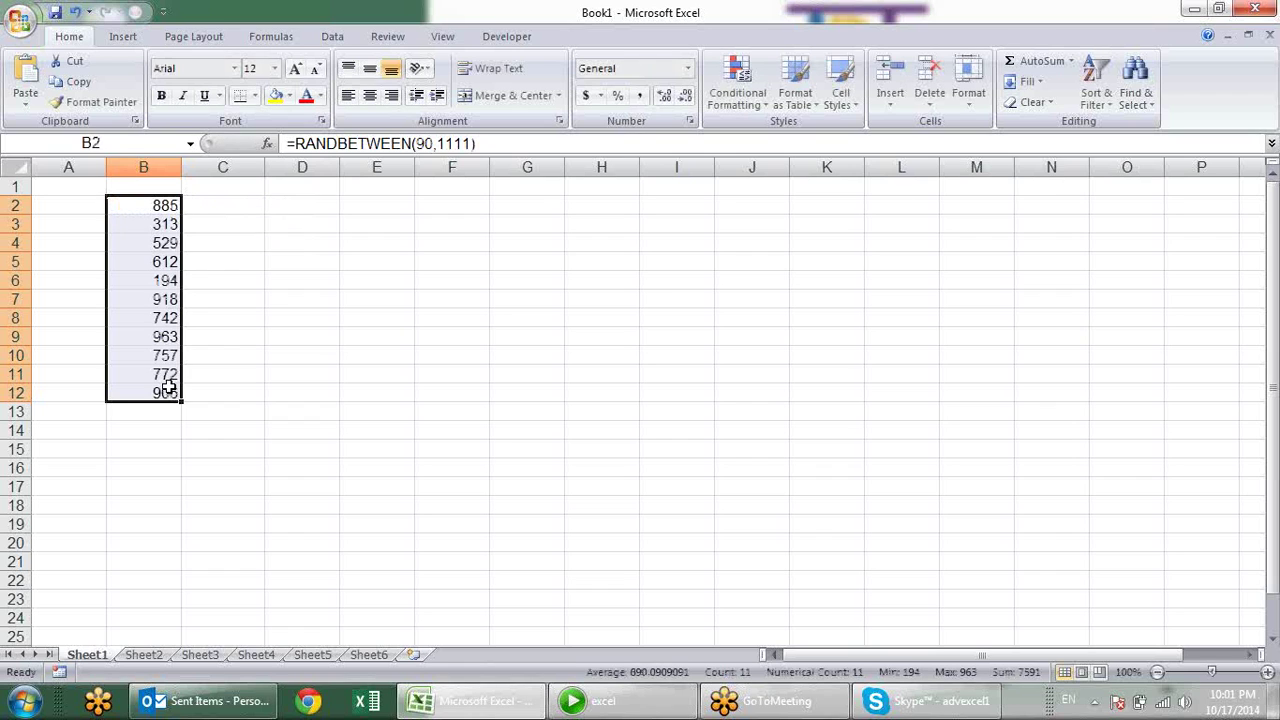
# Enter 1200 in B9 and 1300 in B7.
pyautogui.click(163, 337)
pyautogui.write('12')
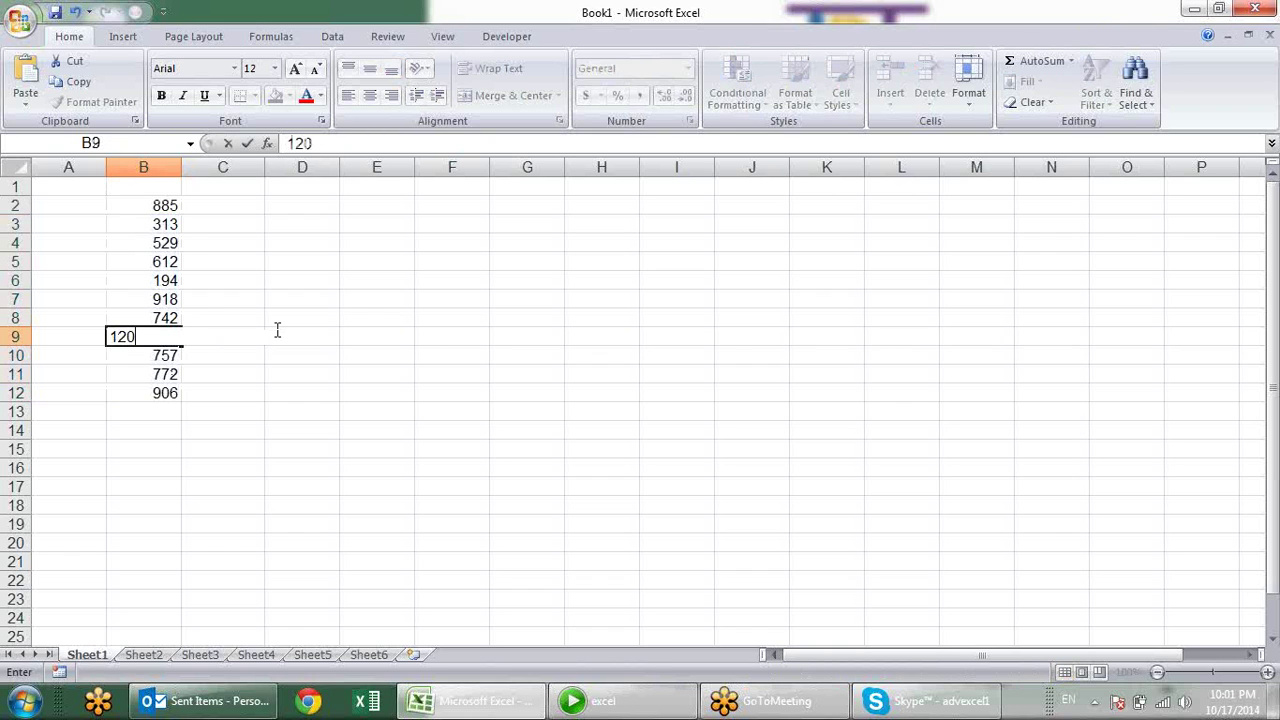
pyautogui.write('0')
pyautogui.press('Return')
pyautogui.click(141, 297)
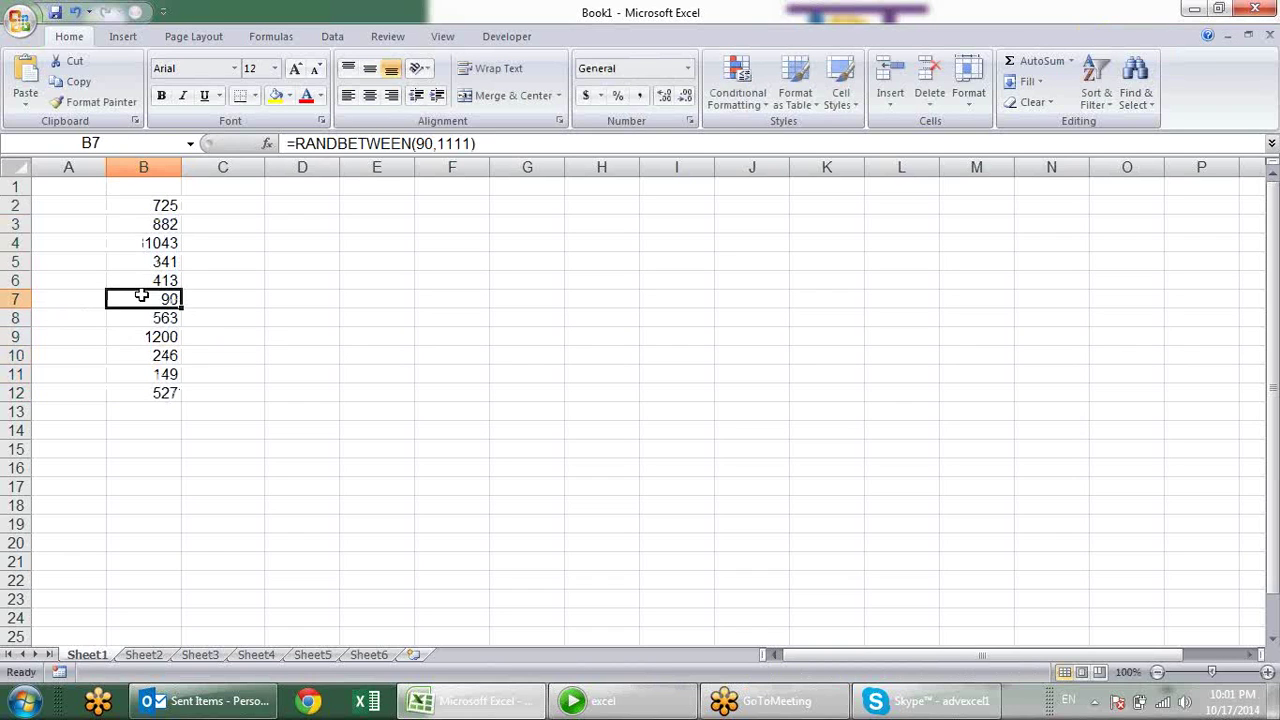
pyautogui.write('130.0')
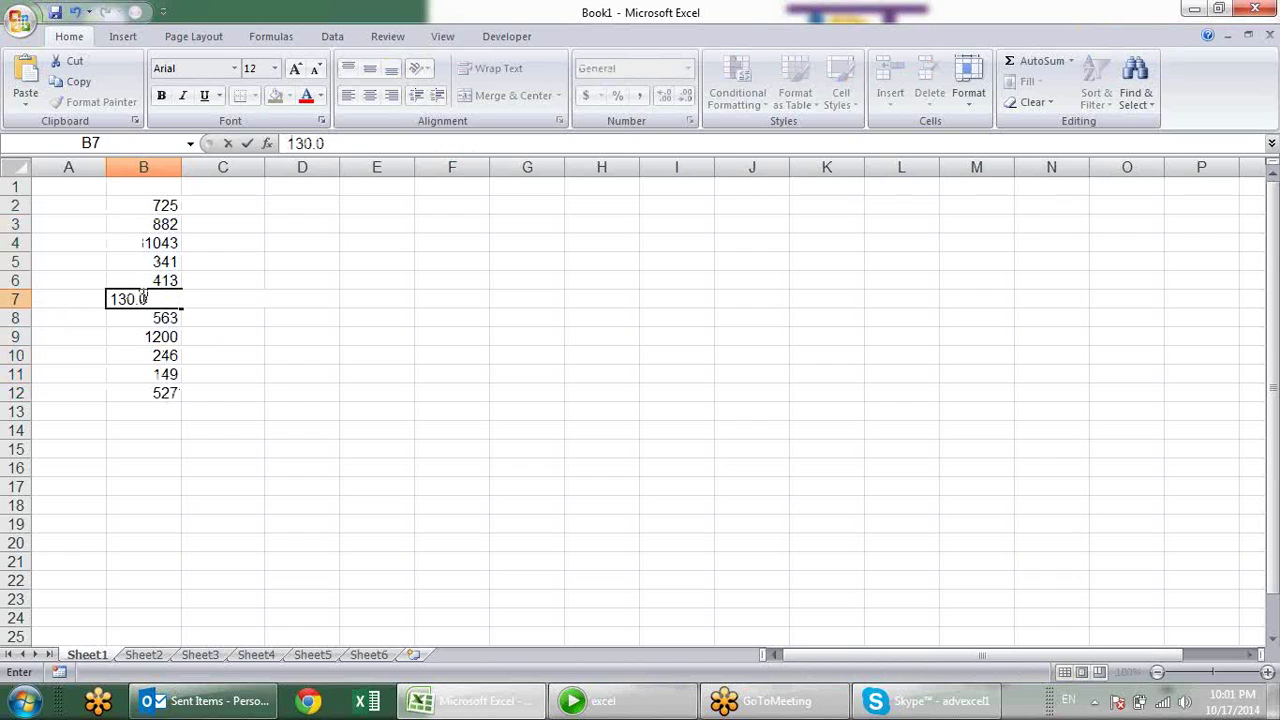
pyautogui.write('0')
pyautogui.press('Return')
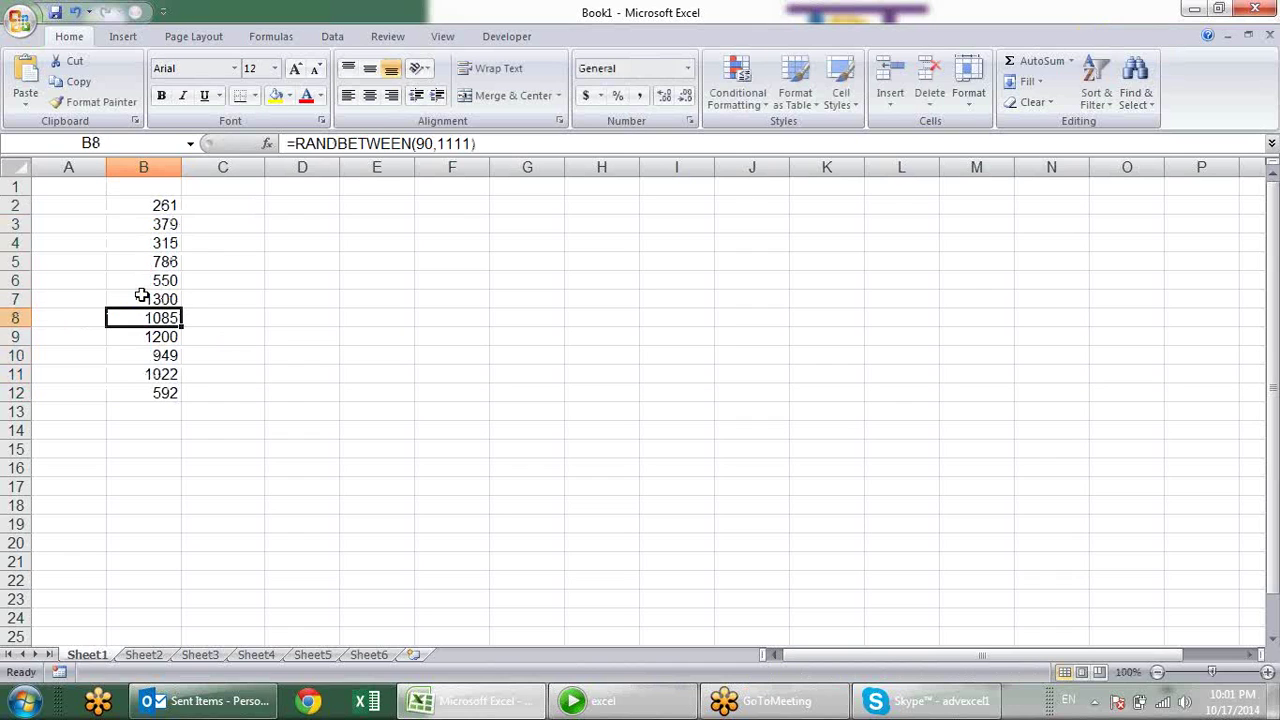
pyautogui.doubleClick(138, 318)
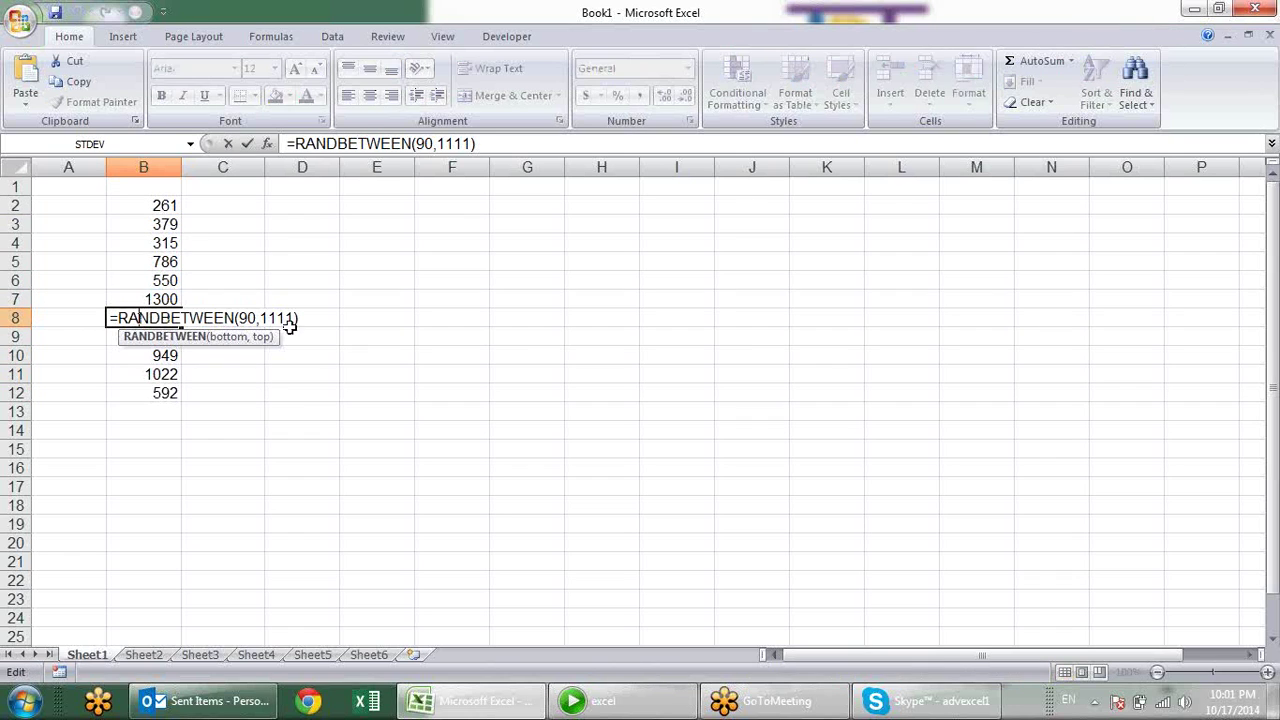
pyautogui.press('Escape')
# Paste B2:B12 back as values only, replacing the RANDBETWEEN formulas.
pyautogui.click(168, 206)
pyautogui.hotkey('ctrl', 'shift', 'Down')
pyautogui.hotkey('ctrl', 'v')
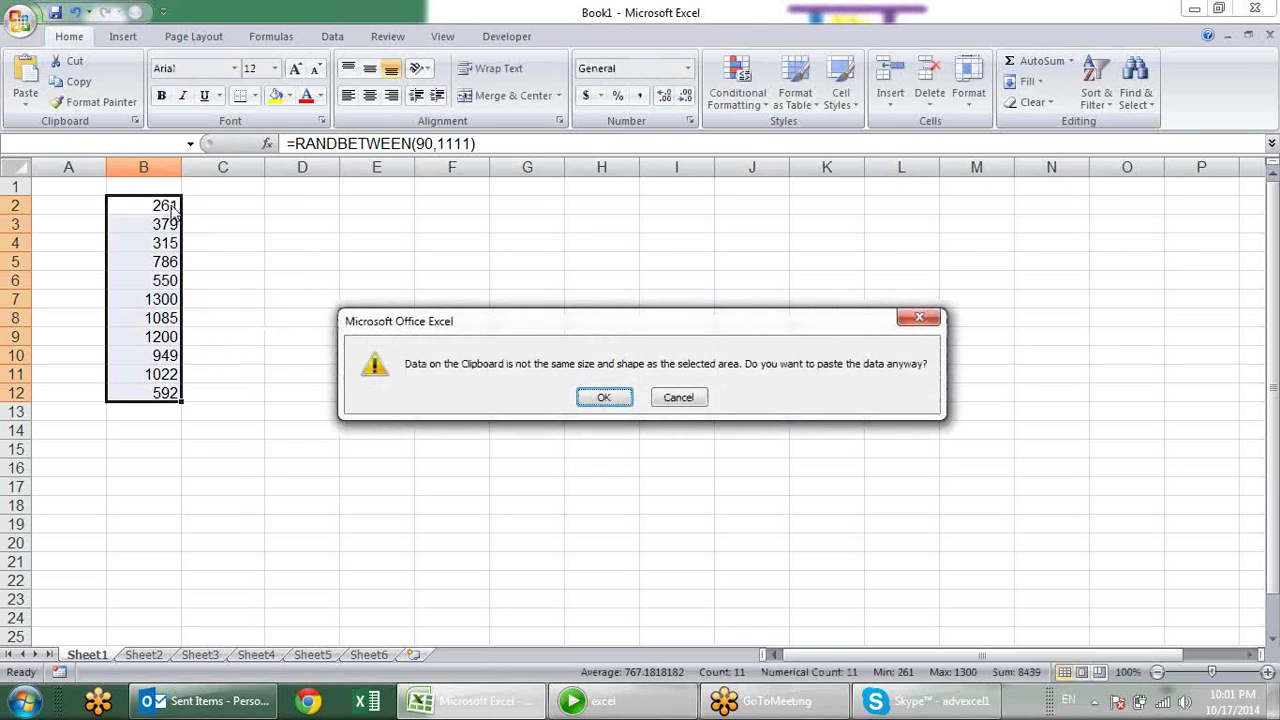
pyautogui.press('Return')
pyautogui.hotkey('alt', 'e')
pyautogui.press('s')
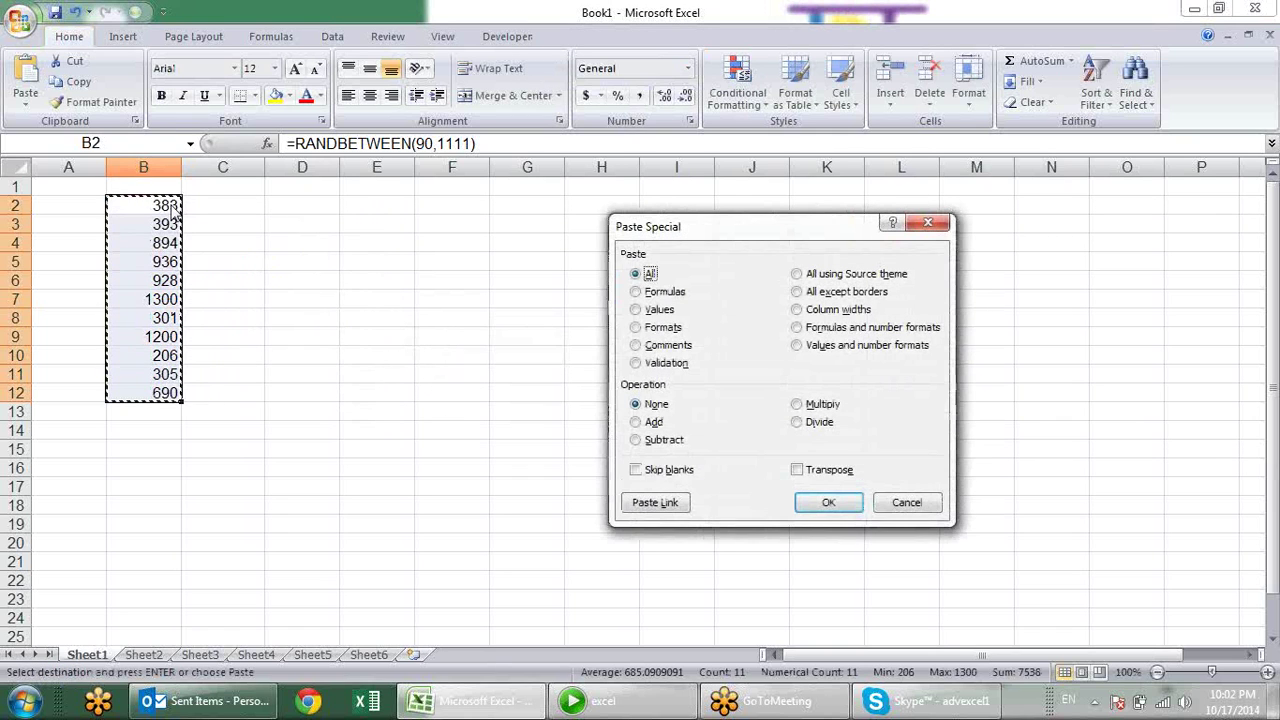
pyautogui.press('v')
pyautogui.press('Return')
pyautogui.press('Escape')
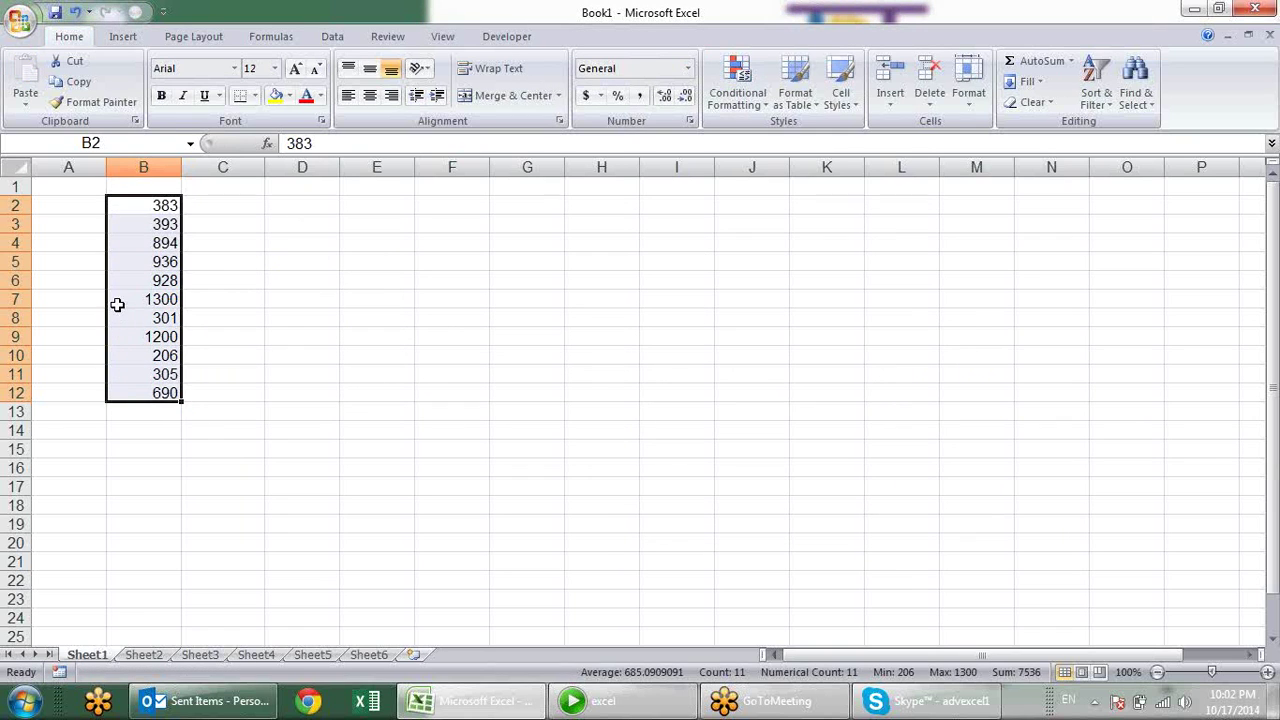
# Change B7 to -1300.
pyautogui.doubleClick(117, 304)
pyautogui.write('-')
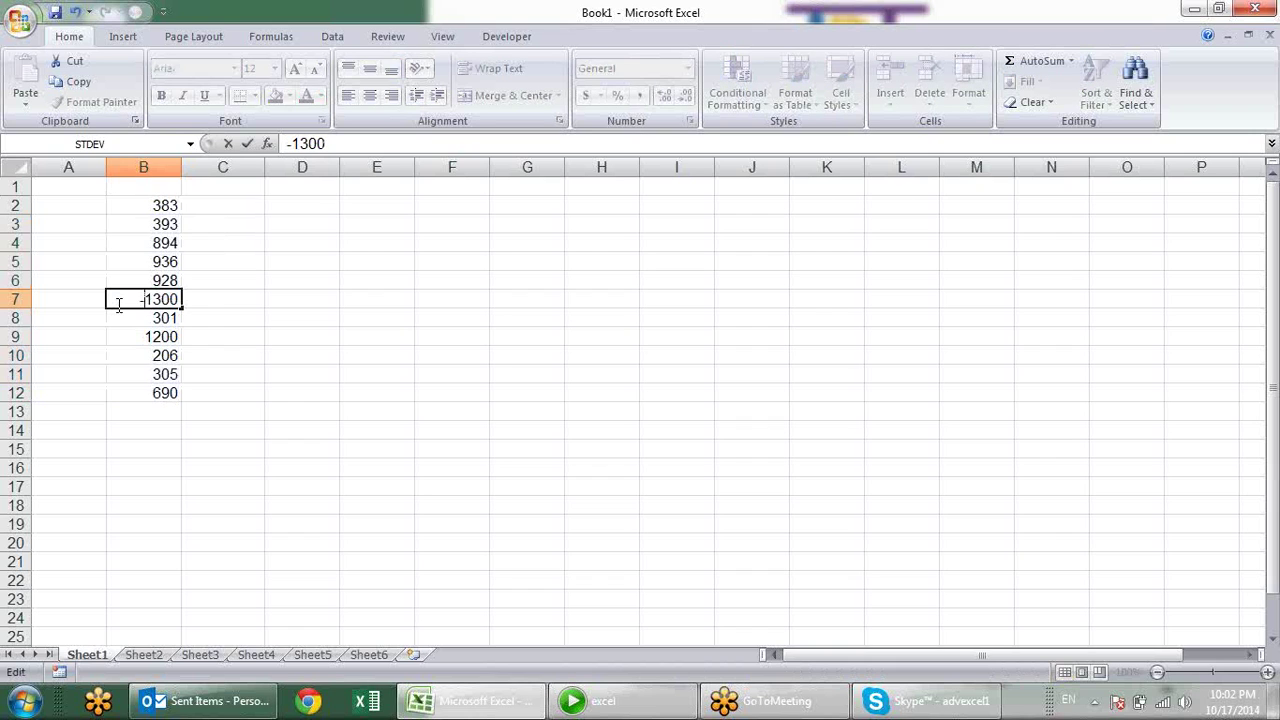
pyautogui.press('Return')
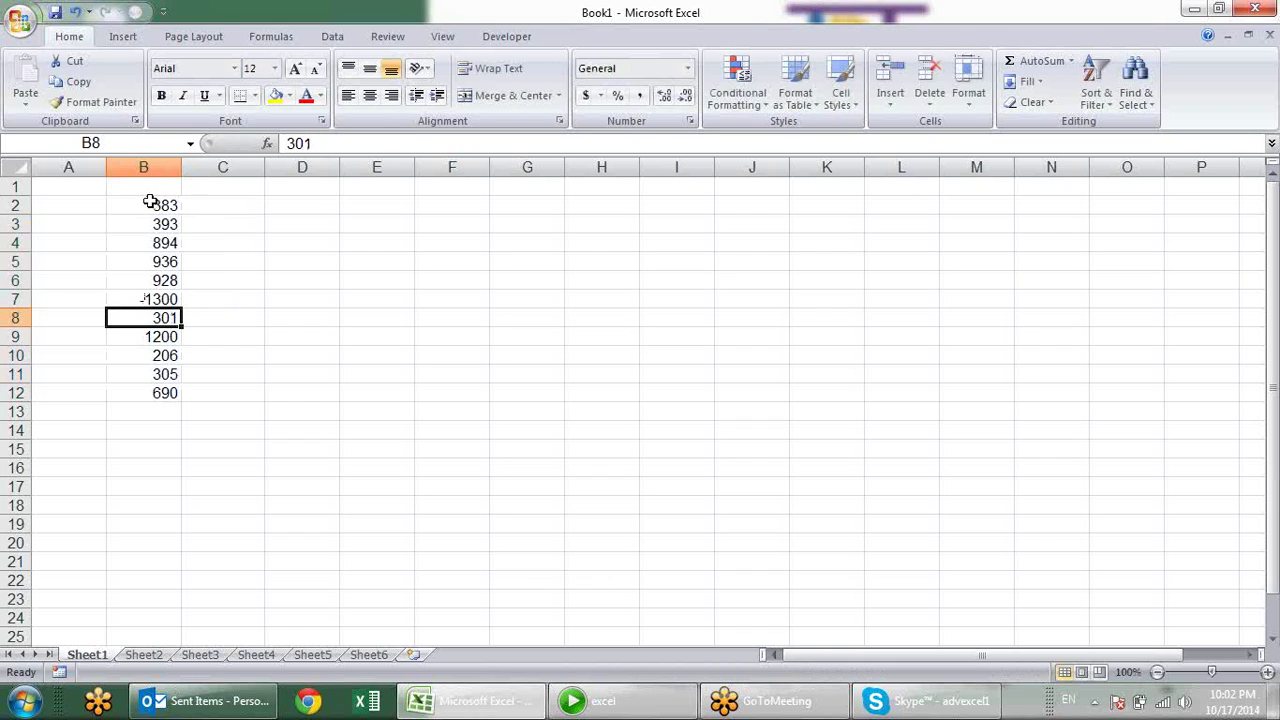
# Format B2:B12 as Number with two decimal places.
pyautogui.moveTo(152, 204); pyautogui.dragTo(165, 395)
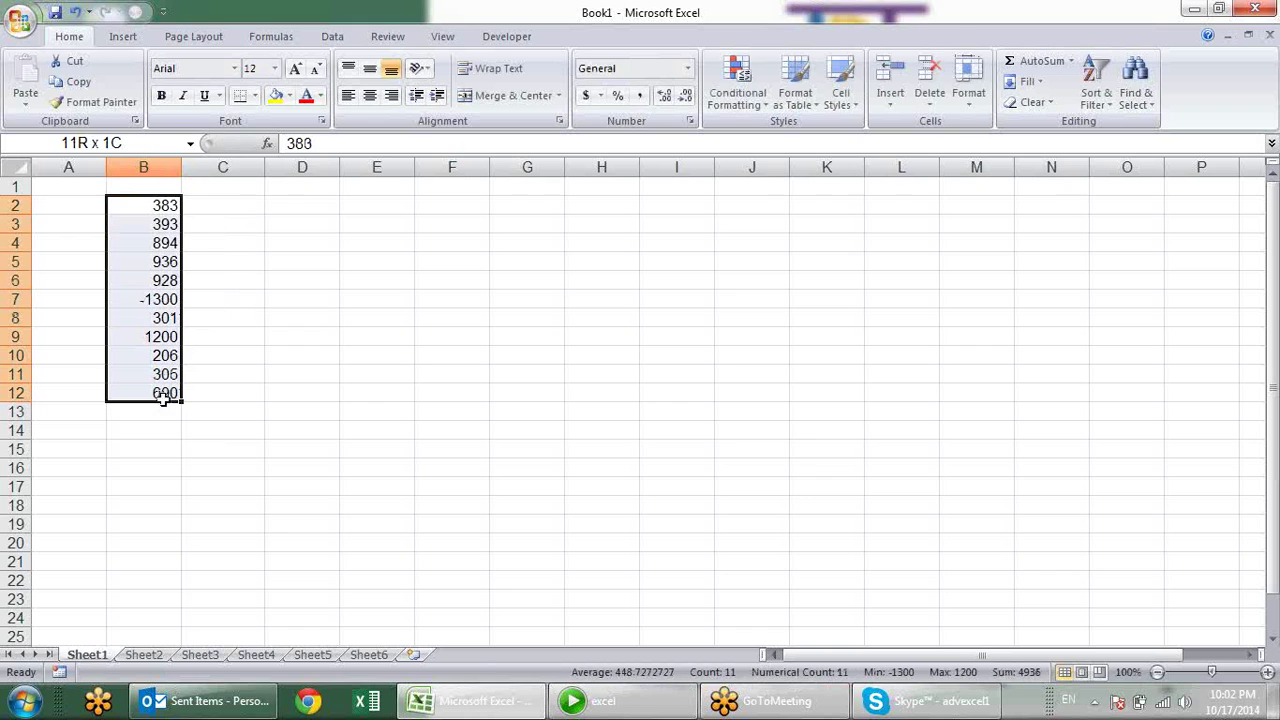
pyautogui.click(690, 121)
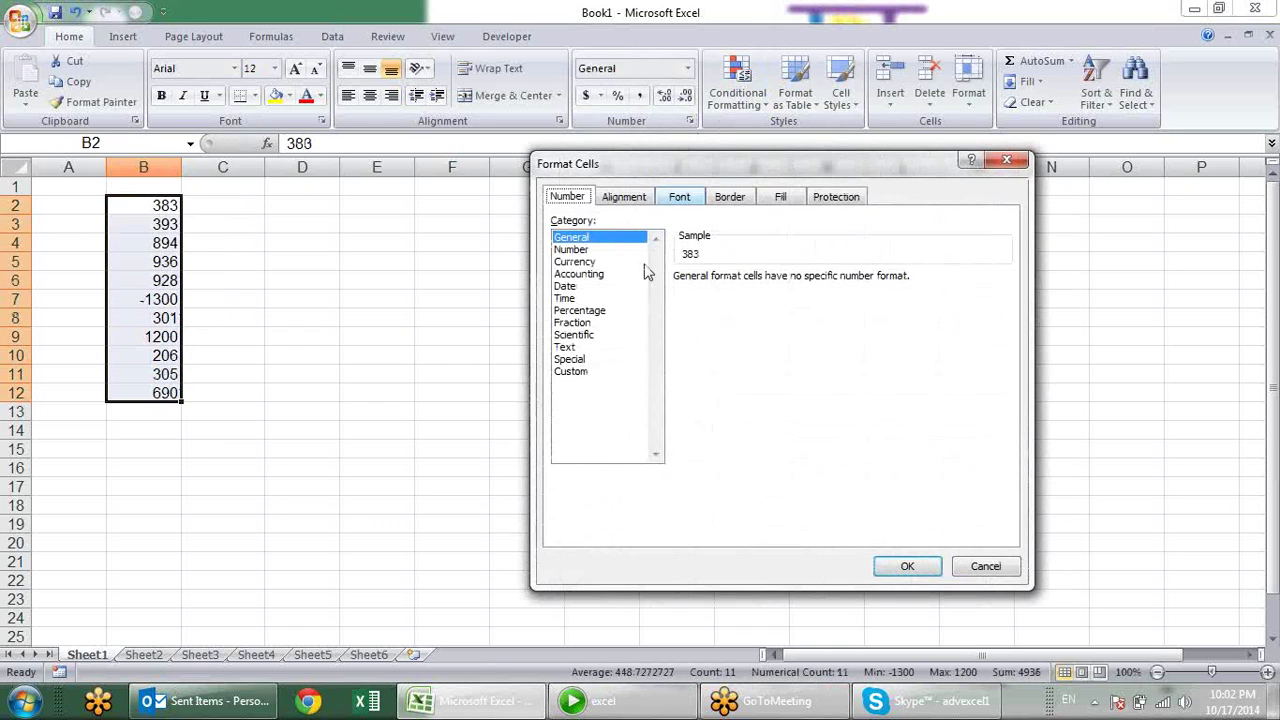
pyautogui.click(585, 250)
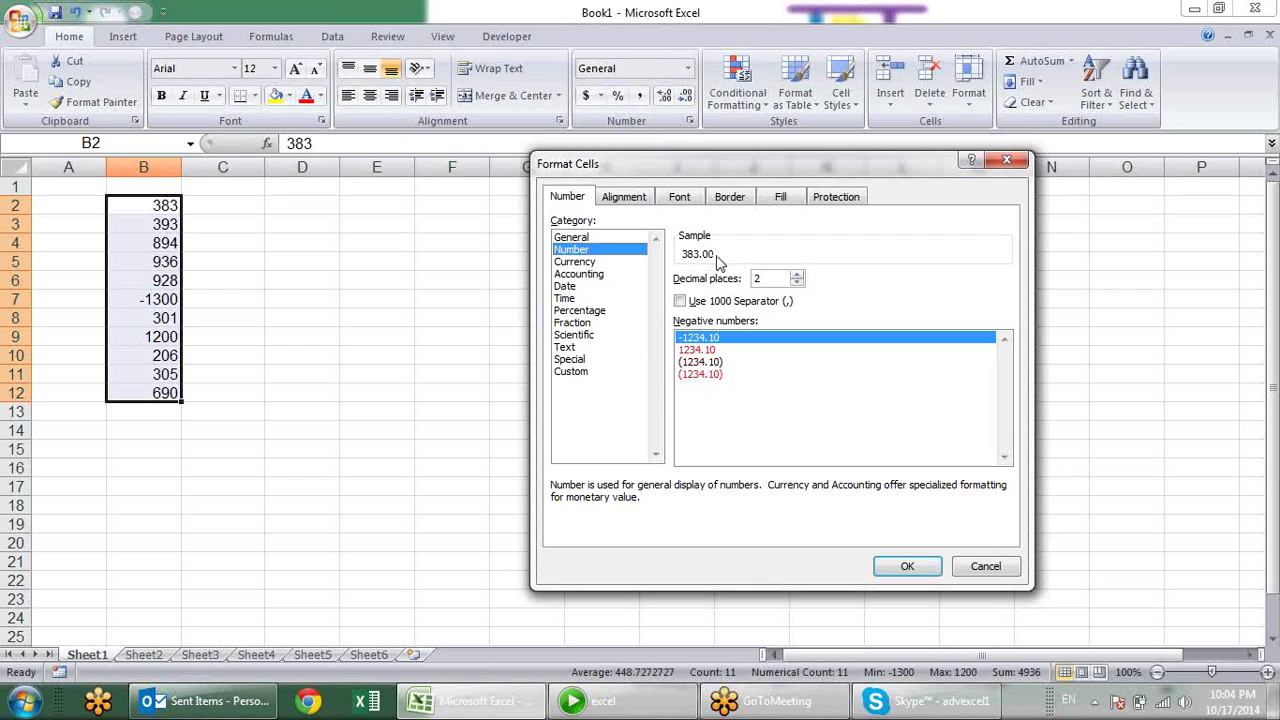
pyautogui.click(907, 566)
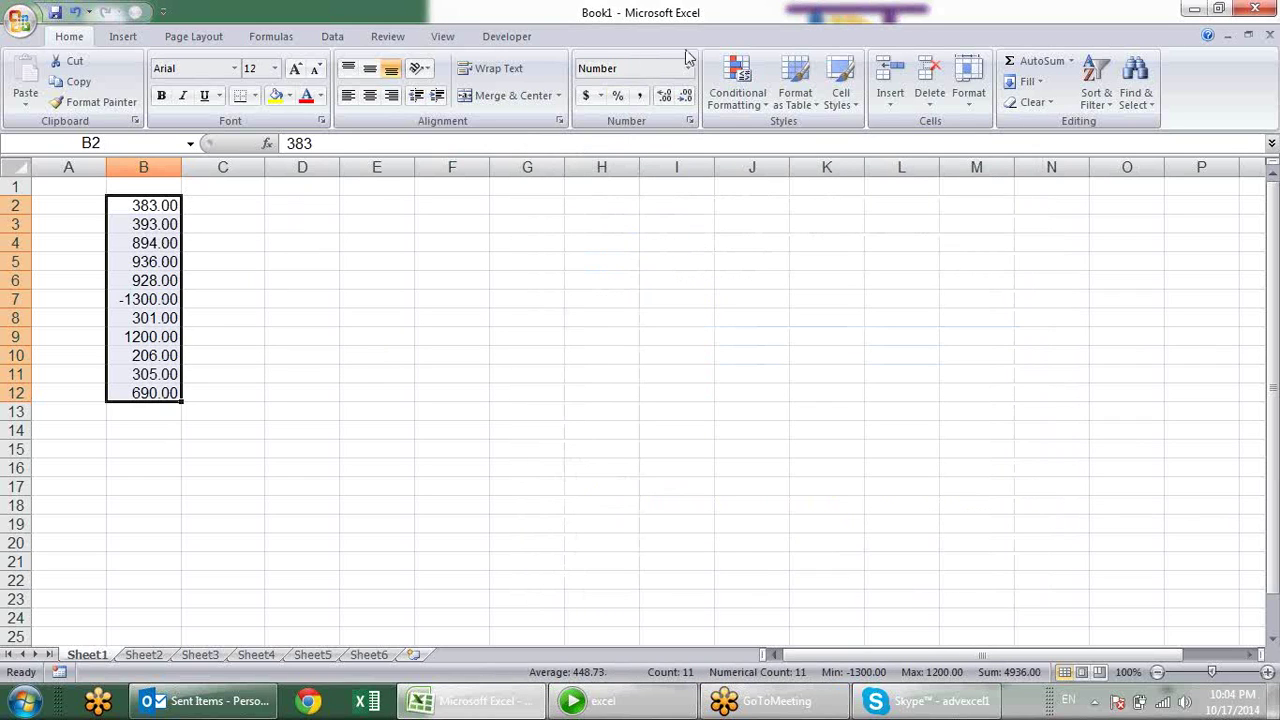
# Turn on the 1000 separator for B2:B12 and check B7 and B9.
pyautogui.click(690, 121)
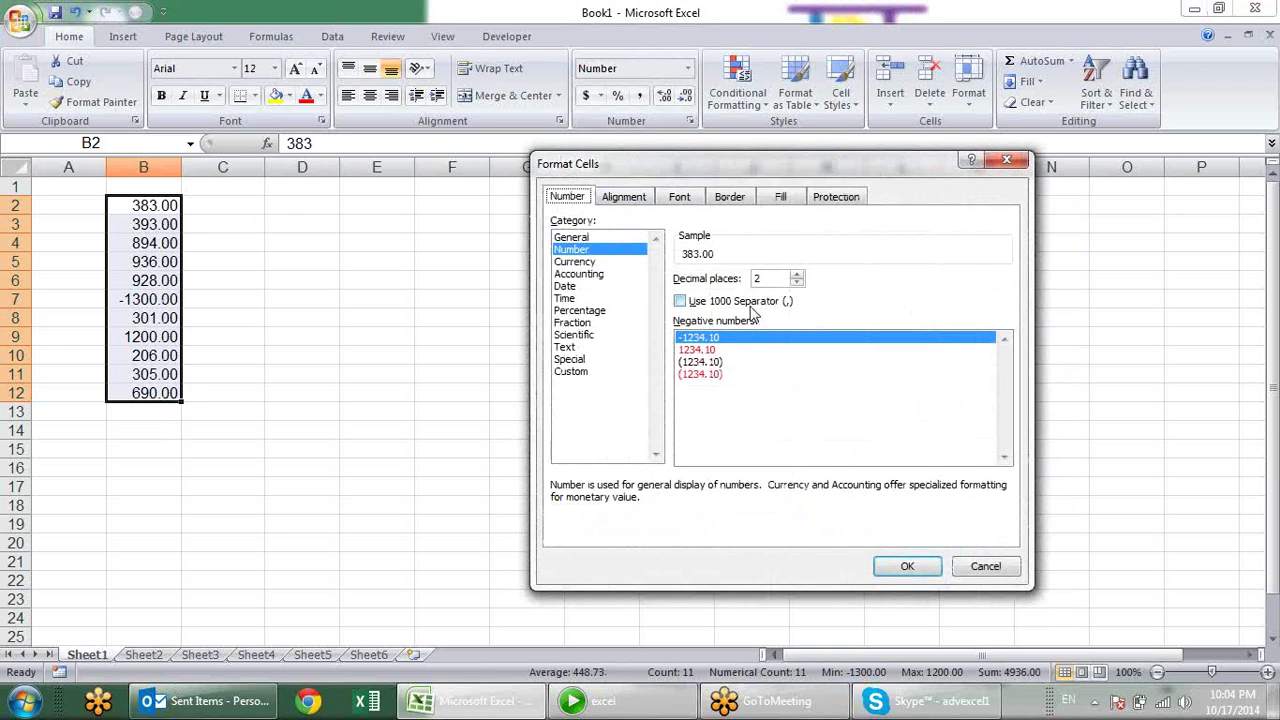
pyautogui.click(681, 301)
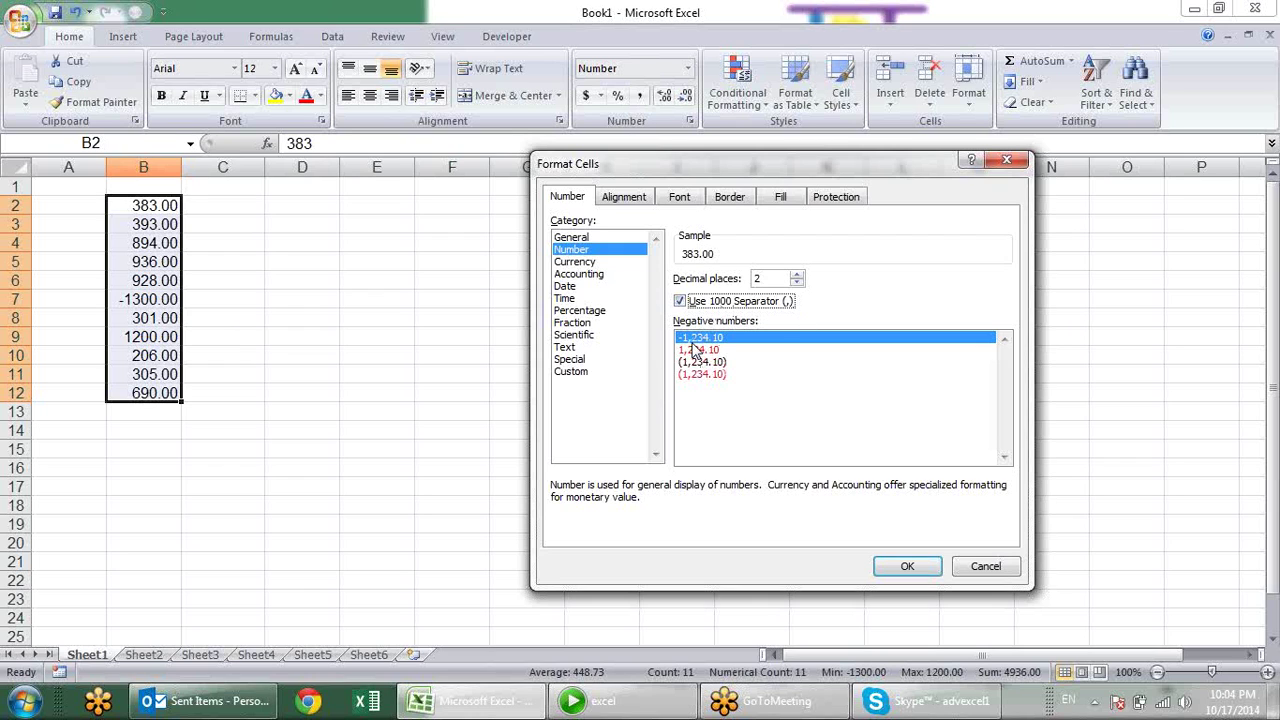
pyautogui.click(907, 566)
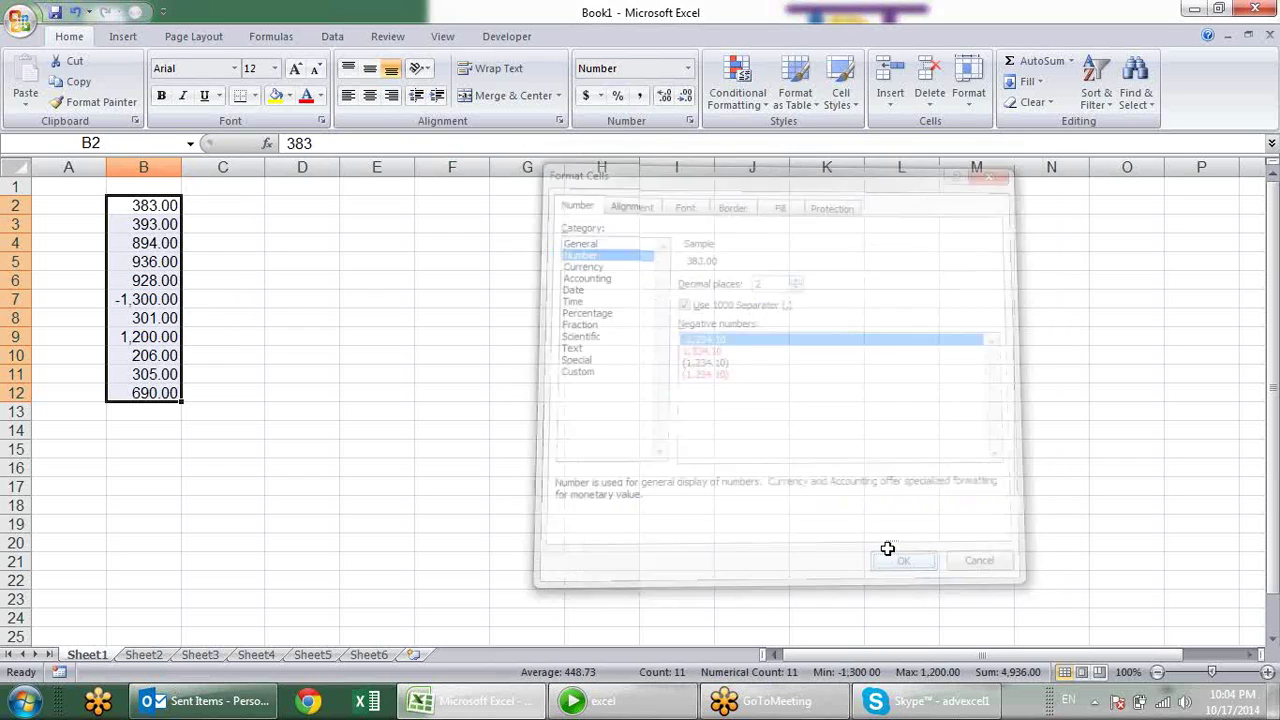
pyautogui.click(130, 300)
pyautogui.click(155, 340)
# Try several negative-number styles for B2:B12, ending with red in parentheses (1,300.00).
pyautogui.click(143, 203)
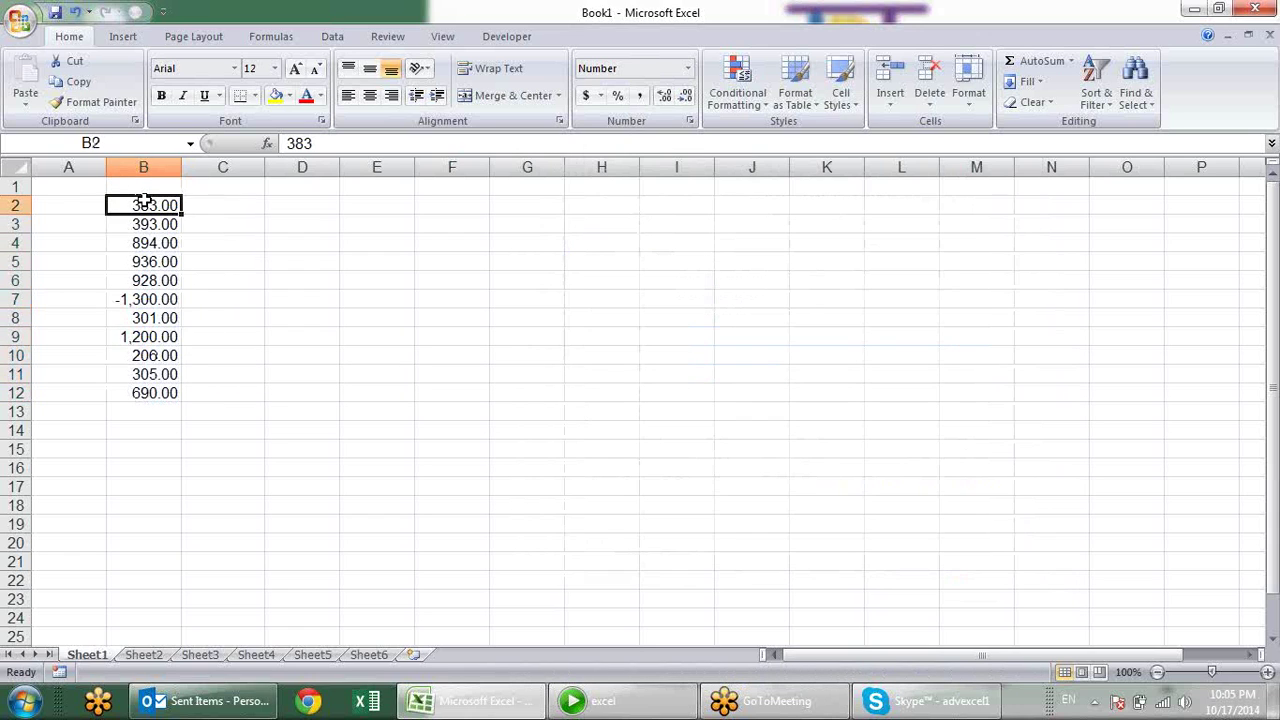
pyautogui.hotkey('ctrl', 'shift', 'Down')
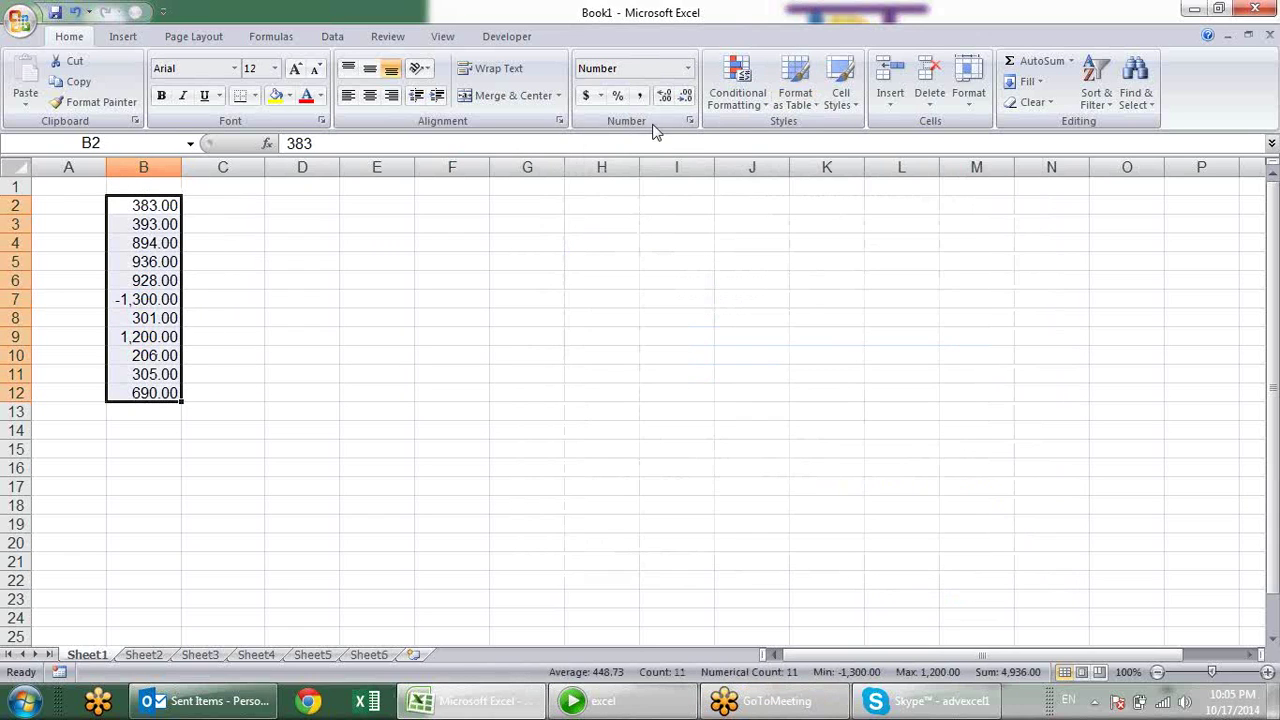
pyautogui.click(689, 121)
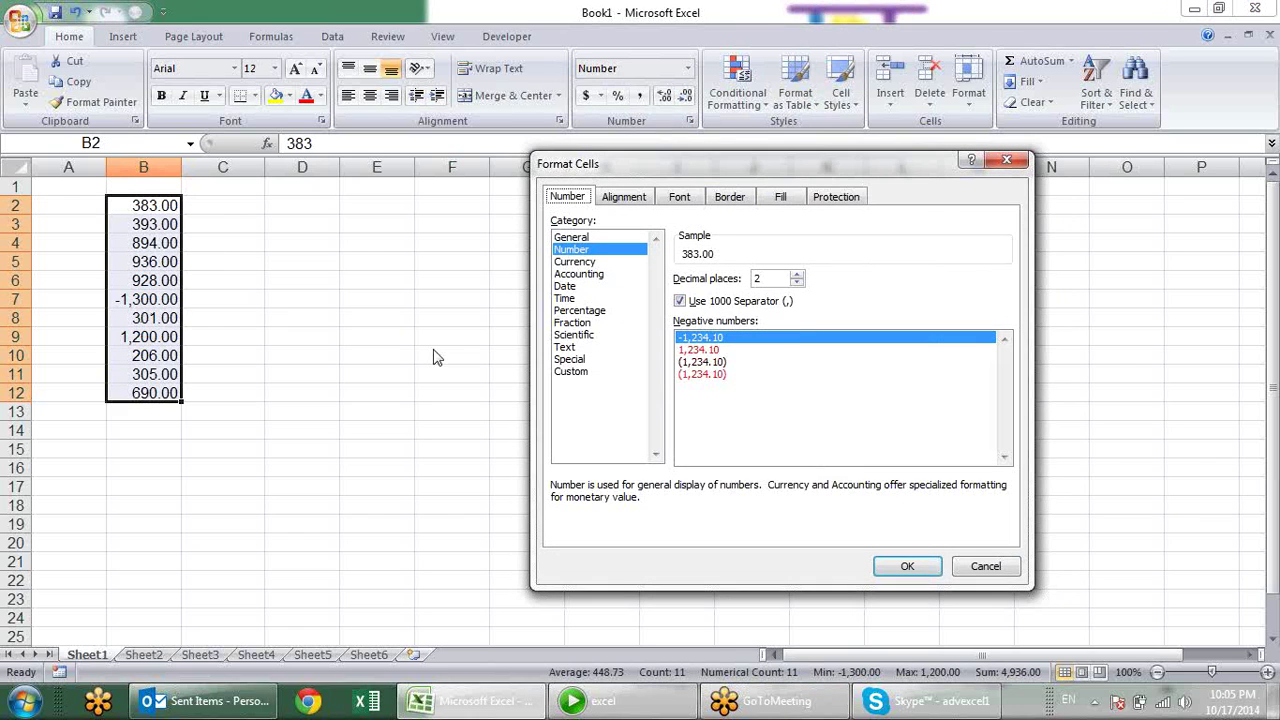
pyautogui.click(724, 350)
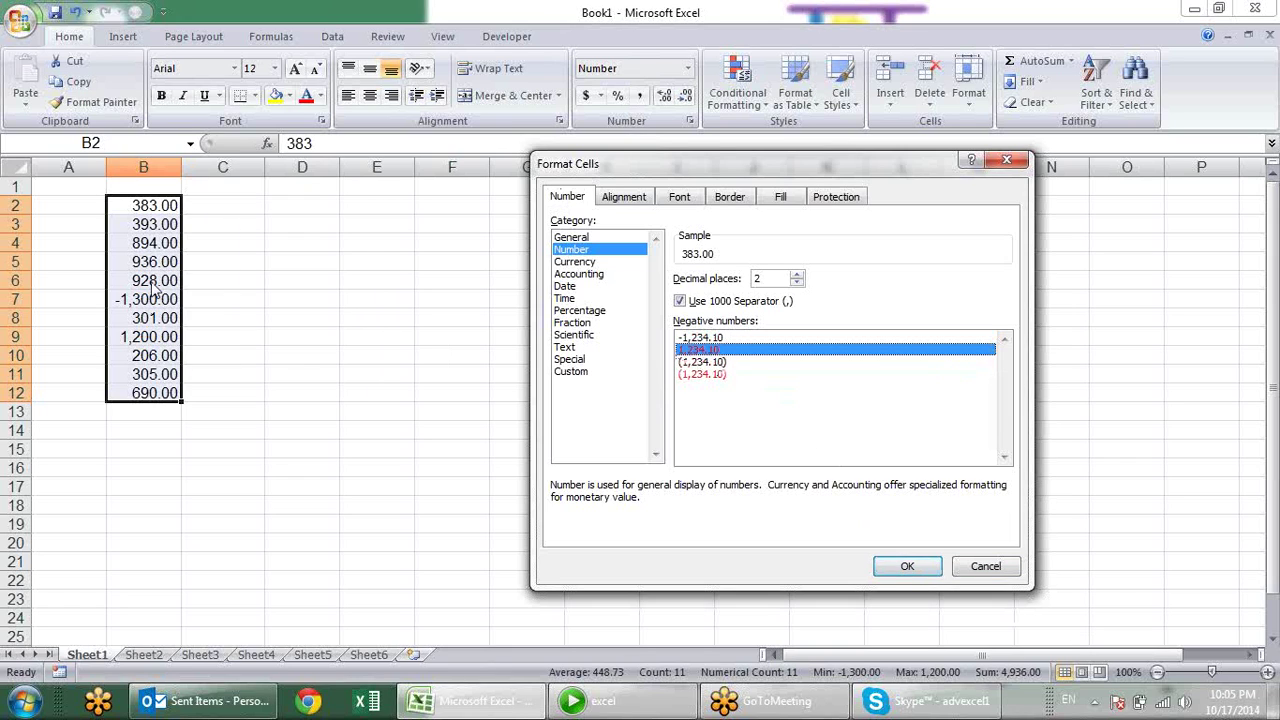
pyautogui.click(907, 566)
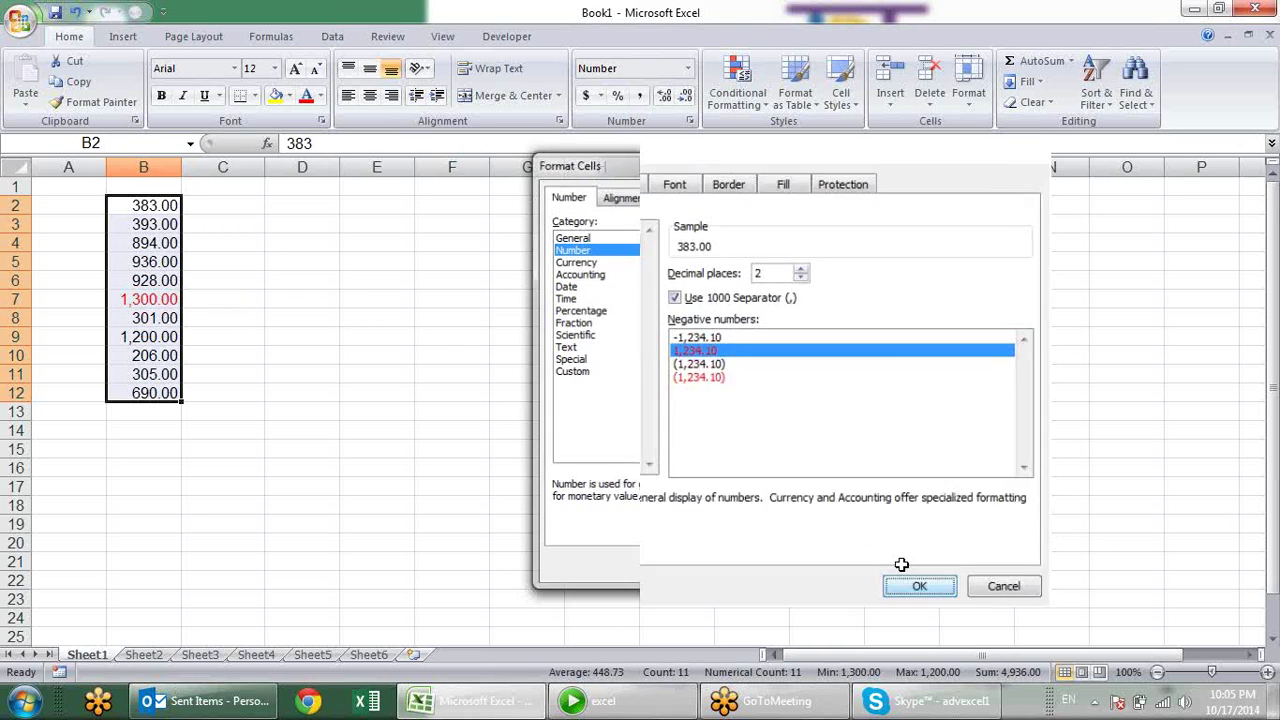
pyautogui.click(689, 122)
pyautogui.click(712, 362)
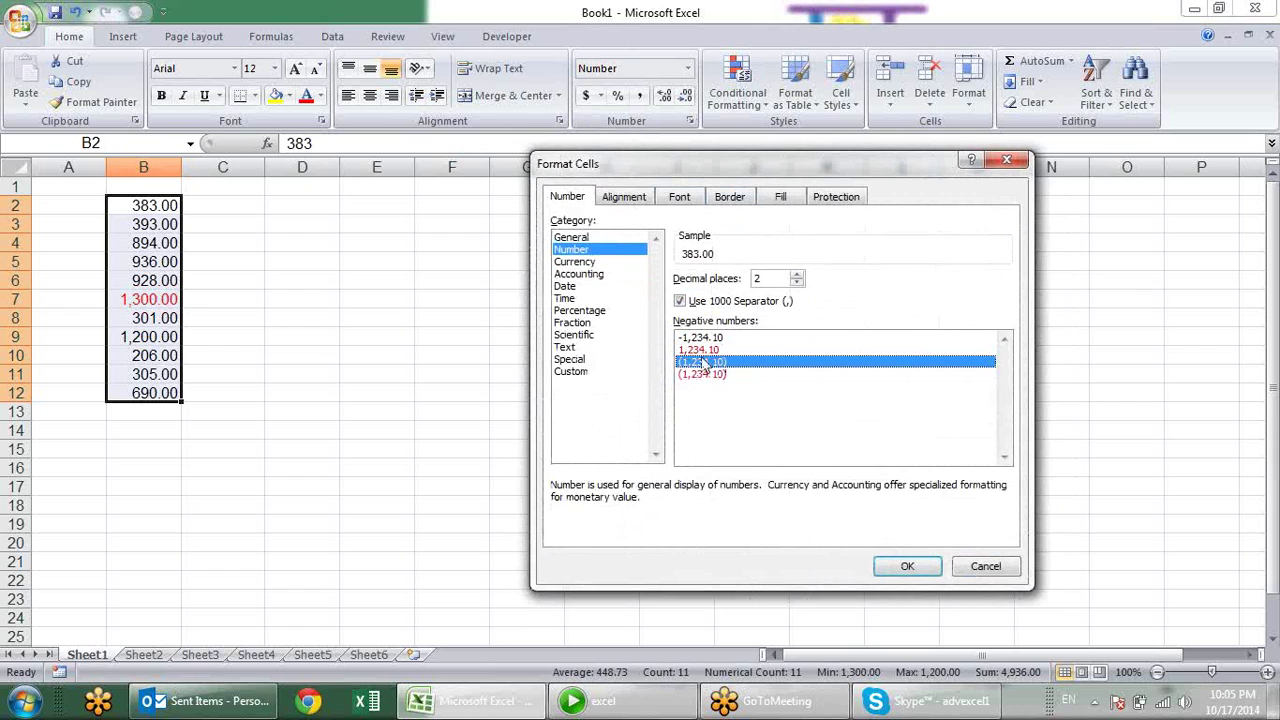
pyautogui.click(884, 569)
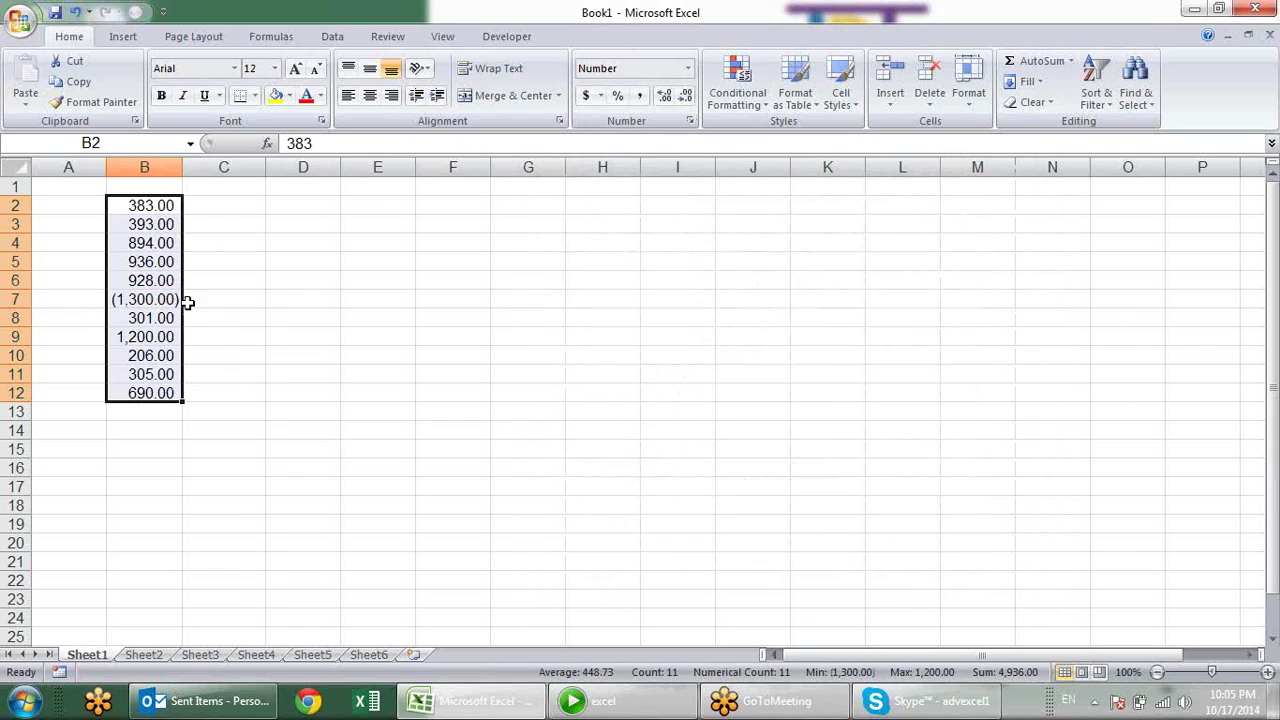
pyautogui.click(689, 121)
pyautogui.click(728, 375)
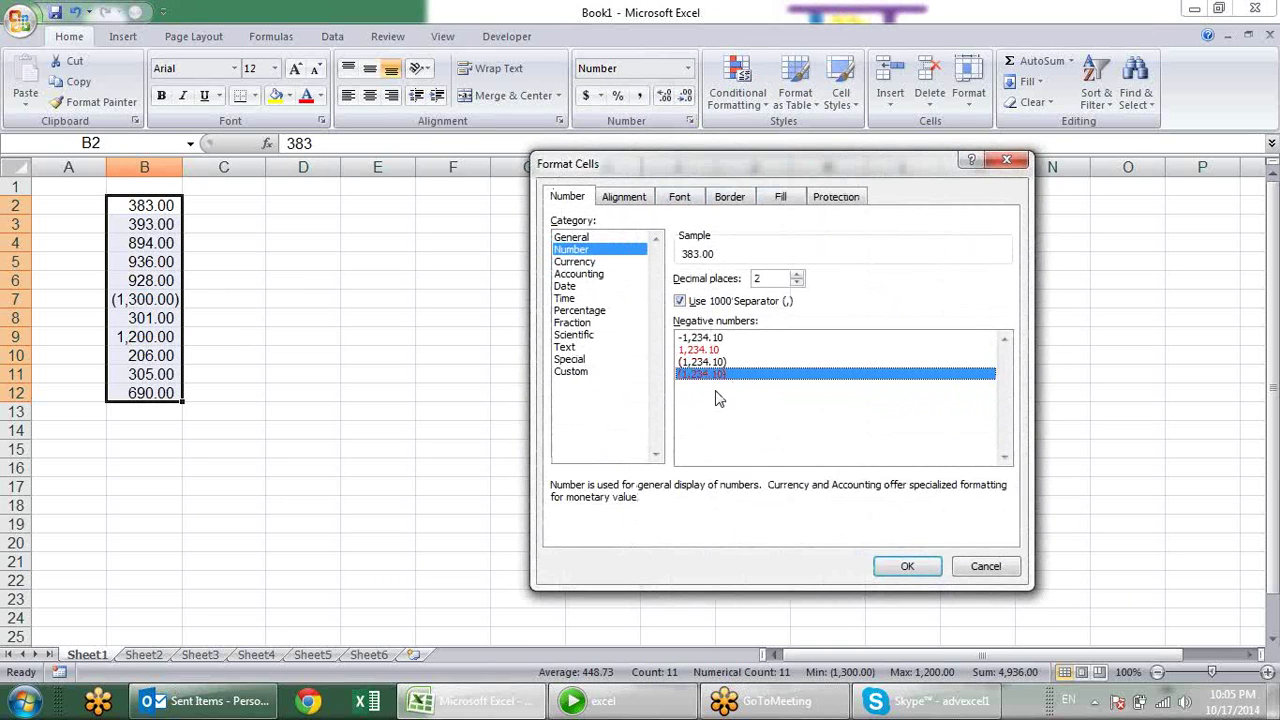
pyautogui.click(904, 568)
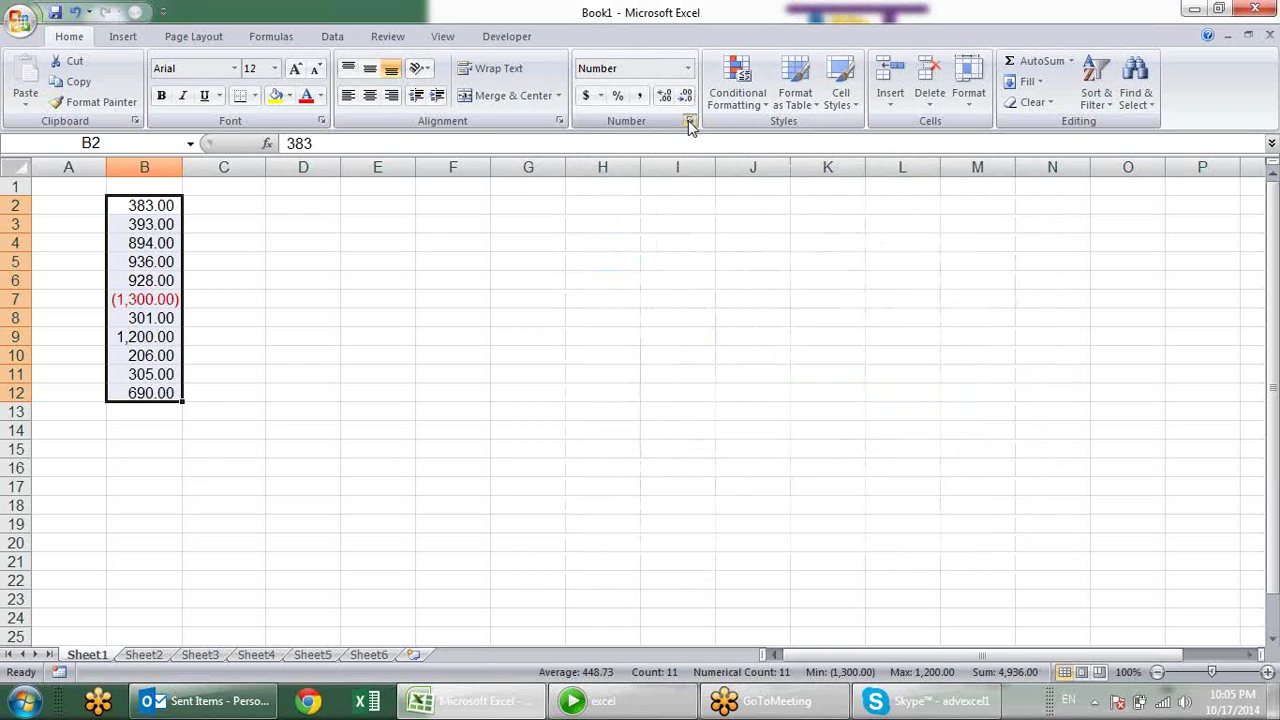
# Apply Currency with the $ English (Australia) symbol to B2:B12 and widen column B.
pyautogui.click(689, 121)
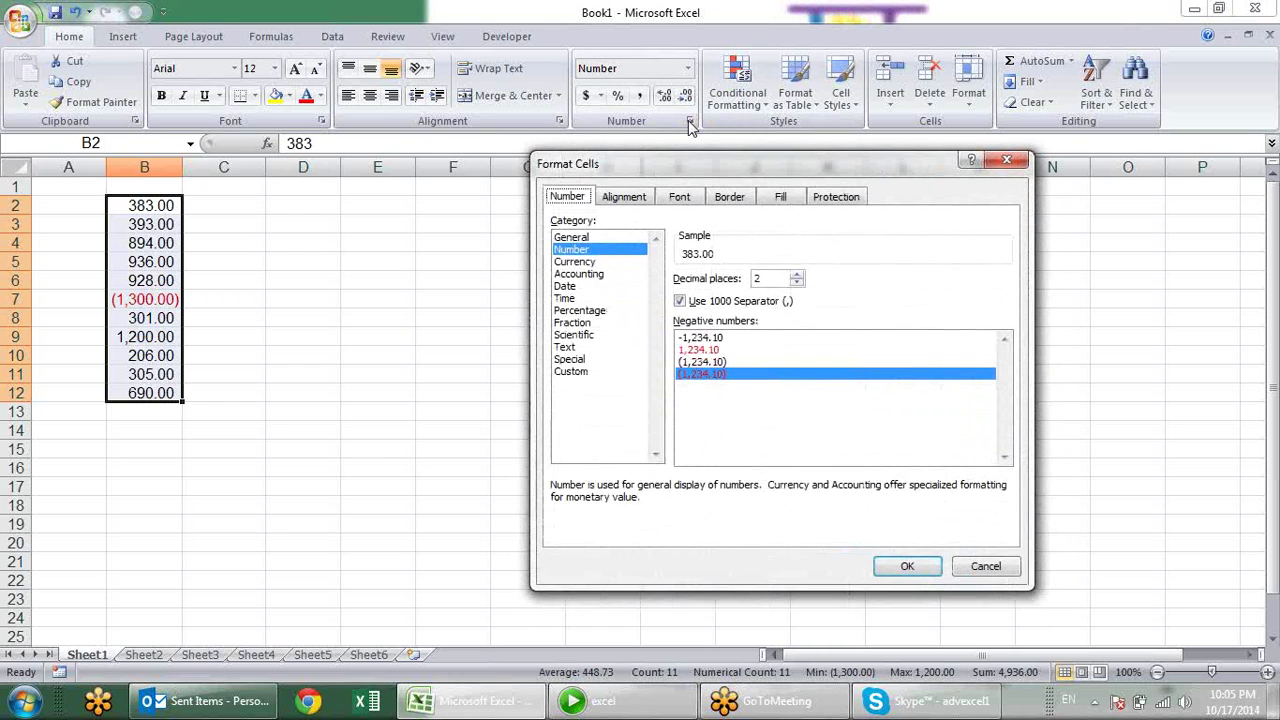
pyautogui.click(640, 263)
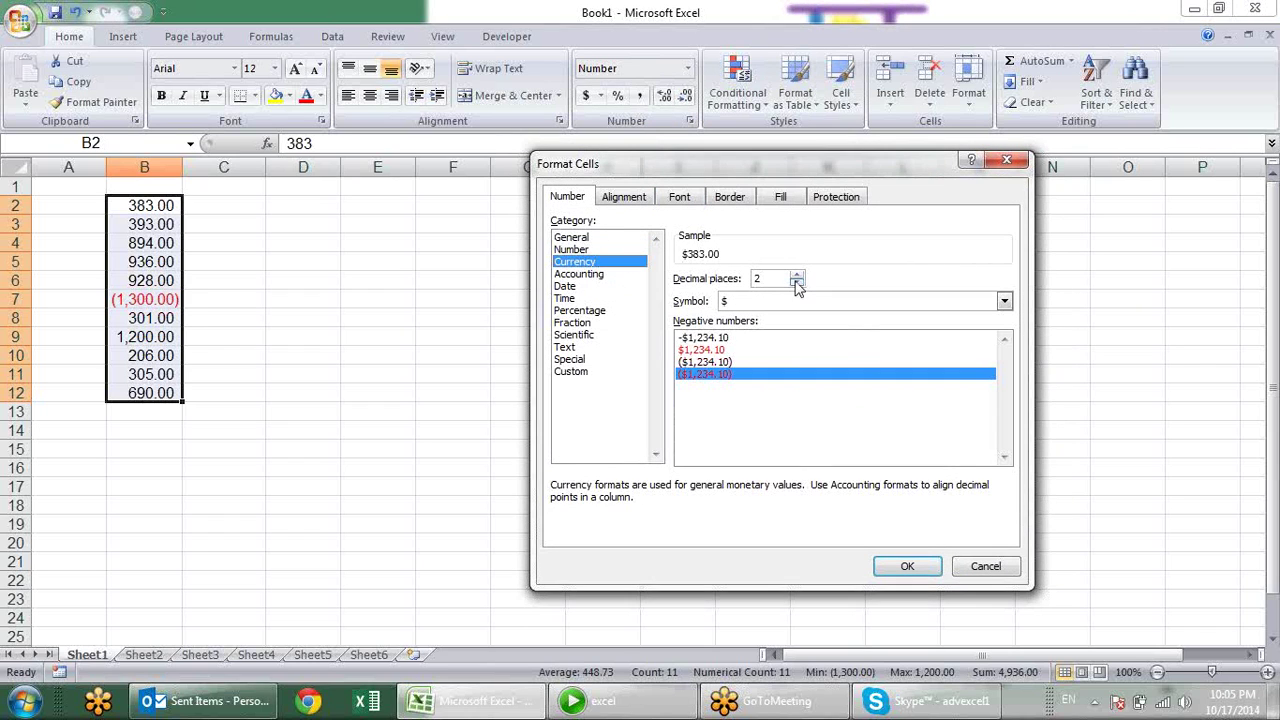
pyautogui.click(1004, 300)
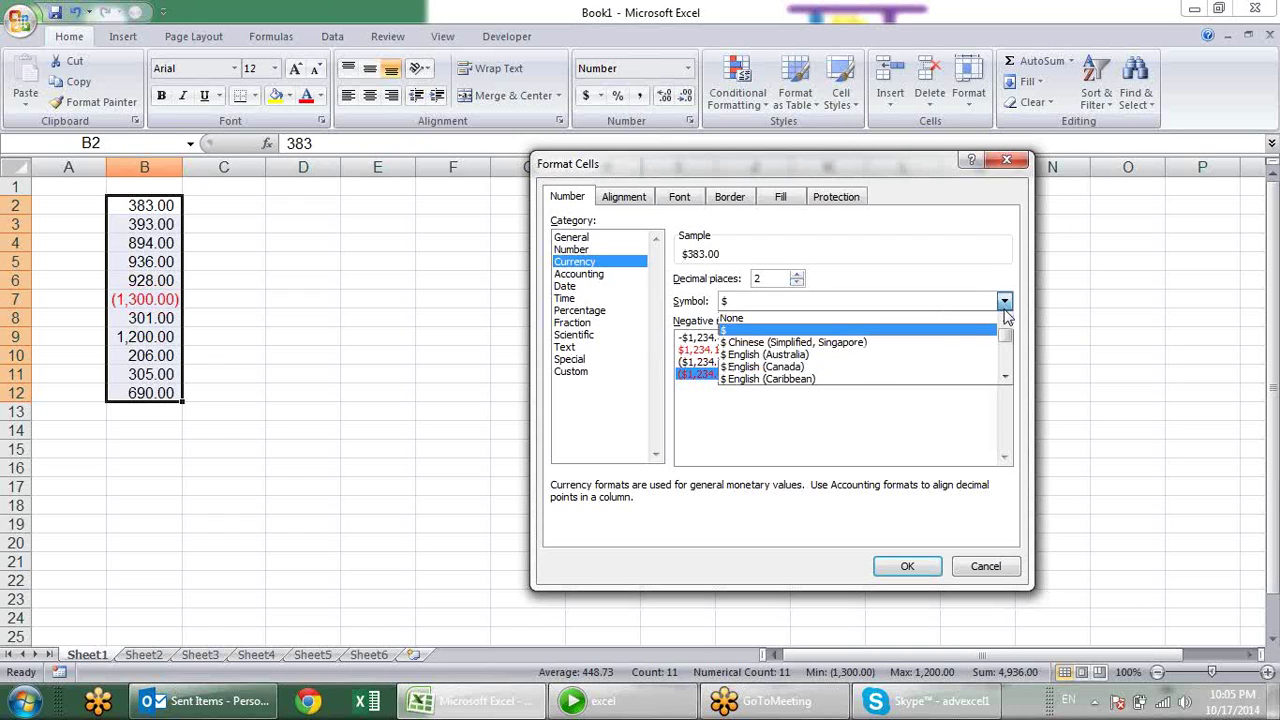
pyautogui.click(863, 356)
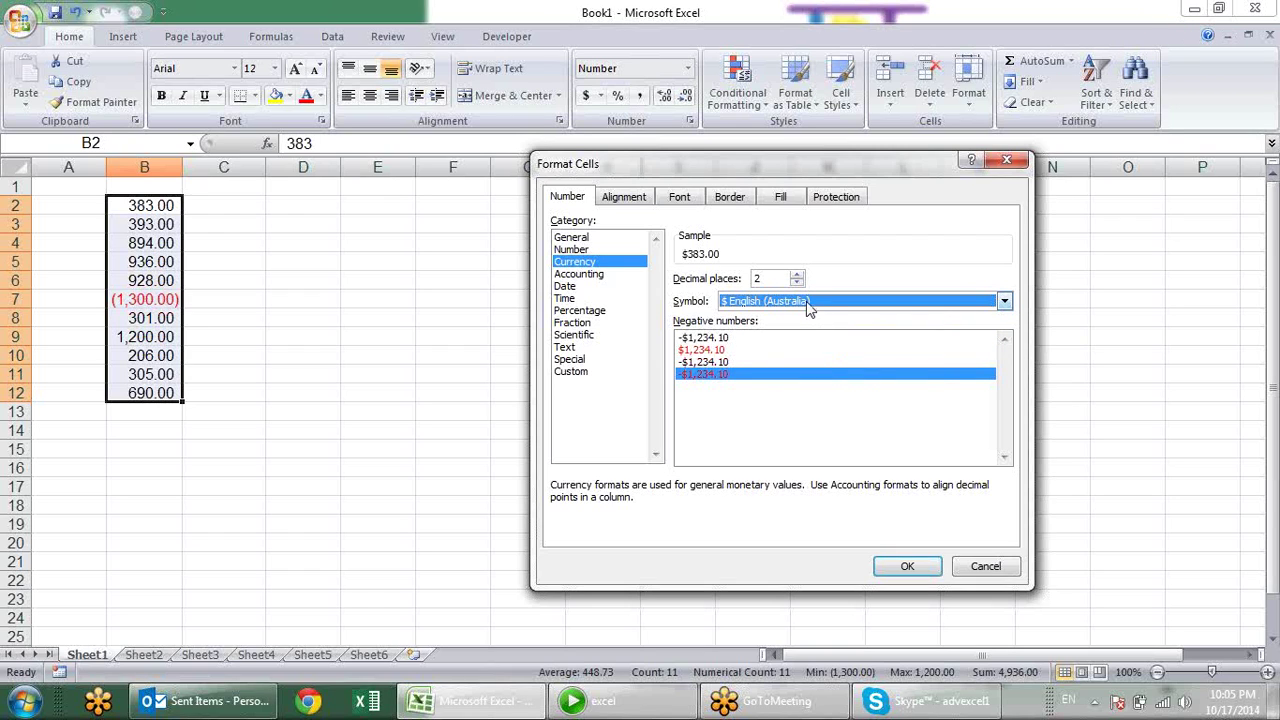
pyautogui.click(907, 567)
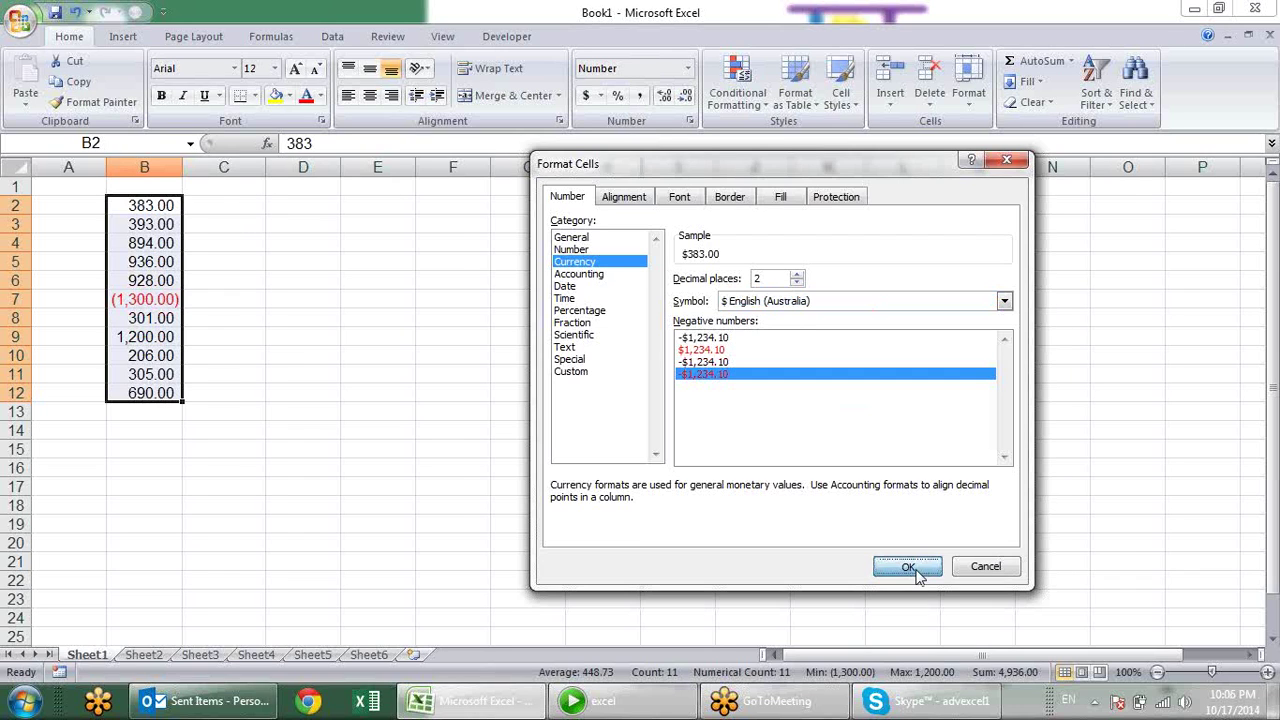
pyautogui.moveTo(186, 167); pyautogui.dragTo(213, 167)
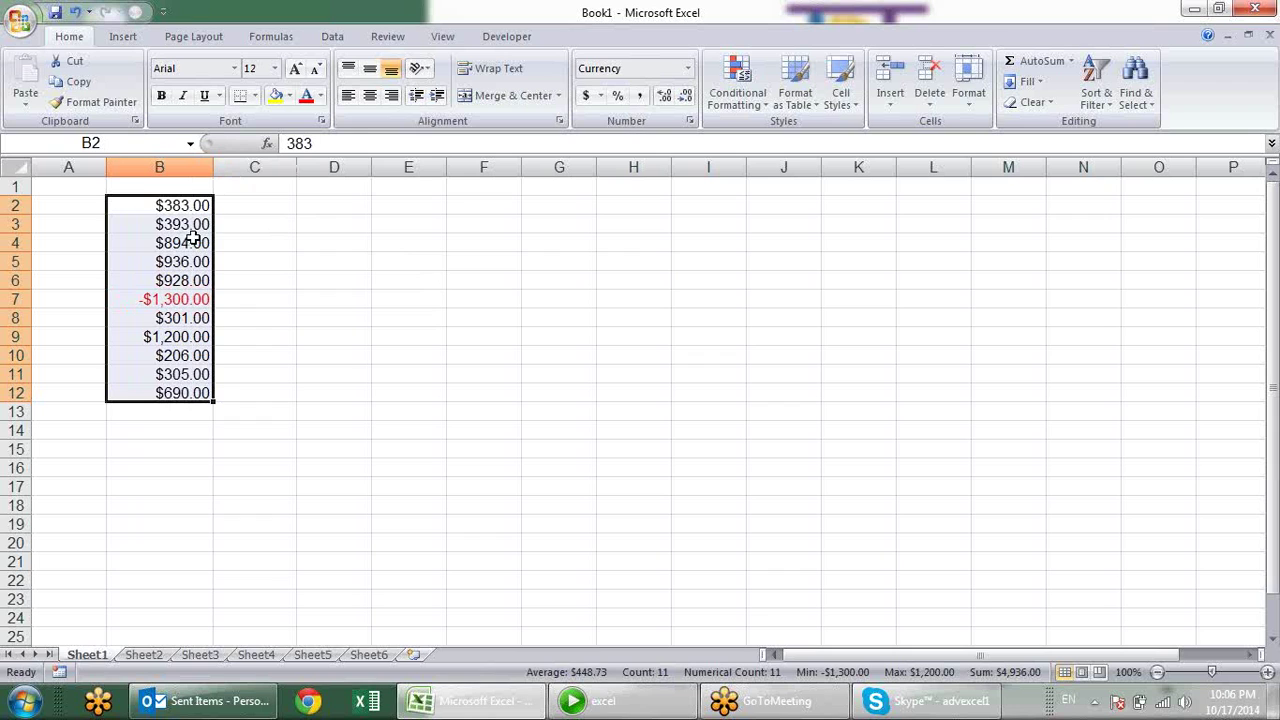
# Copy the B2:B12 currency values into C2:C12.
pyautogui.click(352, 140)
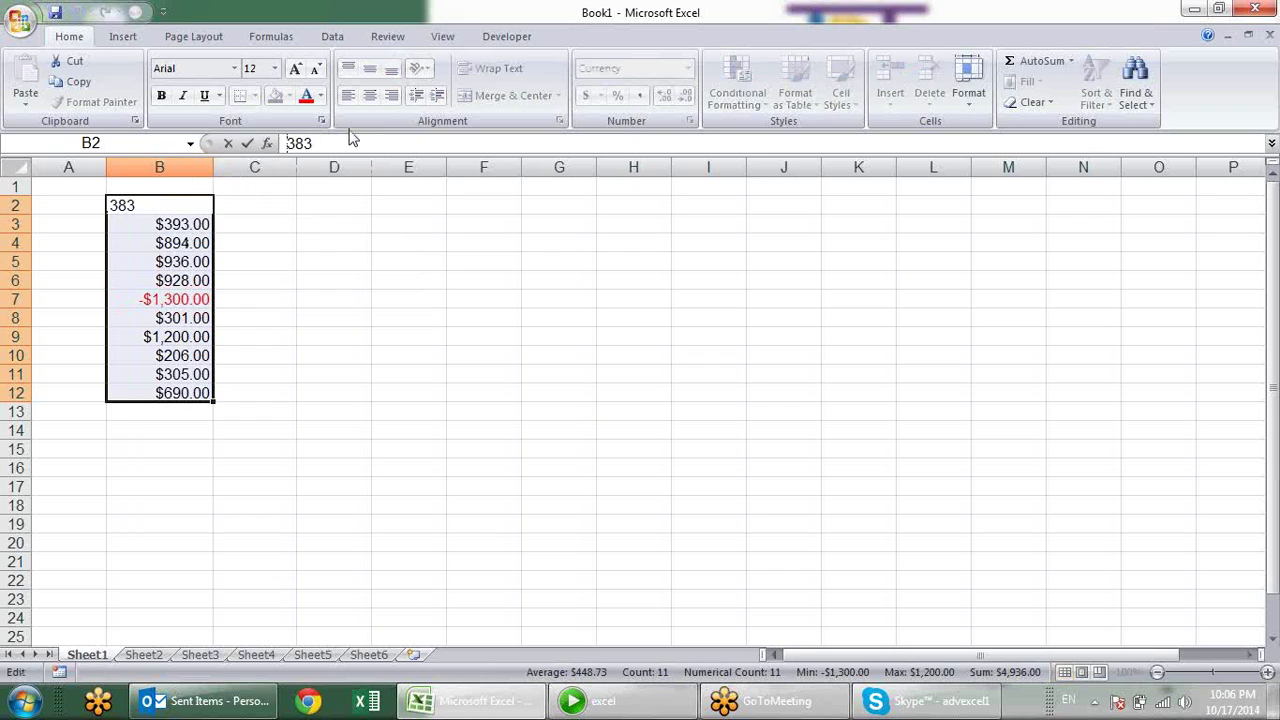
pyautogui.press('Escape')
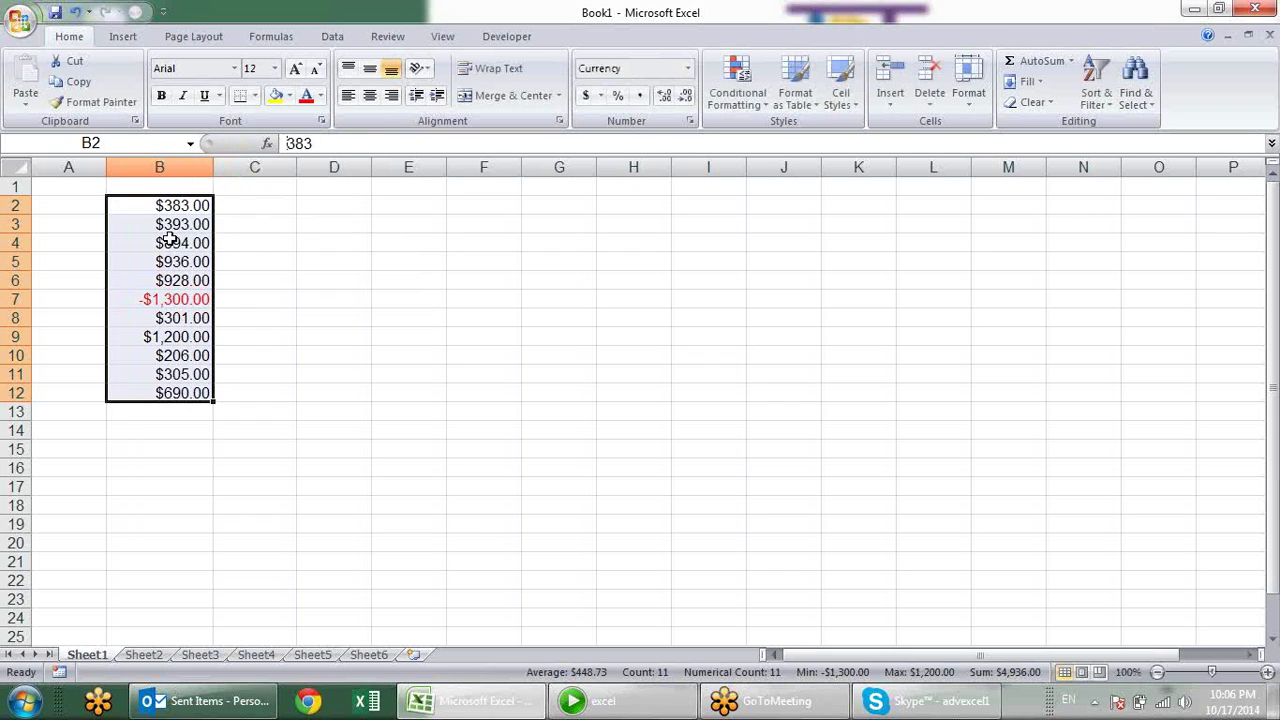
pyautogui.click(178, 225)
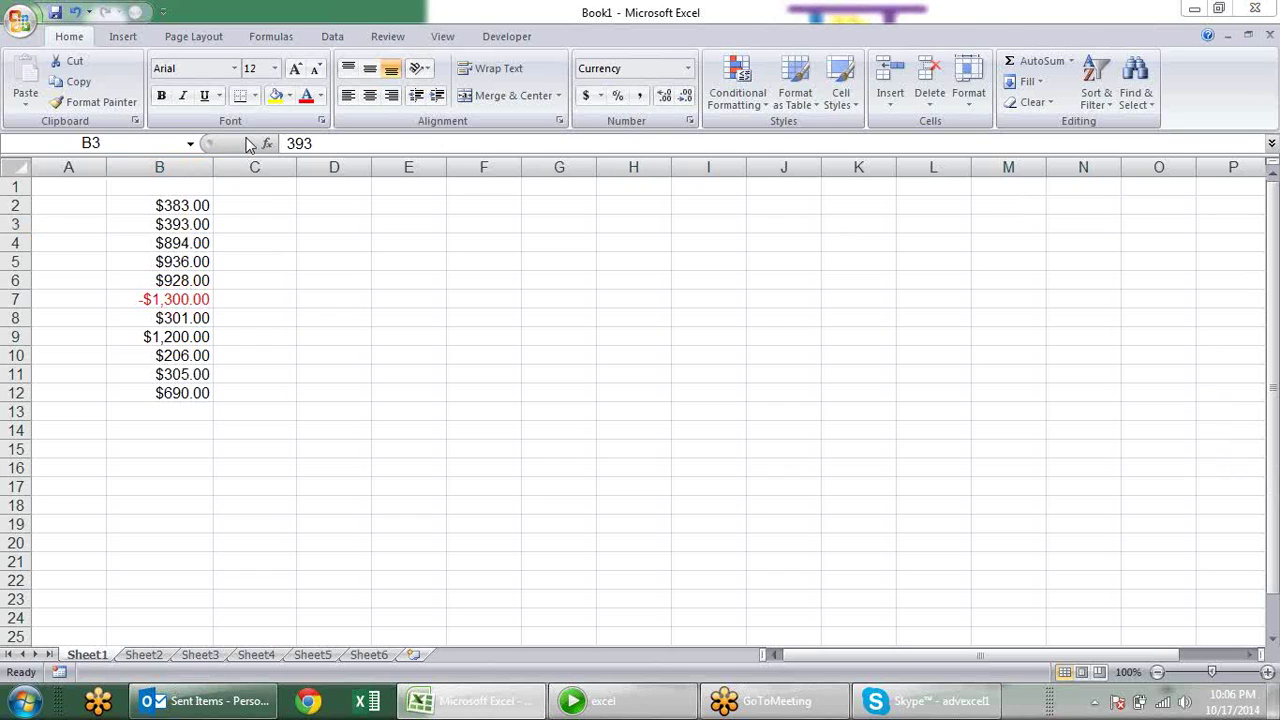
pyautogui.moveTo(193, 205); pyautogui.dragTo(197, 393)
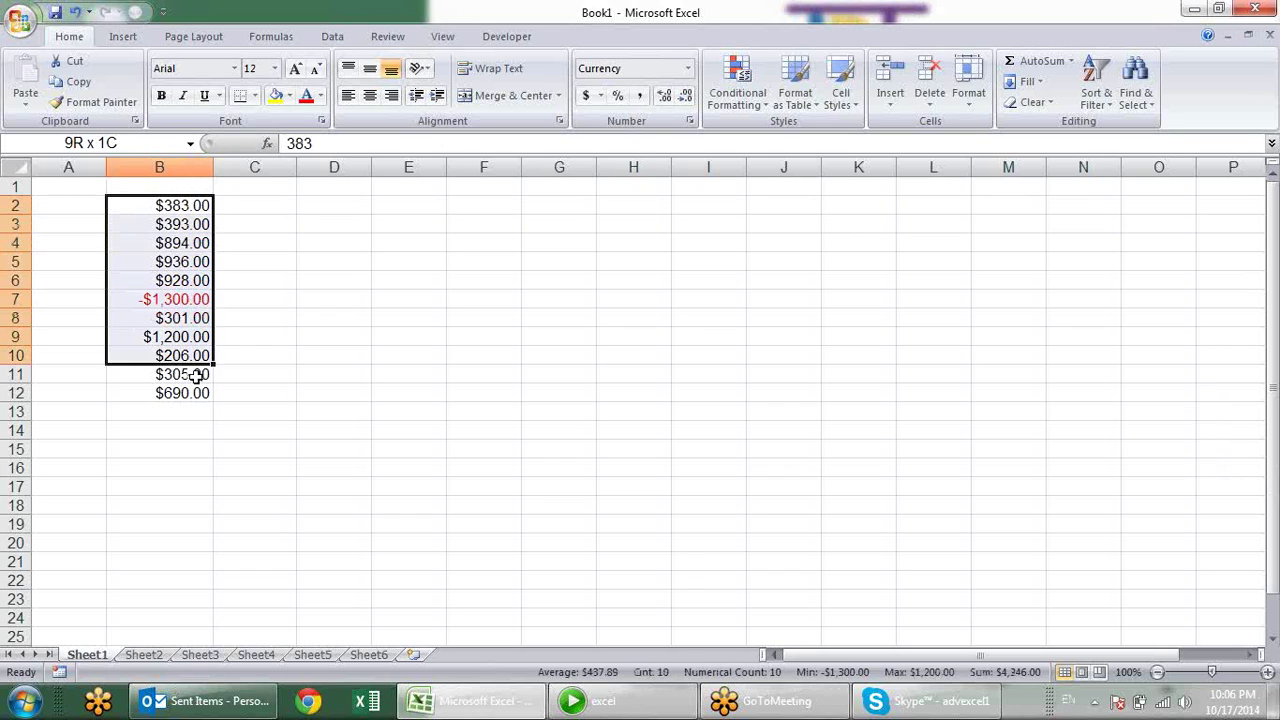
pyautogui.hotkey('ctrl', 'c')
pyautogui.click(272, 205)
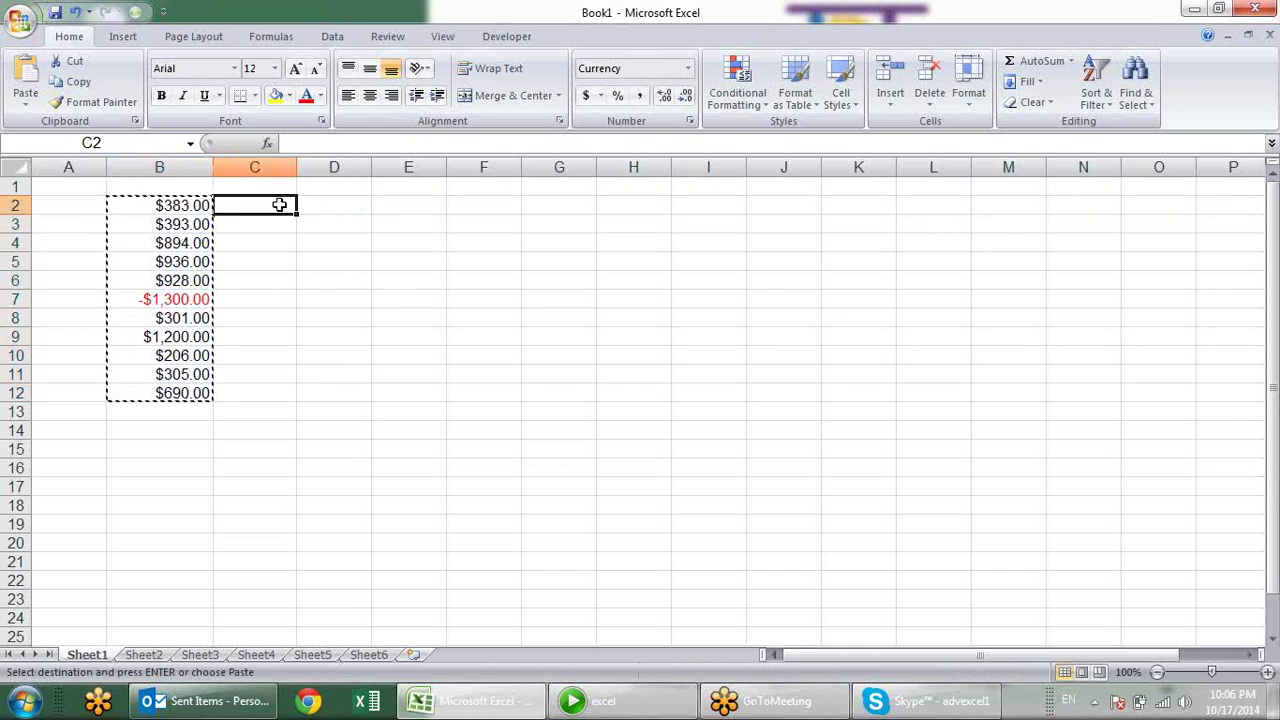
pyautogui.hotkey('ctrl', 'v')
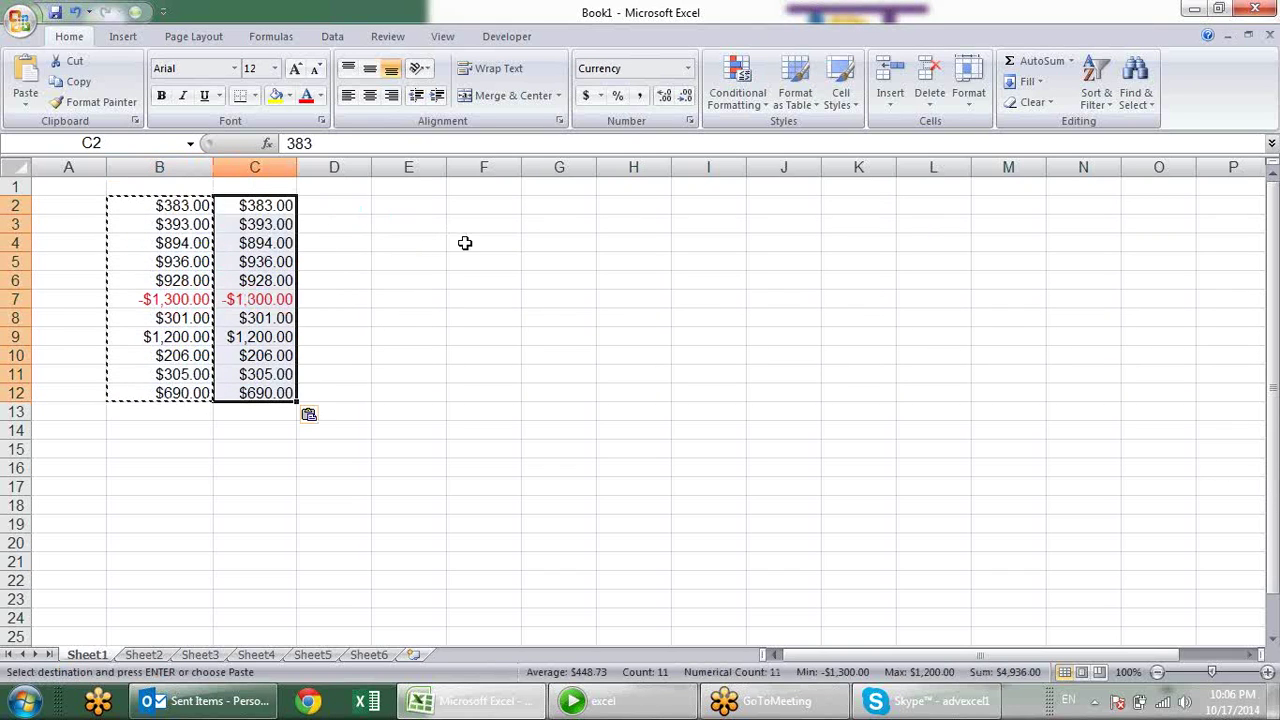
# Set C2:C12 to General format, then reselect B2:B12.
pyautogui.click(688, 72)
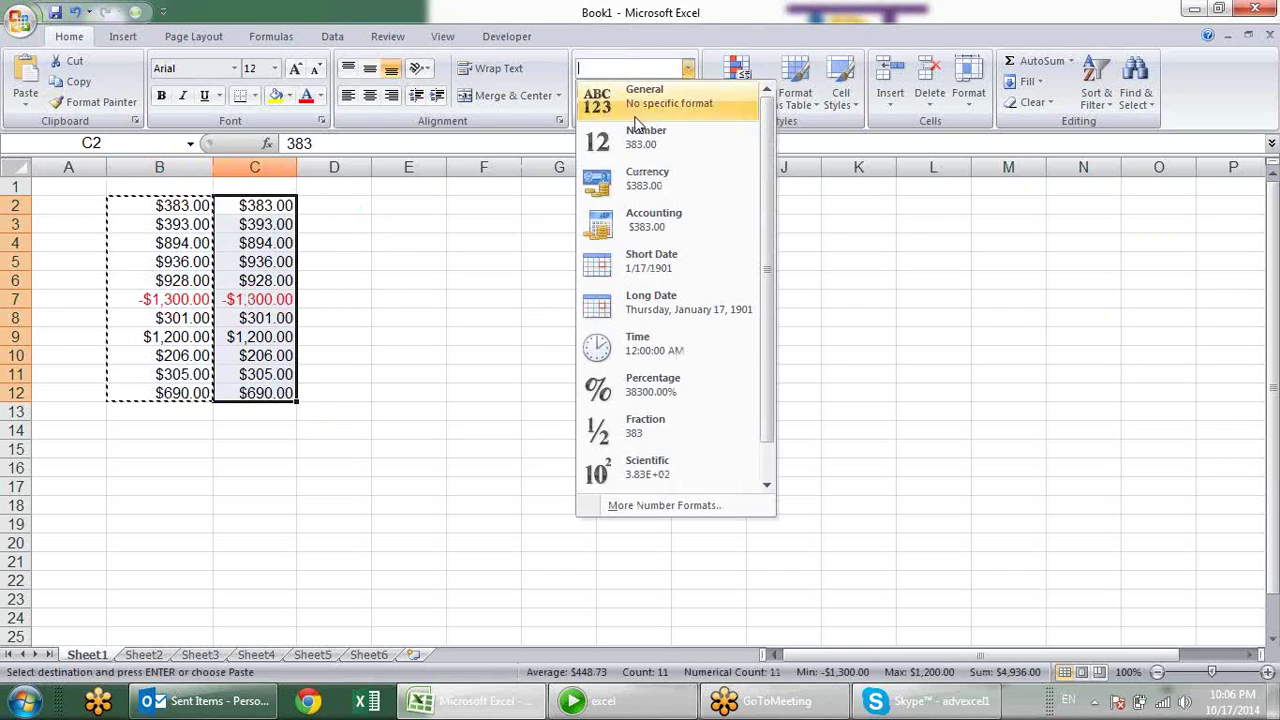
pyautogui.click(638, 104)
pyautogui.click(420, 218)
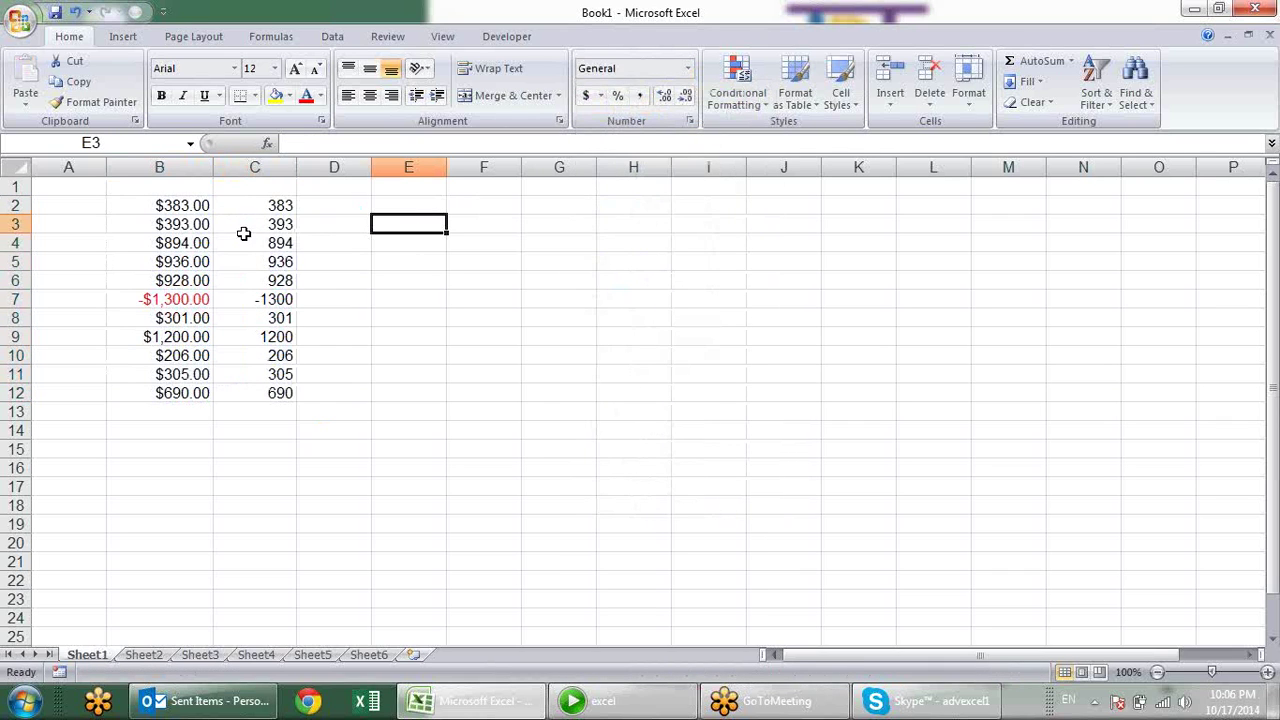
pyautogui.moveTo(170, 204); pyautogui.dragTo(184, 393)
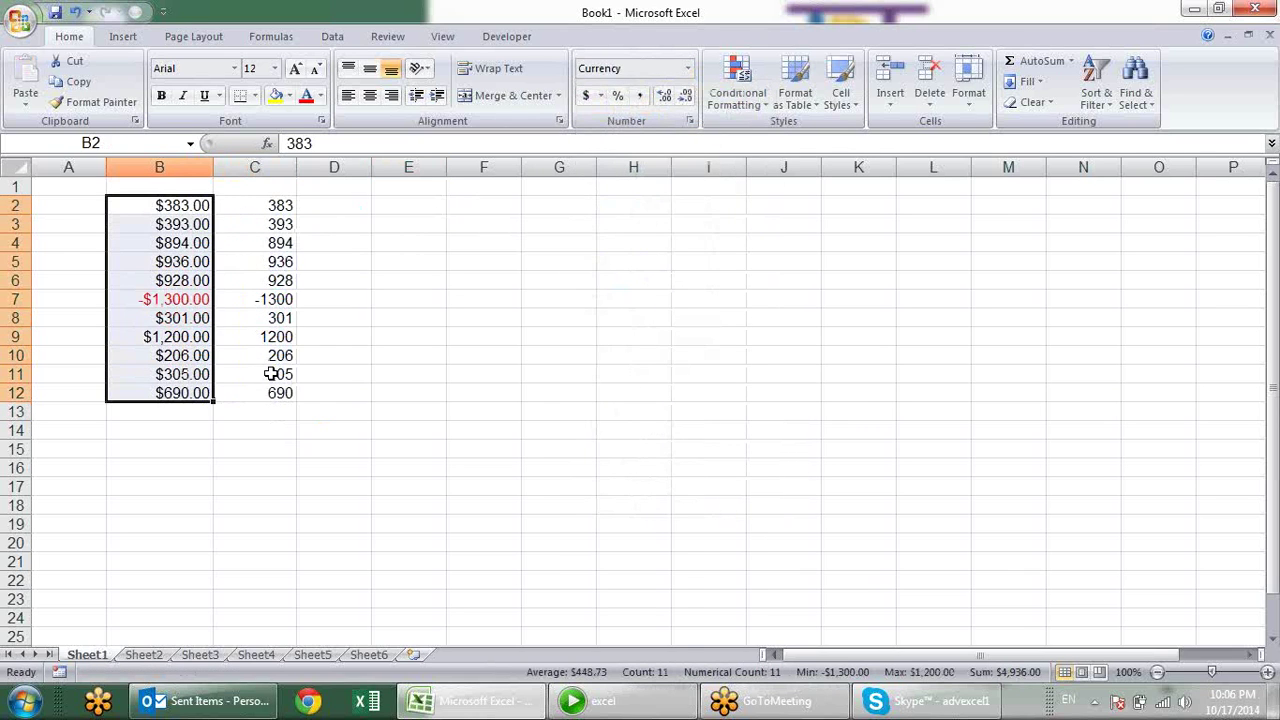
# Change the value in B4 to 20.
pyautogui.click(197, 250)
pyautogui.write('20')
pyautogui.press('Return')
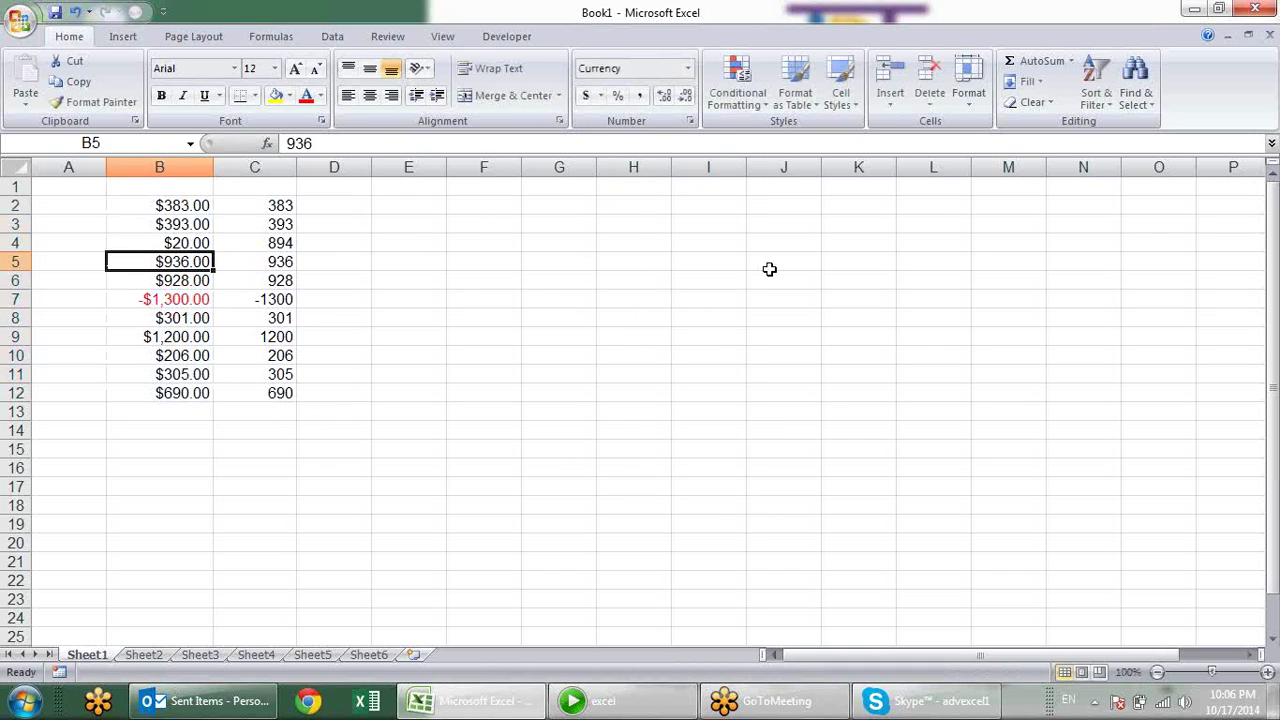
# Preview the Accounting category for C2:C12 without applying it.
pyautogui.moveTo(252, 207); pyautogui.dragTo(278, 393)
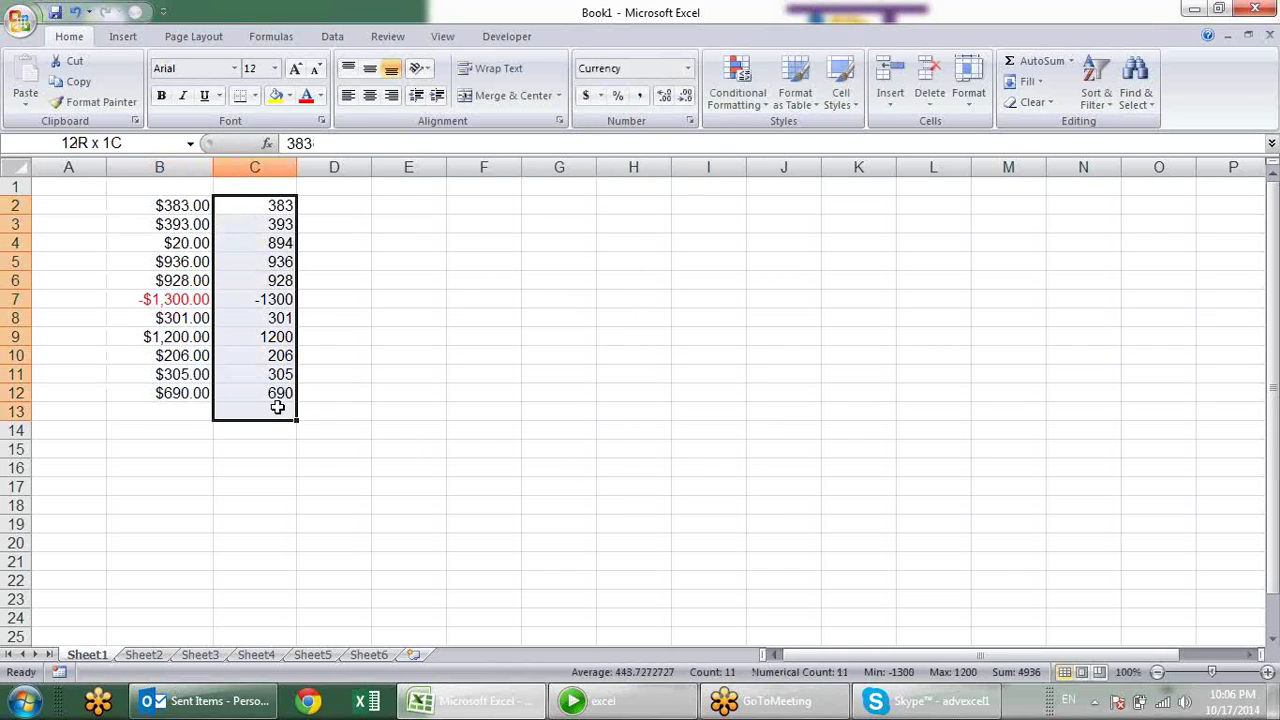
pyautogui.click(690, 121)
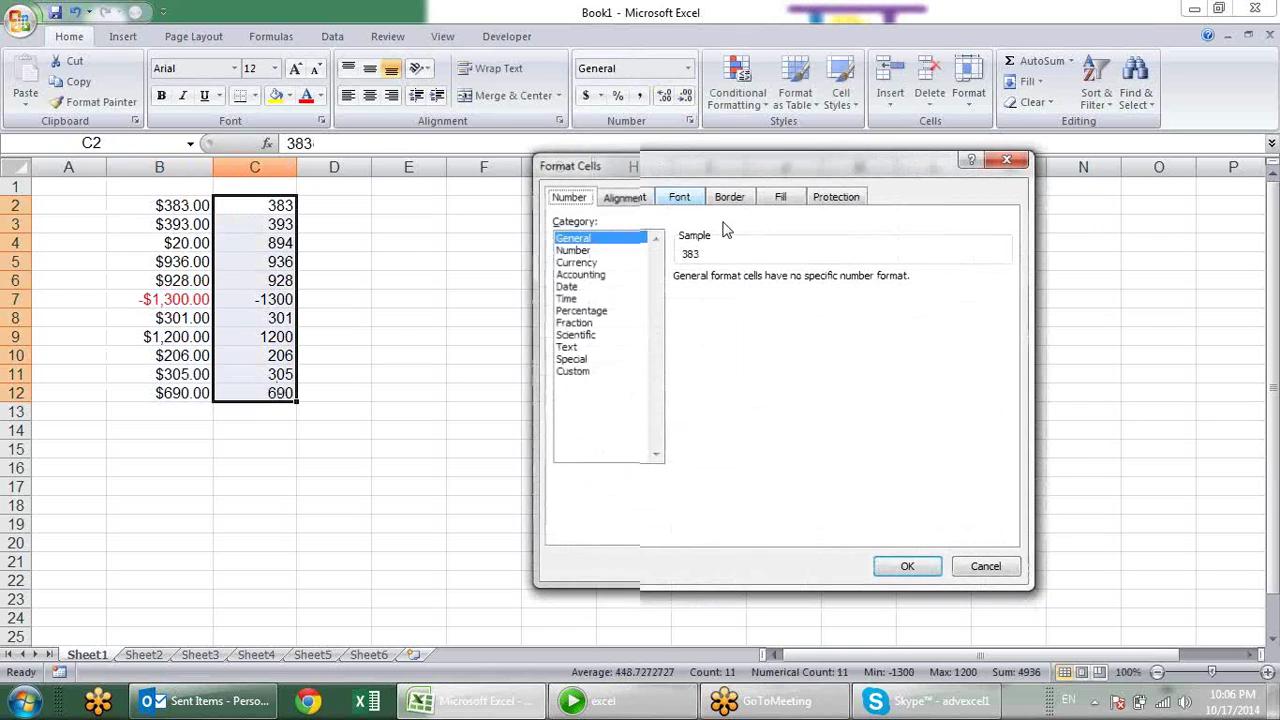
pyautogui.click(590, 274)
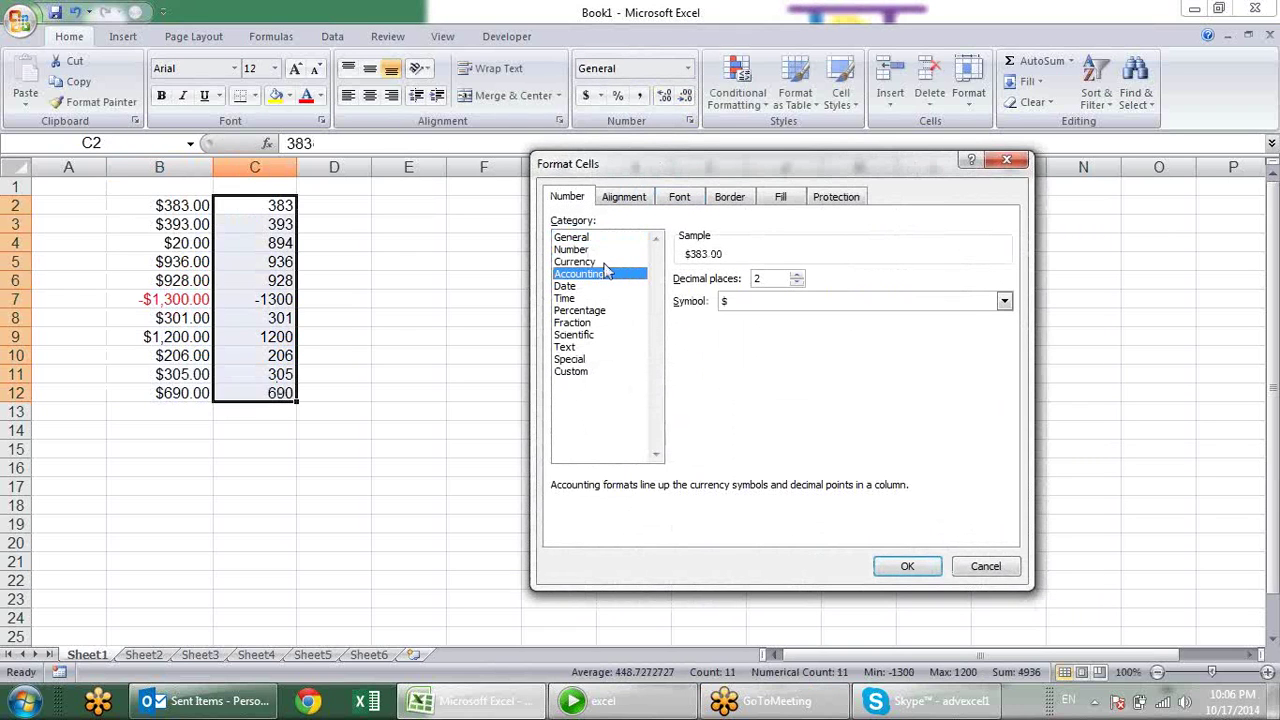
pyautogui.click(197, 208)
# Apply Currency with the Hindi (India) ₹ symbol to B2:B12.
pyautogui.hotkey('ctrl', 'shift', 'Down')
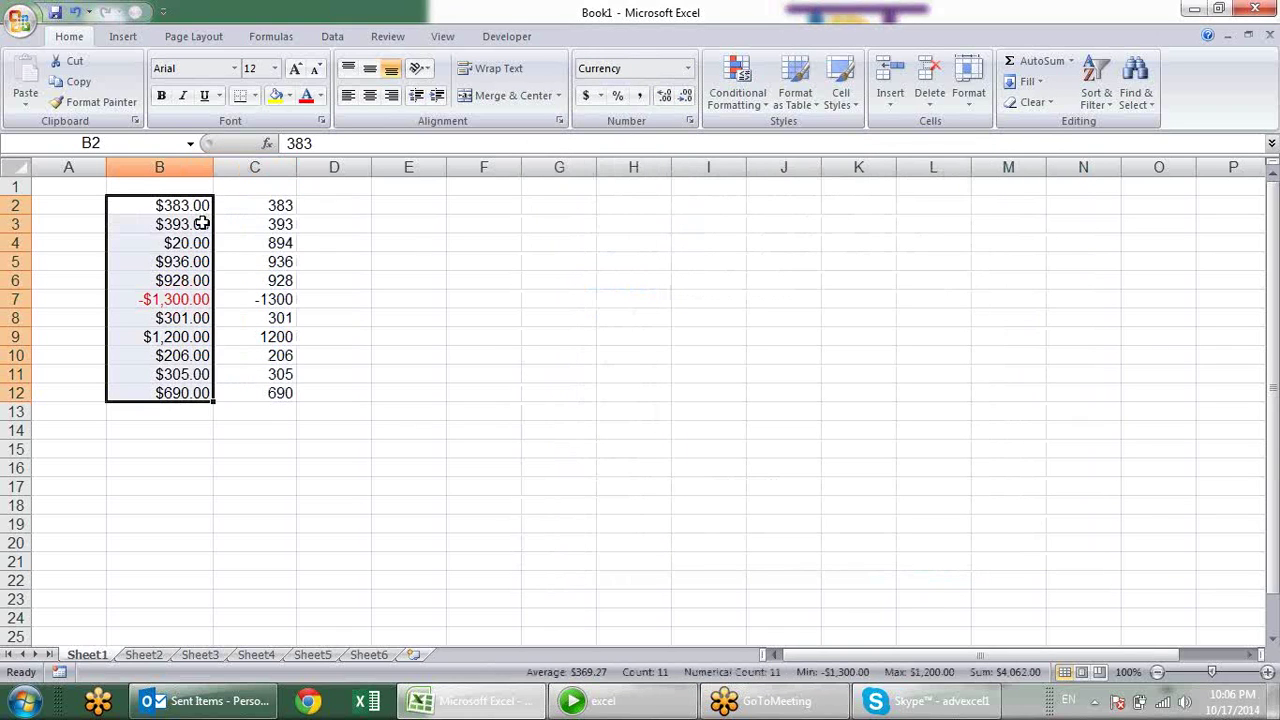
pyautogui.click(689, 120)
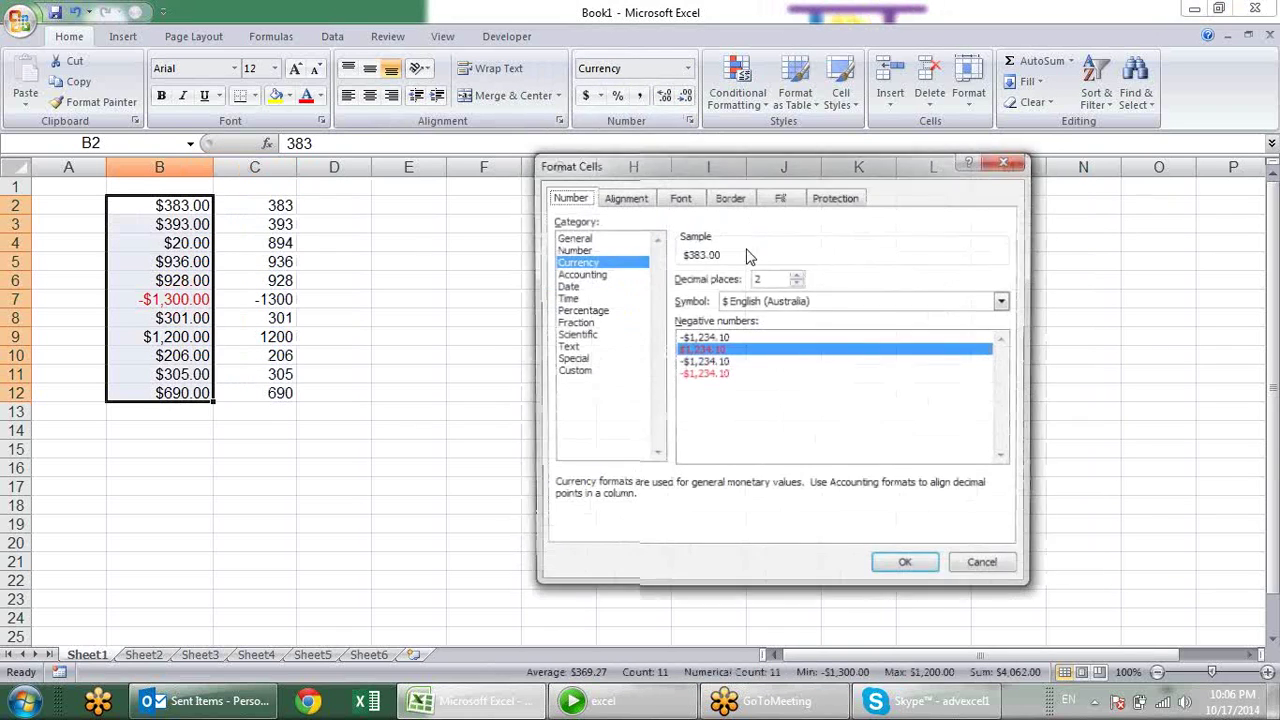
pyautogui.click(1004, 301)
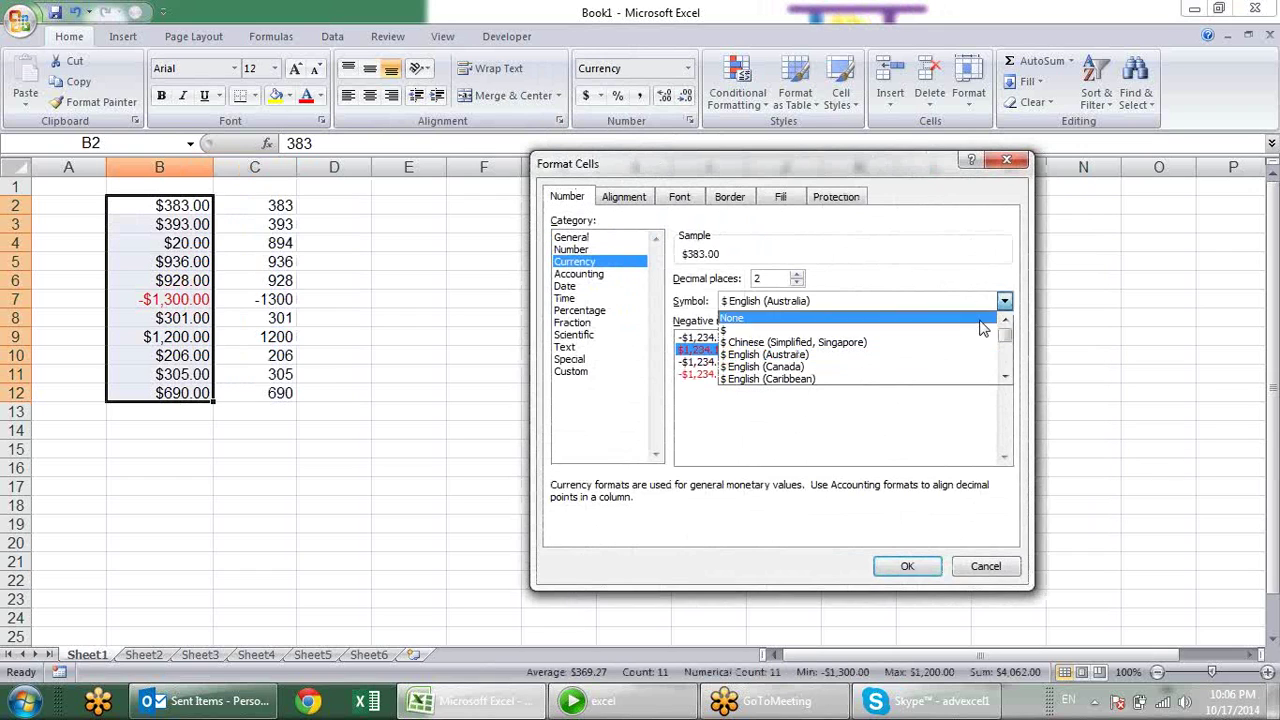
pyautogui.scroll(-5, 1008, 345)
pyautogui.scroll(-5, 1008, 345)
pyautogui.scroll(-5, 1008, 346)
pyautogui.scroll(-5, 1008, 347)
pyautogui.scroll(-5, 1008, 347)
pyautogui.scroll(-5, 1008, 347)
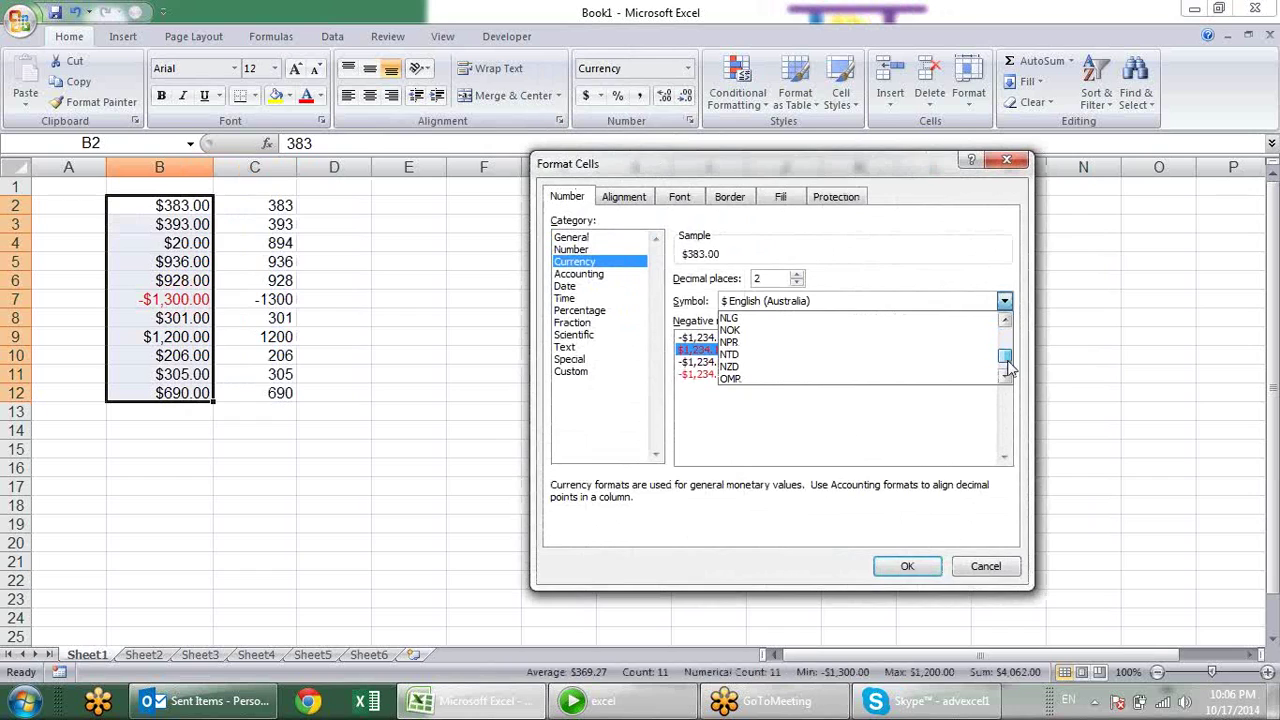
pyautogui.click(1005, 321)
pyautogui.click(1005, 321)
pyautogui.click(1005, 321)
pyautogui.click(1005, 321)
pyautogui.click(1005, 321)
pyautogui.click(1005, 321)
pyautogui.click(1008, 341)
pyautogui.click(1008, 341)
pyautogui.click(1008, 341)
pyautogui.moveTo(1008, 359); pyautogui.dragTo(1008, 352)
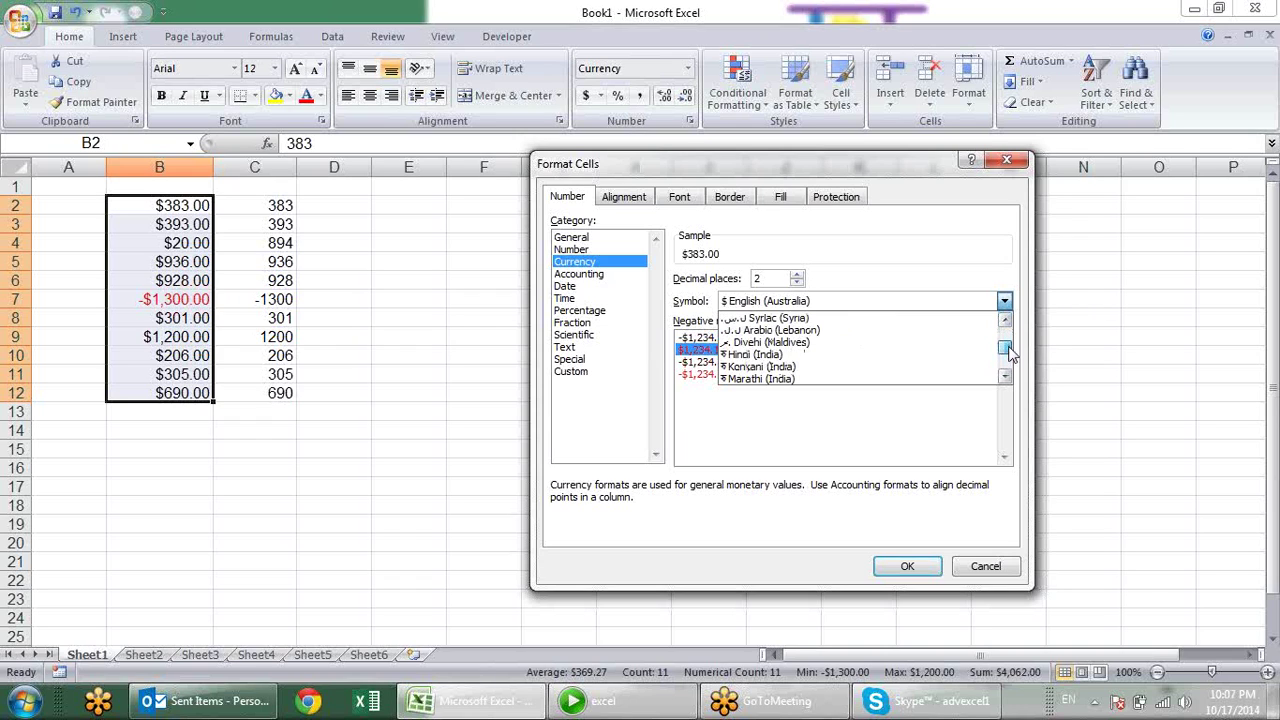
pyautogui.click(838, 361)
pyautogui.click(907, 567)
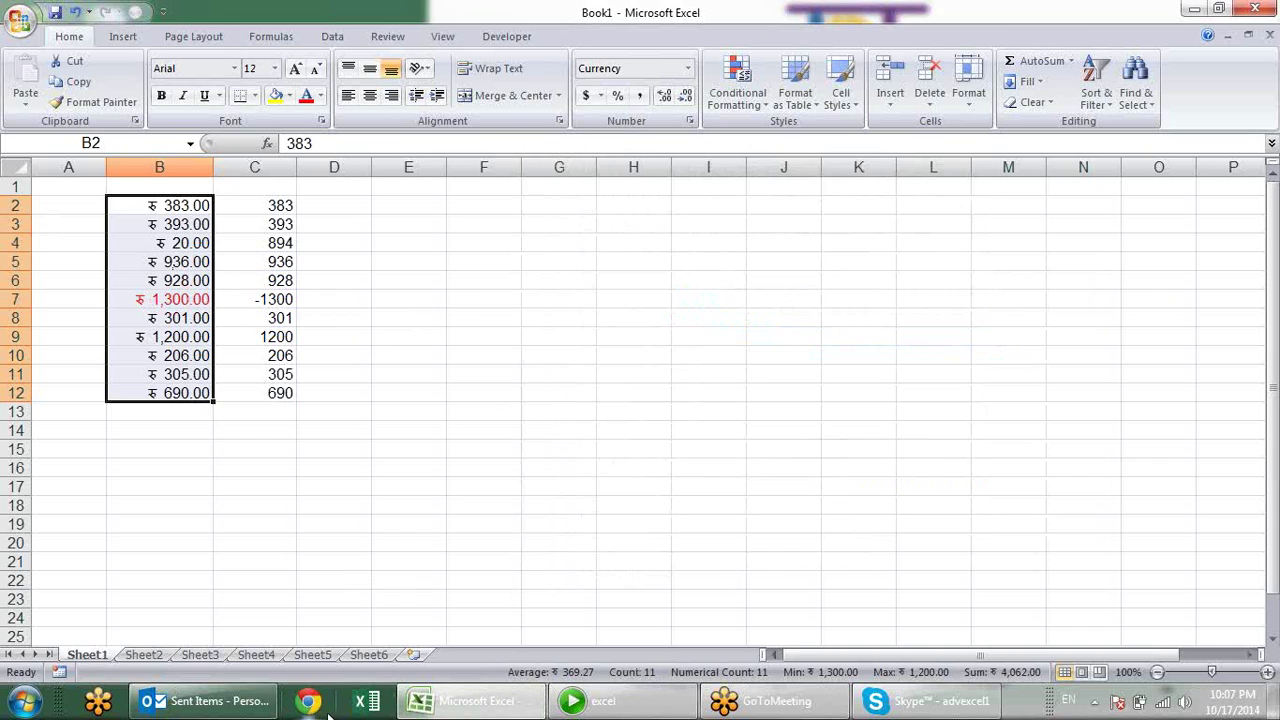
pyautogui.click(26, 708)
pyautogui.click(330, 497)
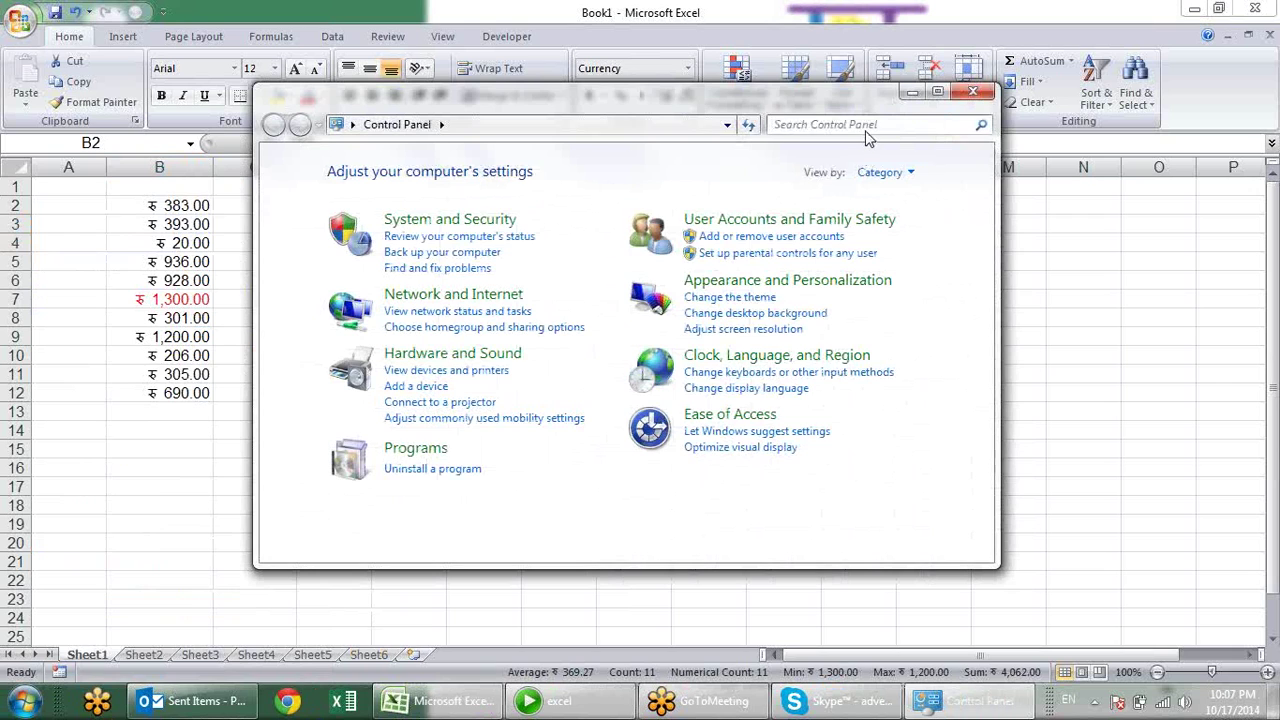
pyautogui.click(866, 125)
pyautogui.write('fon')
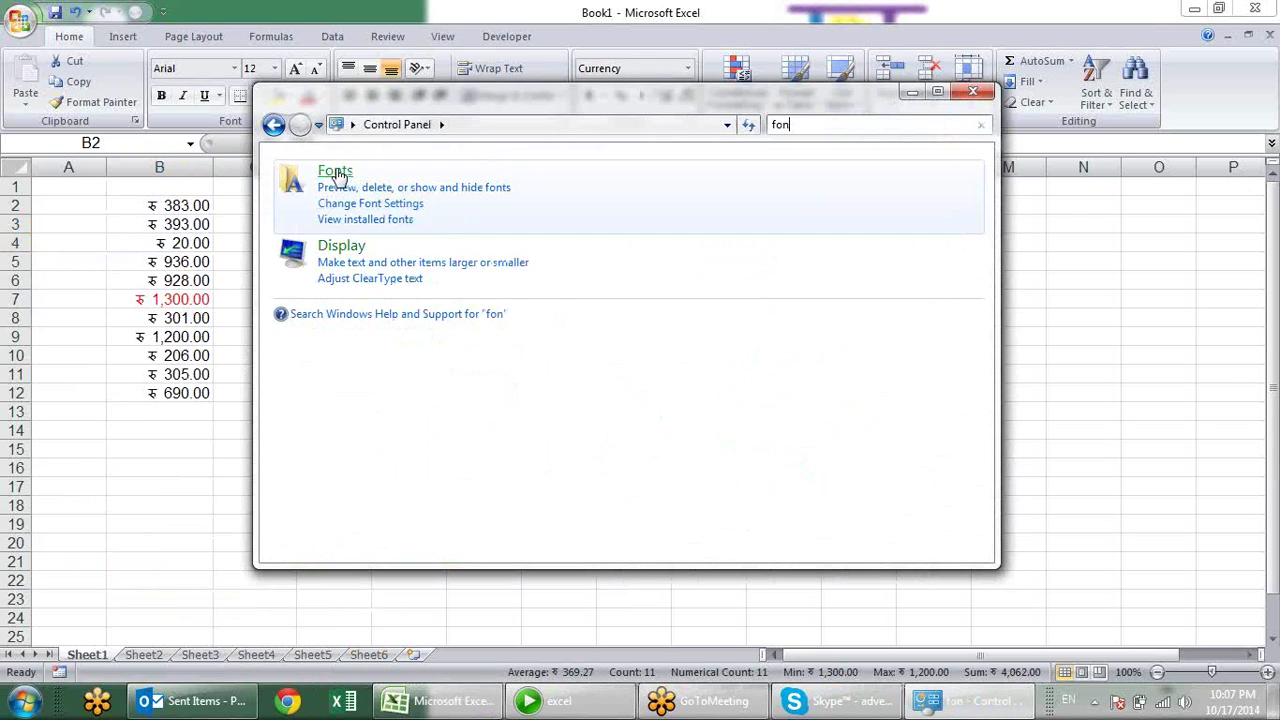
pyautogui.press('Return')
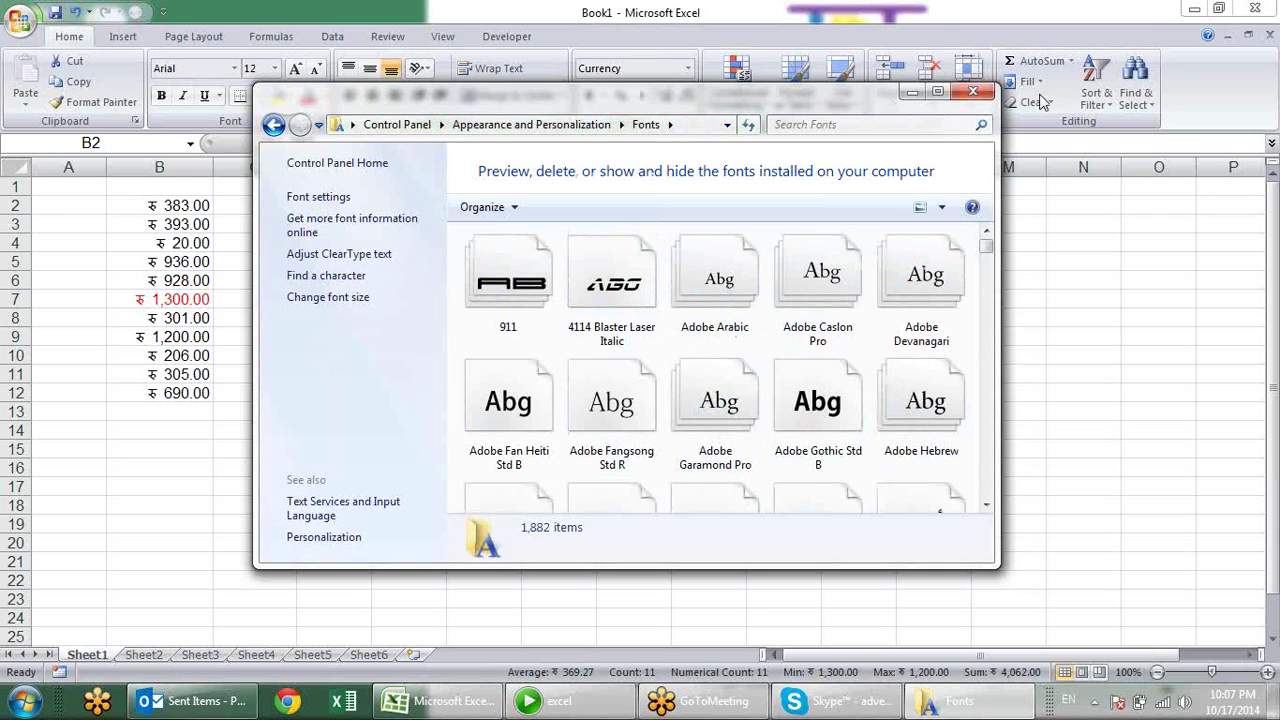
pyautogui.click(982, 92)
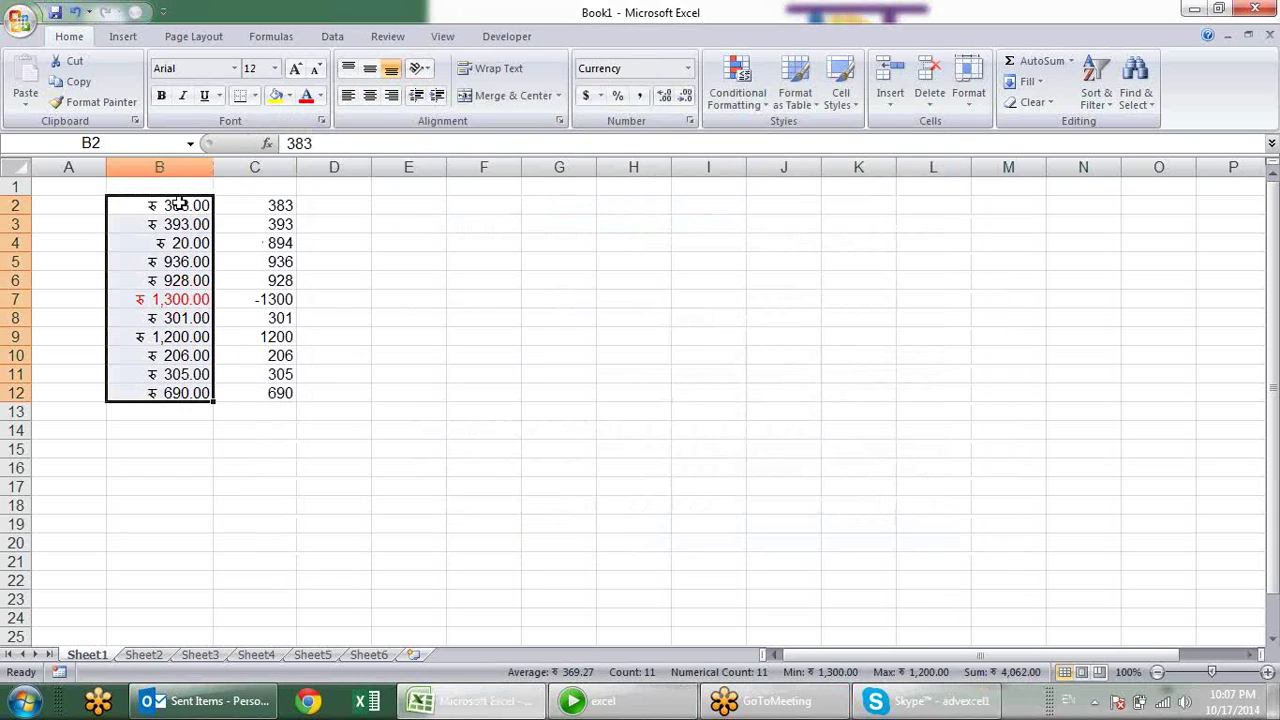
# Format C2:C12 as Accounting with $ and two decimals, then widen column C.
pyautogui.moveTo(272, 206); pyautogui.dragTo(285, 392)
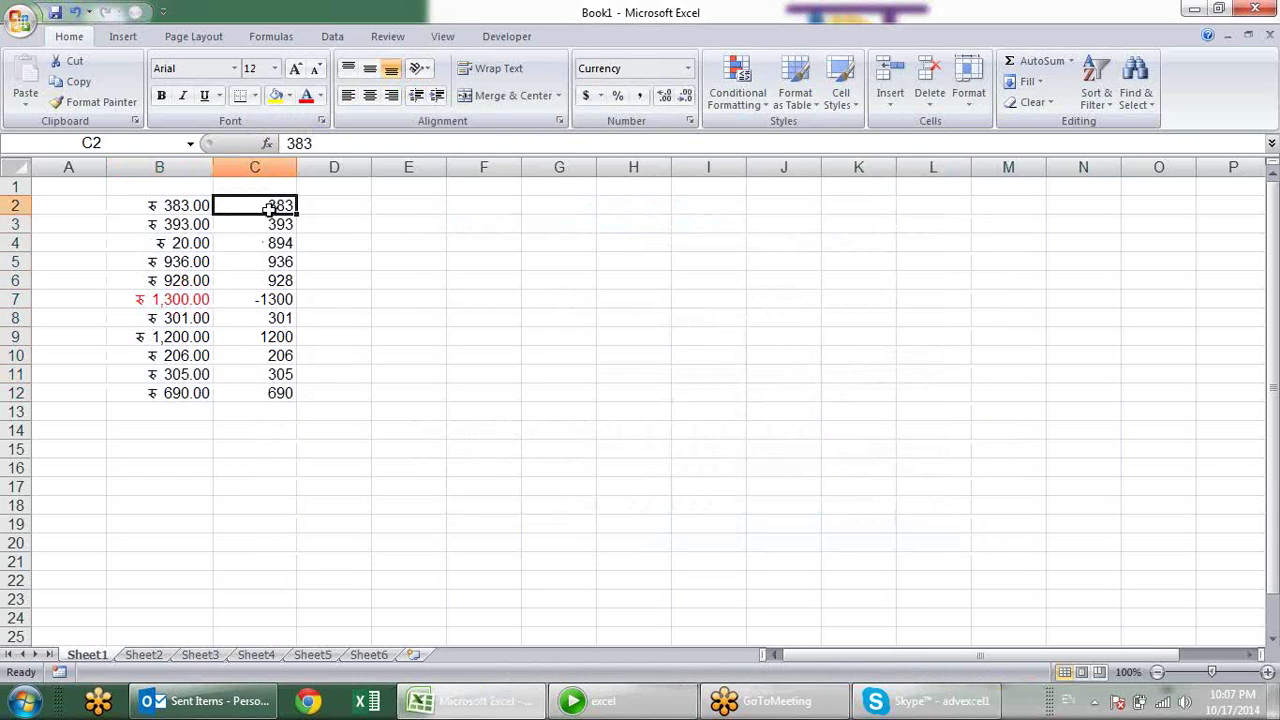
pyautogui.click(689, 120)
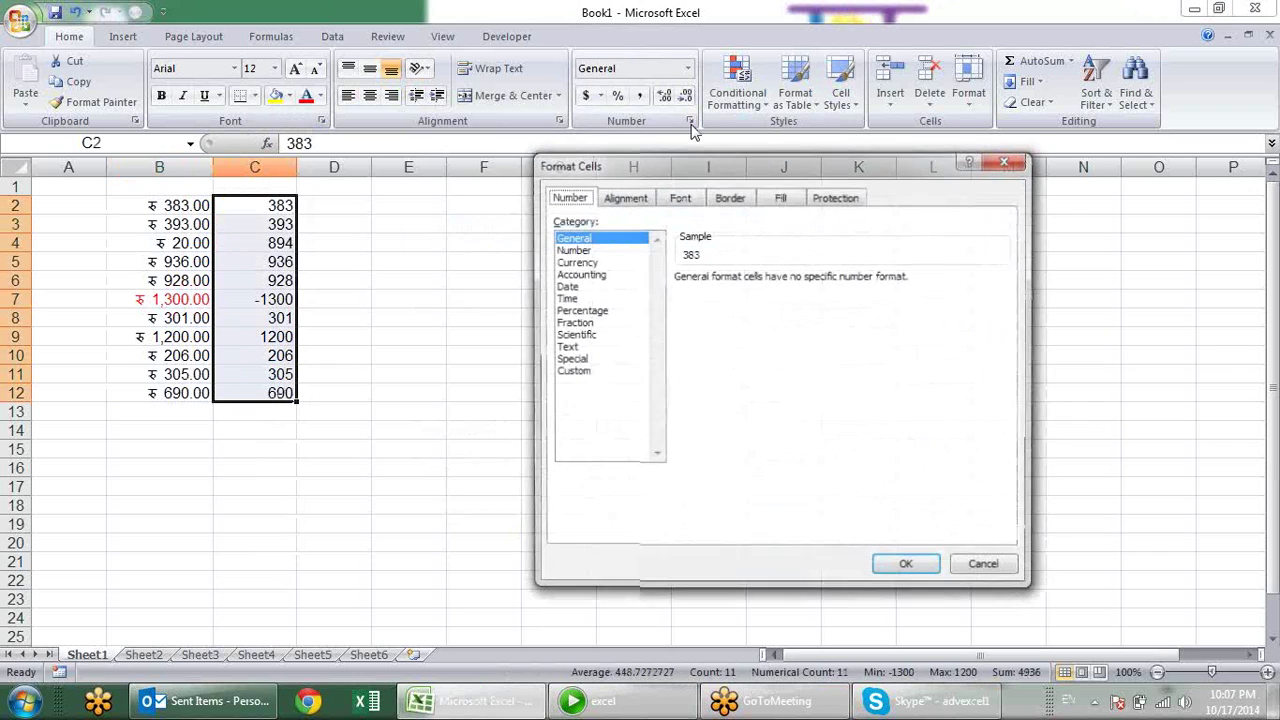
pyautogui.click(627, 263)
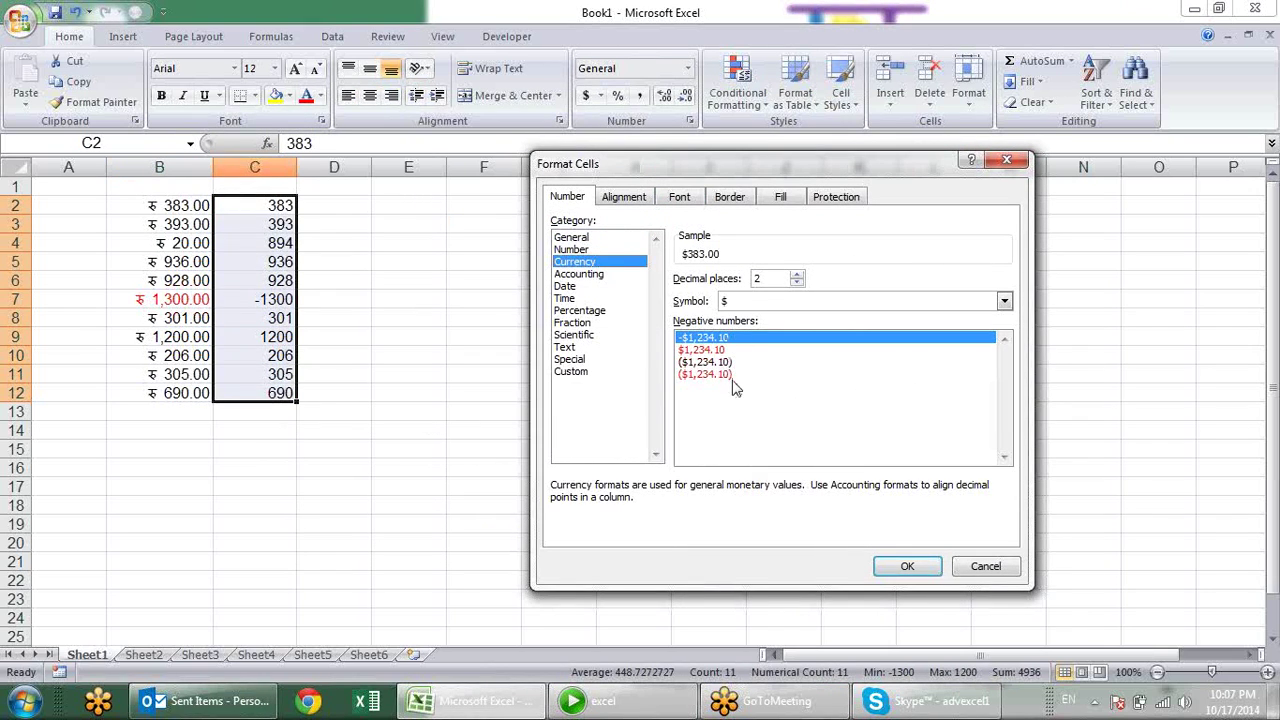
pyautogui.click(612, 275)
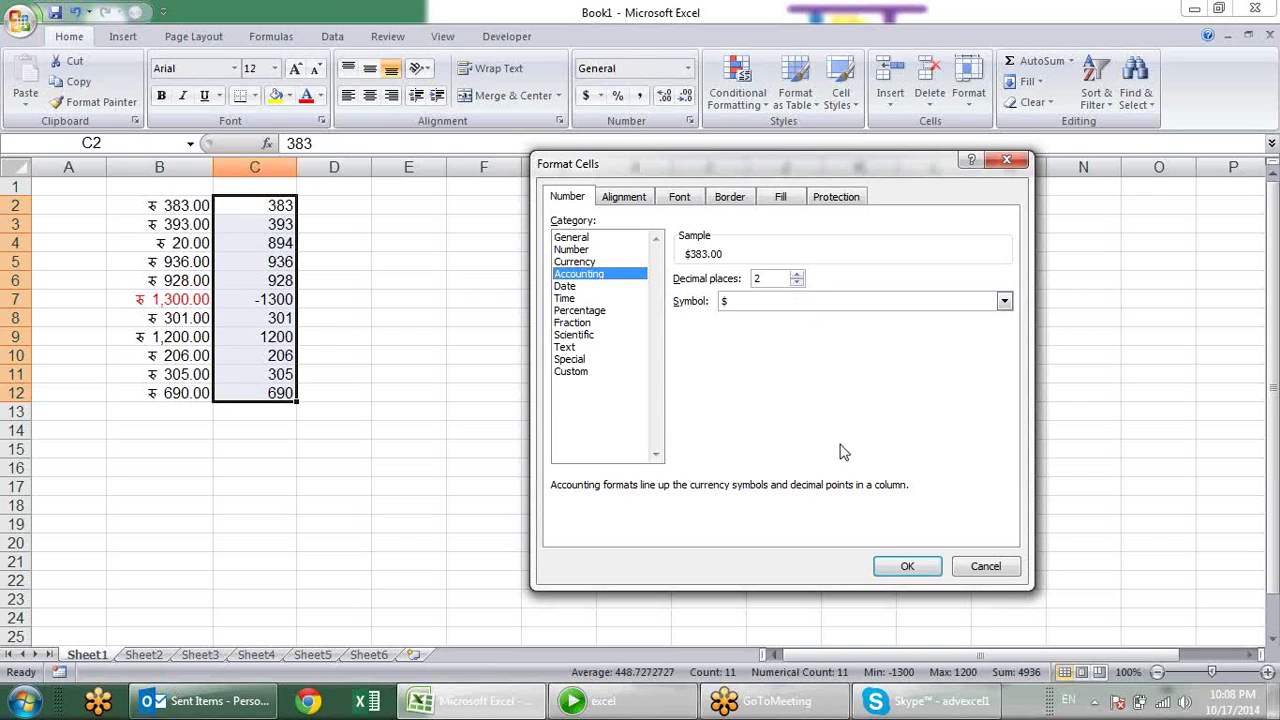
pyautogui.click(903, 567)
pyautogui.click(423, 340)
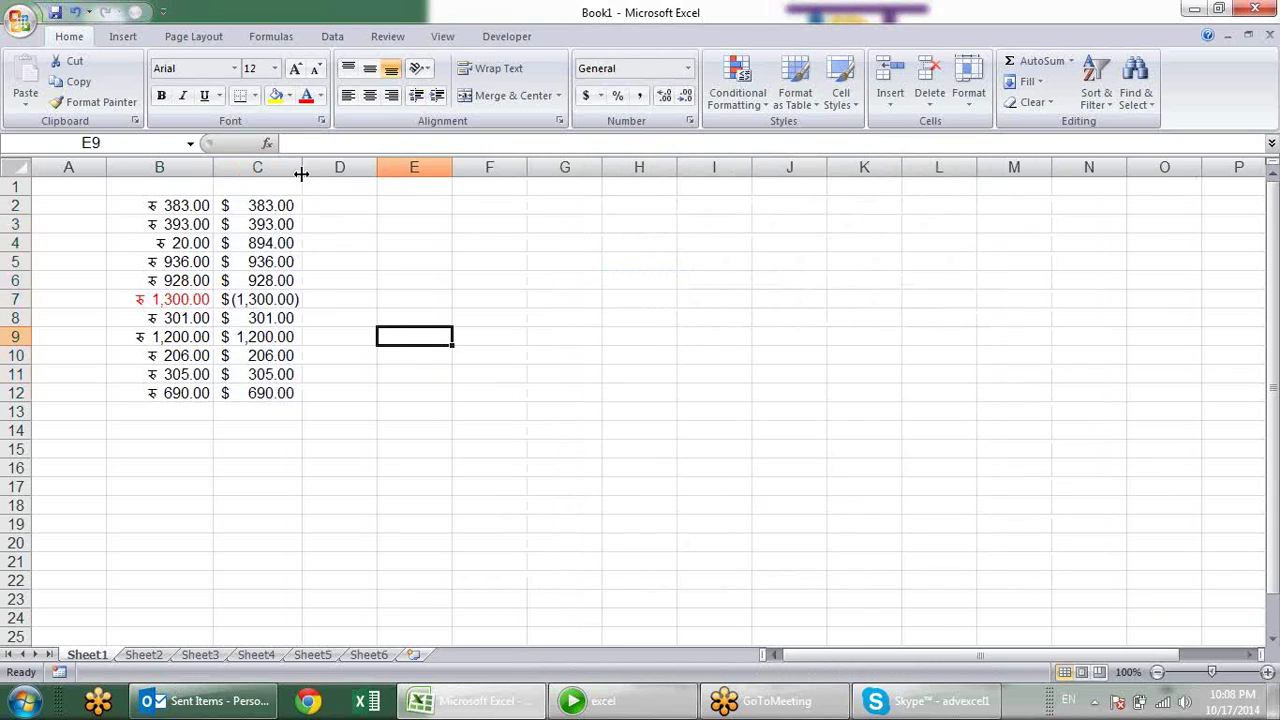
pyautogui.moveTo(302, 167); pyautogui.dragTo(337, 167)
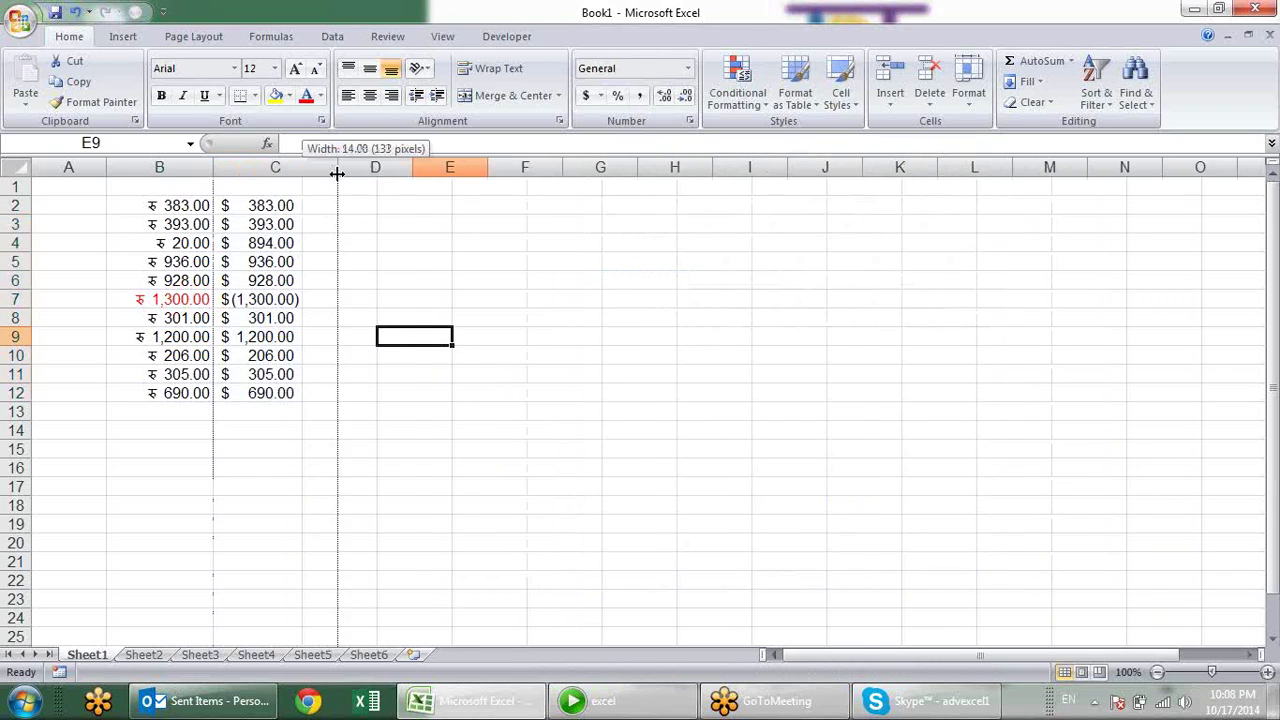
# Inspect the Accounting cells in column C against B9's Currency format.
pyautogui.click(240, 242)
pyautogui.click(241, 207)
pyautogui.click(250, 242)
pyautogui.click(249, 280)
pyautogui.click(263, 334)
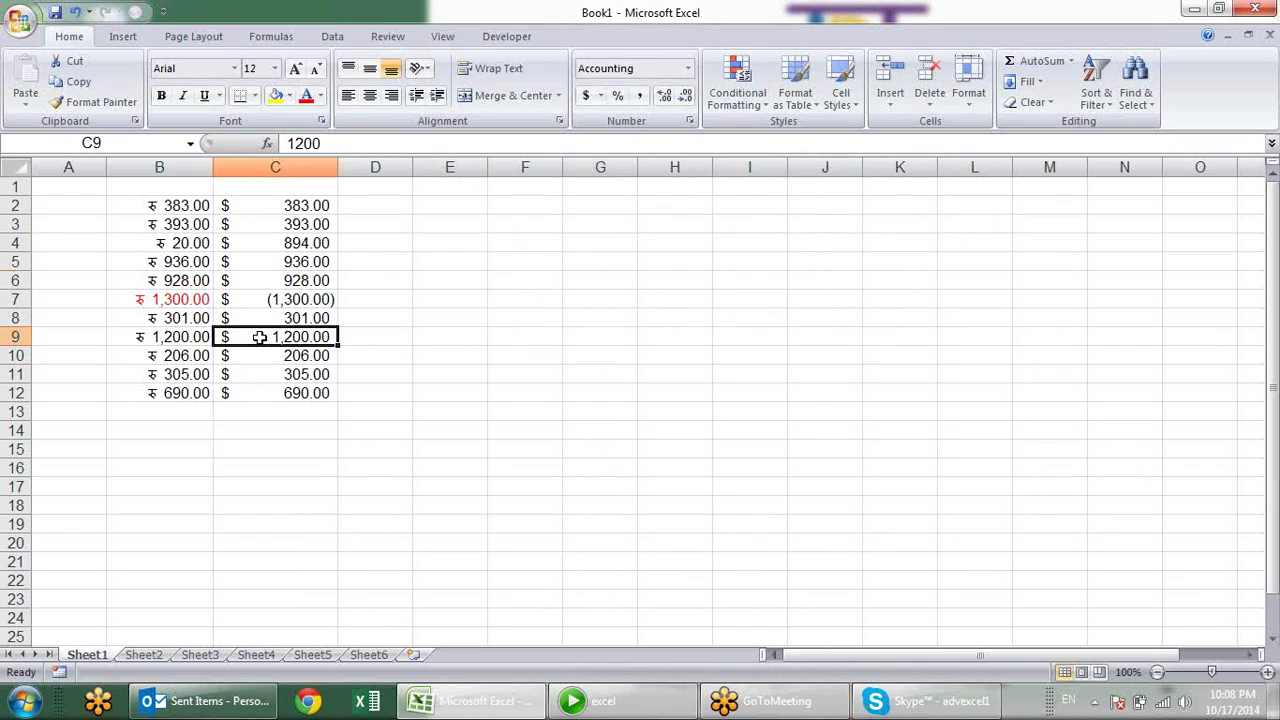
pyautogui.click(266, 374)
pyautogui.click(150, 344)
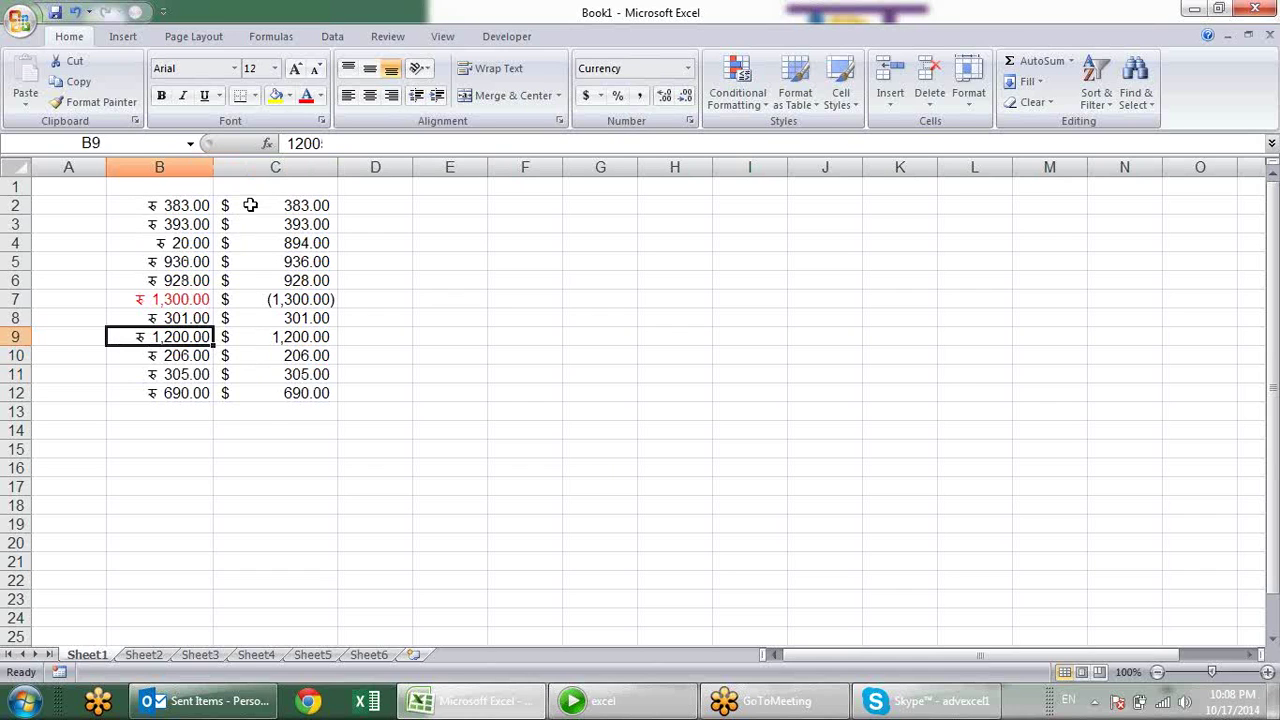
# Enter 0 in B7 and C6, then reselect the Accounting values in column C.
pyautogui.click(175, 297)
pyautogui.write('0')
pyautogui.press('Return')
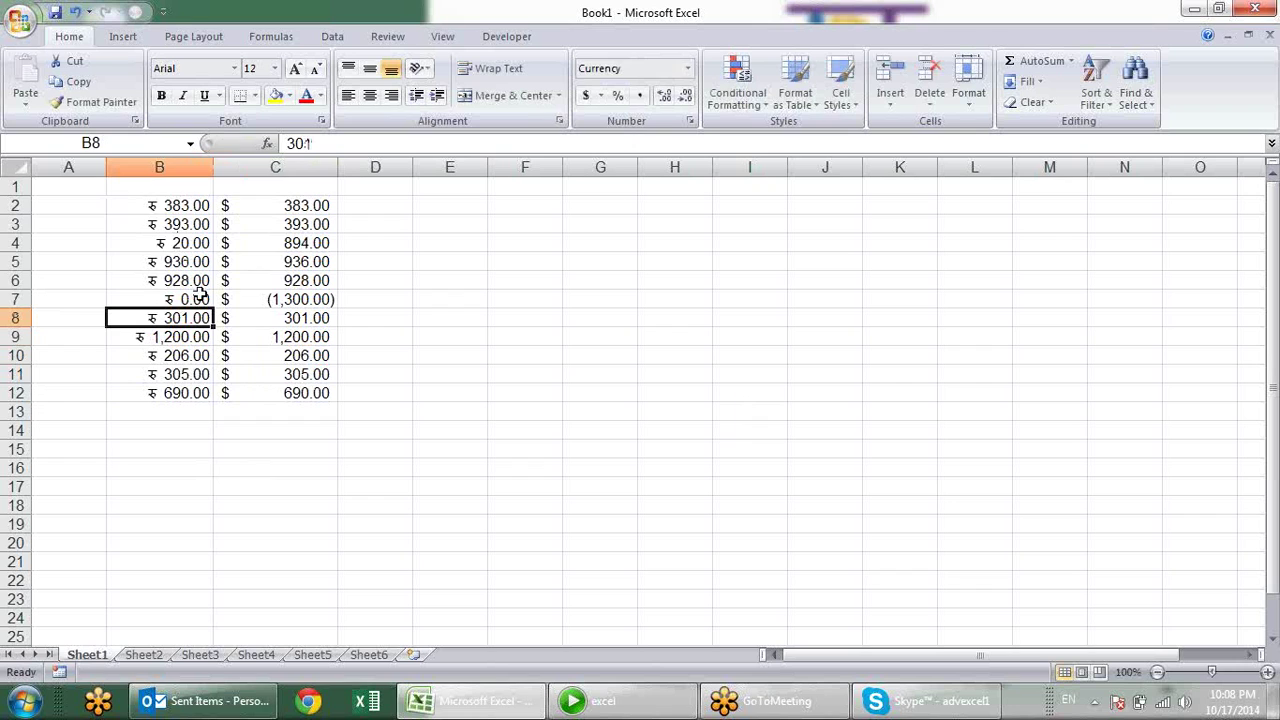
pyautogui.click(277, 287)
pyautogui.write('0')
pyautogui.press('Return')
pyautogui.click(527, 339)
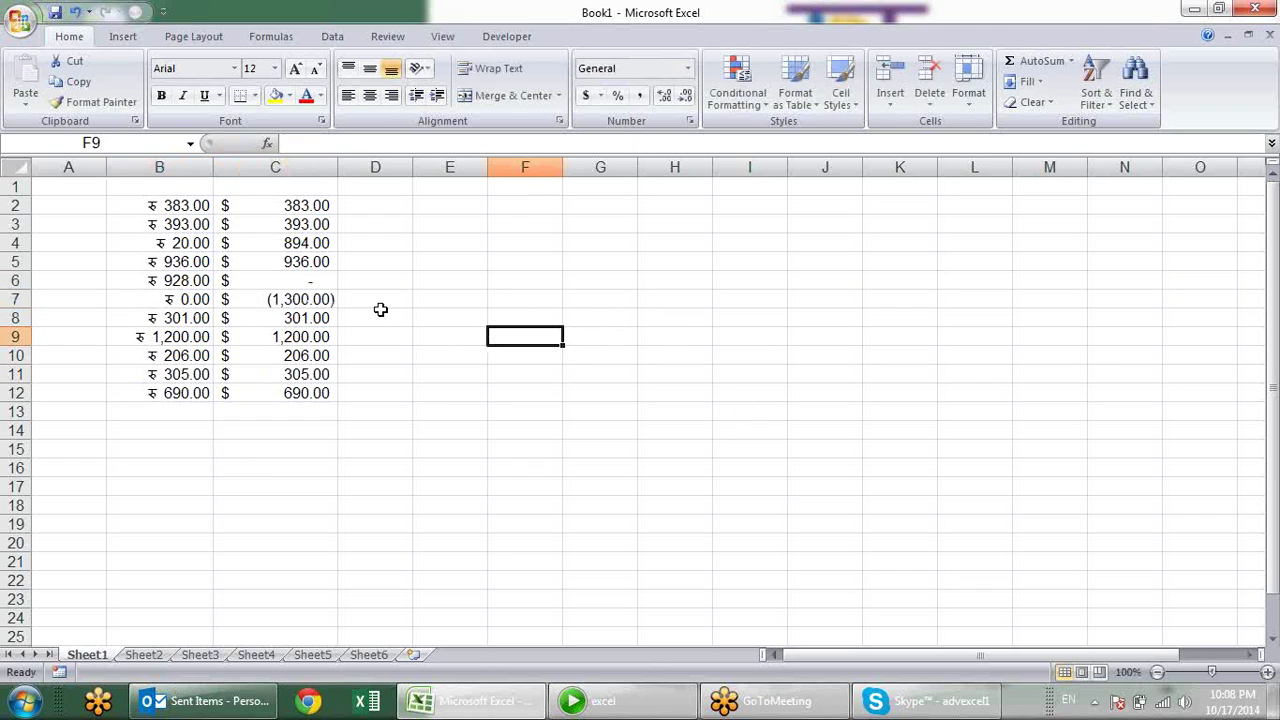
pyautogui.click(310, 338)
pyautogui.moveTo(306, 216)
pyautogui.mouseDown()
pyautogui.moveTo(320, 376)
pyautogui.moveTo(320, 205)
pyautogui.mouseUp()
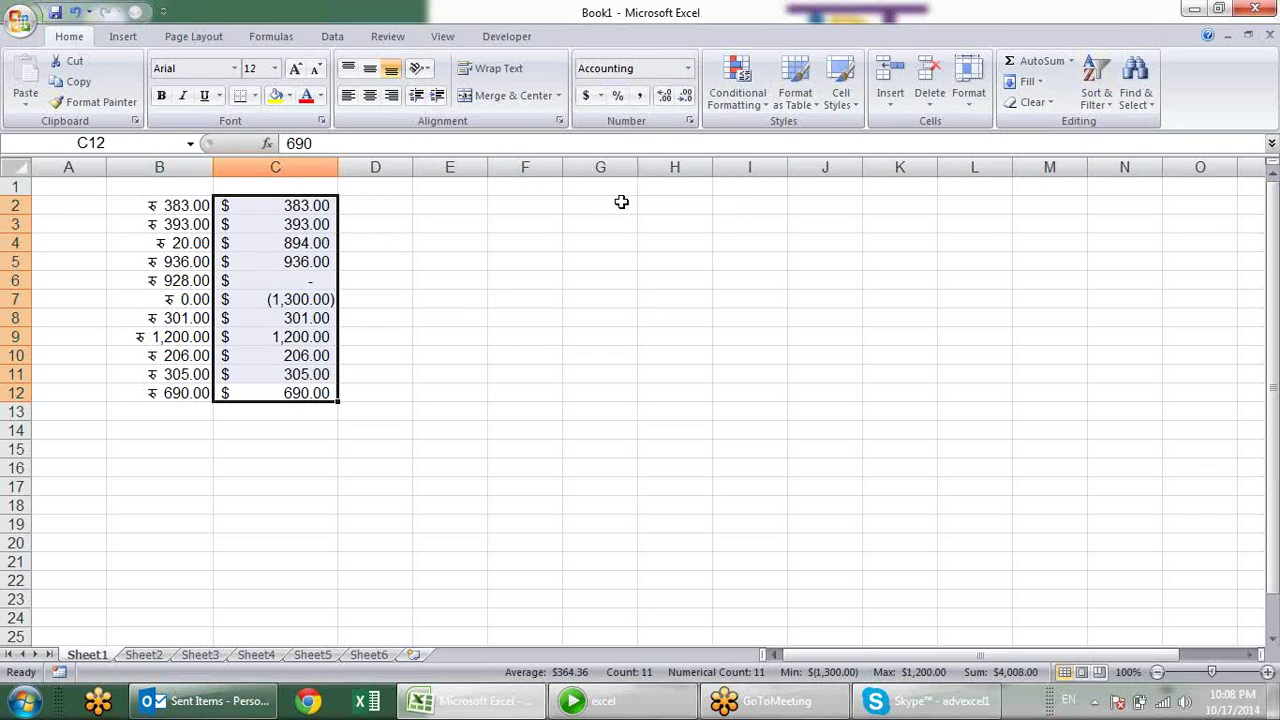
# Dismiss the number format settings unchanged and return focus to the Book1 worksheet.
pyautogui.click(689, 121)
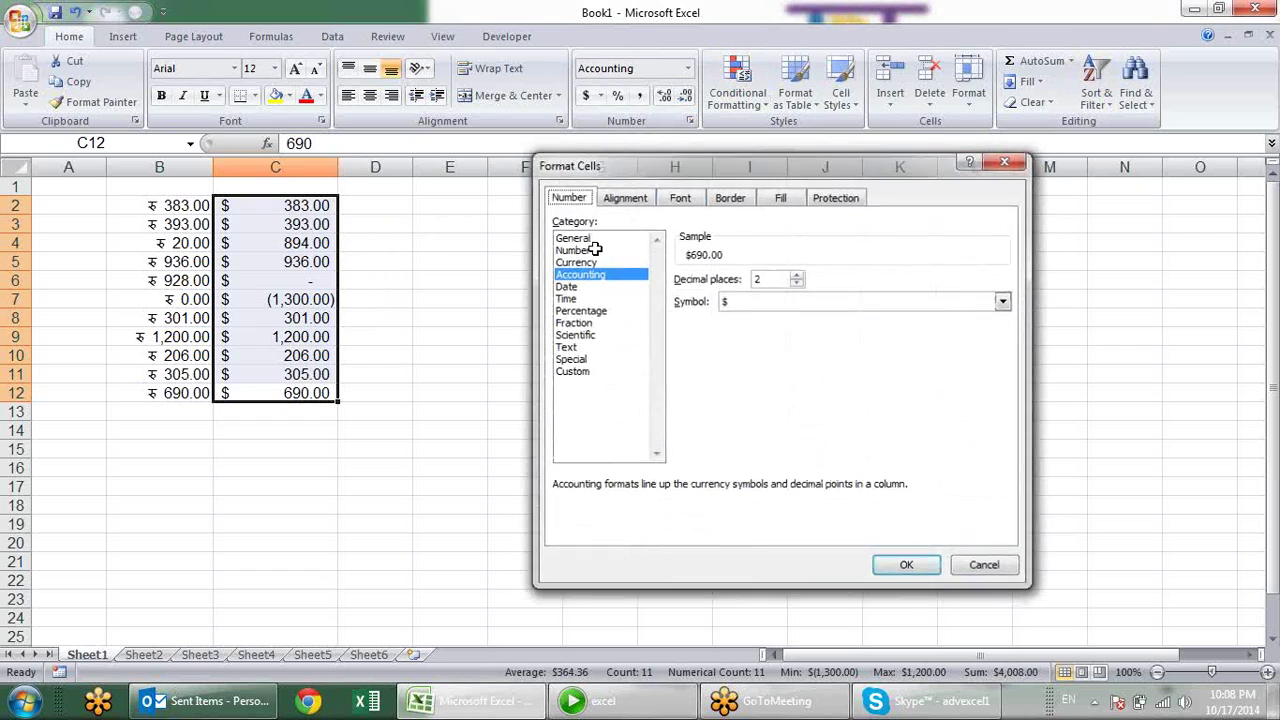
pyautogui.press('Escape')
pyautogui.click(532, 221)
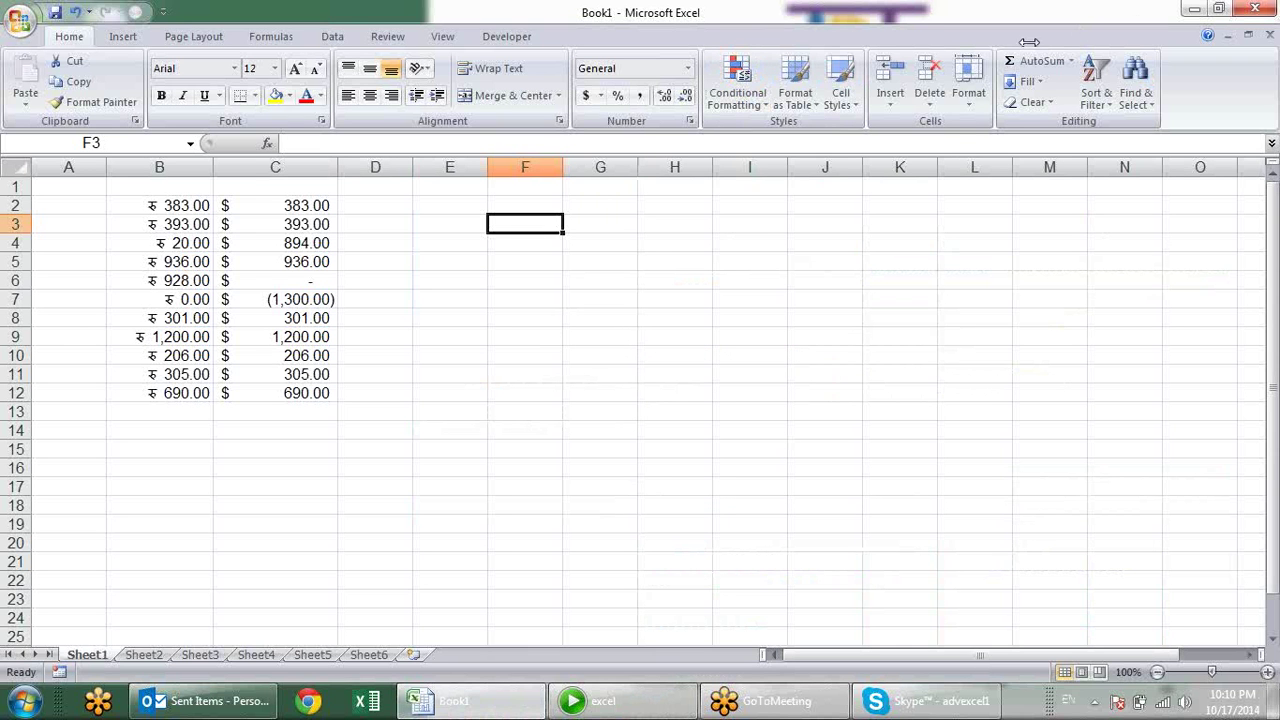
pyautogui.click(502, 230)
# Put today's date in F2 with Ctrl+; and the formula =TODAY() in G2.
pyautogui.click(544, 206)
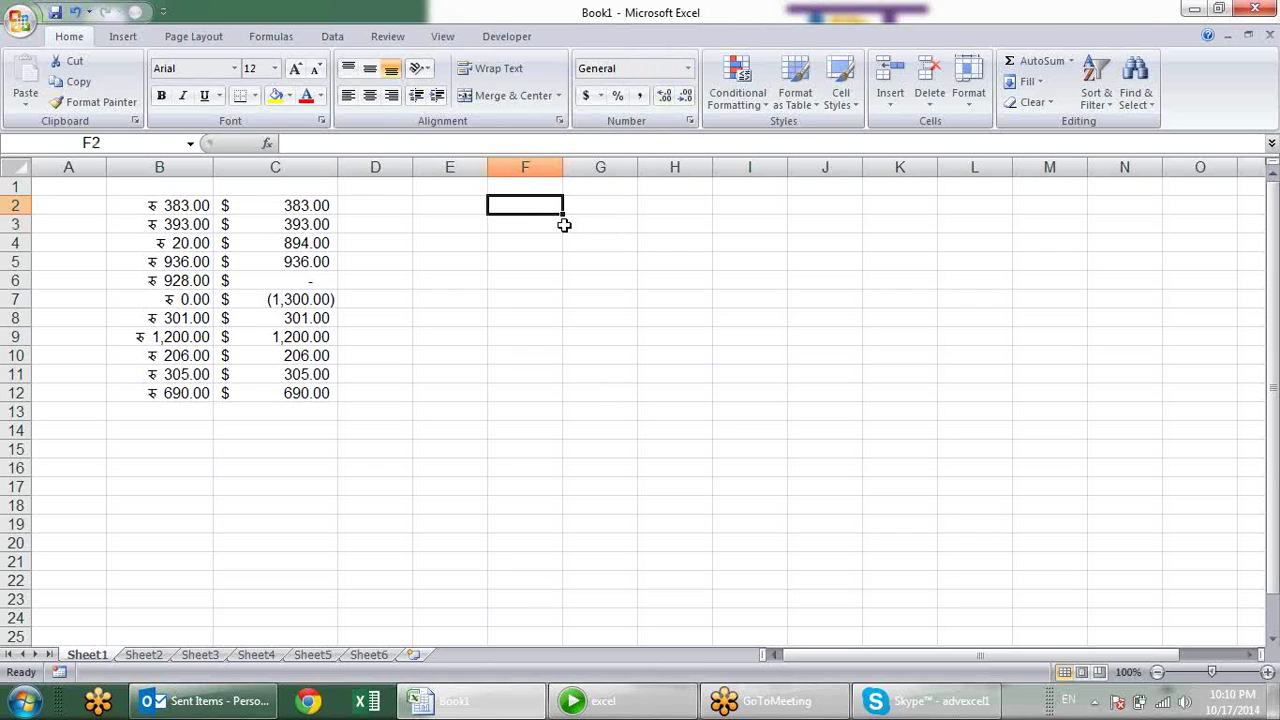
pyautogui.hotkey('ctrl', ';')
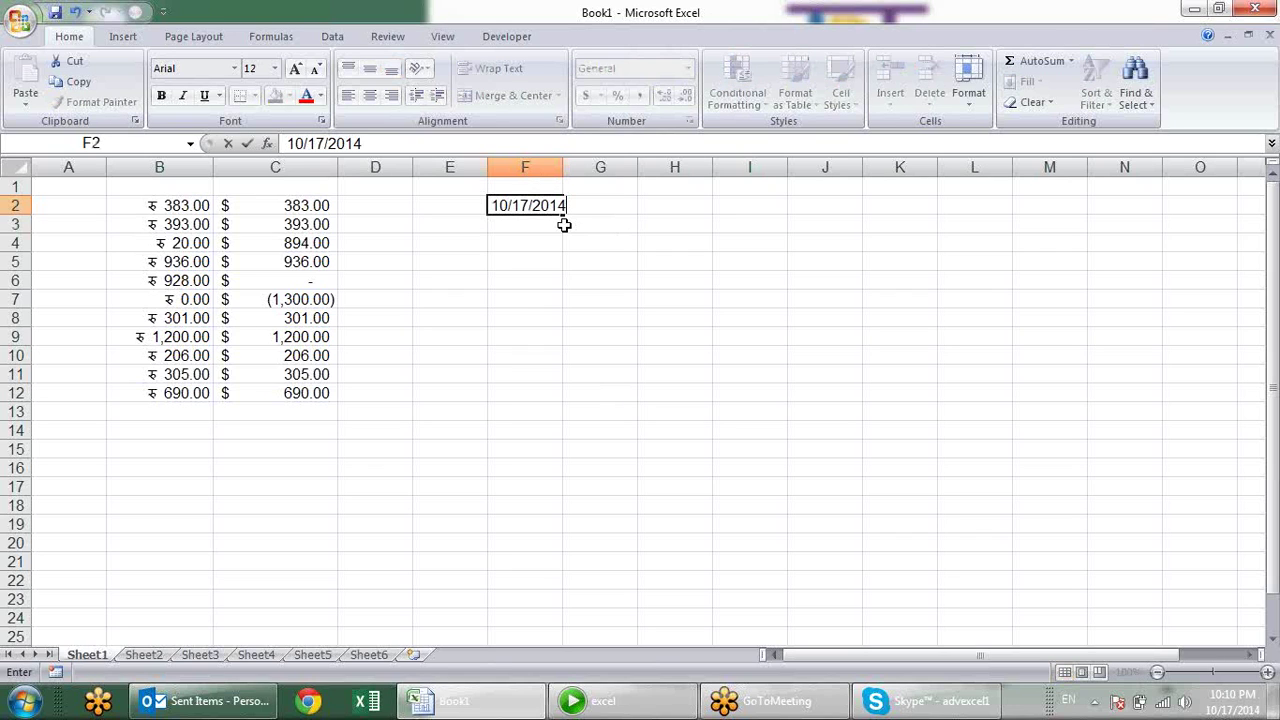
pyautogui.press('Return')
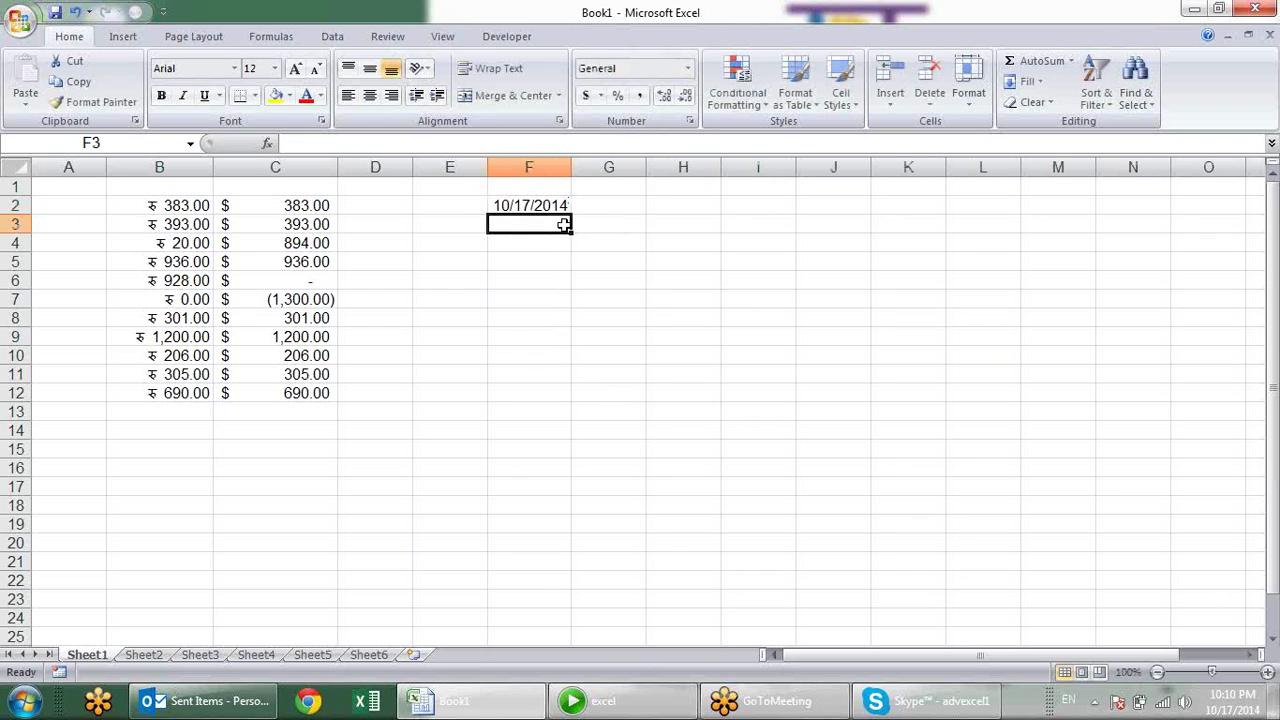
pyautogui.click(594, 205)
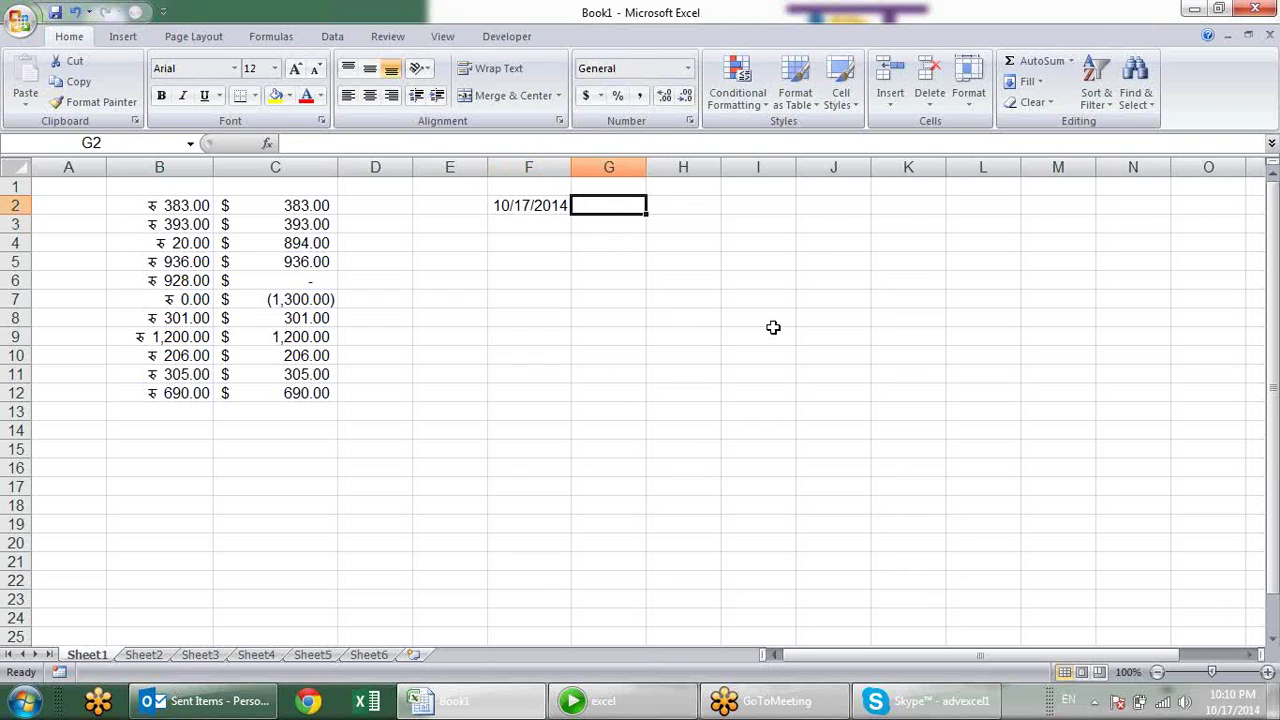
pyautogui.write('=tod')
pyautogui.press('Tab')
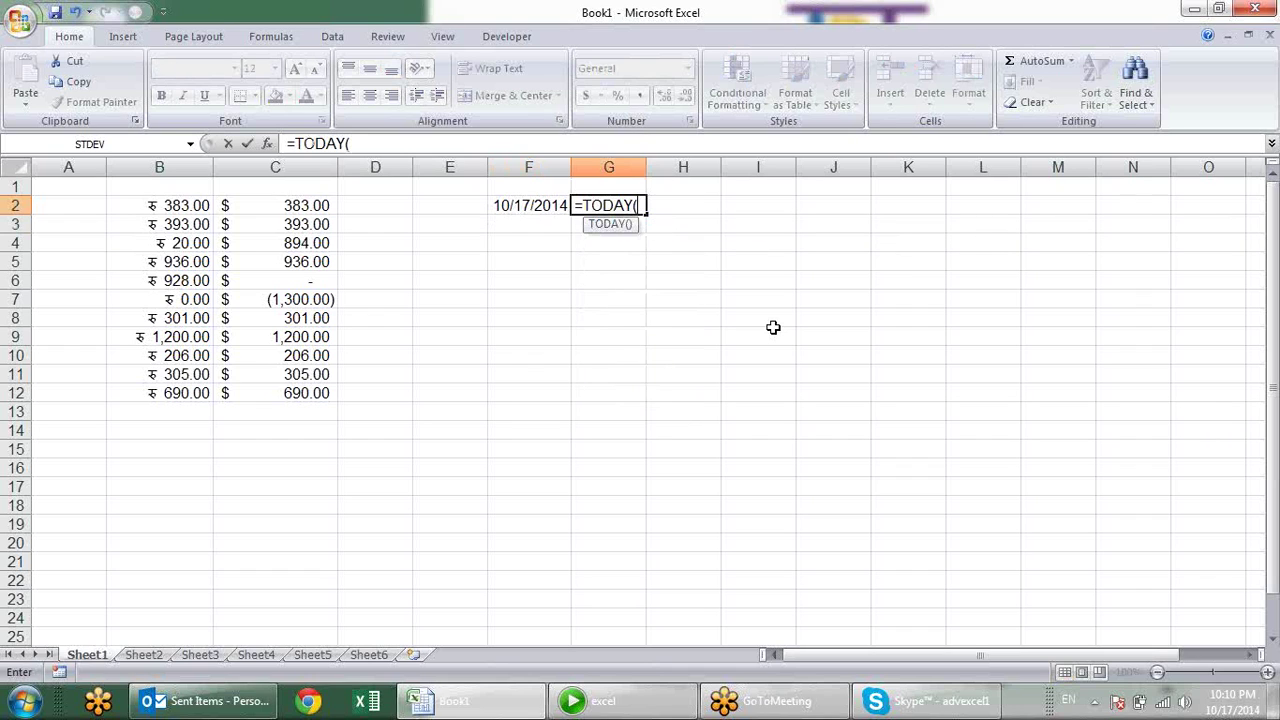
pyautogui.write(')')
pyautogui.press('Return')
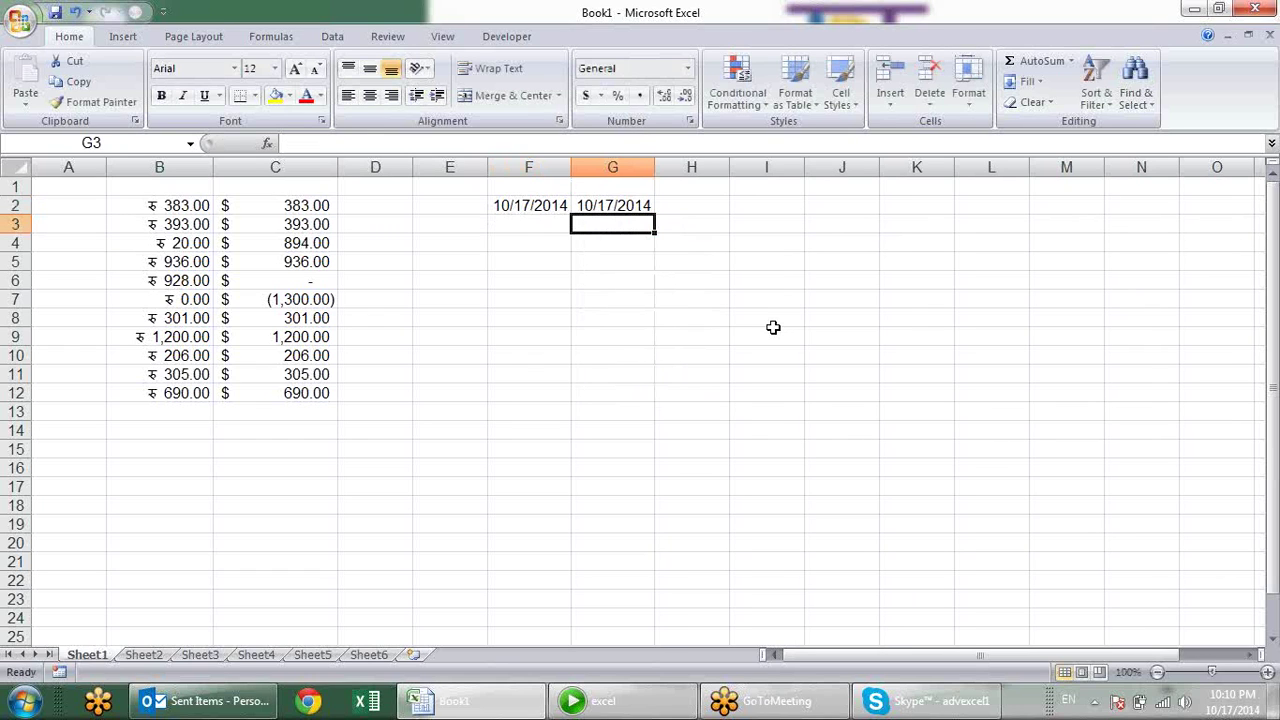
# Put the current time in F3 with Ctrl+Shift+; and =NOW() in G3, then reselect F2.
pyautogui.click(566, 210)
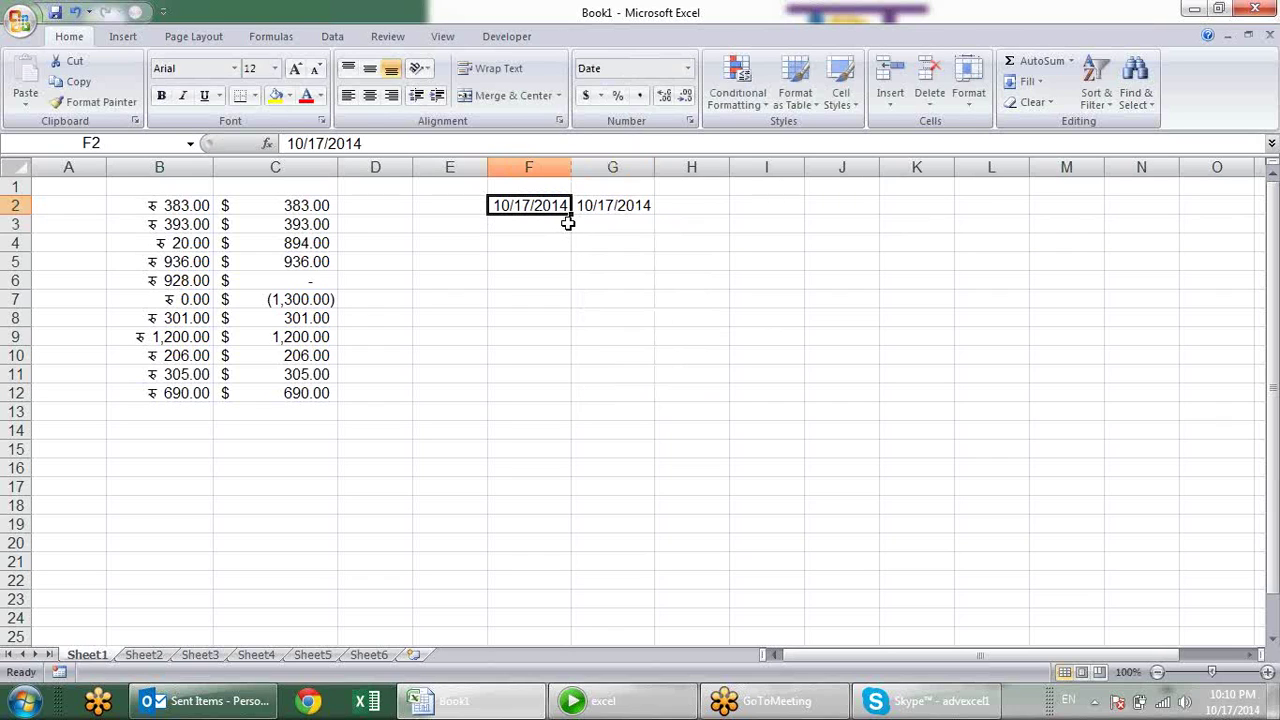
pyautogui.press('Return')
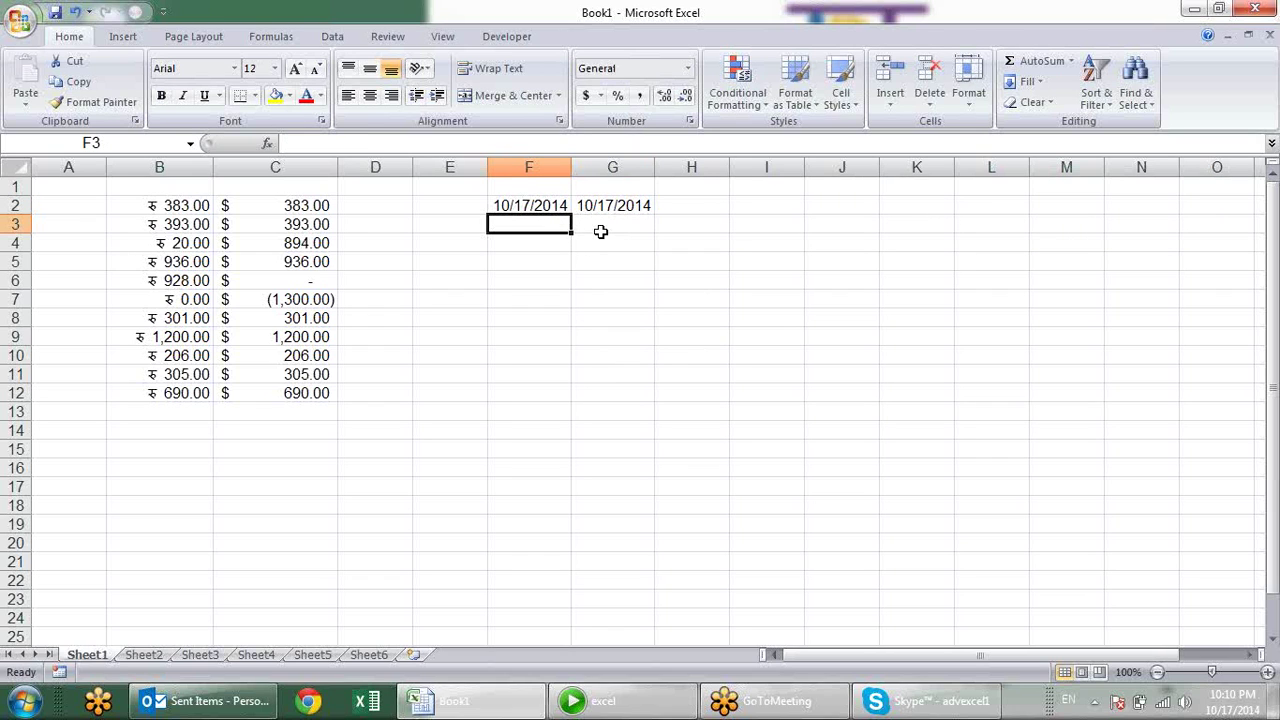
pyautogui.hotkey('ctrl', 'shift', ';')
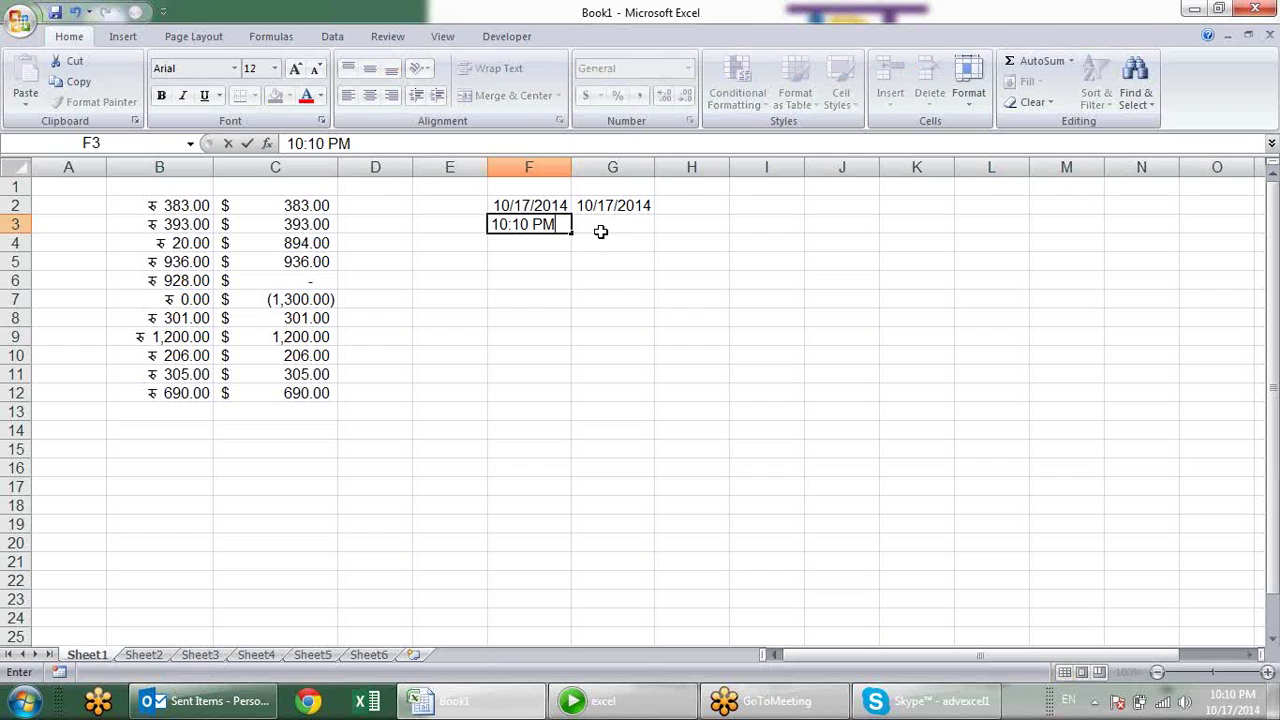
pyautogui.press('Return')
pyautogui.click(600, 231)
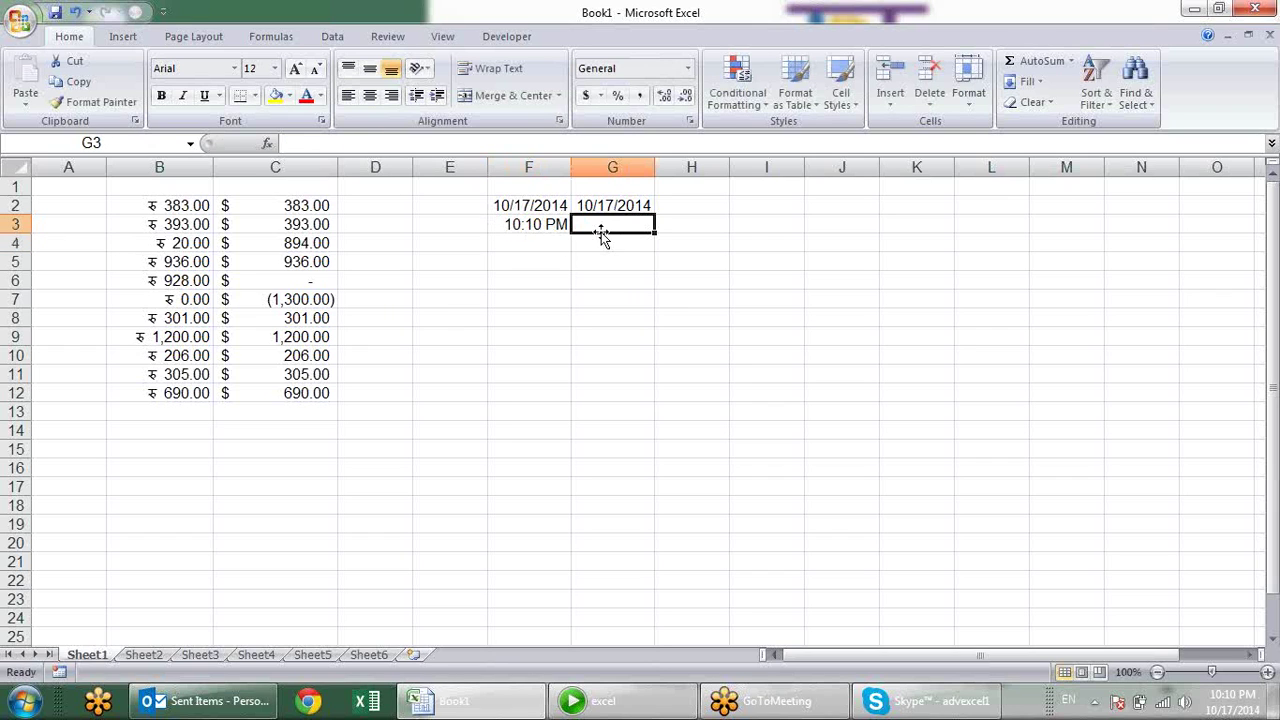
pyautogui.write('=NOW()')
pyautogui.press('Return')
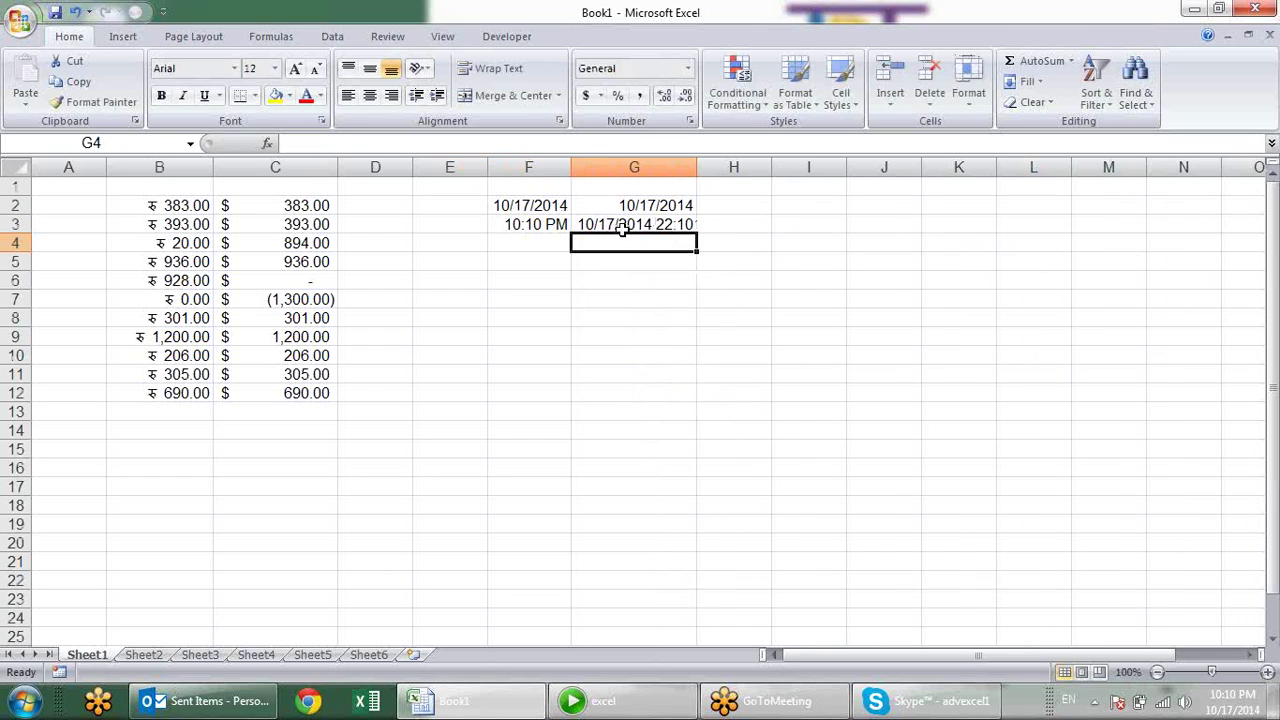
pyautogui.click(537, 205)
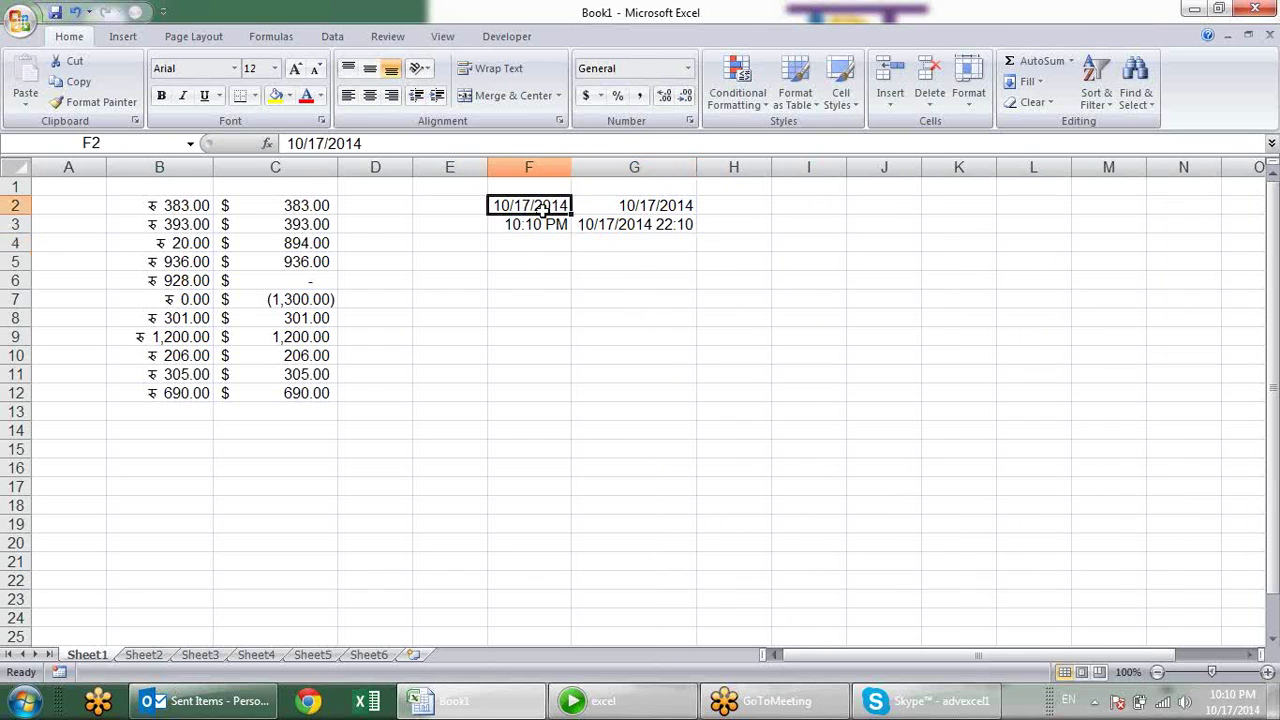
pyautogui.click(688, 68)
# Show F2's date as a General serial number, then enter 1 in F5 as a Short Date.
pyautogui.click(668, 92)
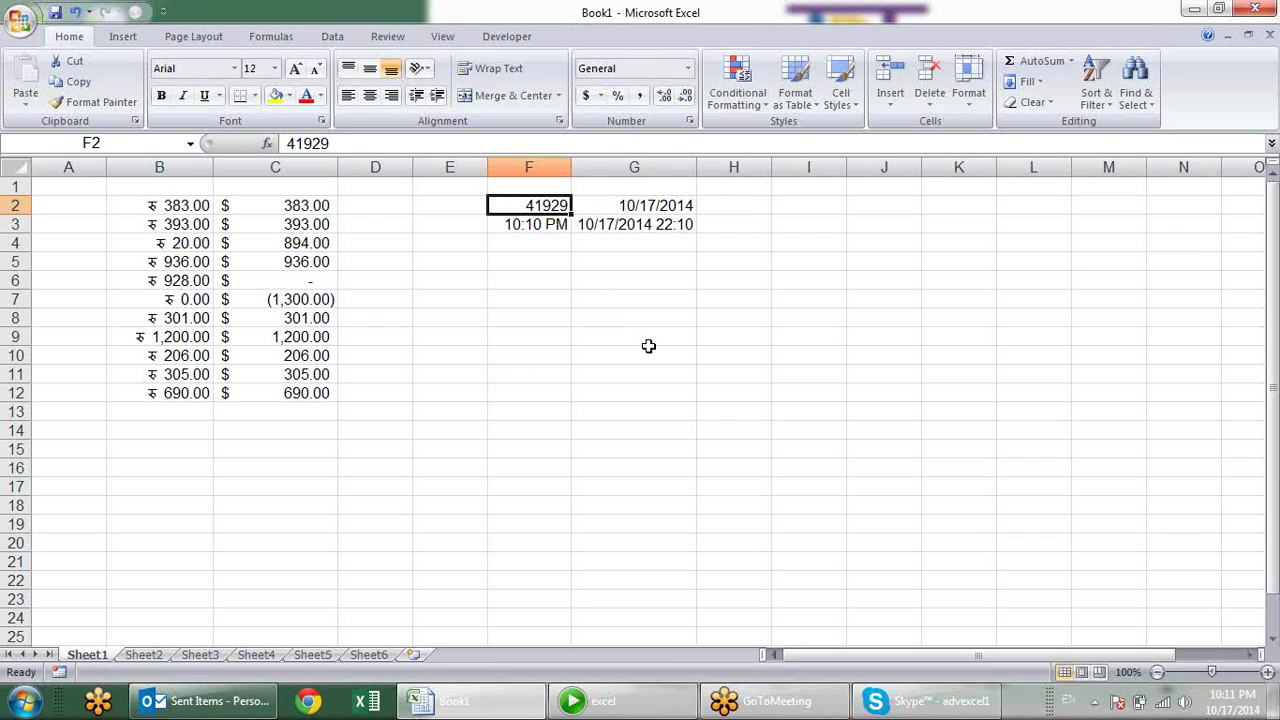
pyautogui.click(538, 282)
pyautogui.click(560, 259)
pyautogui.write('1')
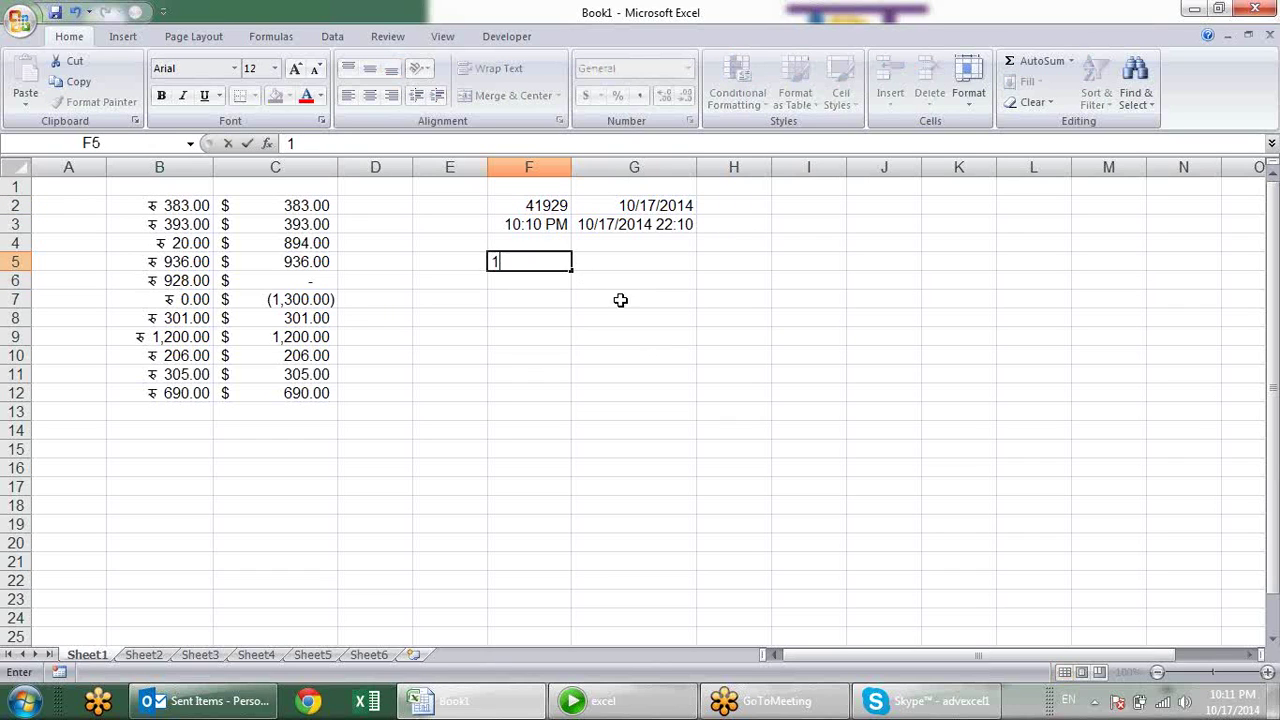
pyautogui.click(586, 300)
pyautogui.click(531, 260)
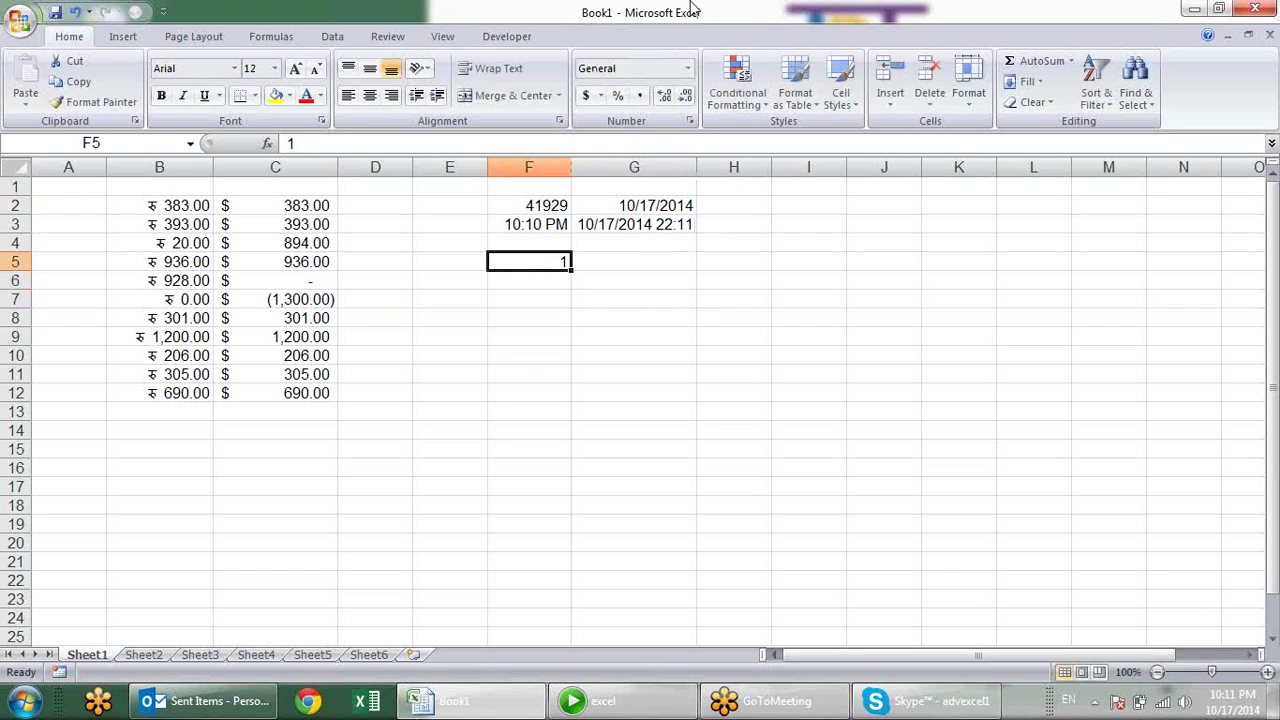
pyautogui.click(690, 70)
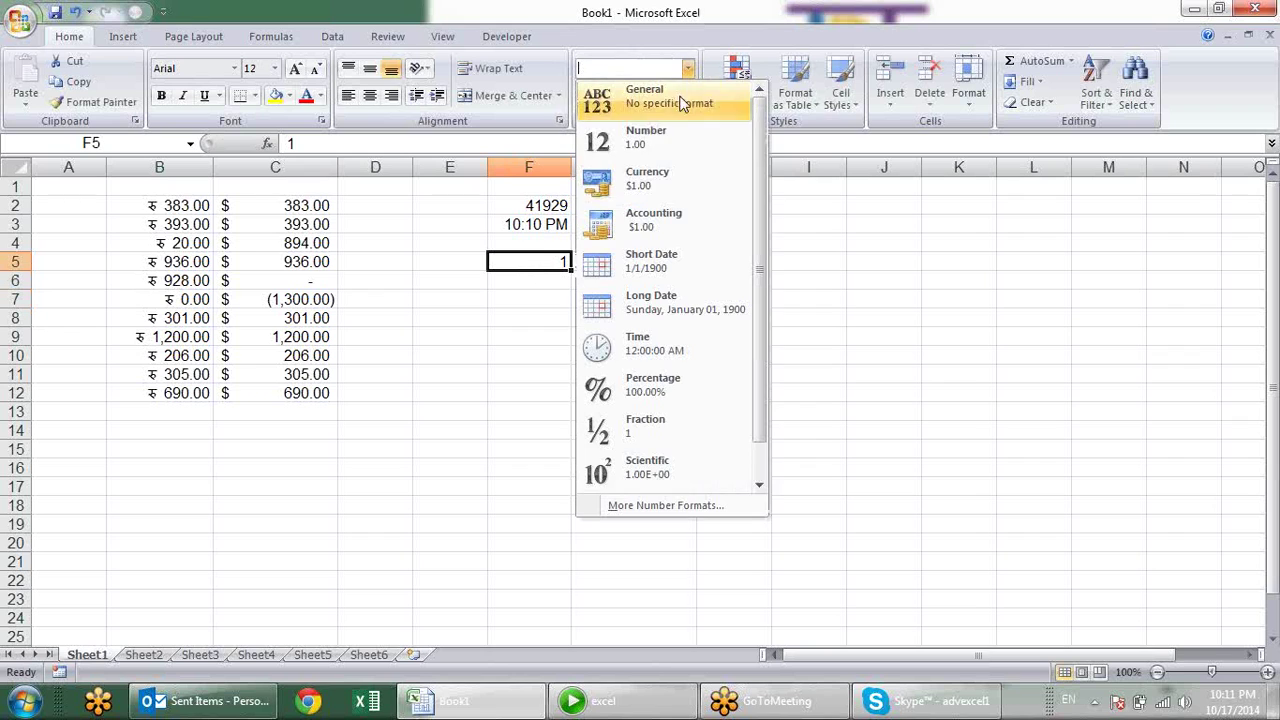
pyautogui.click(692, 262)
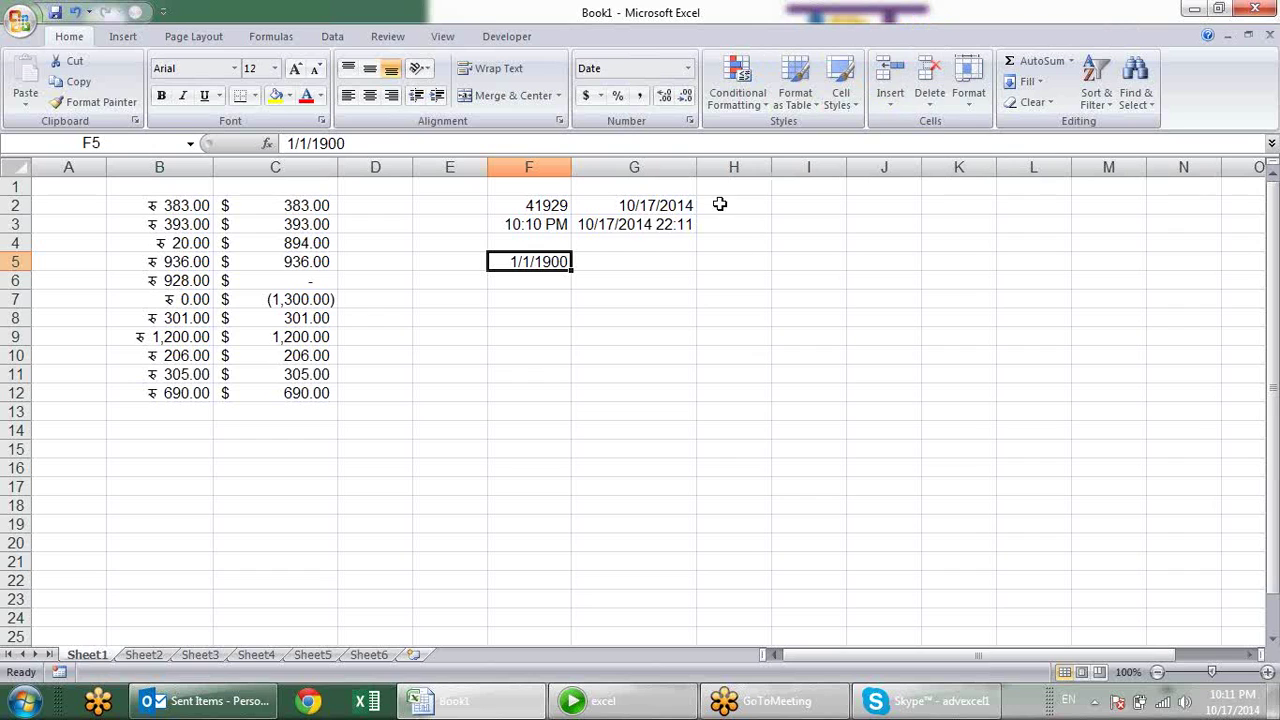
# Change F5's value to 2 and then 3, then select the time in F3.
pyautogui.click(588, 261)
pyautogui.click(566, 261)
pyautogui.write('2')
pyautogui.press('Return')
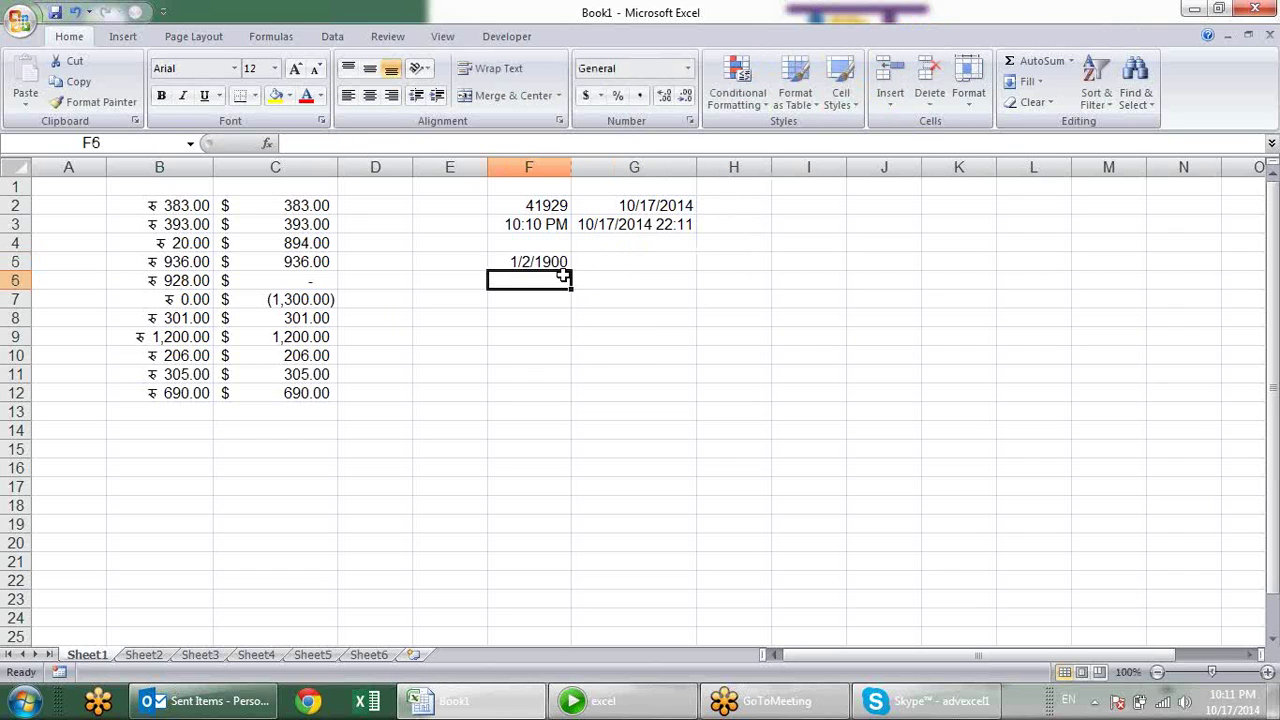
pyautogui.click(562, 261)
pyautogui.write('3')
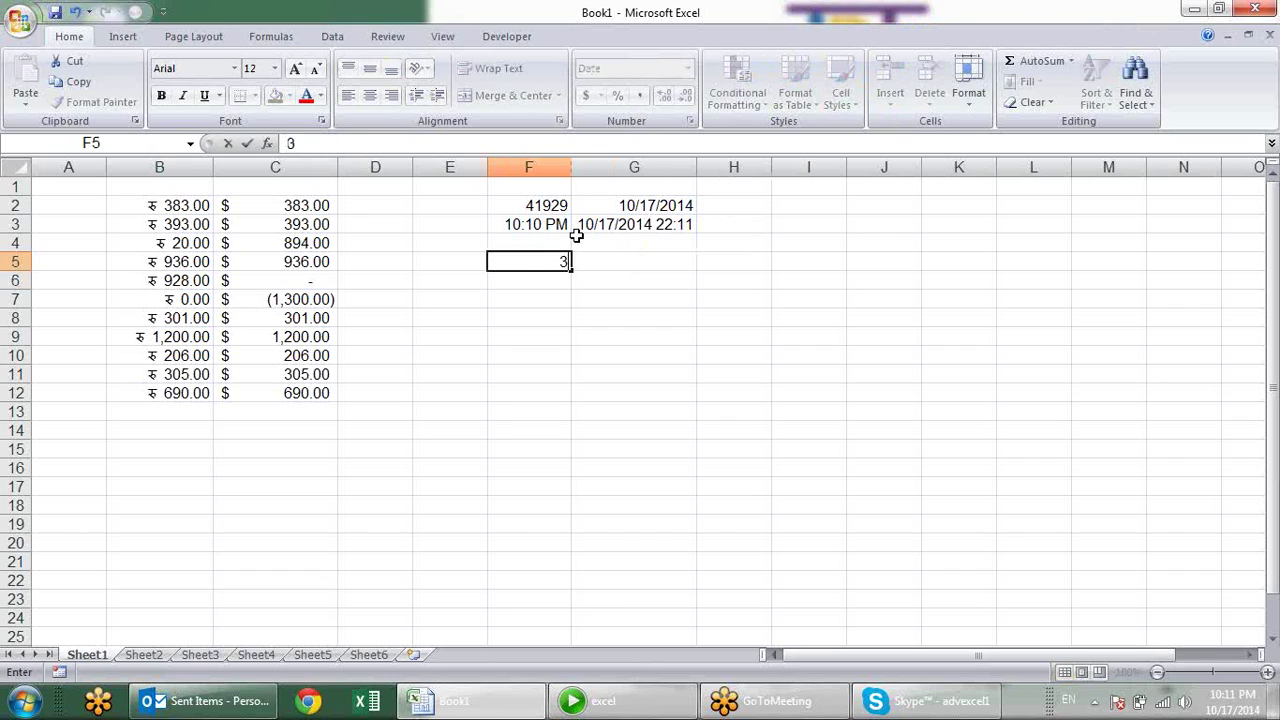
pyautogui.press('Return')
pyautogui.click(545, 228)
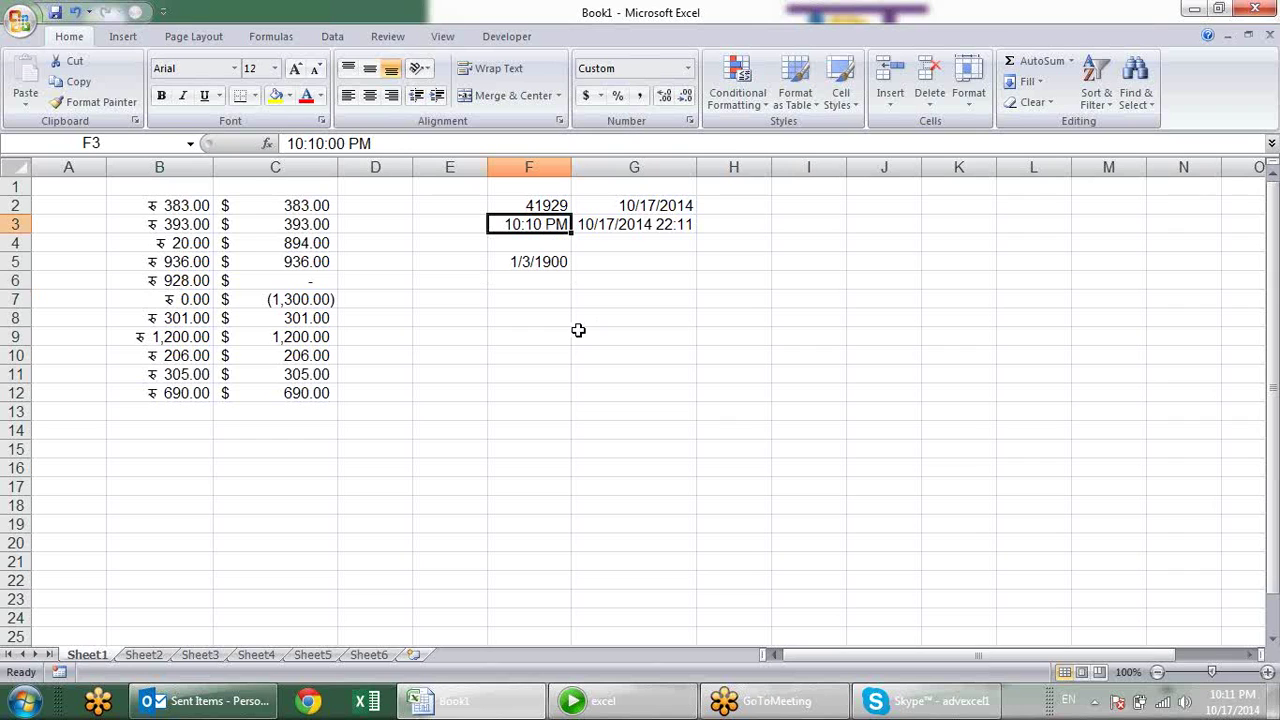
pyautogui.click(688, 68)
# Show F3's time as a General decimal and give F6 the 3/14/01 1:30 PM date-time format.
pyautogui.click(682, 111)
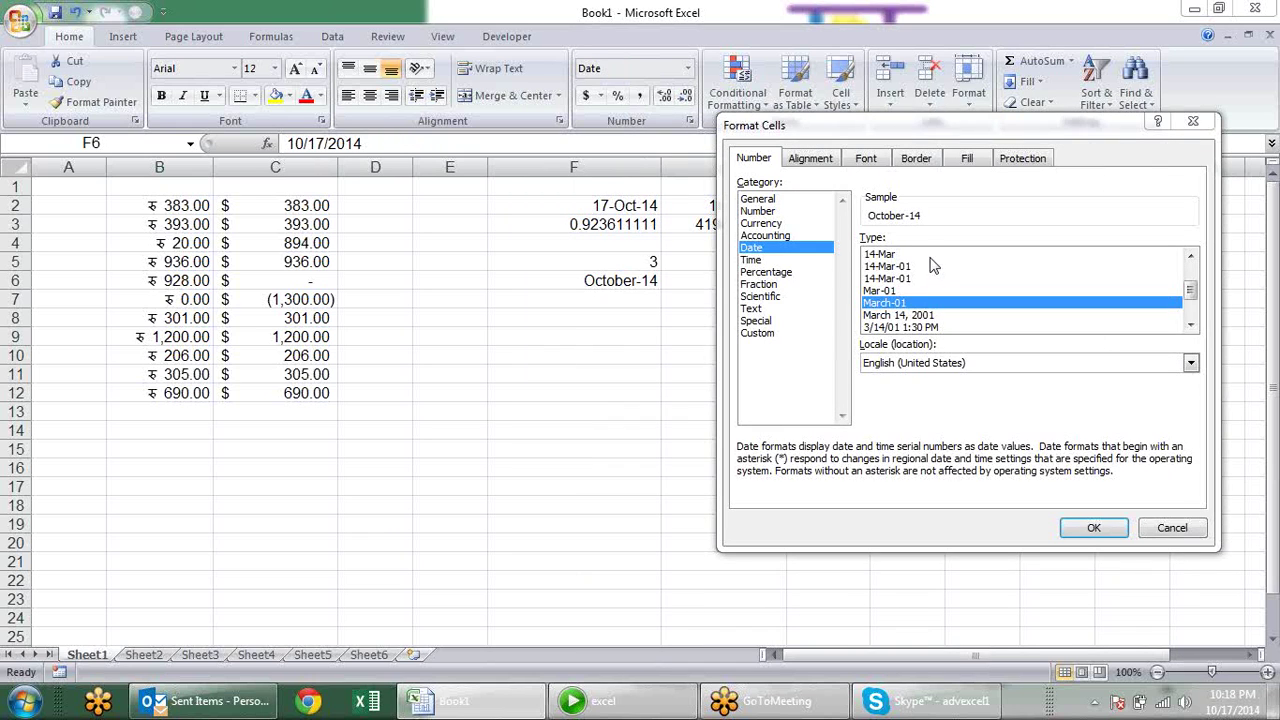
pyautogui.click(933, 266)
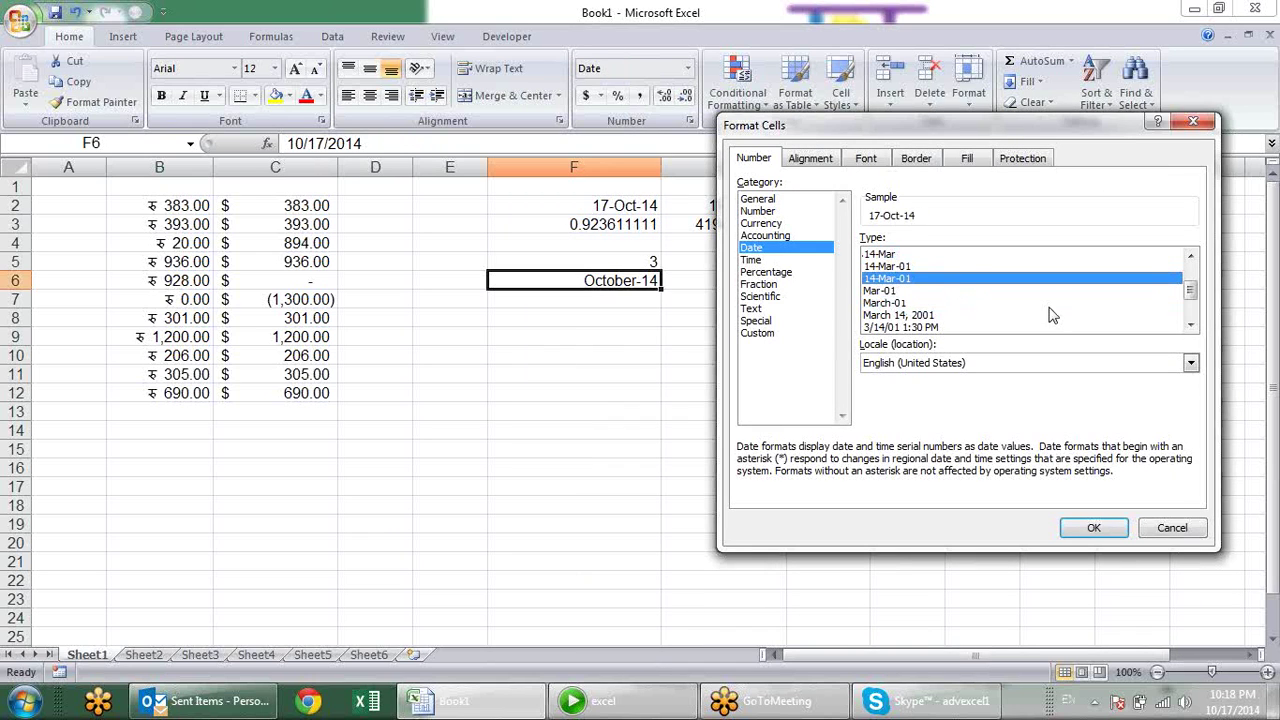
pyautogui.click(962, 316)
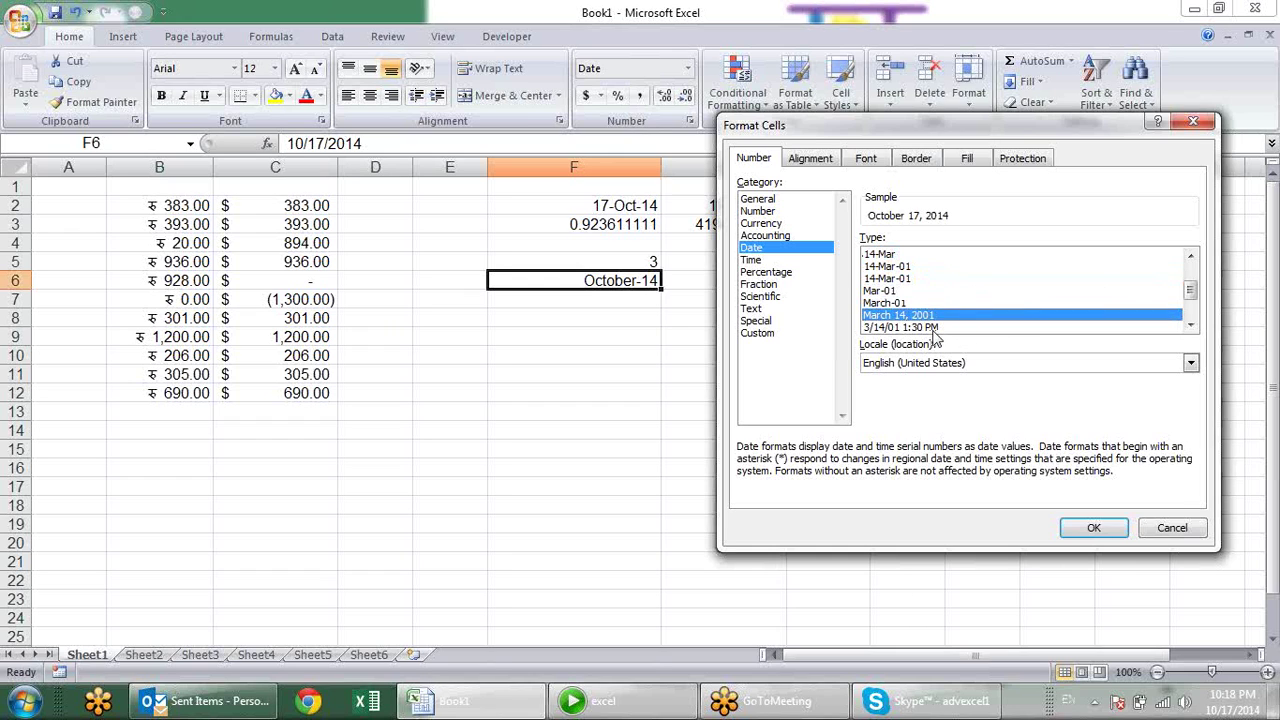
pyautogui.click(935, 328)
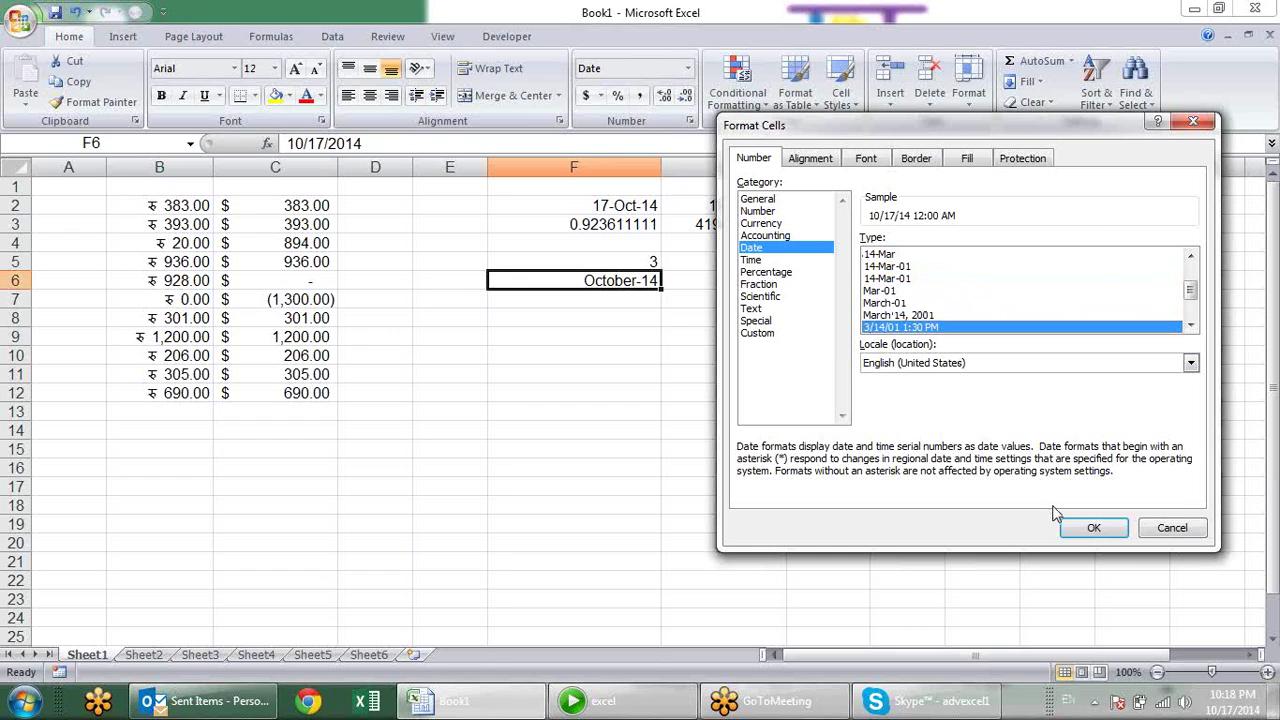
pyautogui.click(1092, 527)
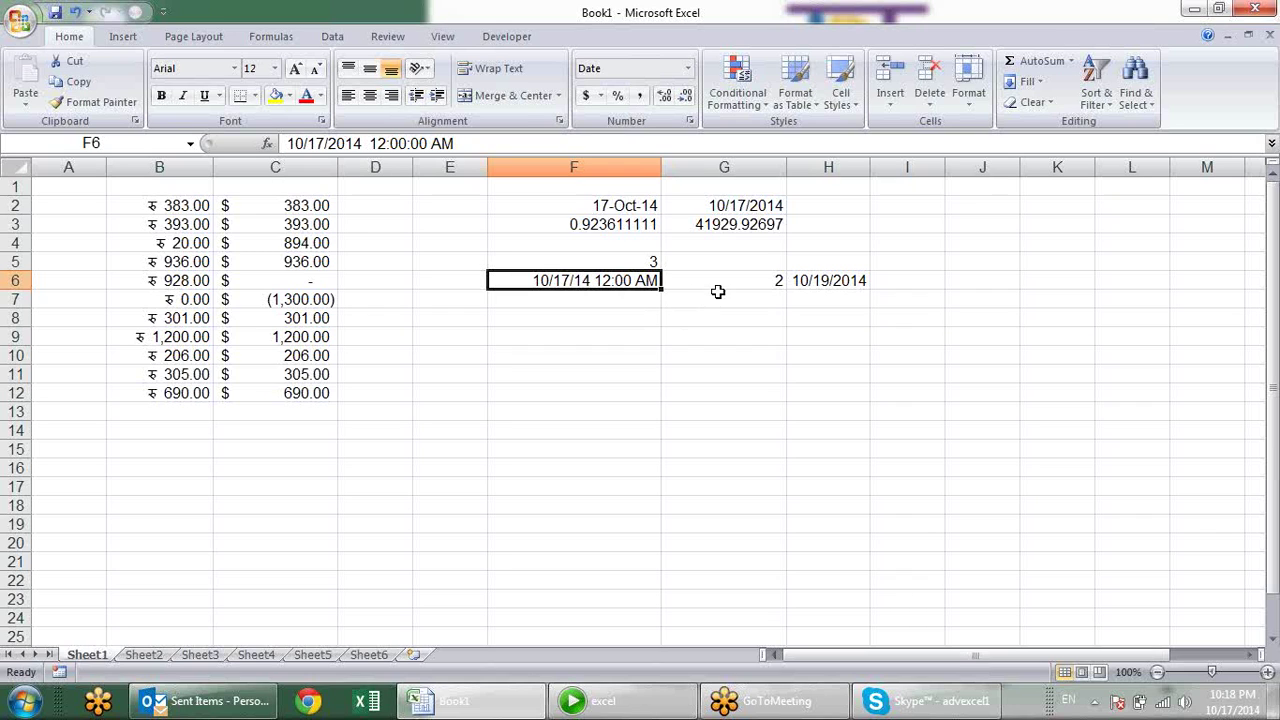
# Give F3 a Time format, then switch it to the 24-hour 13:30 style.
pyautogui.click(618, 222)
pyautogui.click(689, 121)
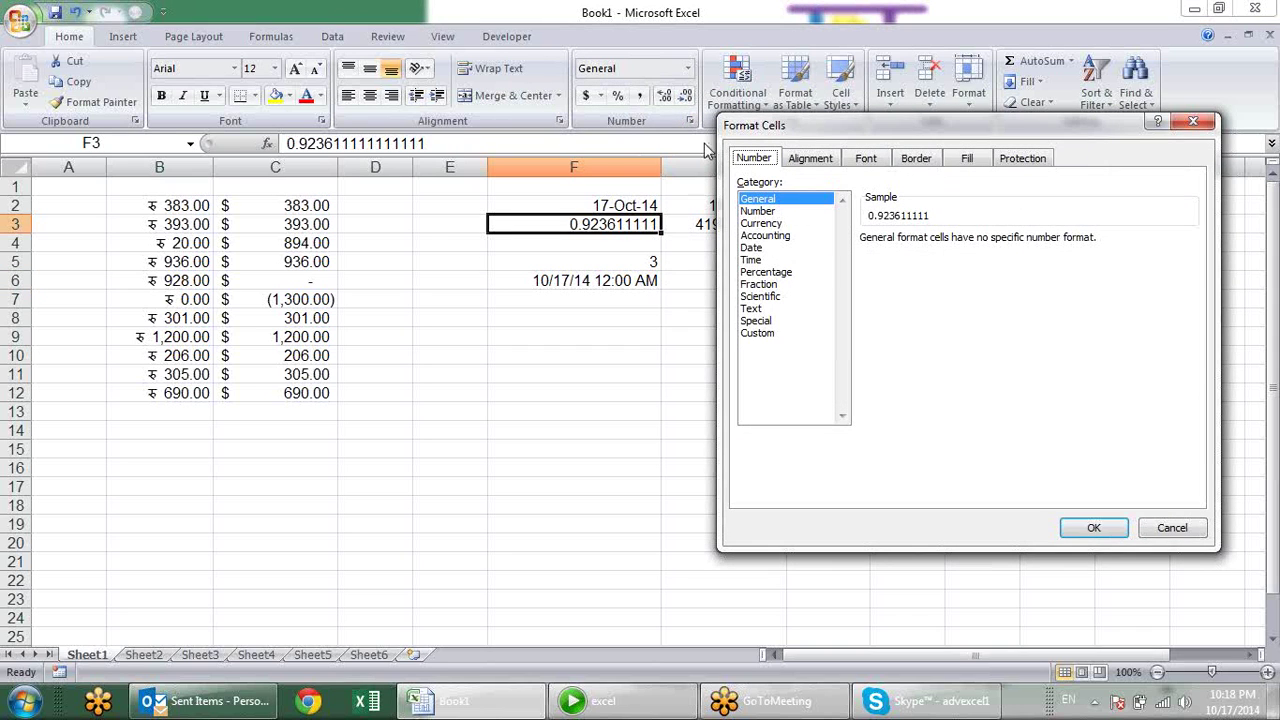
pyautogui.click(752, 260)
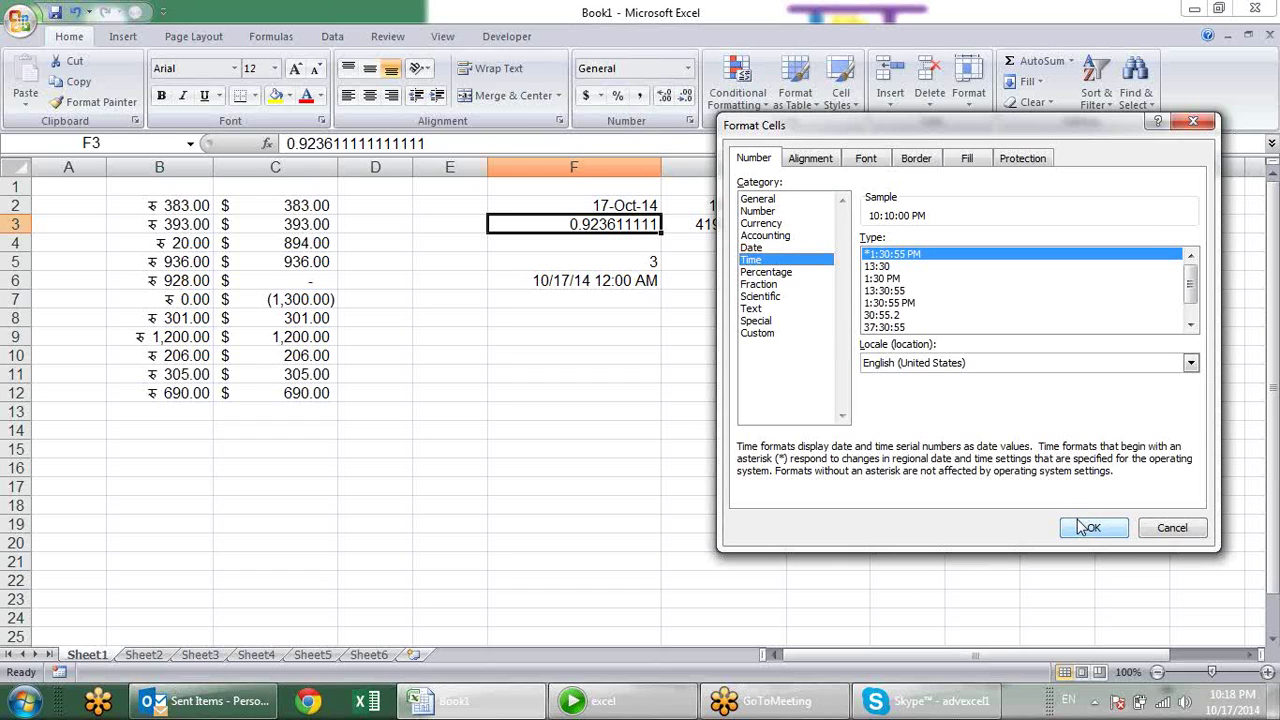
pyautogui.click(1085, 531)
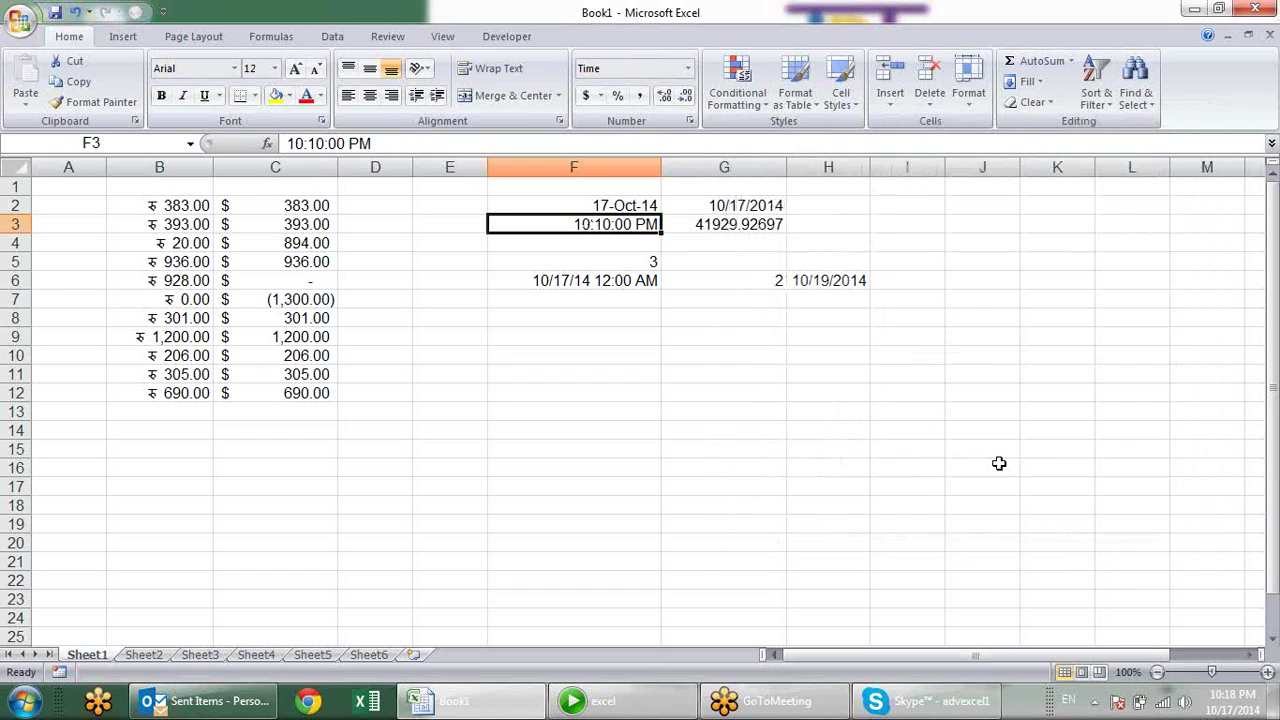
pyautogui.click(689, 121)
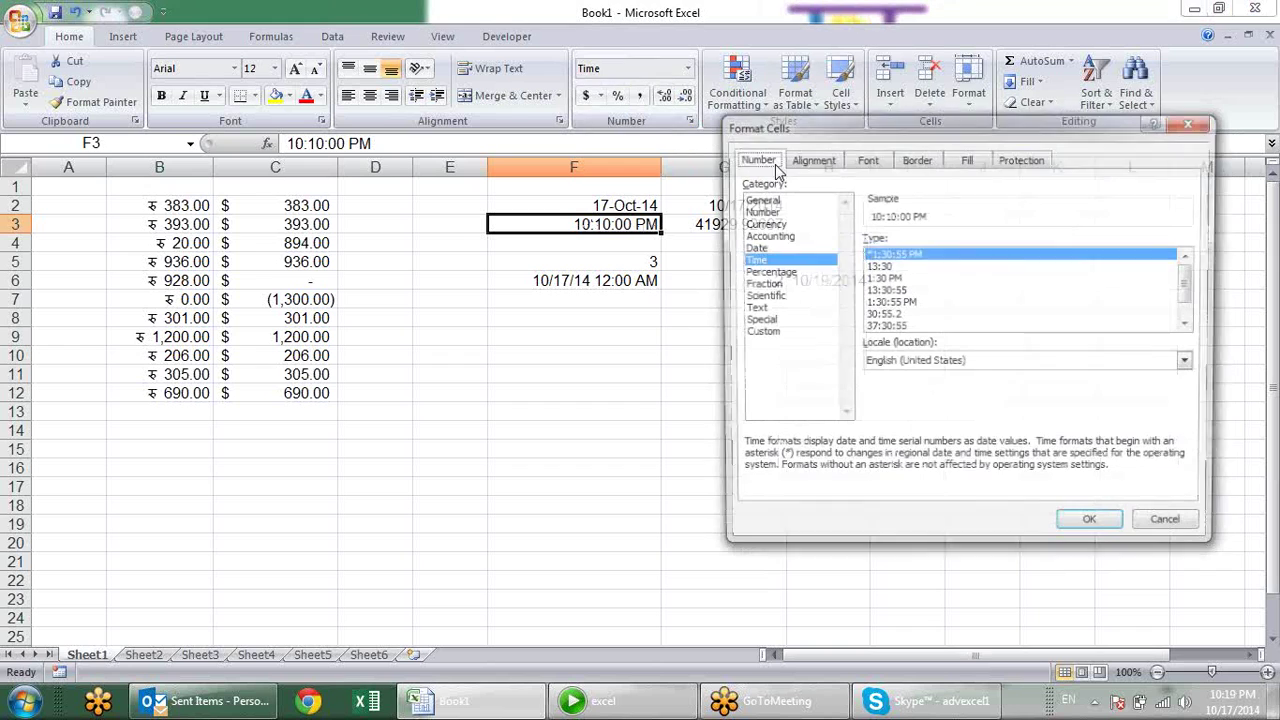
pyautogui.click(883, 279)
pyautogui.click(881, 266)
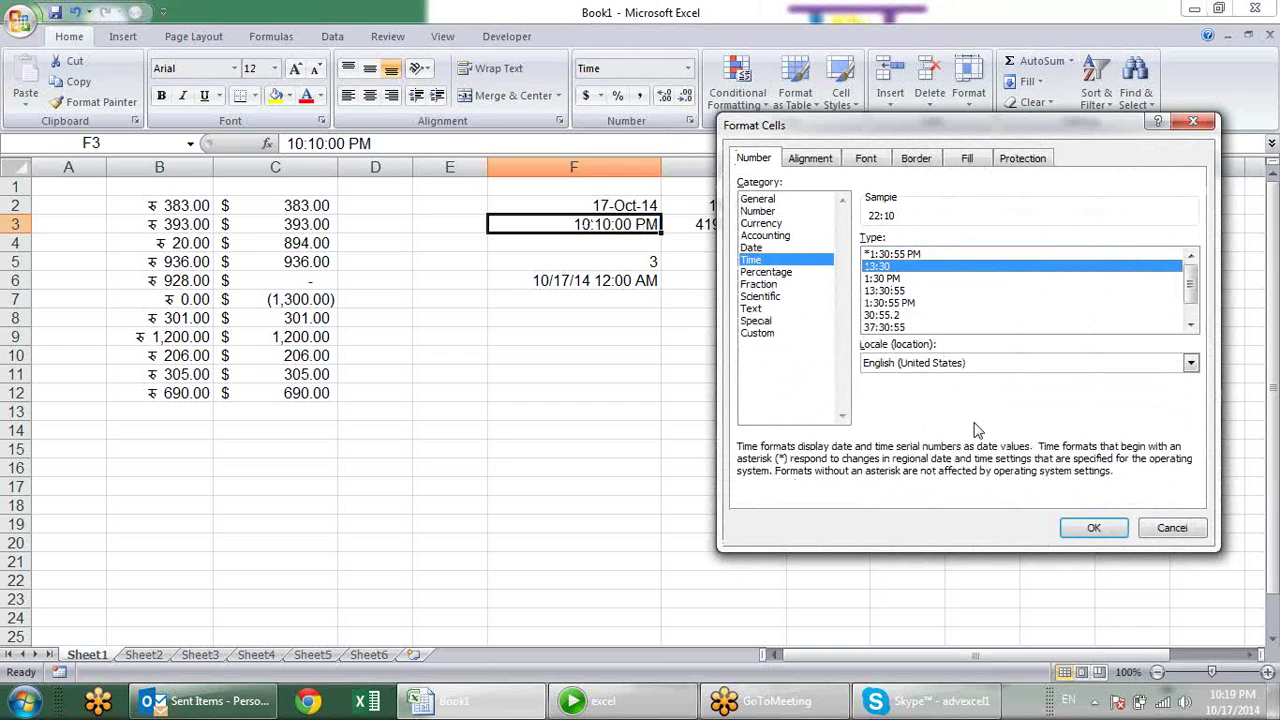
pyautogui.click(1080, 536)
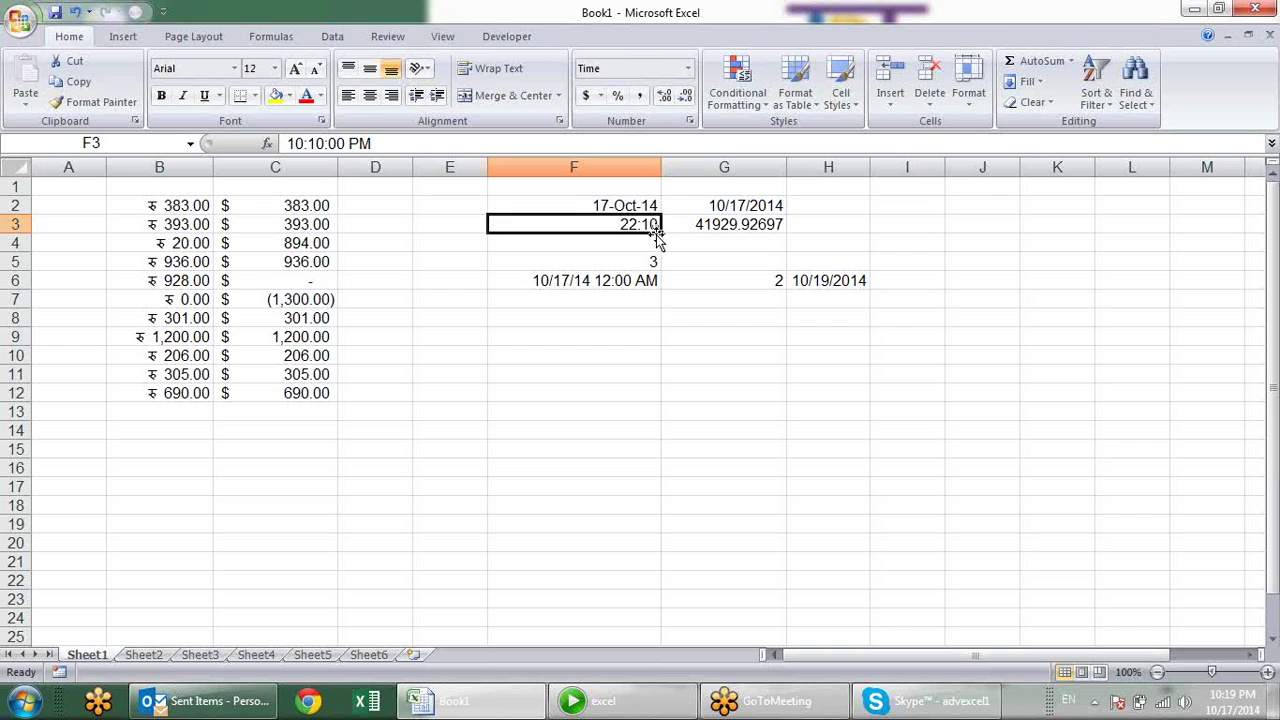
# Preview the 1:30 PM, 13:30:55 and 1:30:55 PM time styles for F3, then cancel unchanged.
pyautogui.click(689, 120)
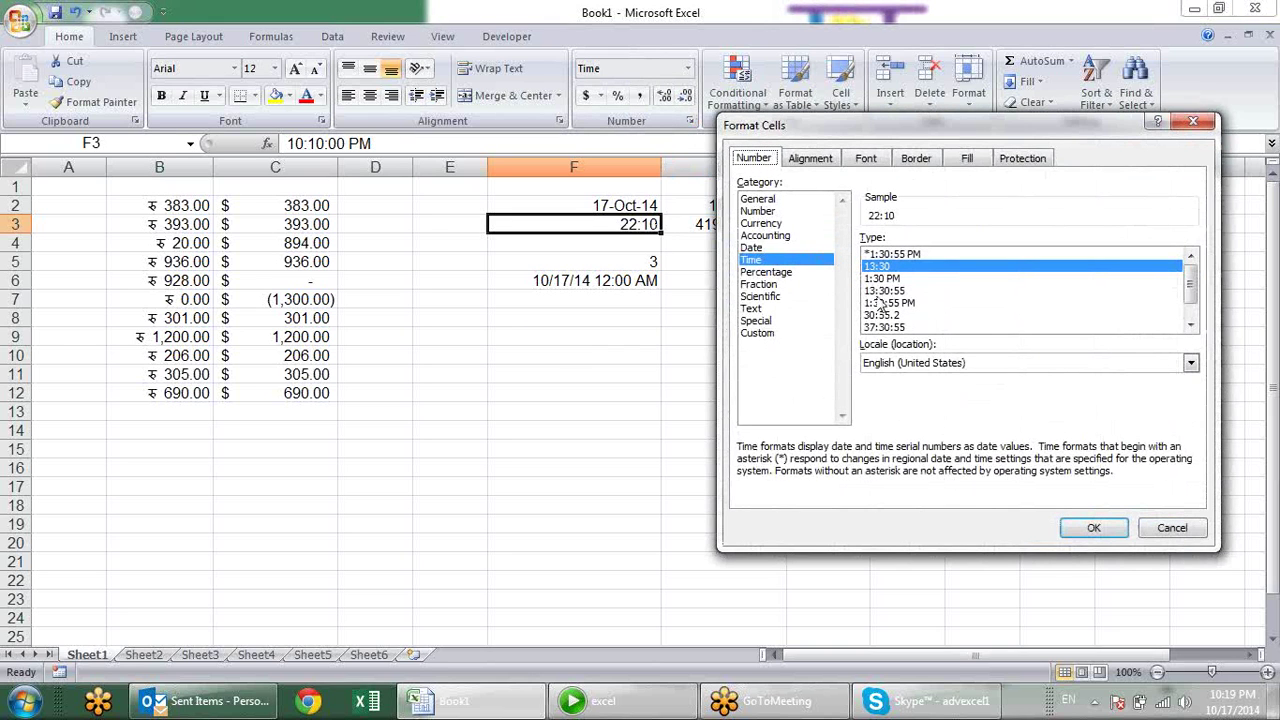
pyautogui.click(896, 280)
pyautogui.click(900, 290)
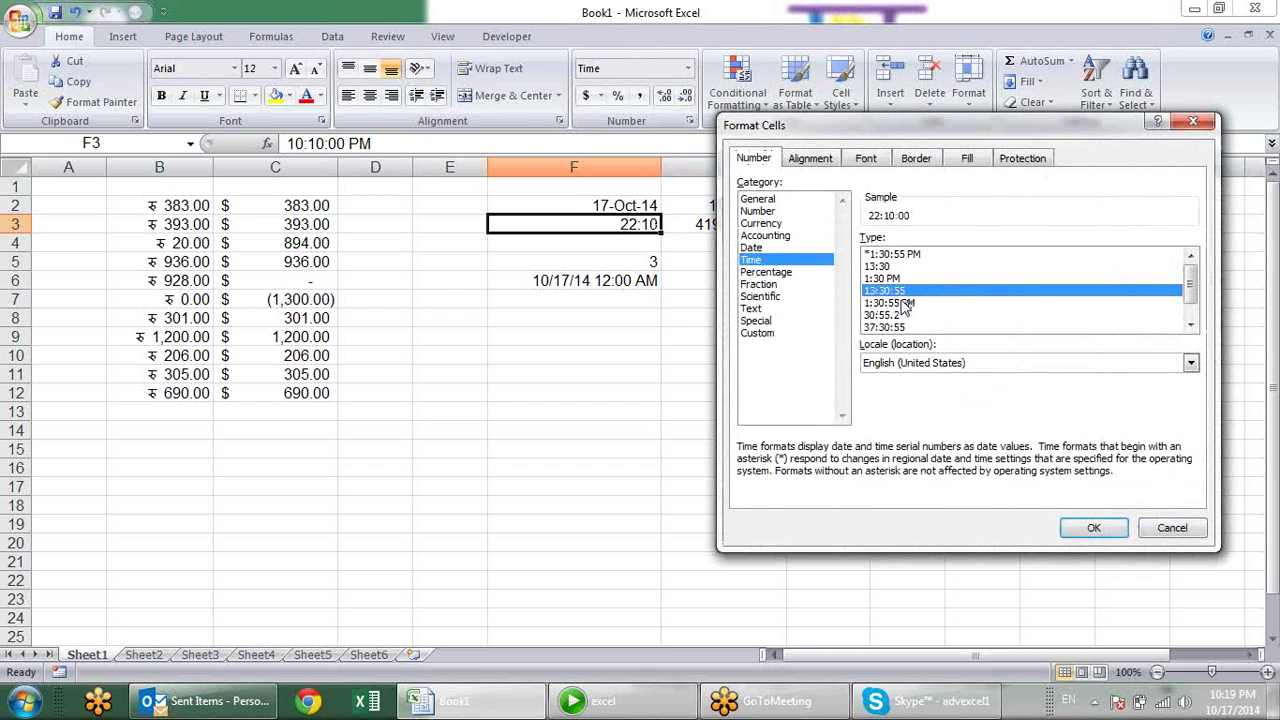
pyautogui.click(897, 279)
pyautogui.click(906, 303)
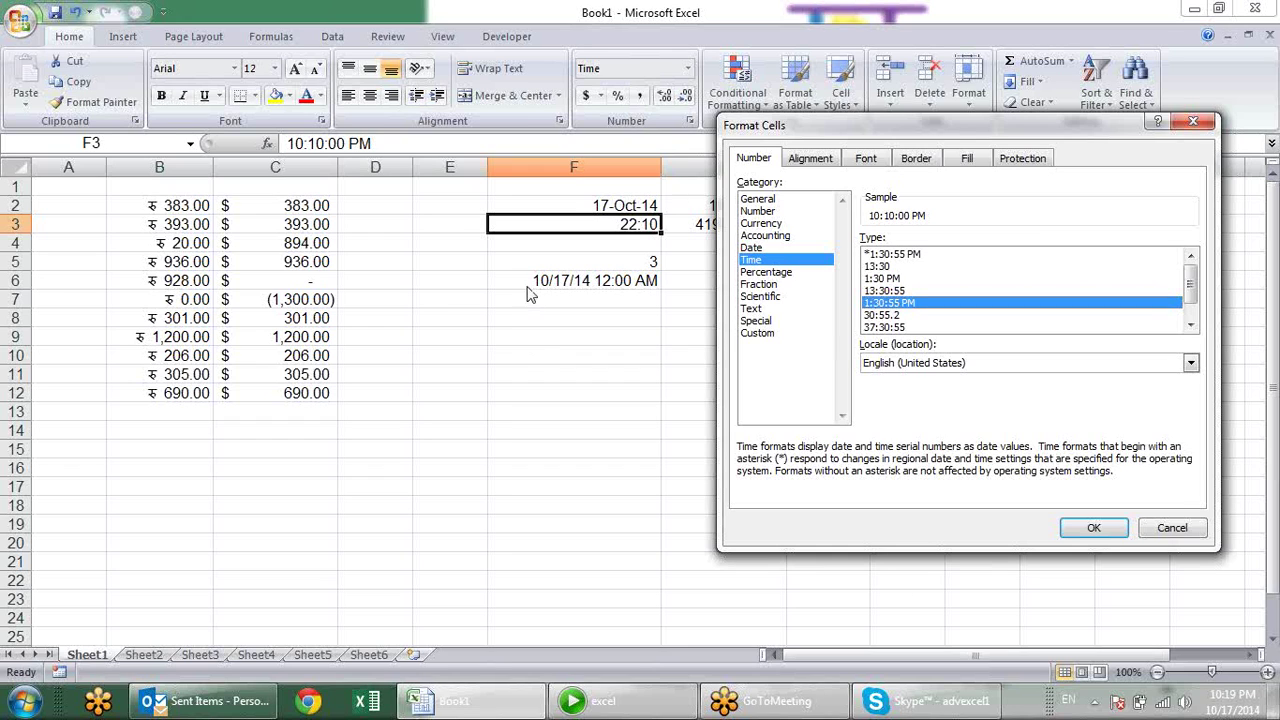
pyautogui.press('Escape')
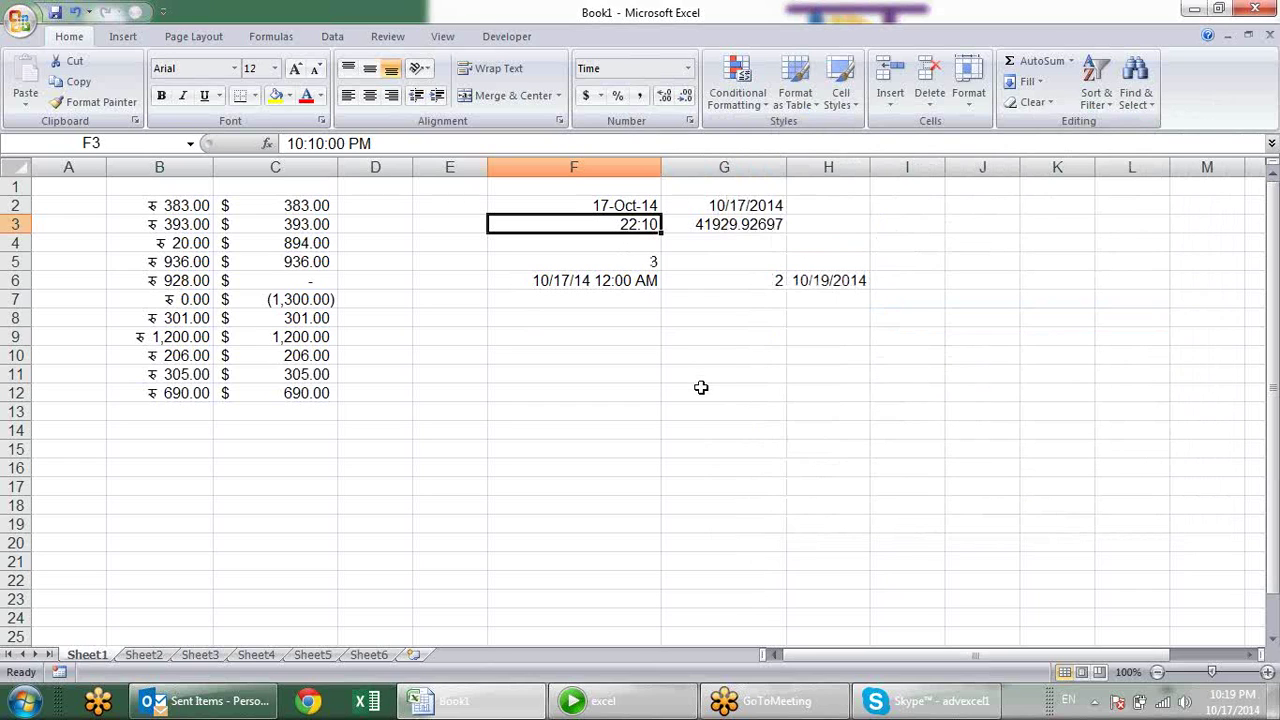
# Enter 34:00:00 in F3 and format it with the 37:30:55 elapsed-hours style.
pyautogui.write('34:')
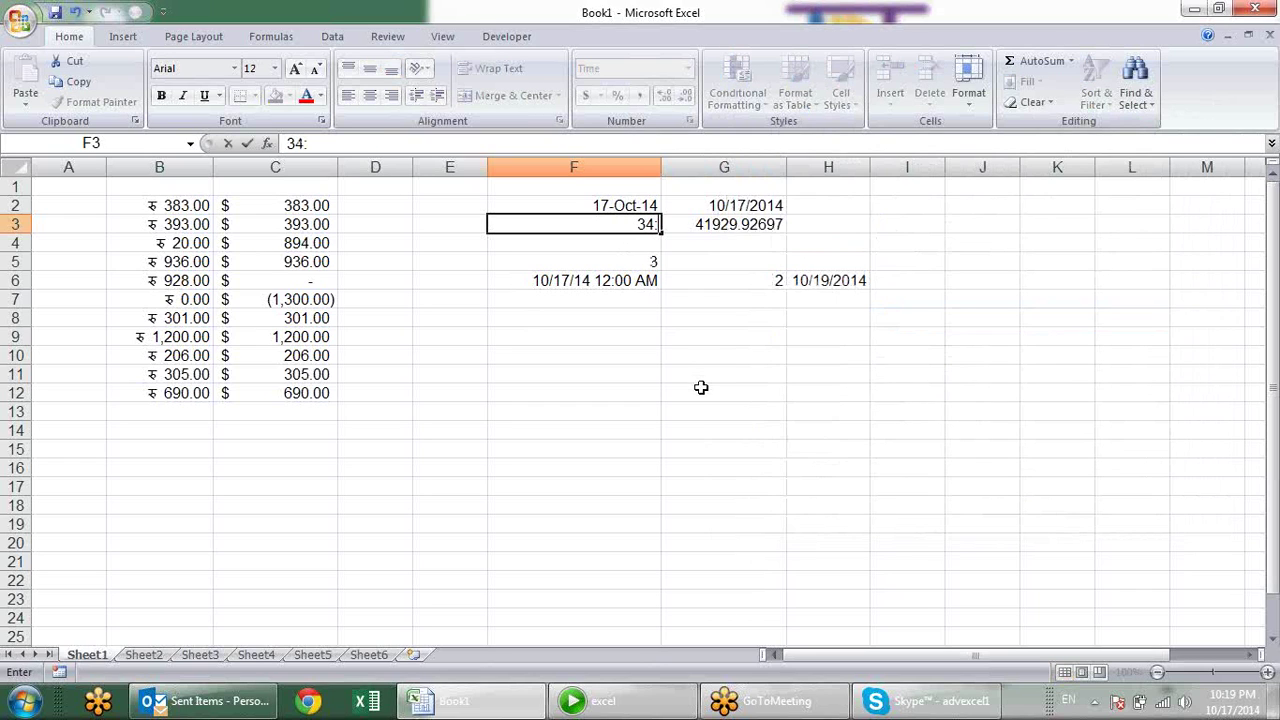
pyautogui.write('00')
pyautogui.write(':')
pyautogui.write('00')
pyautogui.press('Return')
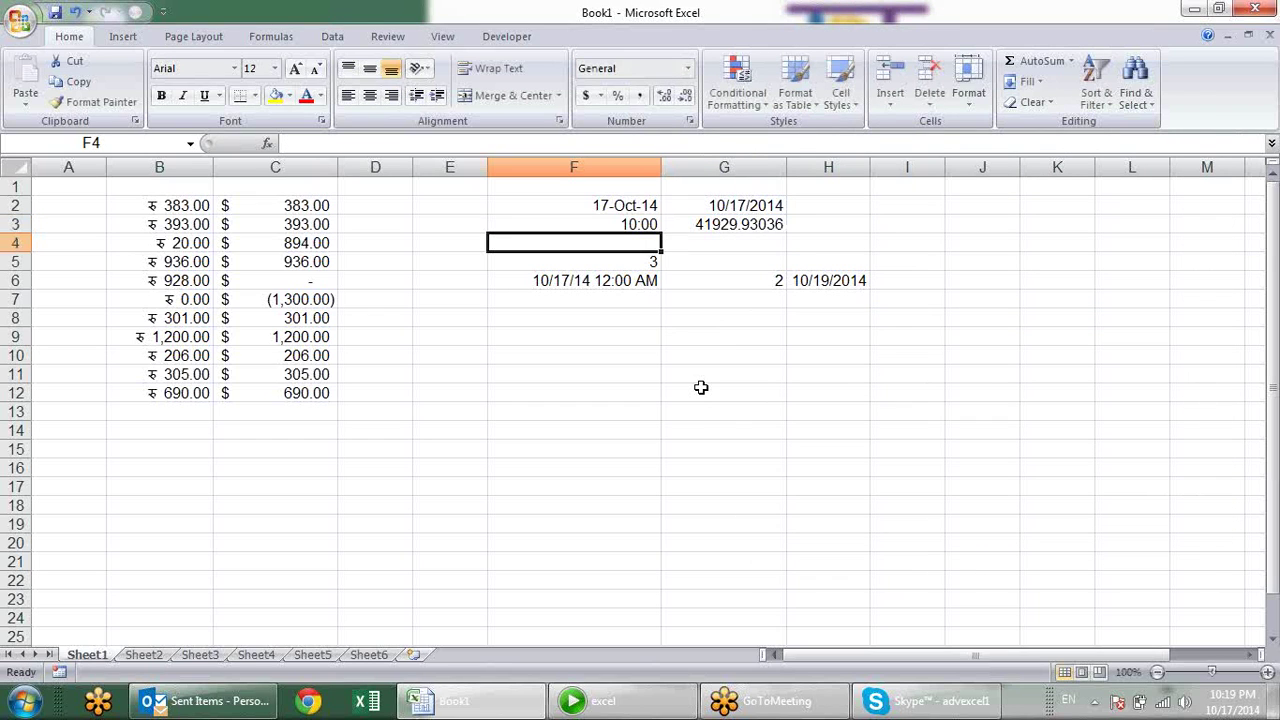
pyautogui.press('Up')
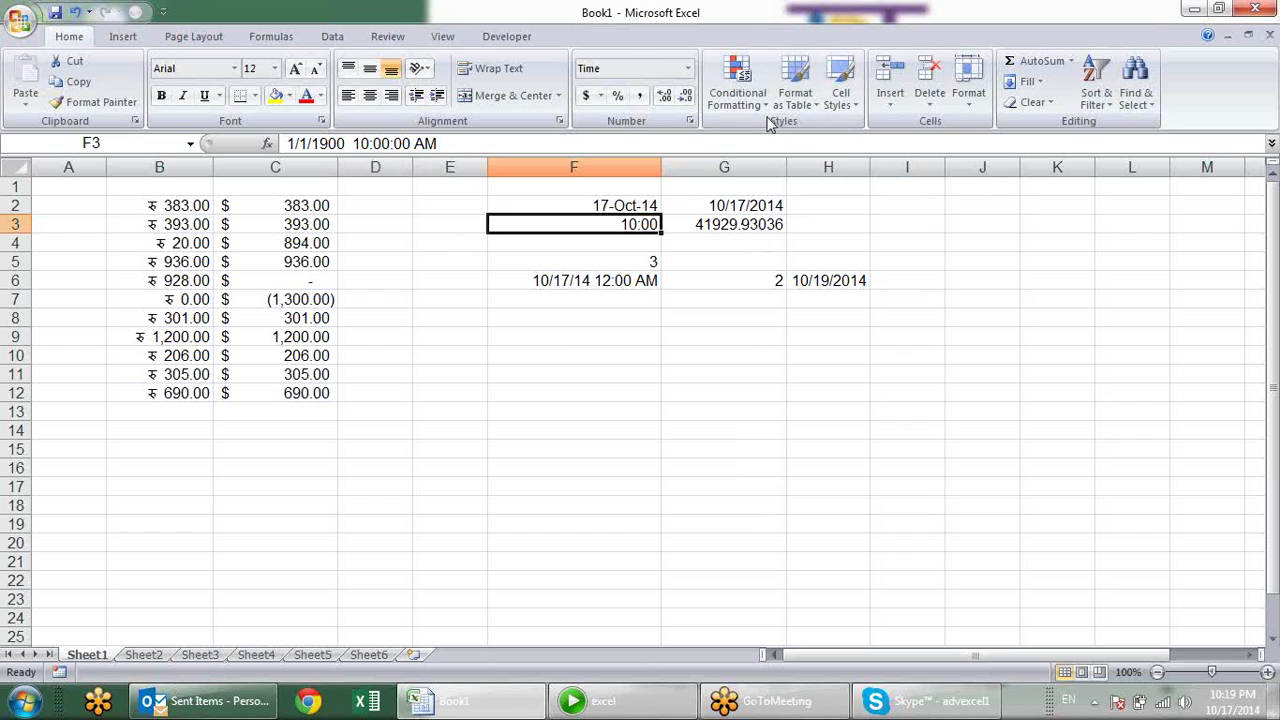
pyautogui.click(690, 122)
pyautogui.click(900, 316)
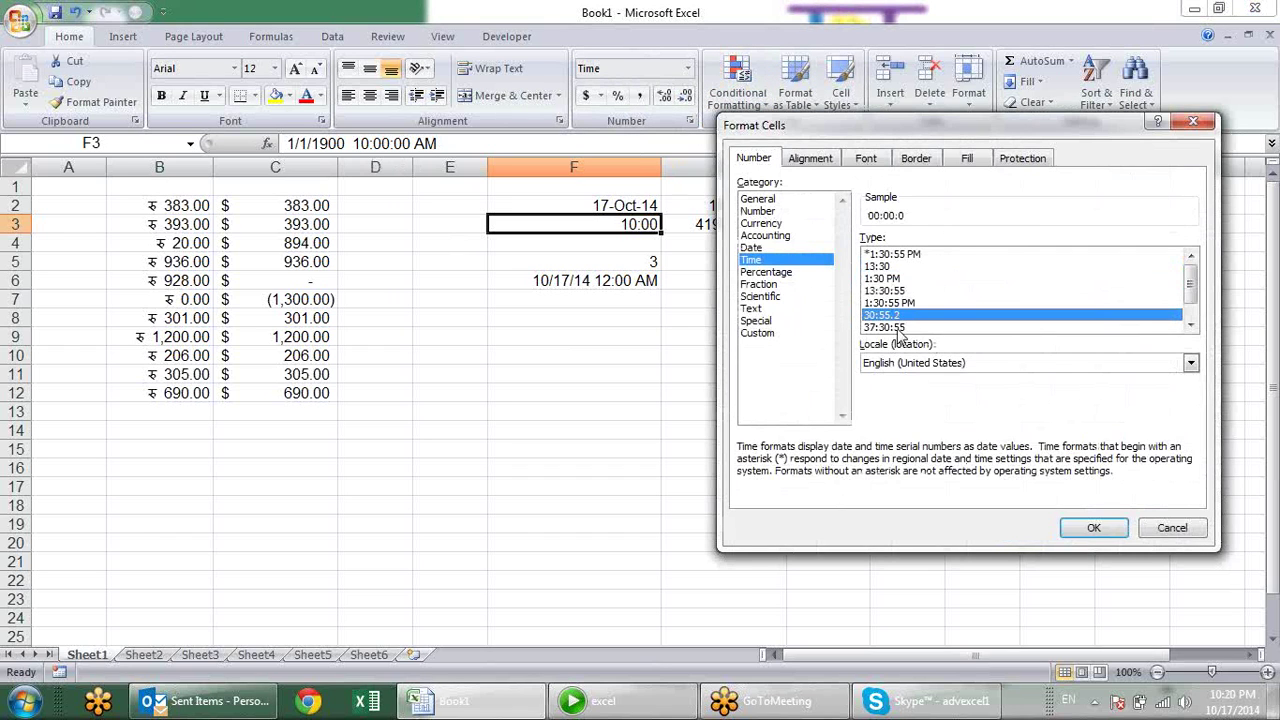
pyautogui.click(900, 330)
pyautogui.click(1093, 527)
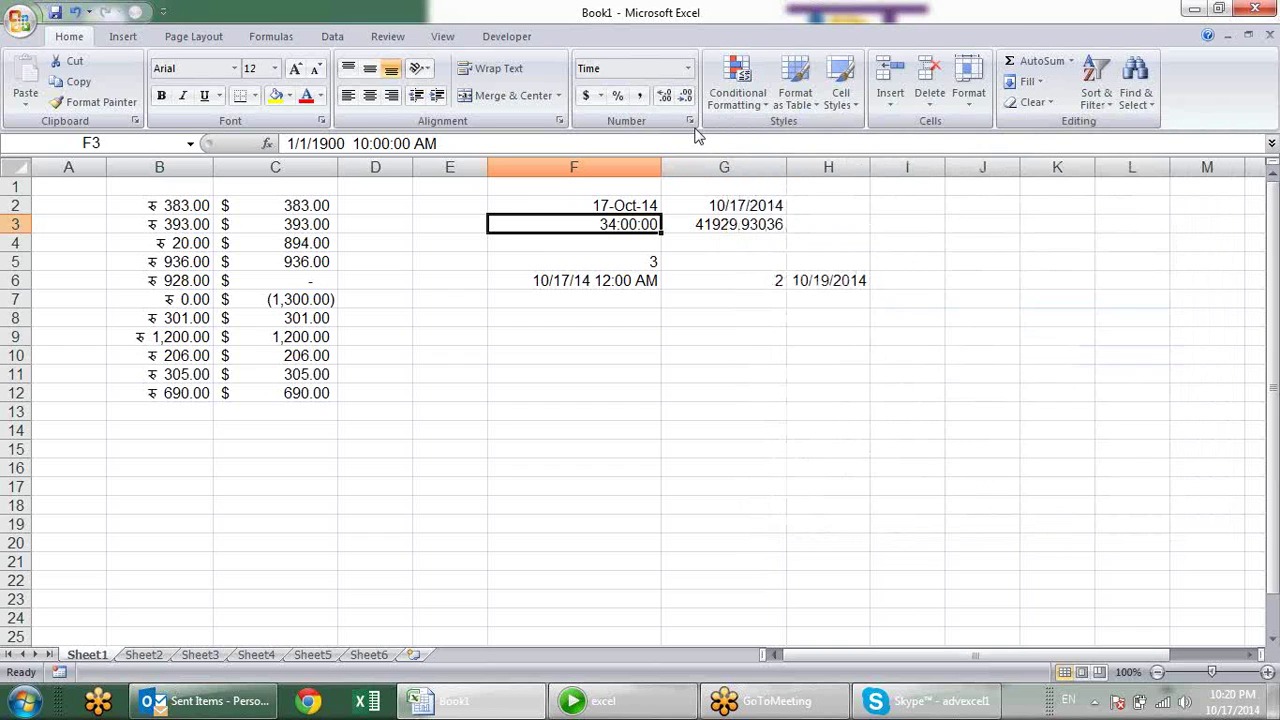
pyautogui.click(690, 121)
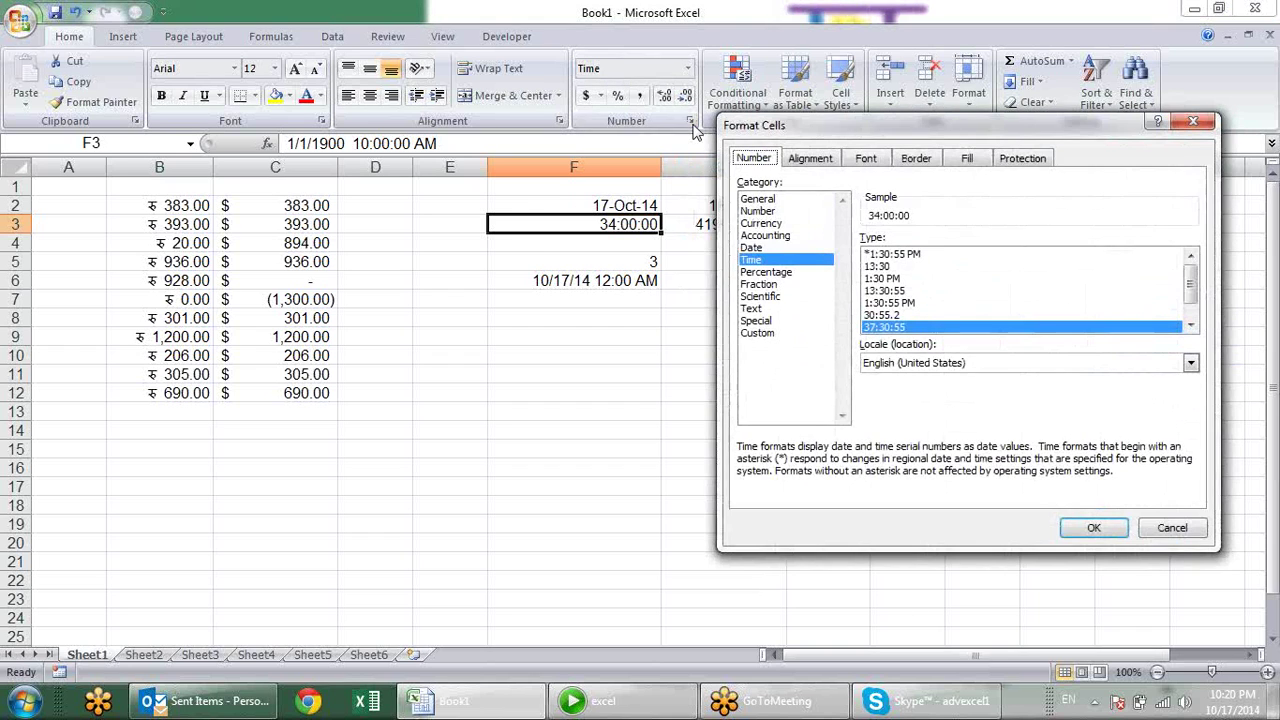
pyautogui.click(800, 273)
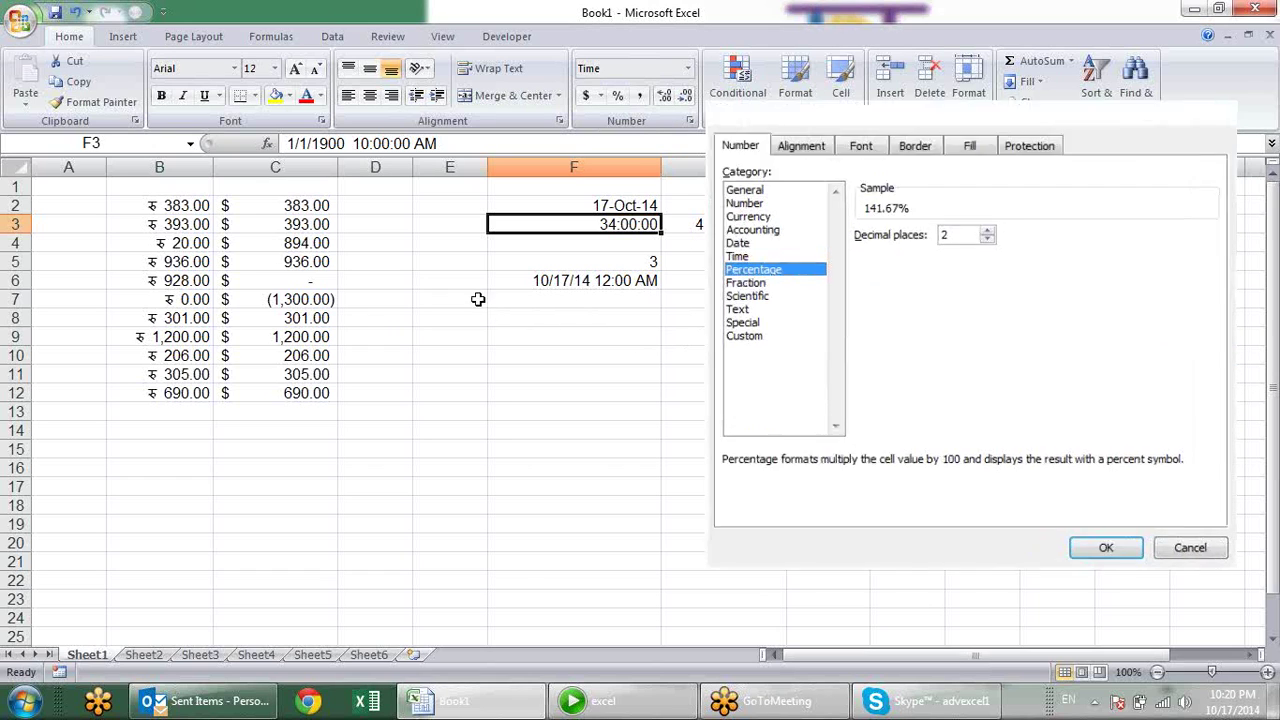
# Enter 1 and 2 in D2:D3 and apply Percent Style to both cells.
pyautogui.press('Escape')
pyautogui.click(390, 208)
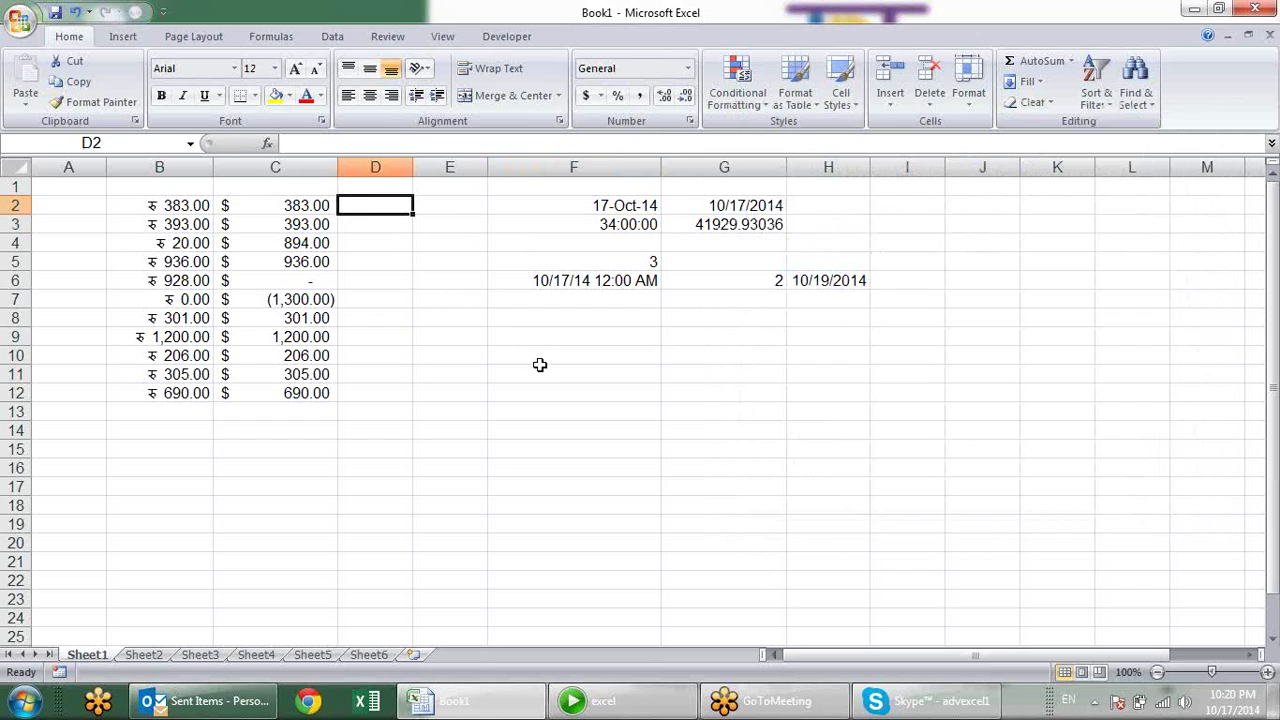
pyautogui.write('1')
pyautogui.press('Return')
pyautogui.write('2')
pyautogui.press('Return')
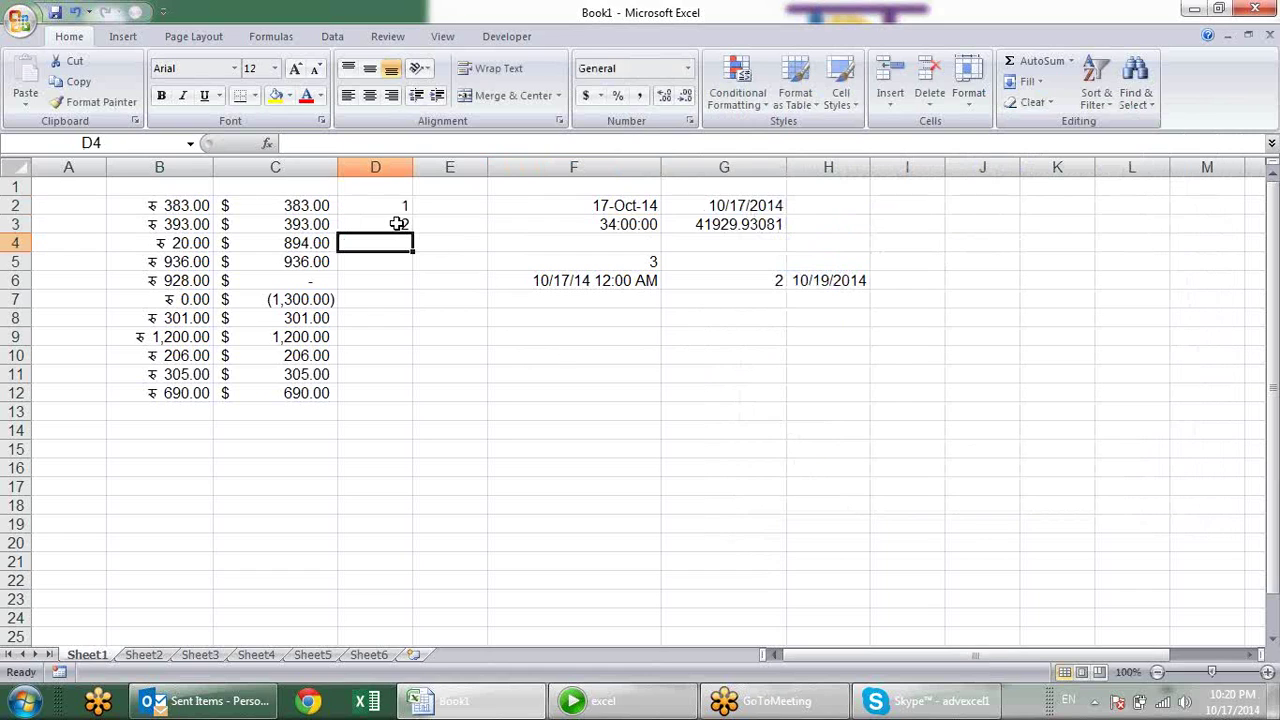
pyautogui.moveTo(400, 207); pyautogui.dragTo(400, 226)
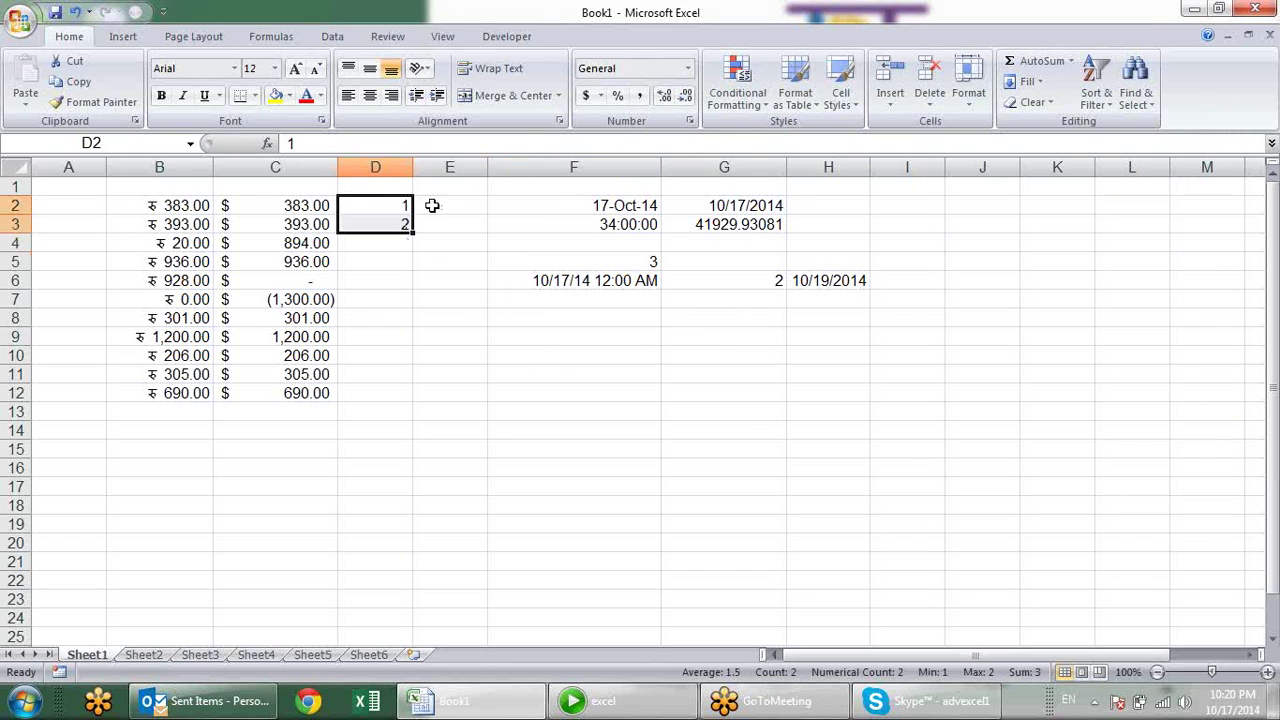
pyautogui.click(617, 95)
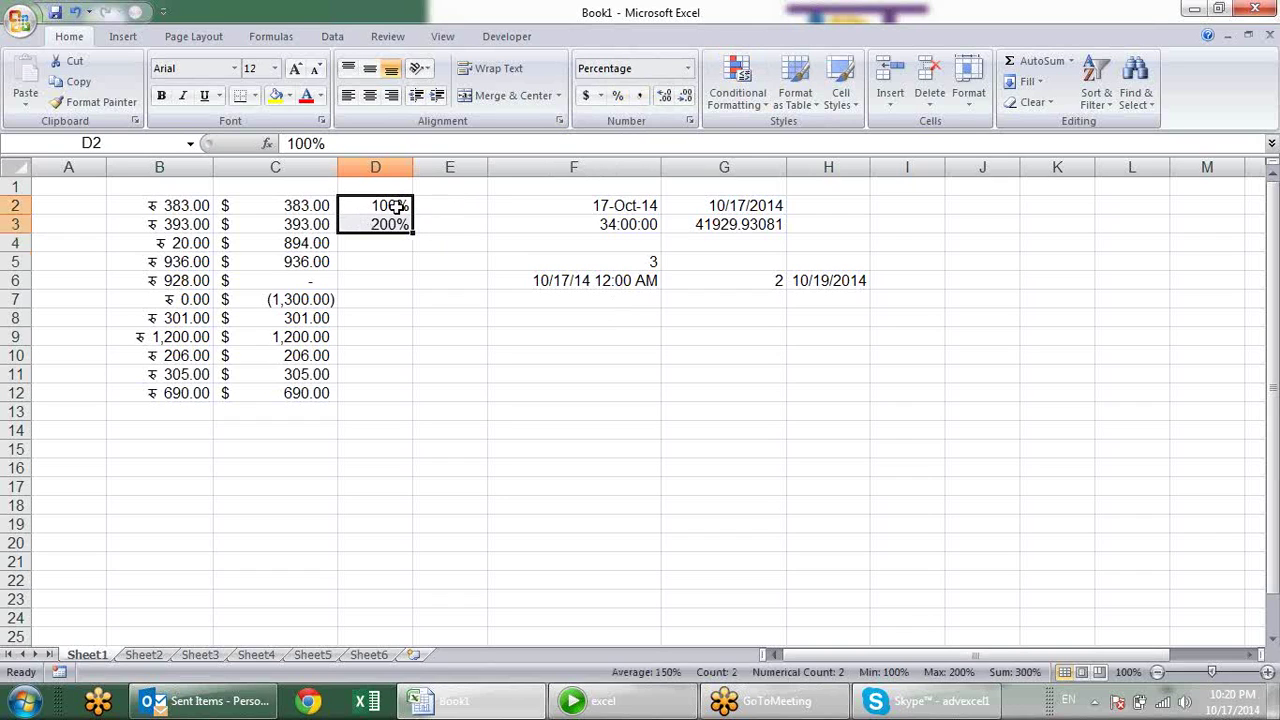
# Retype D2 as 50%, then as 23%.
pyautogui.click(455, 221)
pyautogui.click(410, 205)
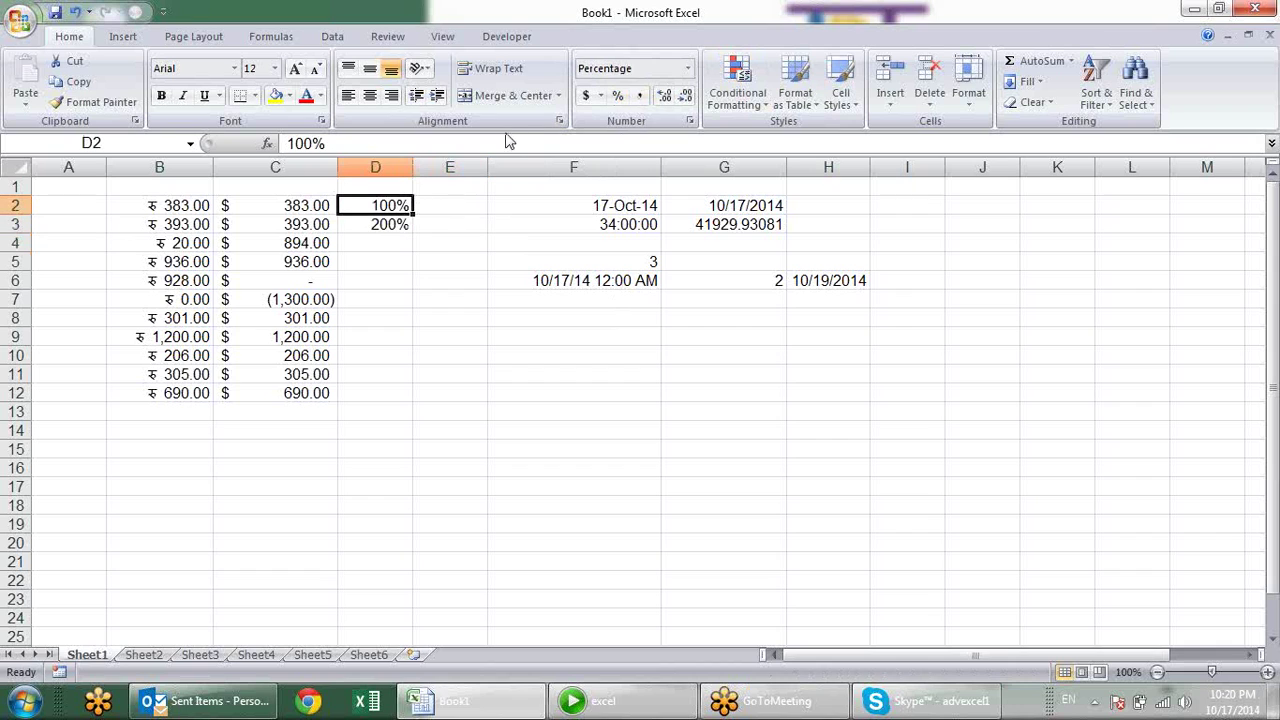
pyautogui.write('50')
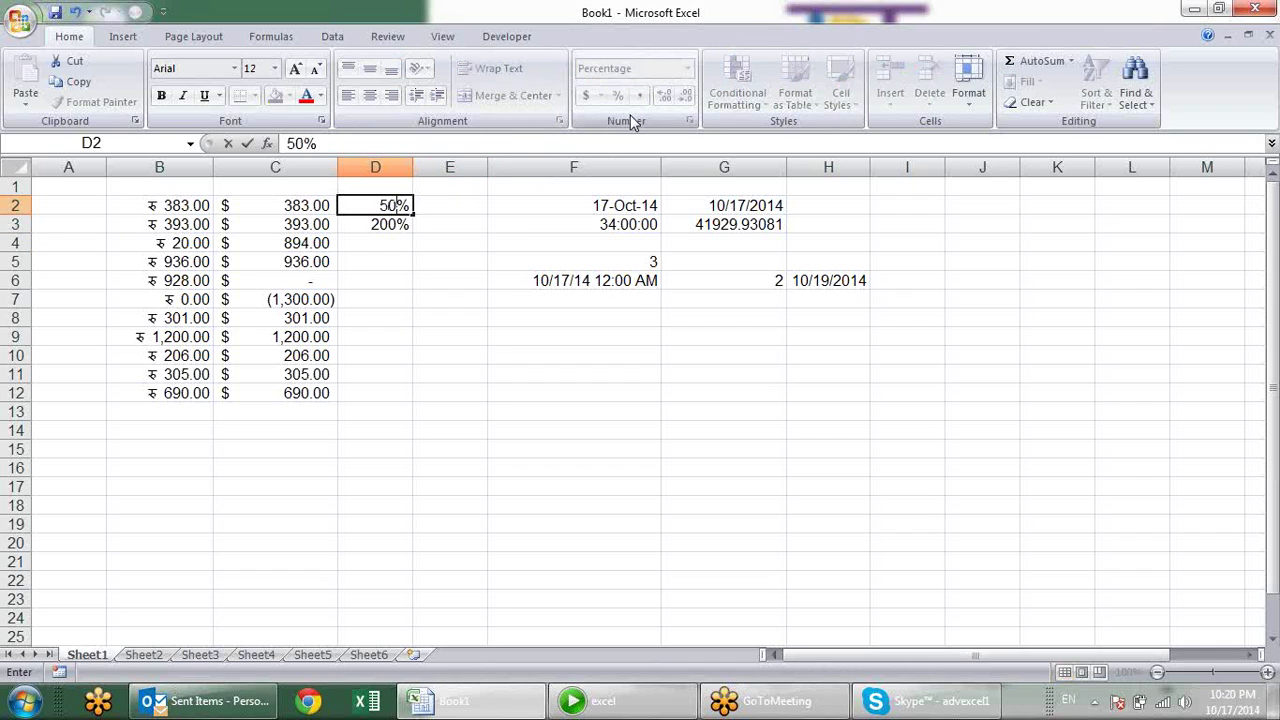
pyautogui.press('Return')
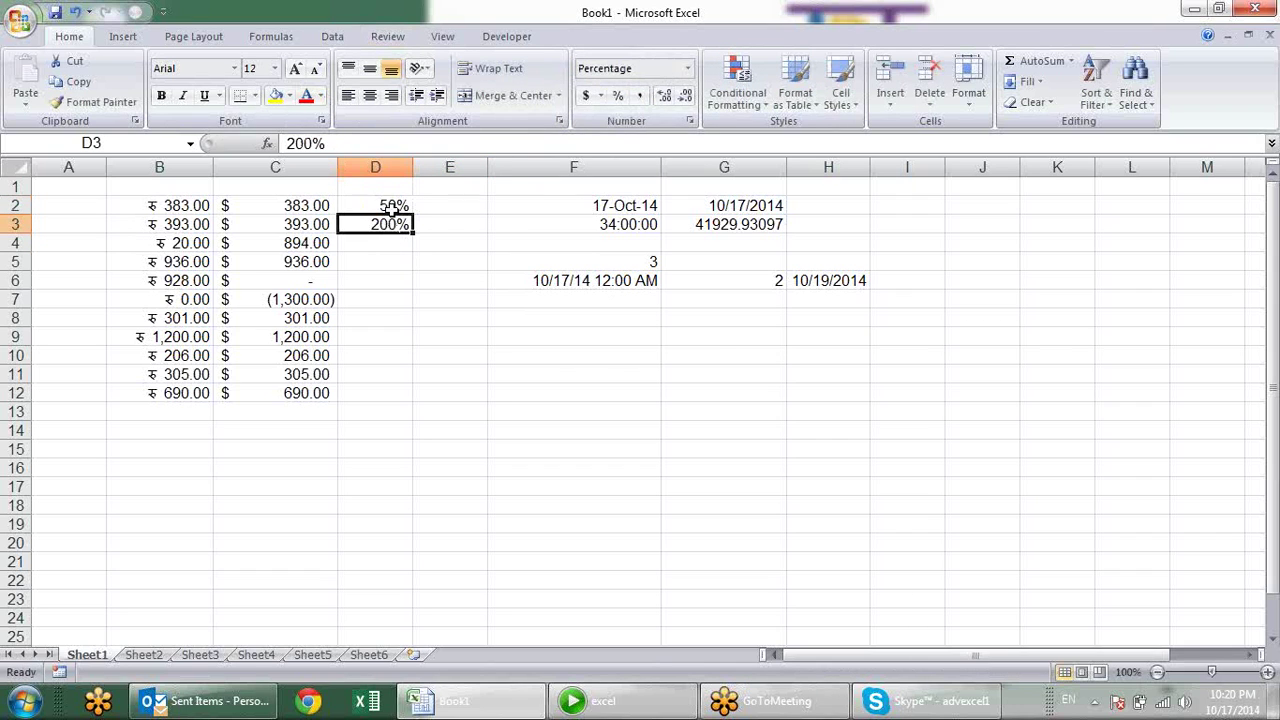
pyautogui.click(390, 206)
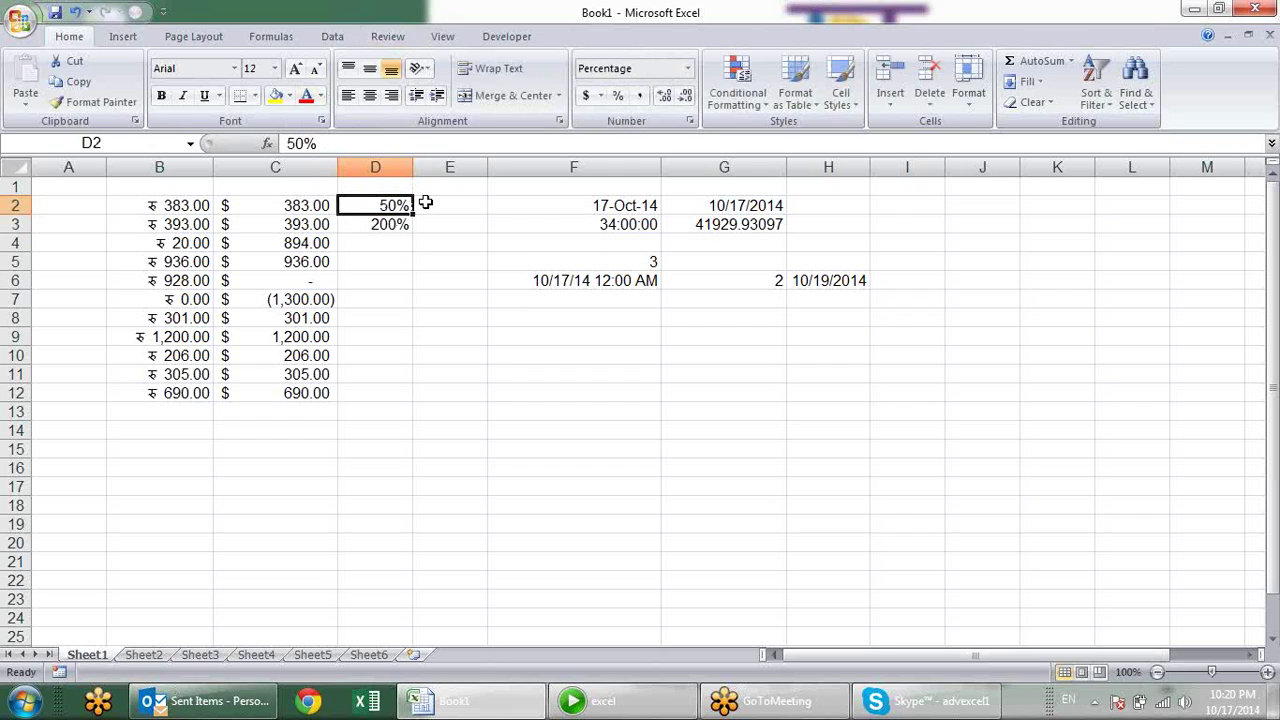
pyautogui.write('23')
pyautogui.press('Return')
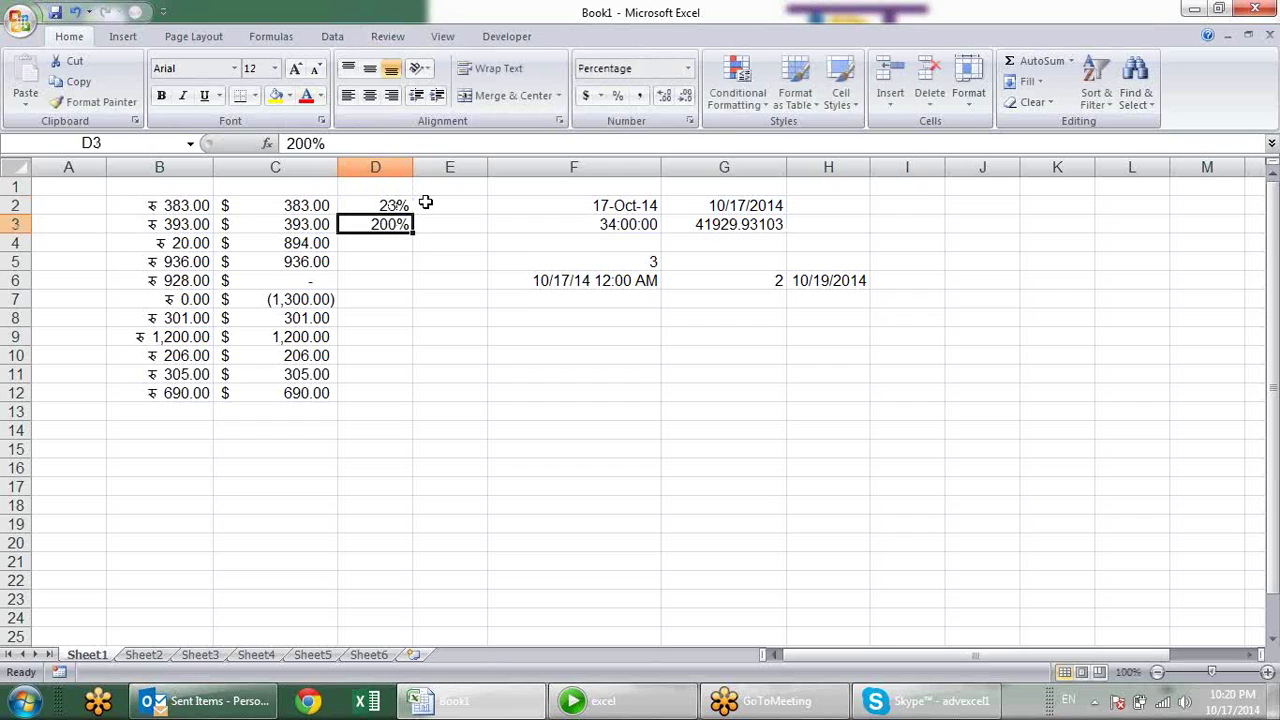
# Enter the formula =D2 in E2 and set it to General so it shows 0.23.
pyautogui.click(689, 121)
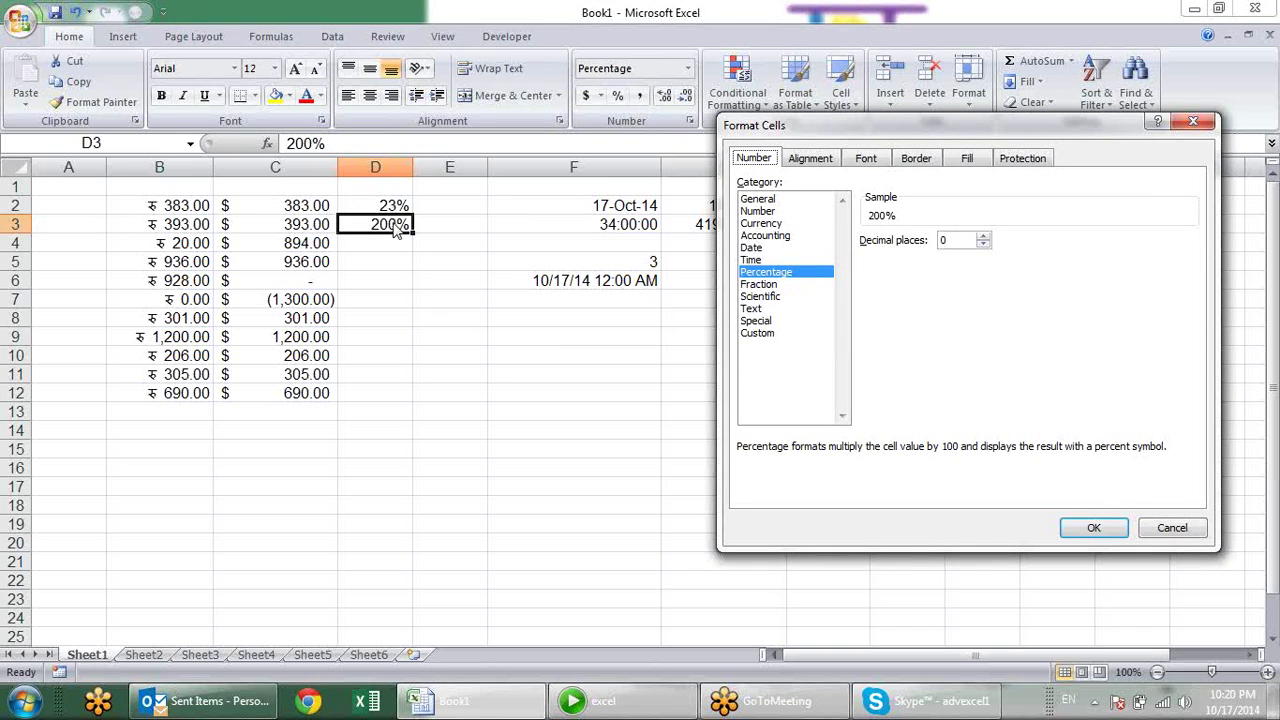
pyautogui.press('Escape')
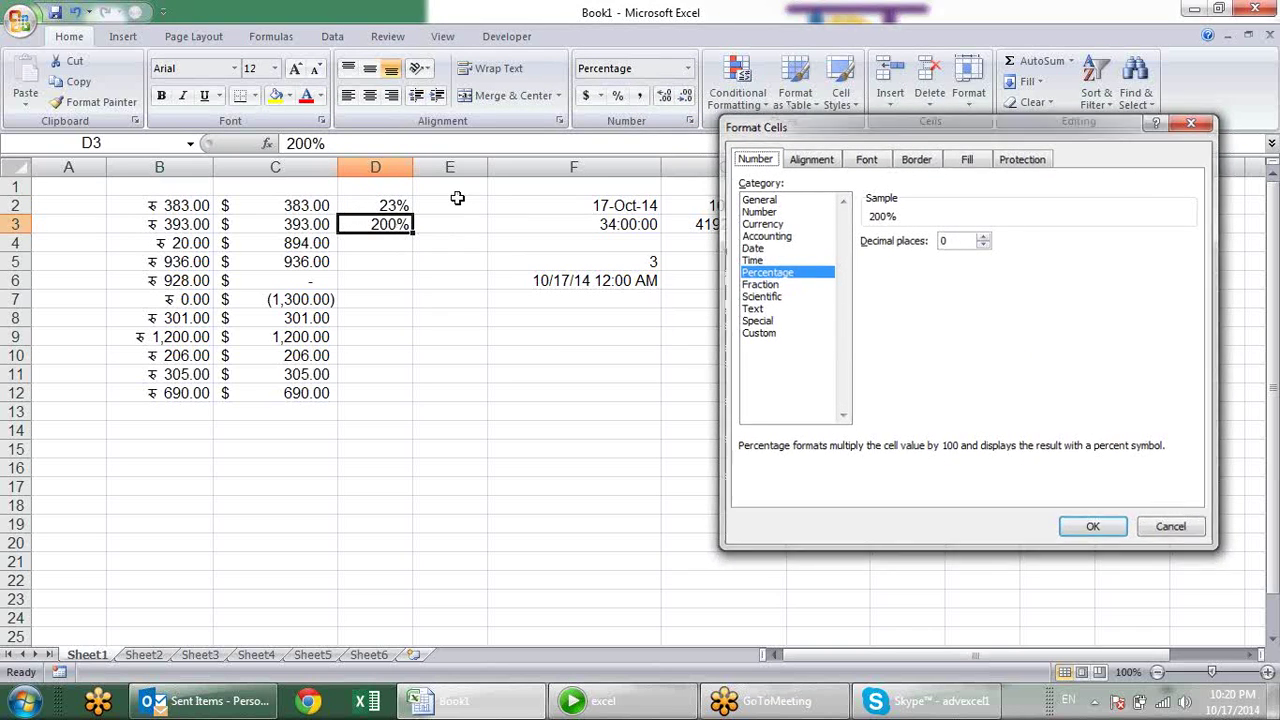
pyautogui.click(457, 205)
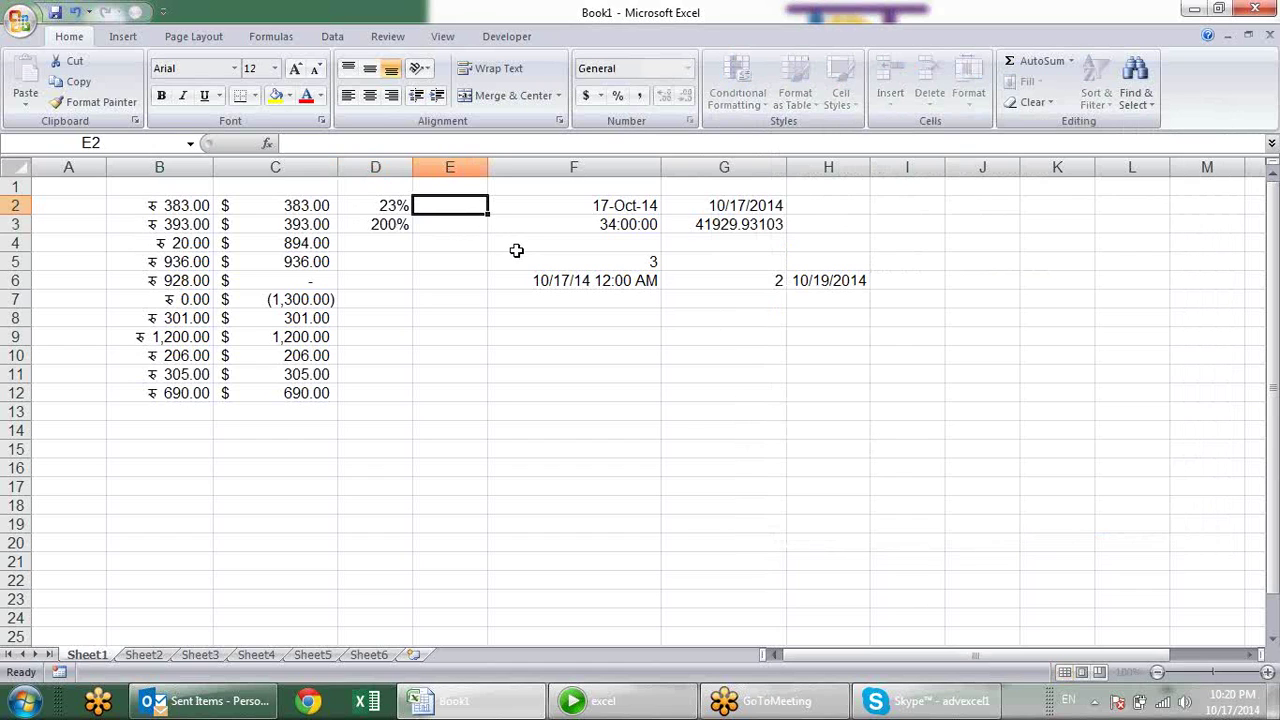
pyautogui.write('=')
pyautogui.press('Left')
pyautogui.press('Return')
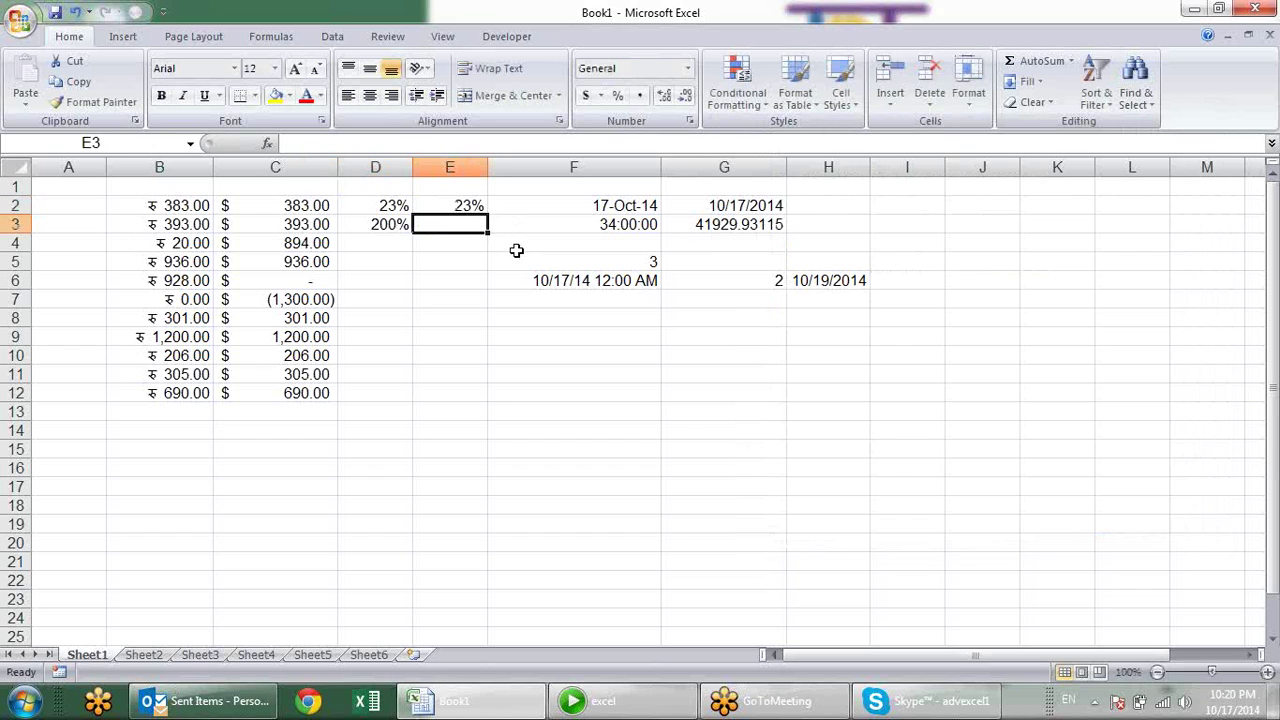
pyautogui.click(465, 206)
pyautogui.click(687, 68)
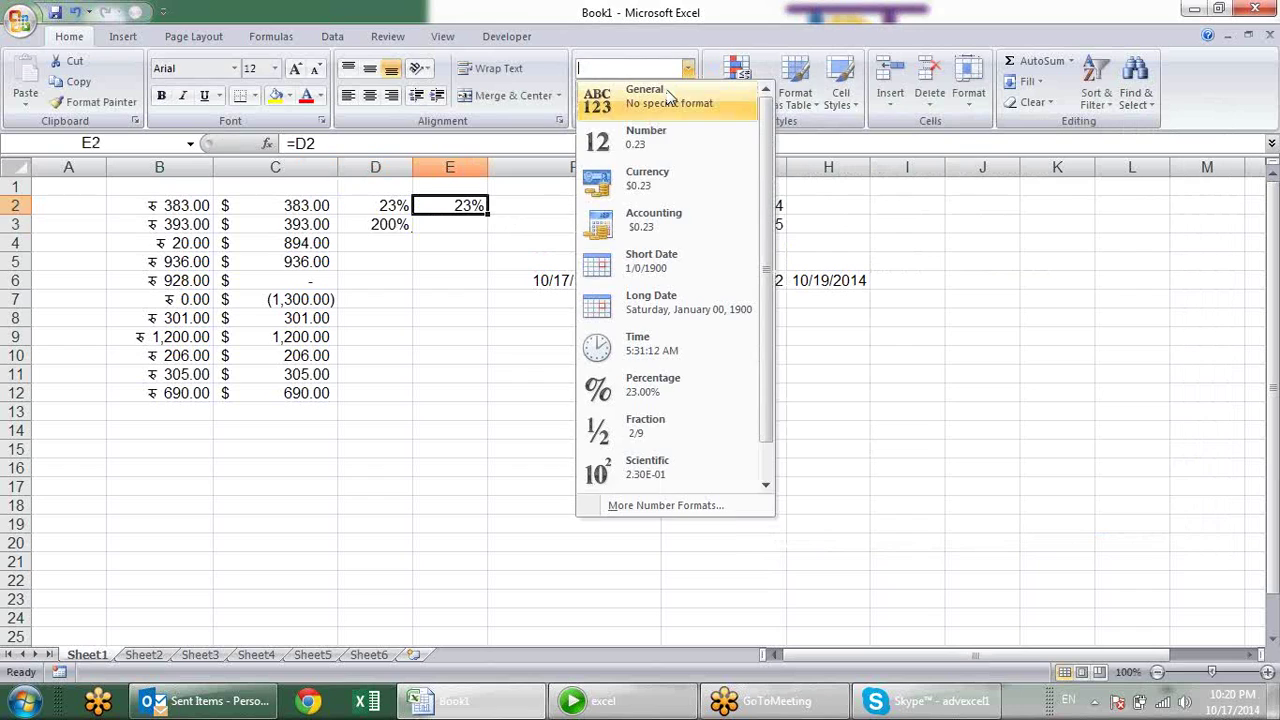
pyautogui.click(670, 97)
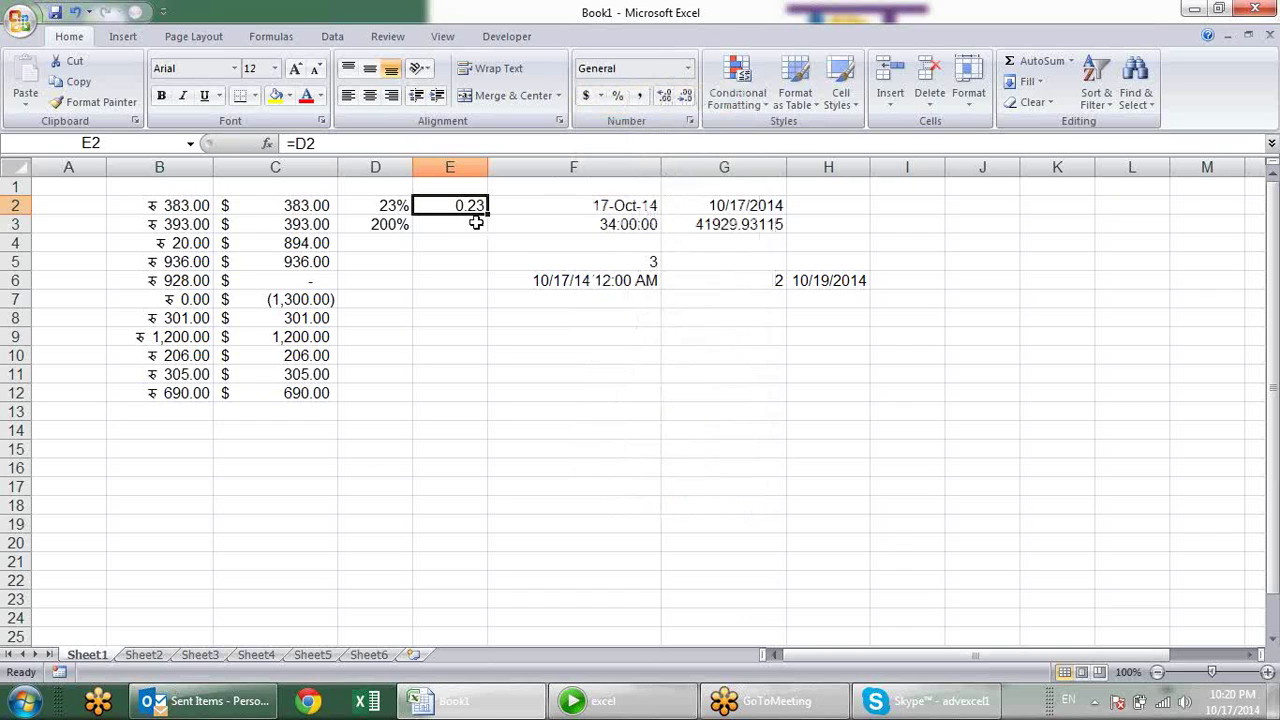
# Delete E2's formula, leaving the cell empty, and select E3.
pyautogui.press('Delete')
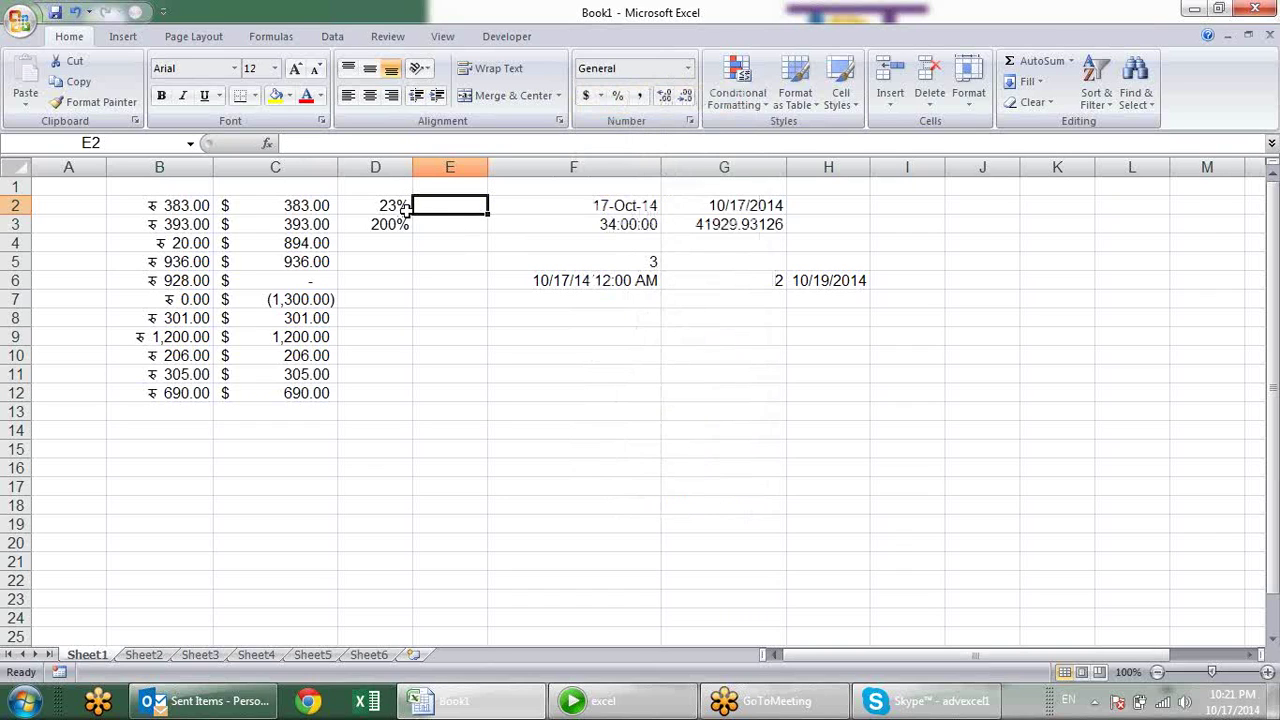
pyautogui.click(405, 210)
pyautogui.click(442, 228)
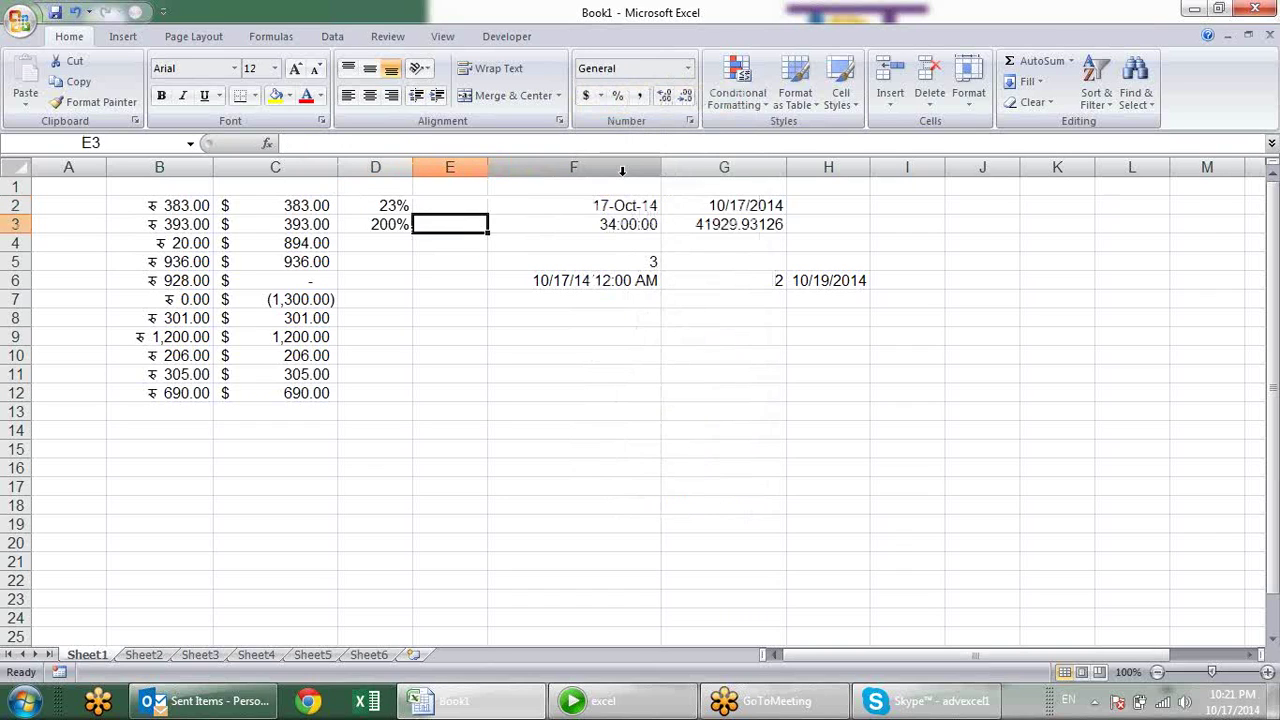
# Enter 5.5 in F8 and apply the Fraction format so it reads 5 1/2.
pyautogui.click(689, 120)
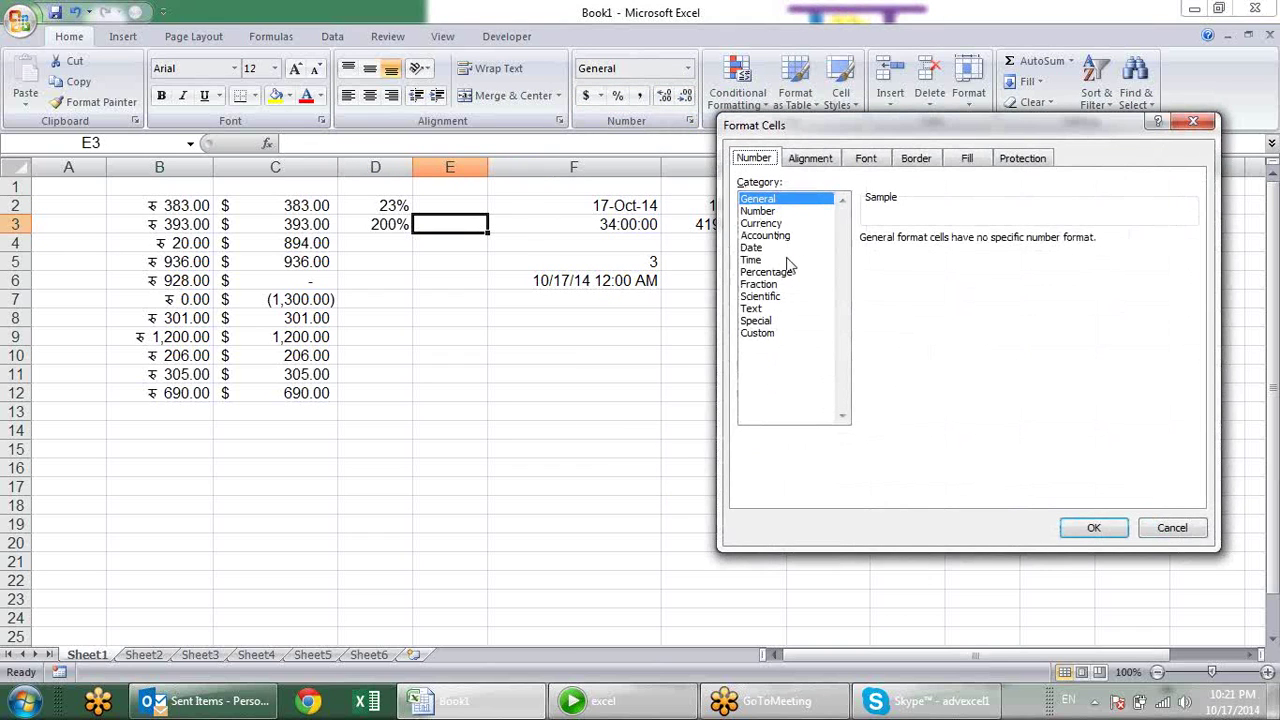
pyautogui.click(772, 285)
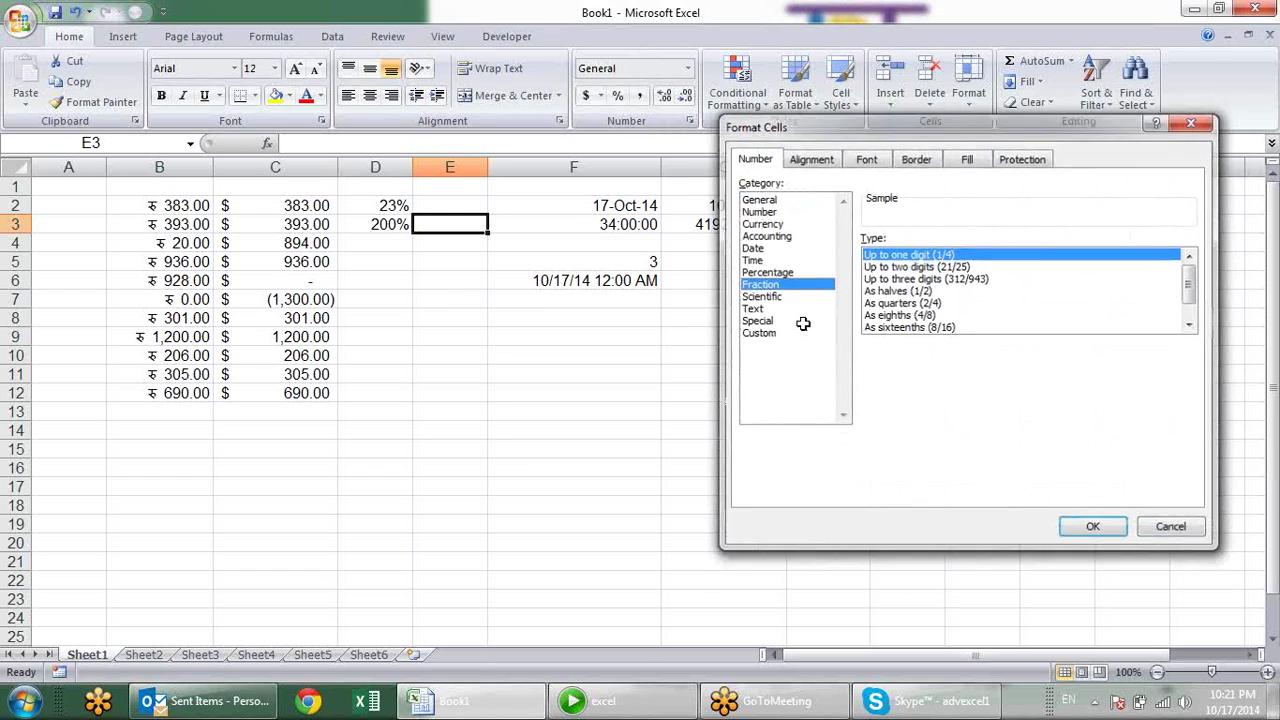
pyautogui.press('Escape')
pyautogui.click(527, 320)
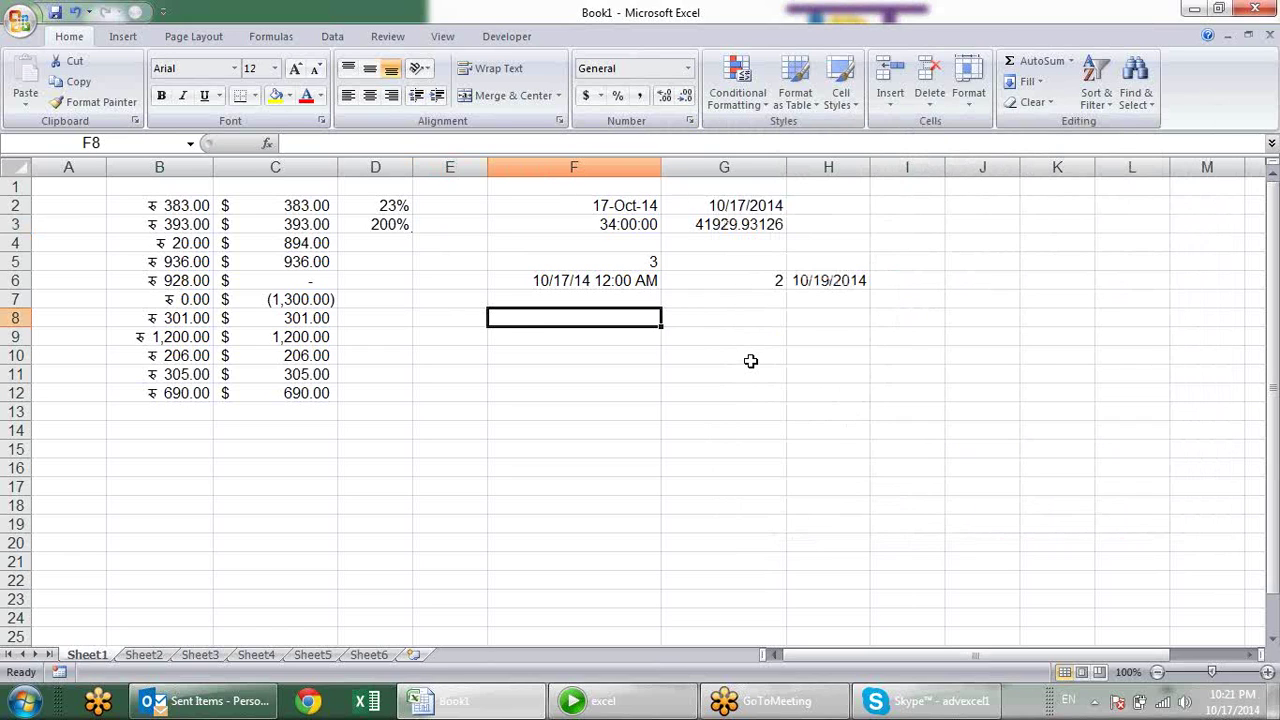
pyautogui.write('5.')
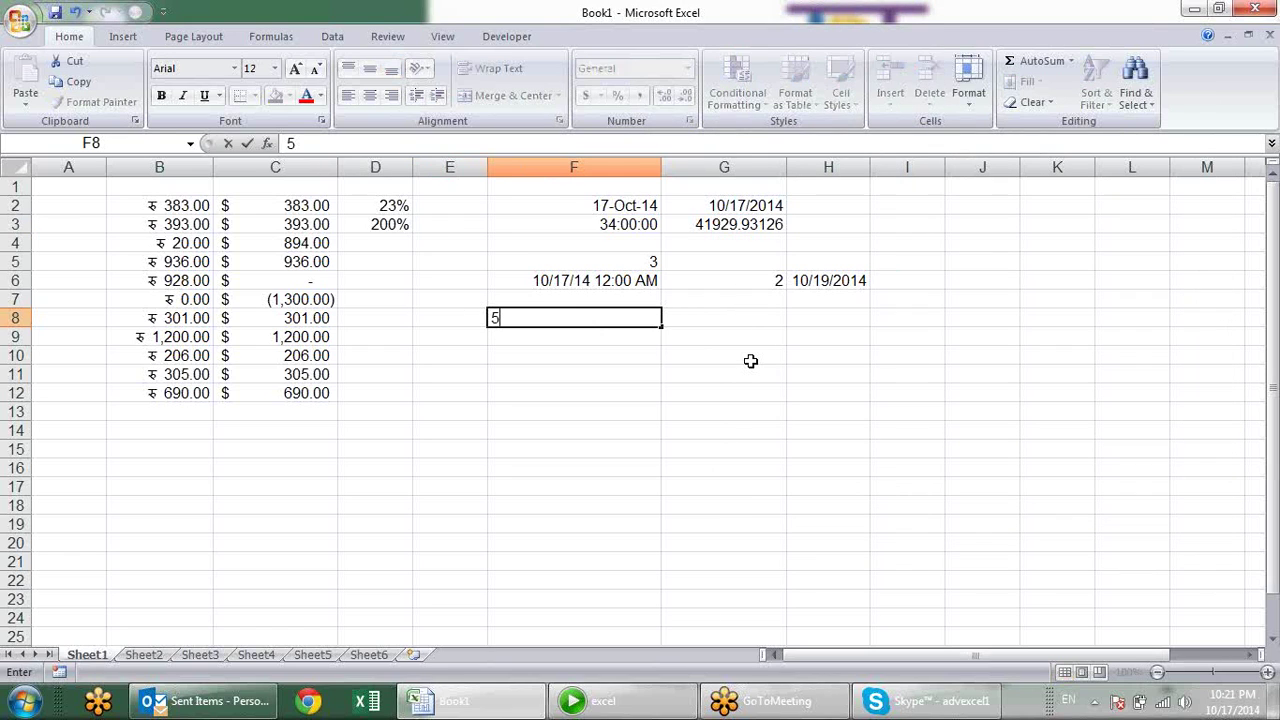
pyautogui.write('5')
pyautogui.press('Return')
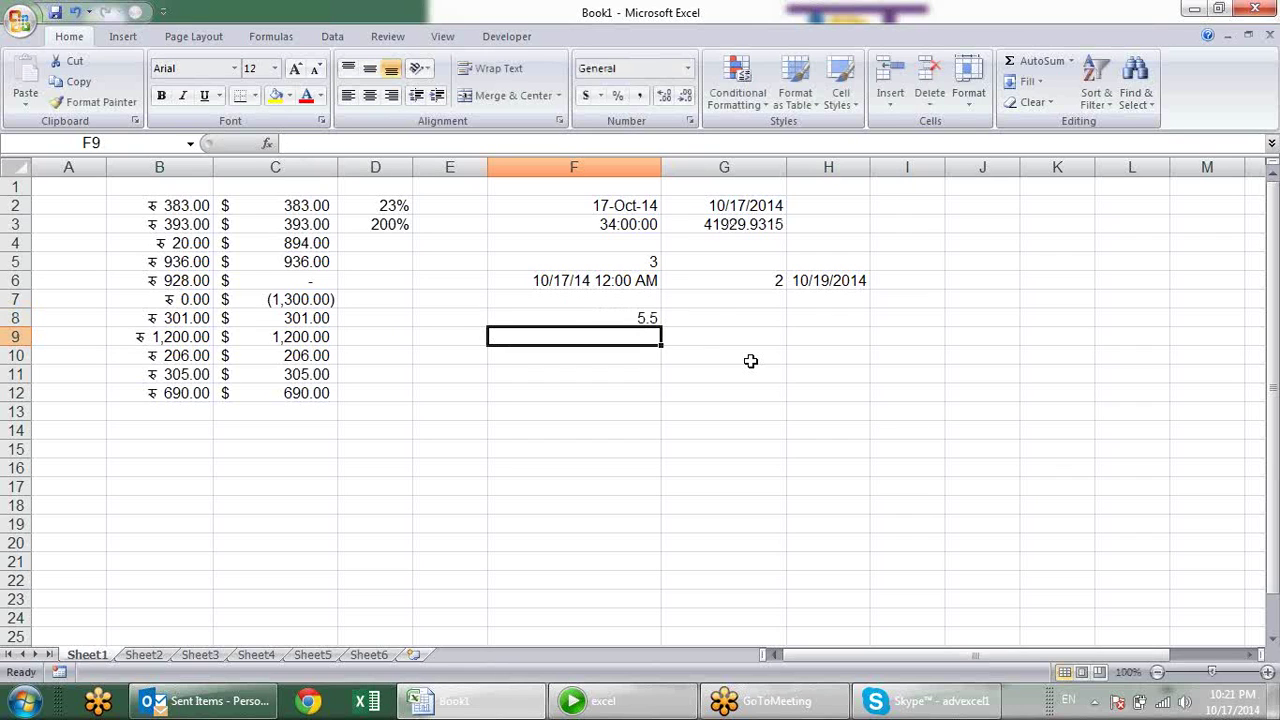
pyautogui.click(648, 320)
pyautogui.click(689, 121)
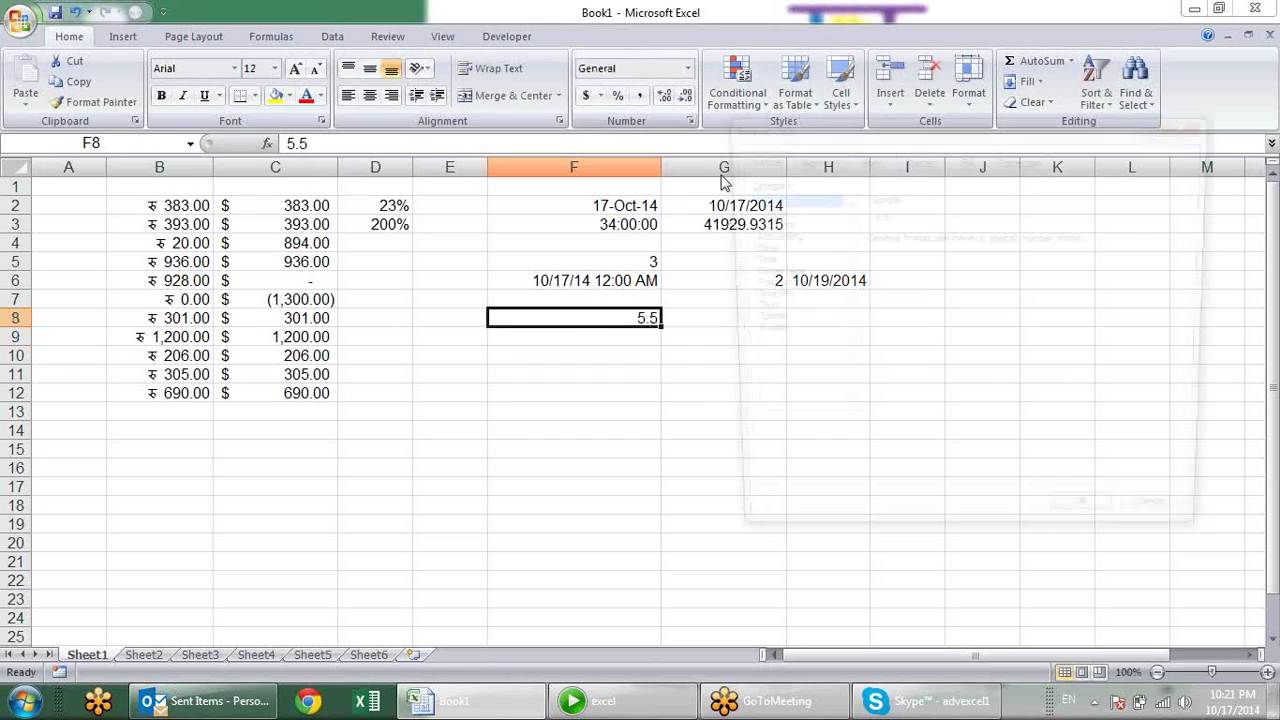
pyautogui.click(768, 284)
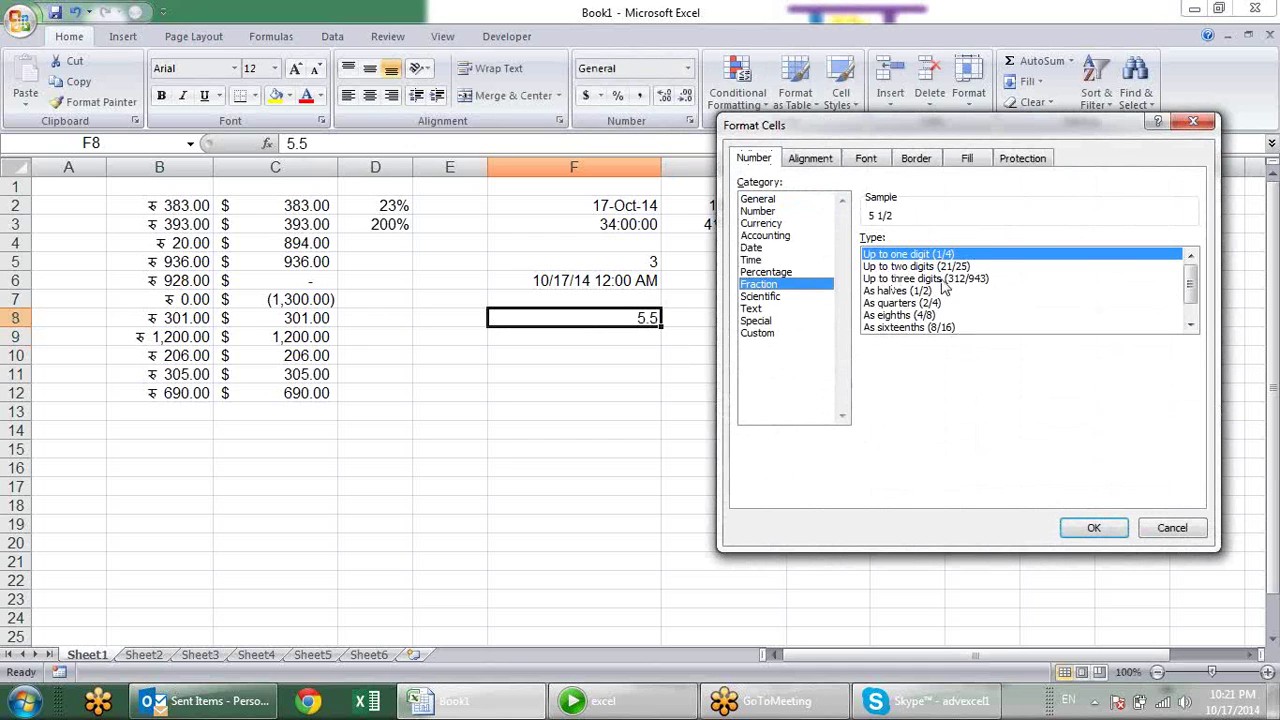
pyautogui.click(1094, 528)
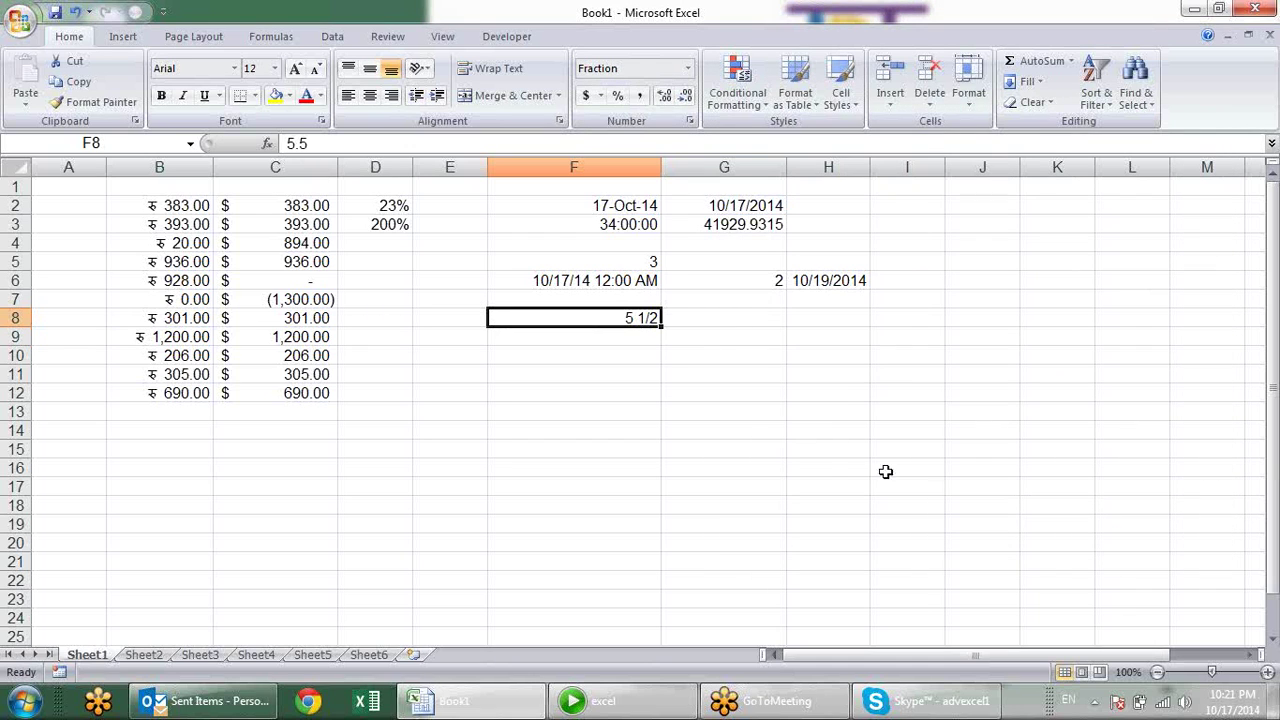
# Apply the 'Up to two digits' fraction type to F8.
pyautogui.click(631, 332)
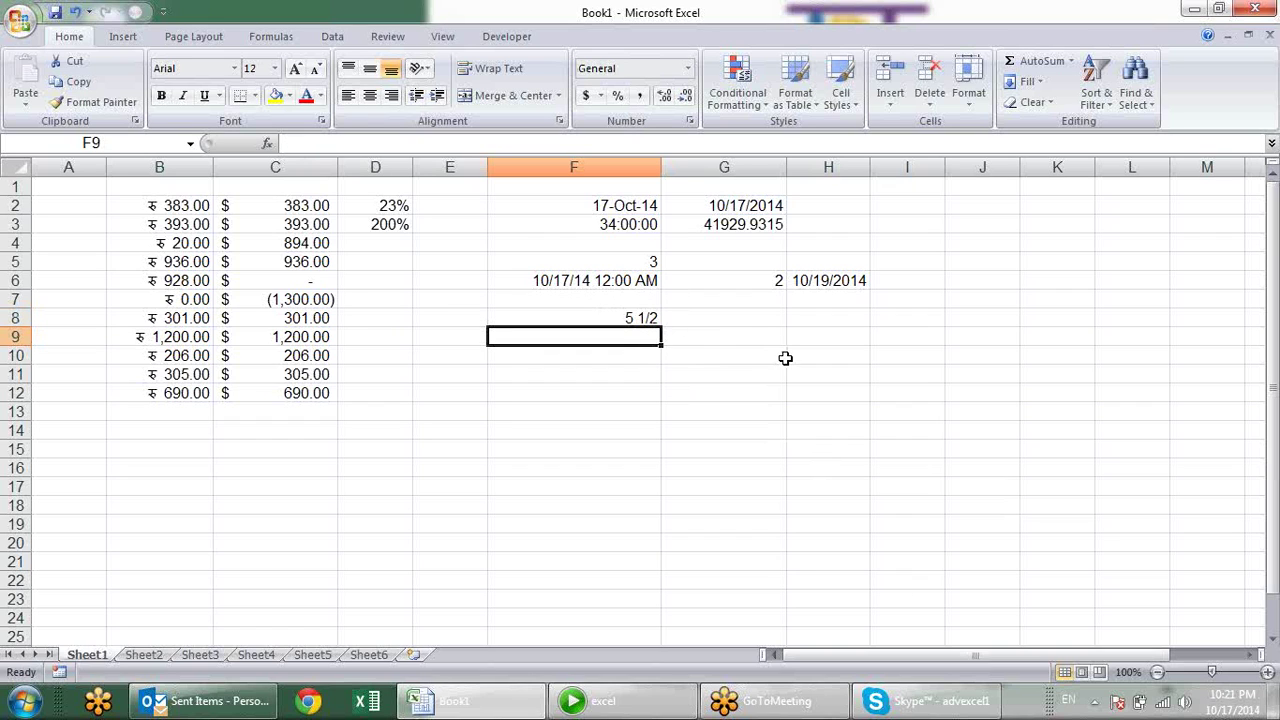
pyautogui.click(638, 315)
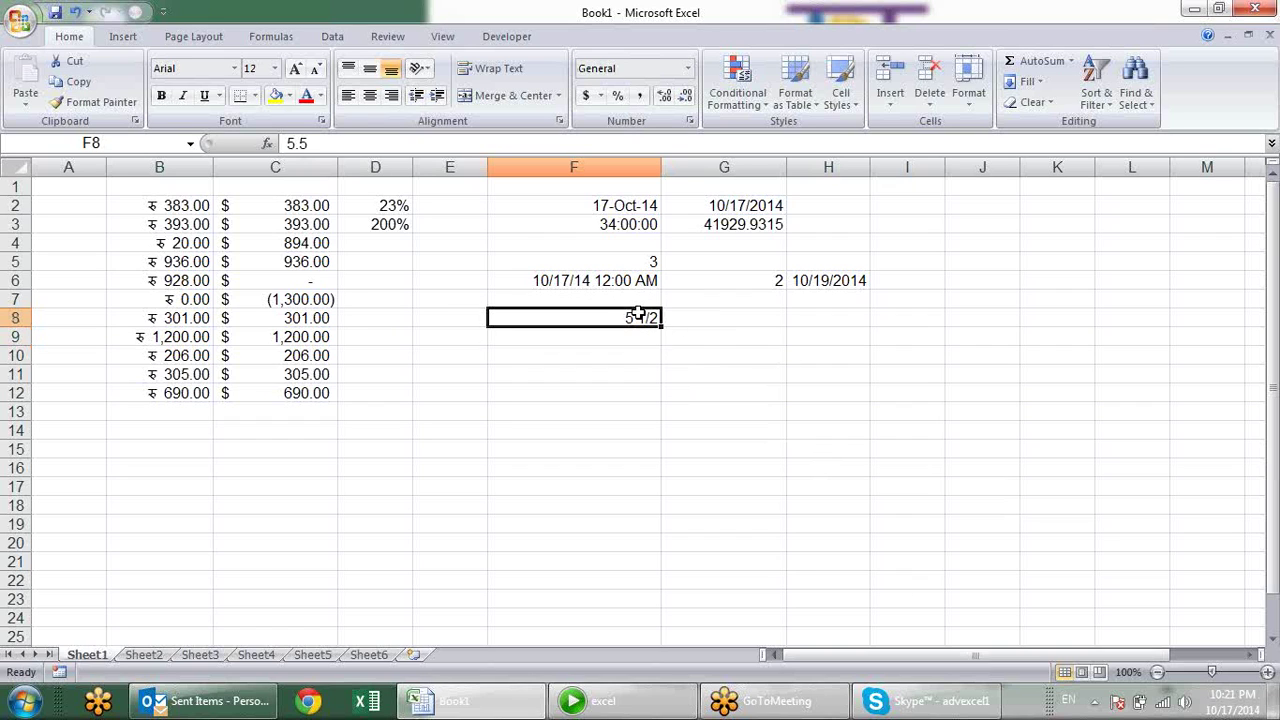
pyautogui.click(689, 121)
pyautogui.click(956, 266)
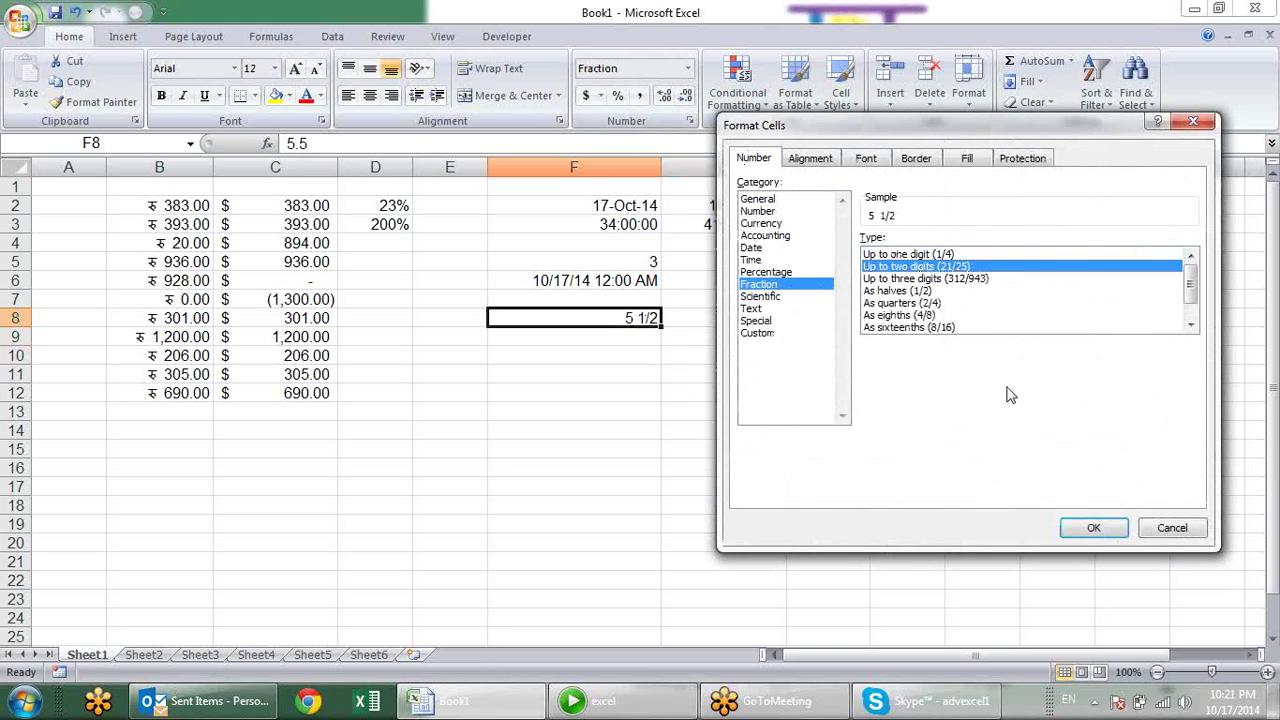
pyautogui.click(1088, 528)
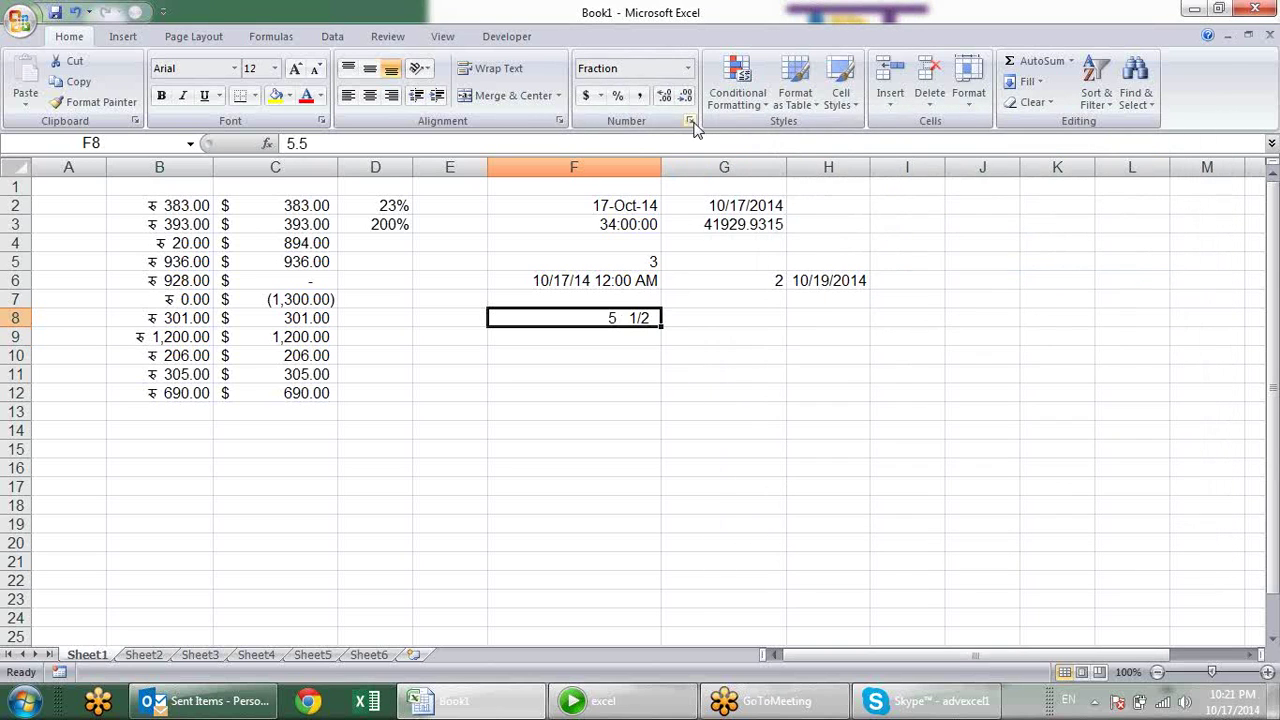
# Switch F8 to the 'As halves (1/2)' fraction type, then select F9.
pyautogui.click(689, 121)
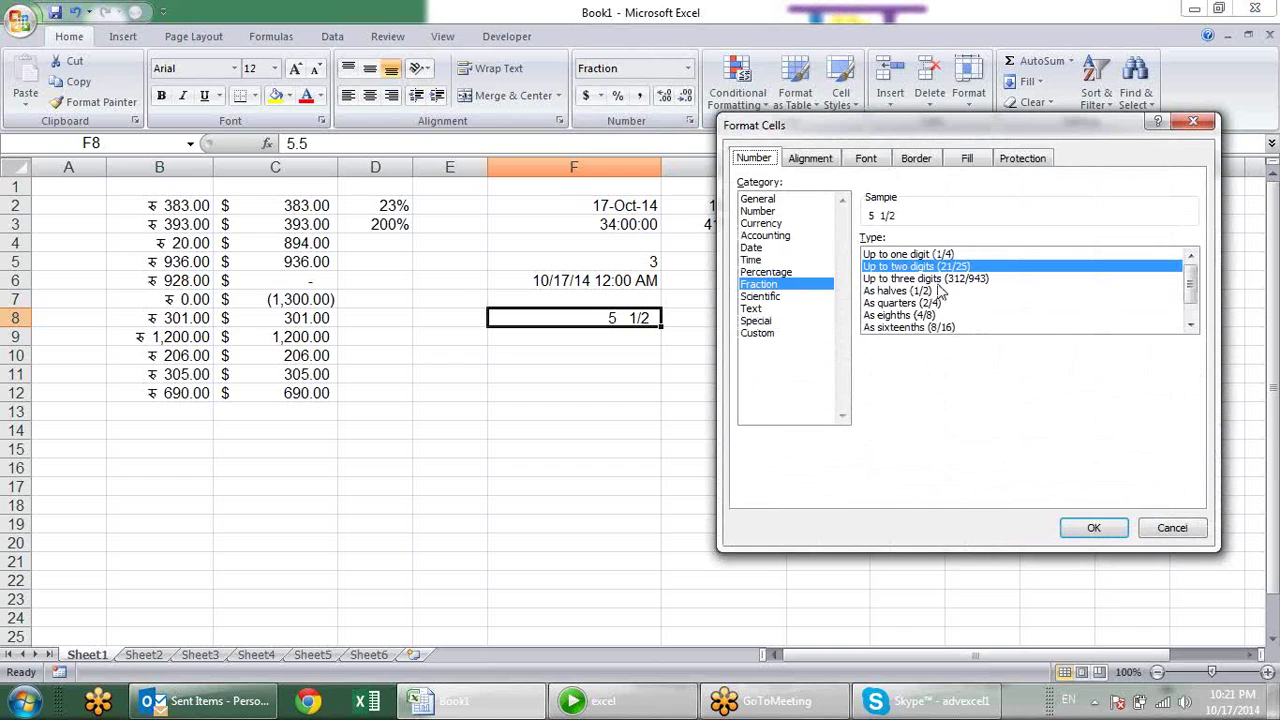
pyautogui.click(940, 290)
pyautogui.click(1090, 530)
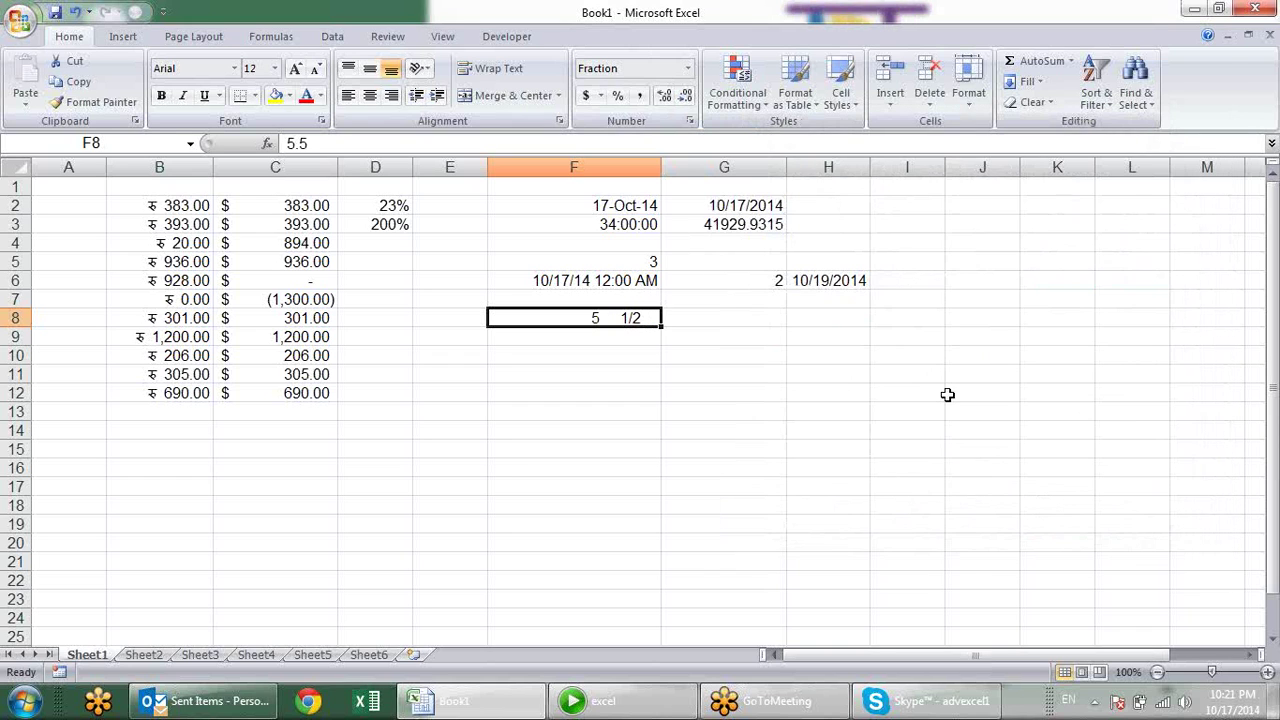
pyautogui.click(689, 121)
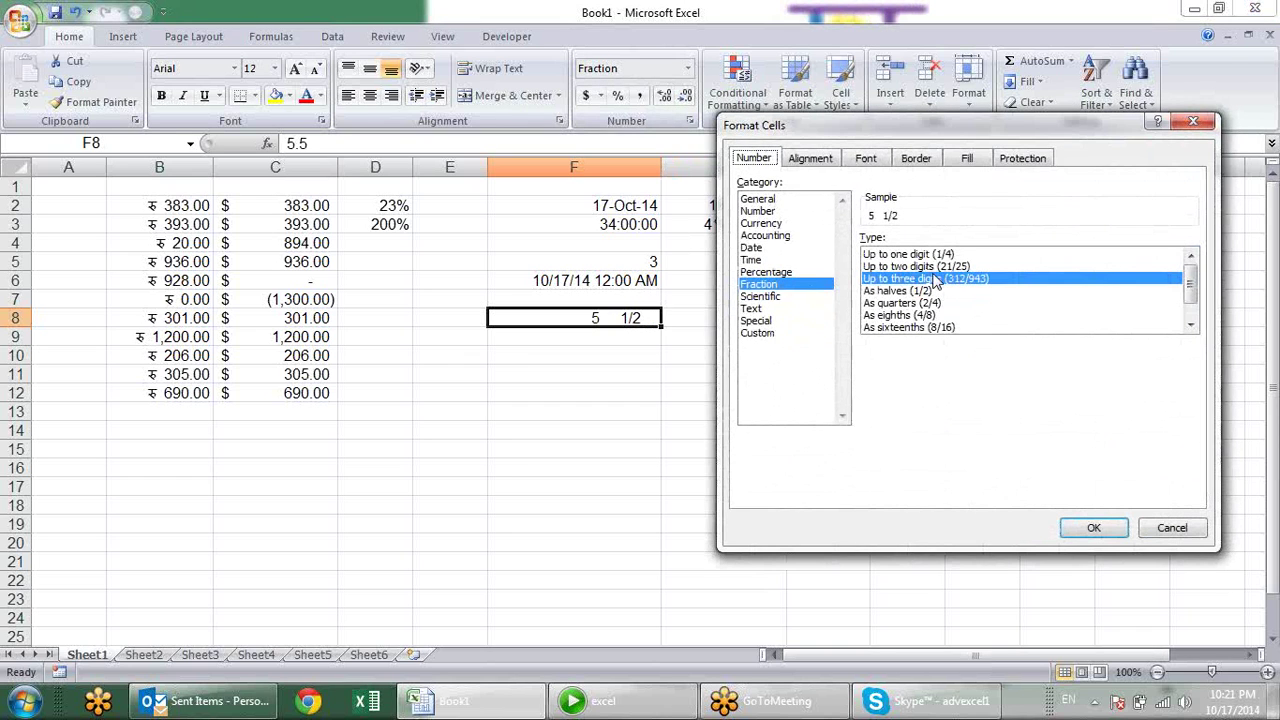
pyautogui.click(928, 291)
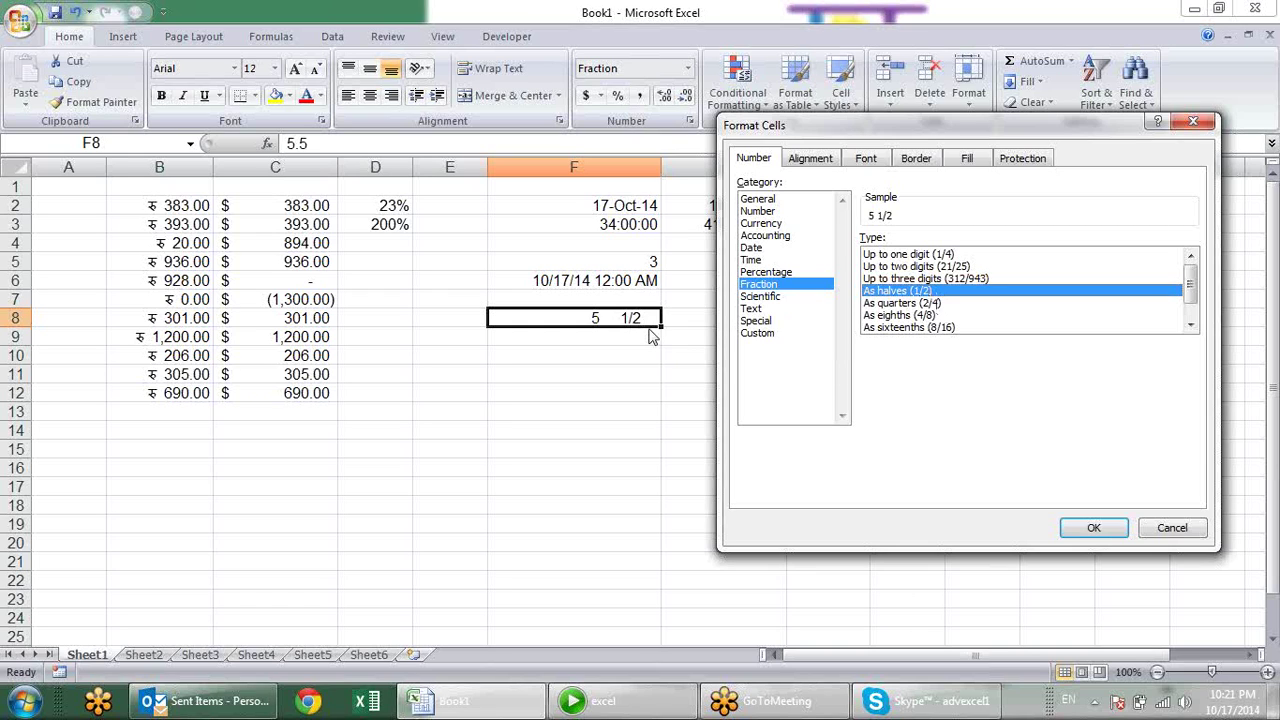
pyautogui.press('Return')
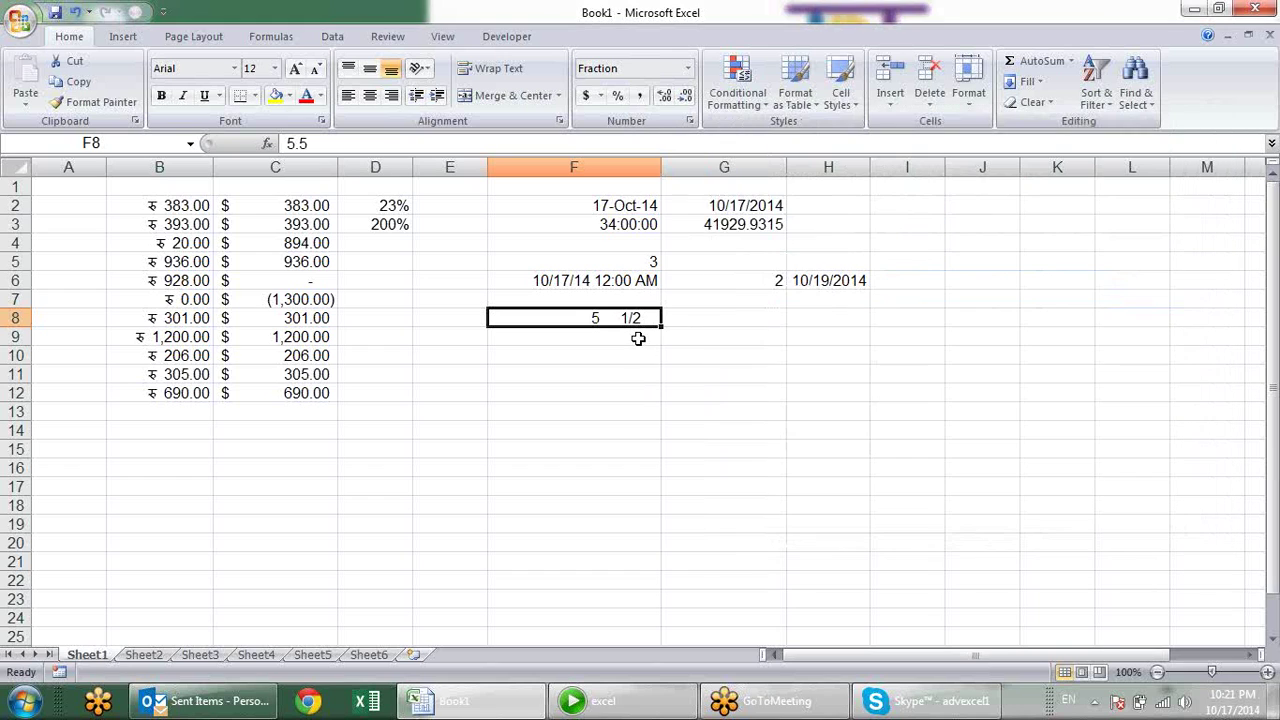
pyautogui.click(652, 336)
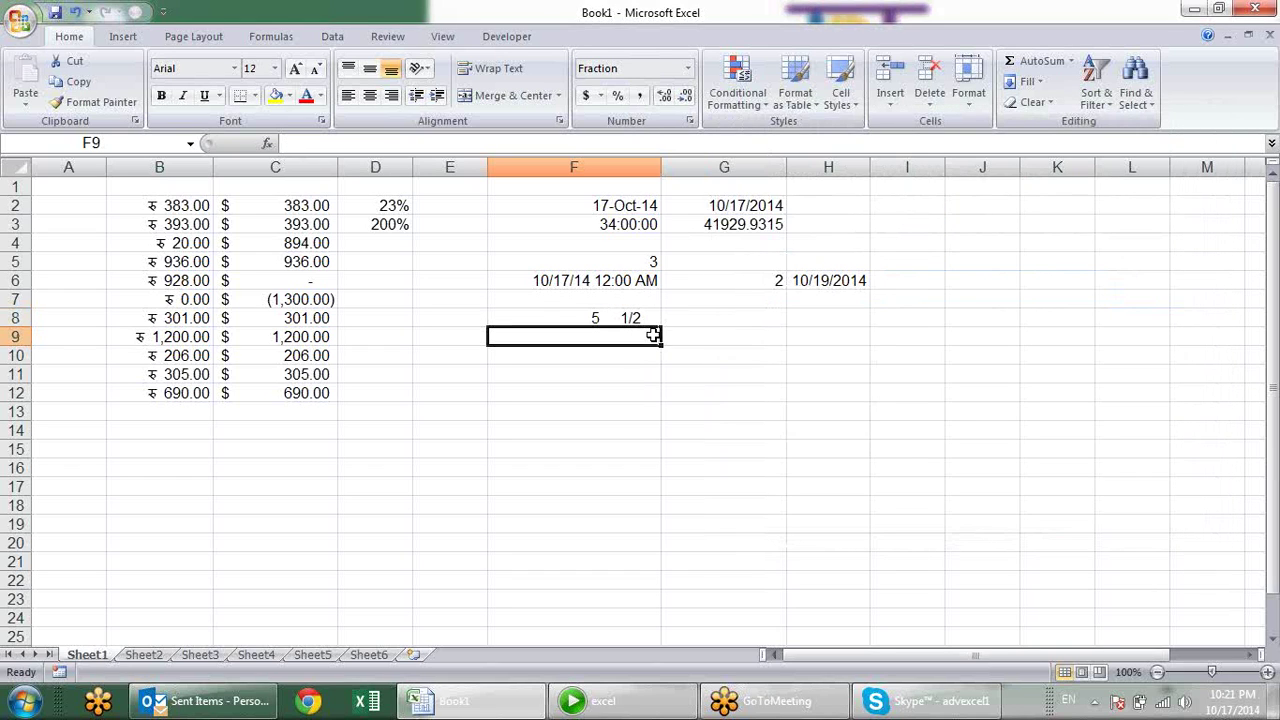
# Enter 10 in F9 and the formula =F8+F9 in F10, which shows 15 1/2.
pyautogui.write('10')
pyautogui.press('Return')
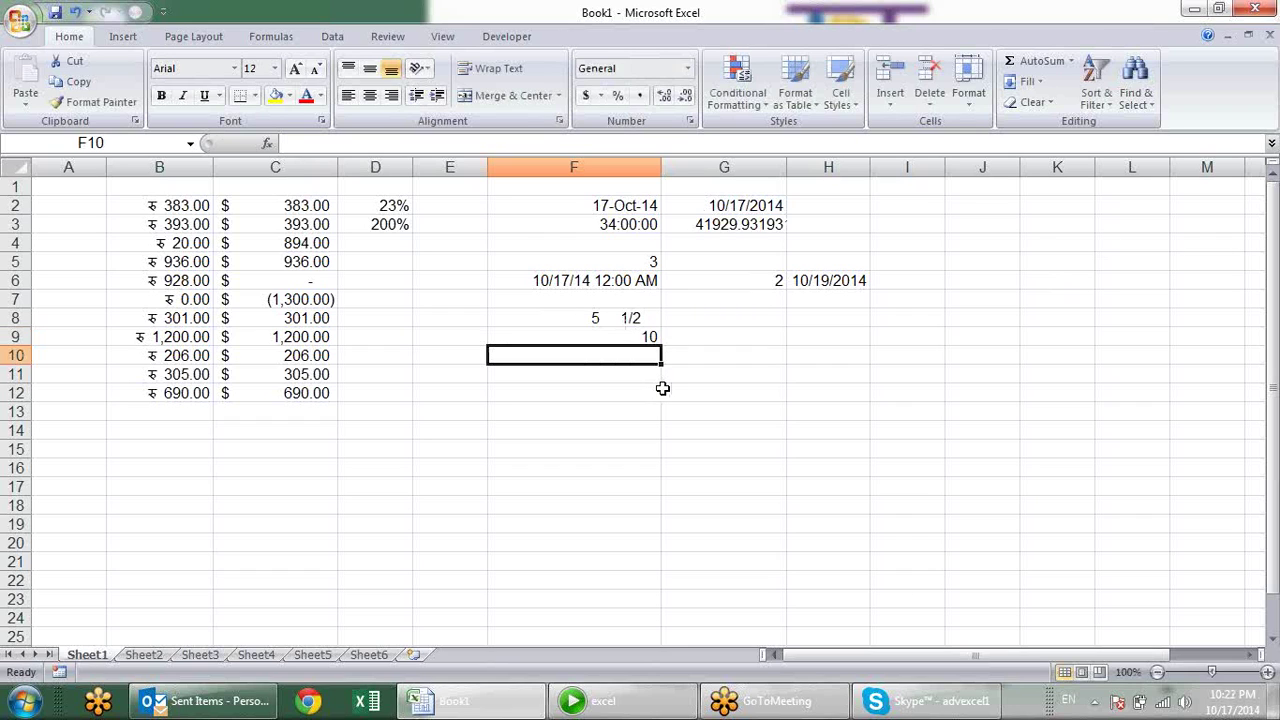
pyautogui.write('=')
pyautogui.click(645, 322)
pyautogui.write('+')
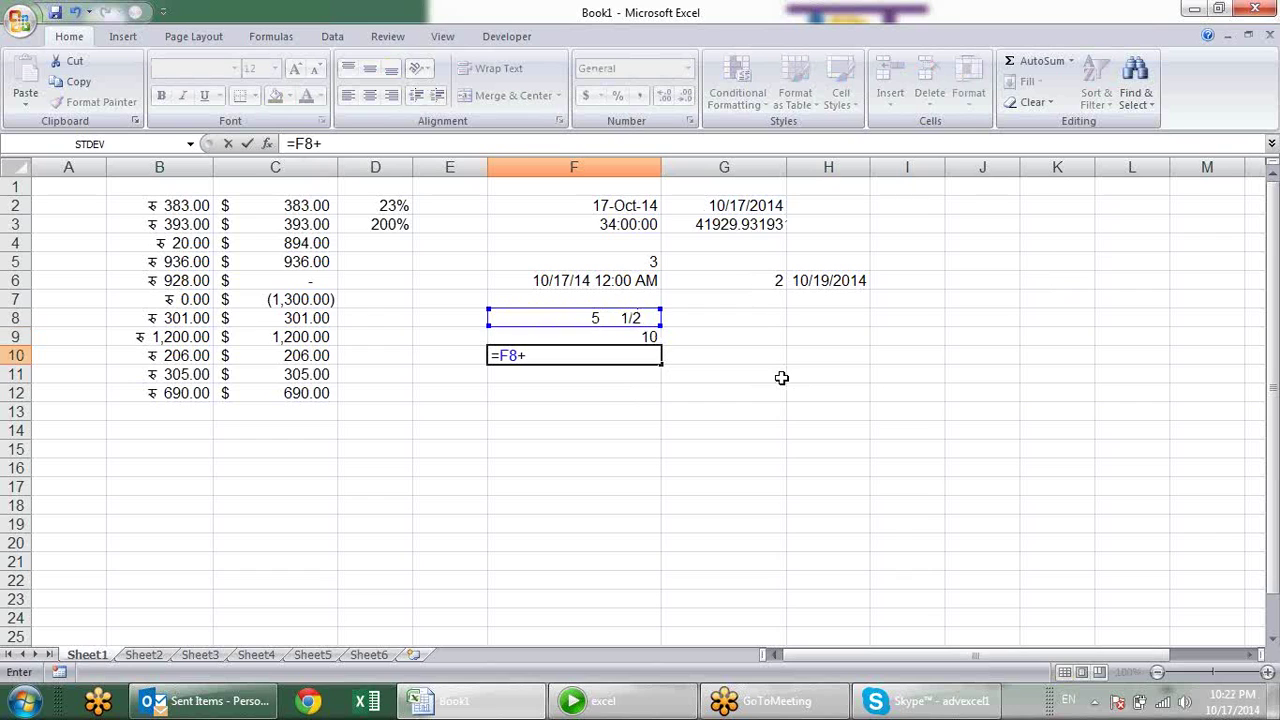
pyautogui.click(648, 337)
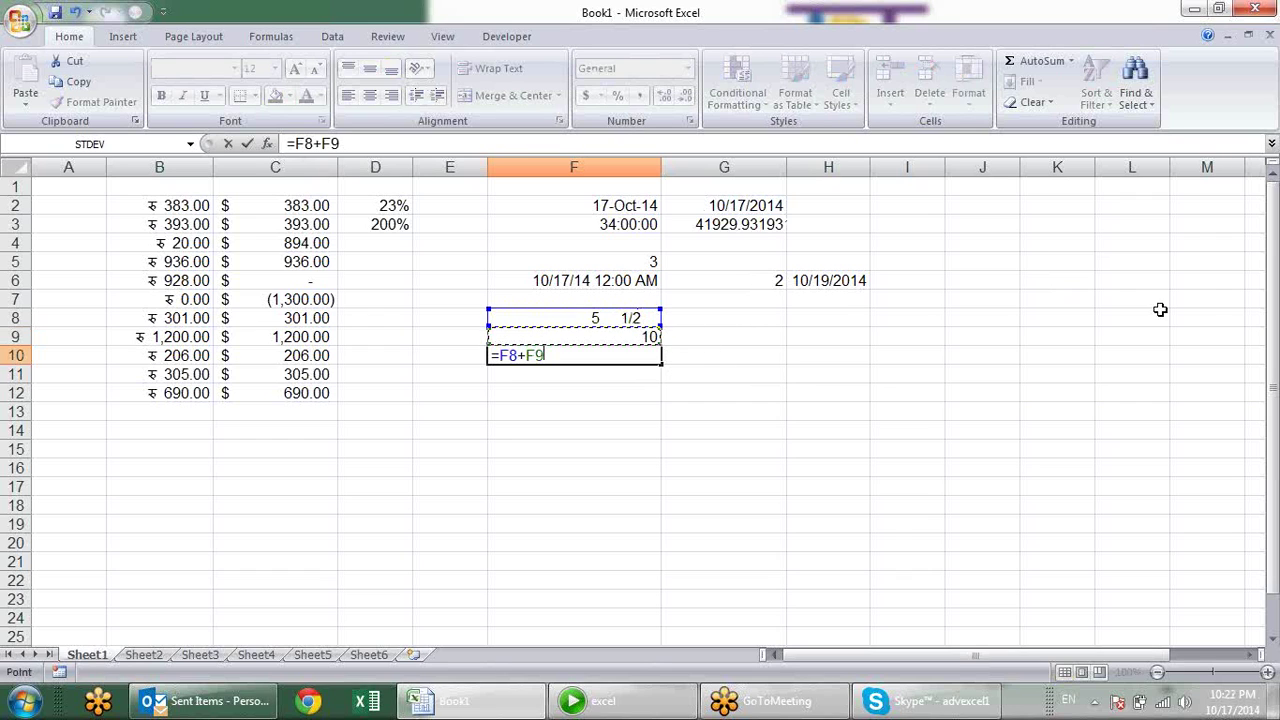
pyautogui.press('Return')
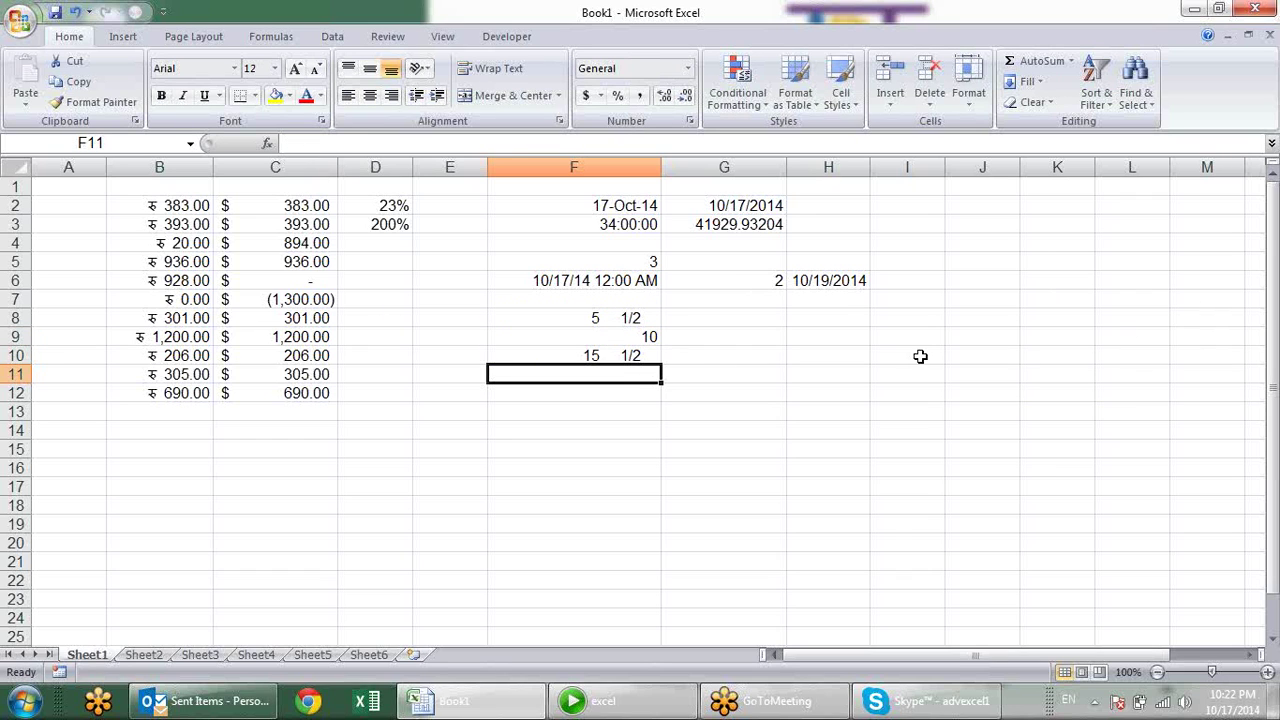
pyautogui.click(650, 355)
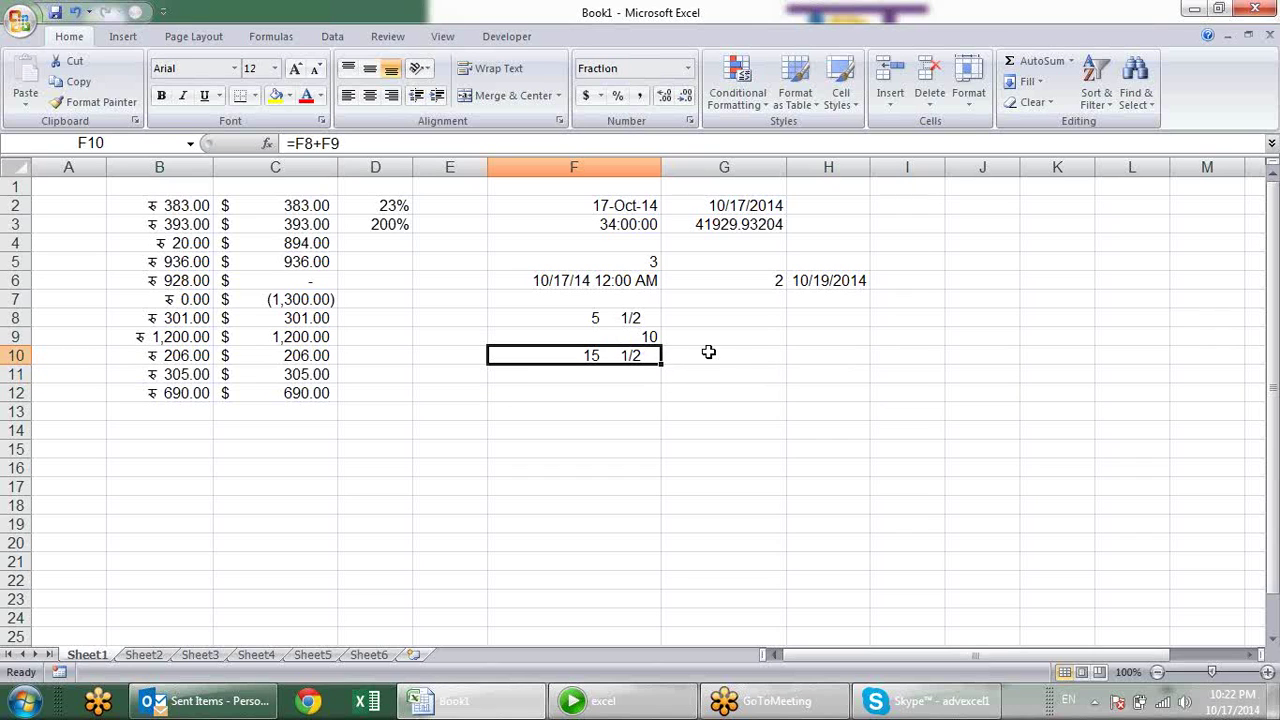
# Preview F10 in the Scientific and Text formats, then close Format Cells without changes.
pyautogui.click(689, 121)
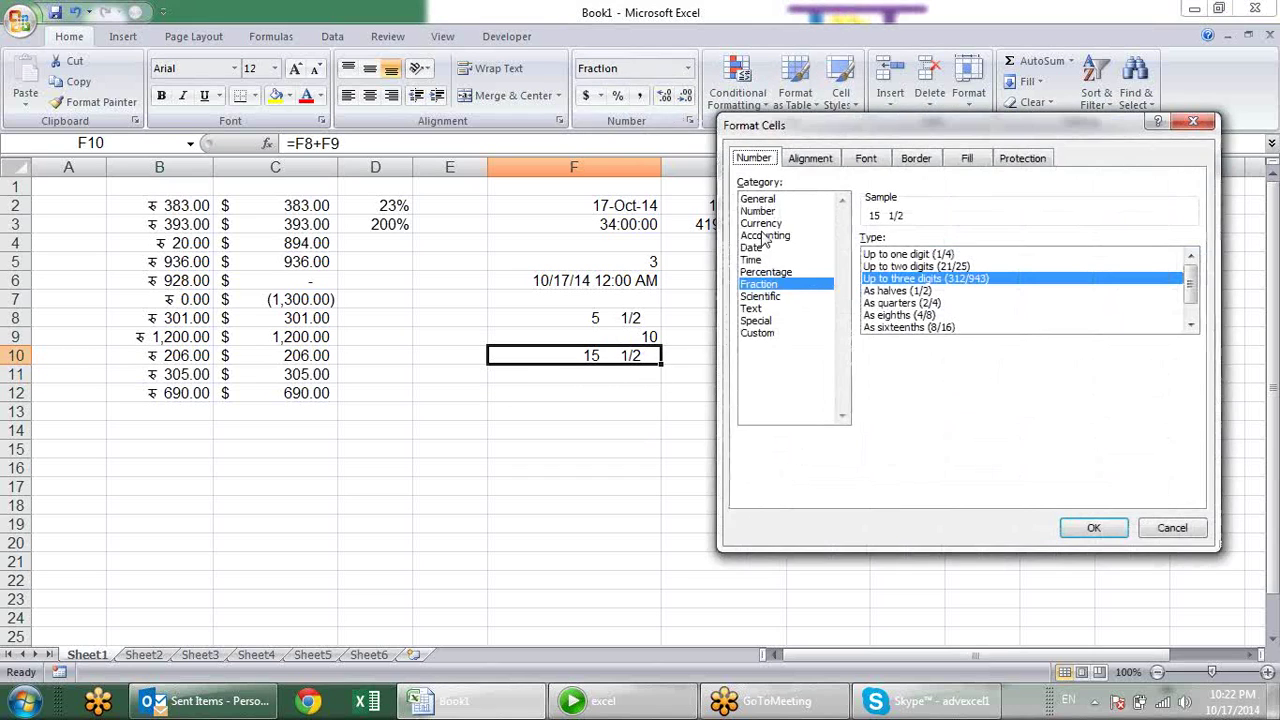
pyautogui.click(770, 297)
pyautogui.click(784, 310)
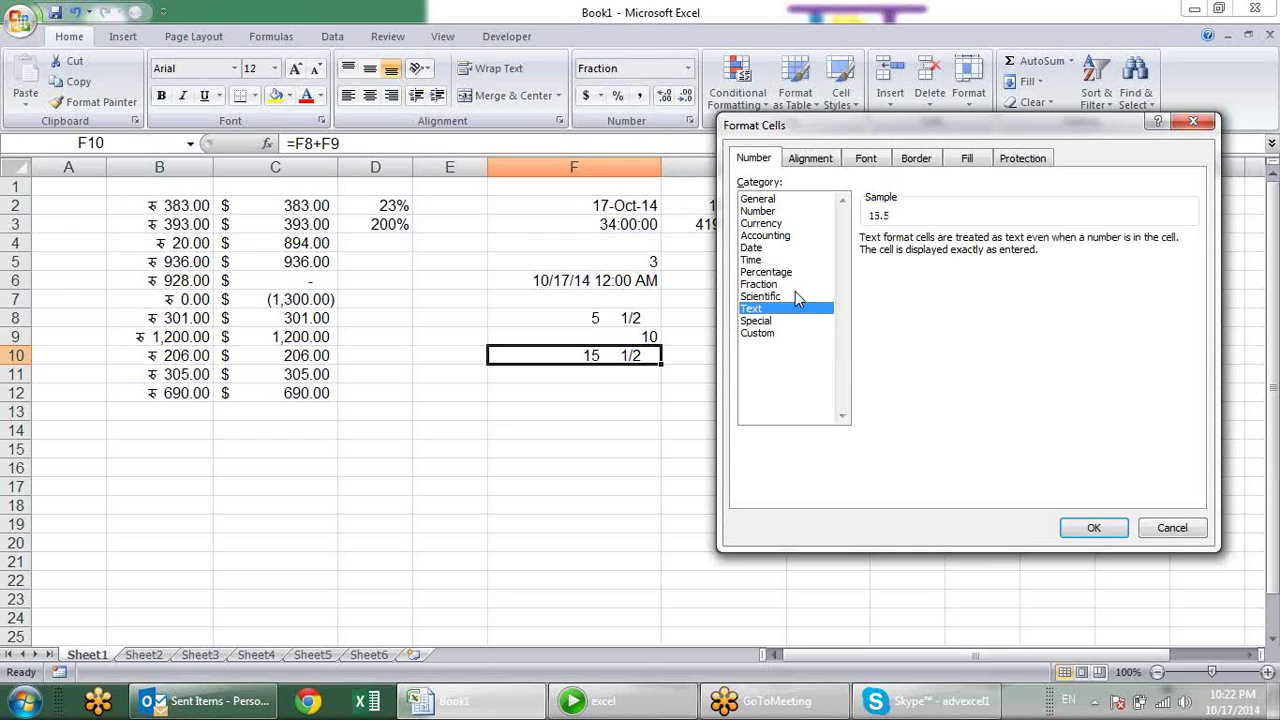
pyautogui.click(1172, 527)
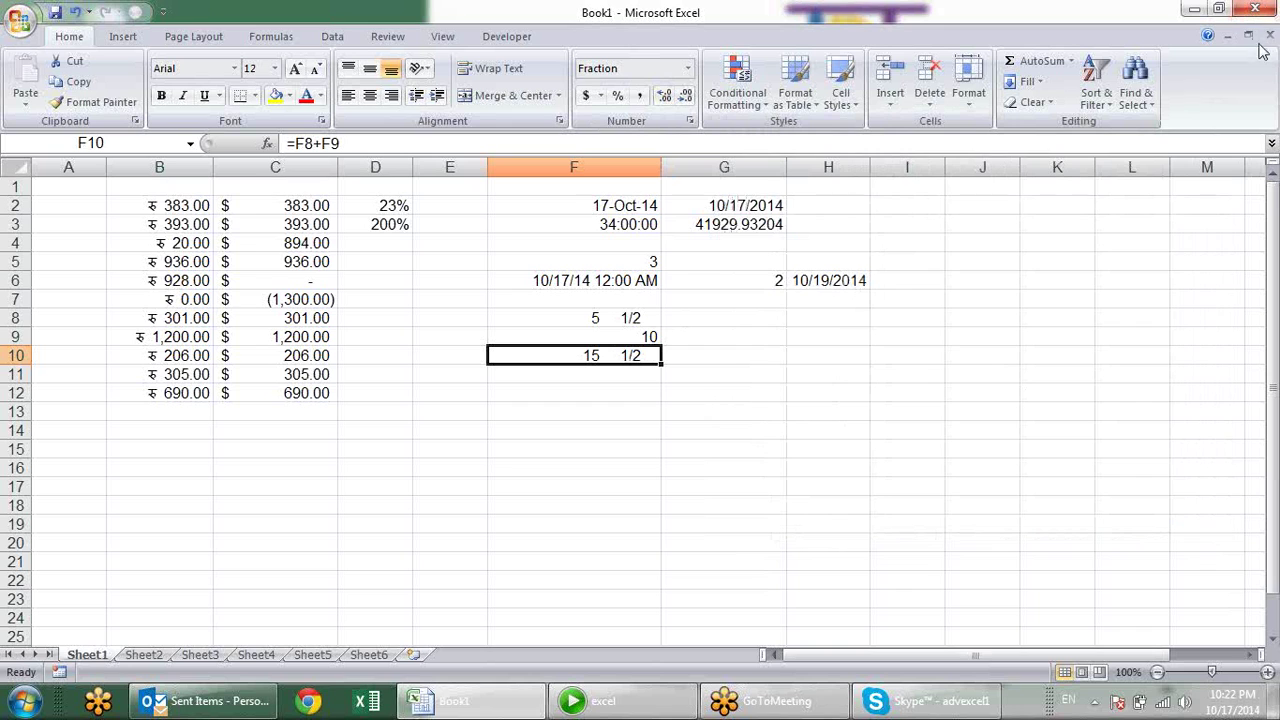
# Apply Scientific format to F10 (1.55E+01), then undo back to the 15 1/2 fraction.
pyautogui.click(689, 121)
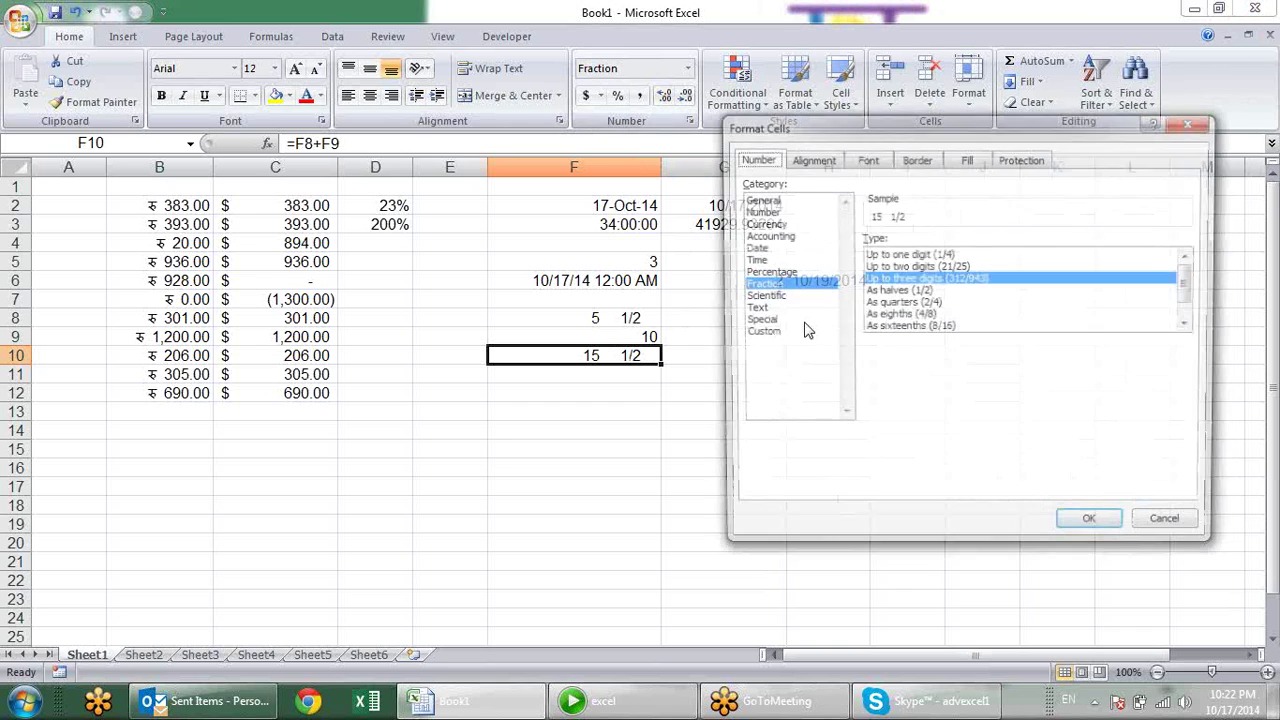
pyautogui.click(760, 296)
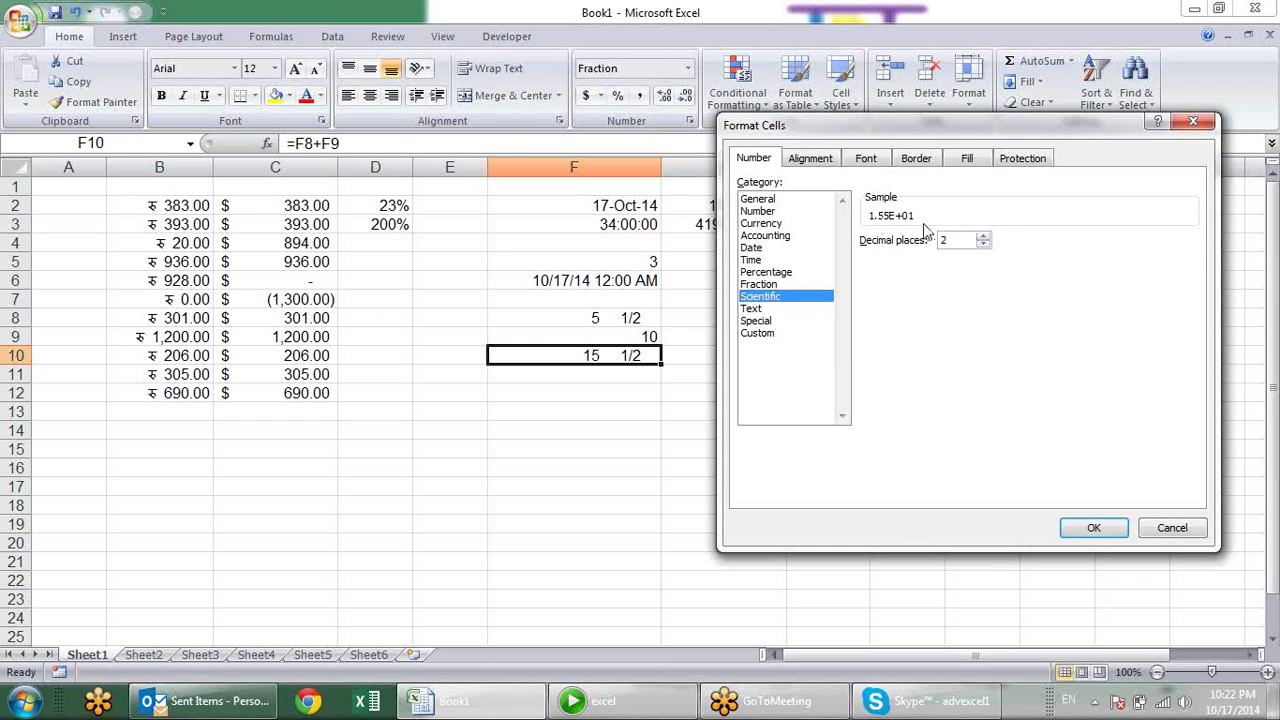
pyautogui.click(1075, 524)
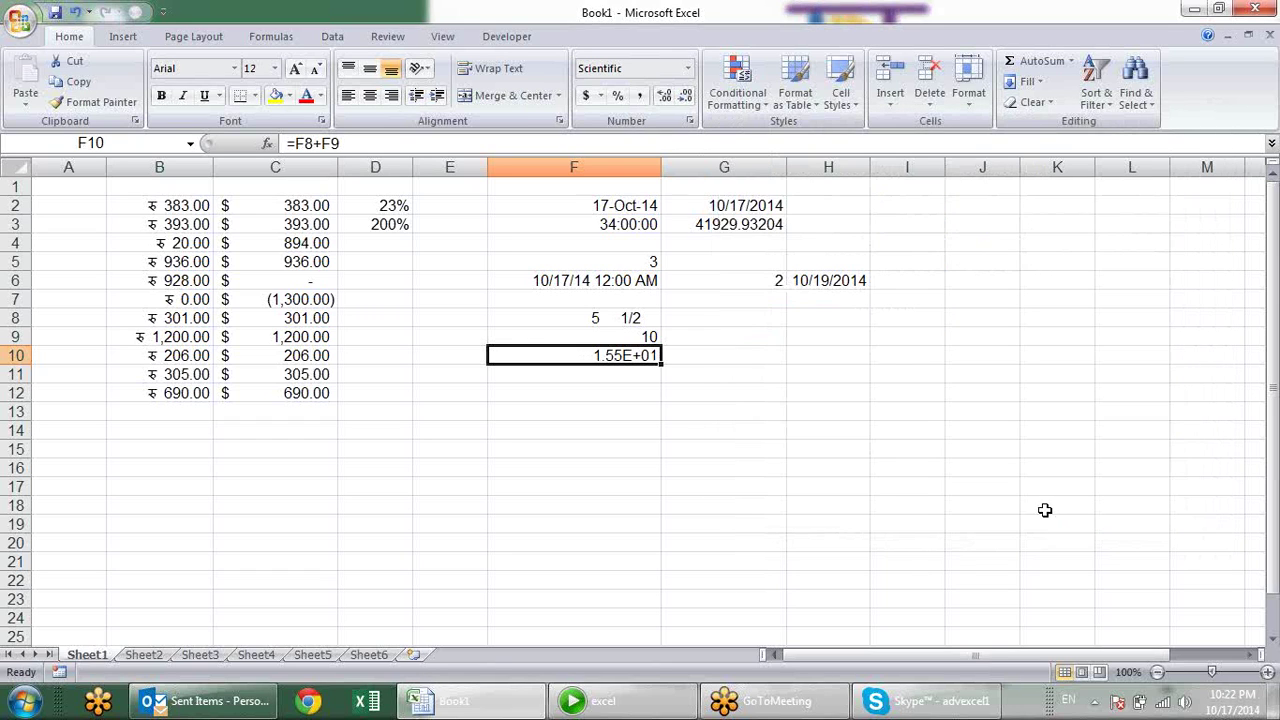
pyautogui.hotkey('ctrl', 'z')
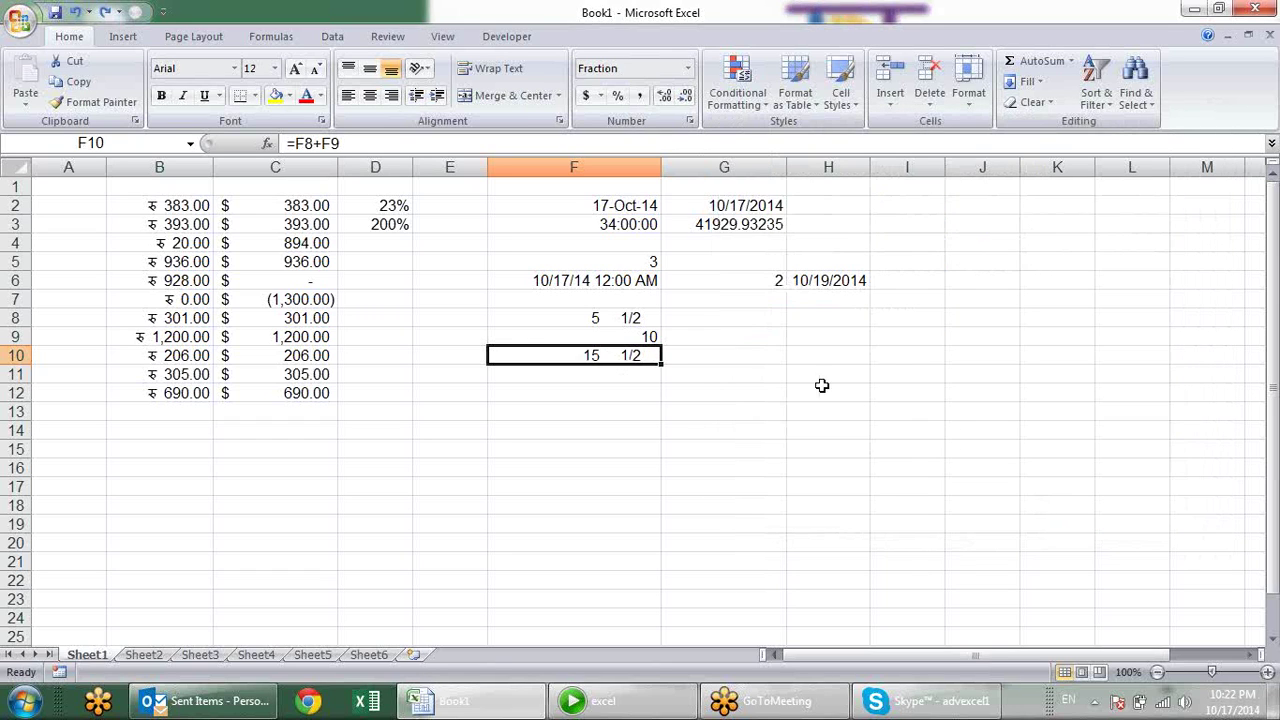
# Apply the Text number format to the empty cell G10.
pyautogui.click(722, 350)
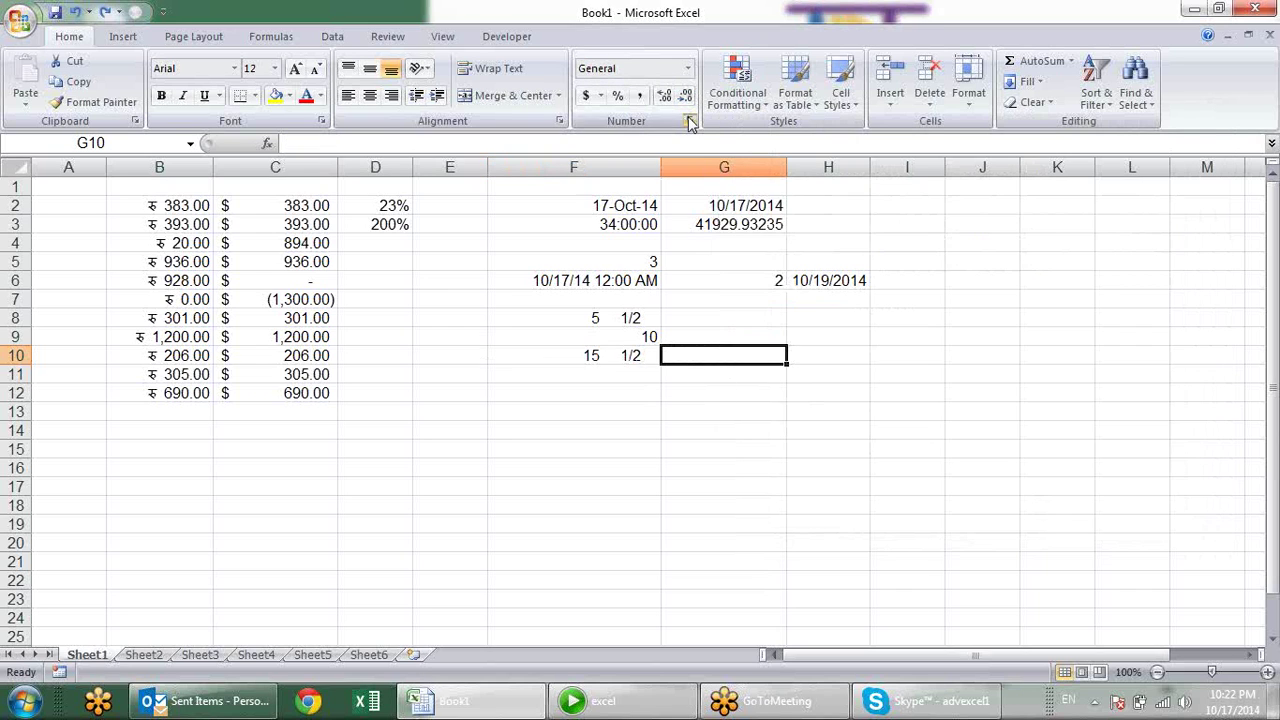
pyautogui.click(689, 120)
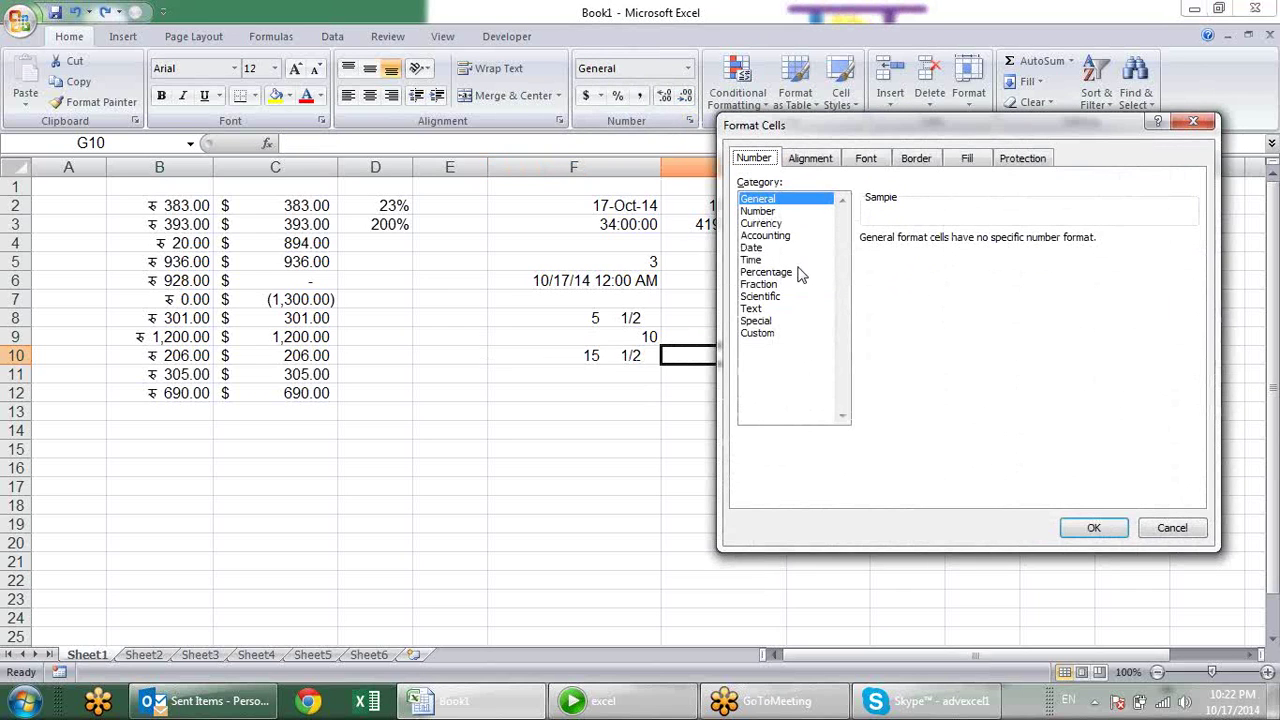
pyautogui.click(786, 310)
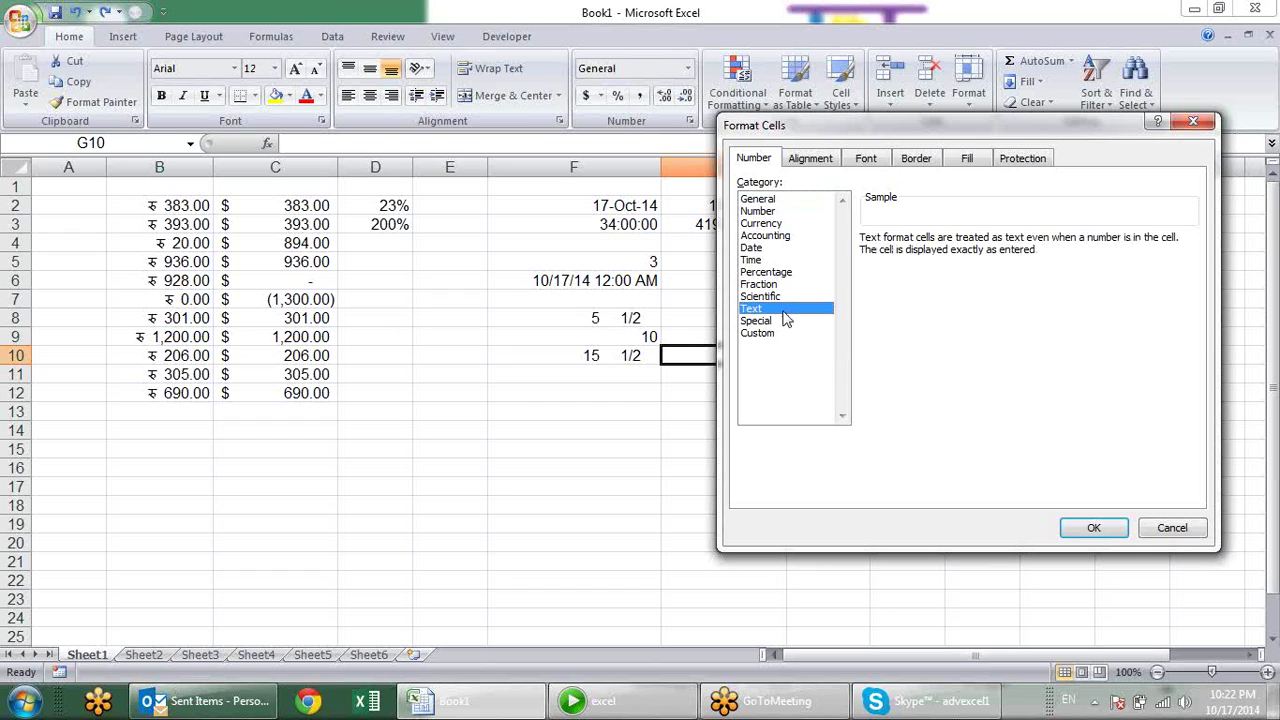
pyautogui.press('Return')
# Check cells E5, E4 and F8 (5.5), ending on the empty cell E8.
pyautogui.click(440, 258)
pyautogui.click(441, 247)
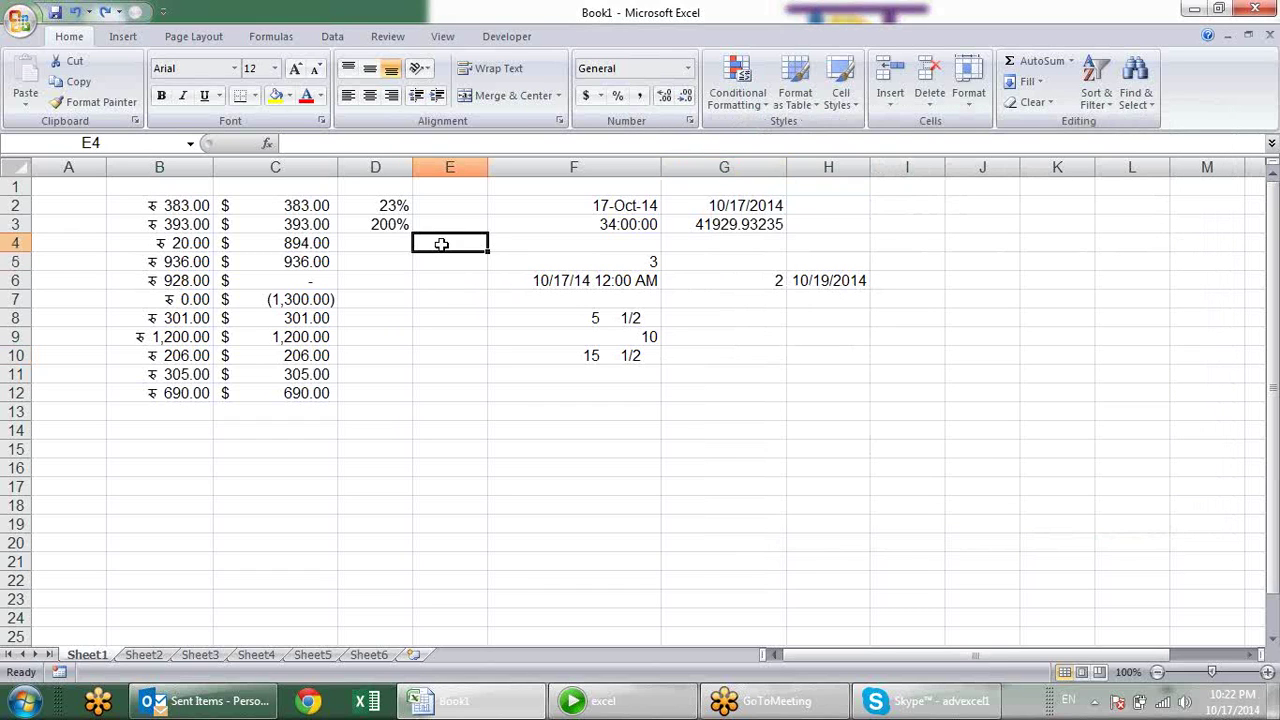
pyautogui.click(637, 323)
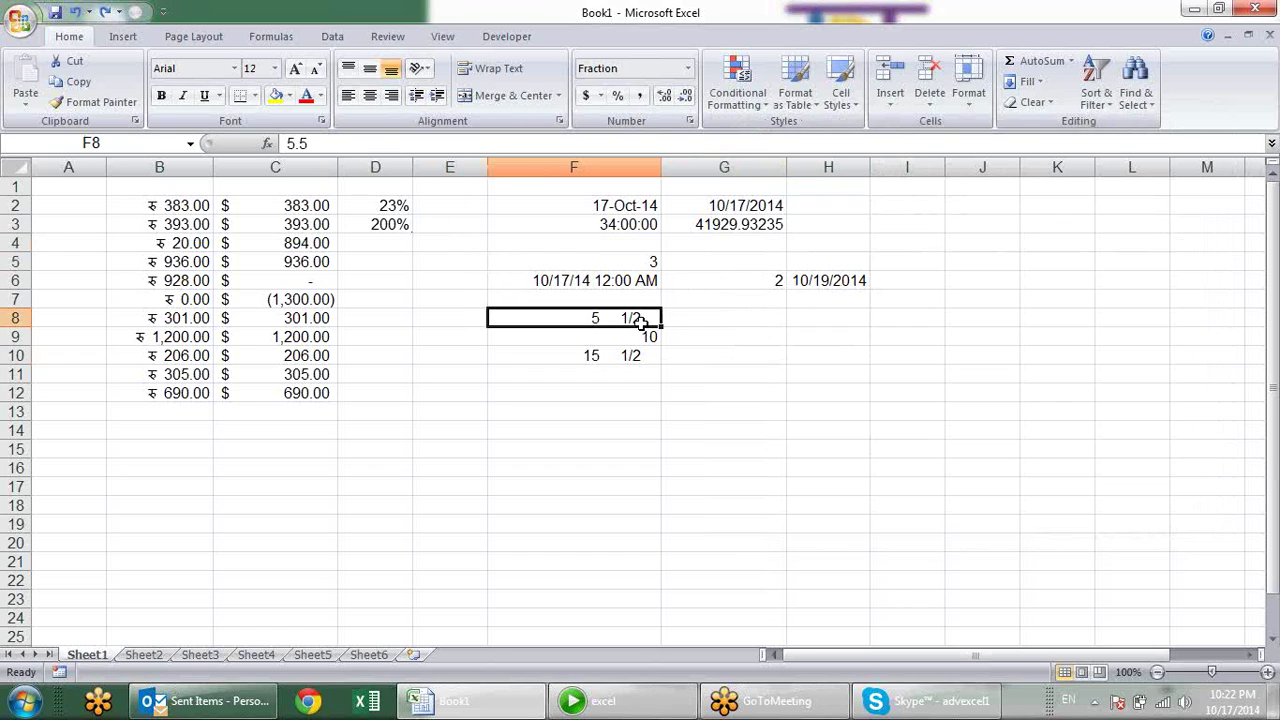
pyautogui.click(458, 320)
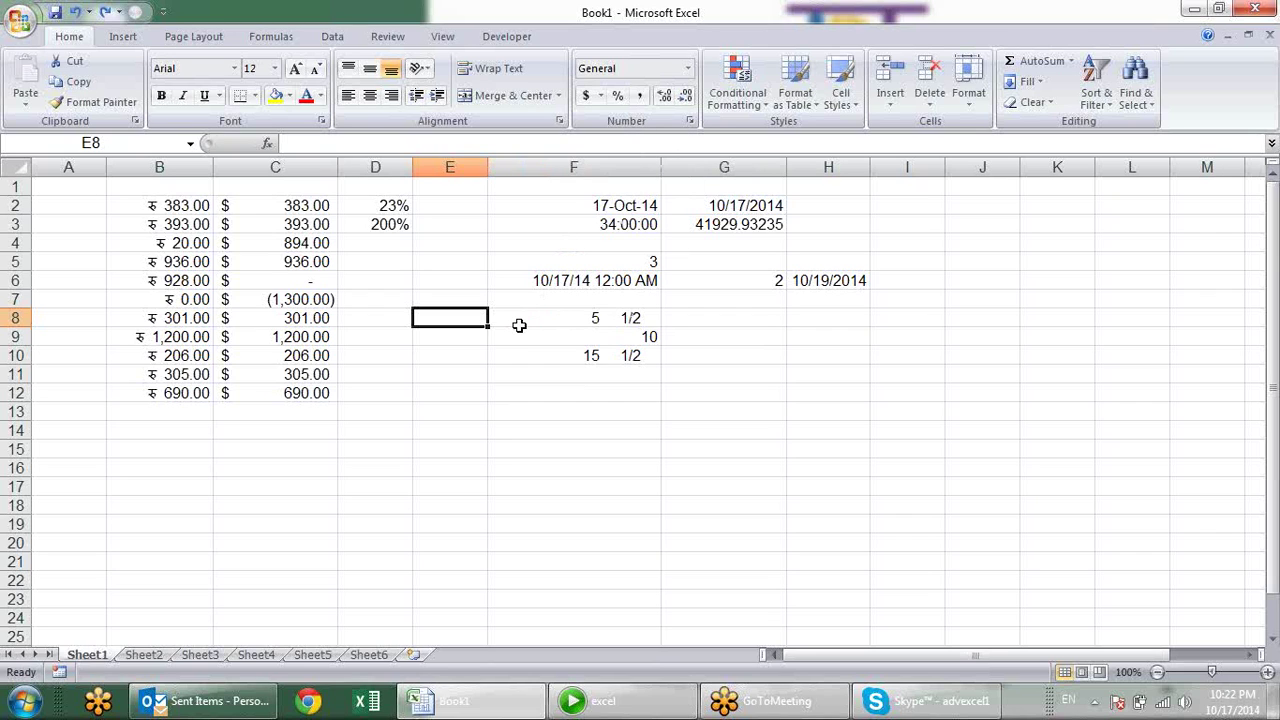
# Enter 2.5 in E8 and apply the Fraction format so it shows 2 1/2.
pyautogui.write('2.5')
pyautogui.press('Return')
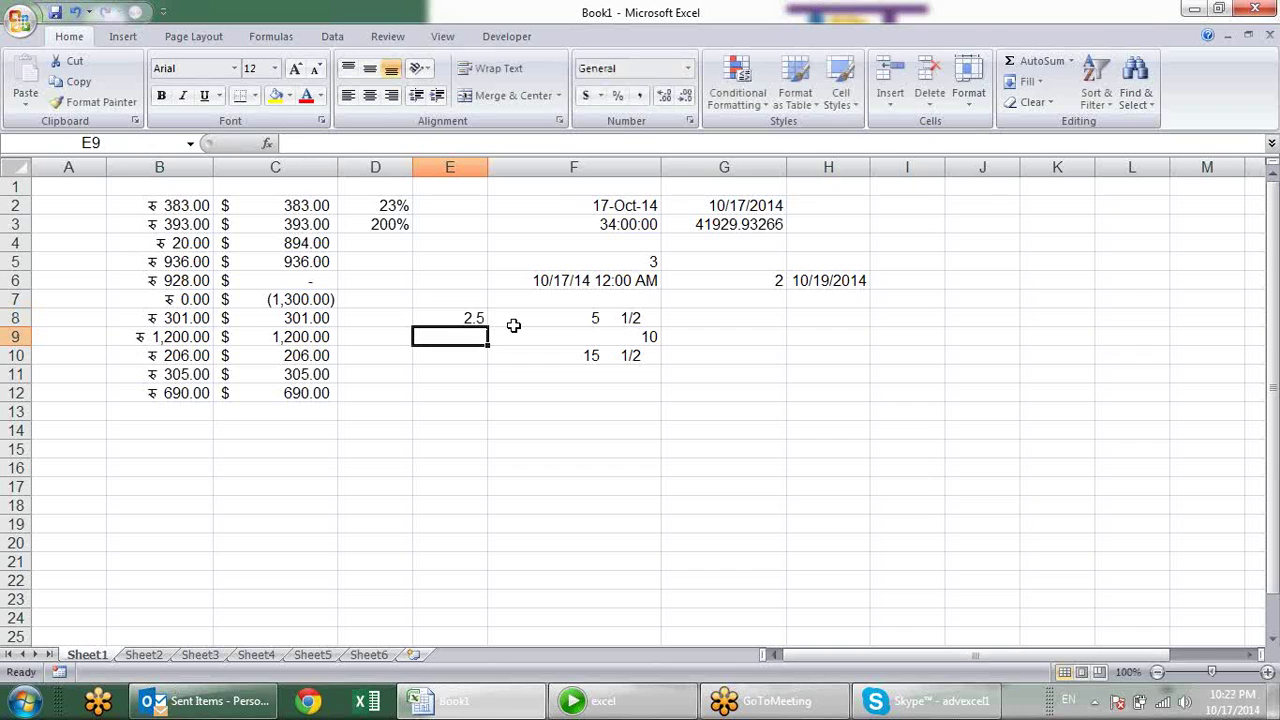
pyautogui.click(462, 318)
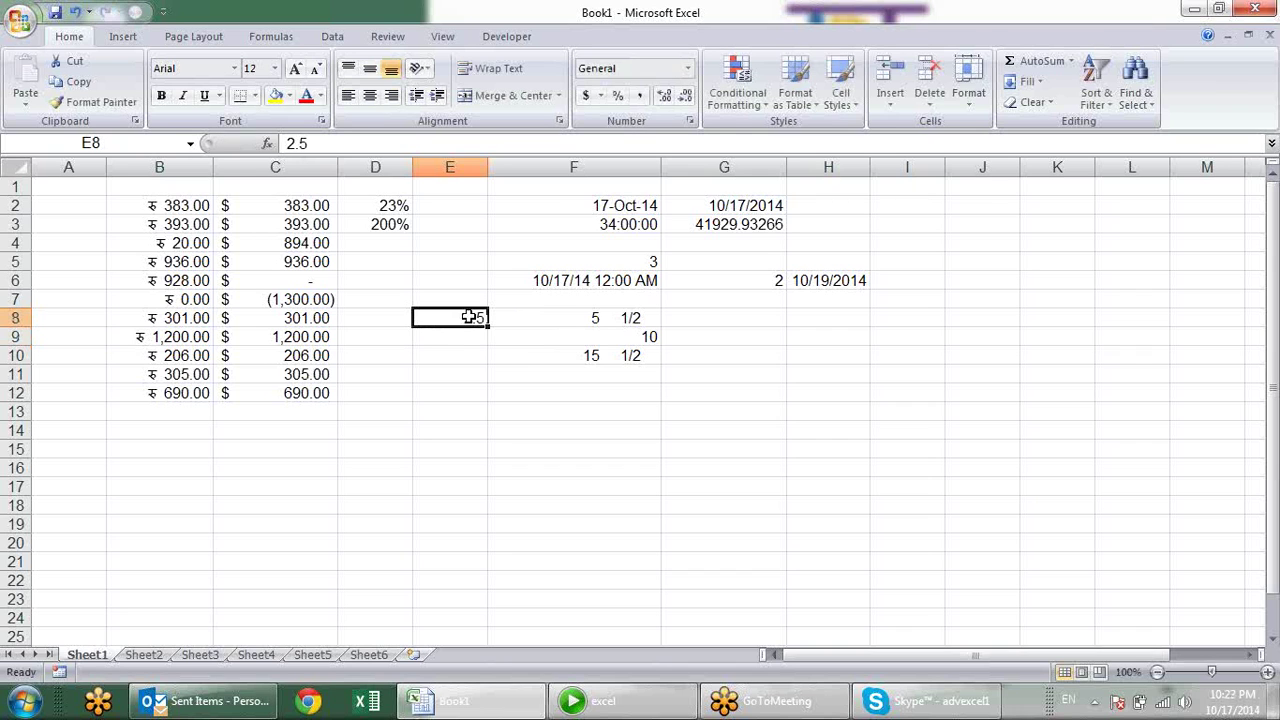
pyautogui.click(689, 121)
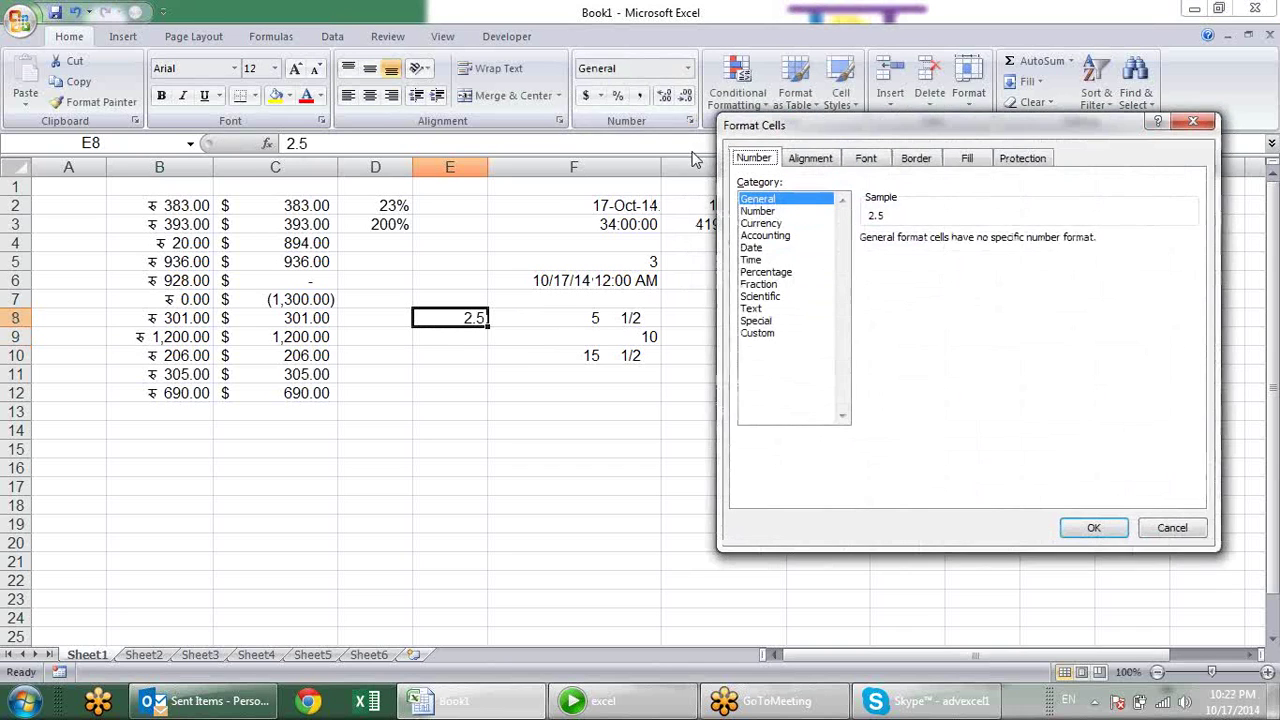
pyautogui.click(790, 296)
pyautogui.click(790, 284)
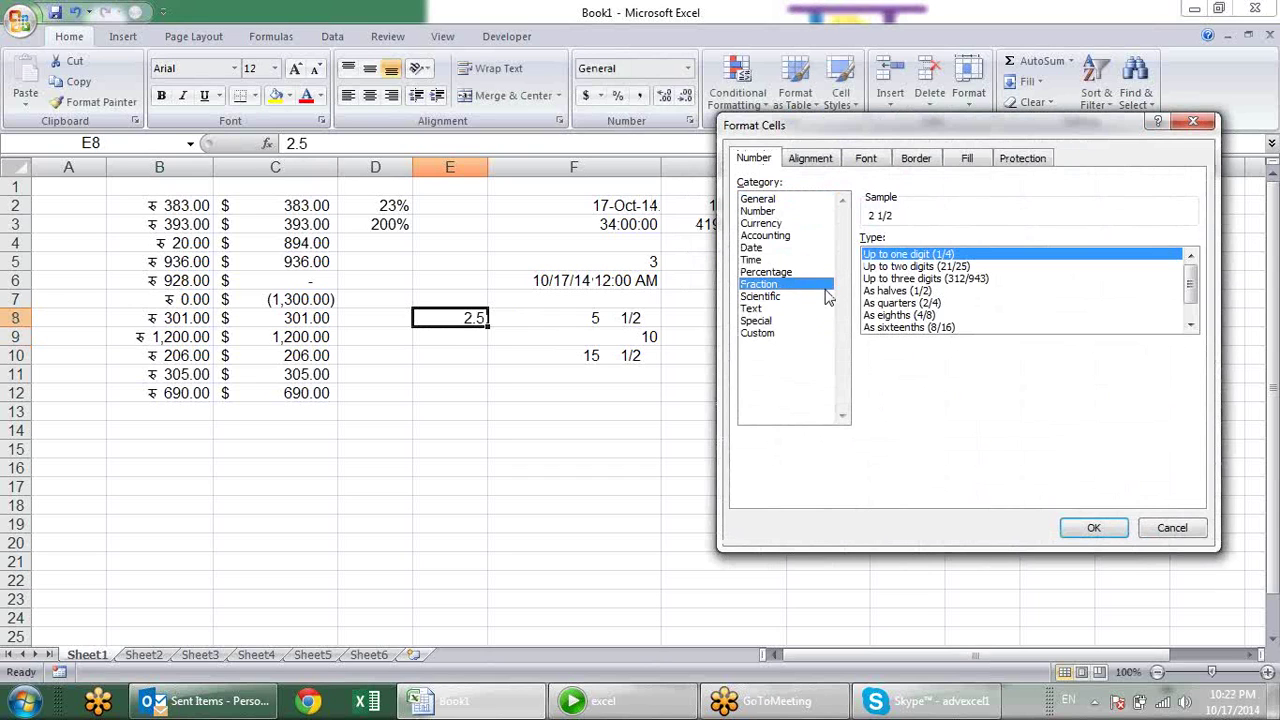
pyautogui.click(1096, 528)
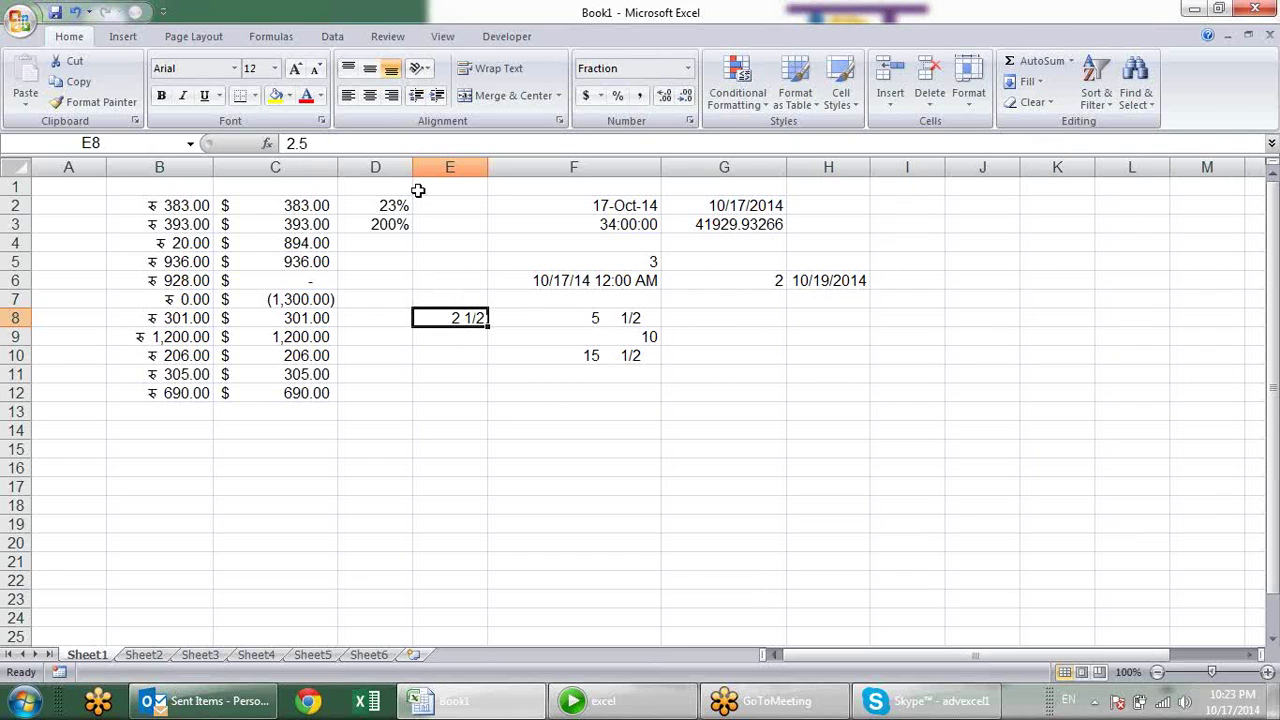
# Preview E8 in Scientific and Text formats, then close Format Cells without changes.
pyautogui.click(689, 121)
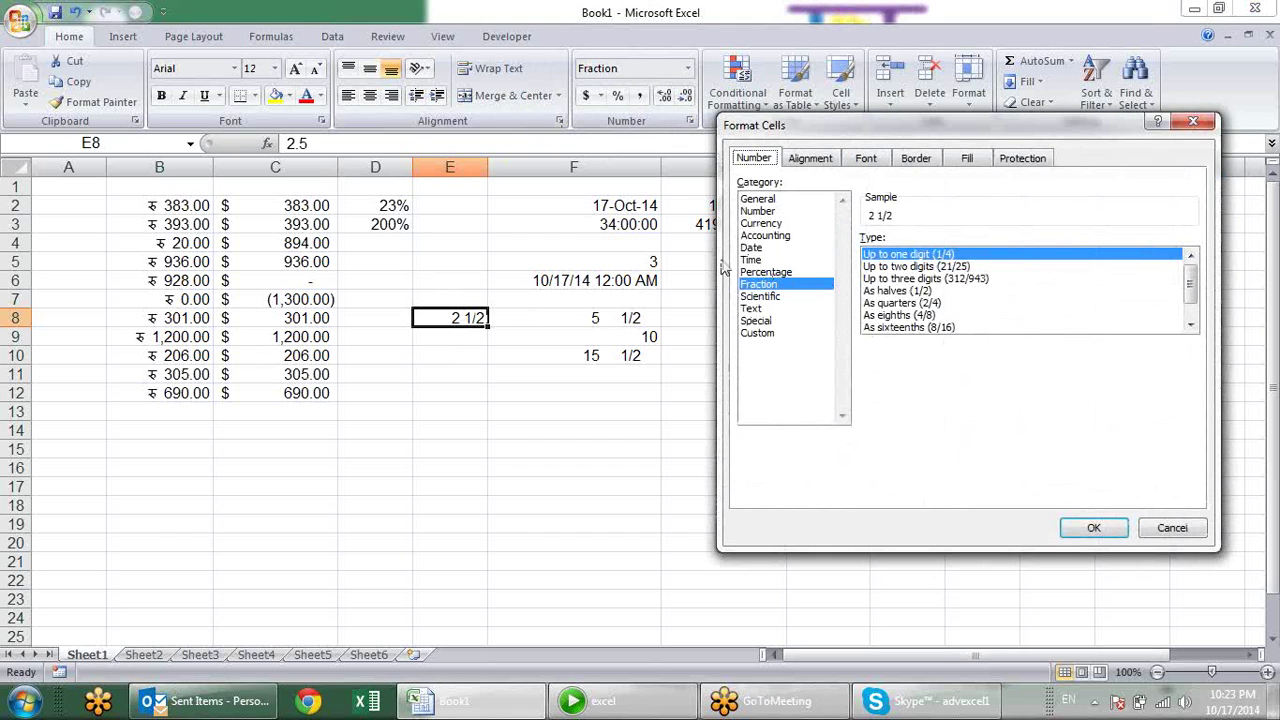
pyautogui.click(773, 298)
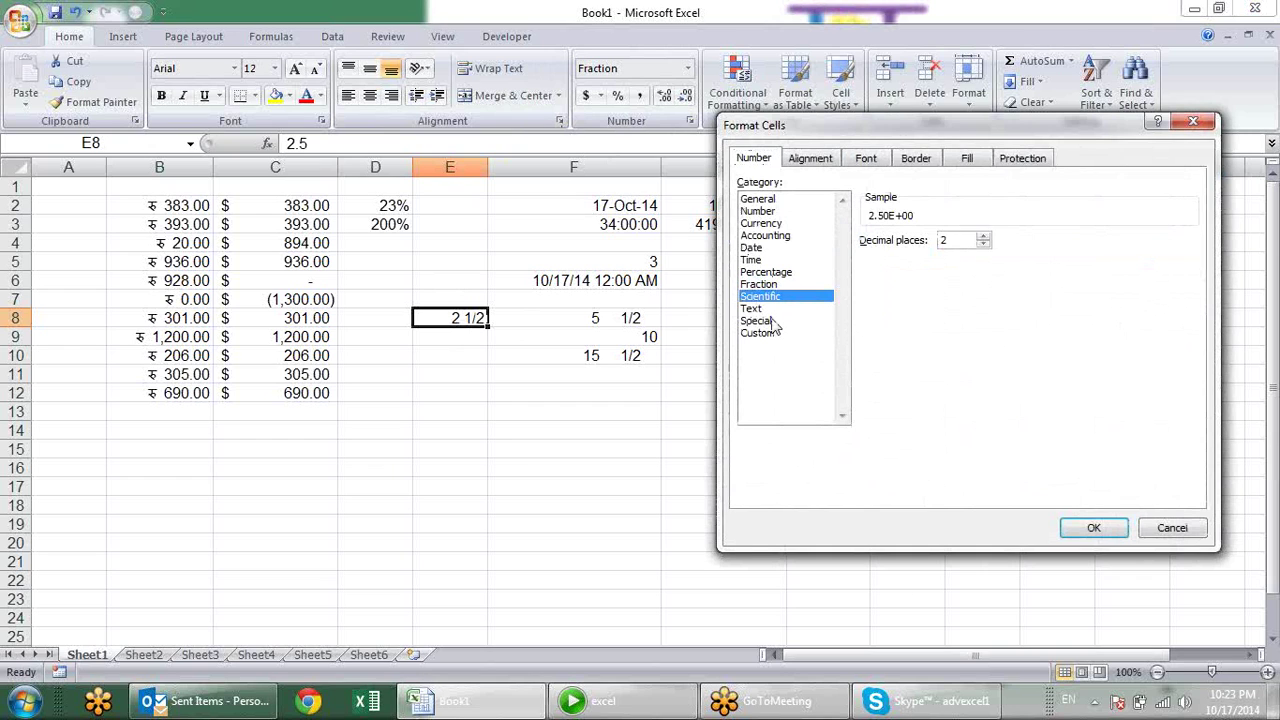
pyautogui.click(757, 310)
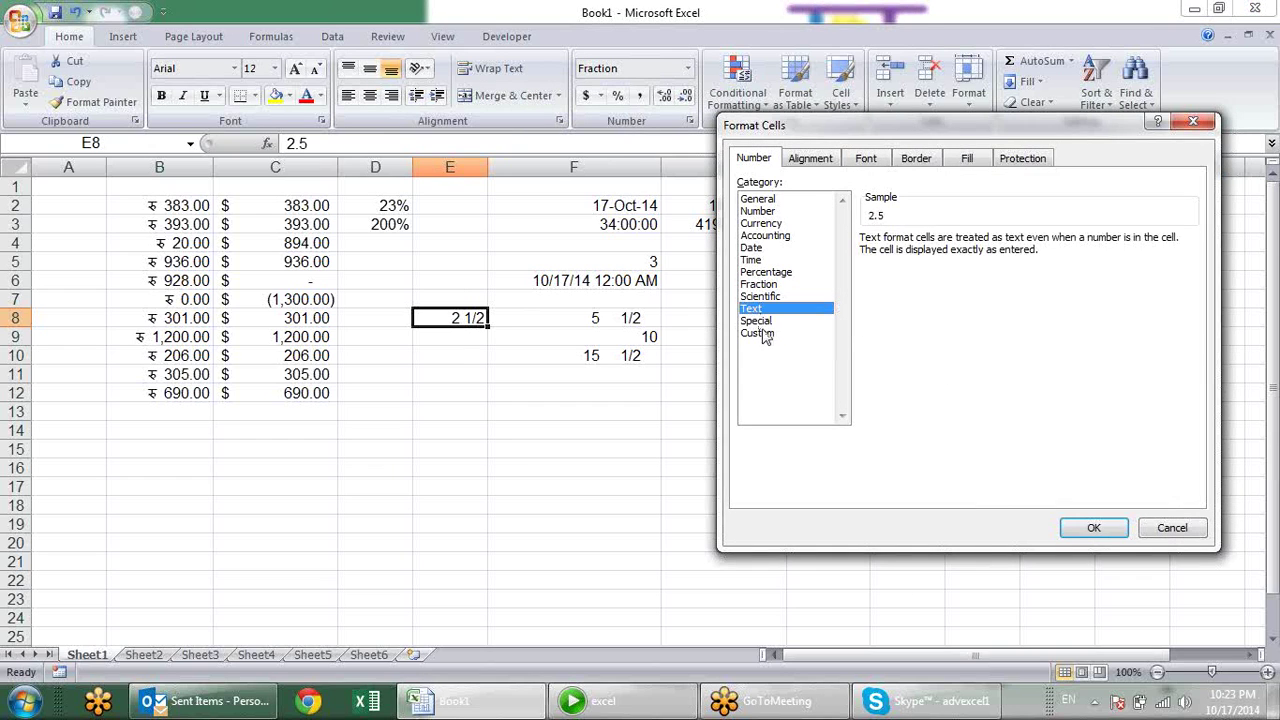
pyautogui.press('Escape')
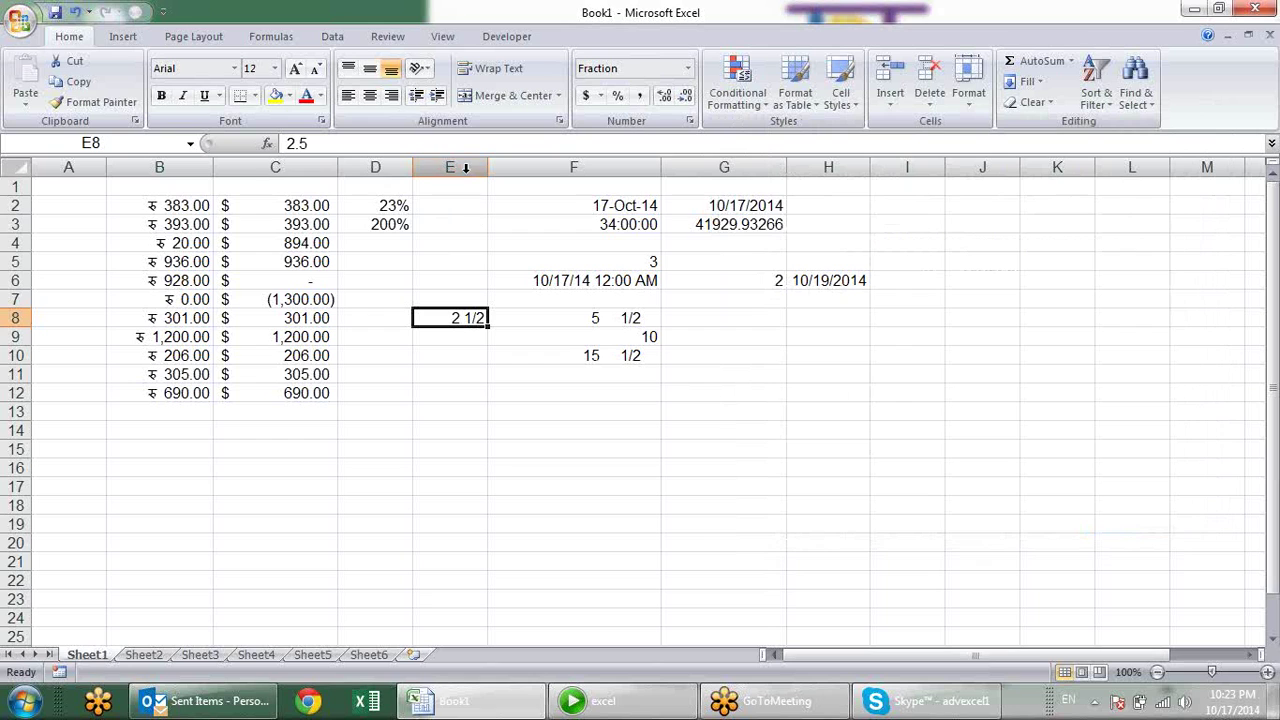
pyautogui.click(466, 167)
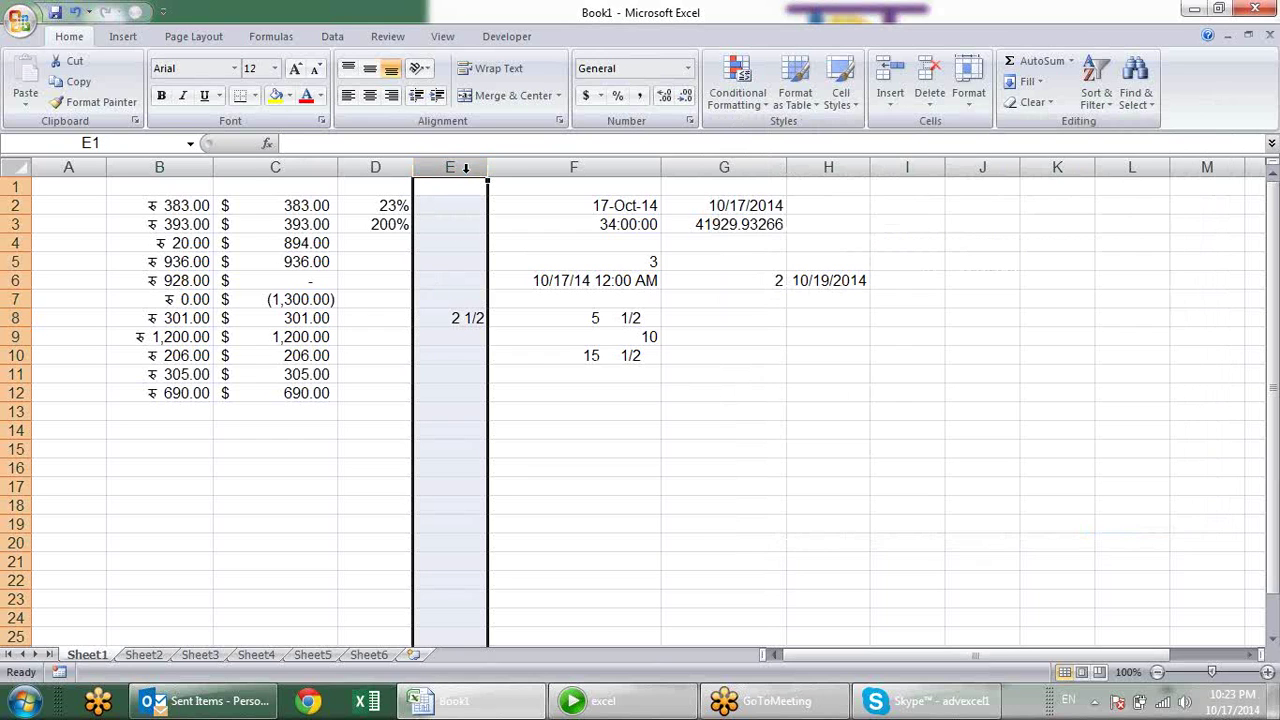
# Reset column E to General, clear its contents, and widen the column.
pyautogui.click(688, 68)
pyautogui.click(664, 100)
pyautogui.press('Delete')
pyautogui.click(490, 227)
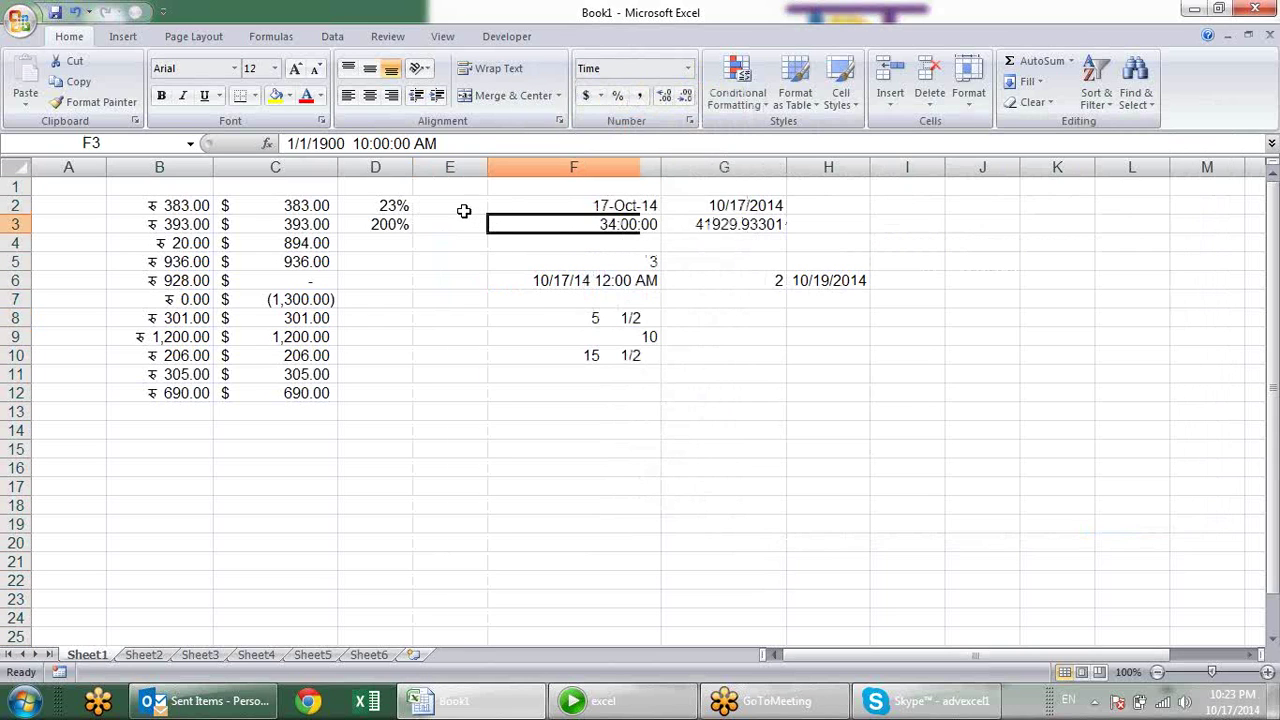
pyautogui.click(465, 207)
pyautogui.moveTo(490, 164); pyautogui.dragTo(547, 164)
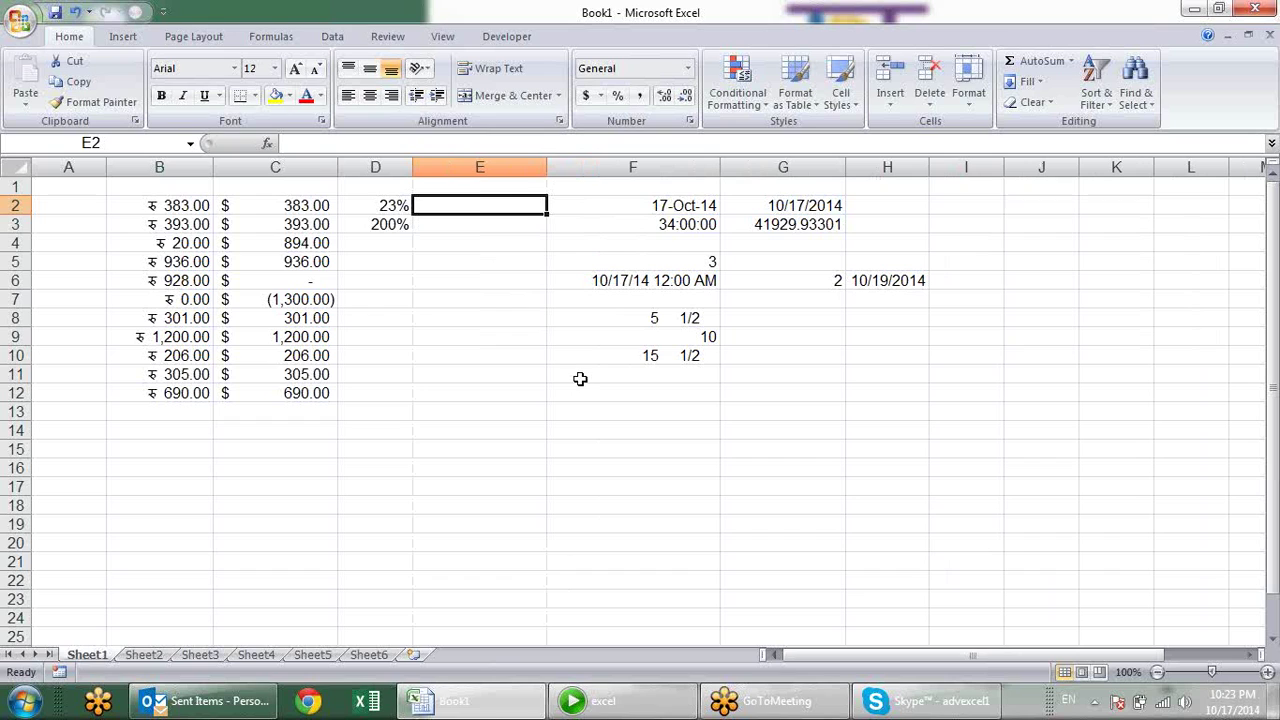
# Enter '002365 in E2 and 023569 in E3 as text, keeping leading zeros.
pyautogui.write('00')
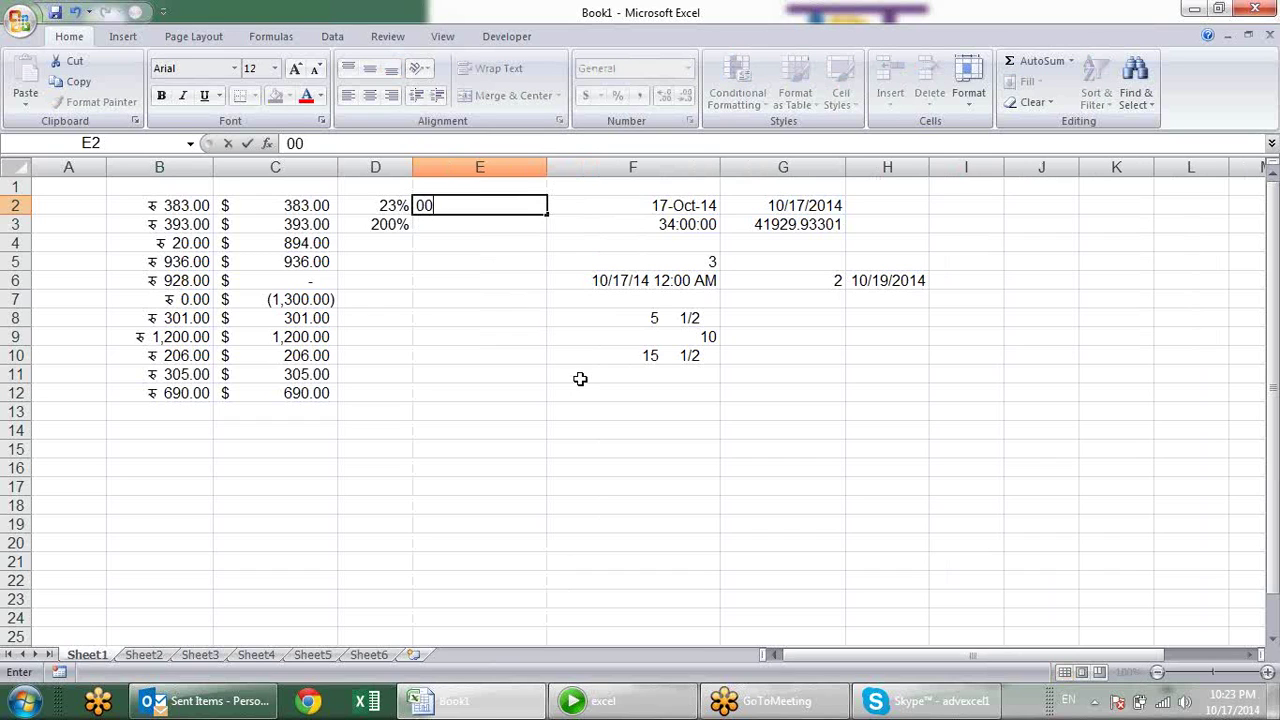
pyautogui.write('2356')
pyautogui.press('Return')
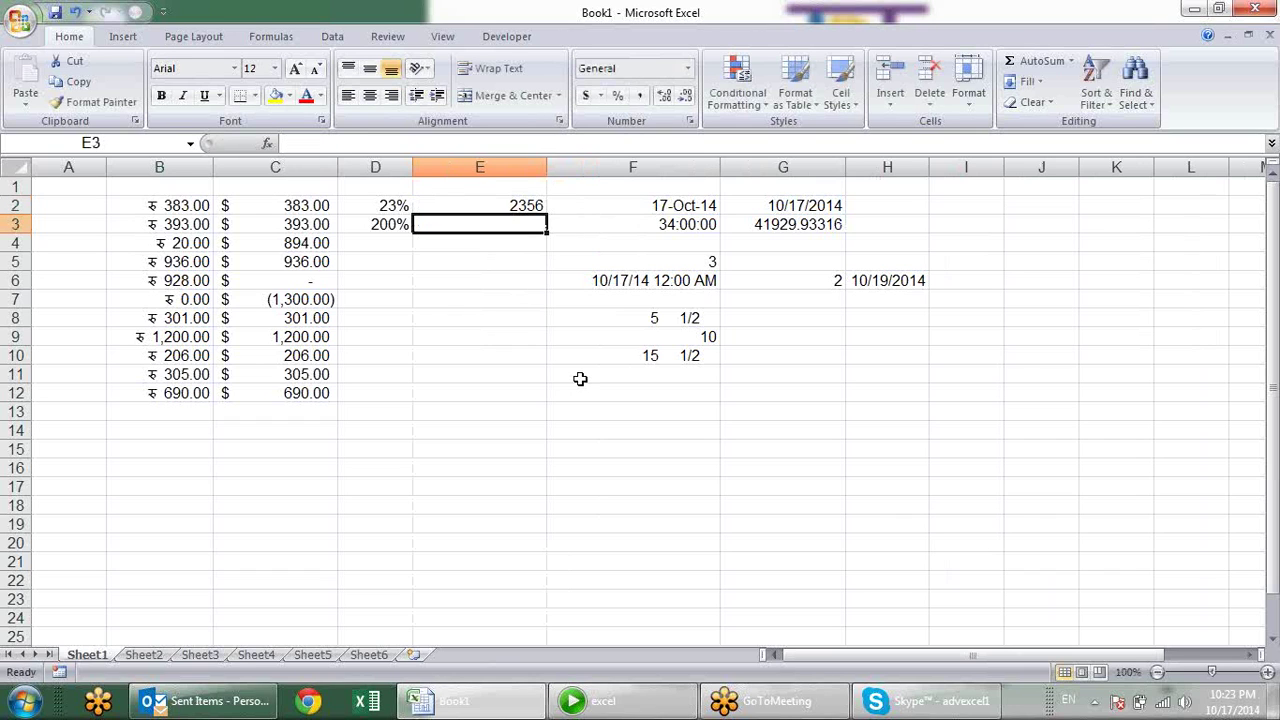
pyautogui.press('Up')
pyautogui.press('Delete')
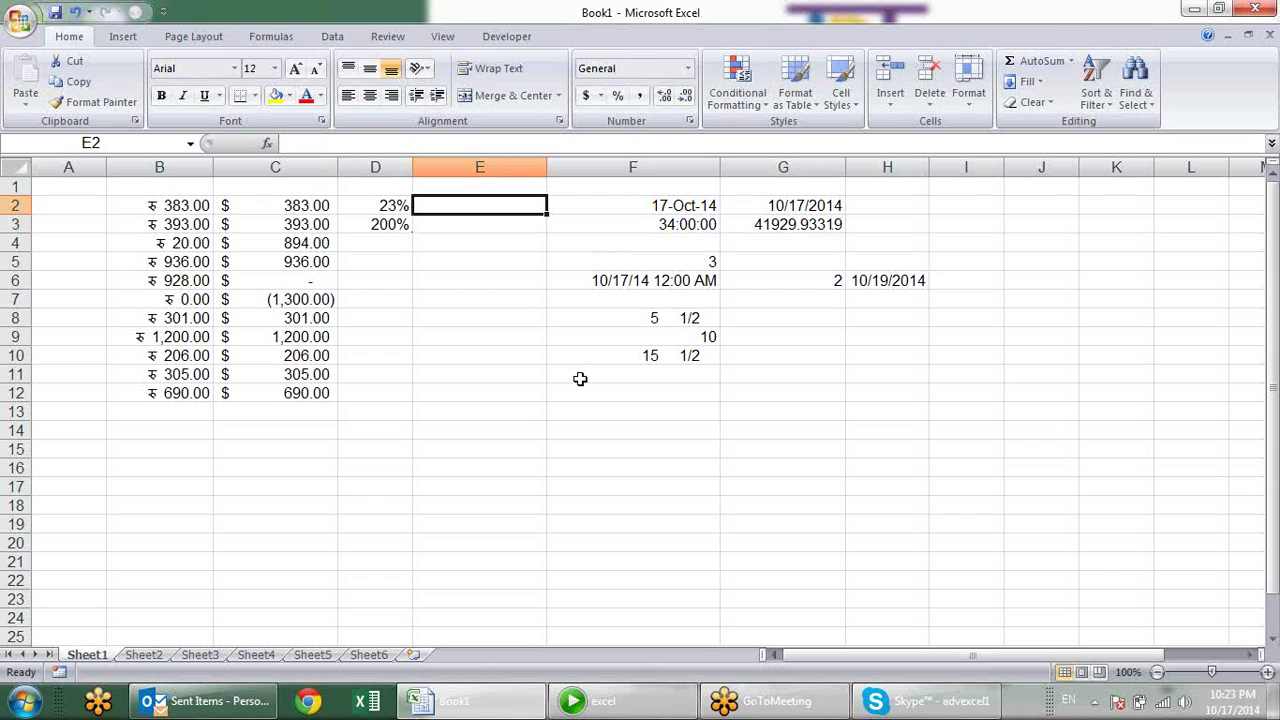
pyautogui.write("'")
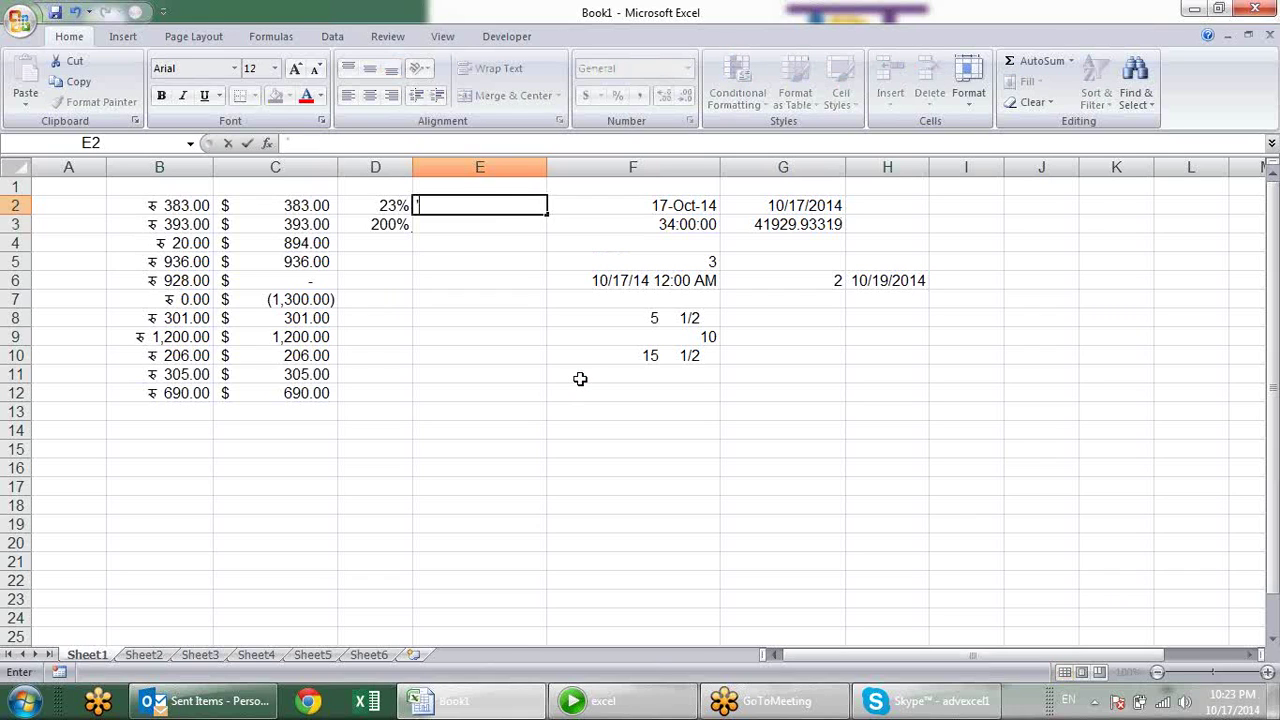
pyautogui.write('002365')
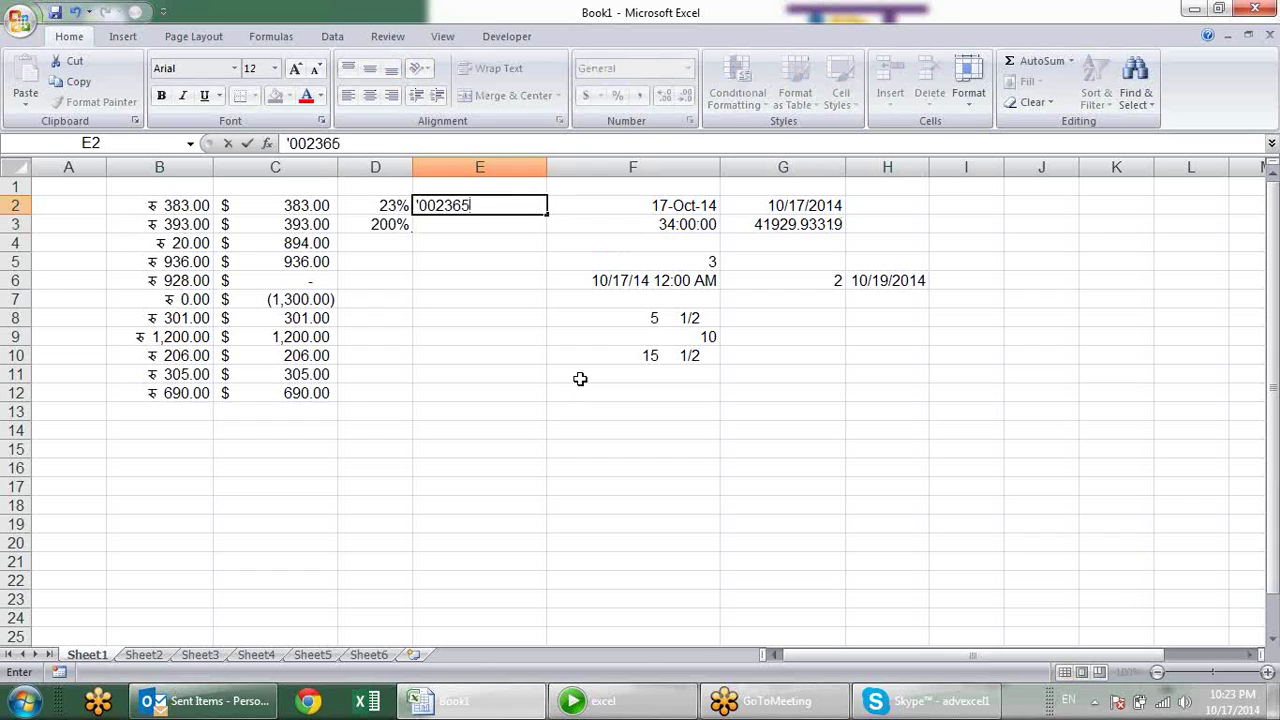
pyautogui.press('Return')
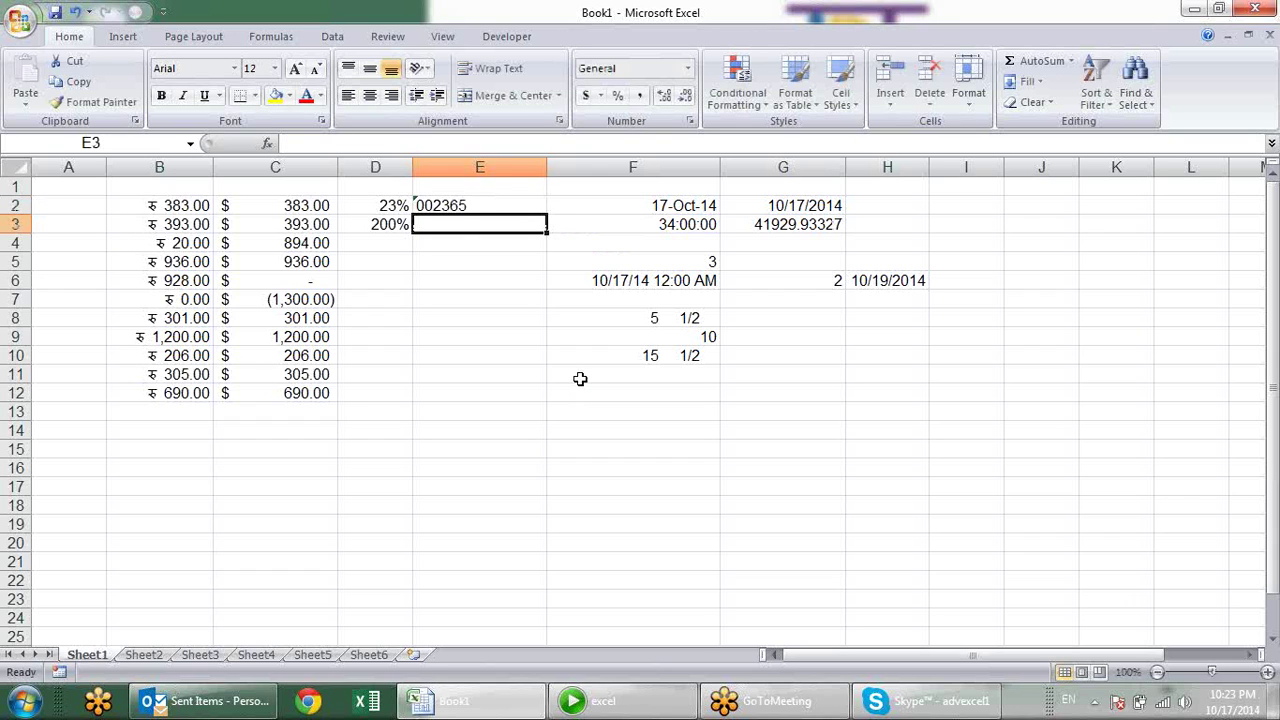
pyautogui.write("'")
pyautogui.write('569')
pyautogui.press('Return')
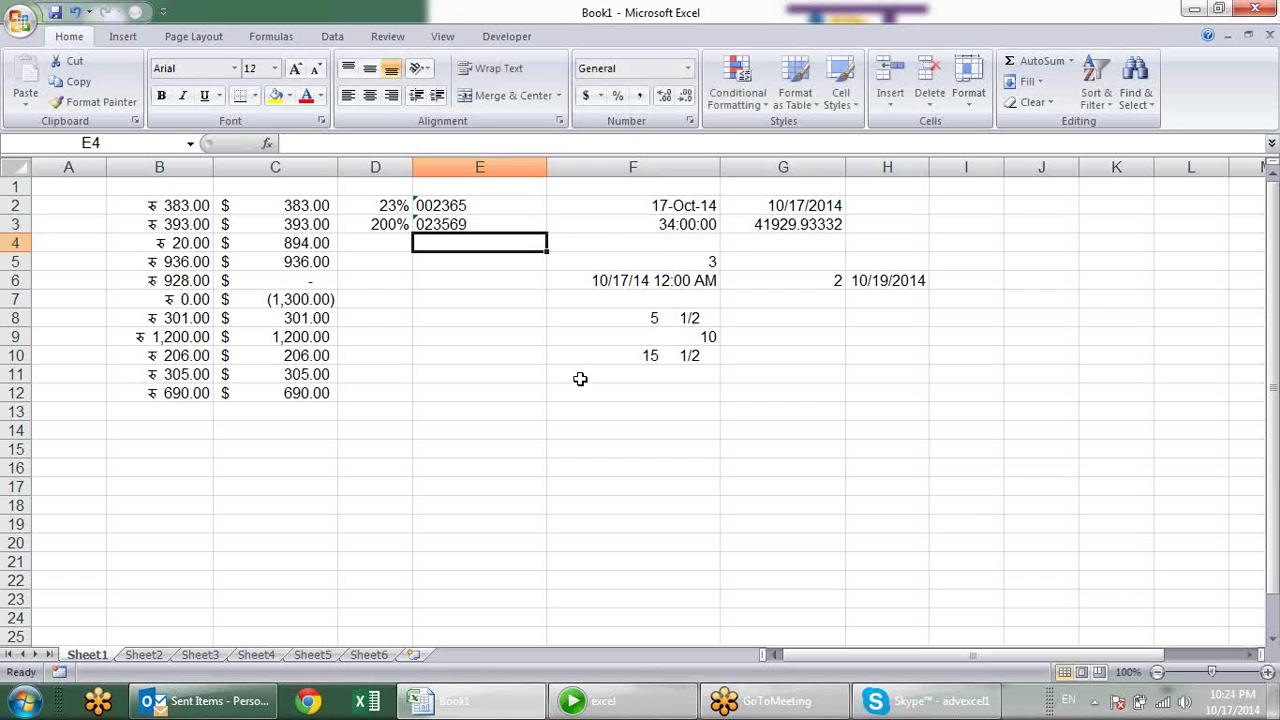
# Clear E2:E21 and apply the Text number format to that range.
pyautogui.moveTo(527, 205); pyautogui.dragTo(540, 568)
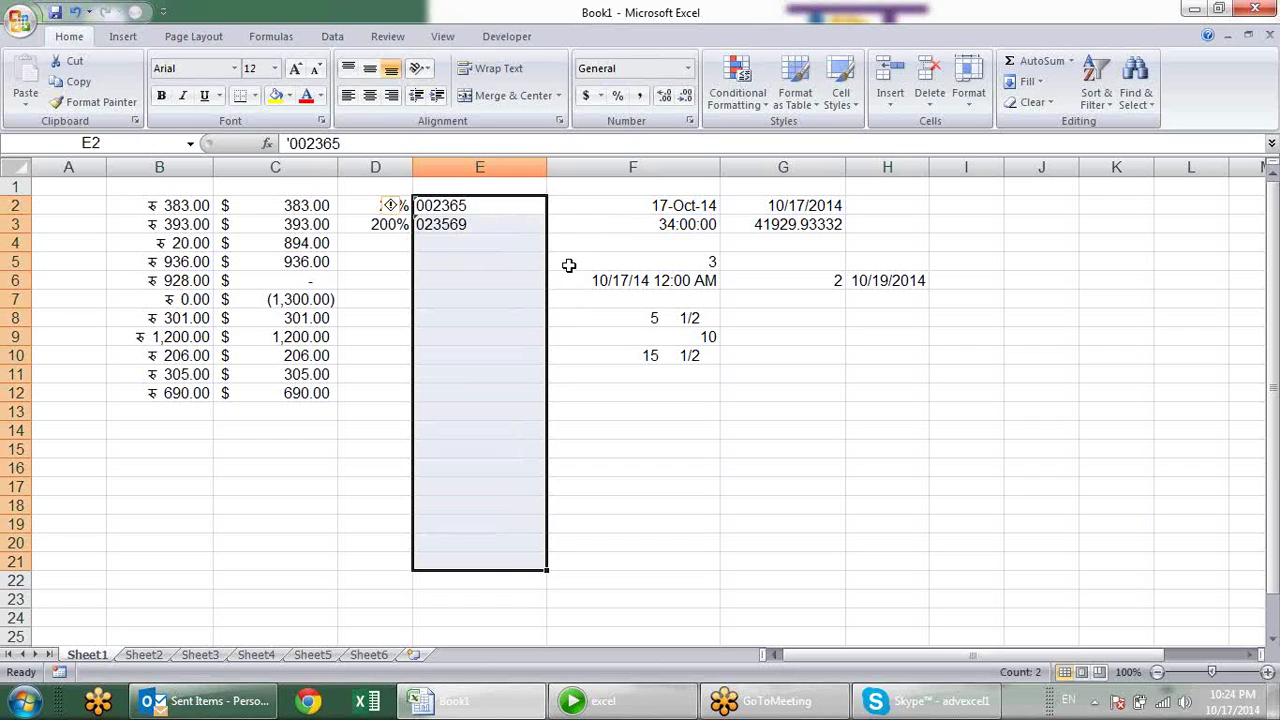
pyautogui.press('Delete')
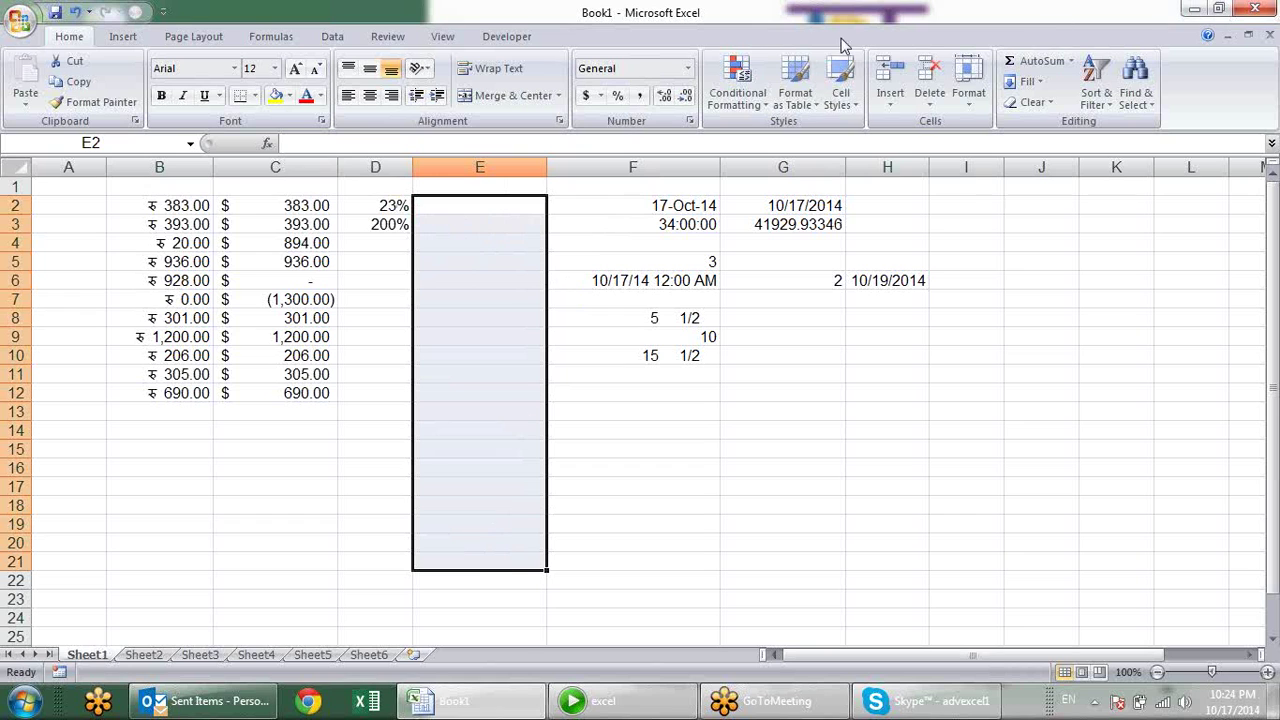
pyautogui.click(687, 68)
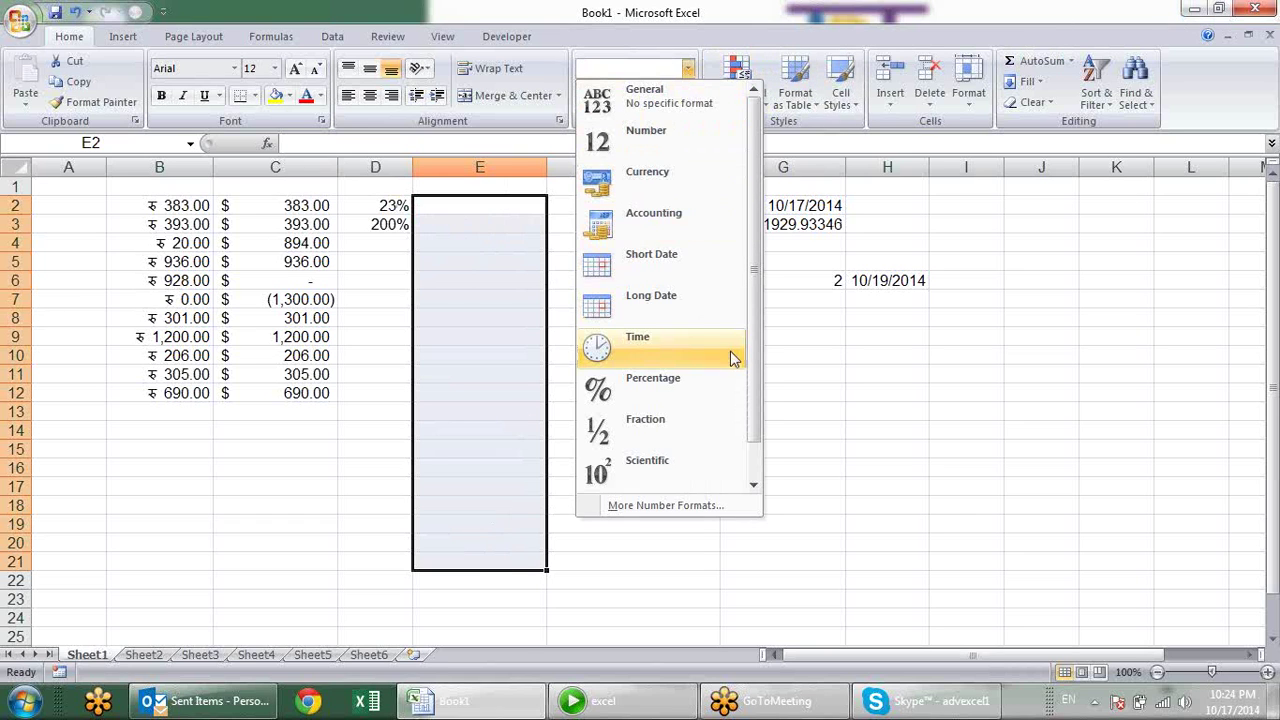
pyautogui.click(766, 136)
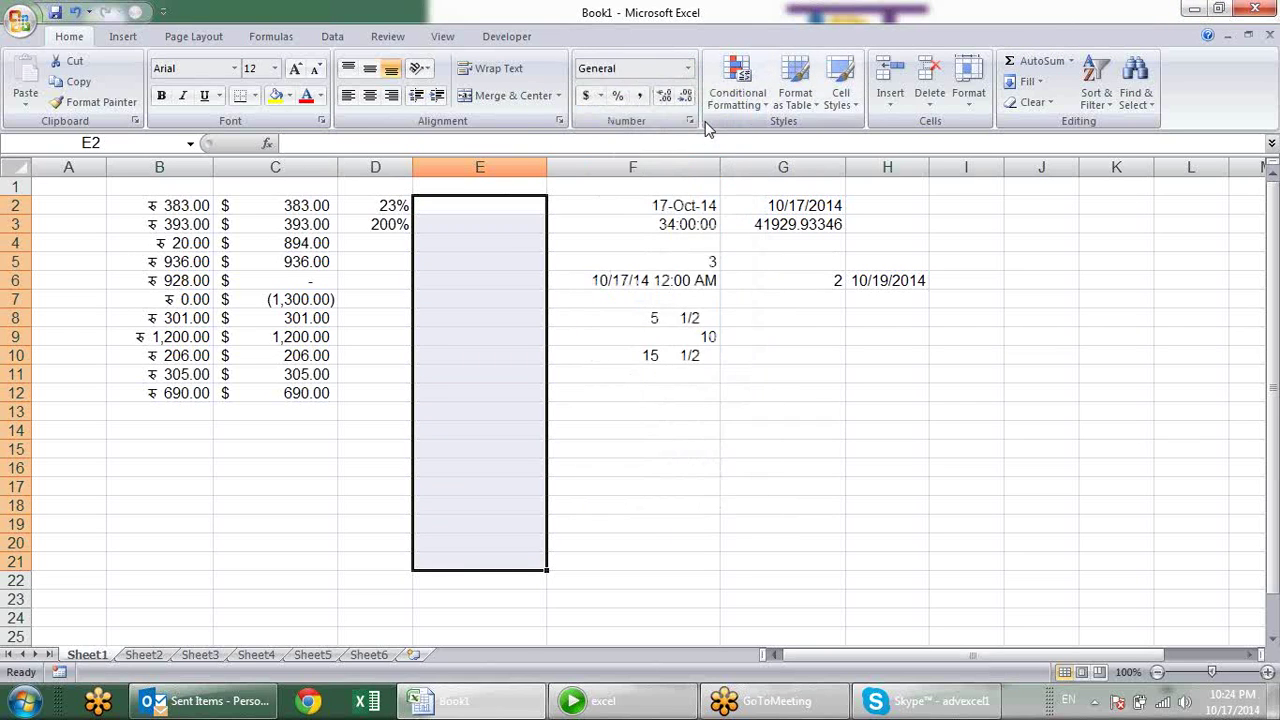
pyautogui.click(689, 121)
pyautogui.click(780, 308)
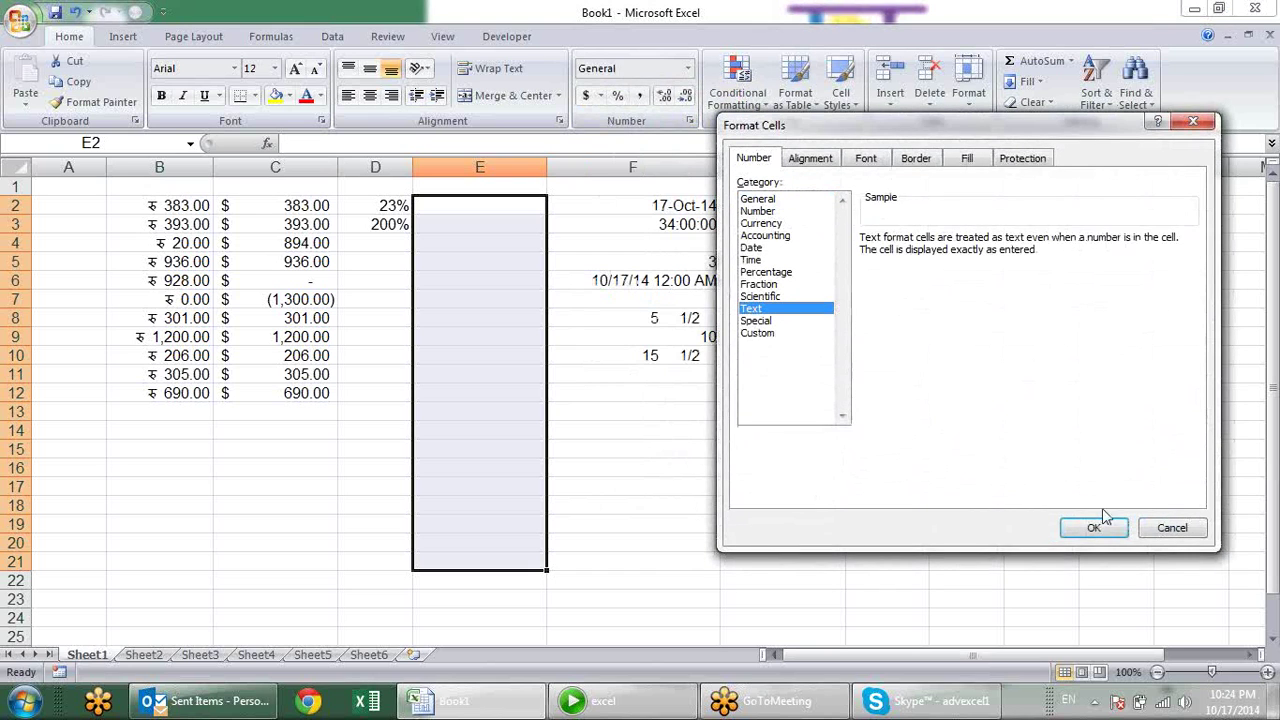
pyautogui.click(1094, 528)
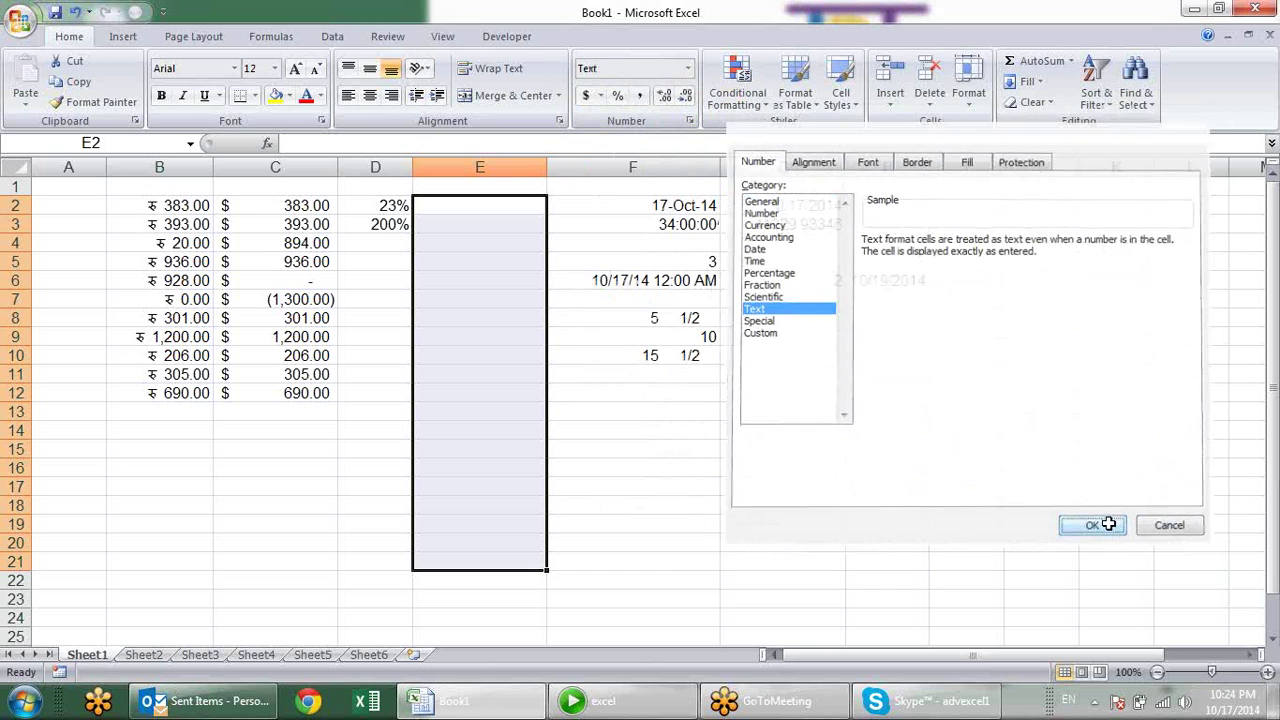
# Enter 000123 in E2 and 0002563 in E3.
pyautogui.click(522, 200)
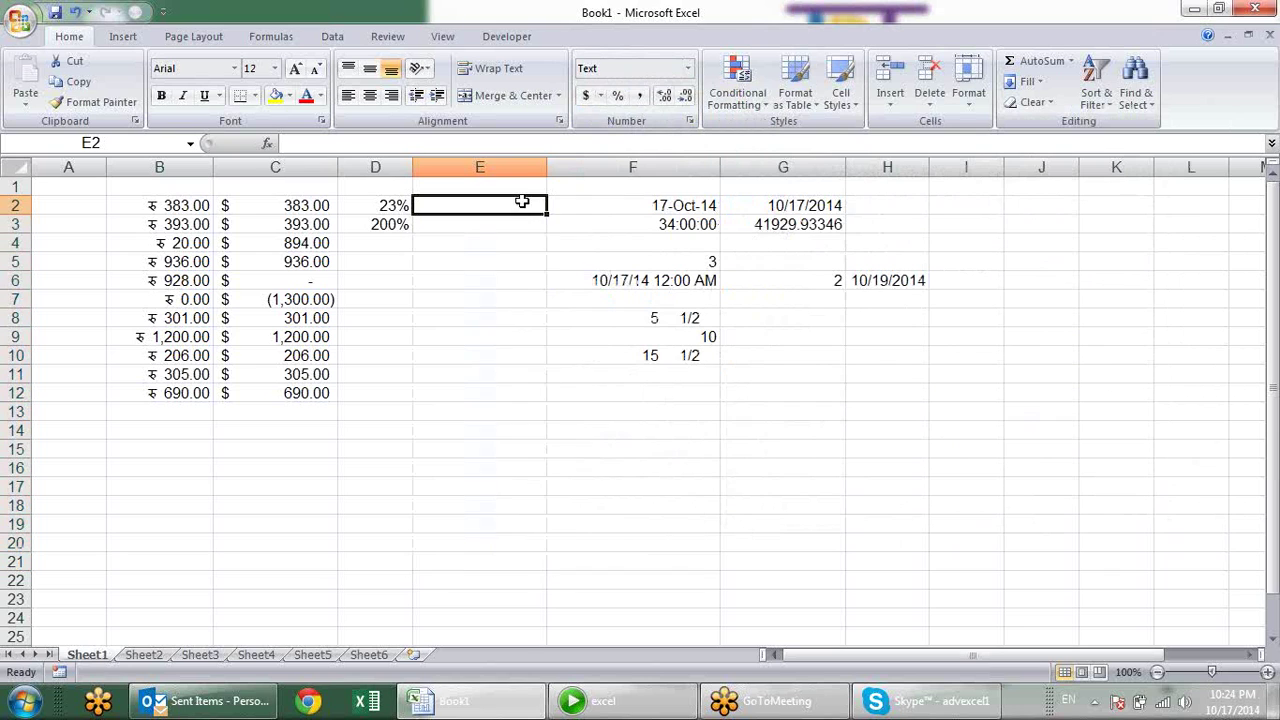
pyautogui.write('001')
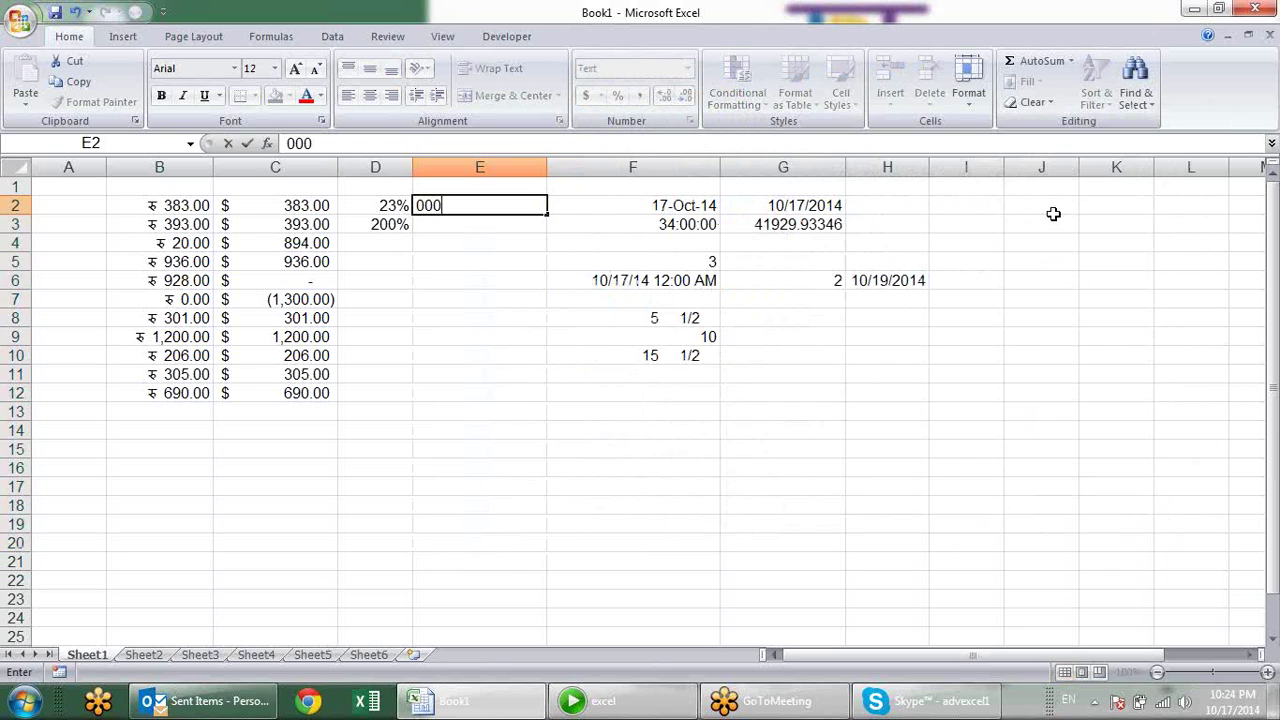
pyautogui.write('23')
pyautogui.press('Return')
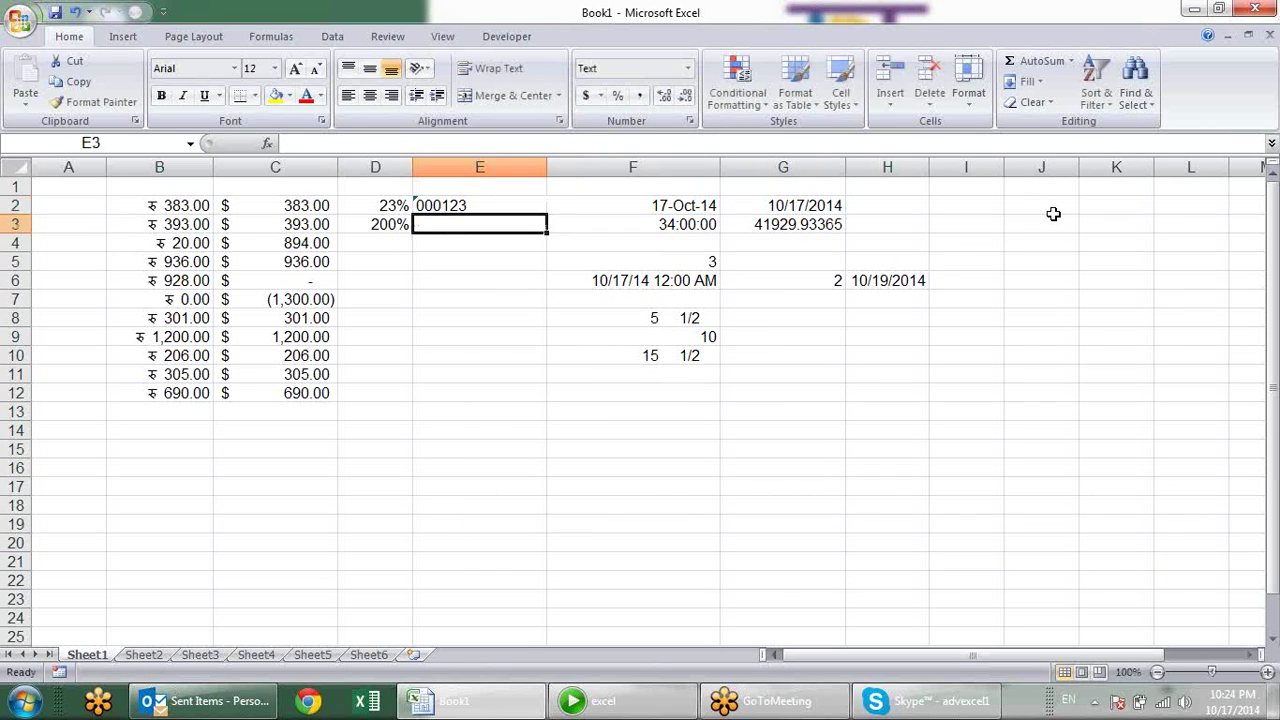
pyautogui.write('00256')
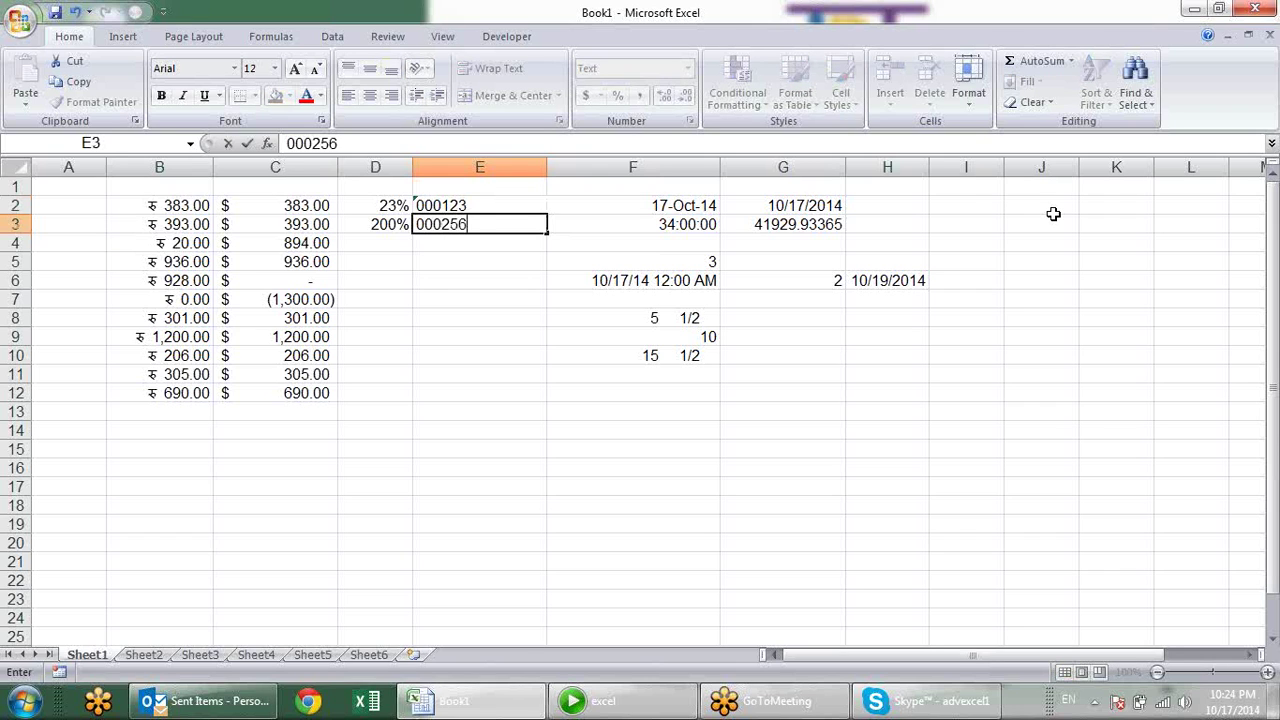
pyautogui.press('Return')
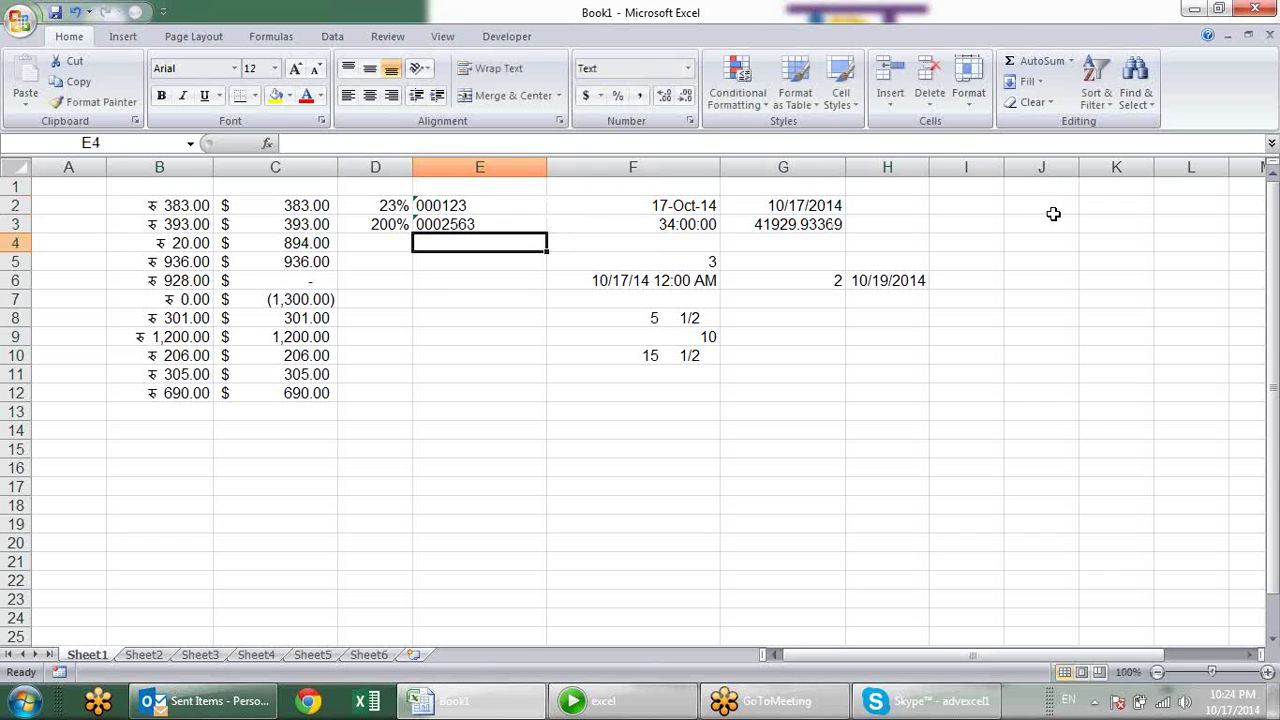
# Add an AutoSum =SUM(E2:E3) in E4.
pyautogui.hotkey('alt', '=')
pyautogui.press('Escape')
pyautogui.hotkey('alt', '=')
pyautogui.click(470, 205)
pyautogui.moveTo(477, 220); pyautogui.dragTo(483, 225)
pyautogui.press('Return')
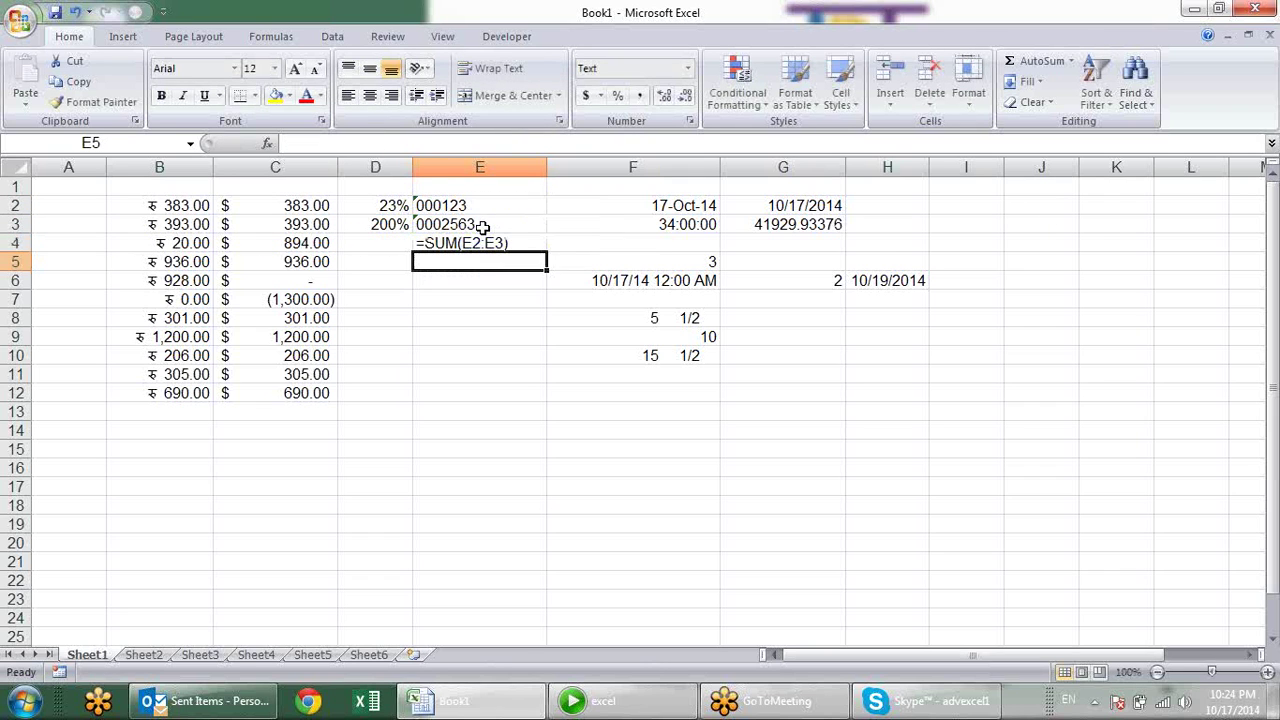
# Switch E4 to General and re-enter its formula so the sum calculates to 0.
pyautogui.click(515, 242)
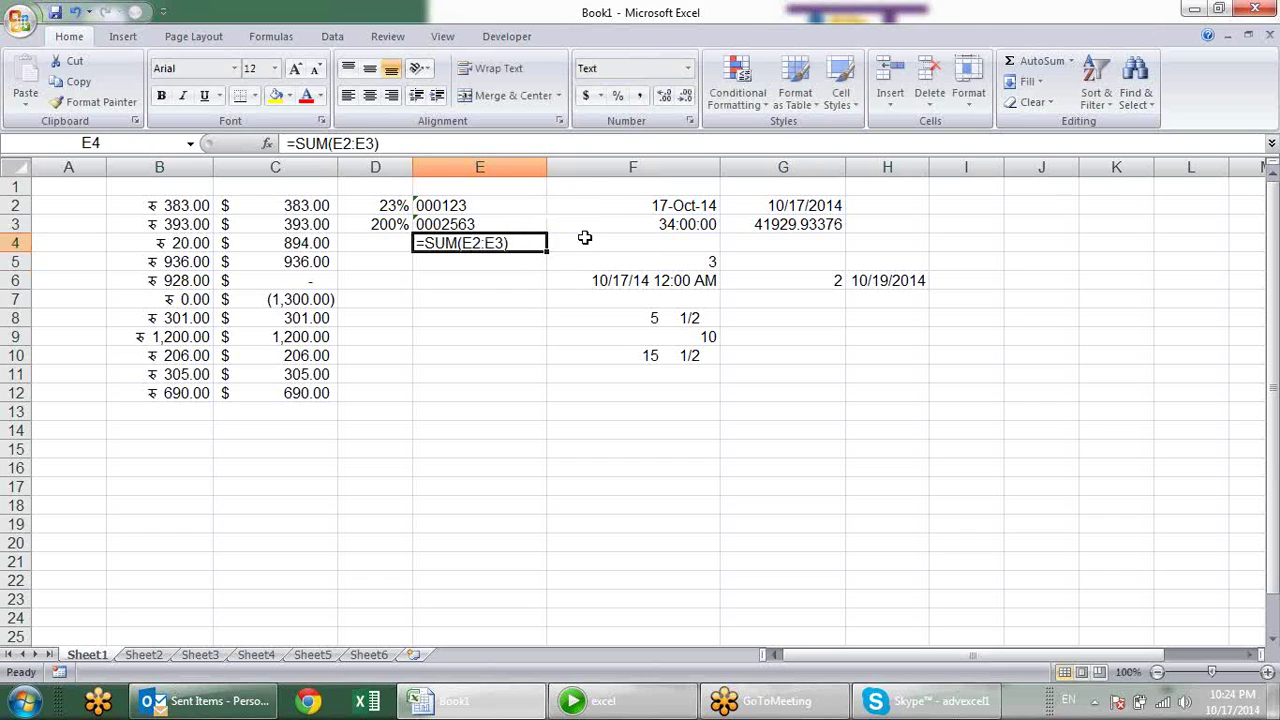
pyautogui.click(690, 69)
pyautogui.click(654, 94)
pyautogui.press('F2')
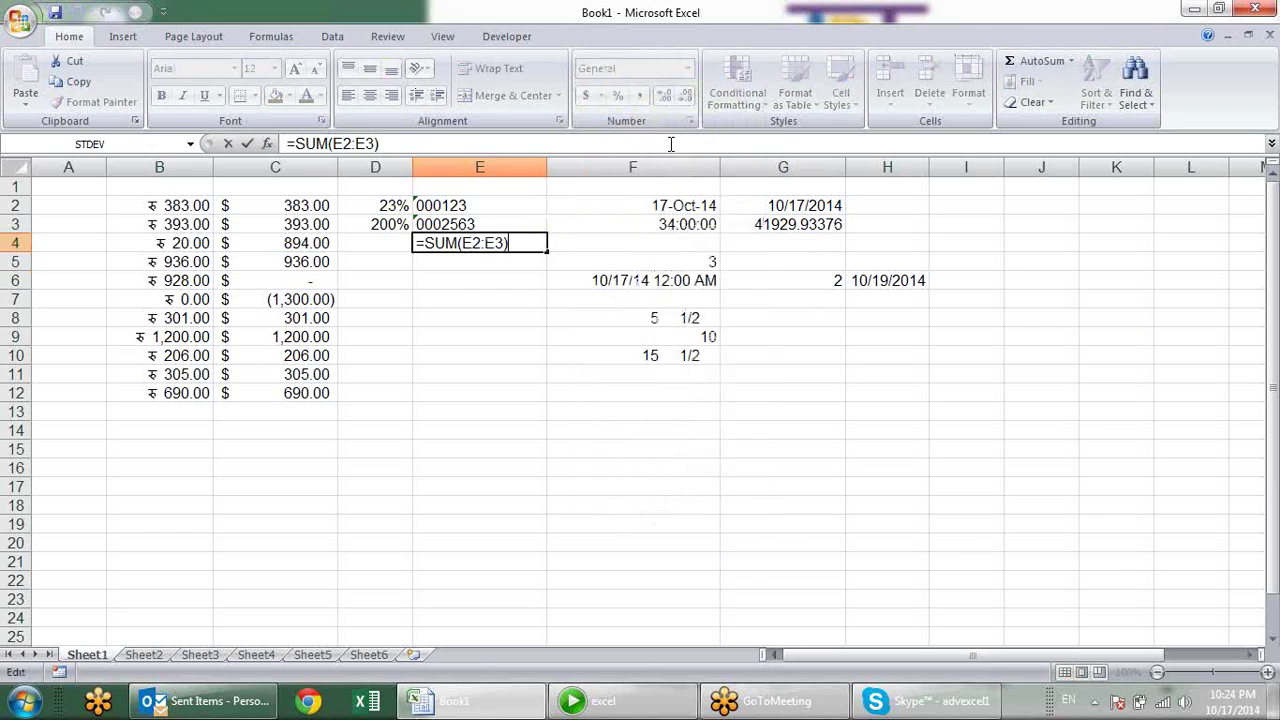
pyautogui.press('Return')
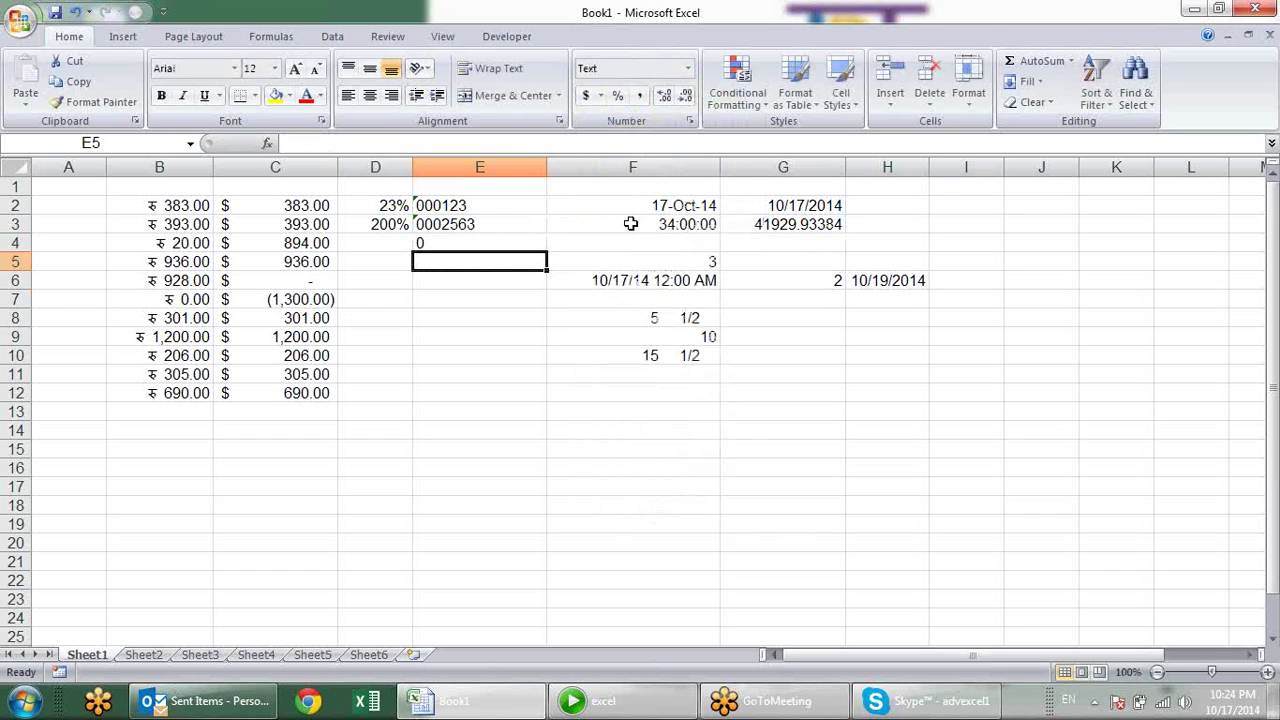
pyautogui.click(530, 240)
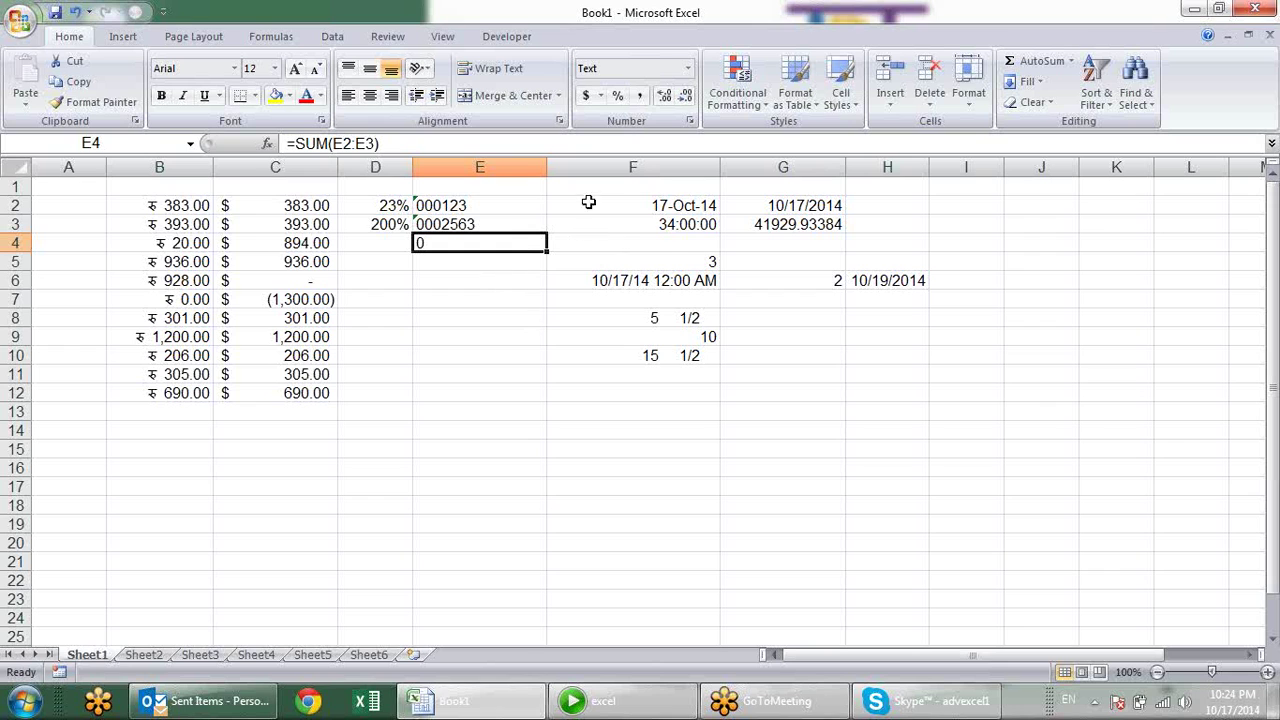
# Browse the Special and Custom number formats, then close Format Cells without applying.
pyautogui.click(689, 121)
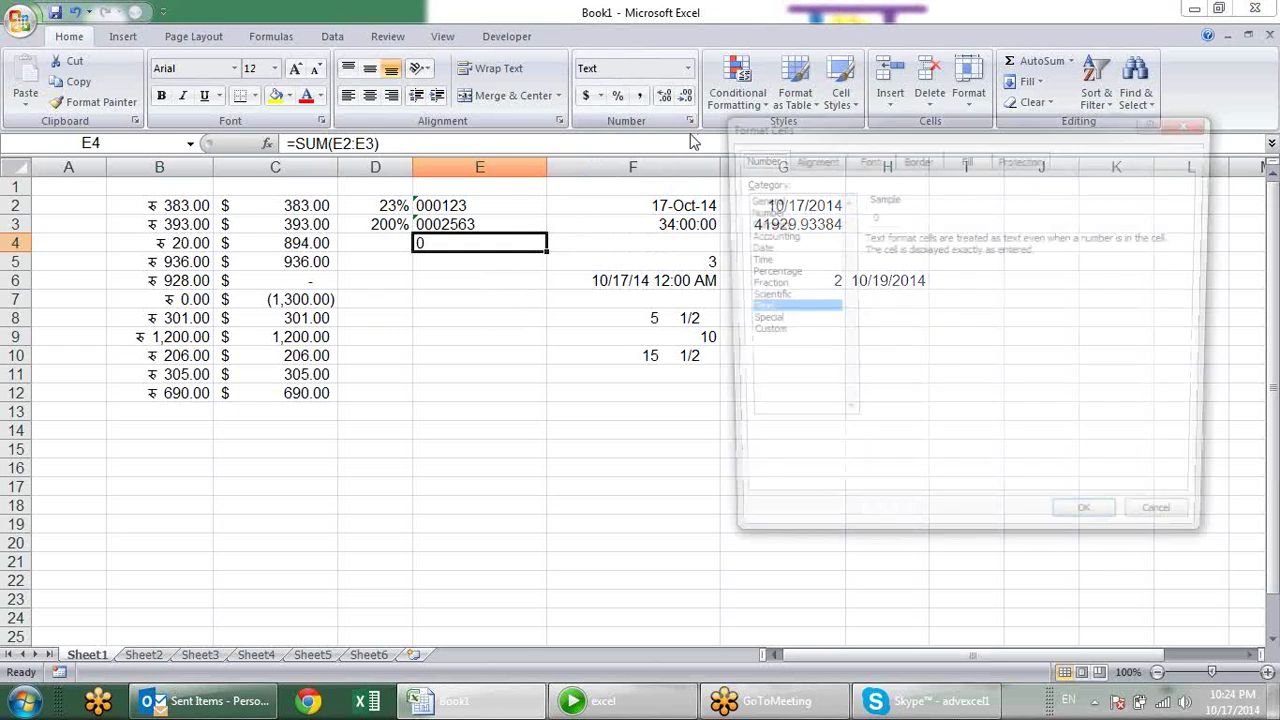
pyautogui.click(765, 321)
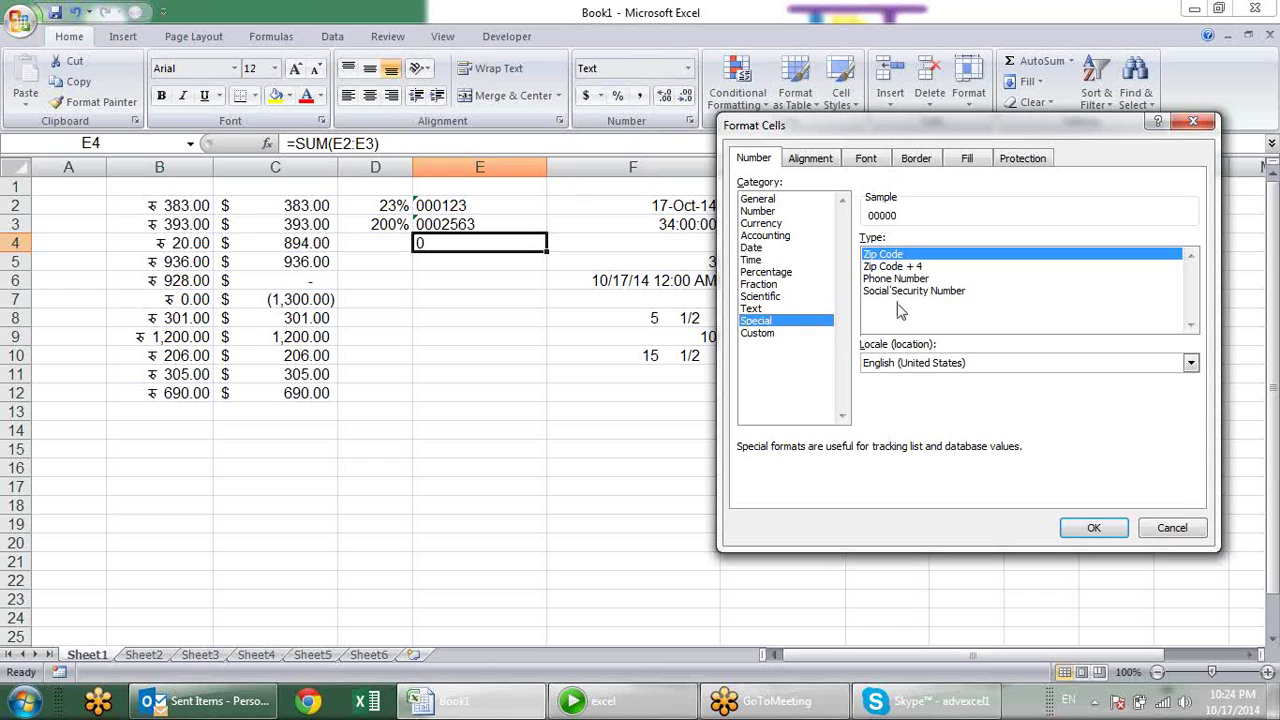
pyautogui.click(816, 333)
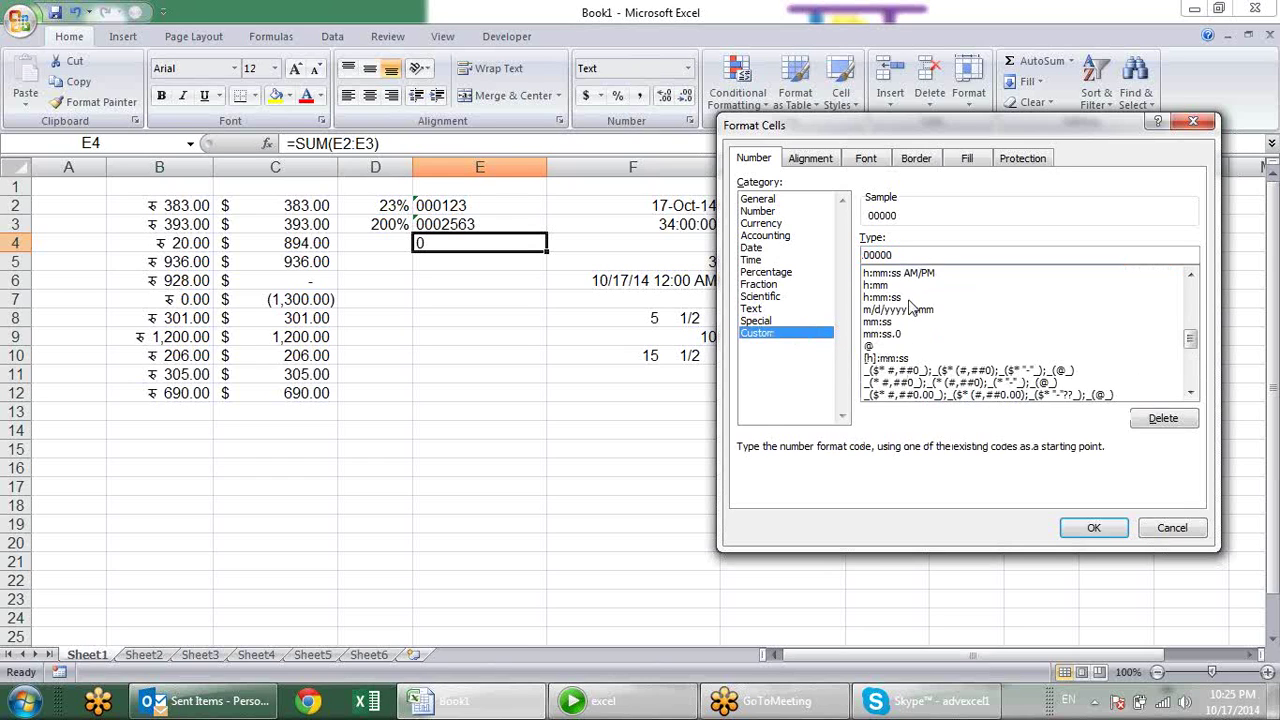
pyautogui.moveTo(1190, 340); pyautogui.dragTo(1190, 292)
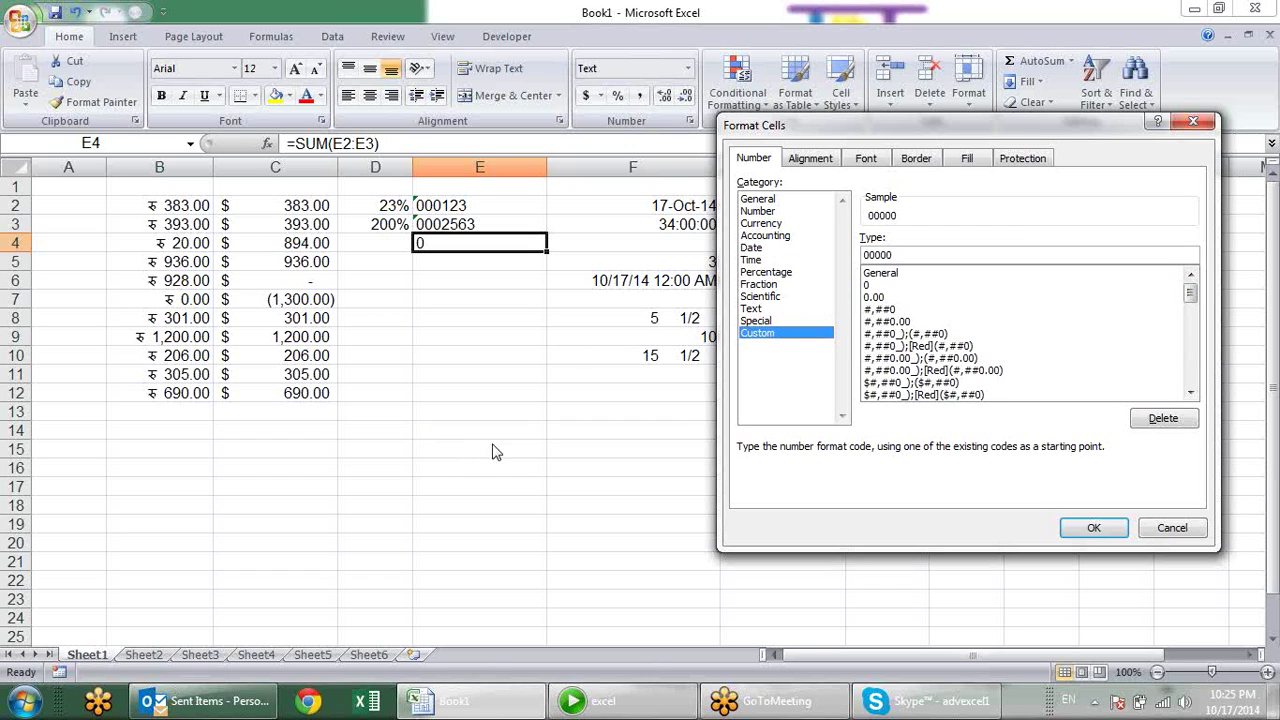
pyautogui.press('Escape')
pyautogui.click(556, 432)
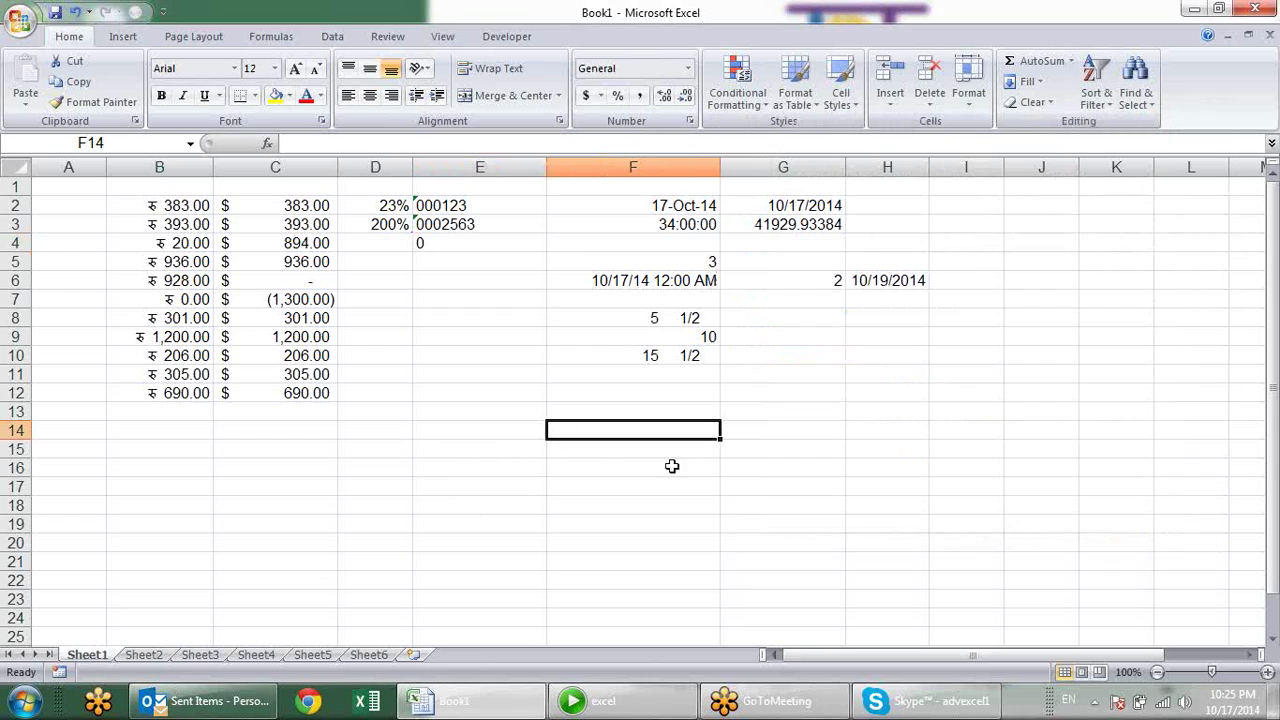
# Replace E4's sum formula with the text entry 002365.
pyautogui.click(489, 225)
pyautogui.click(482, 245)
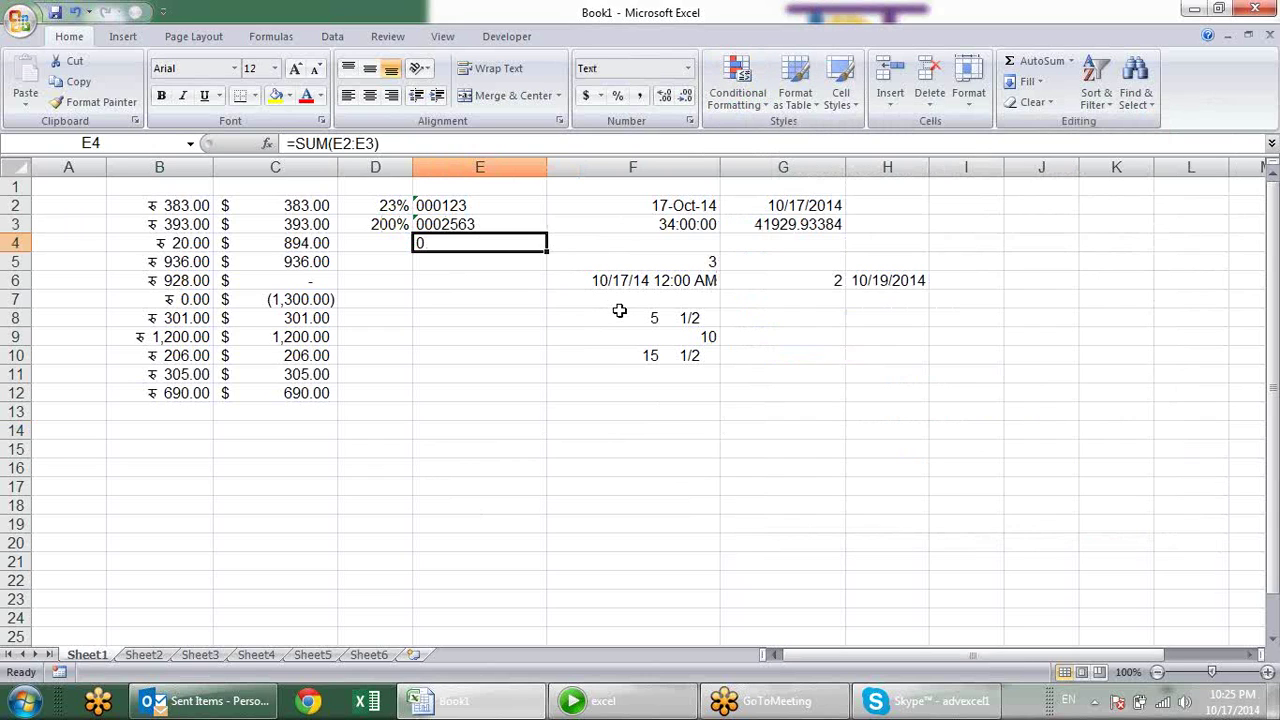
pyautogui.write('02365')
pyautogui.press('Return')
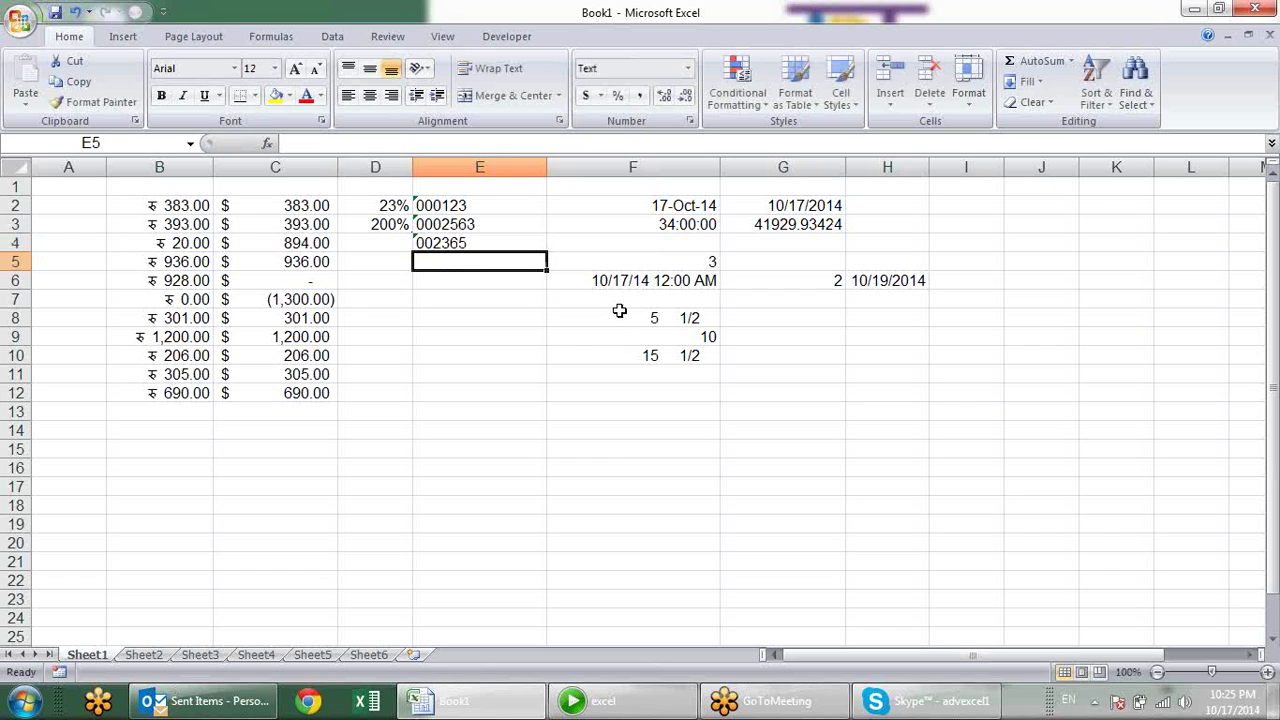
# Shorten E3 to 002563 by removing one leading zero, then select E2:E4.
pyautogui.doubleClick(436, 224)
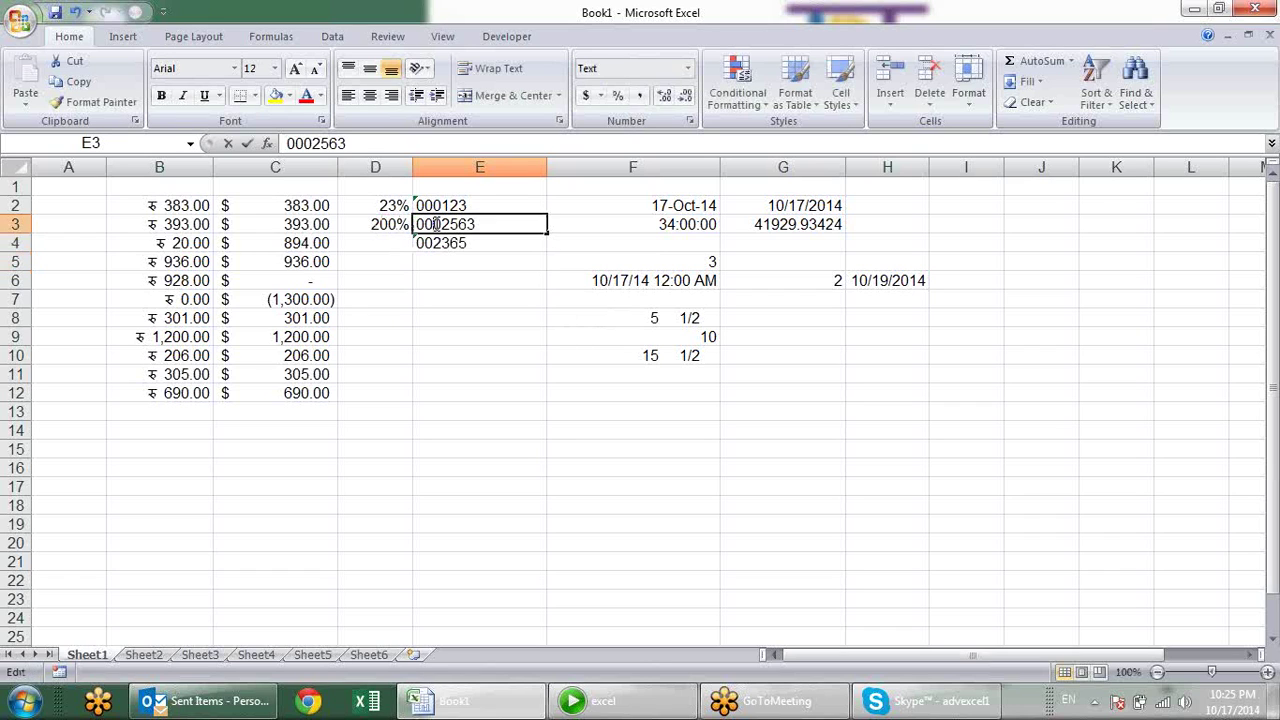
pyautogui.press('BackSpace')
pyautogui.press('Return')
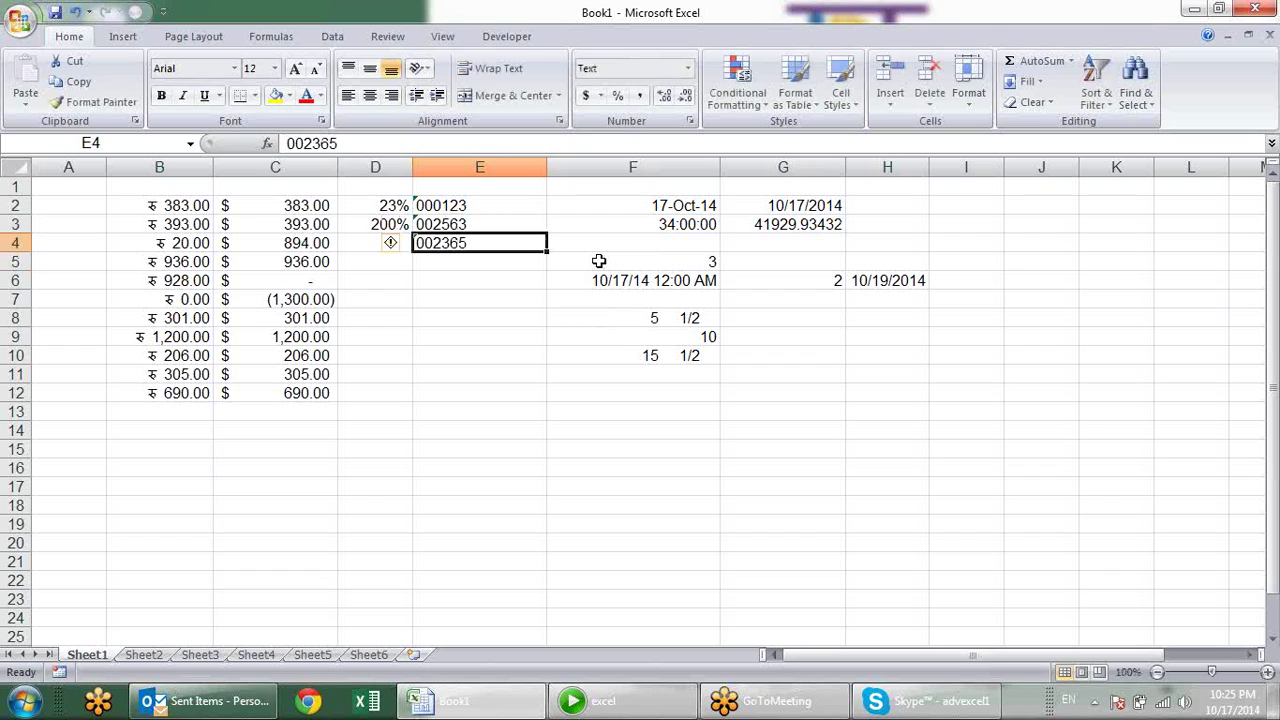
pyautogui.press('F2')
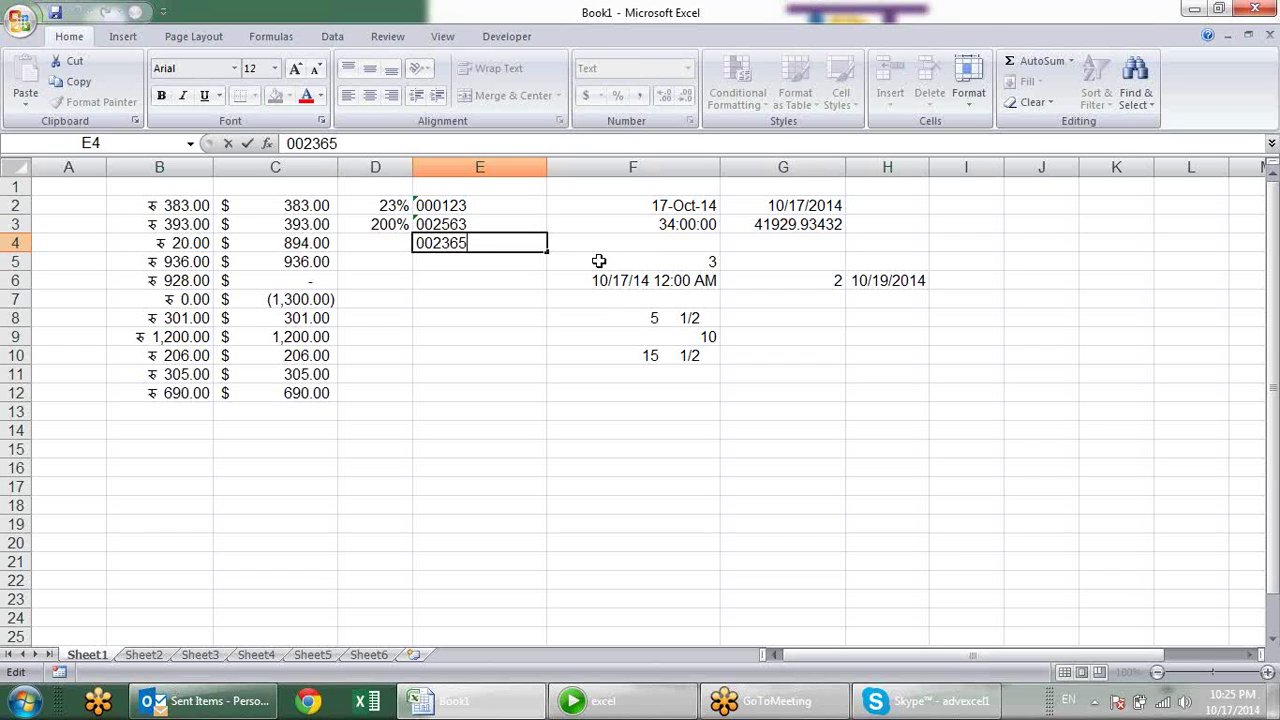
pyautogui.press('Return')
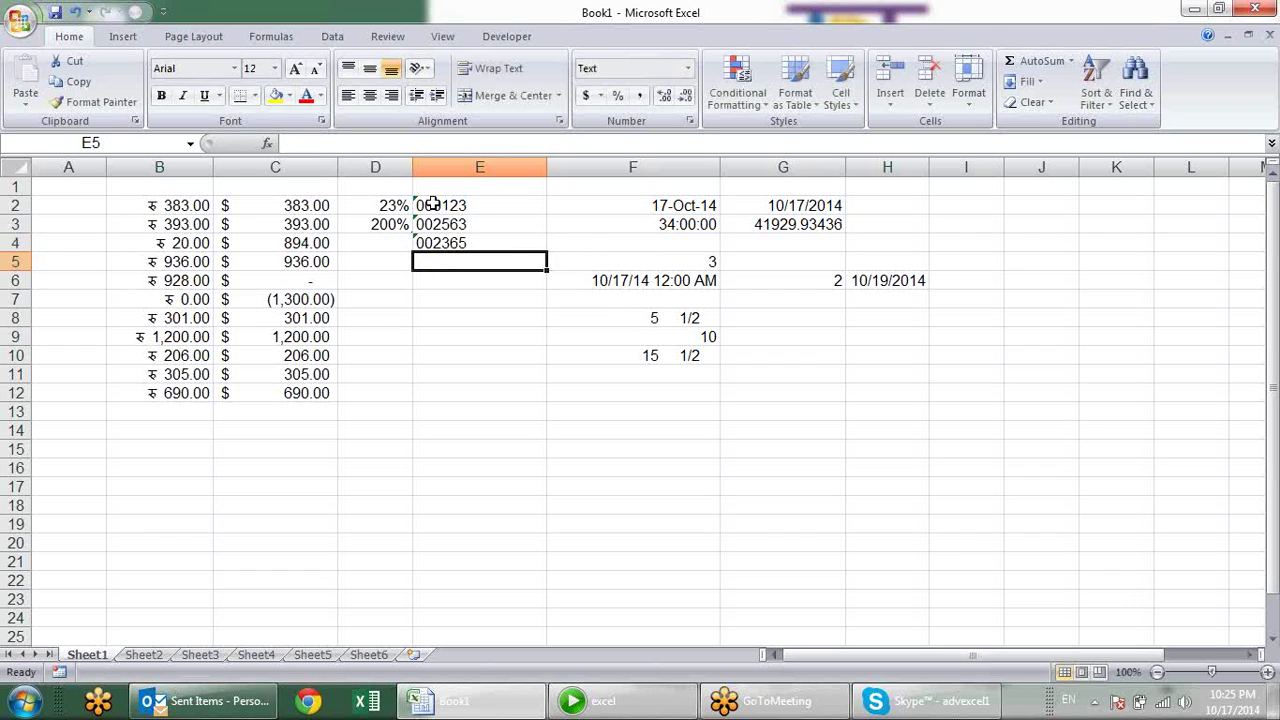
pyautogui.moveTo(428, 205); pyautogui.dragTo(455, 248)
# Convert E2:E4 from text to numbers and insert two blank columns at F.
pyautogui.click(397, 206)
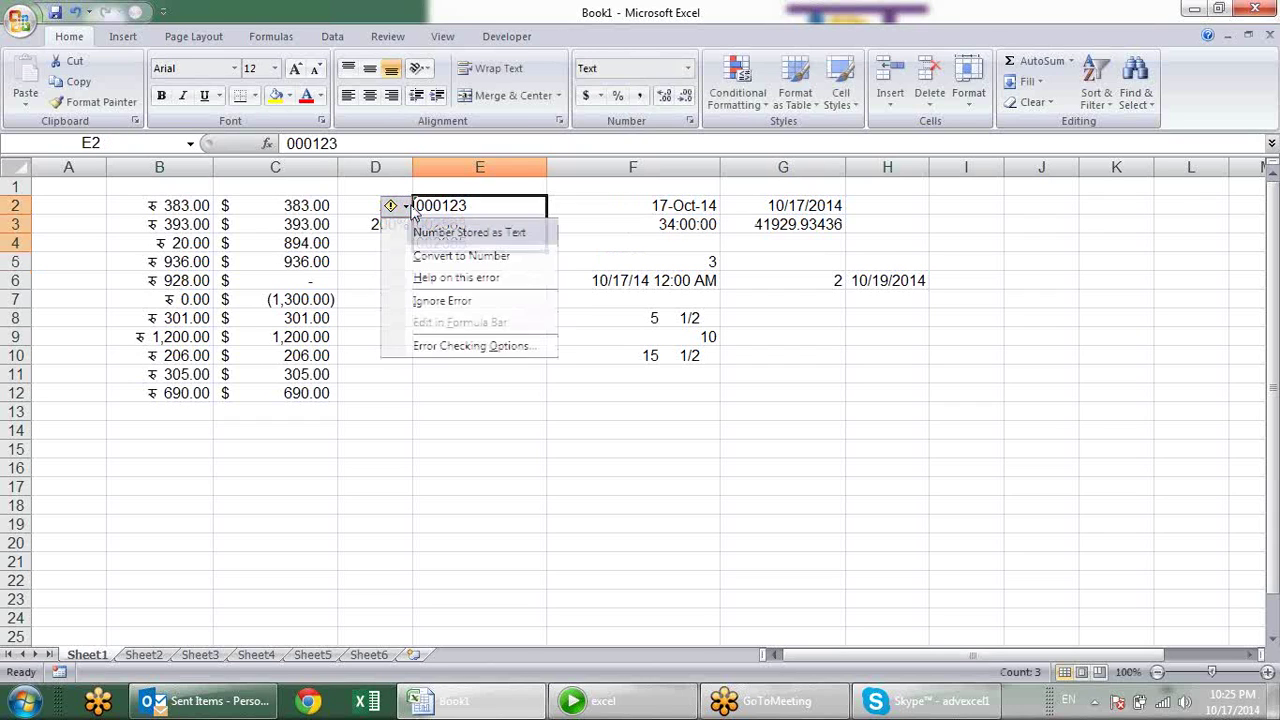
pyautogui.click(441, 256)
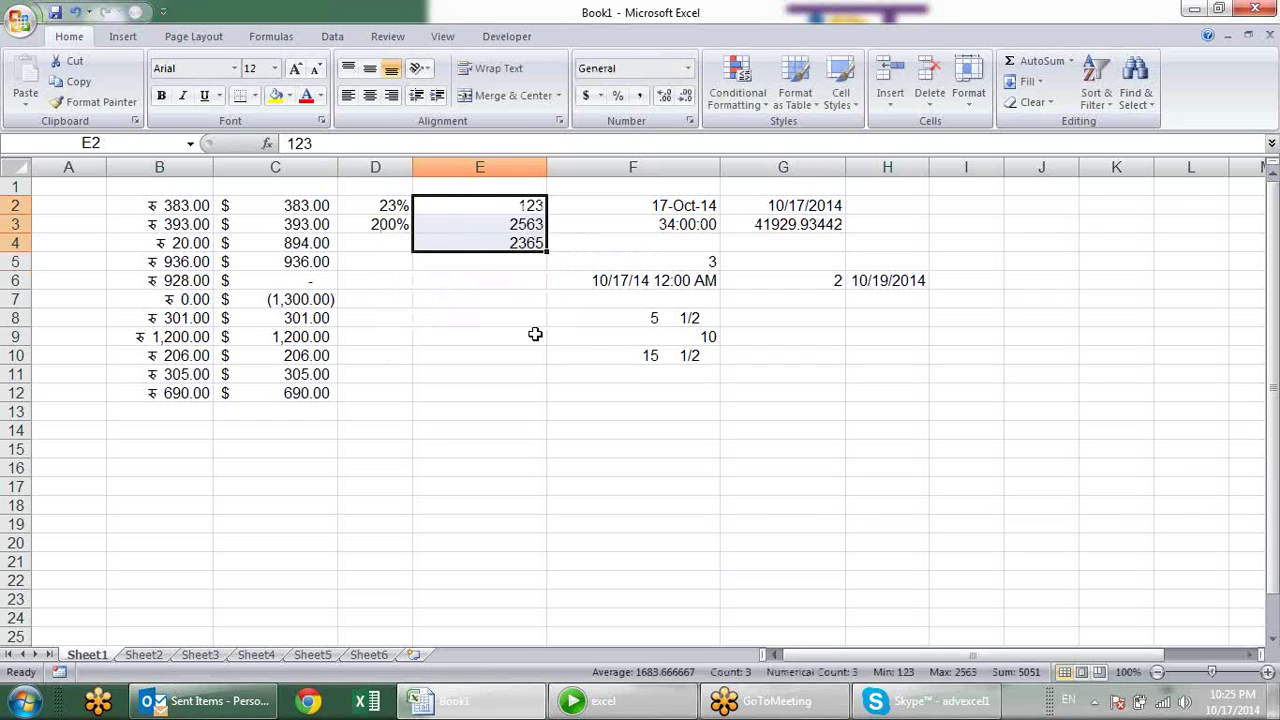
pyautogui.rightClick(663, 160)
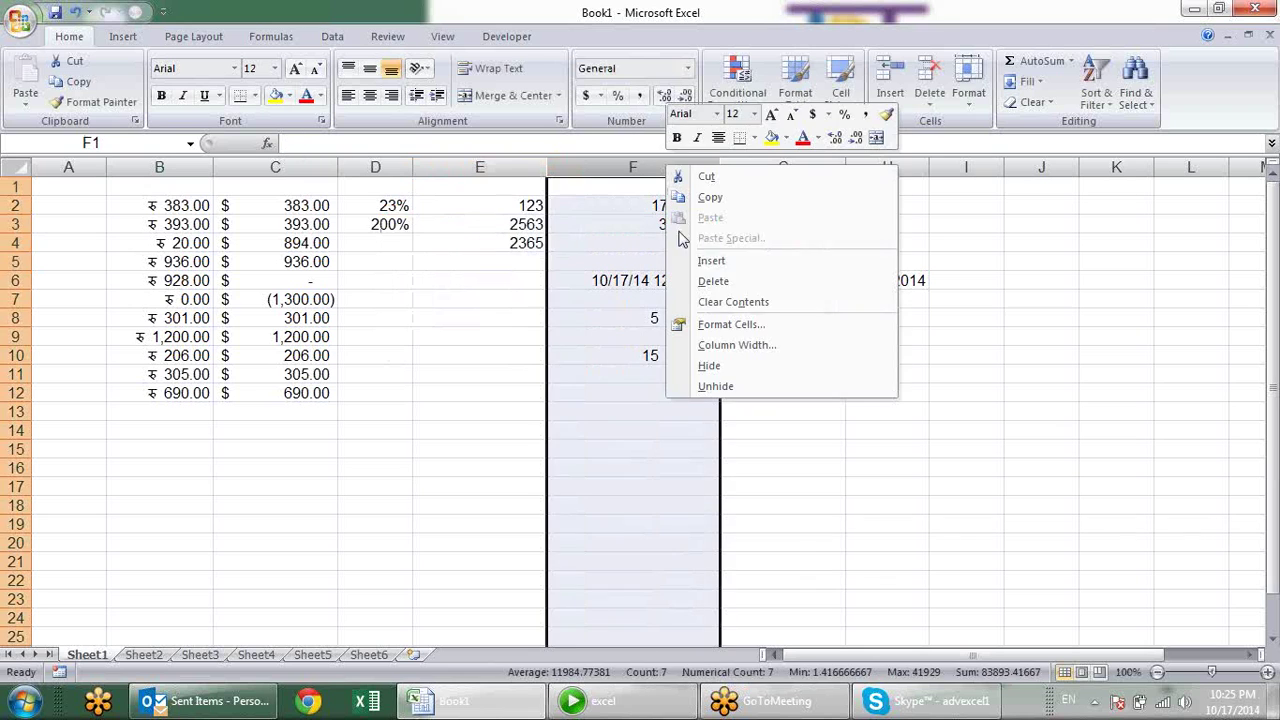
pyautogui.click(733, 257)
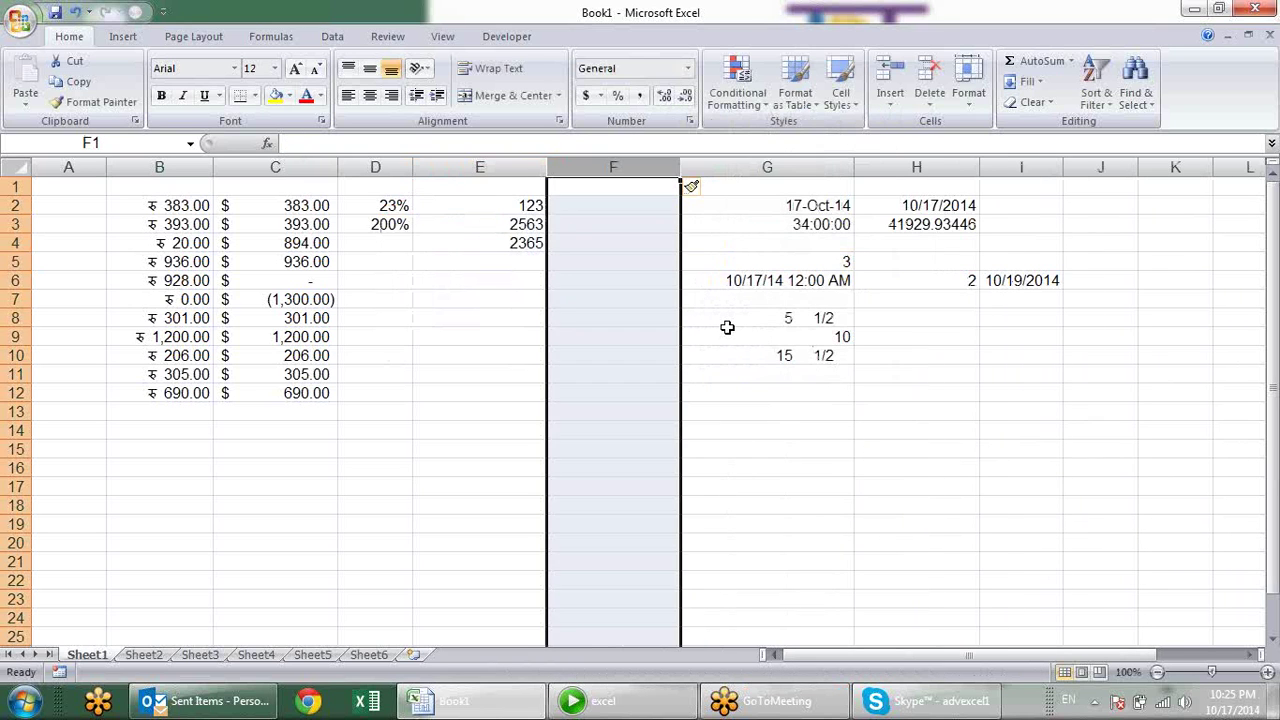
pyautogui.click(606, 243)
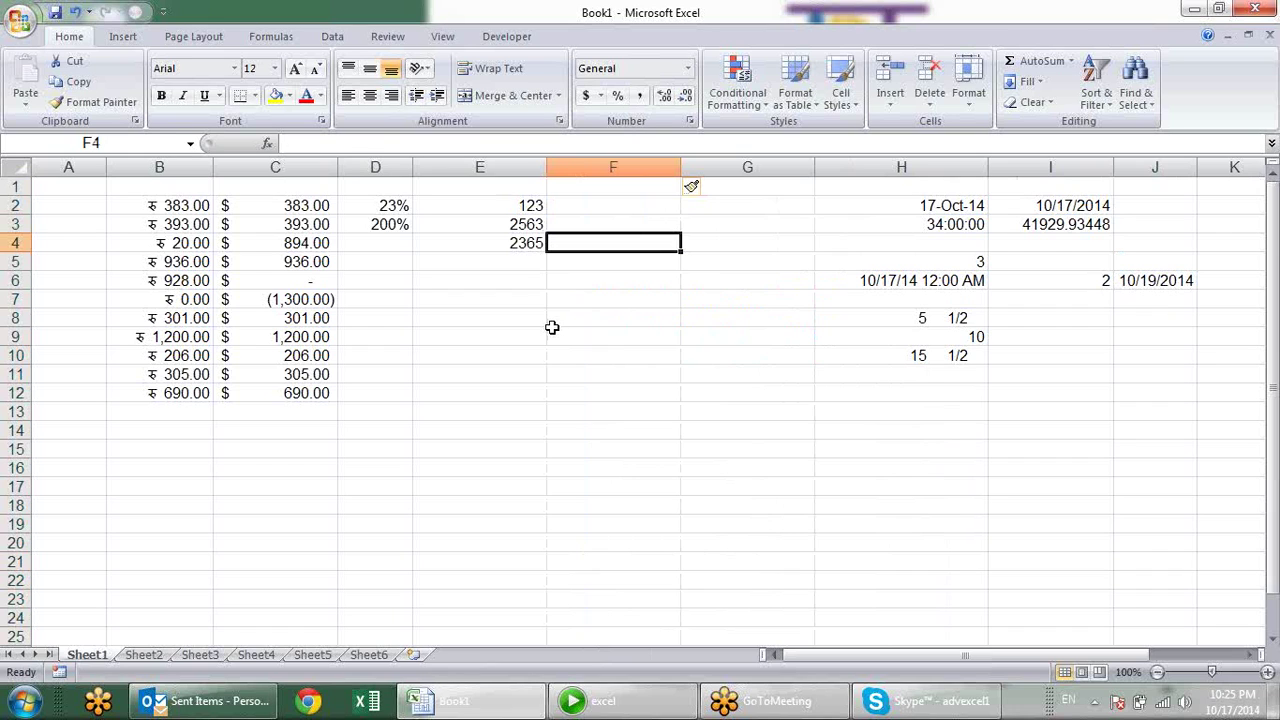
pyautogui.moveTo(541, 206); pyautogui.dragTo(530, 245)
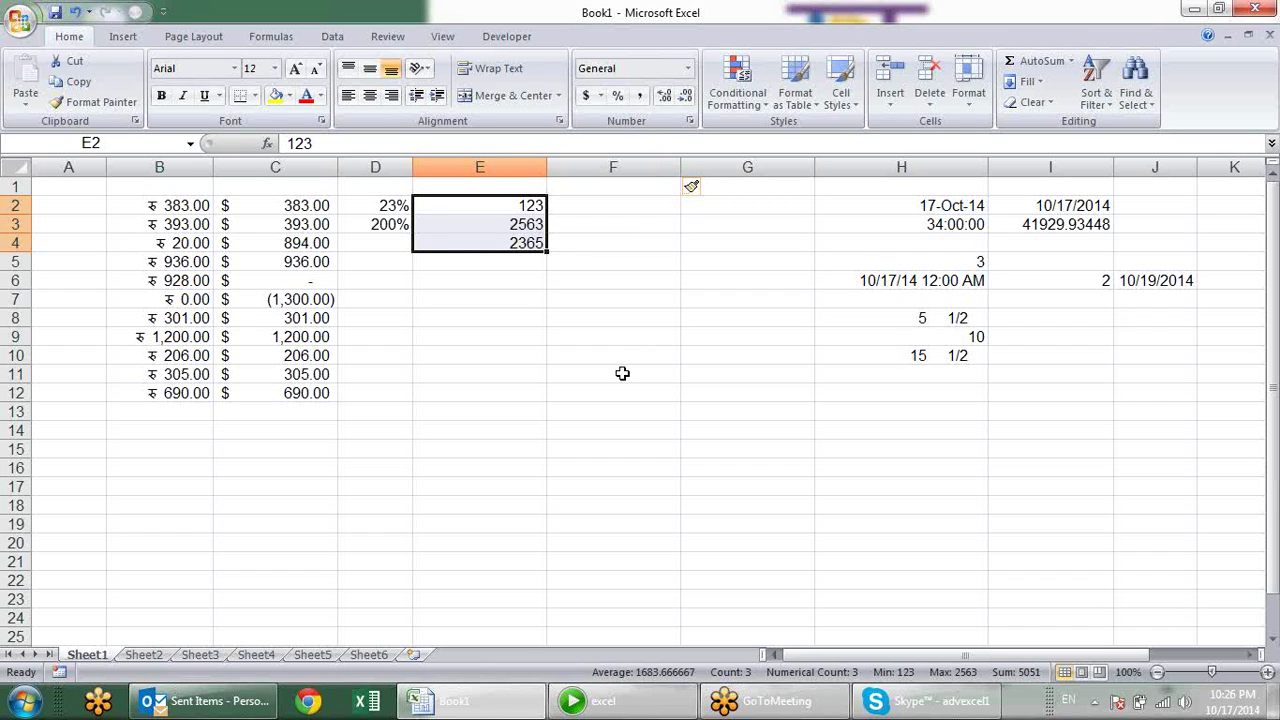
pyautogui.click(690, 123)
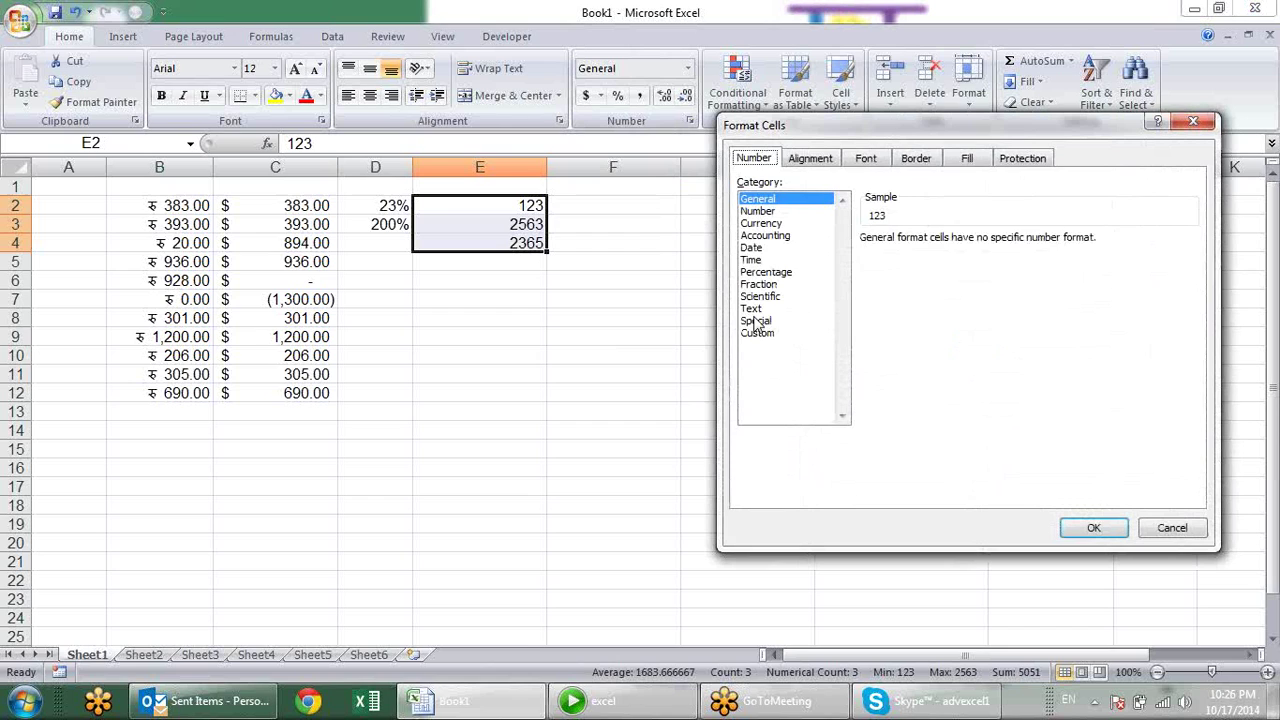
pyautogui.click(789, 332)
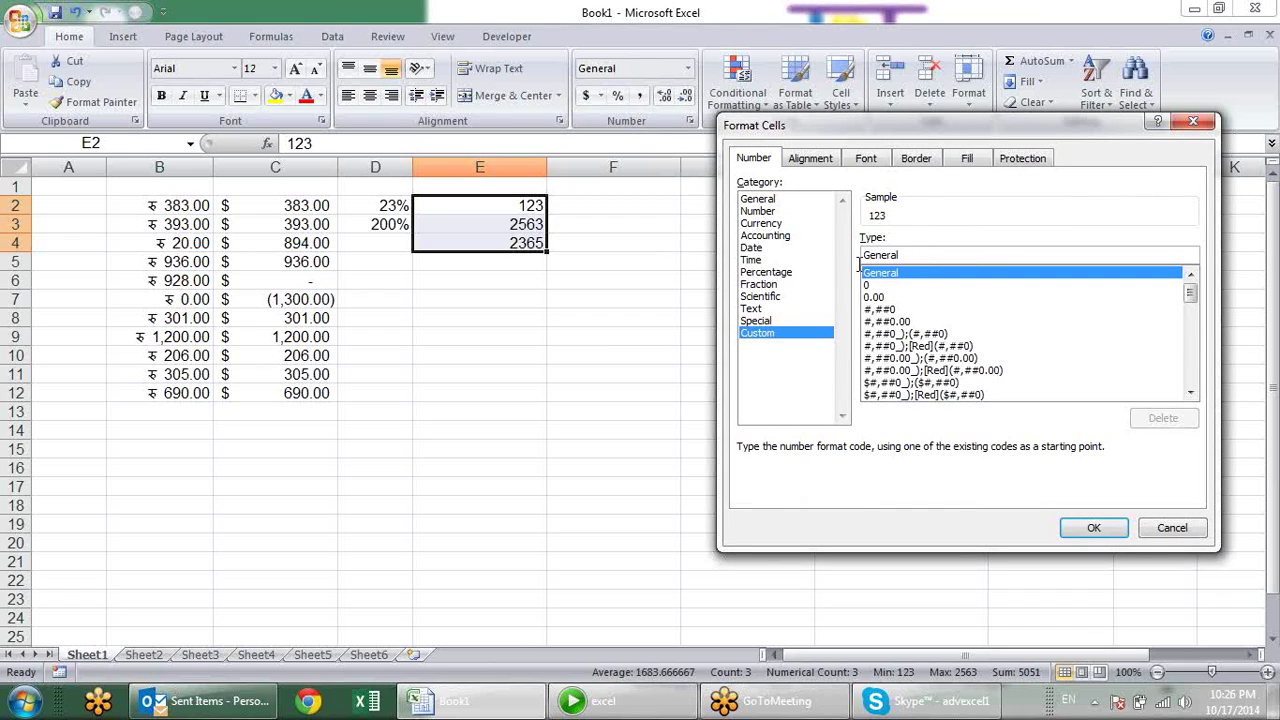
pyautogui.press('Tab')
pyautogui.press('Escape')
pyautogui.click(622, 205)
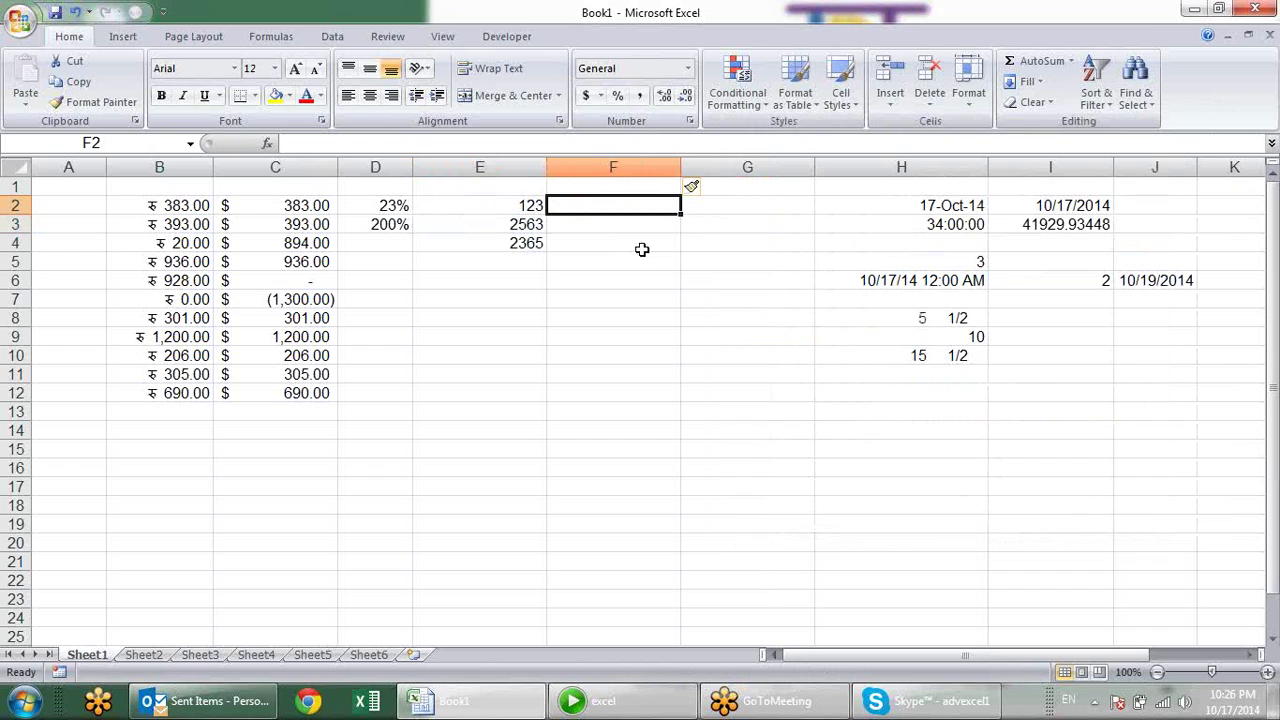
pyautogui.press('F2')
pyautogui.press('Escape')
pyautogui.moveTo(530, 208); pyautogui.dragTo(530, 245)
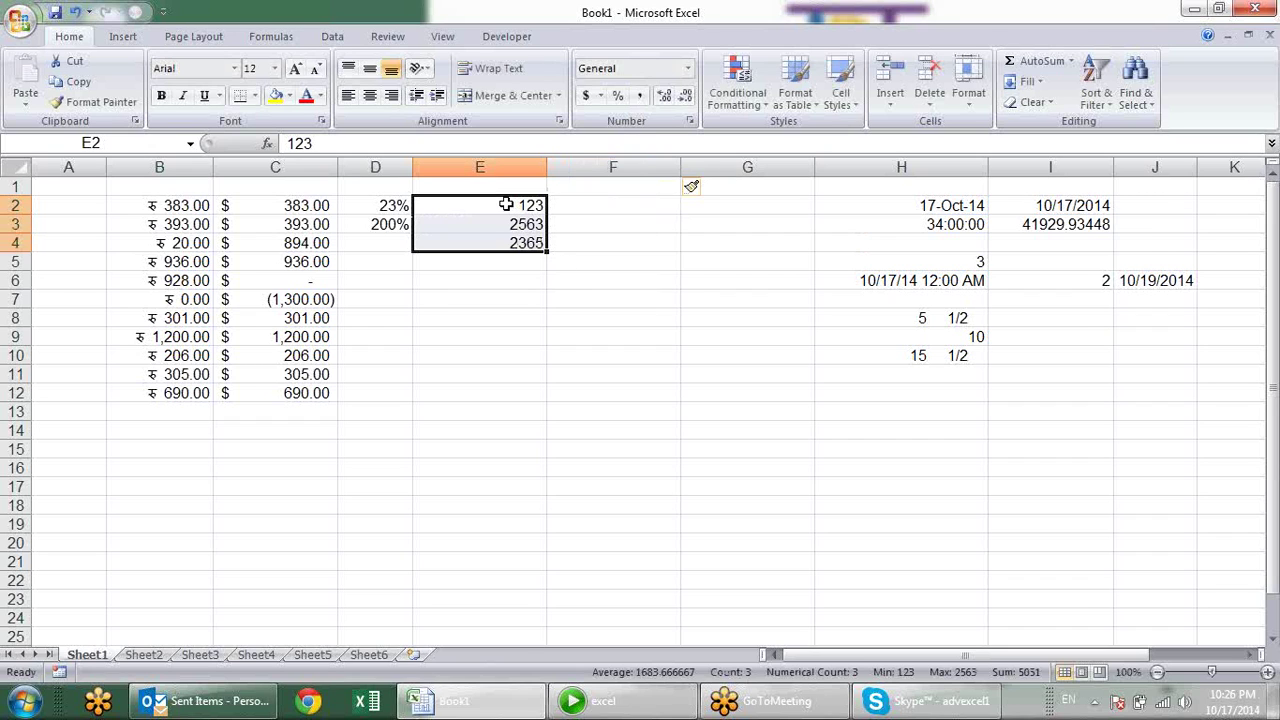
pyautogui.click(688, 68)
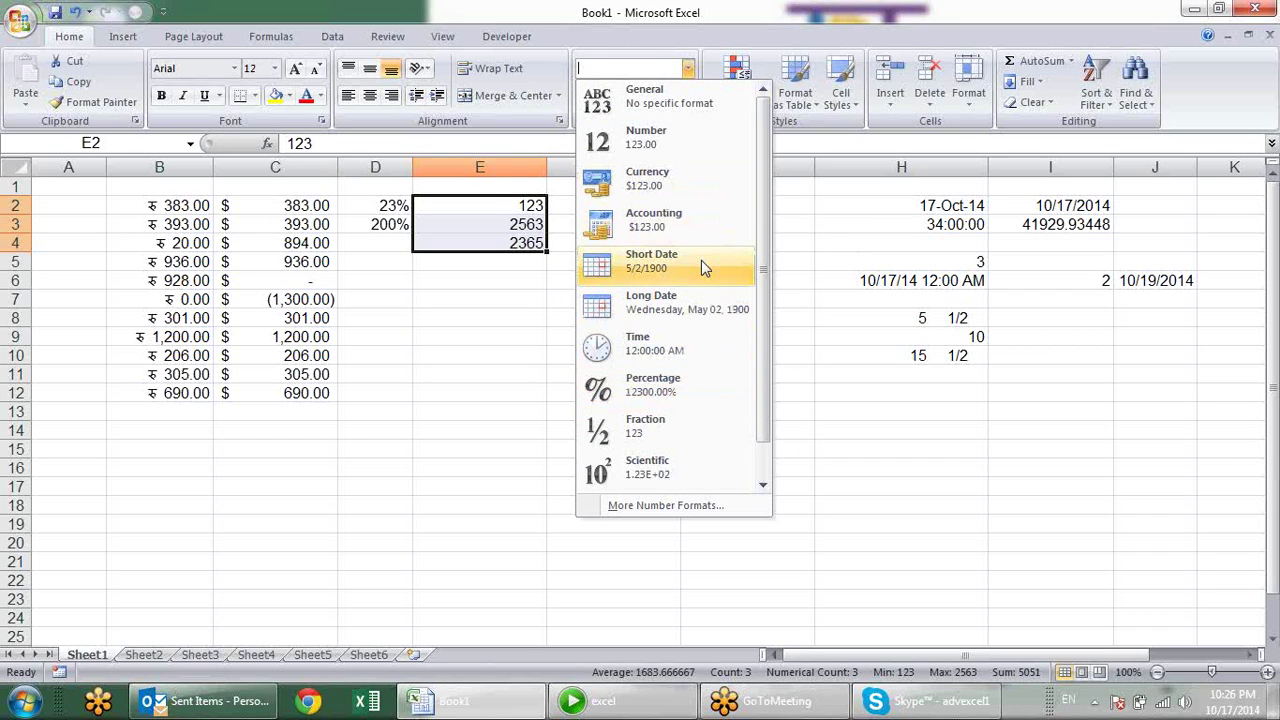
pyautogui.moveTo(762, 280); pyautogui.dragTo(761, 330)
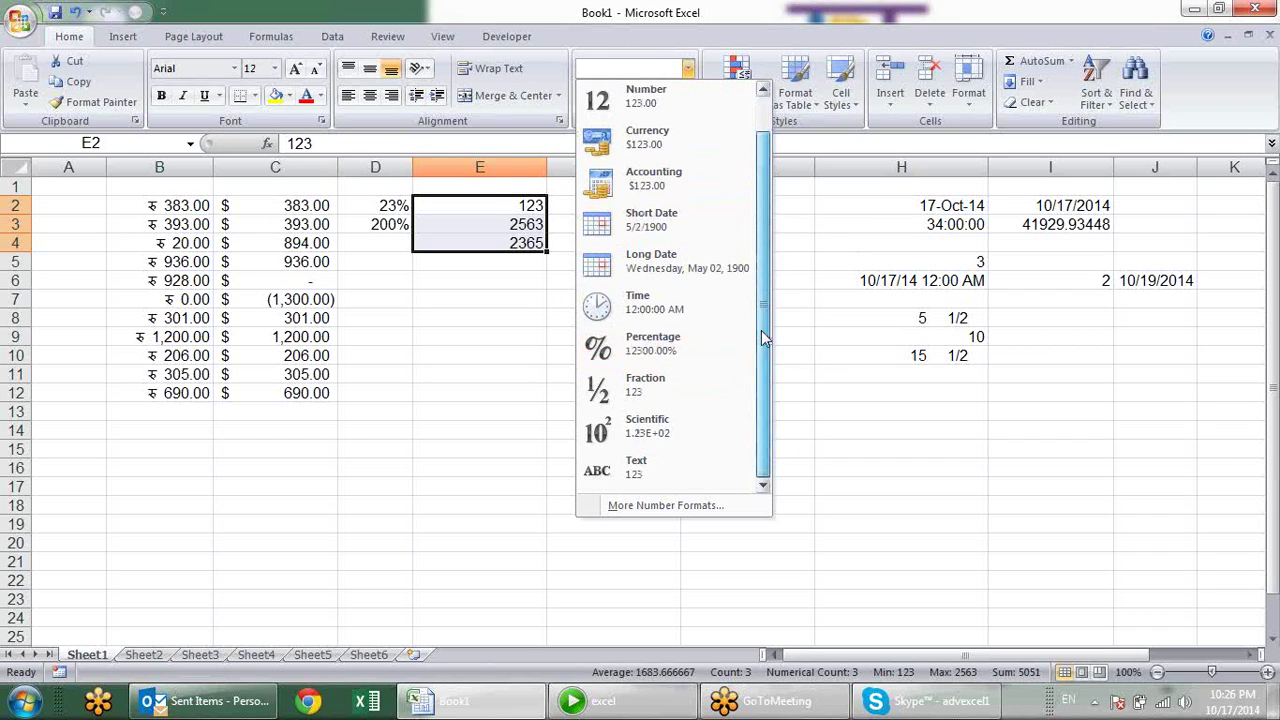
pyautogui.click(806, 409)
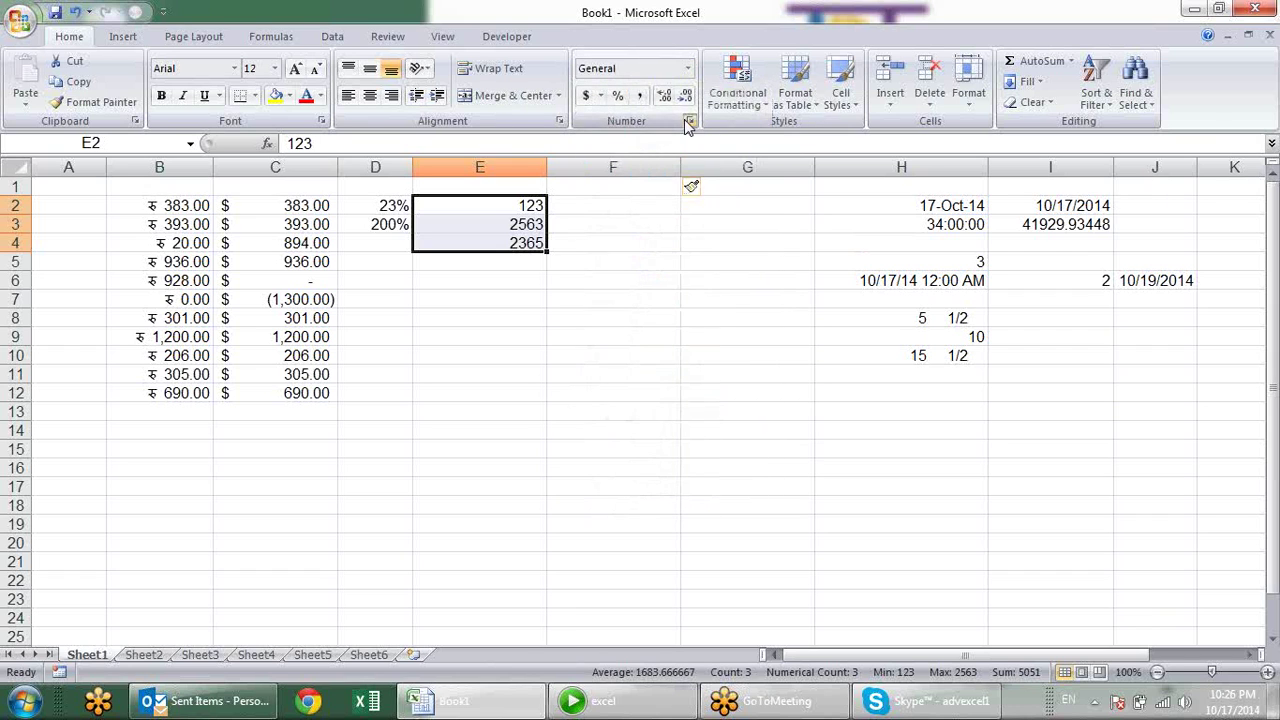
pyautogui.click(688, 121)
# Apply the custom format 000000 to E2:E4, showing 000123, 002563 and 002365.
pyautogui.moveTo(848, 137); pyautogui.dragTo(777, 143)
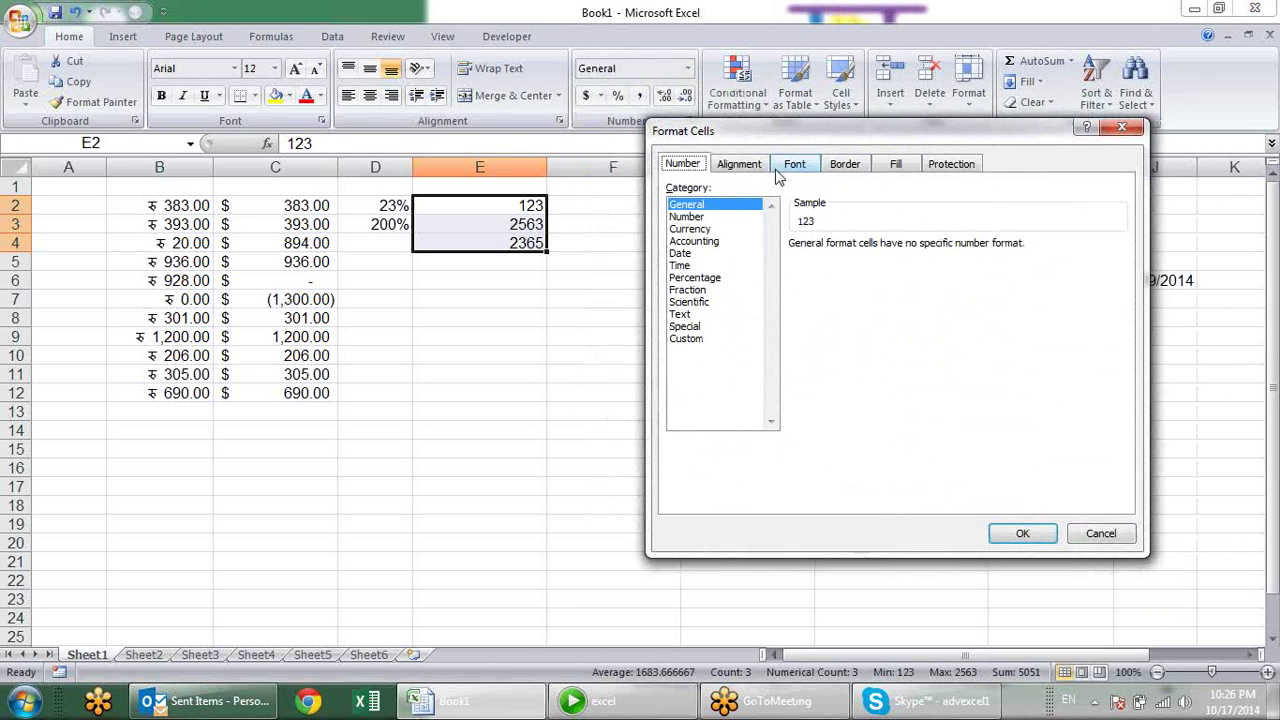
pyautogui.click(735, 340)
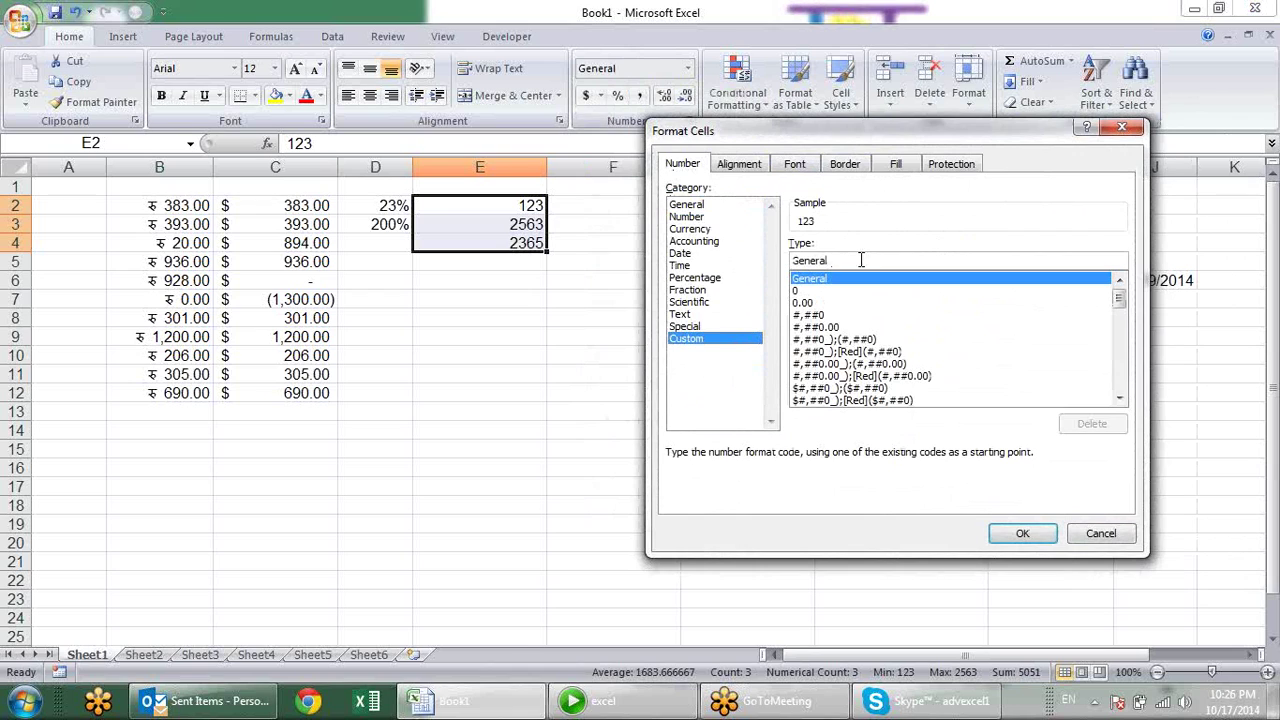
pyautogui.moveTo(857, 258); pyautogui.dragTo(716, 247)
pyautogui.write('0')
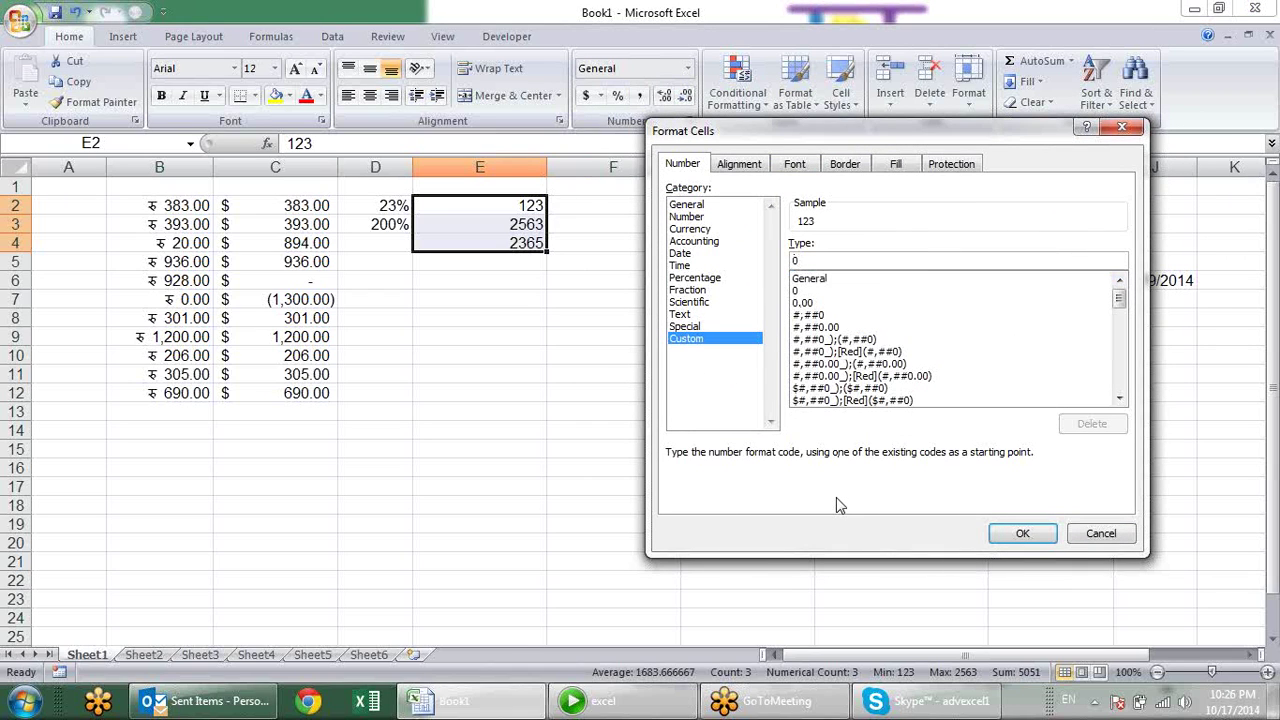
pyautogui.write('0000')
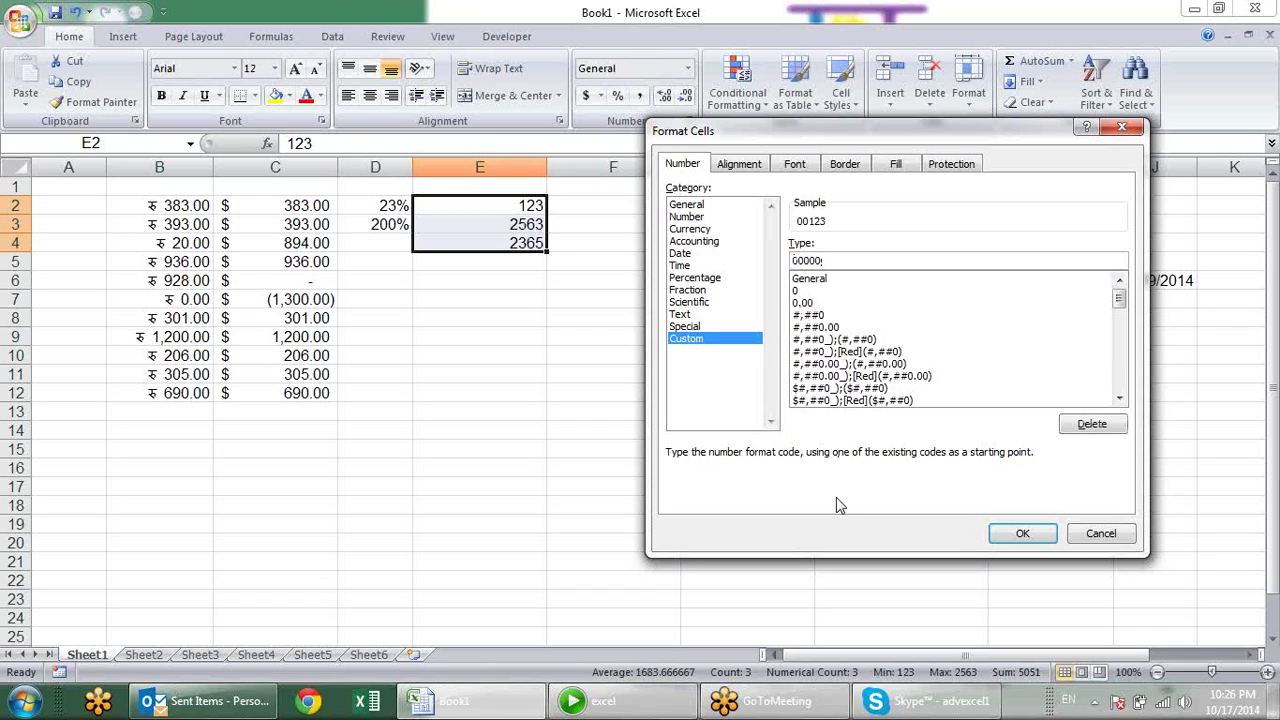
pyautogui.write('0')
pyautogui.click(1021, 537)
pyautogui.click(503, 213)
pyautogui.click(508, 245)
pyautogui.click(512, 205)
pyautogui.click(513, 242)
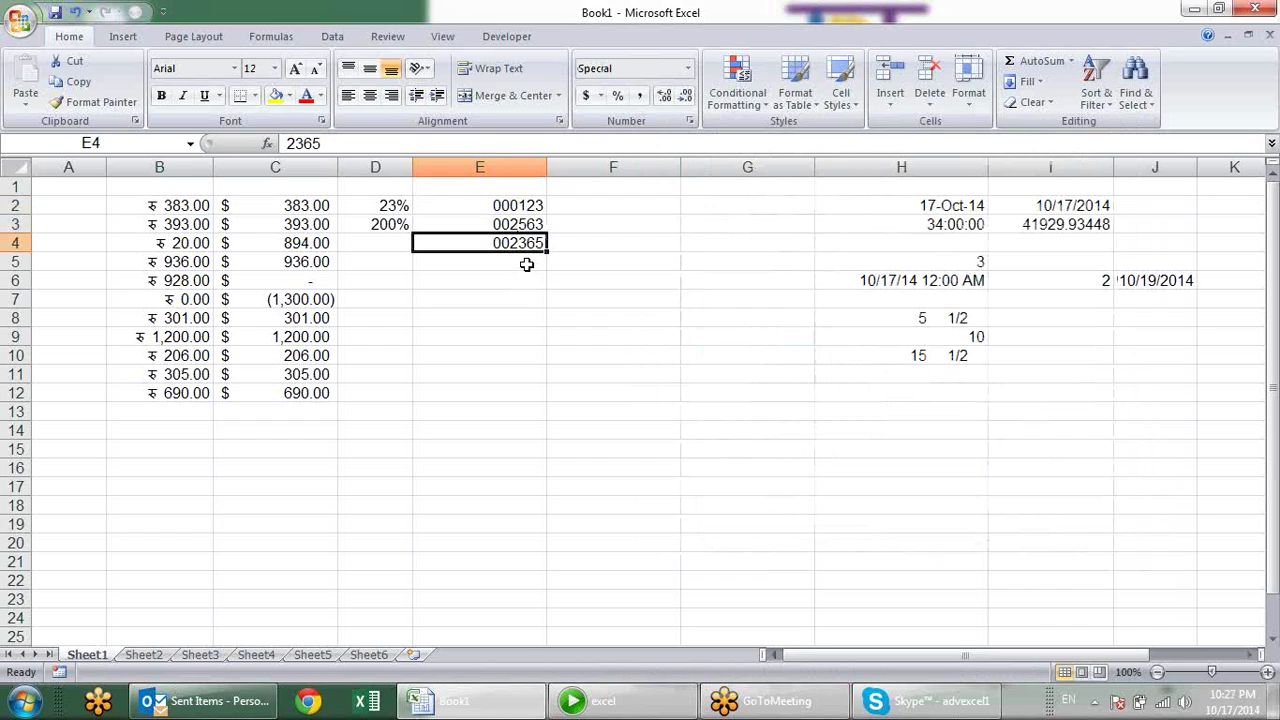
pyautogui.click(527, 264)
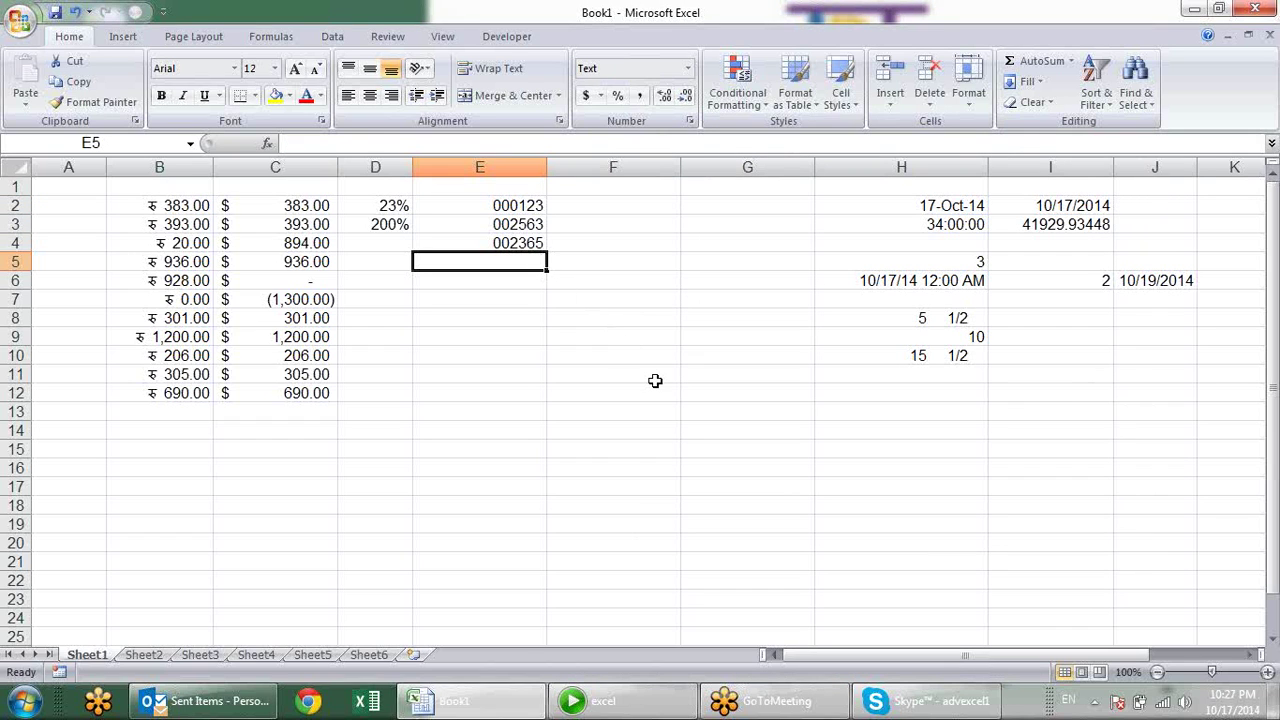
pyautogui.hotkey('alt', '=')
pyautogui.press('Return')
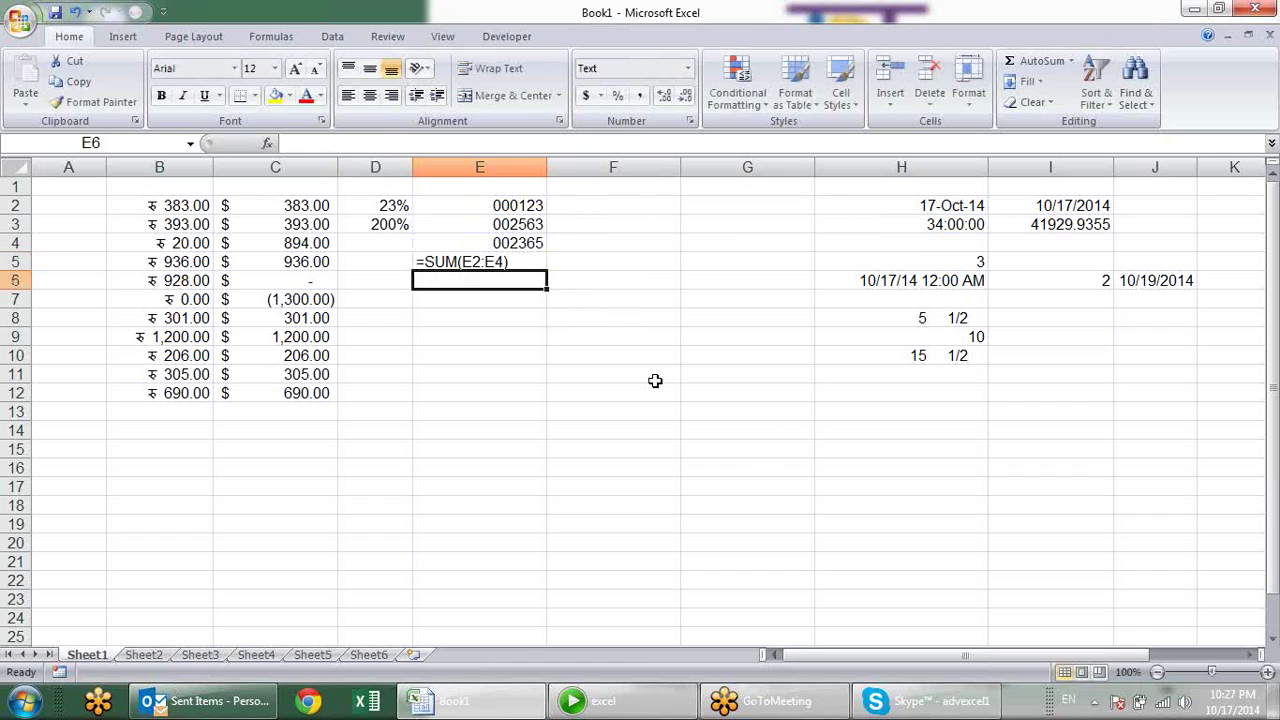
pyautogui.click(484, 258)
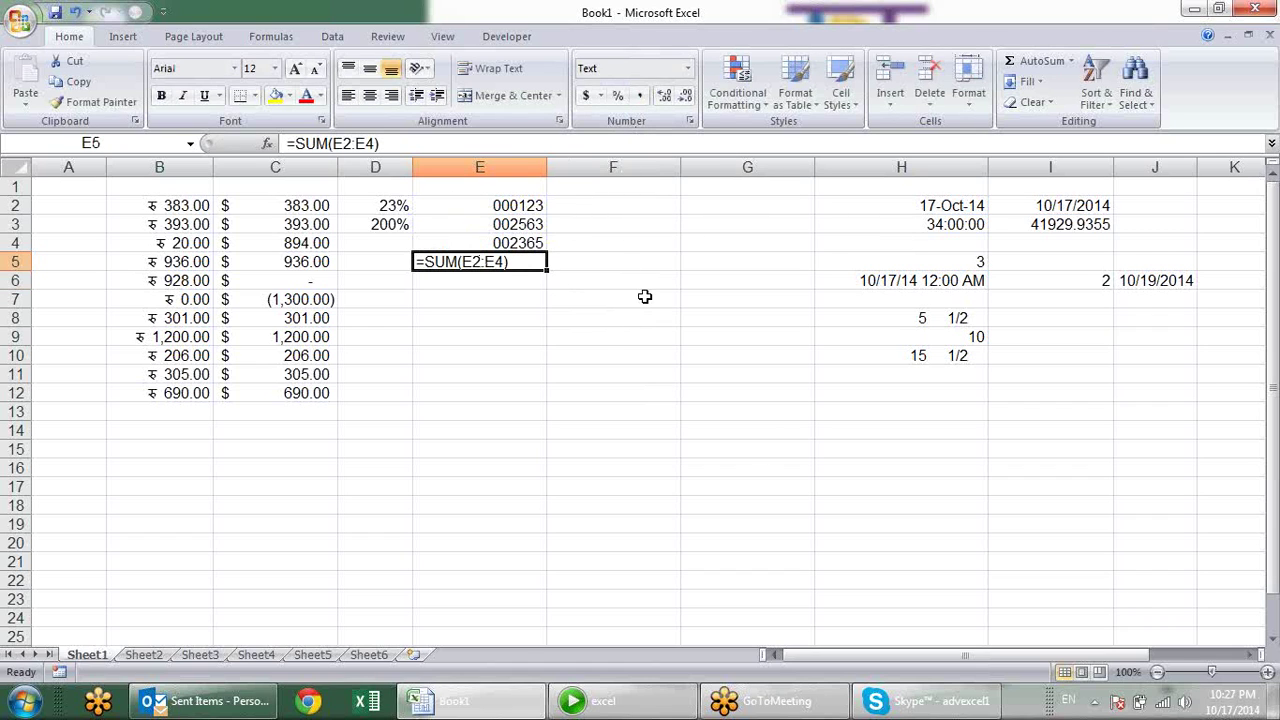
pyautogui.press('Return')
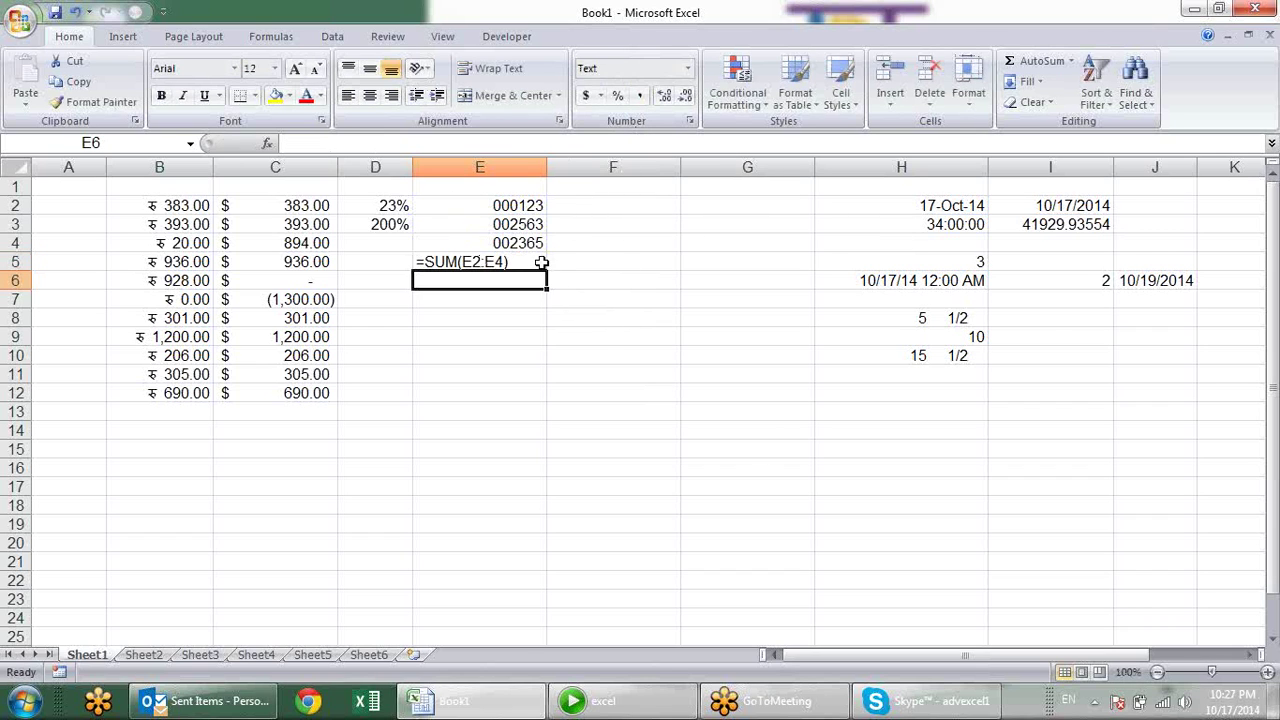
pyautogui.click(540, 262)
pyautogui.hotkey('ctrl', 'shift', '~')
pyautogui.press('F2')
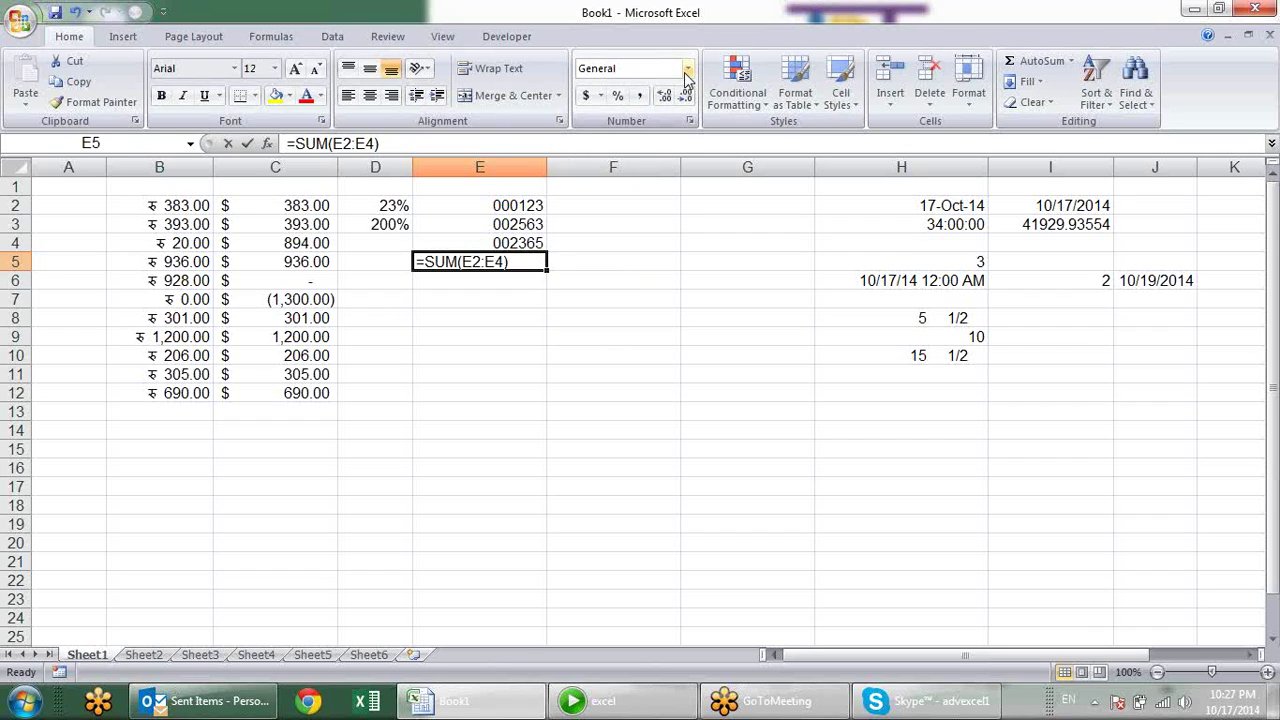
pyautogui.press('Return')
pyautogui.click(545, 259)
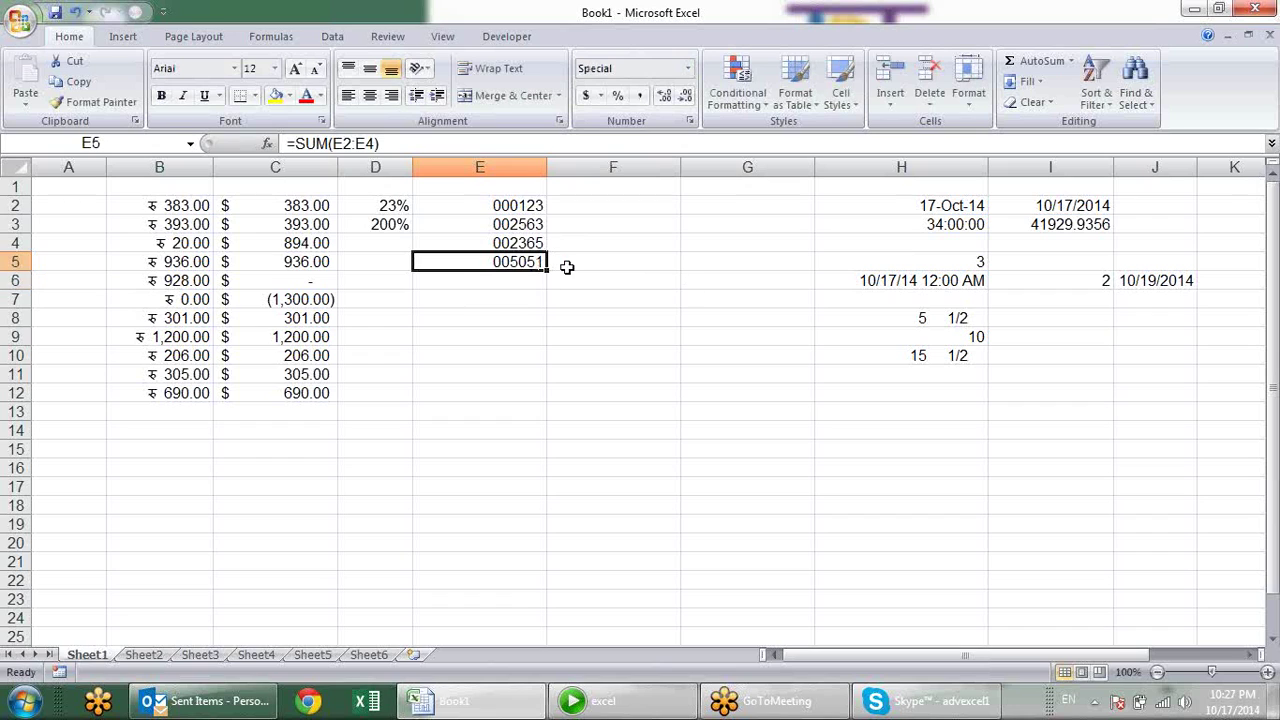
pyautogui.hotkey('ctrl', 'b')
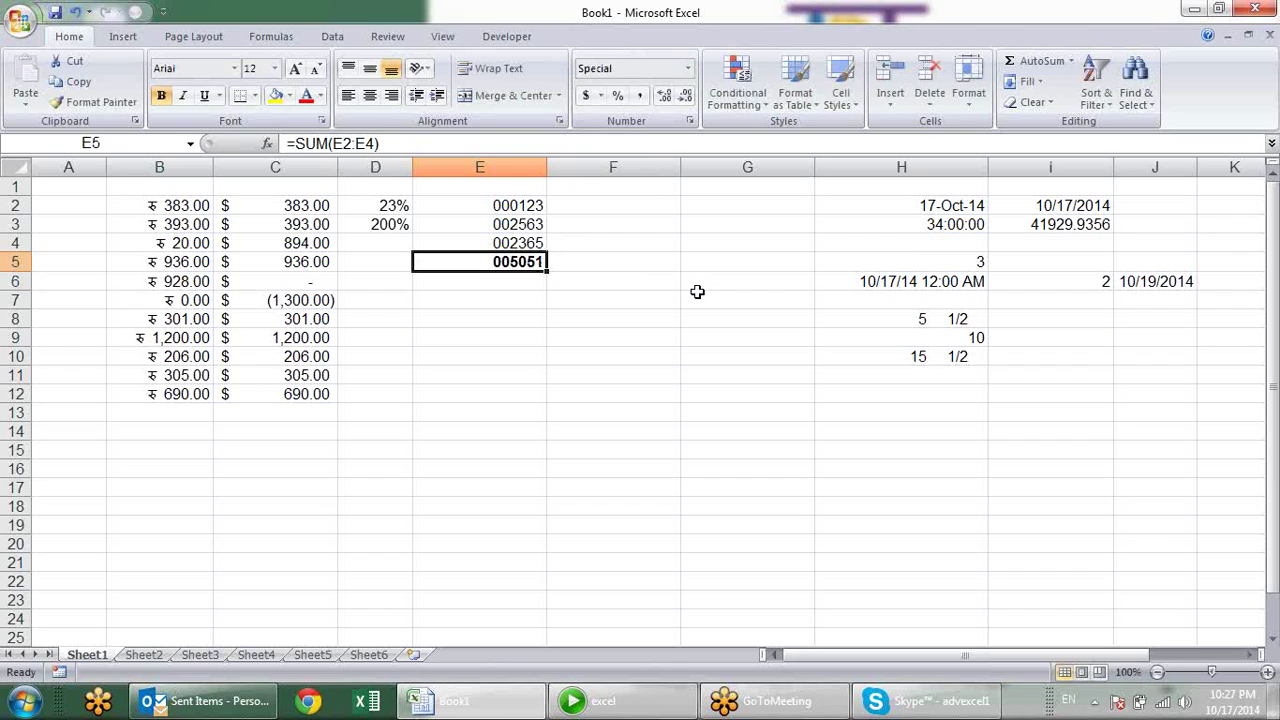
pyautogui.press('Delete')
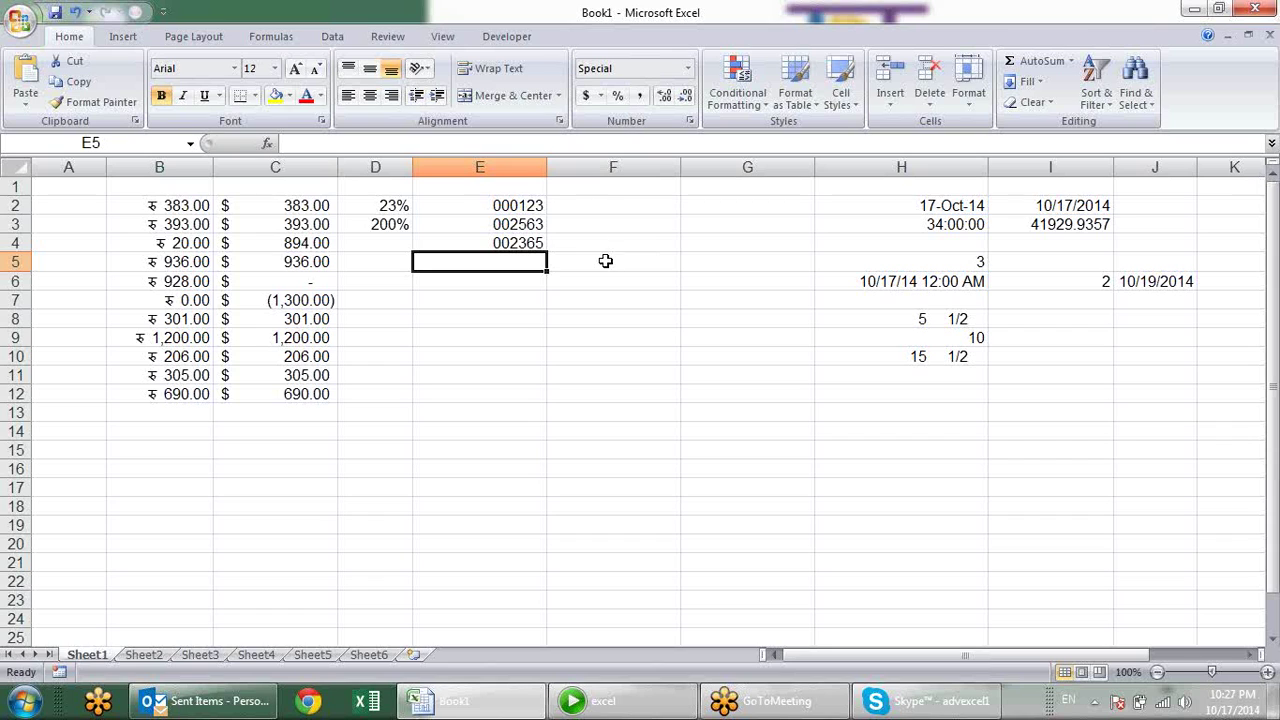
# Check the values in E2–E4 (123, 2563, 2365) and view E4's custom 000000 format in Format Cells.
pyautogui.click(548, 205)
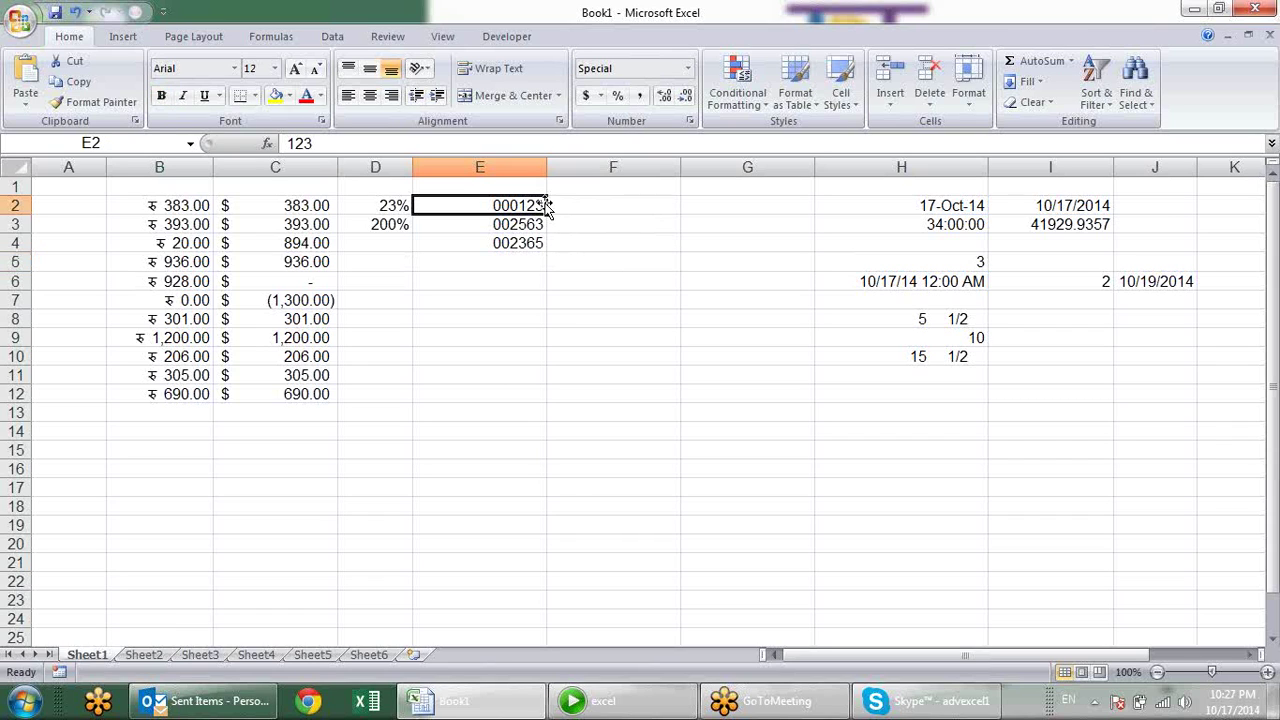
pyautogui.click(510, 222)
pyautogui.click(510, 243)
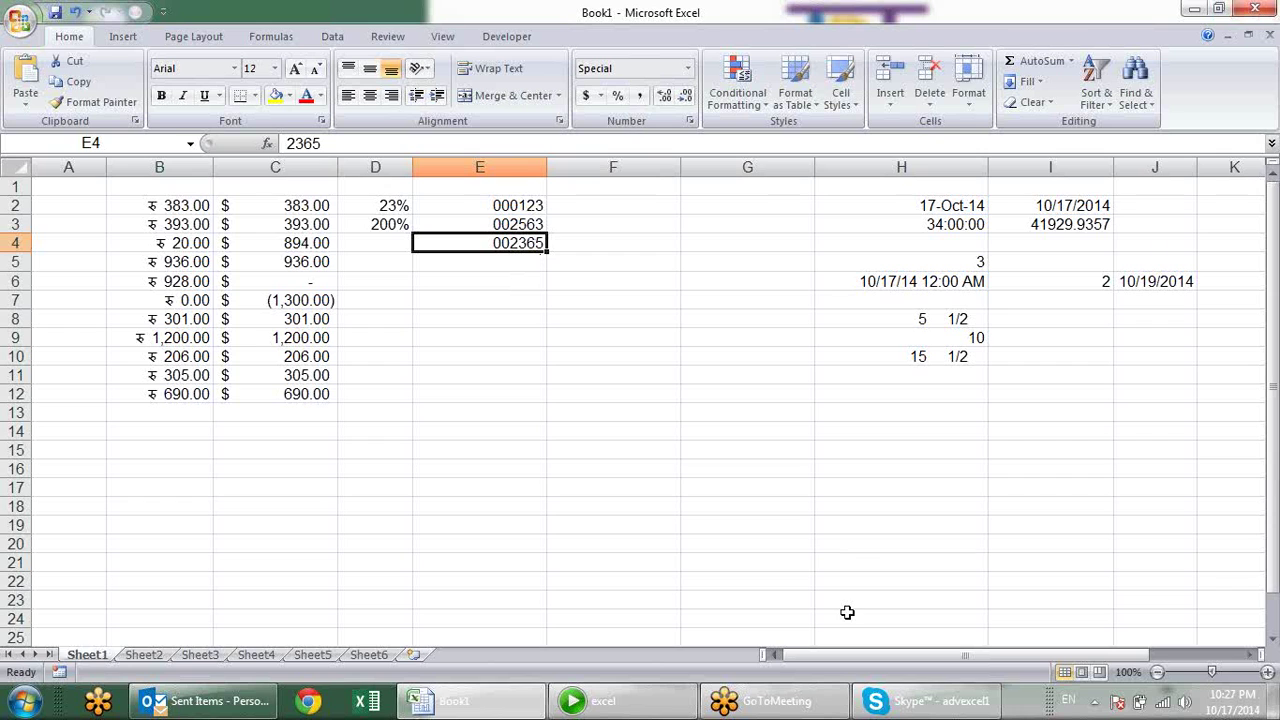
pyautogui.hotkey('ctrl', '1')
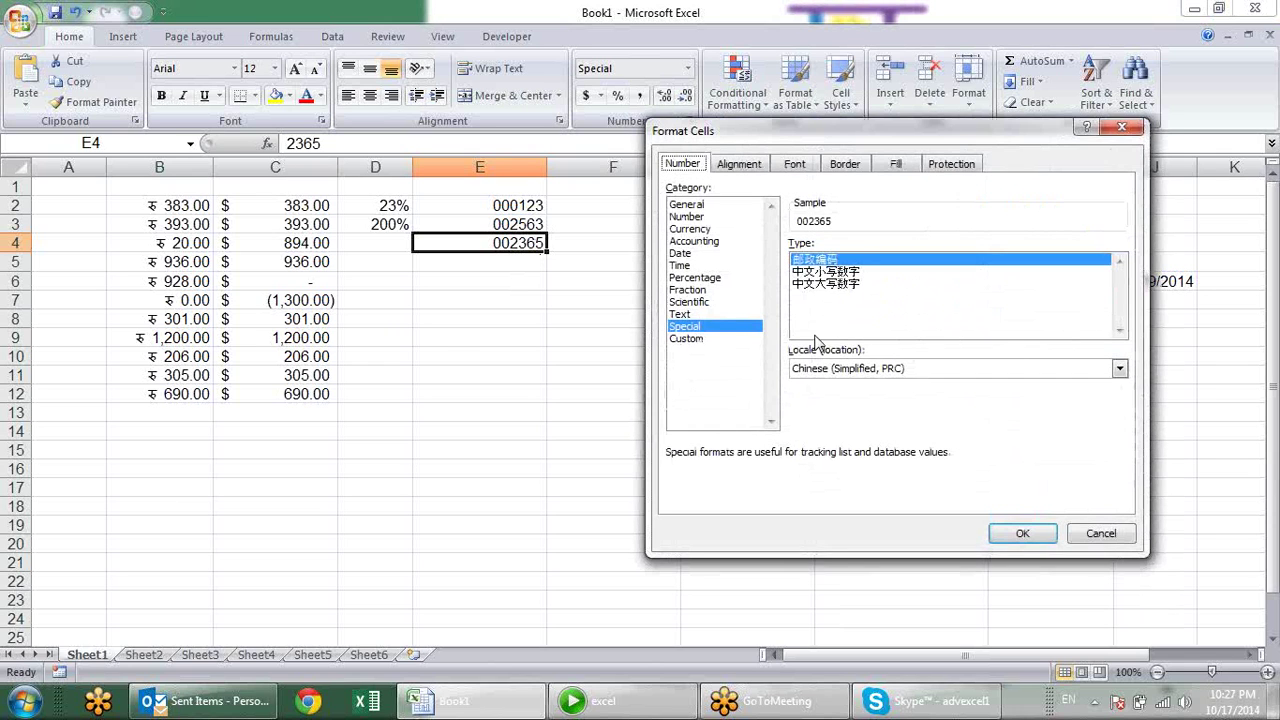
pyautogui.click(713, 339)
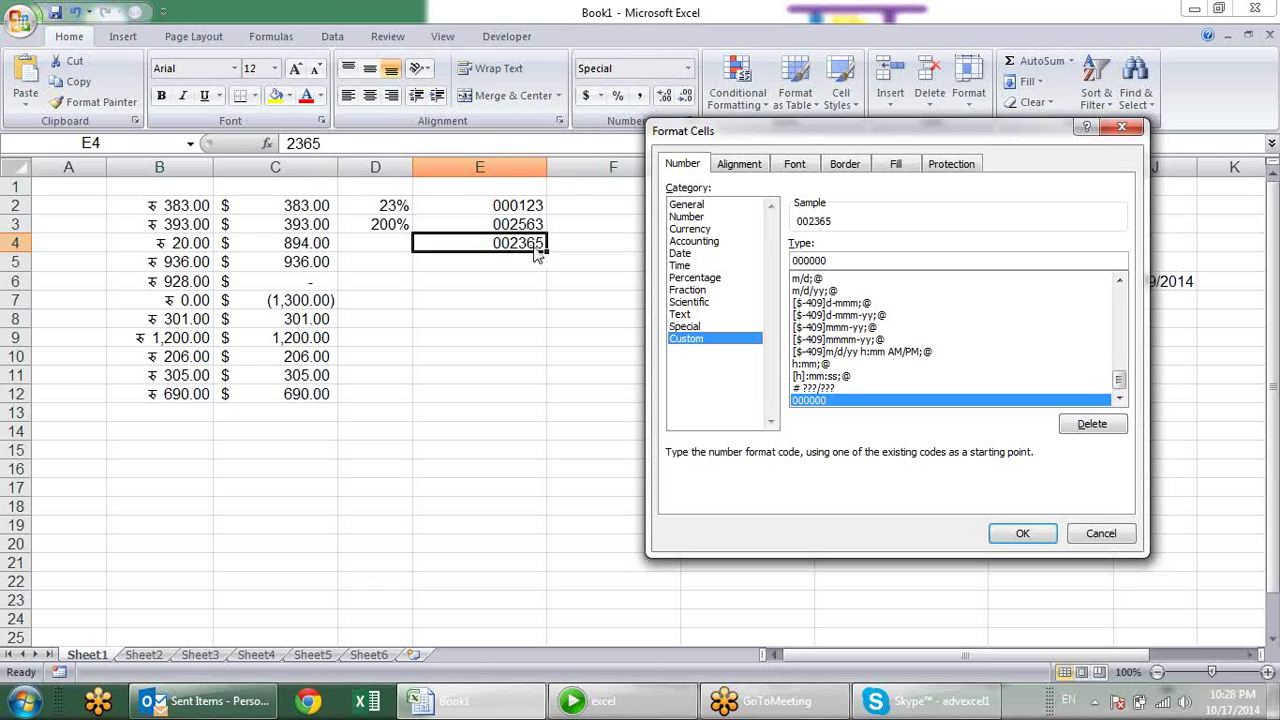
# Confirm the 000000 format so E4 shows 002365, then select cell F2.
pyautogui.press('Escape')
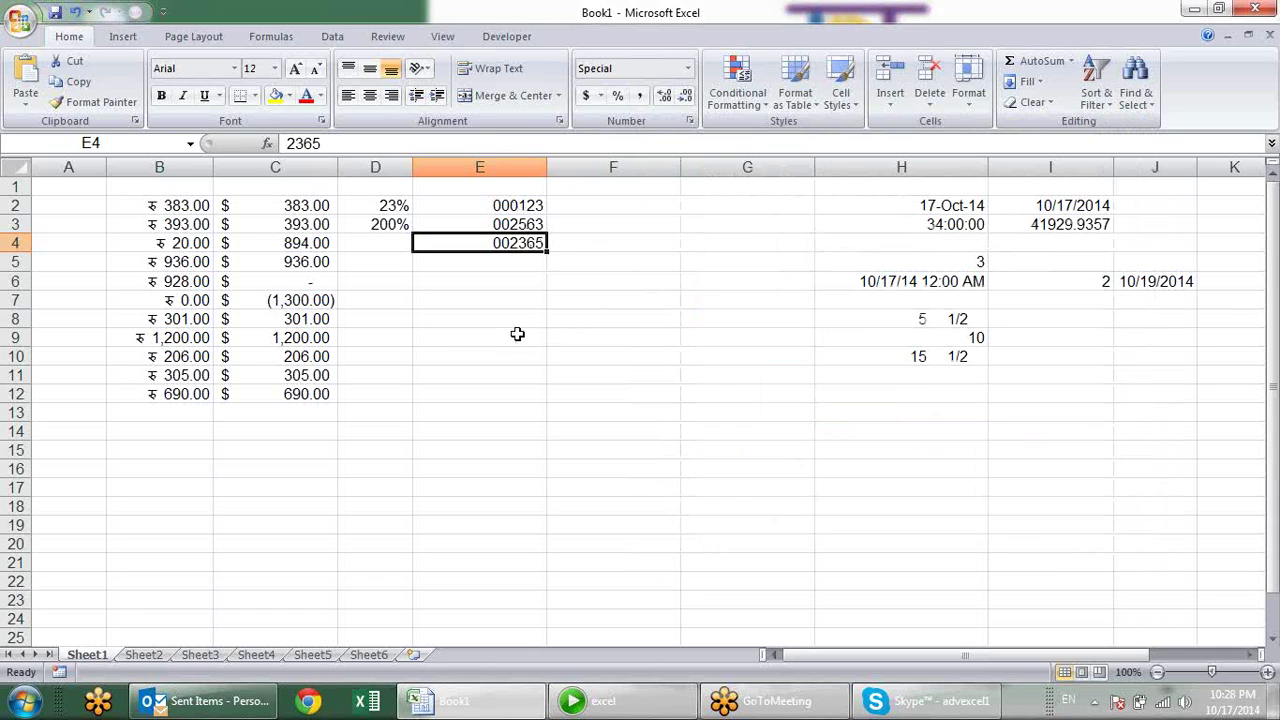
pyautogui.click(577, 206)
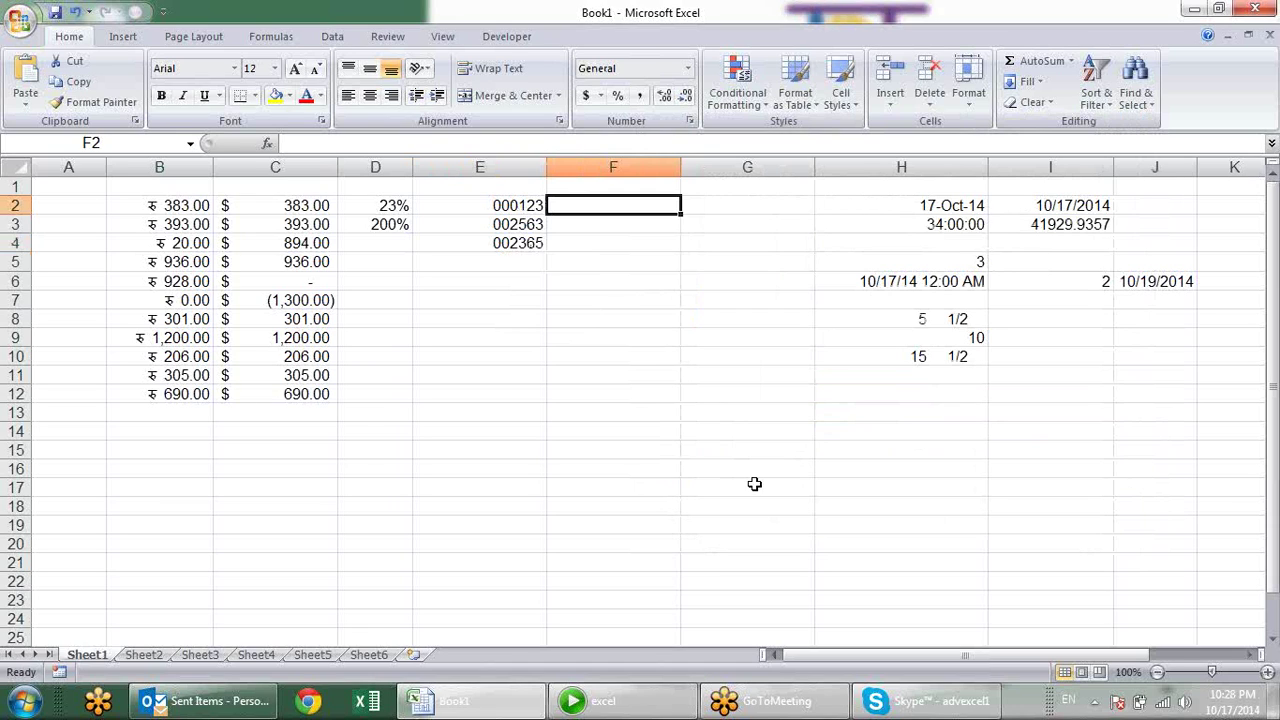
# Enter a phone number in cell F2.
pyautogui.write('+91')
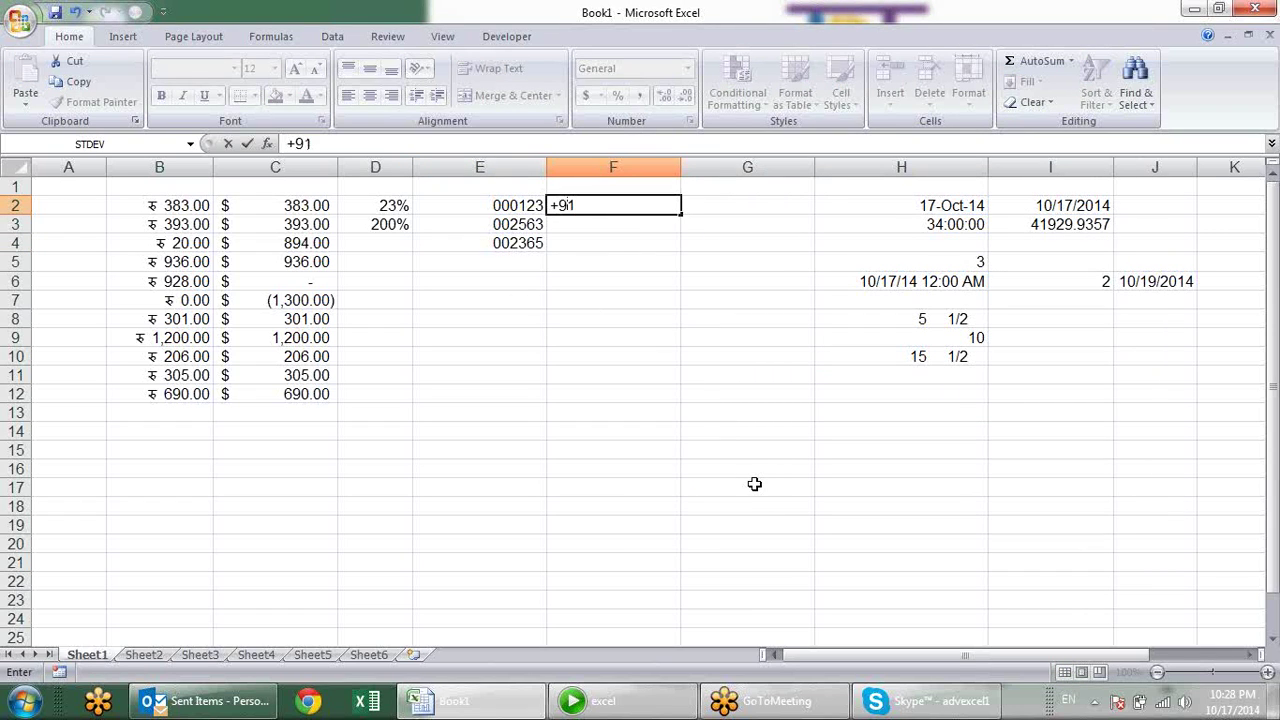
pyautogui.press('Escape')
pyautogui.press('Return')
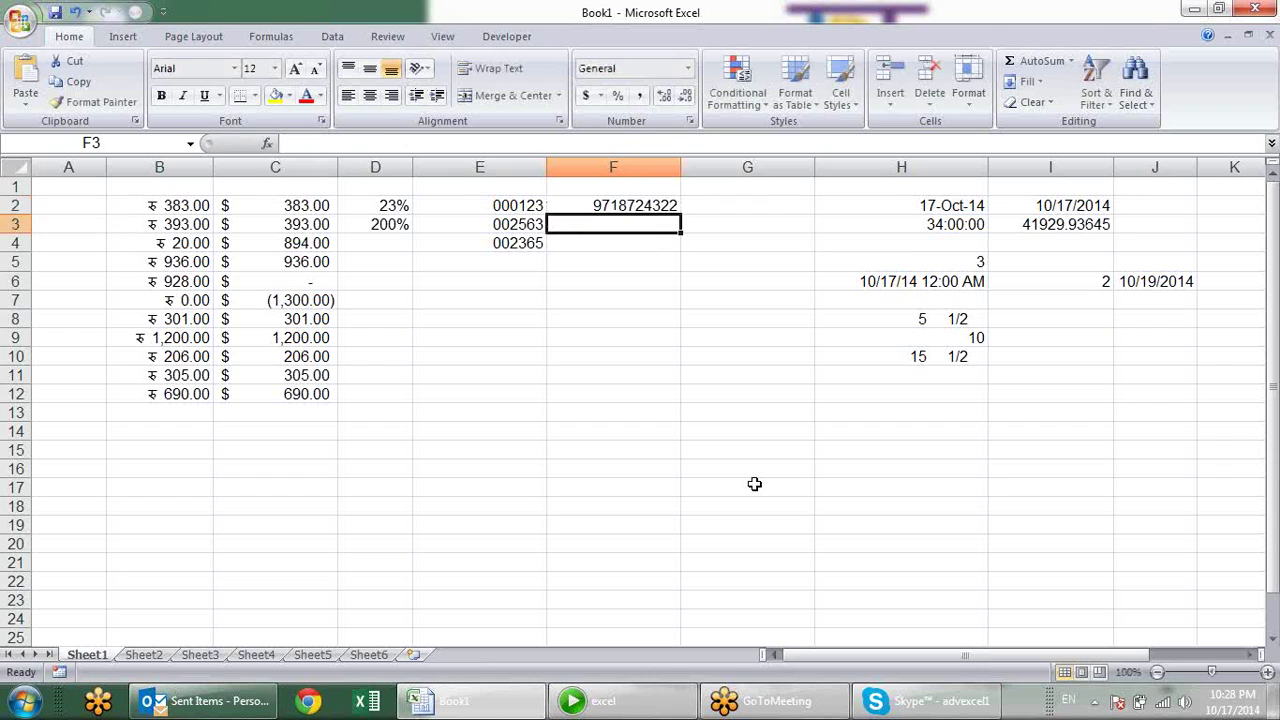
pyautogui.press('Up')
# Give F2 the custom number format '+91 #' so the number shows a +91 prefix.
pyautogui.hotkey('ctrl', '1')
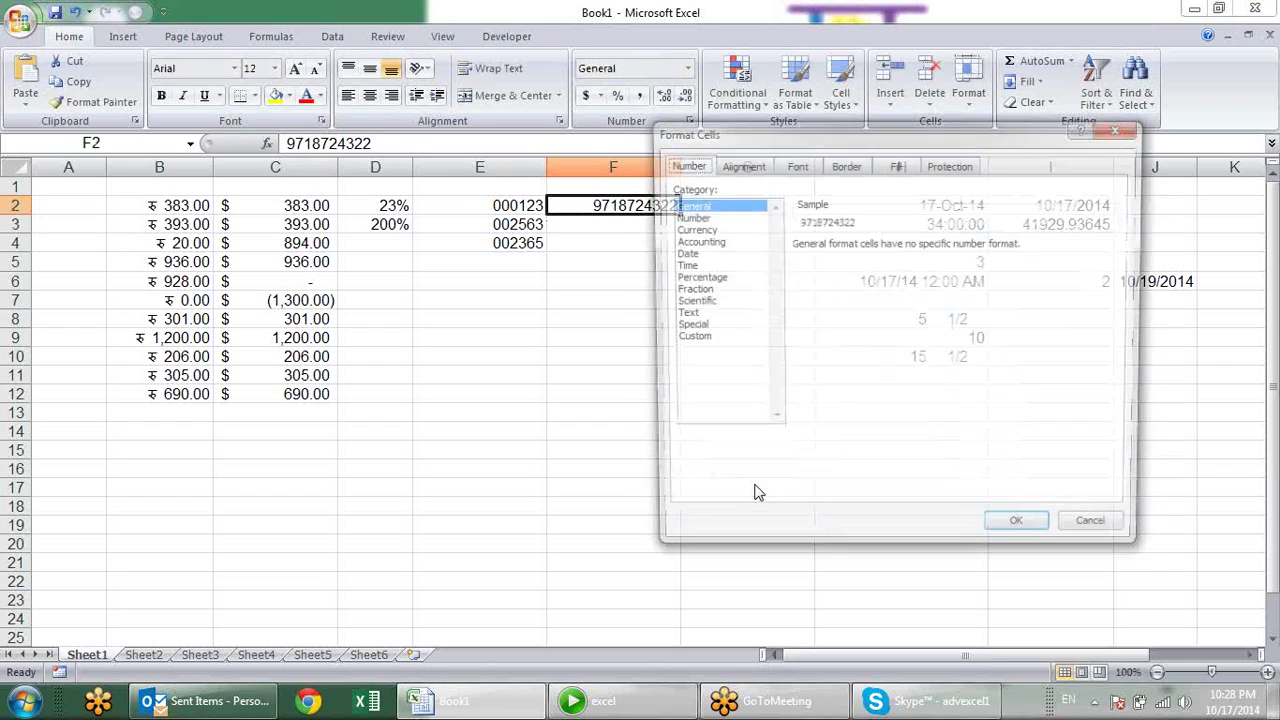
pyautogui.click(716, 327)
pyautogui.click(686, 338)
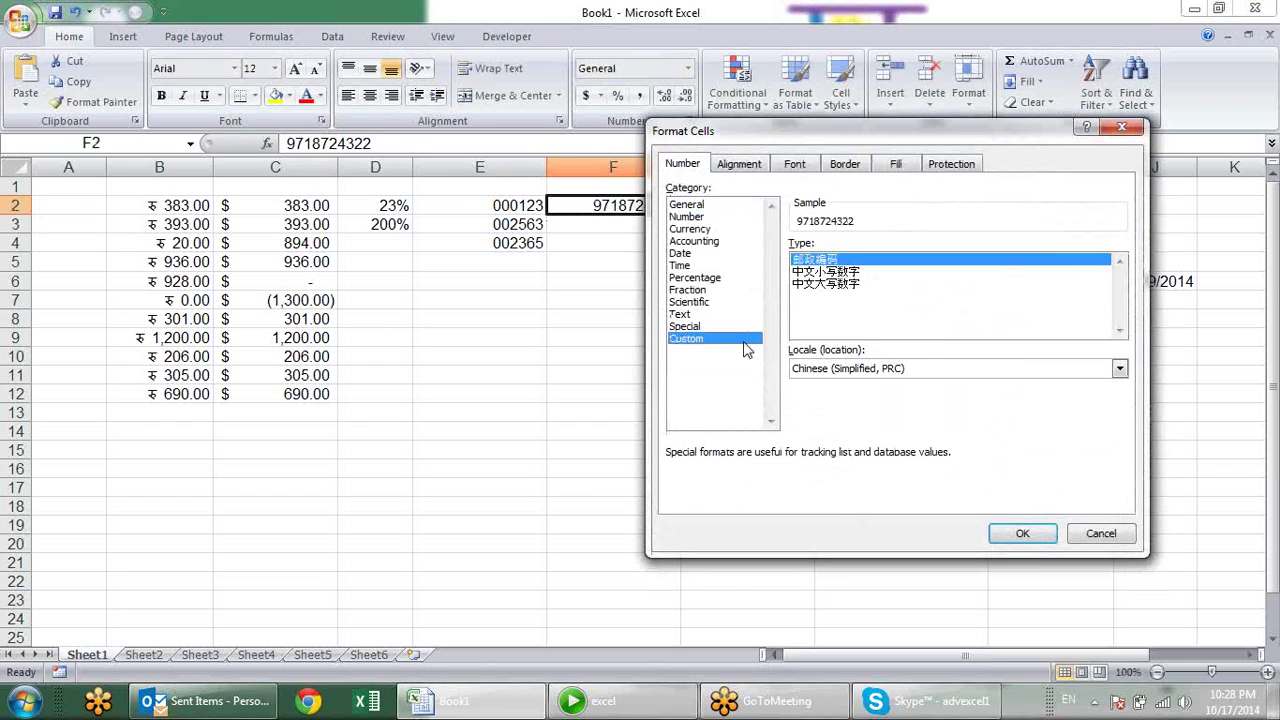
pyautogui.moveTo(860, 262); pyautogui.dragTo(693, 265)
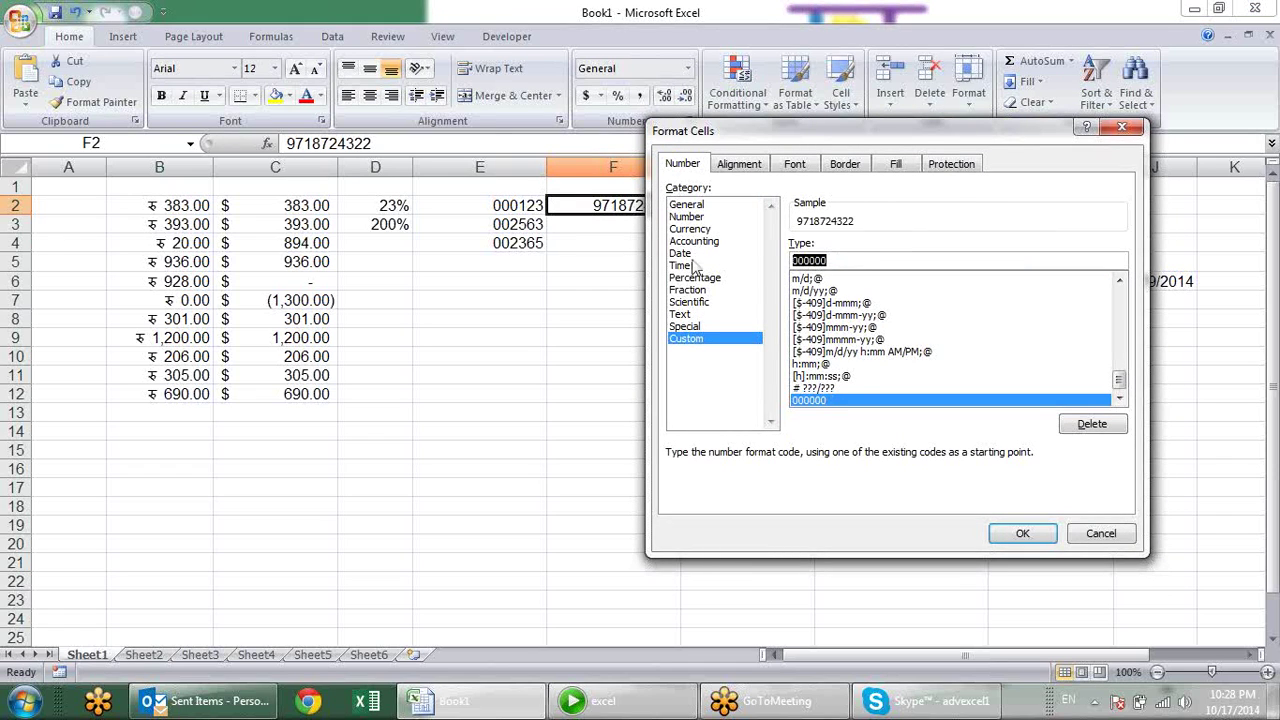
pyautogui.write('+91')
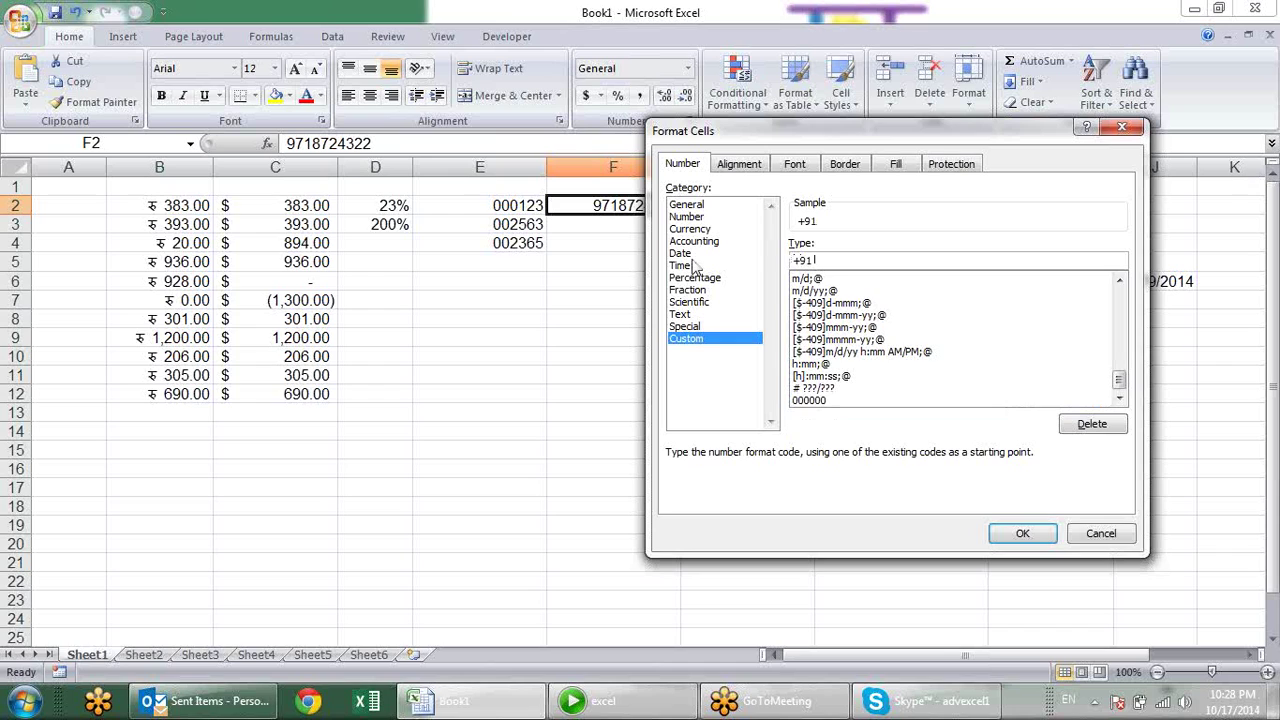
pyautogui.write('3')
pyautogui.press('BackSpace')
pyautogui.write('#')
pyautogui.press('Return')
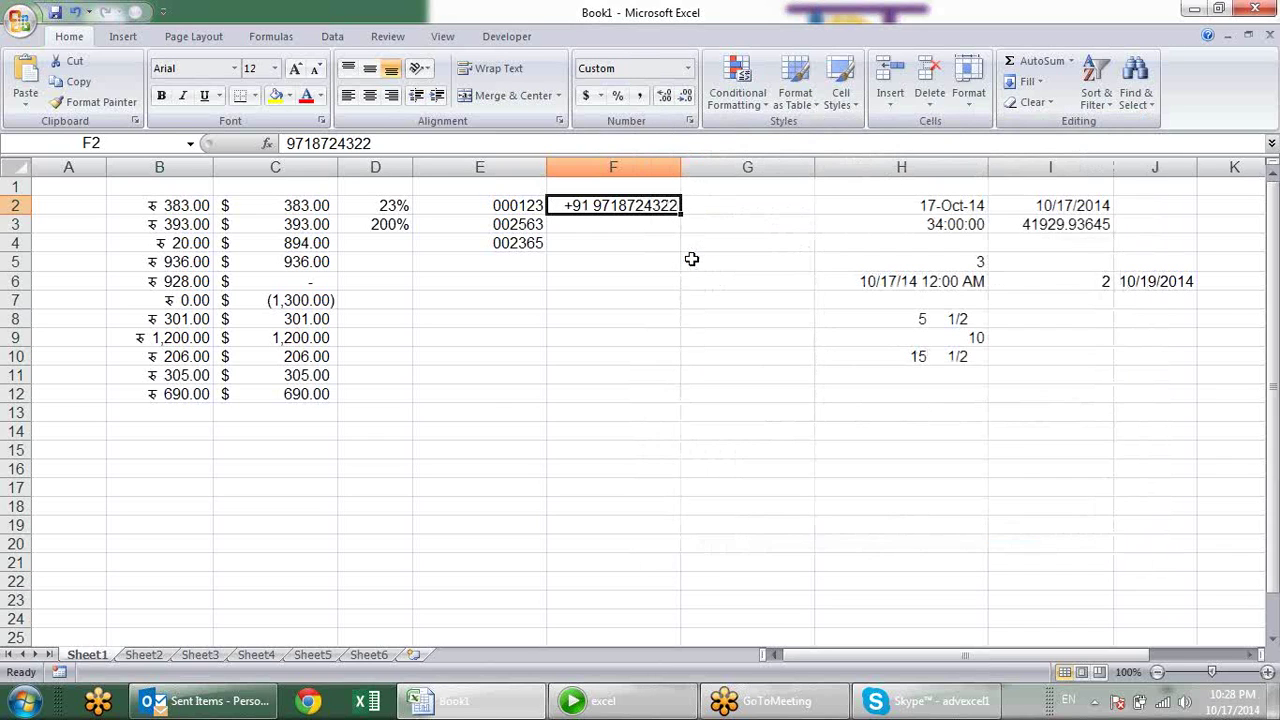
# Copy the +91 format onto F3:F10 with Format Painter and enter phone numbers in F3 and F4.
pyautogui.click(100, 103)
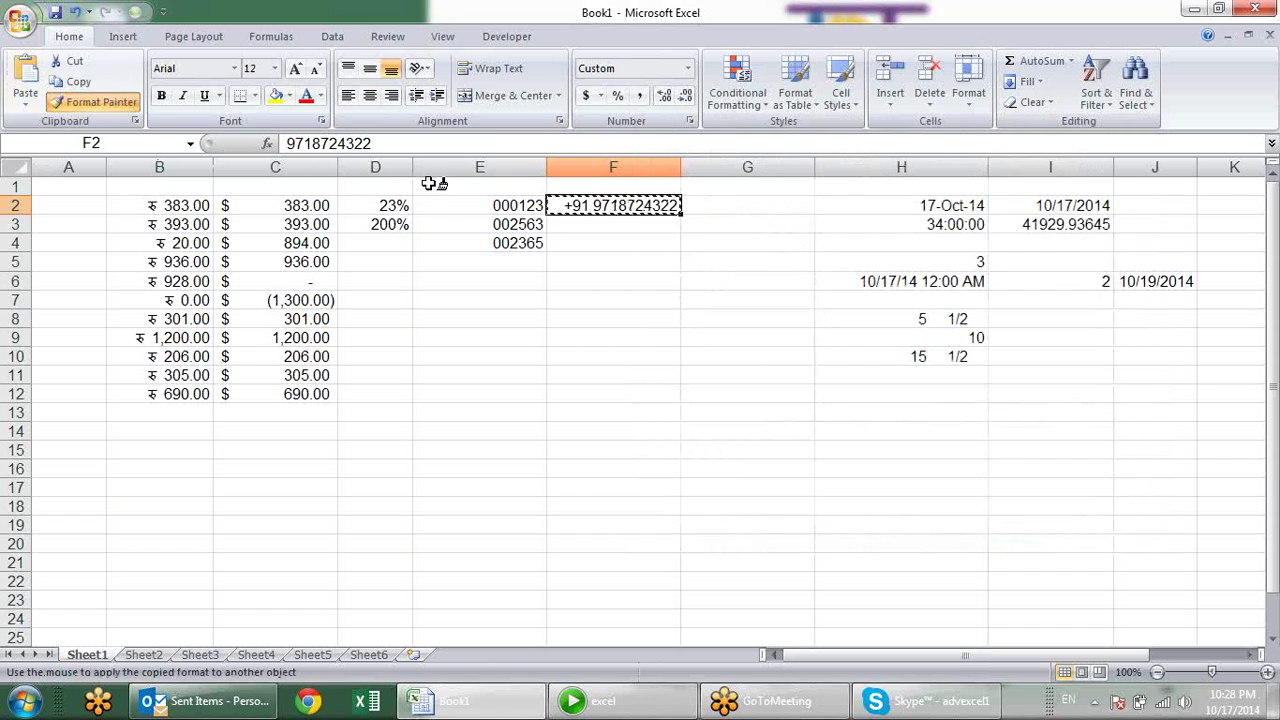
pyautogui.moveTo(600, 230); pyautogui.dragTo(603, 365)
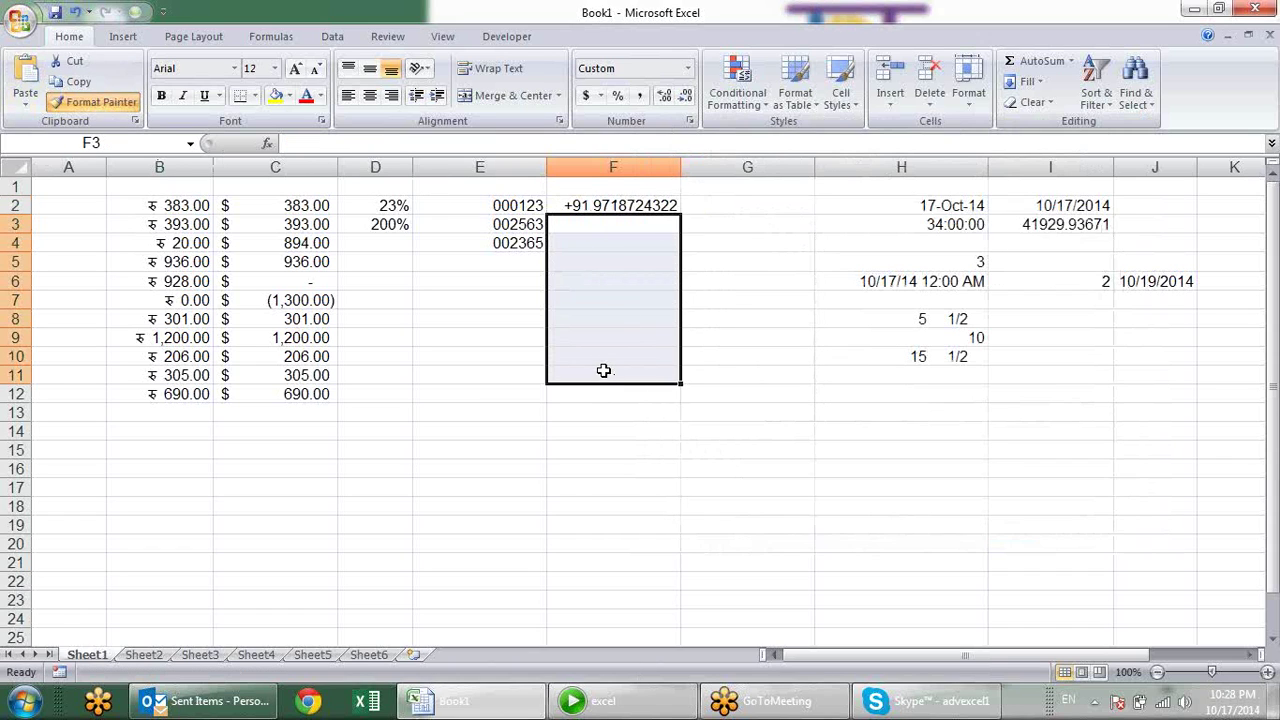
pyautogui.click(622, 226)
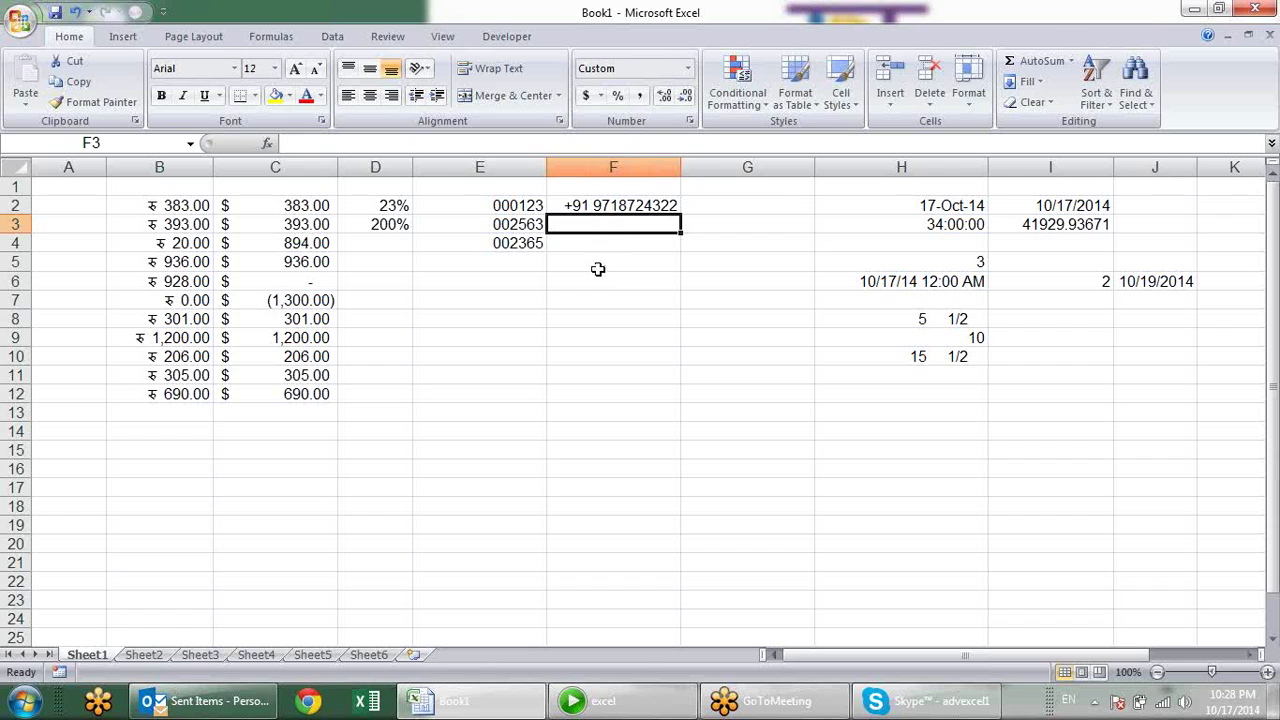
pyautogui.write('82741258')
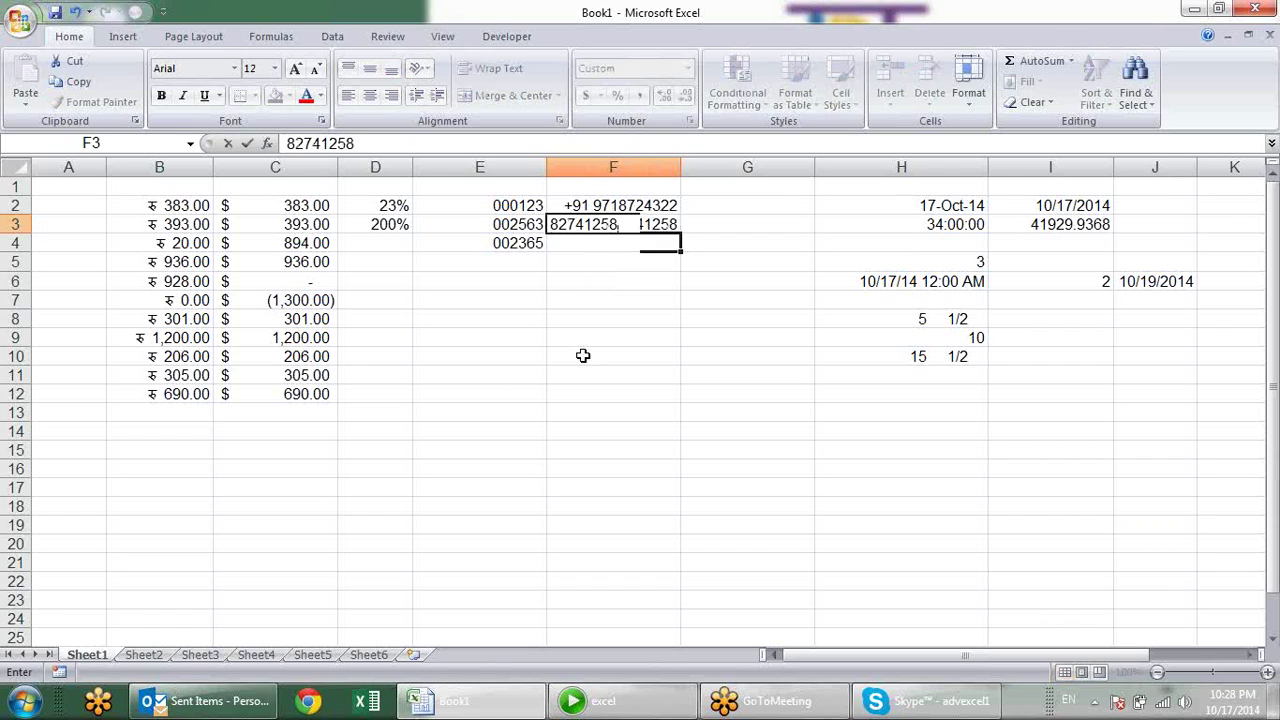
pyautogui.press('Return')
pyautogui.write('58425')
pyautogui.press('Return')
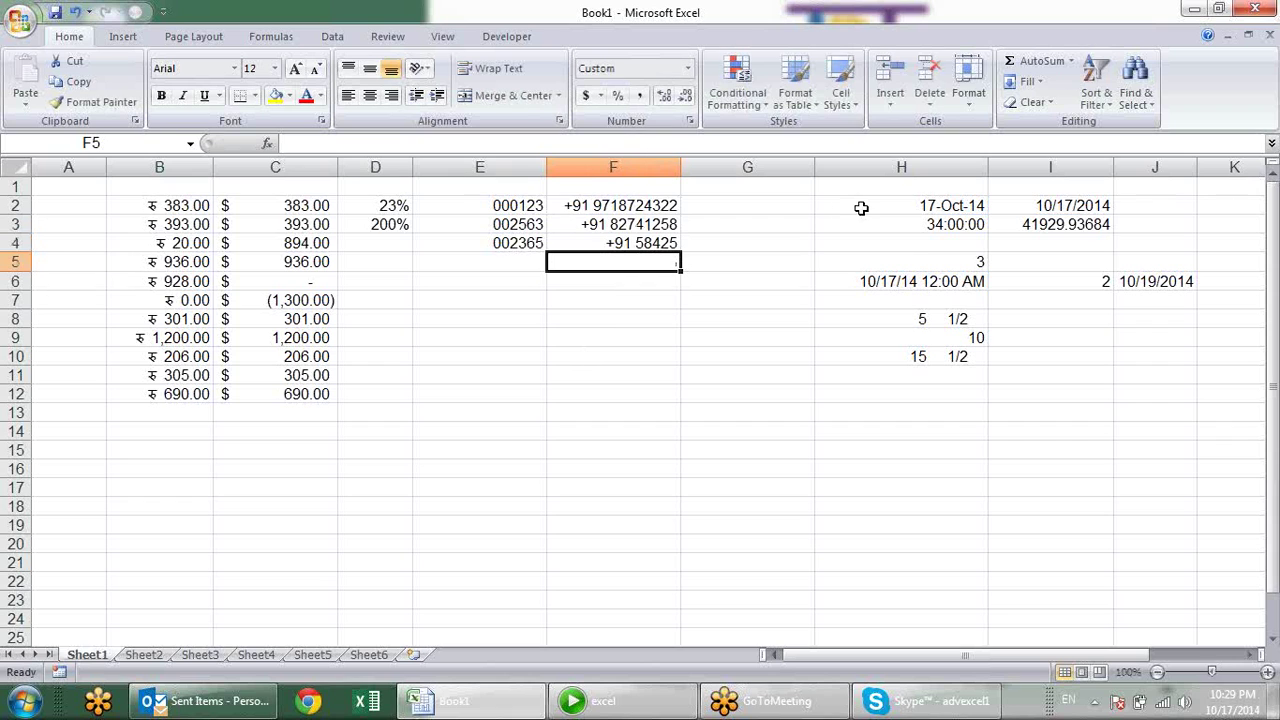
pyautogui.click(689, 121)
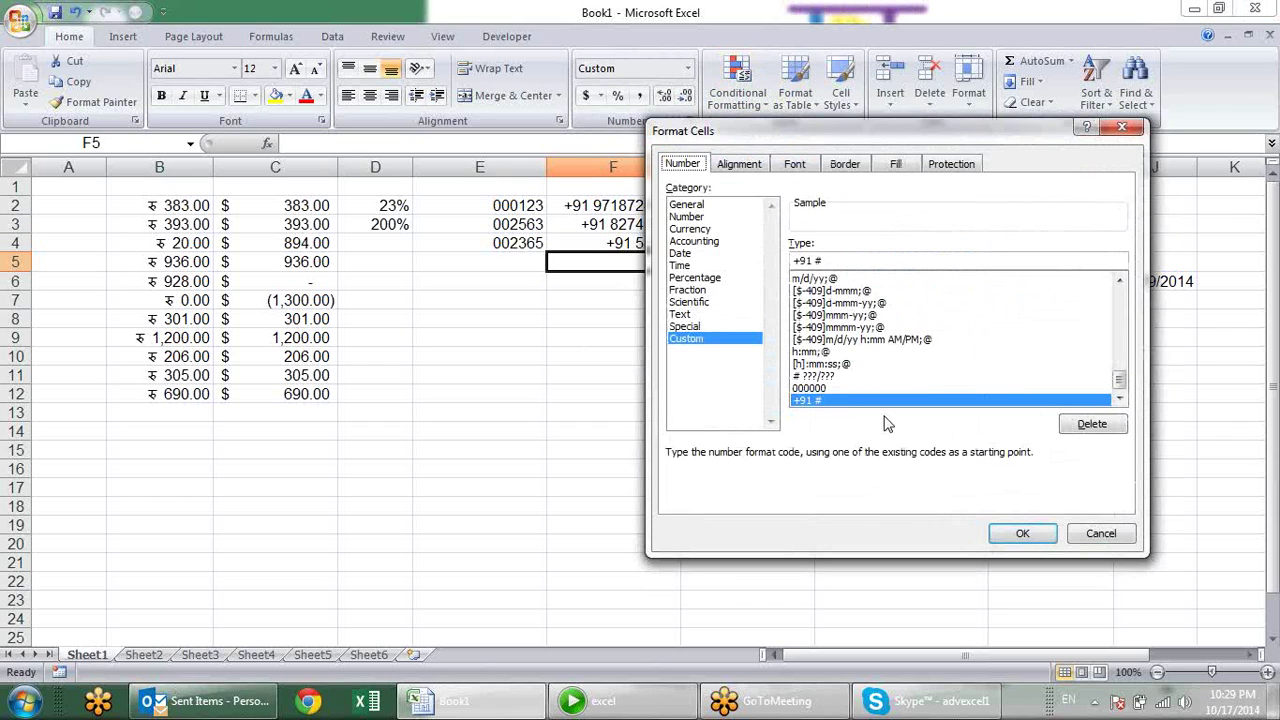
# Close F5's format settings and re-enter the '+91 #' custom format for F4.
pyautogui.press('Return')
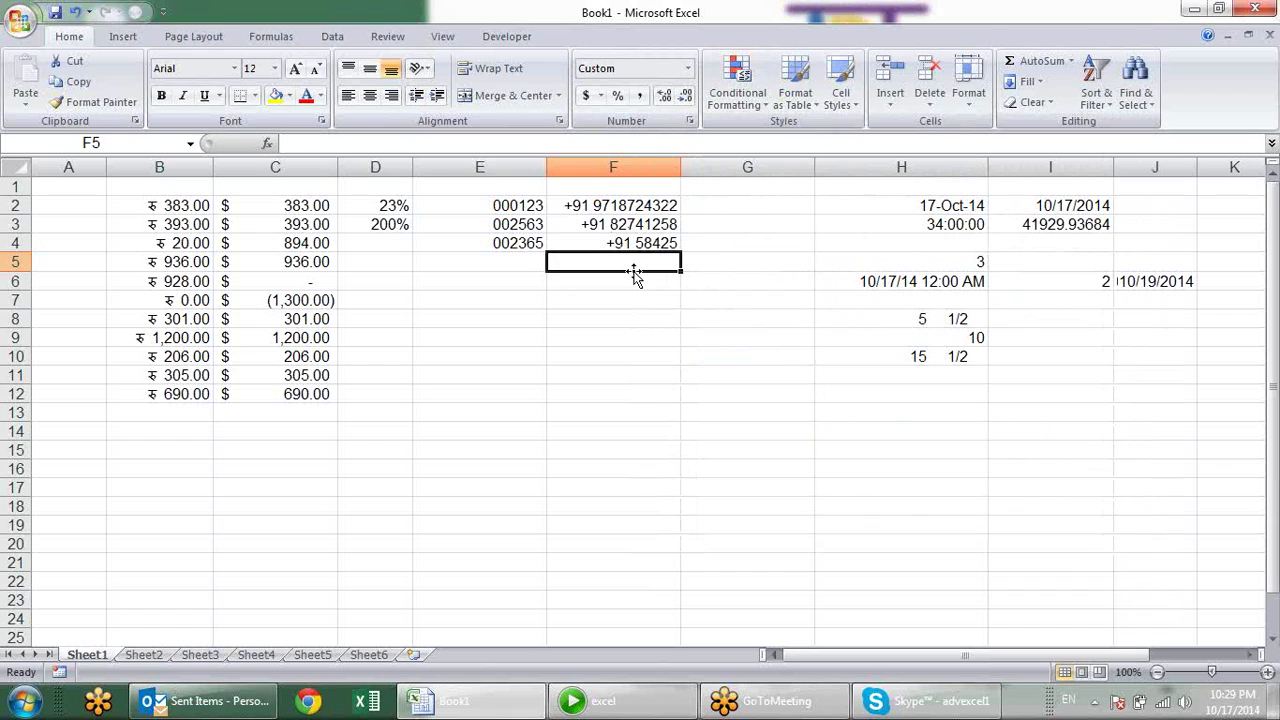
pyautogui.click(635, 240)
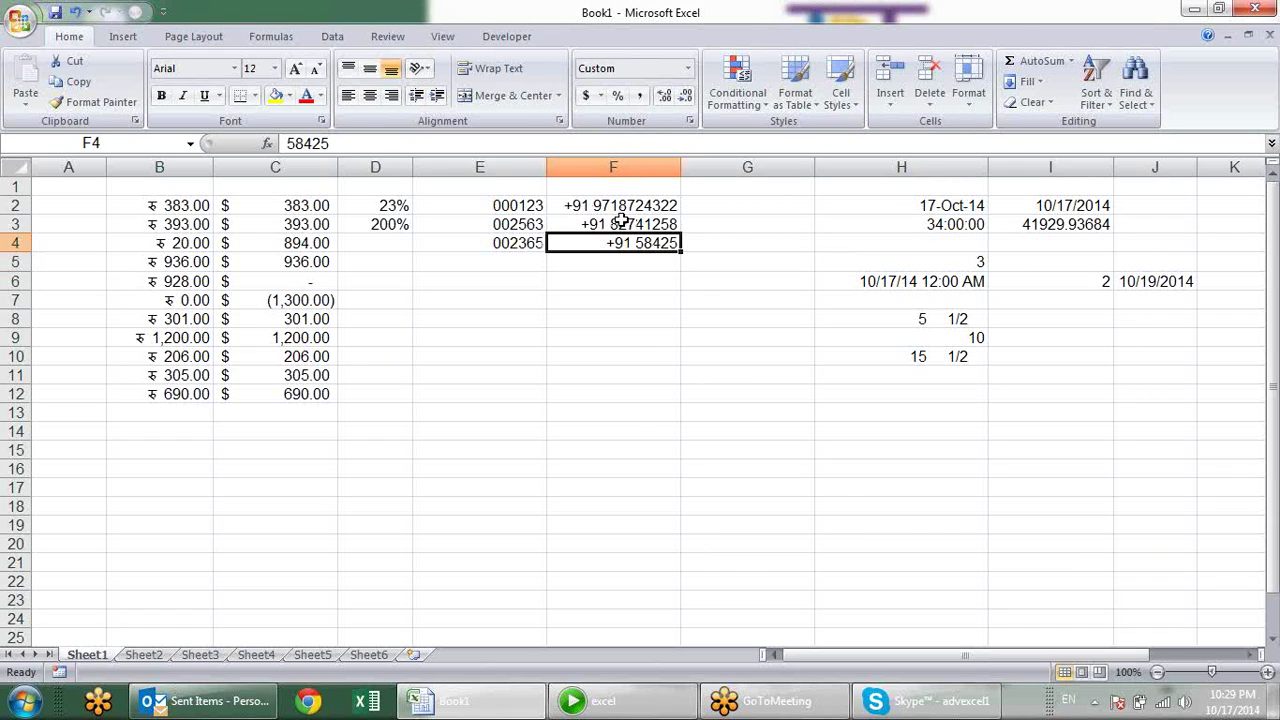
pyautogui.click(692, 121)
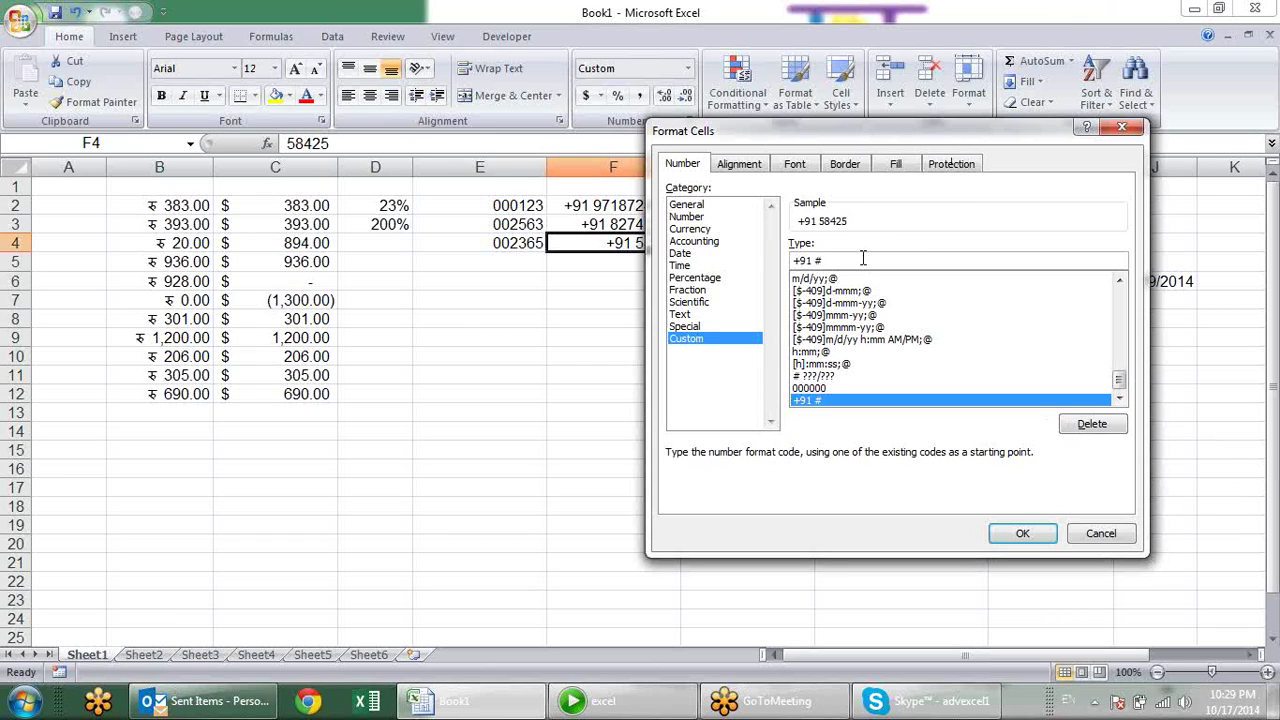
pyautogui.press('BackSpace')
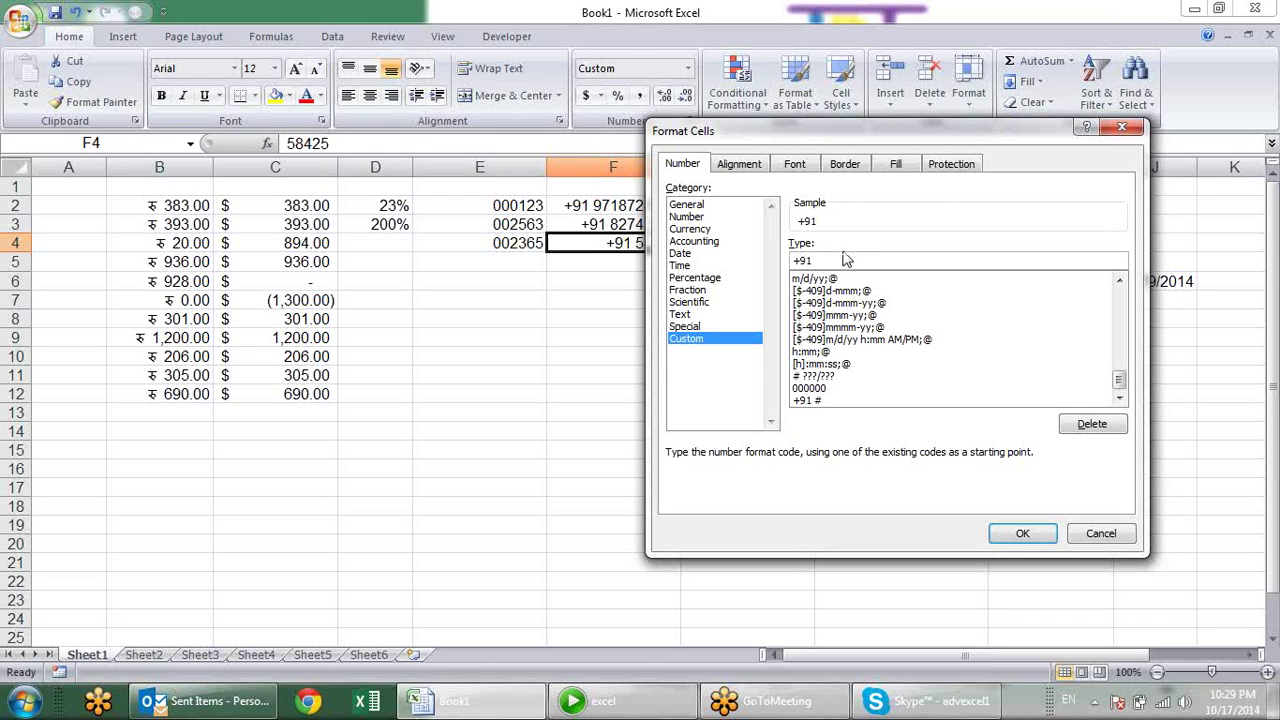
pyautogui.write('3')
pyautogui.press('BackSpace')
pyautogui.write('#')
pyautogui.click(1024, 534)
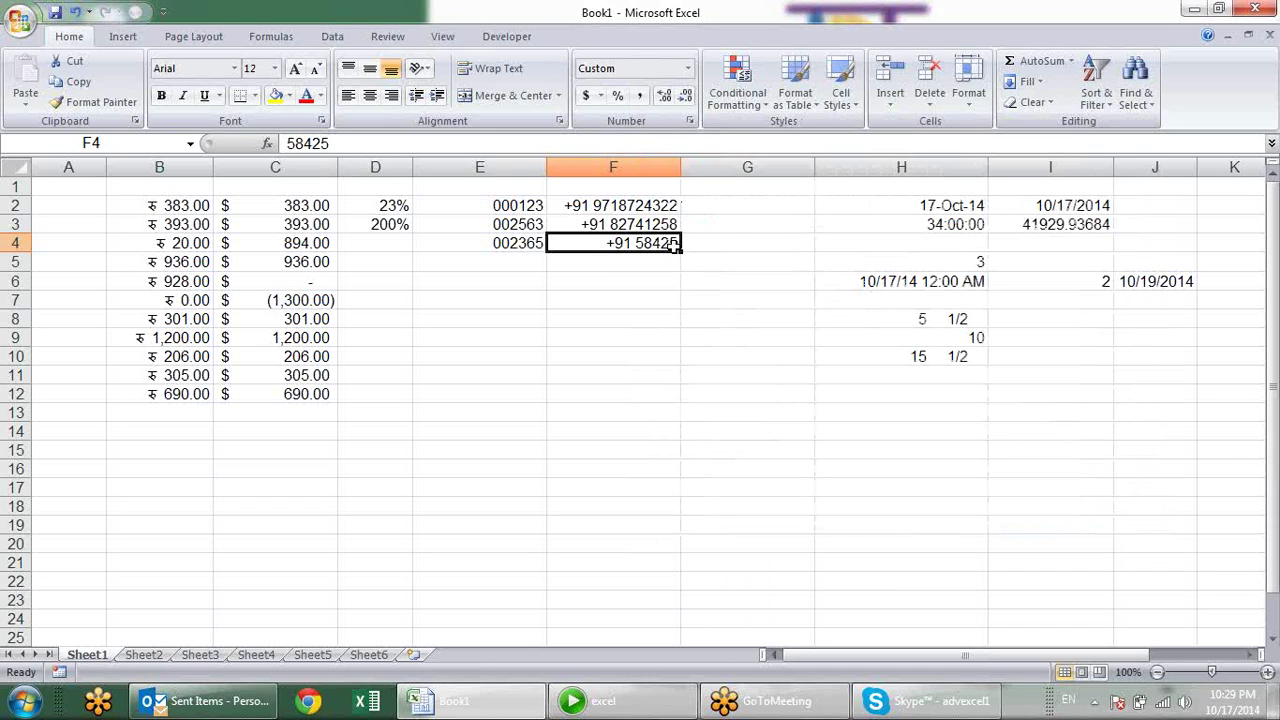
# Compare E4 with F4, then recheck F4's '+91 #' custom format and confirm it.
pyautogui.click(515, 240)
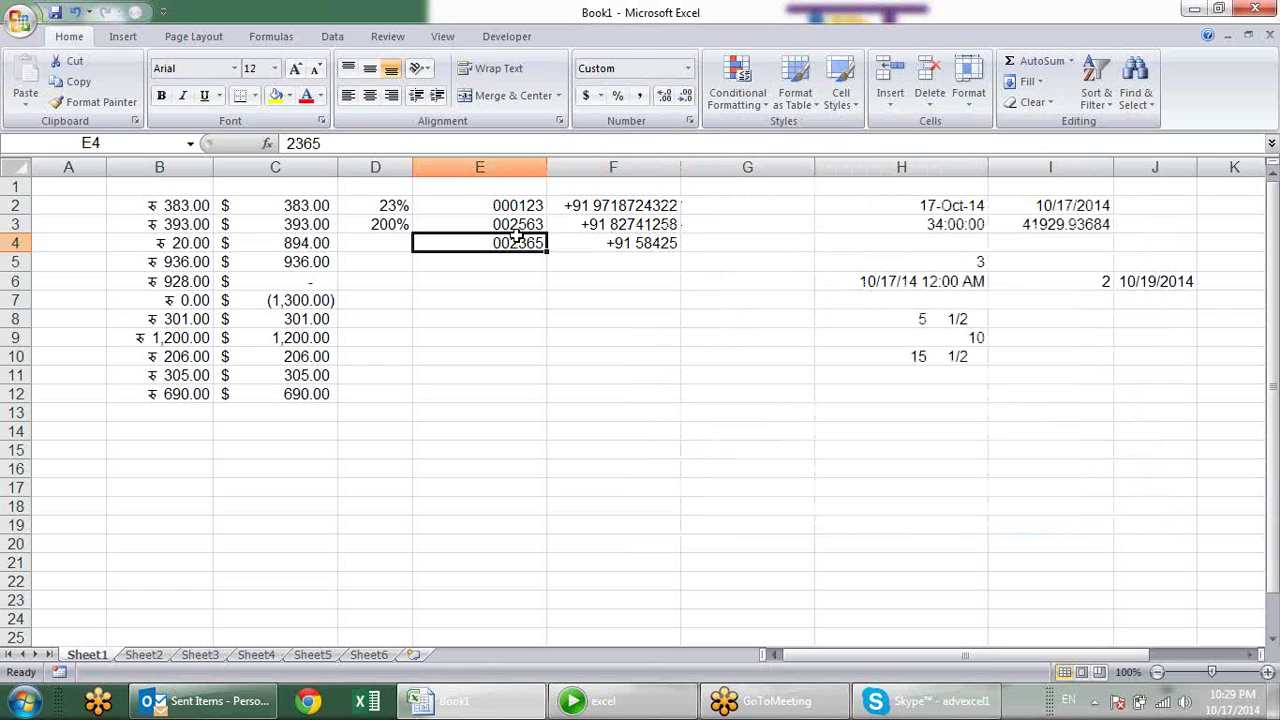
pyautogui.click(623, 240)
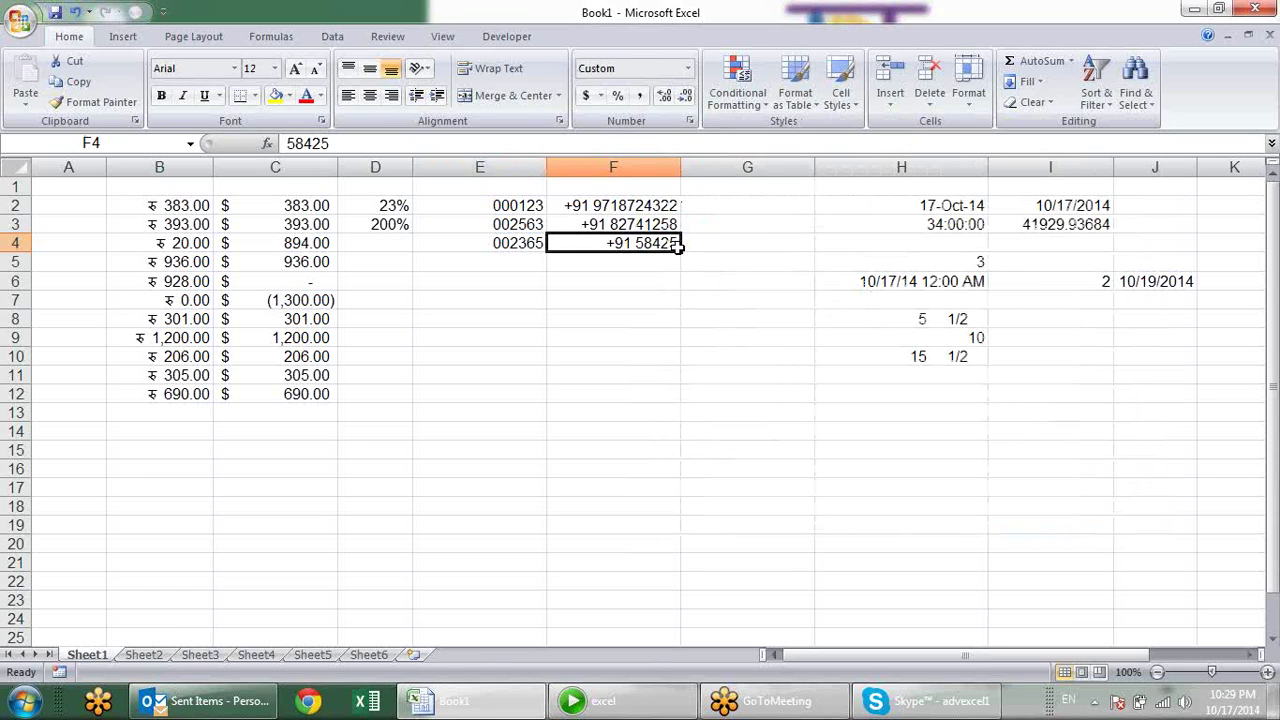
pyautogui.click(538, 242)
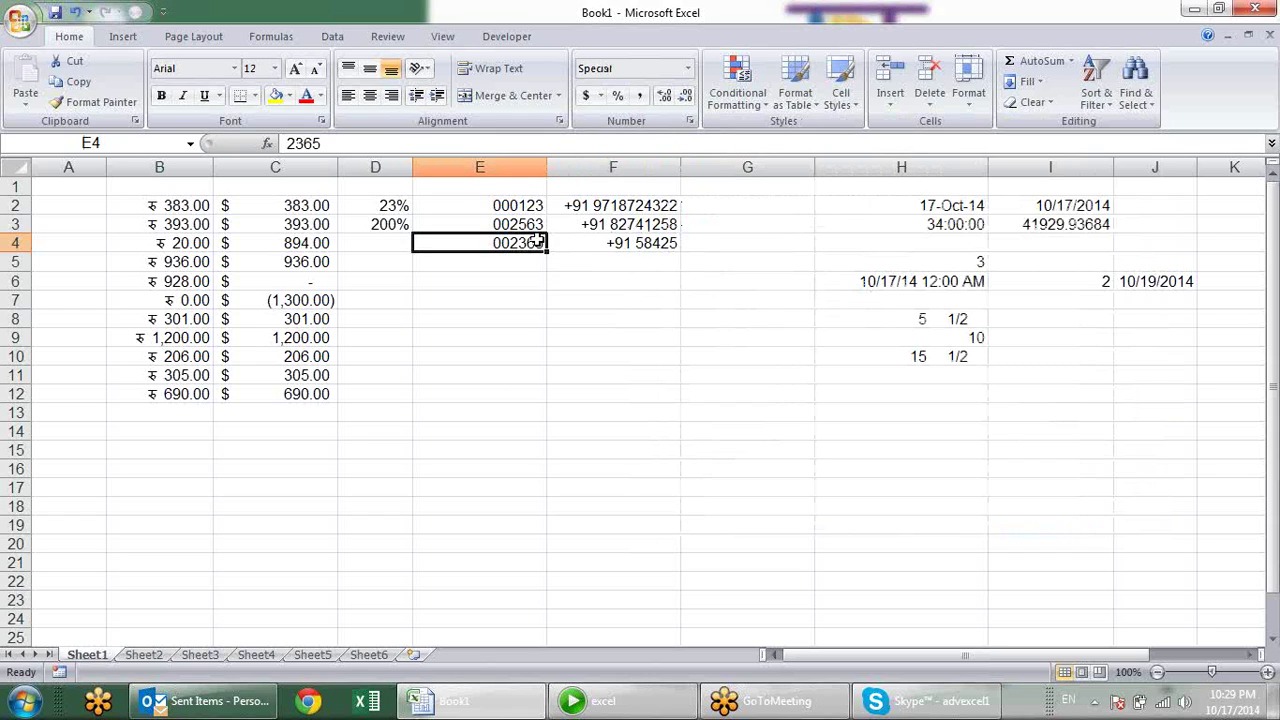
pyautogui.click(660, 242)
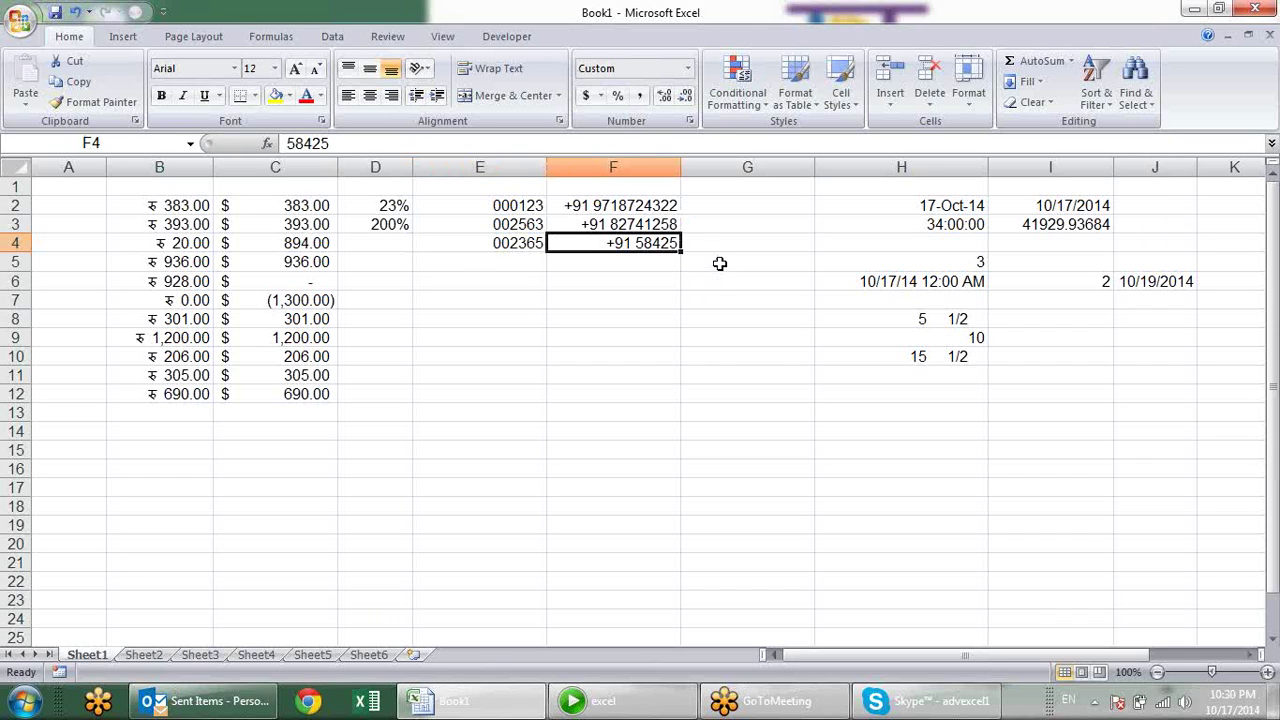
pyautogui.click(689, 120)
pyautogui.click(827, 261)
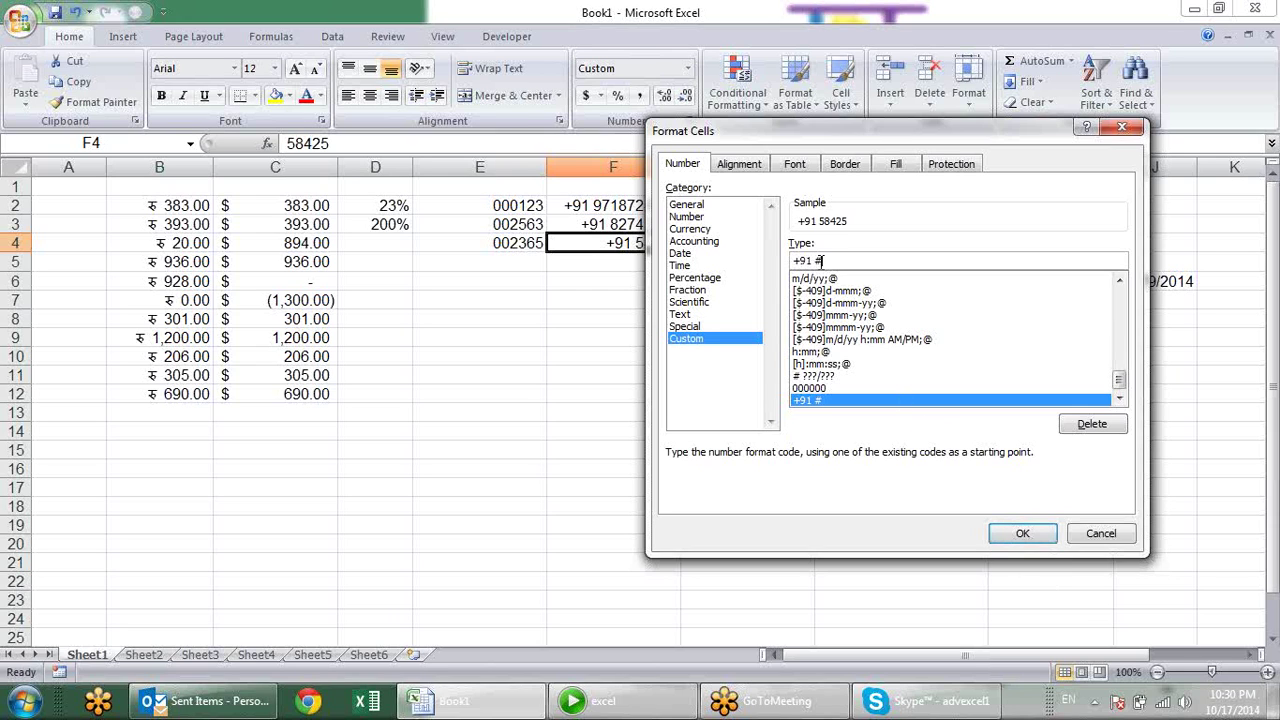
pyautogui.click(1024, 533)
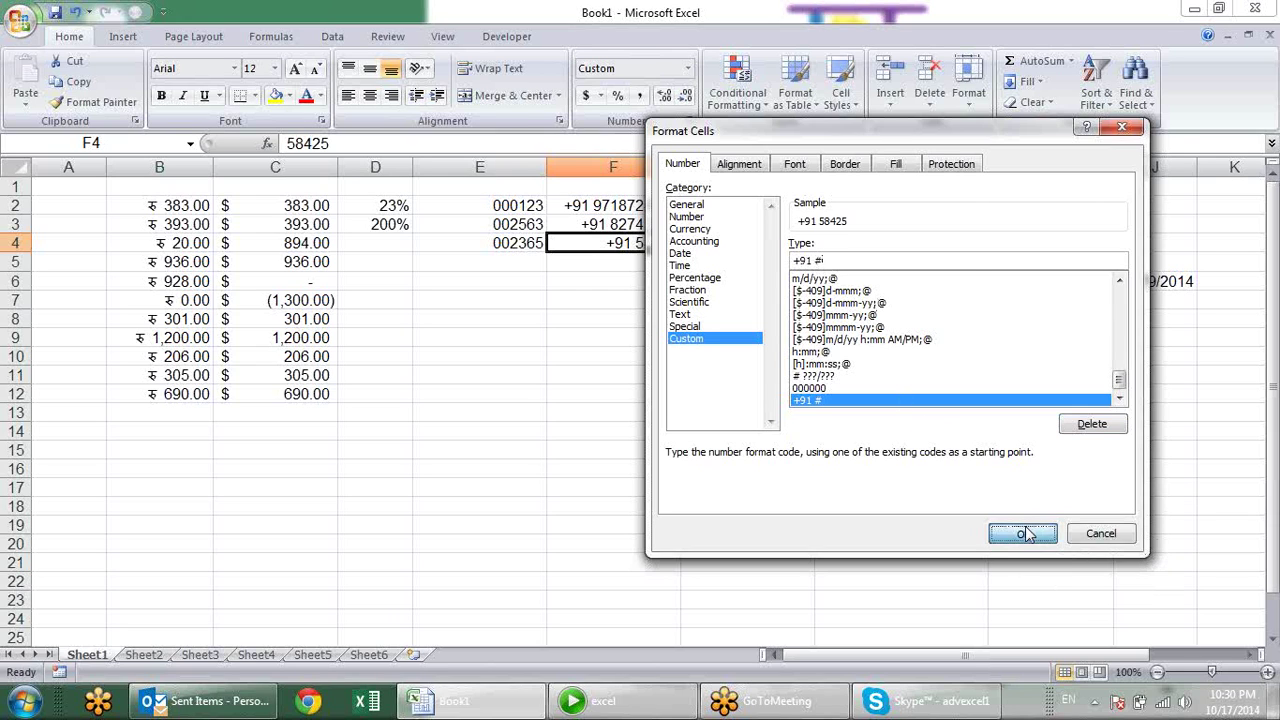
pyautogui.click(736, 205)
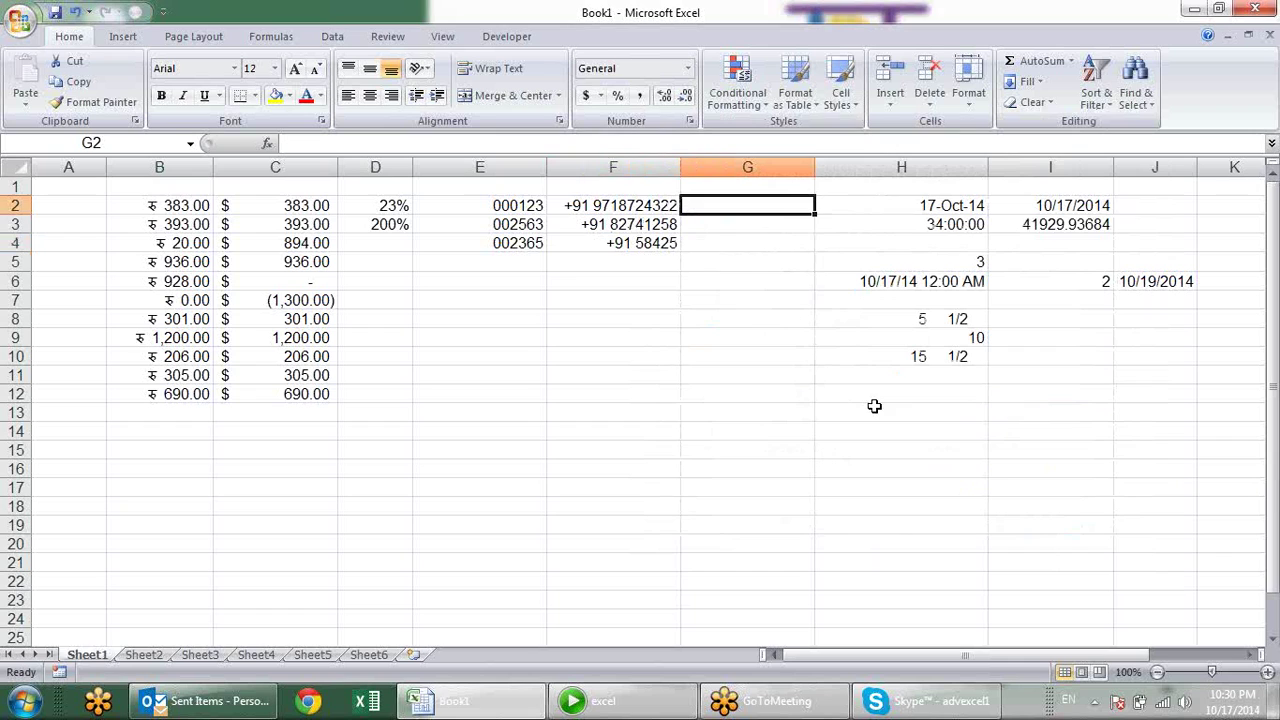
# Apply the custom format ###-###-### to cells G2:G10.
pyautogui.moveTo(748, 204); pyautogui.dragTo(737, 352)
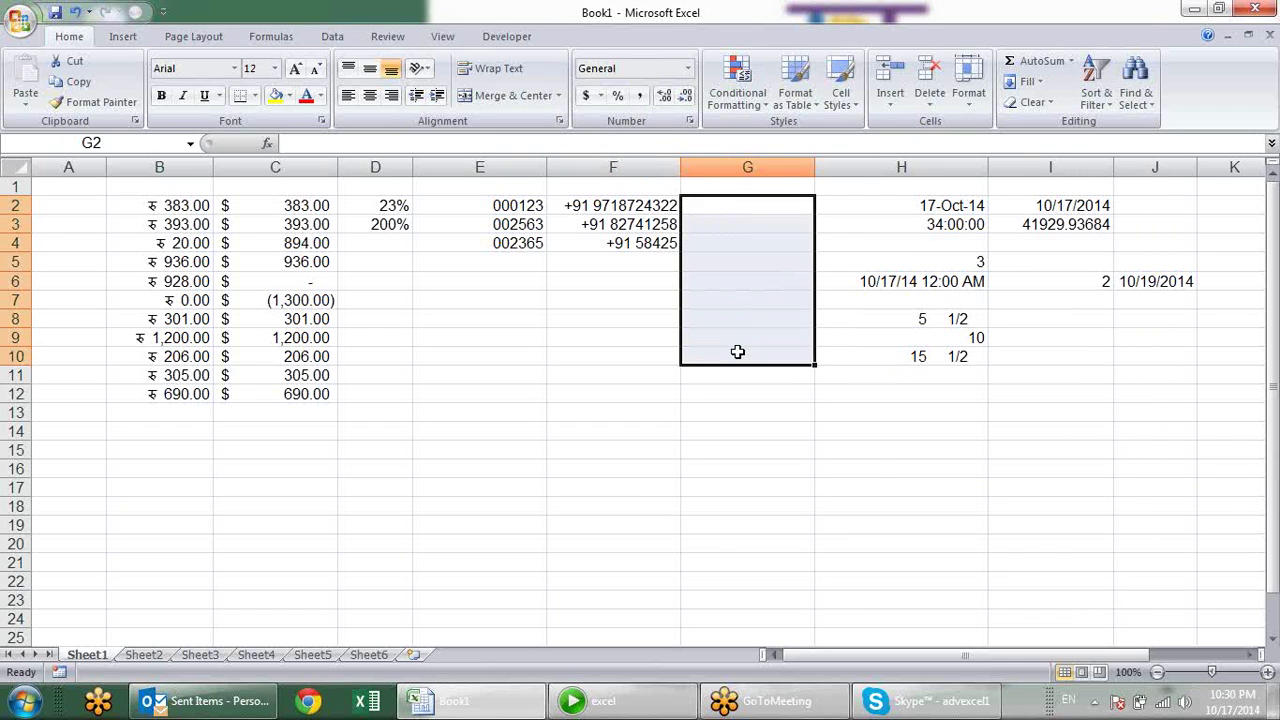
pyautogui.hotkey('ctrl', '1')
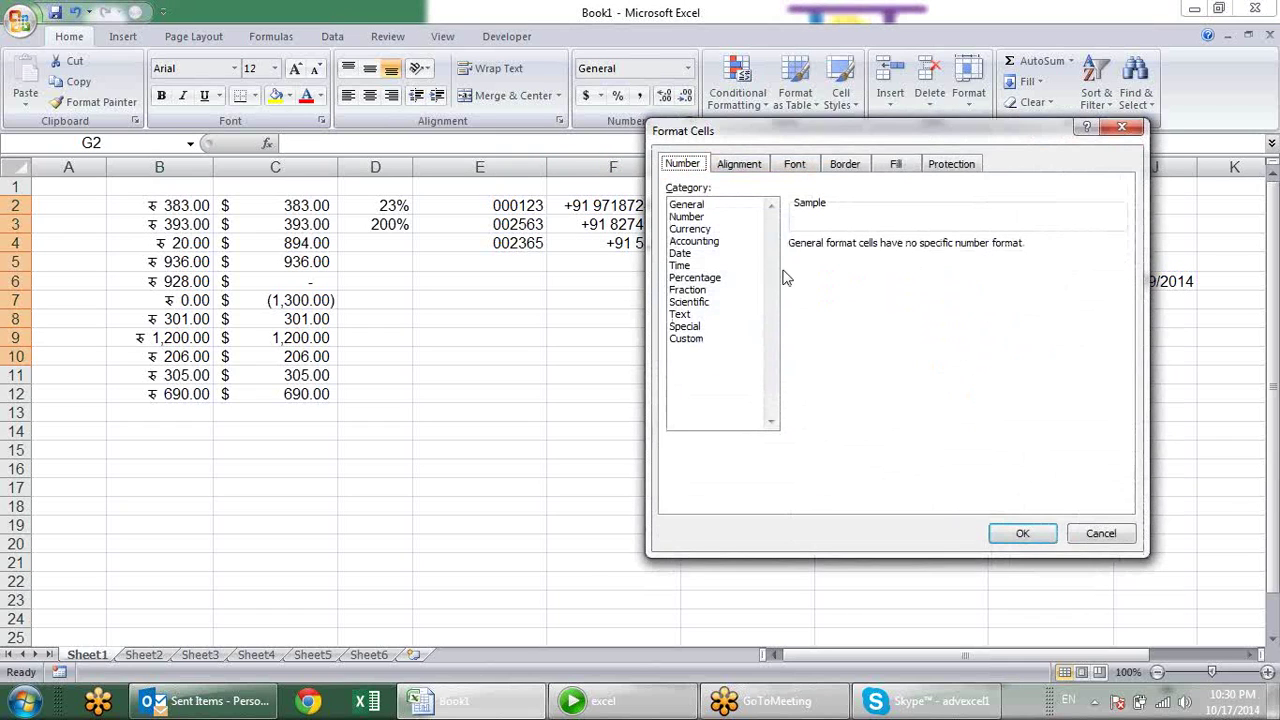
pyautogui.click(720, 339)
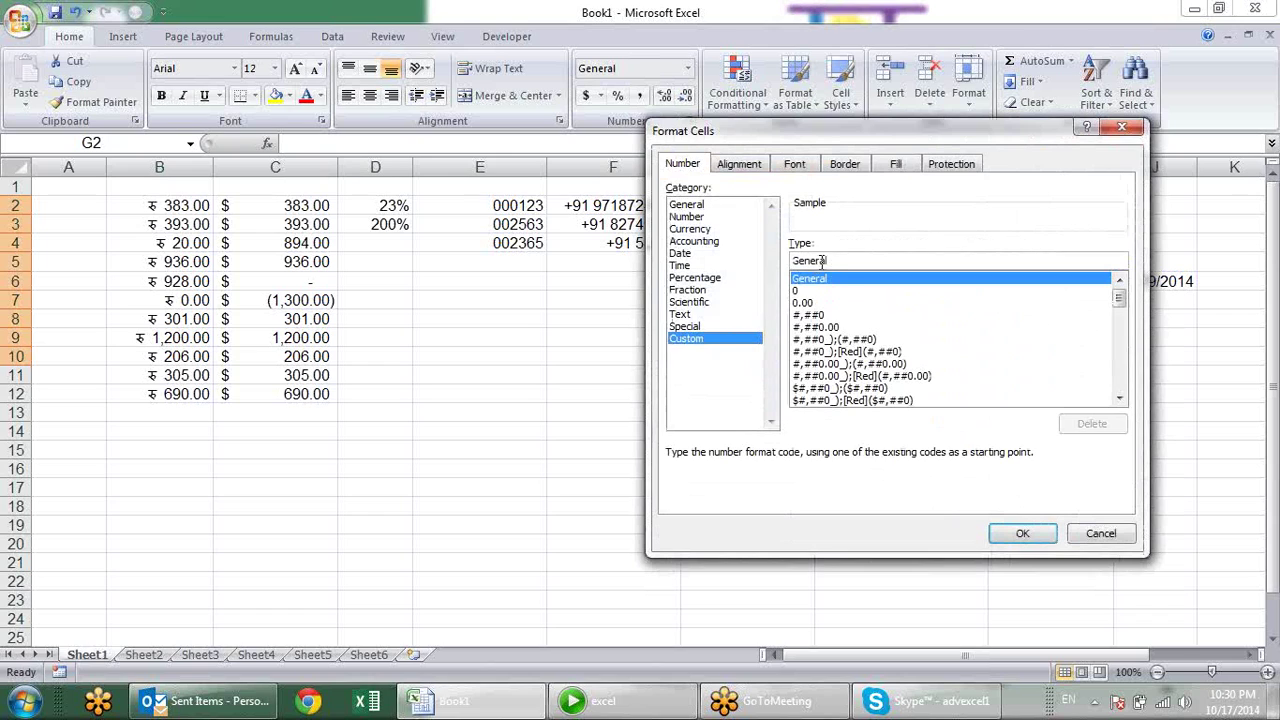
pyautogui.doubleClick(822, 260)
pyautogui.write('3')
pyautogui.press('BackSpace')
pyautogui.write('###-###-')
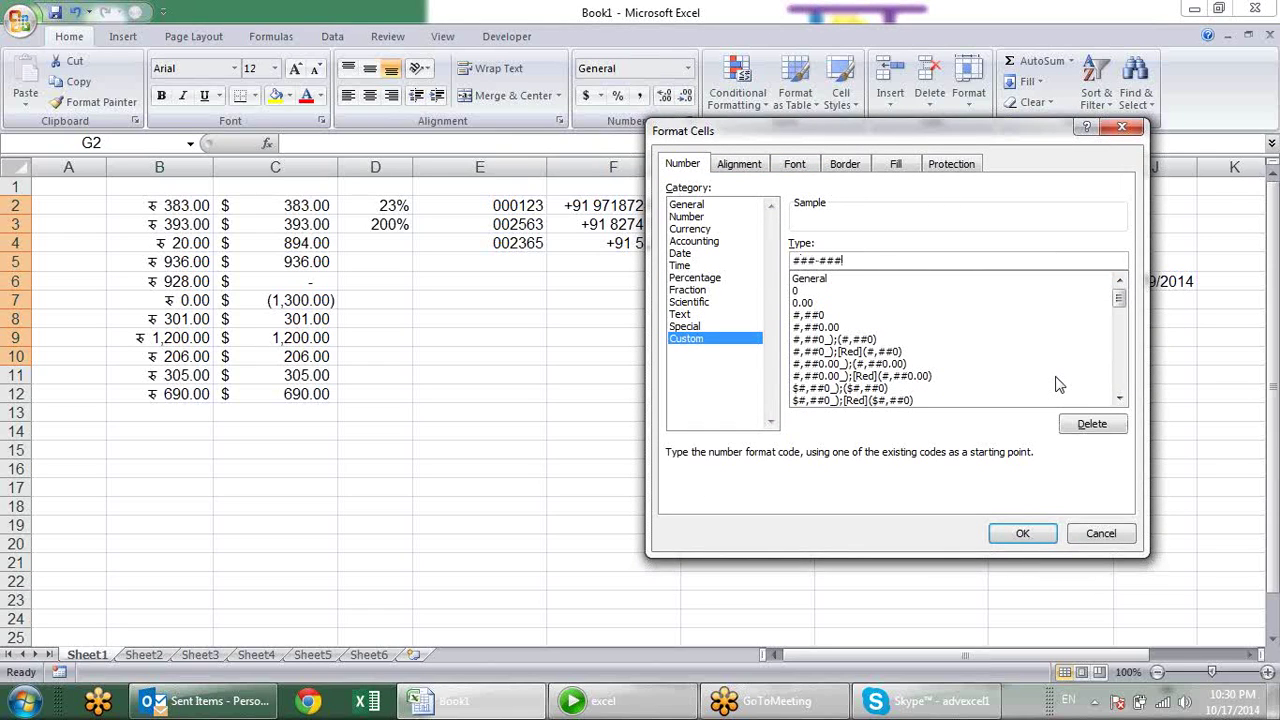
pyautogui.write('###')
pyautogui.moveTo(818, 260); pyautogui.dragTo(850, 260)
pyautogui.doubleClick(856, 260)
pyautogui.click(846, 260)
pyautogui.click(1022, 533)
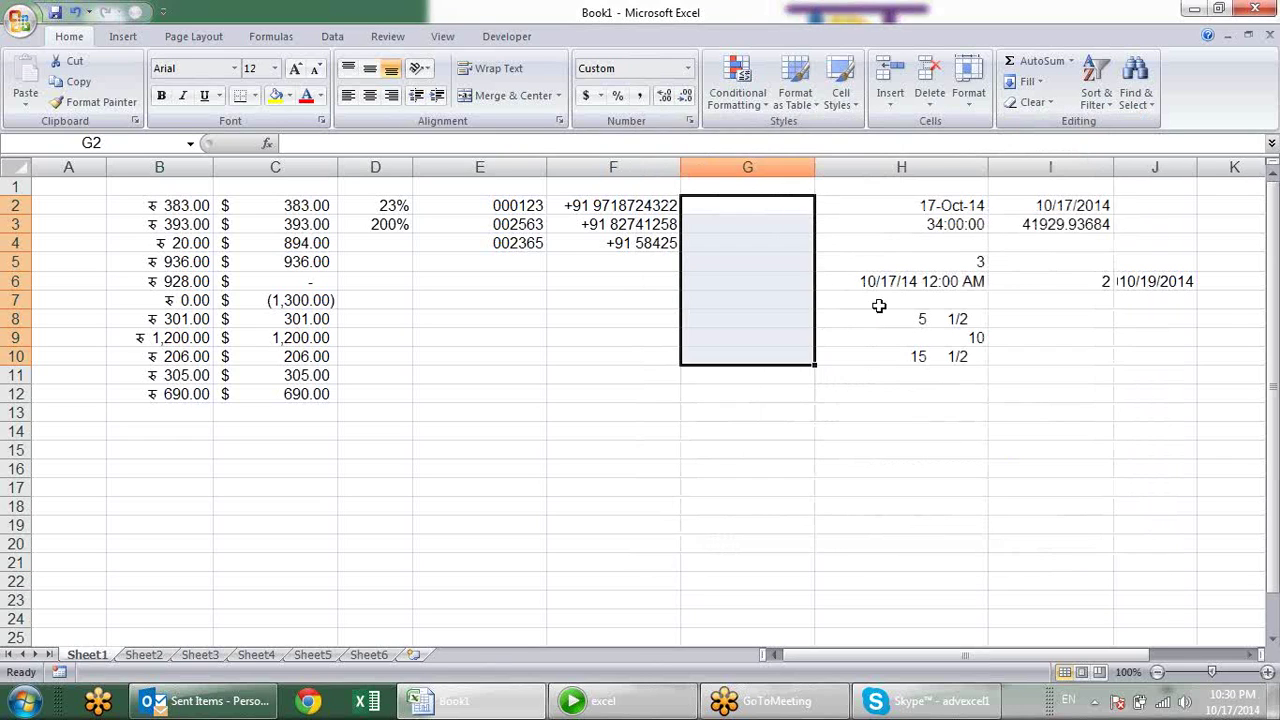
pyautogui.click(760, 204)
pyautogui.write('123456789')
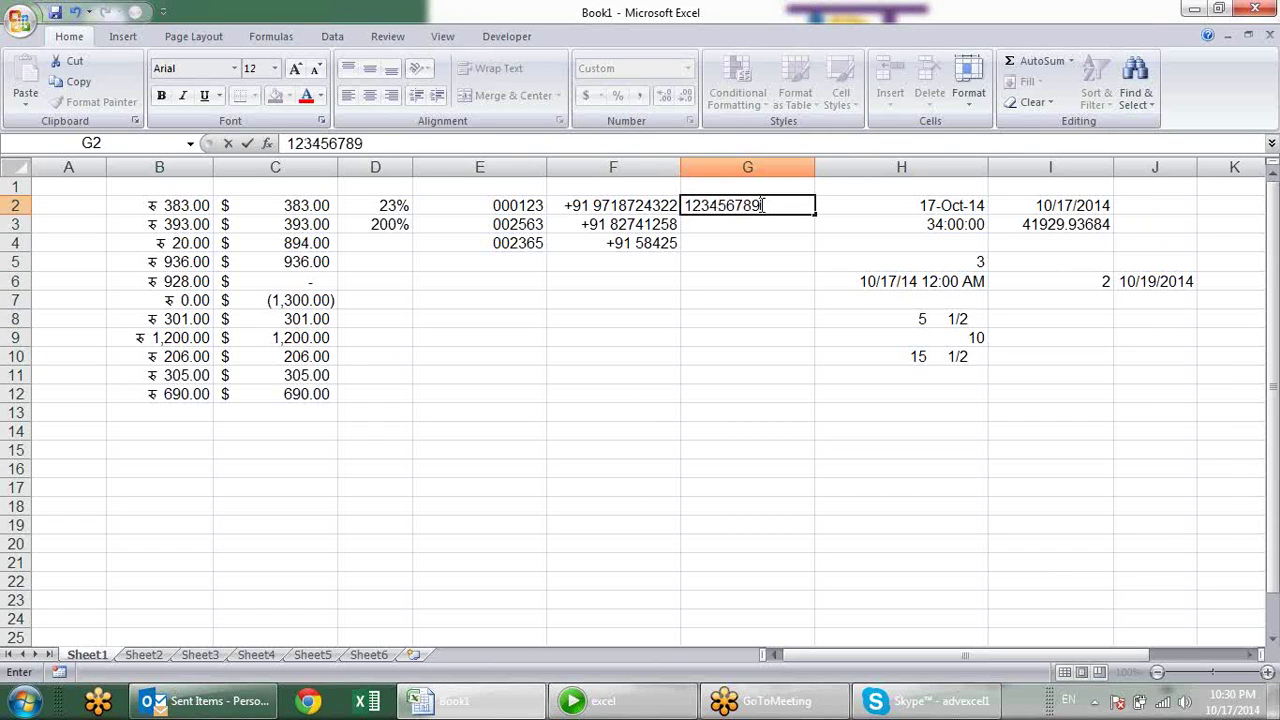
pyautogui.press('Return')
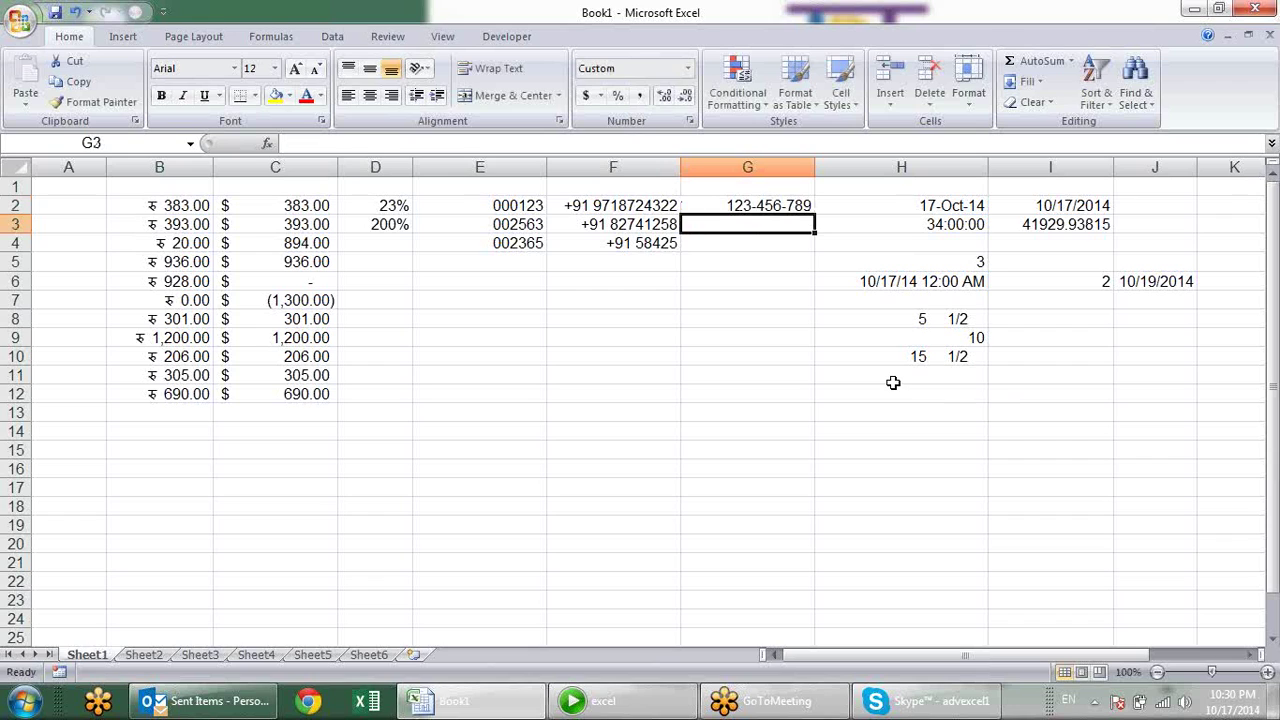
pyautogui.write('134567891')
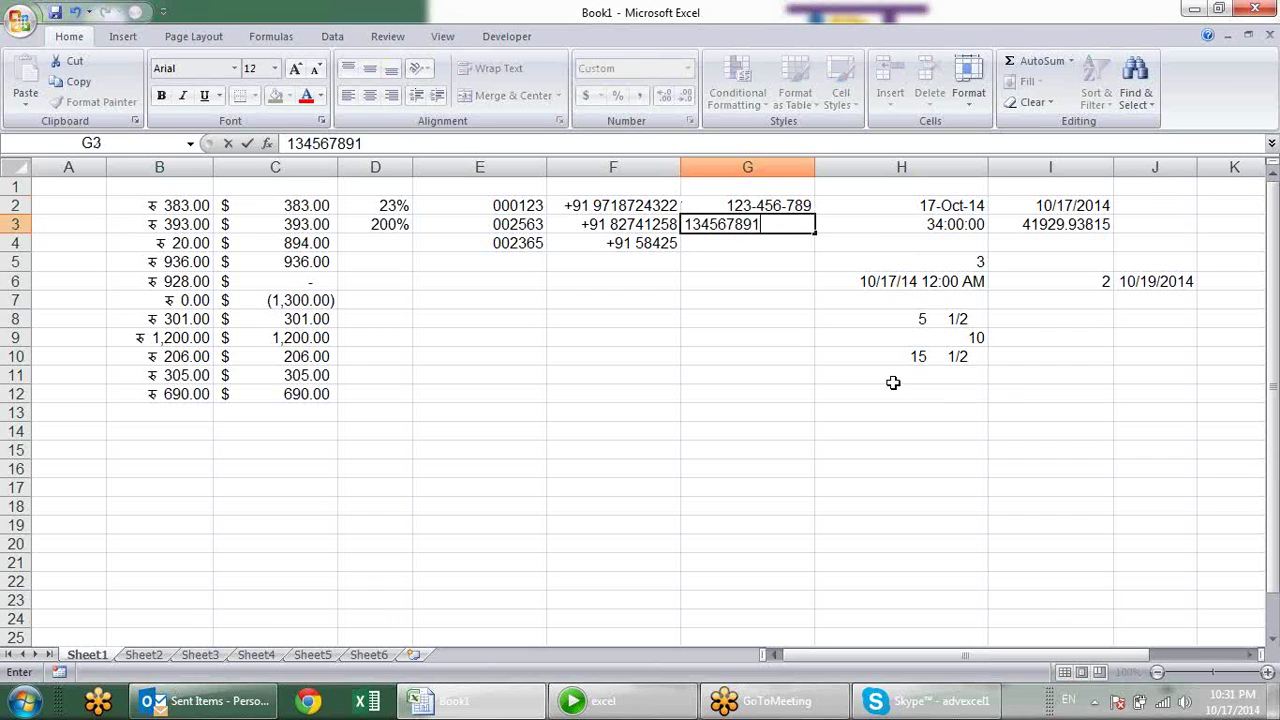
pyautogui.press('Return')
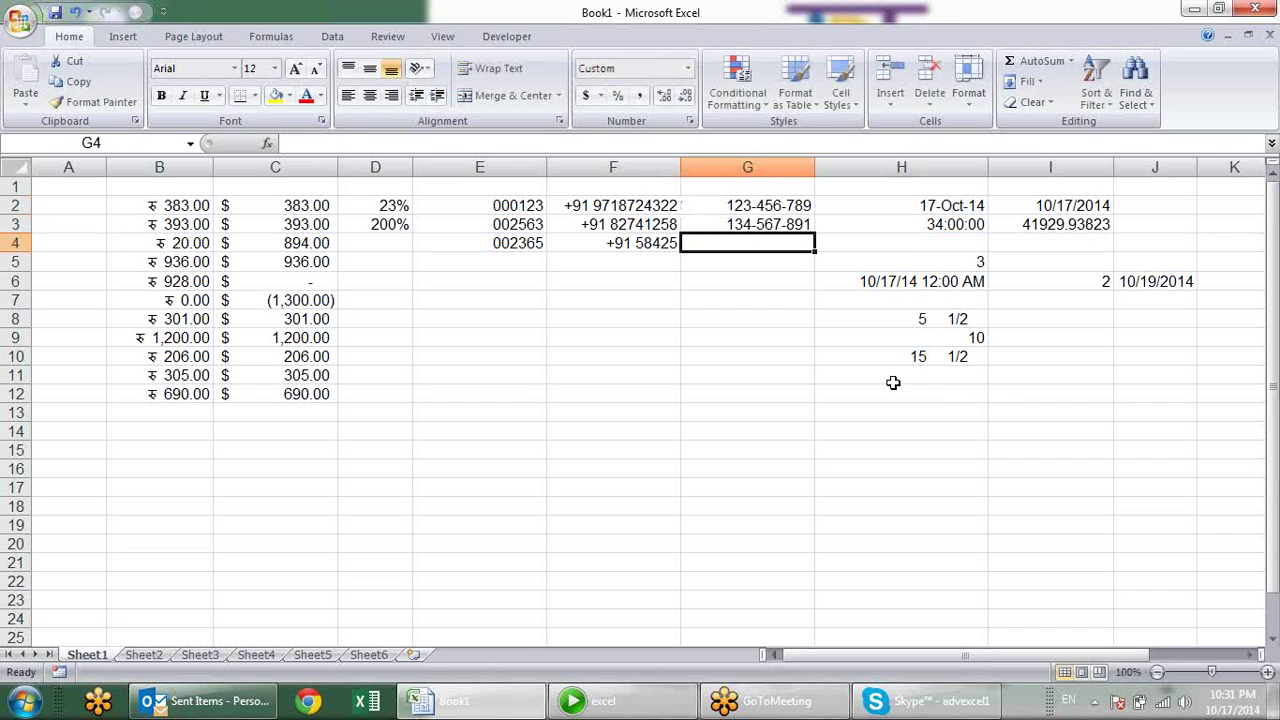
pyautogui.press('Up')
pyautogui.press('F2')
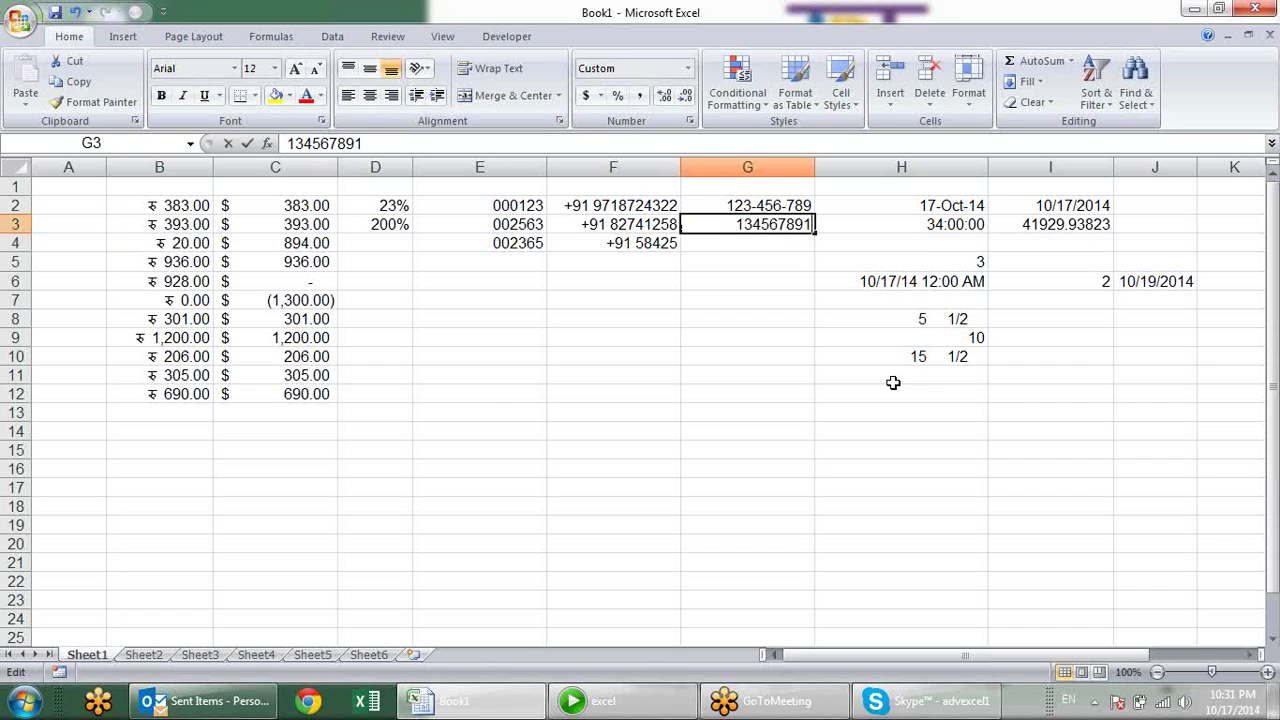
pyautogui.write('12')
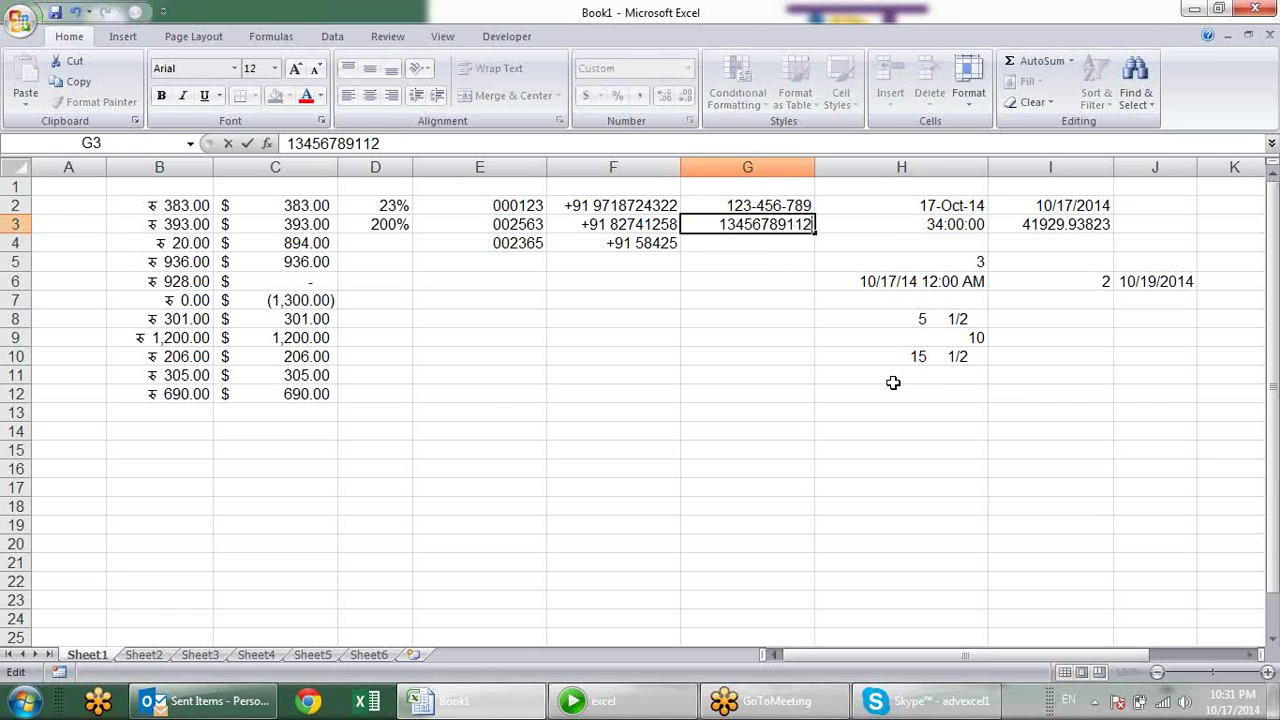
pyautogui.press('Return')
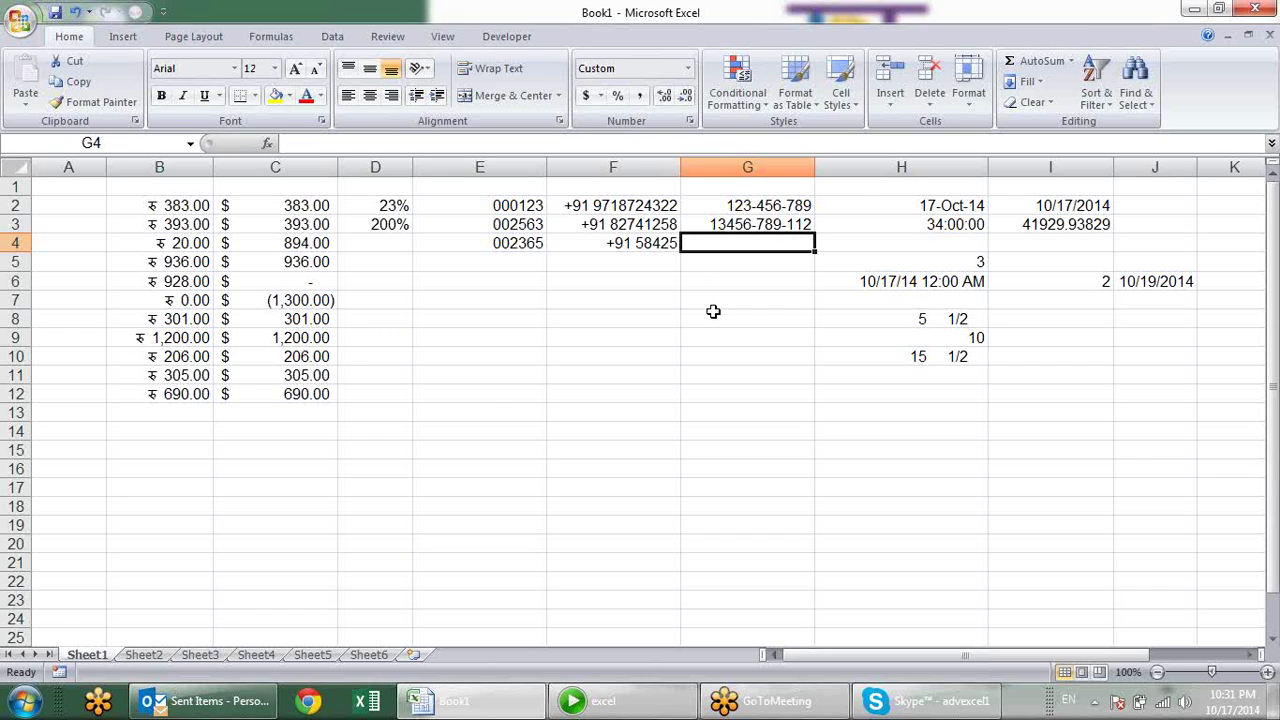
pyautogui.click(690, 121)
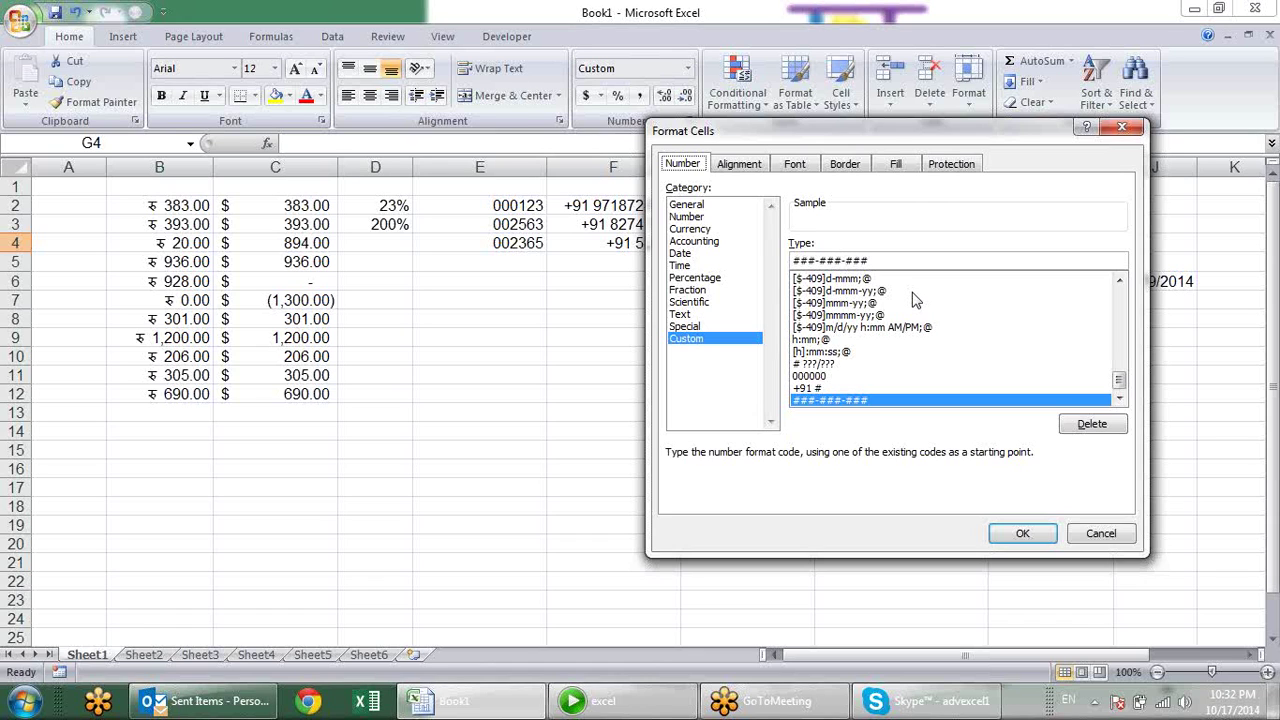
pyautogui.press('Return')
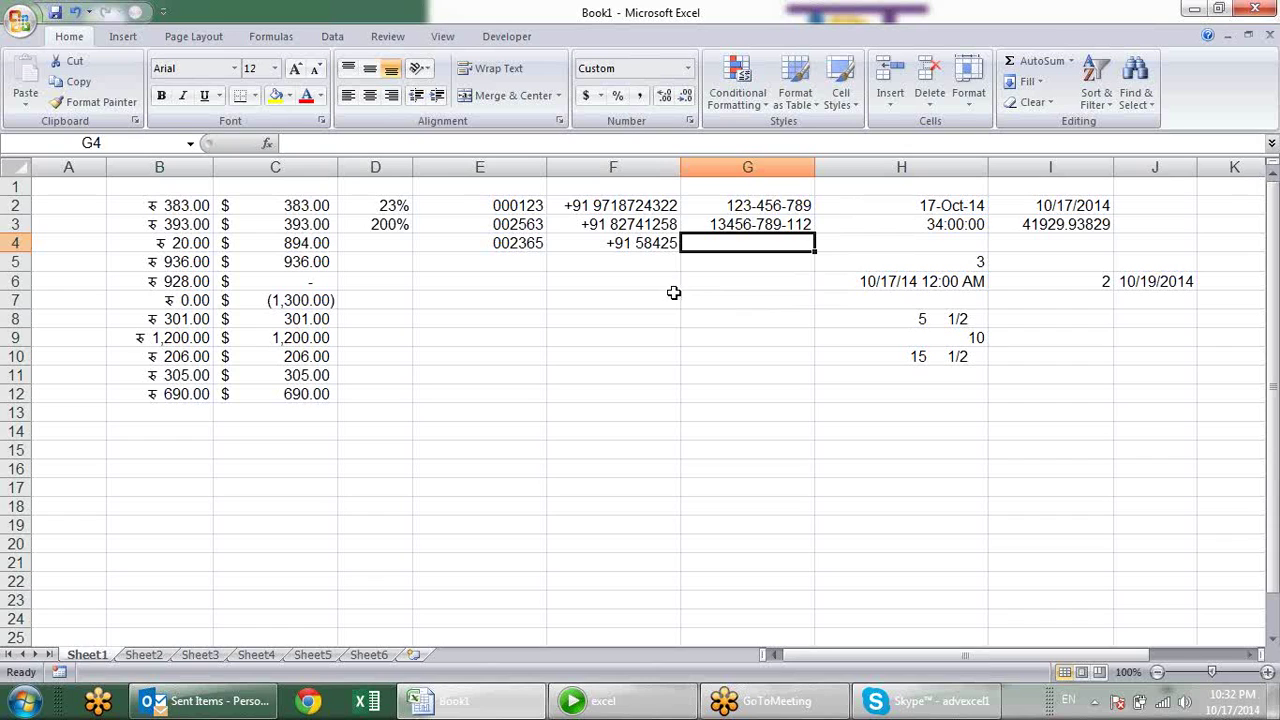
pyautogui.click(754, 221)
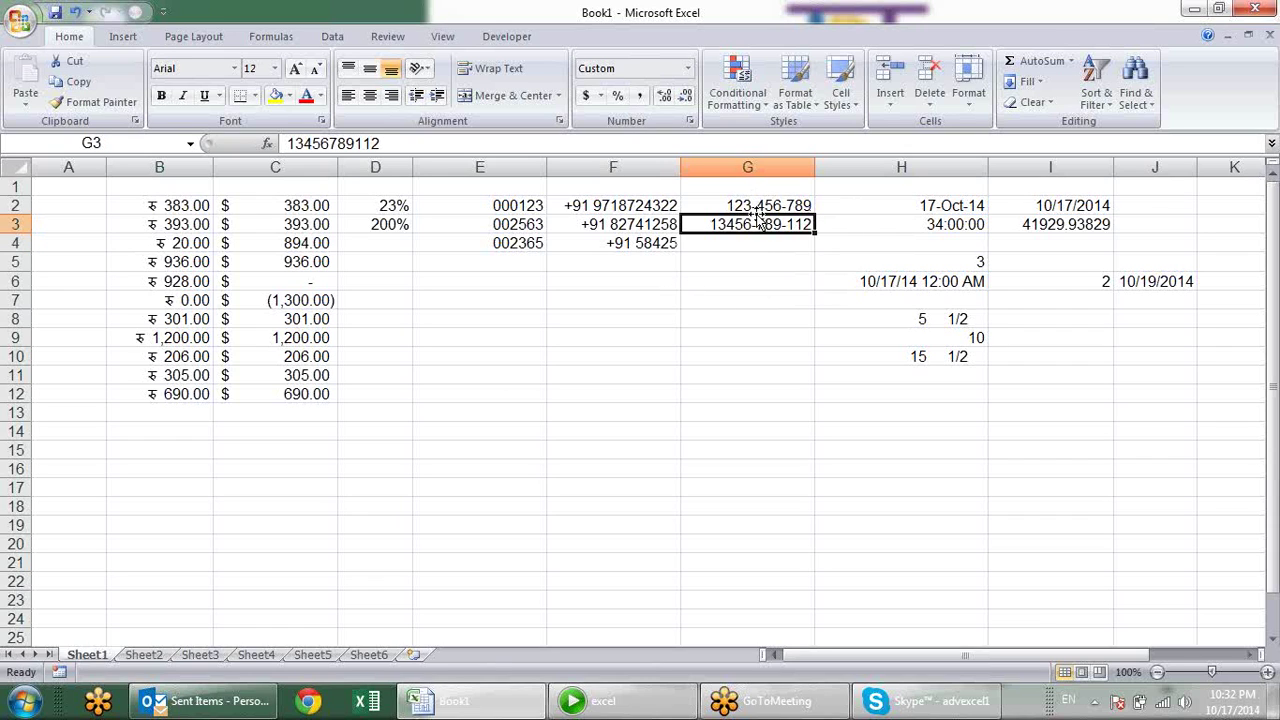
pyautogui.click(754, 206)
pyautogui.click(672, 221)
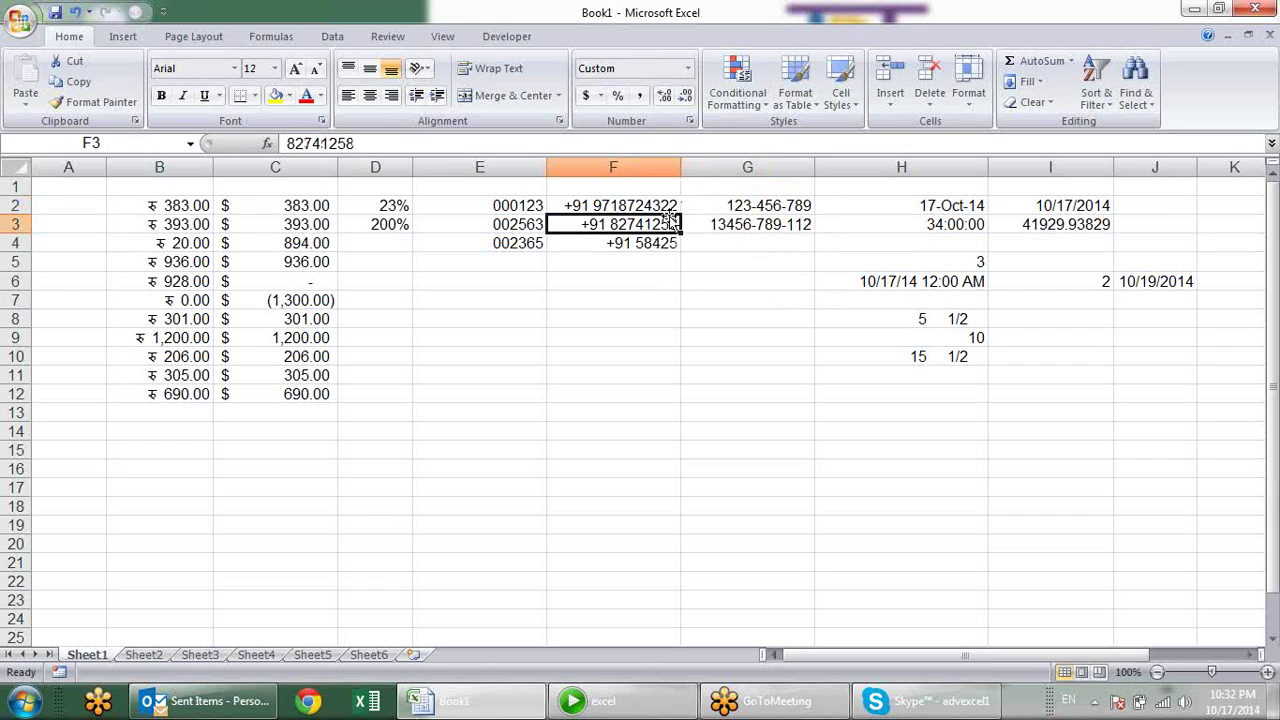
pyautogui.click(737, 221)
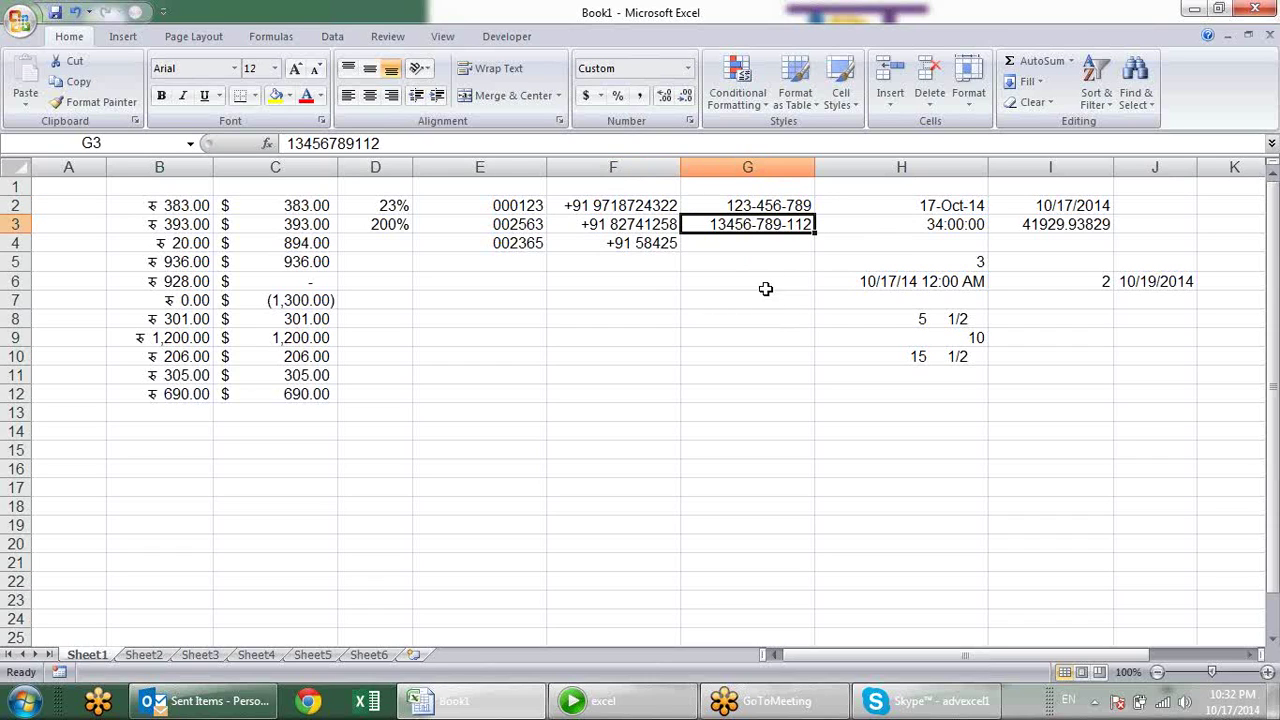
pyautogui.click(722, 263)
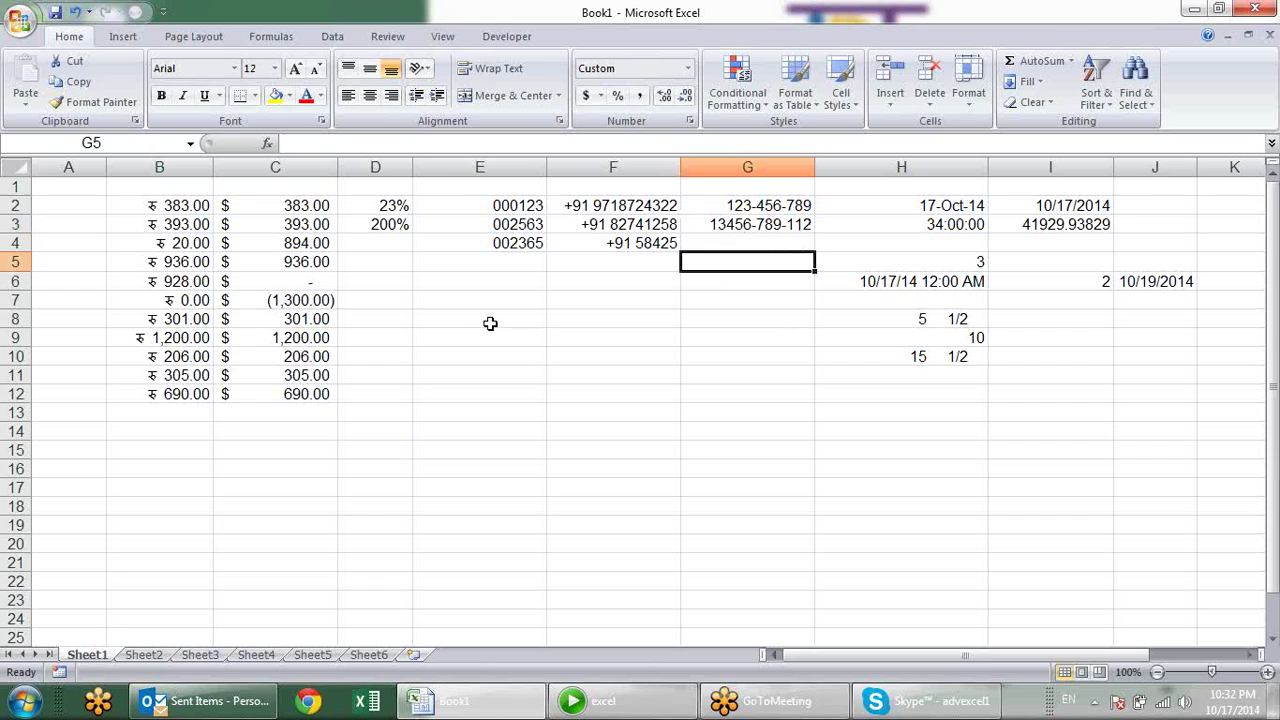
pyautogui.click(310, 451)
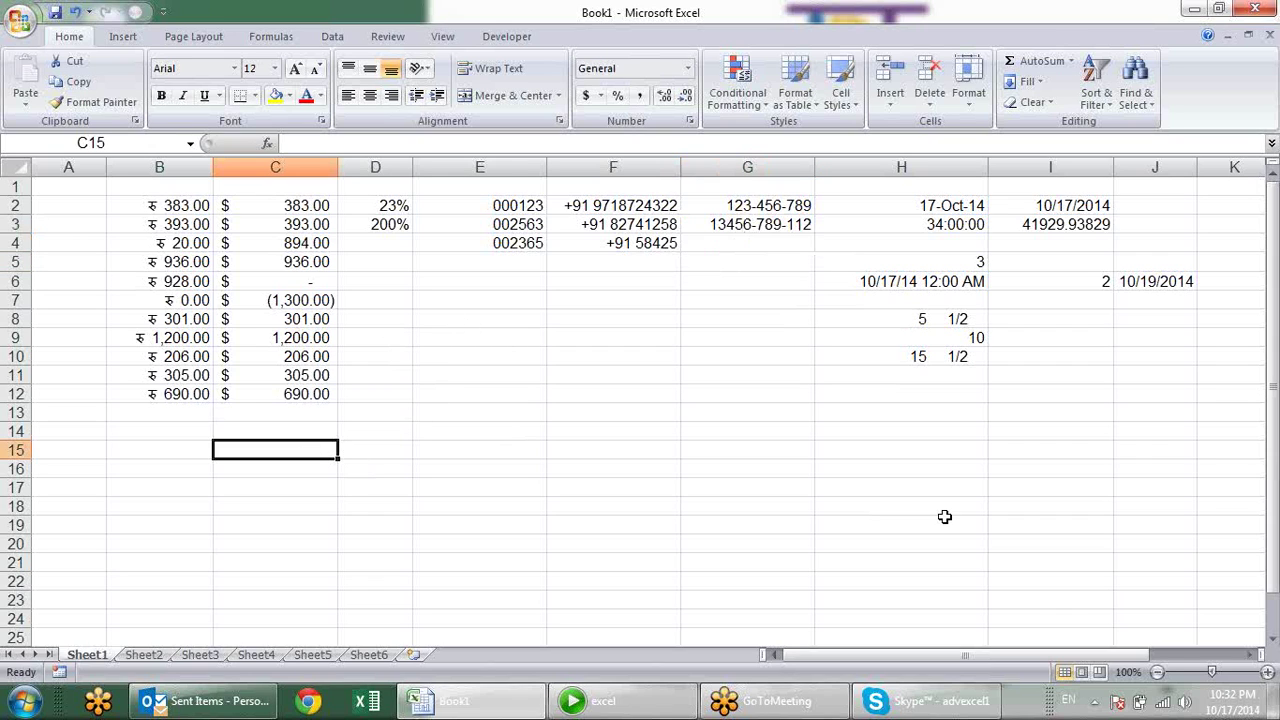
# Enter 23.56 in C15 and switch it from Accounting to the General format.
pyautogui.write('0235')
pyautogui.press('BackSpace')
pyautogui.press('BackSpace')
pyautogui.press('BackSpace')
pyautogui.press('BackSpace')
pyautogui.write('23.')
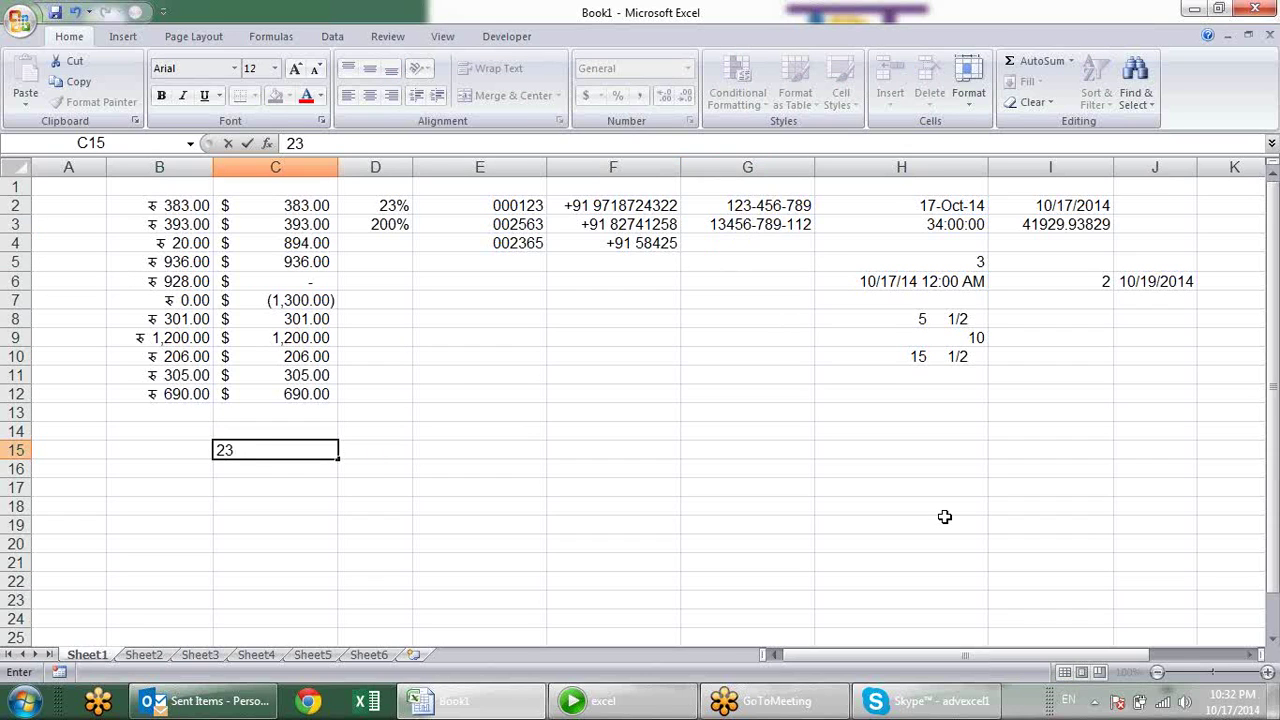
pyautogui.write('56')
pyautogui.press('Return')
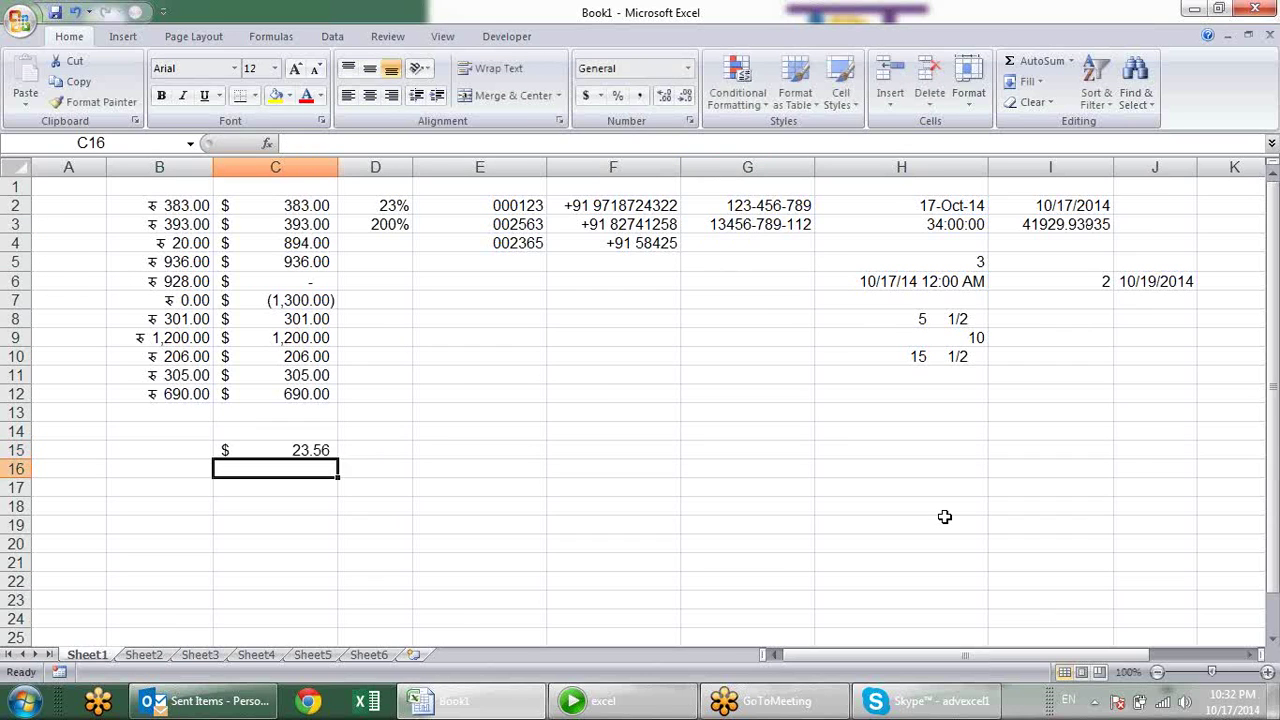
pyautogui.press('Up')
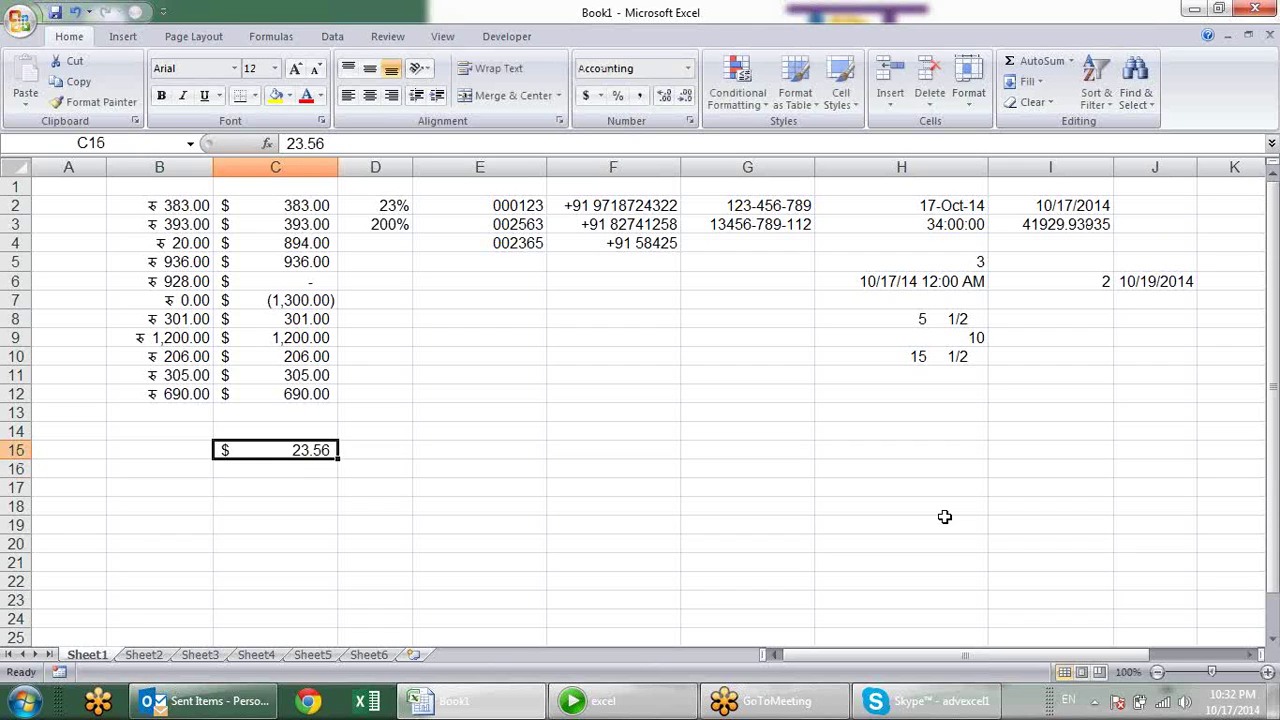
pyautogui.hotkey('ctrl', 'shift', '~')
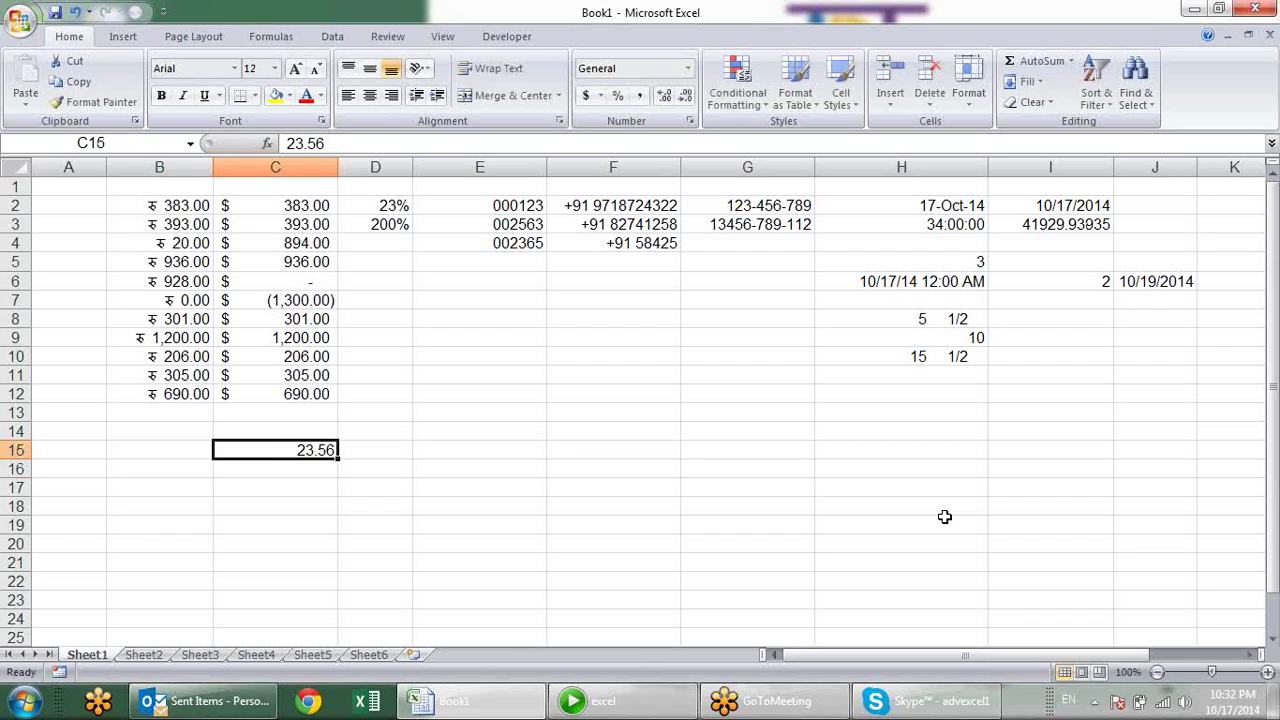
pyautogui.press('Down')
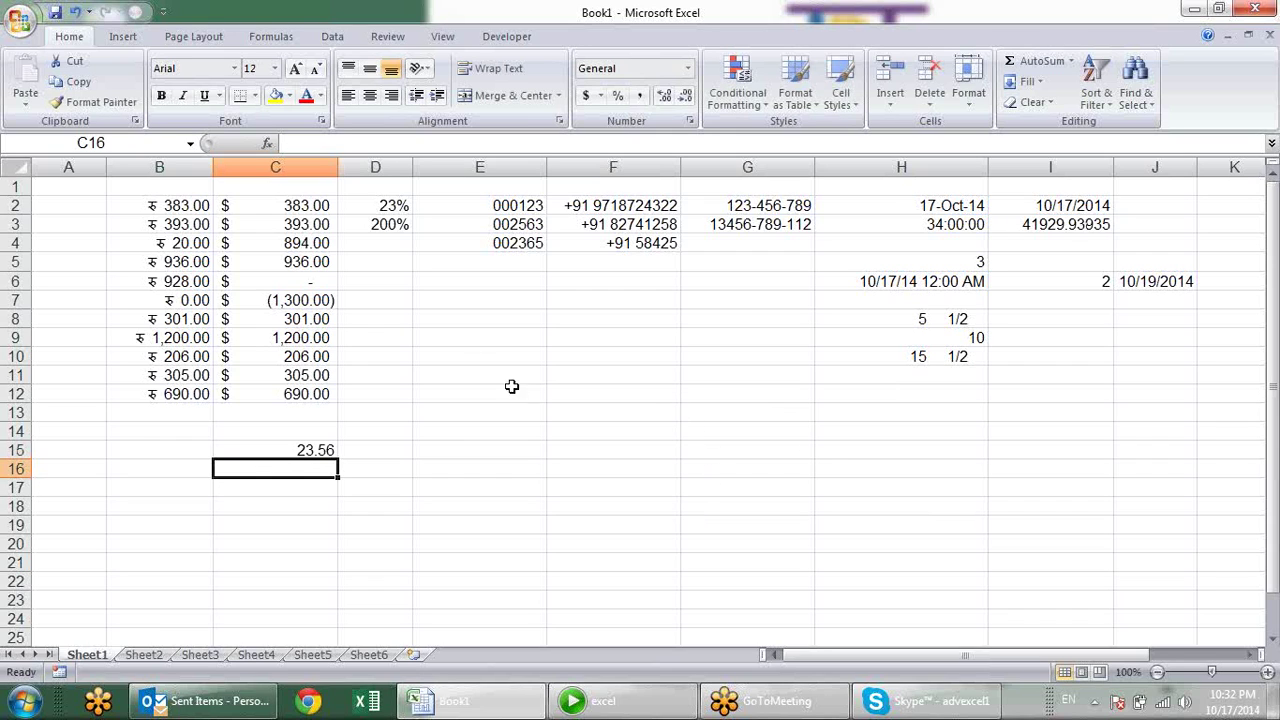
# Reset cell E8 to the General number format with Ctrl+Shift+~.
pyautogui.click(441, 315)
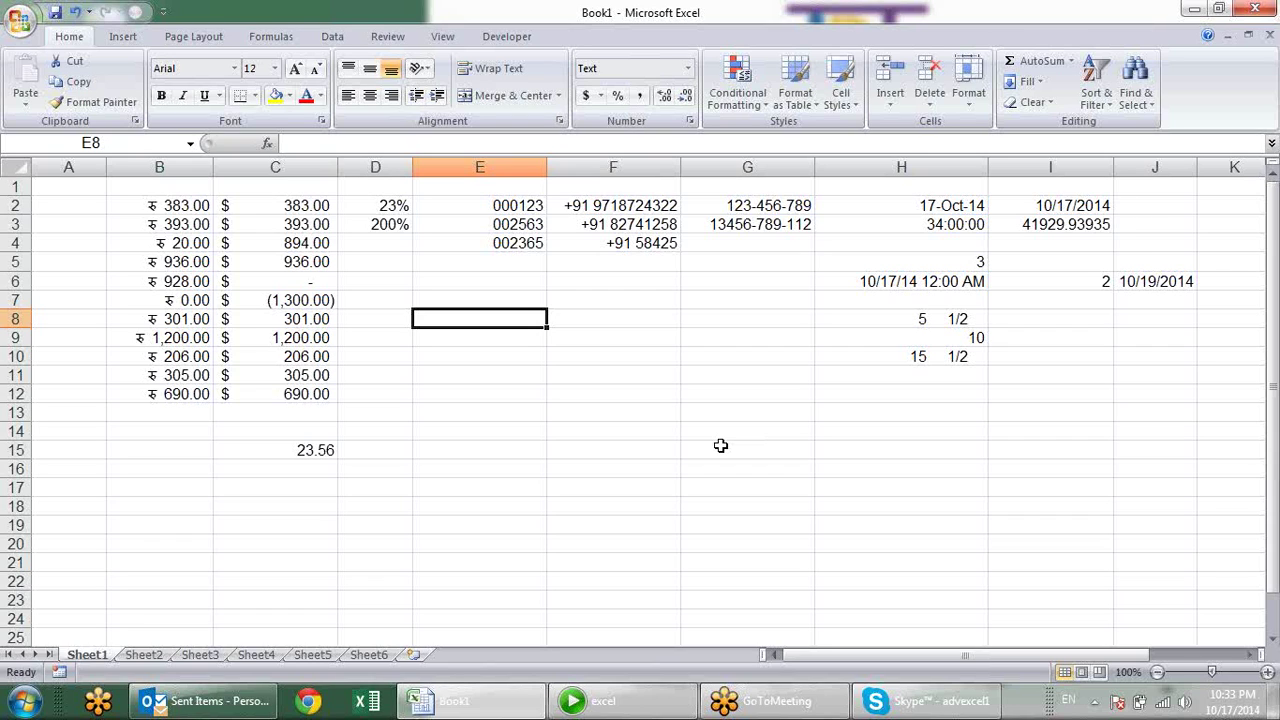
pyautogui.write('~')
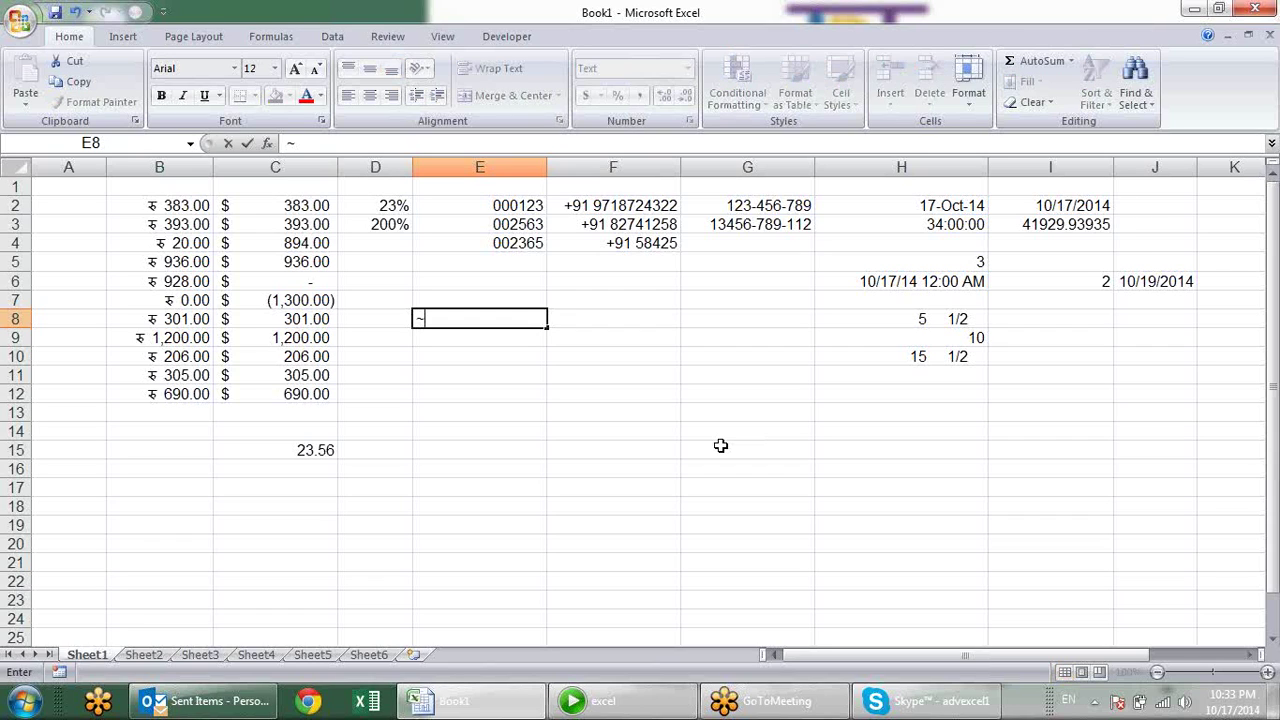
pyautogui.press('Escape')
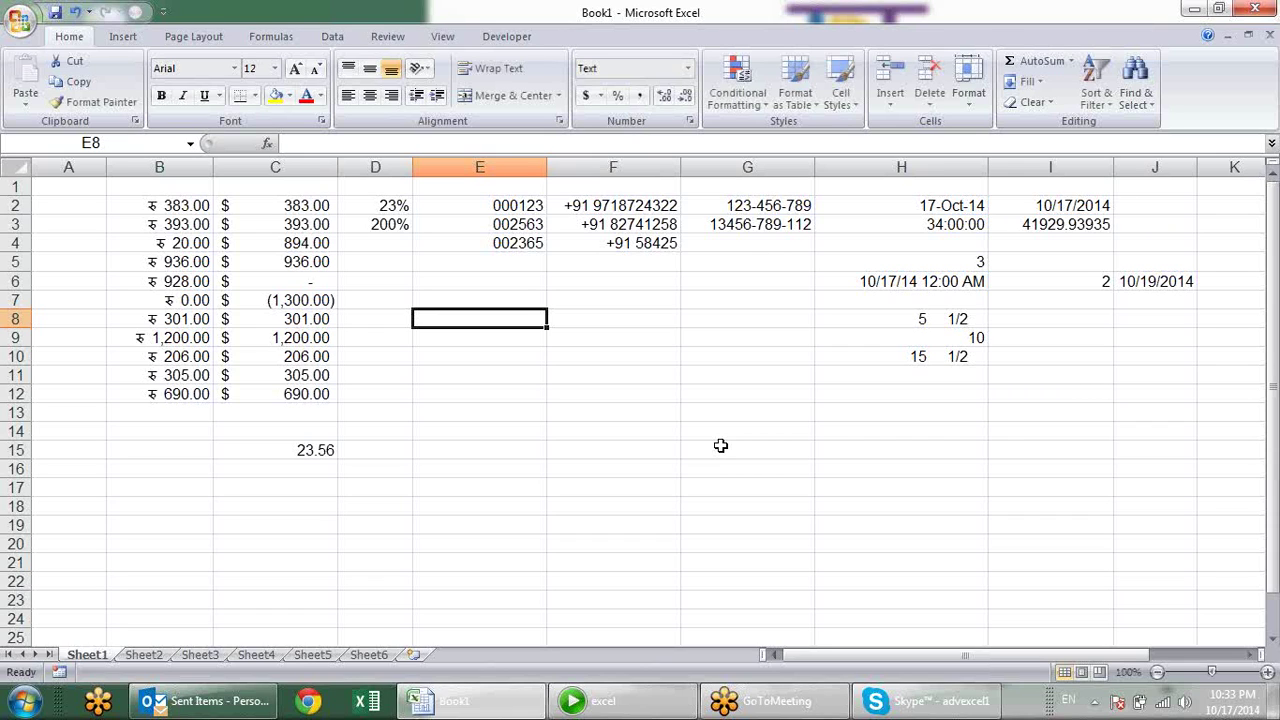
pyautogui.hotkey('ctrl', 'shift', '~')
# Preview 23.56 in C15 as number, time, date, currency, percentage and scientific, then General.
pyautogui.click(278, 437)
pyautogui.click(296, 450)
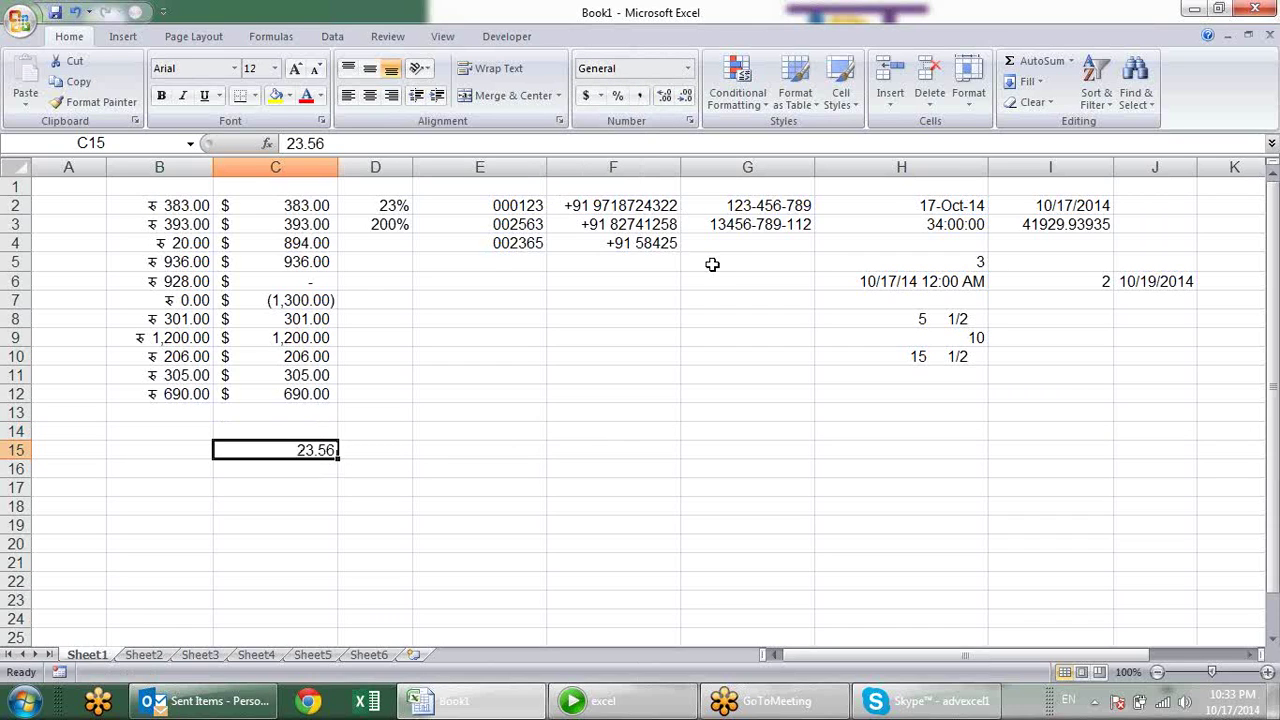
pyautogui.hotkey('ctrl', 'shift', '!')
pyautogui.hotkey('ctrl', 'shift', '@')
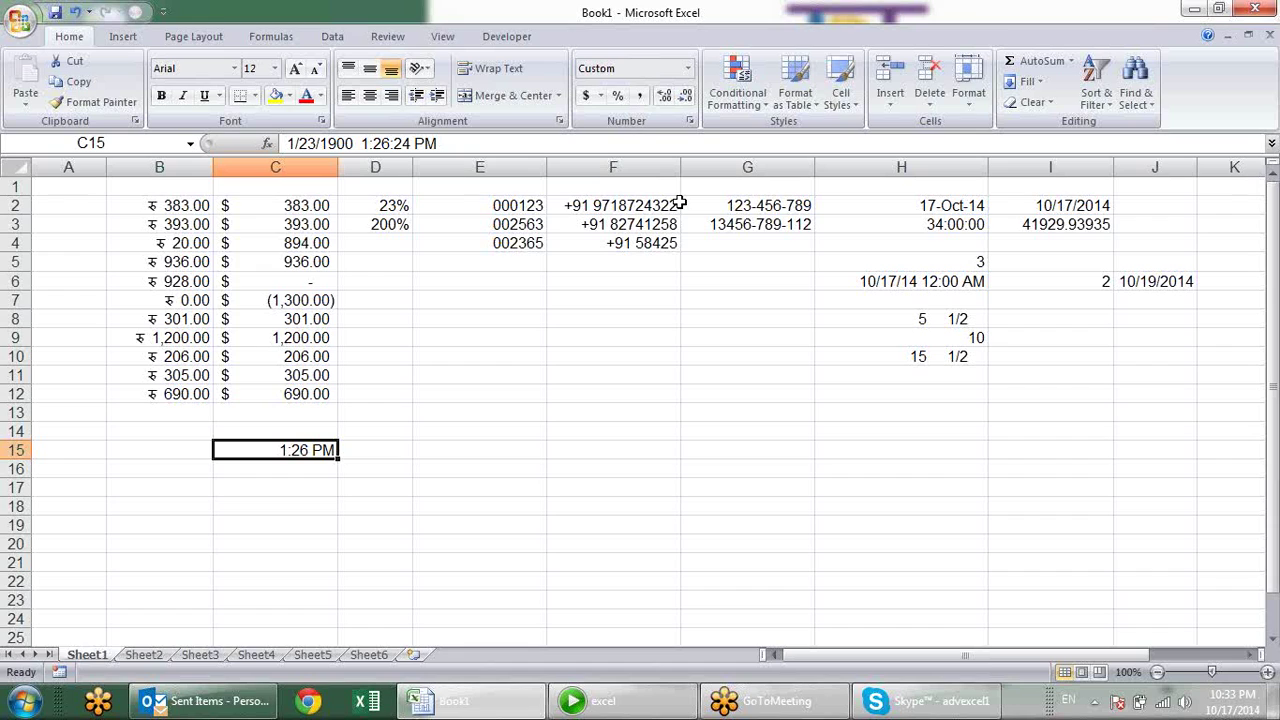
pyautogui.hotkey('ctrl', 'shift', '#')
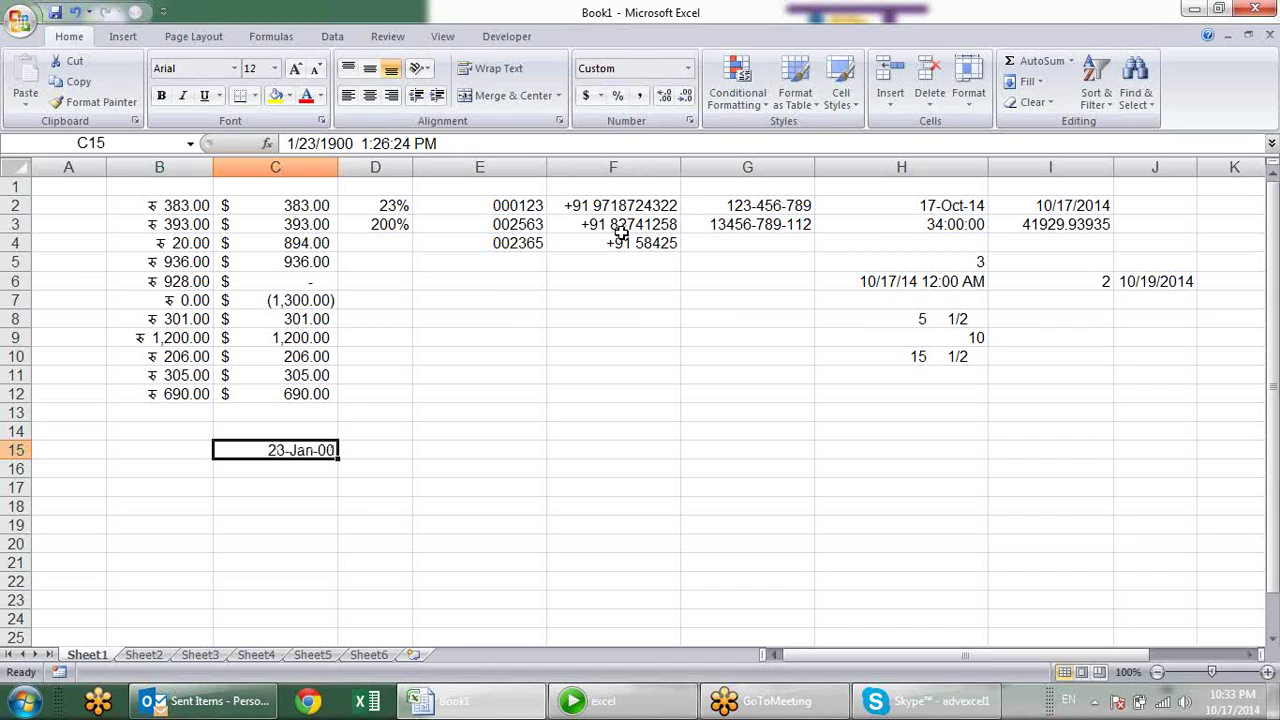
pyautogui.hotkey('ctrl', 'shift', '$')
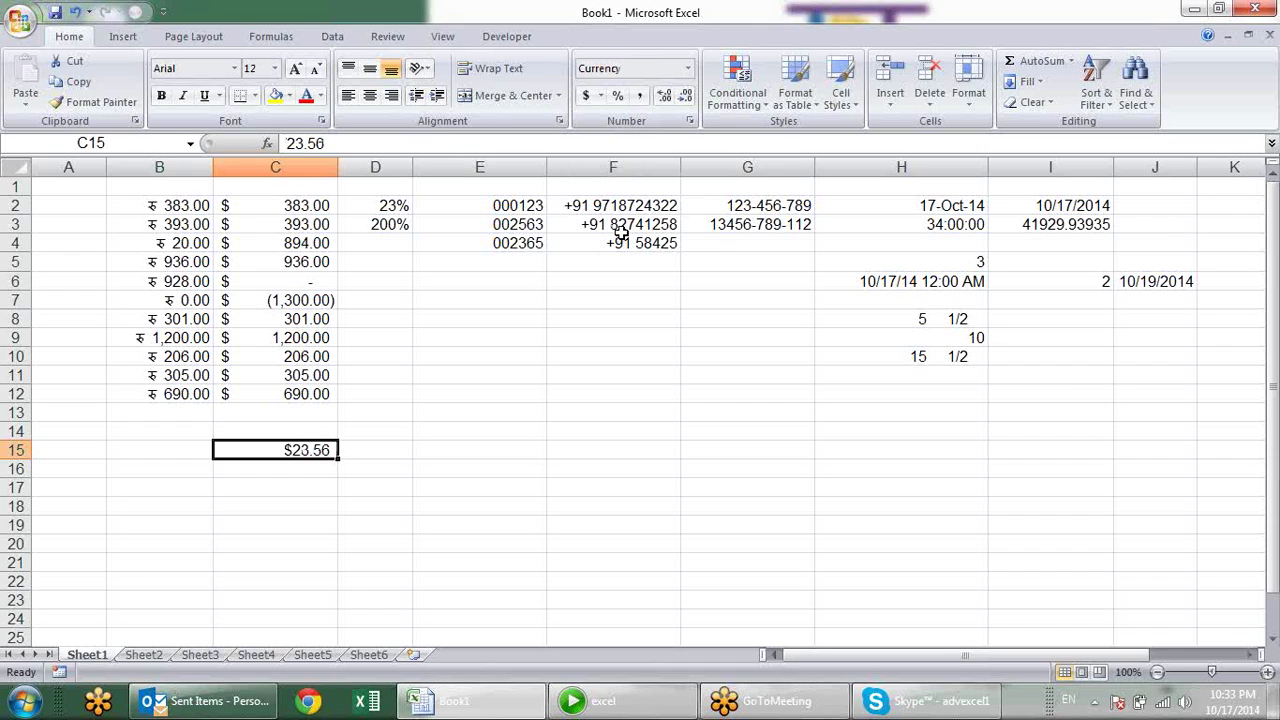
pyautogui.hotkey('ctrl', 'shift', '%')
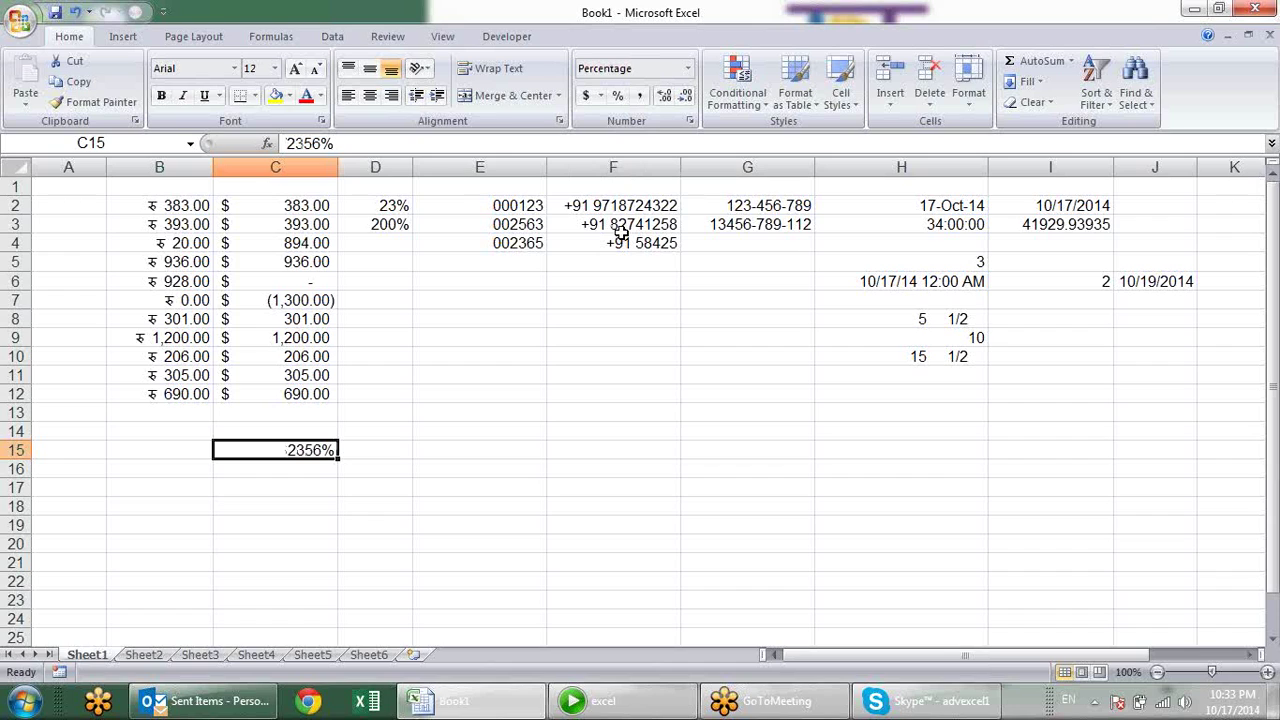
pyautogui.hotkey('ctrl', 'shift', '^')
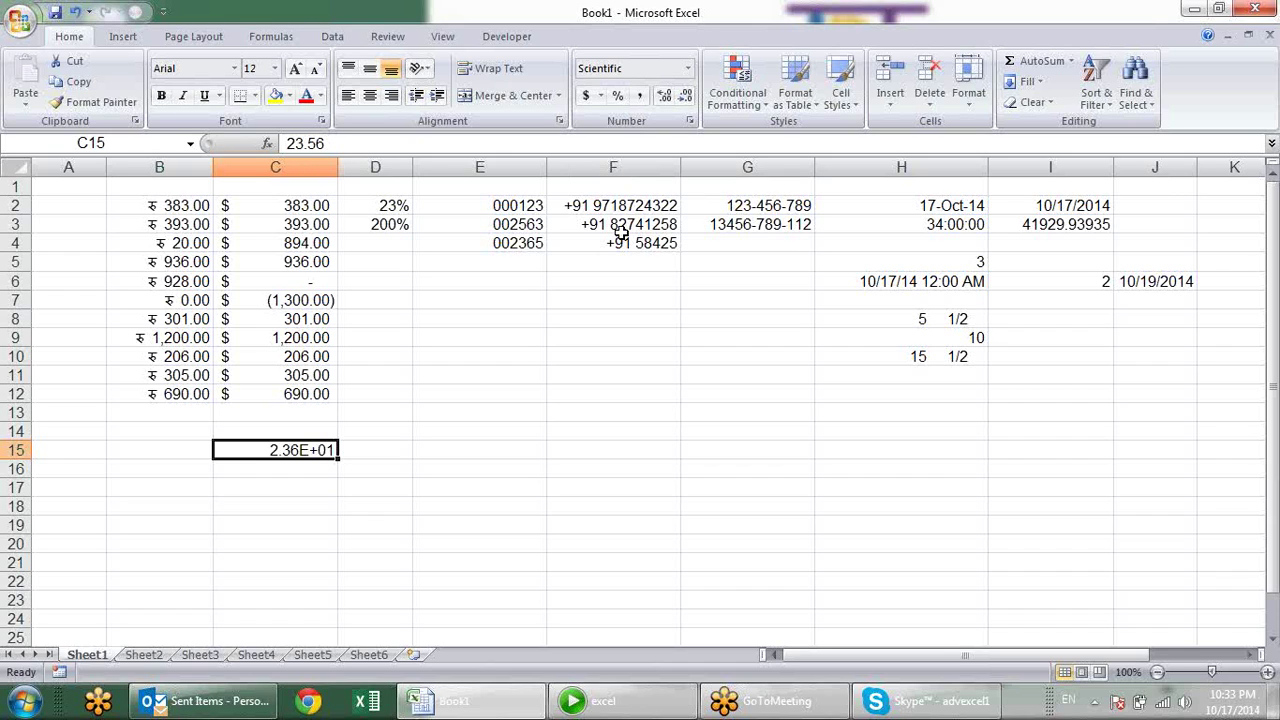
pyautogui.hotkey('ctrl', 'shift', '~')
# Toggle C15 between time, date, number and General formats, then clear the cell.
pyautogui.hotkey('ctrl', 'shift', '@')
pyautogui.hotkey('ctrl', 'shift', '#')
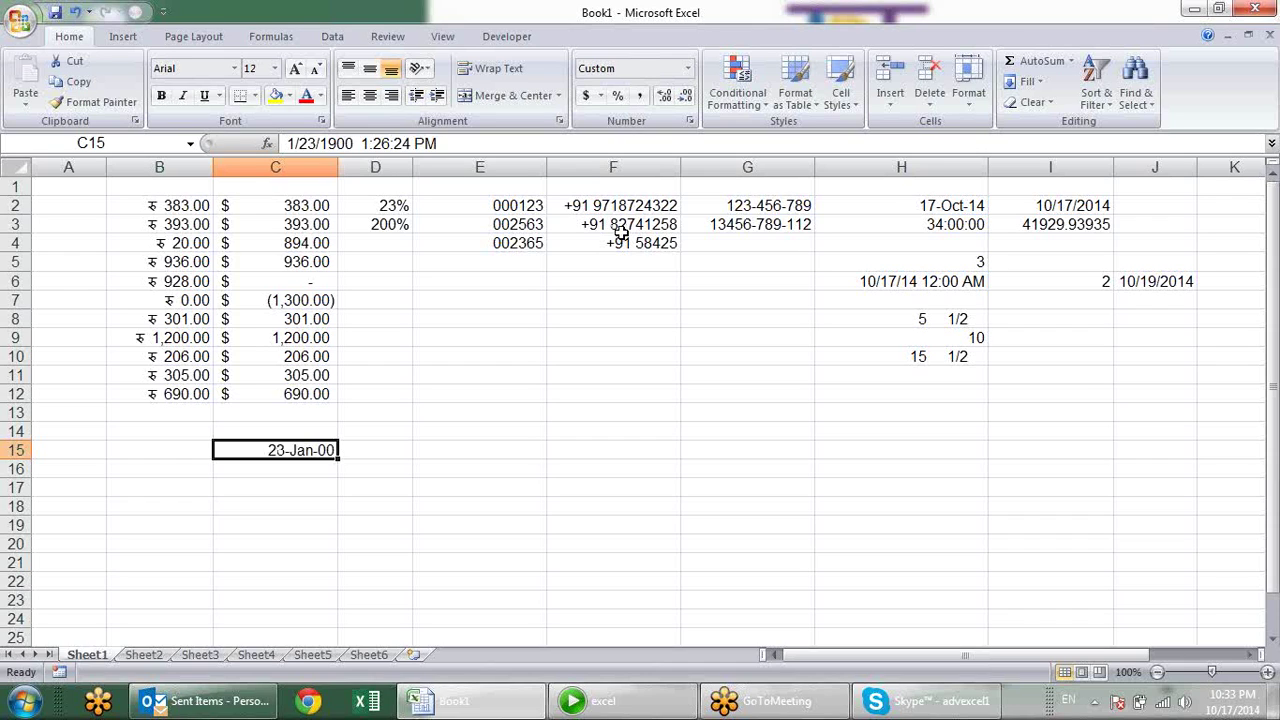
pyautogui.hotkey('ctrl', 'shift', '!')
pyautogui.hotkey('ctrl', 'shift', '~')
pyautogui.hotkey('ctrl', 'shift', '@')
pyautogui.hotkey('ctrl', 'shift', '#')
pyautogui.hotkey('ctrl', 'shift', '@')
pyautogui.hotkey('ctrl', 'shift', '~')
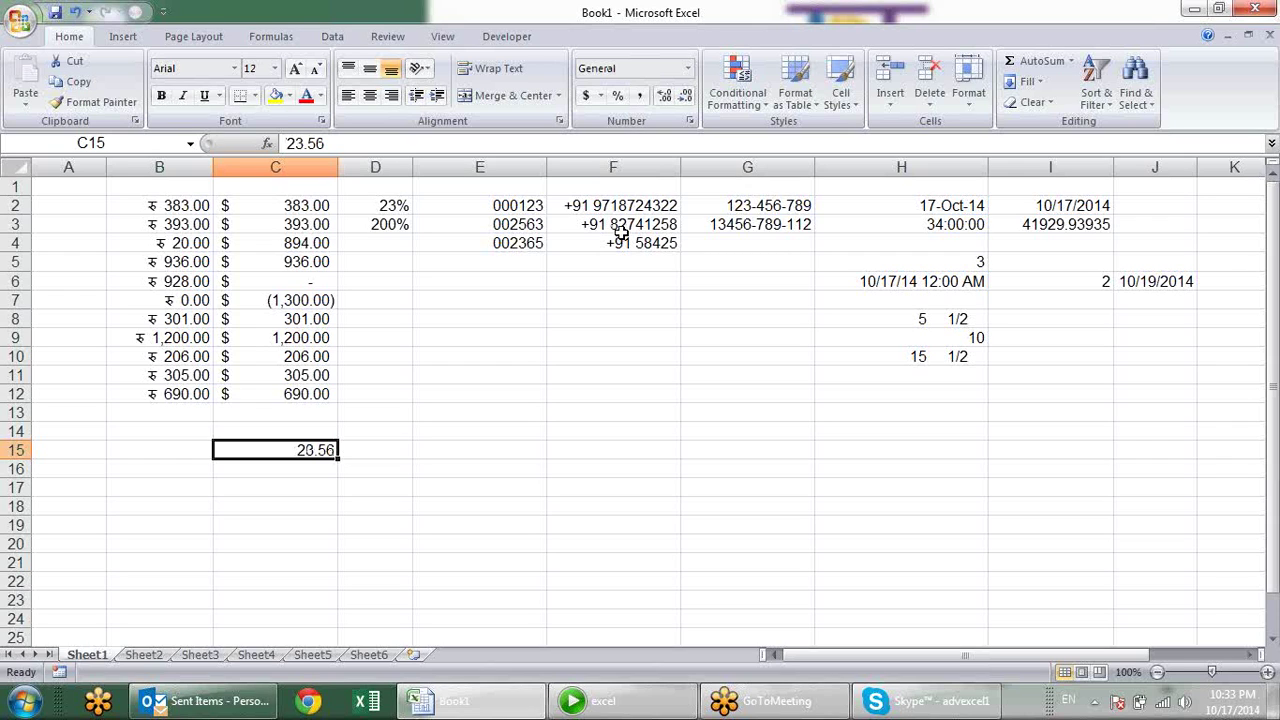
pyautogui.press('Delete')
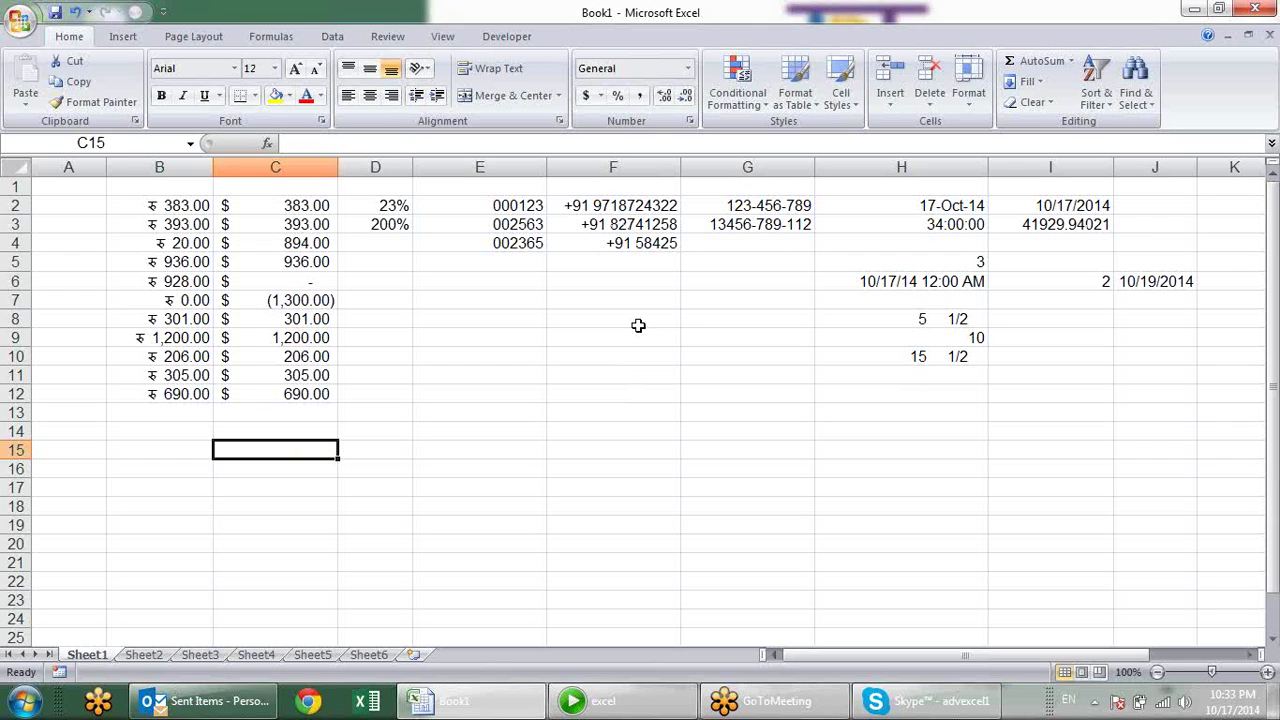
# Enter 23.52 in C14 as a General-format number.
pyautogui.click(637, 326)
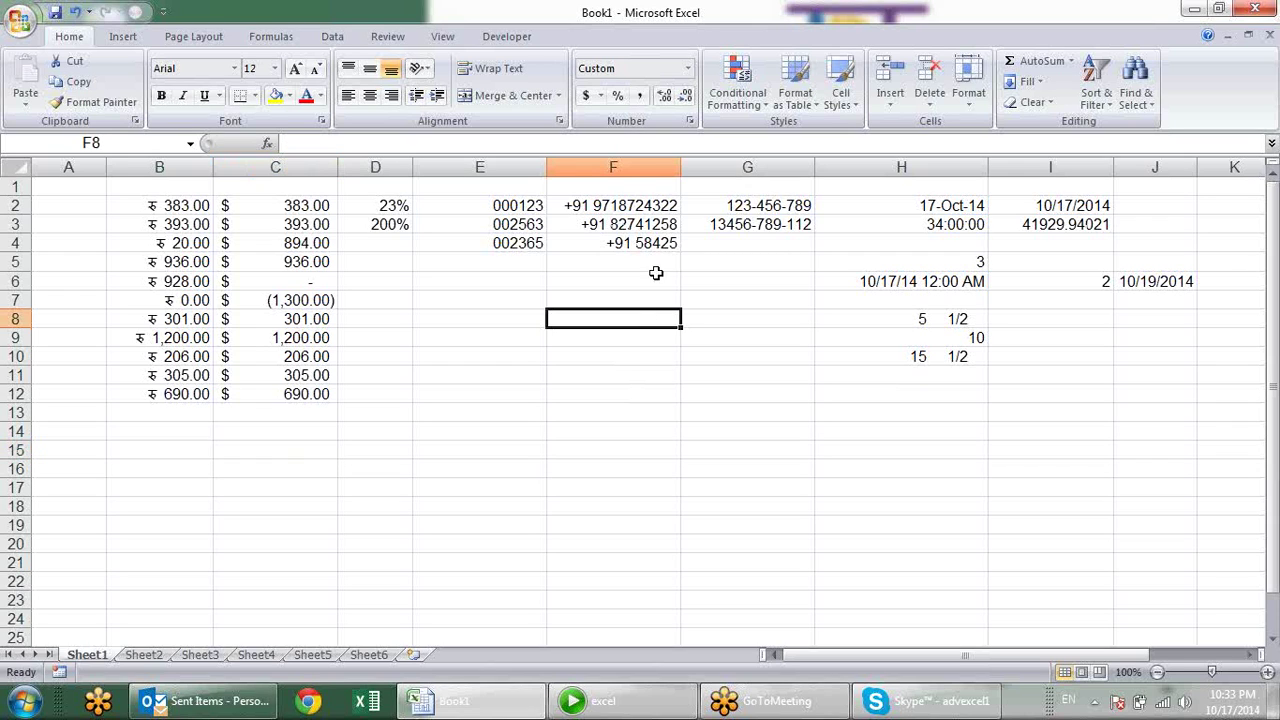
pyautogui.click(291, 433)
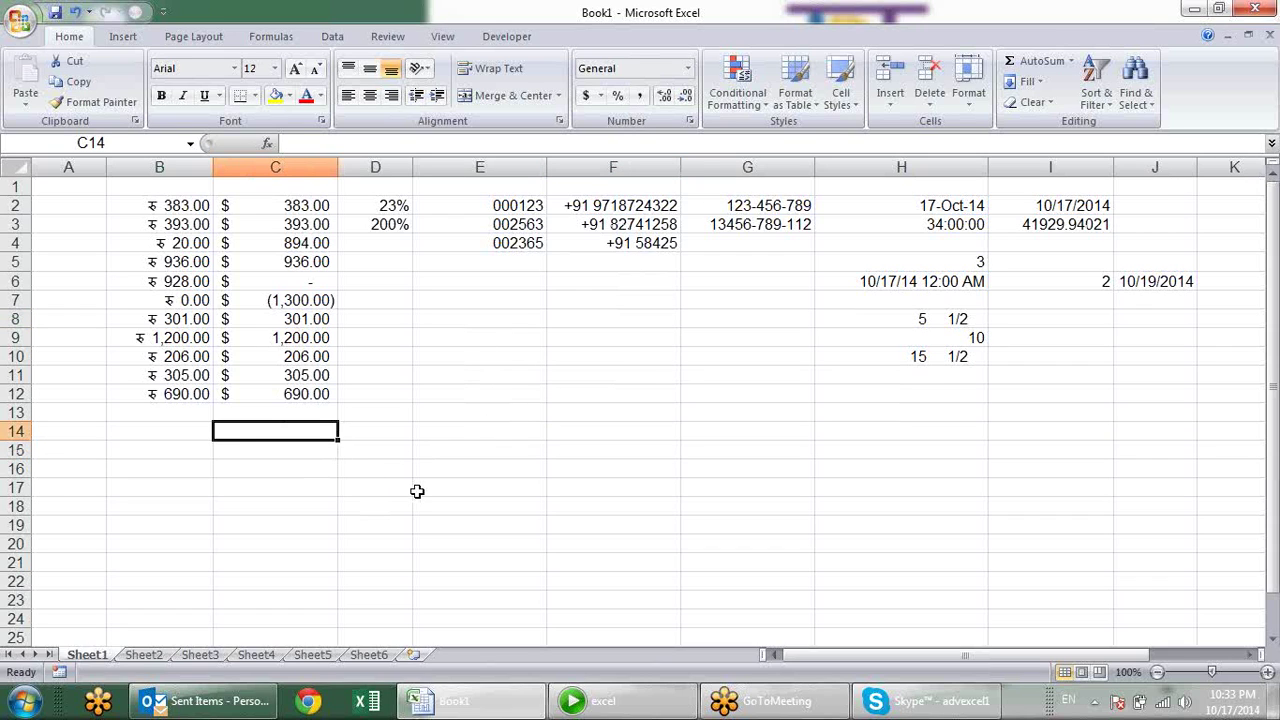
pyautogui.write('23.')
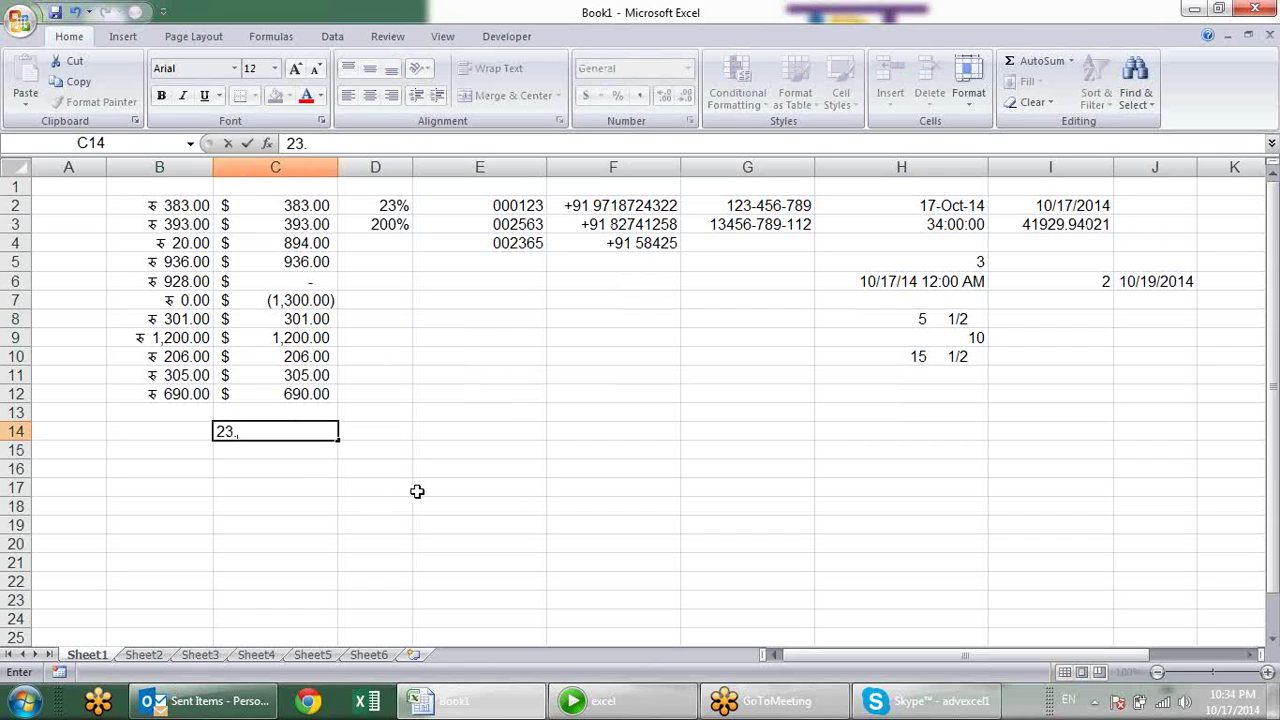
pyautogui.write('23')
pyautogui.press('BackSpace')
pyautogui.press('BackSpace')
pyautogui.press('BackSpace')
pyautogui.press('BackSpace')
pyautogui.press('Return')
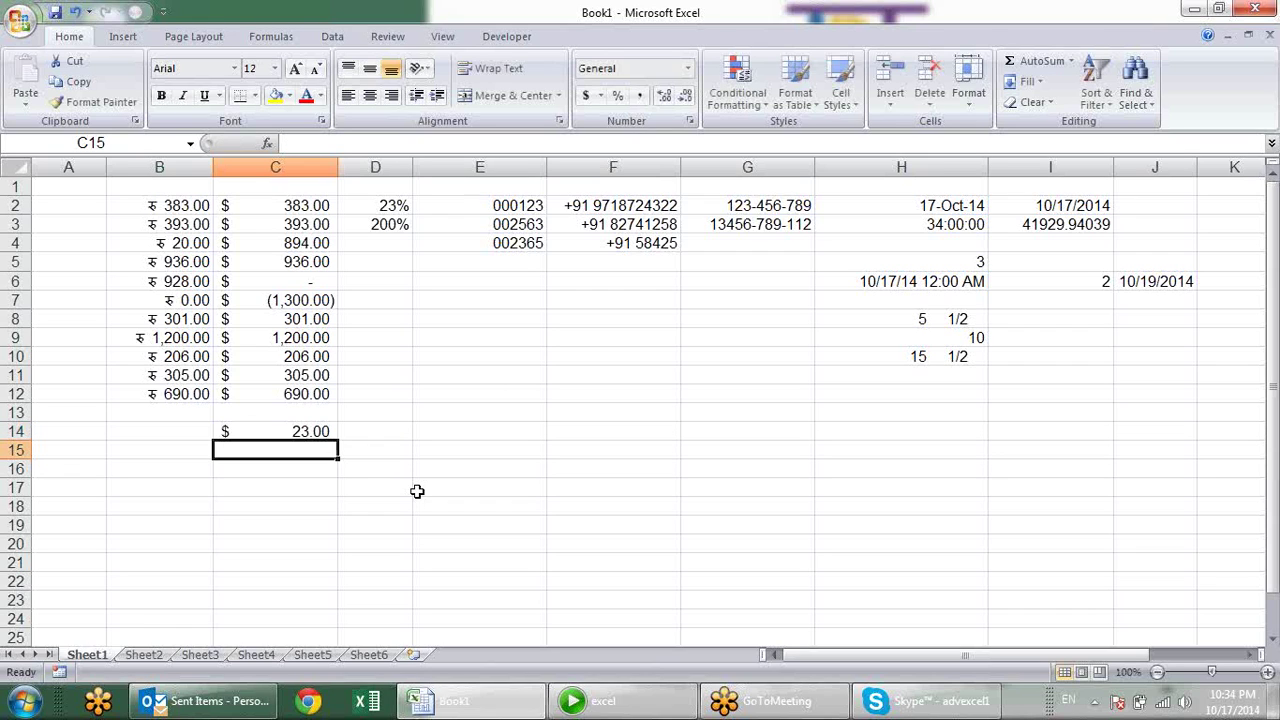
pyautogui.press('Up')
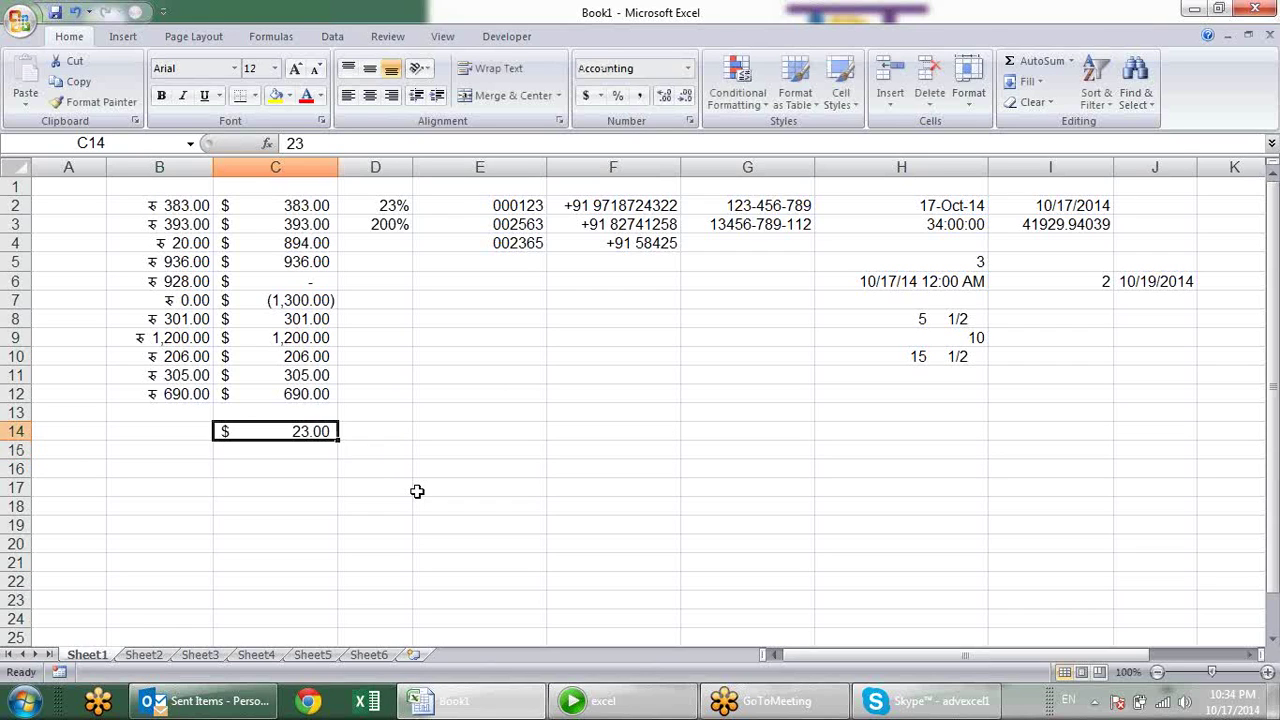
pyautogui.hotkey('ctrl', 'shift', '~')
pyautogui.press('F2')
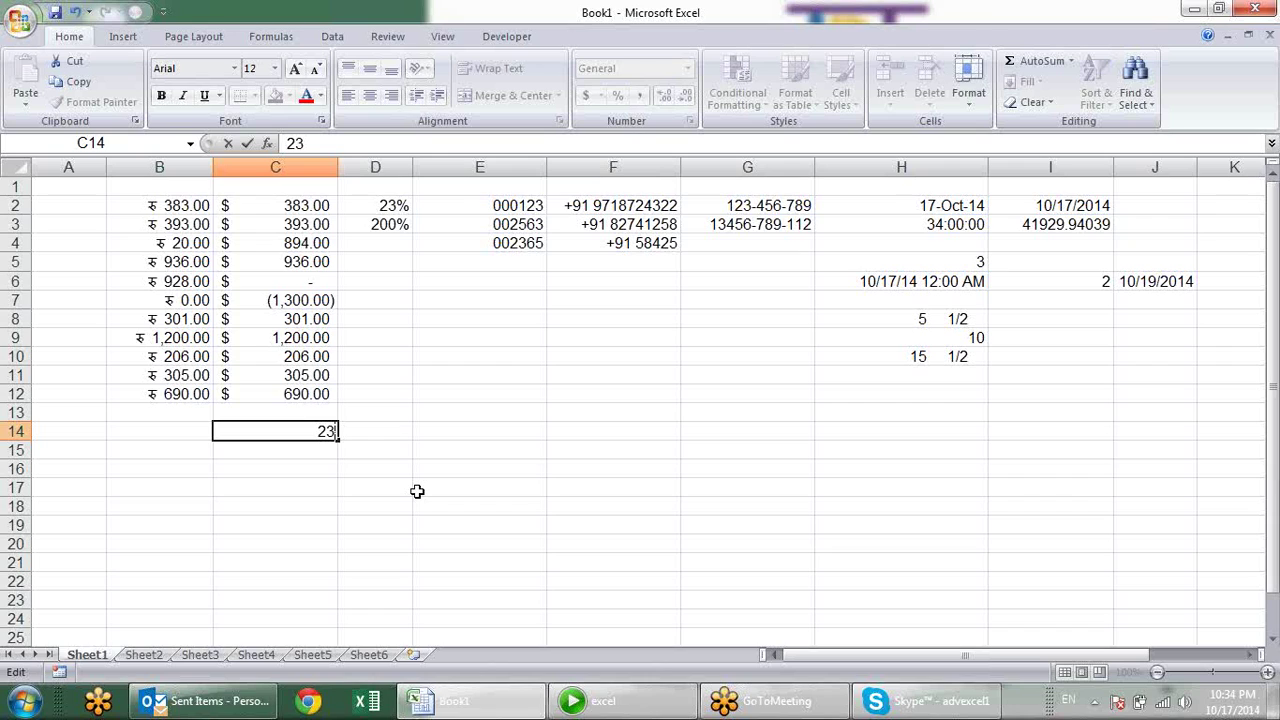
pyautogui.write('.')
pyautogui.write('52')
pyautogui.press('Return')
# Enter 123.565 in C15 and 1.2 in C16, both in General format.
pyautogui.write('123.')
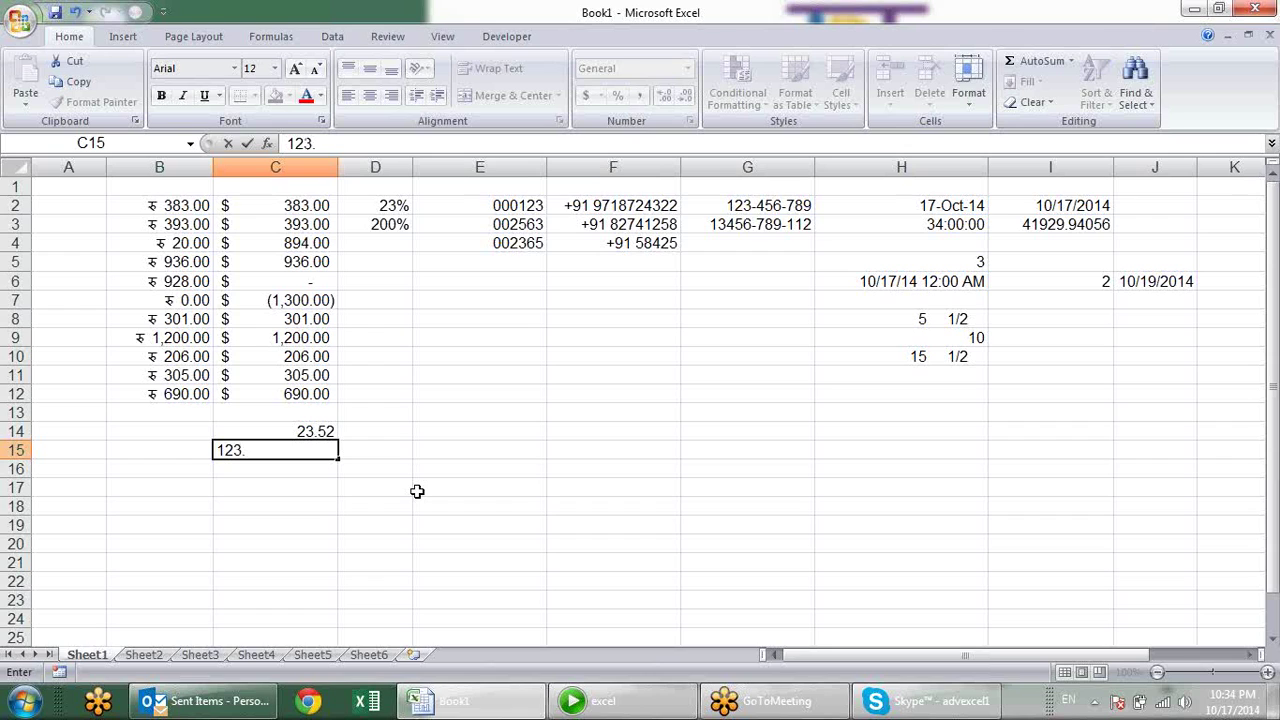
pyautogui.write('565')
pyautogui.press('Return')
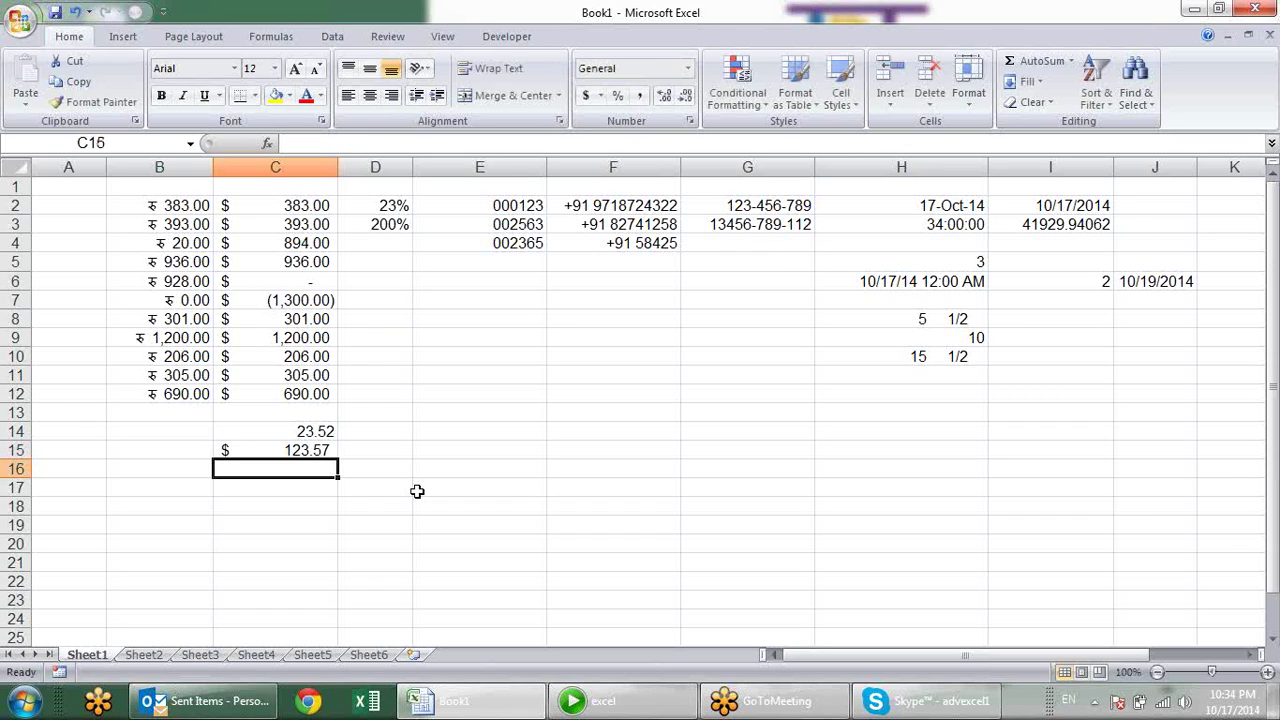
pyautogui.press('Up')
pyautogui.hotkey('ctrl', 'shift', '~')
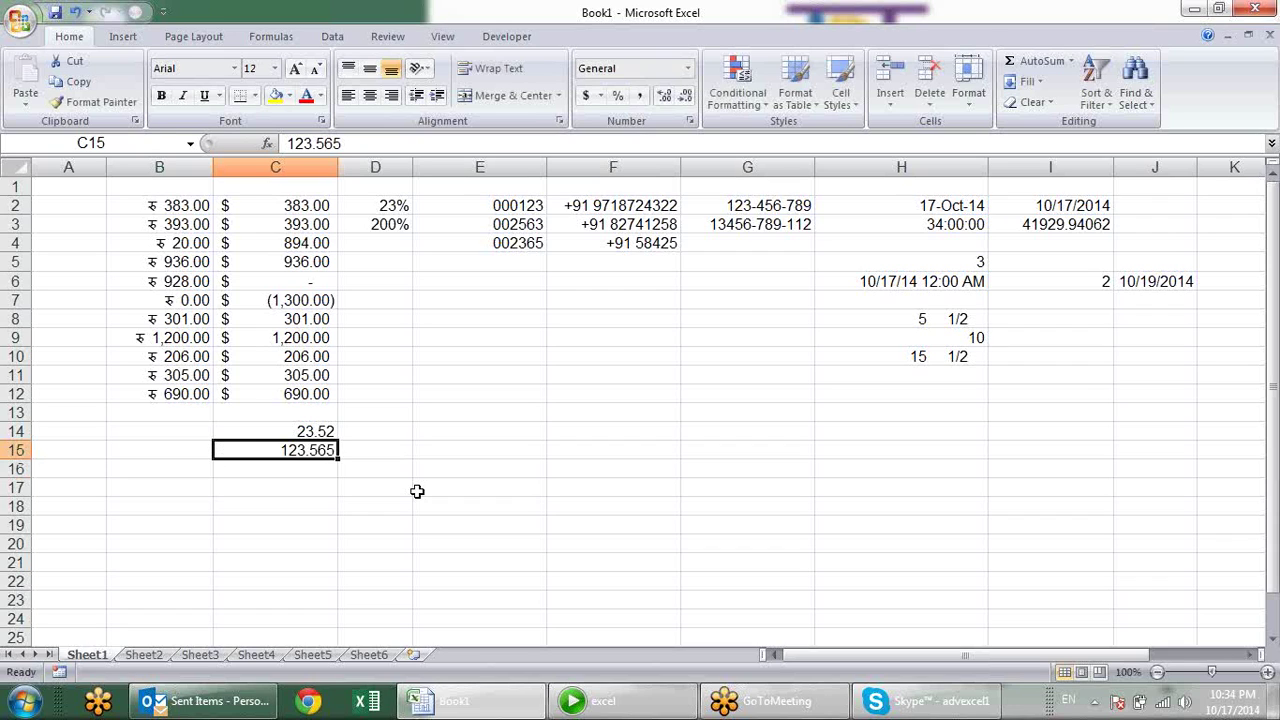
pyautogui.press('Down')
pyautogui.write('1.2')
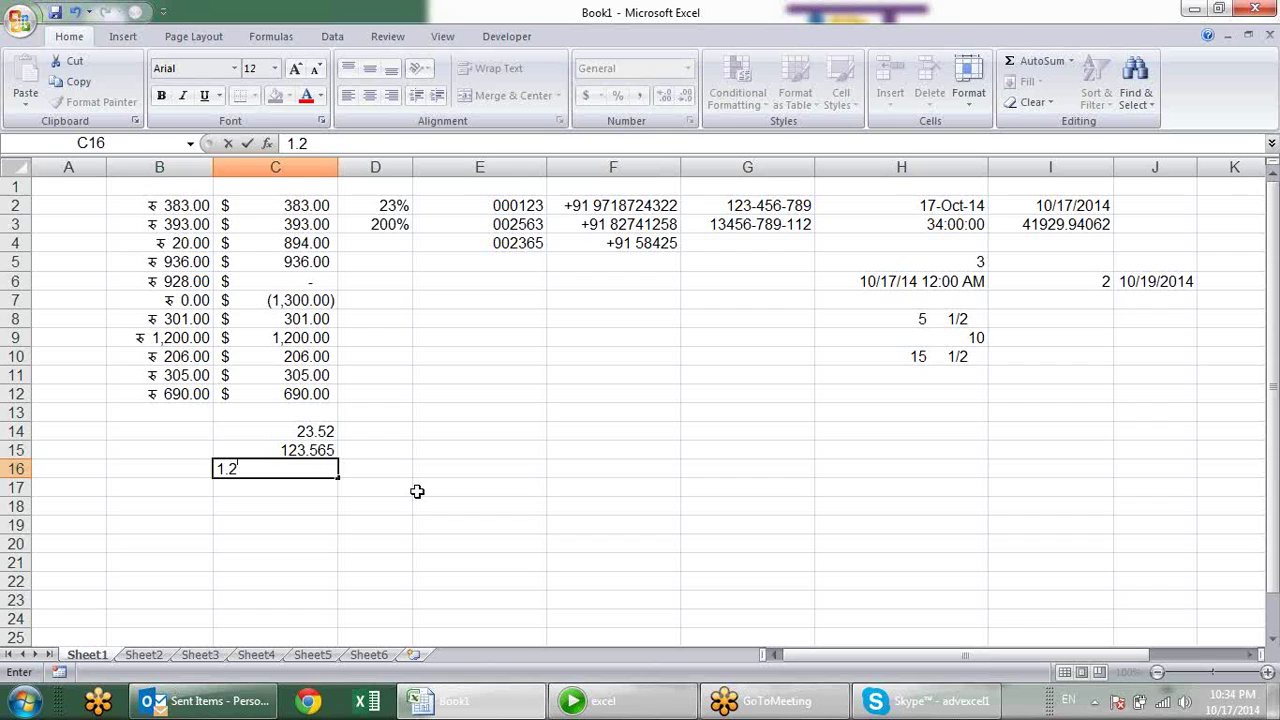
pyautogui.press('Return')
pyautogui.click(328, 431)
pyautogui.moveTo(328, 431); pyautogui.dragTo(334, 469)
pyautogui.click(387, 505)
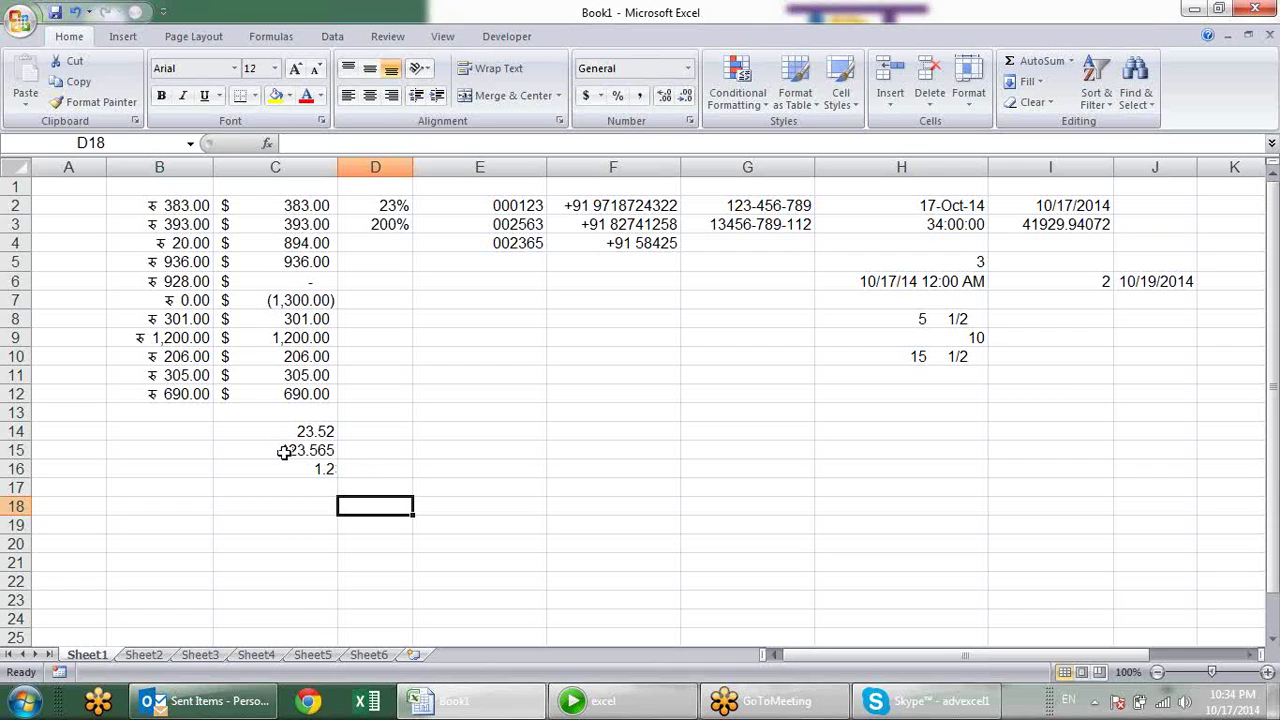
# Apply the custom format ???.??? to C14:C16 so 23.52, 123.565 and 1.2 align on decimals.
pyautogui.moveTo(330, 431); pyautogui.dragTo(363, 469)
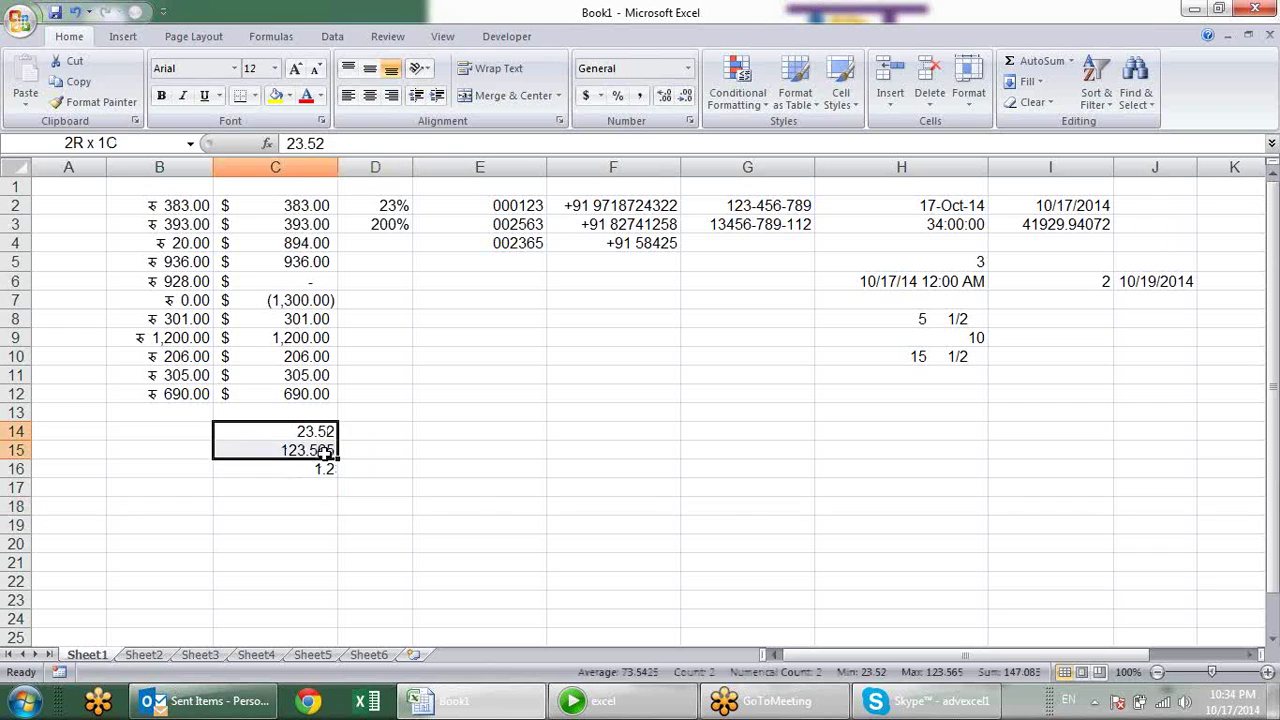
pyautogui.hotkey('ctrl', '`')
pyautogui.hotkey('ctrl', '`')
pyautogui.hotkey('ctrl', '1')
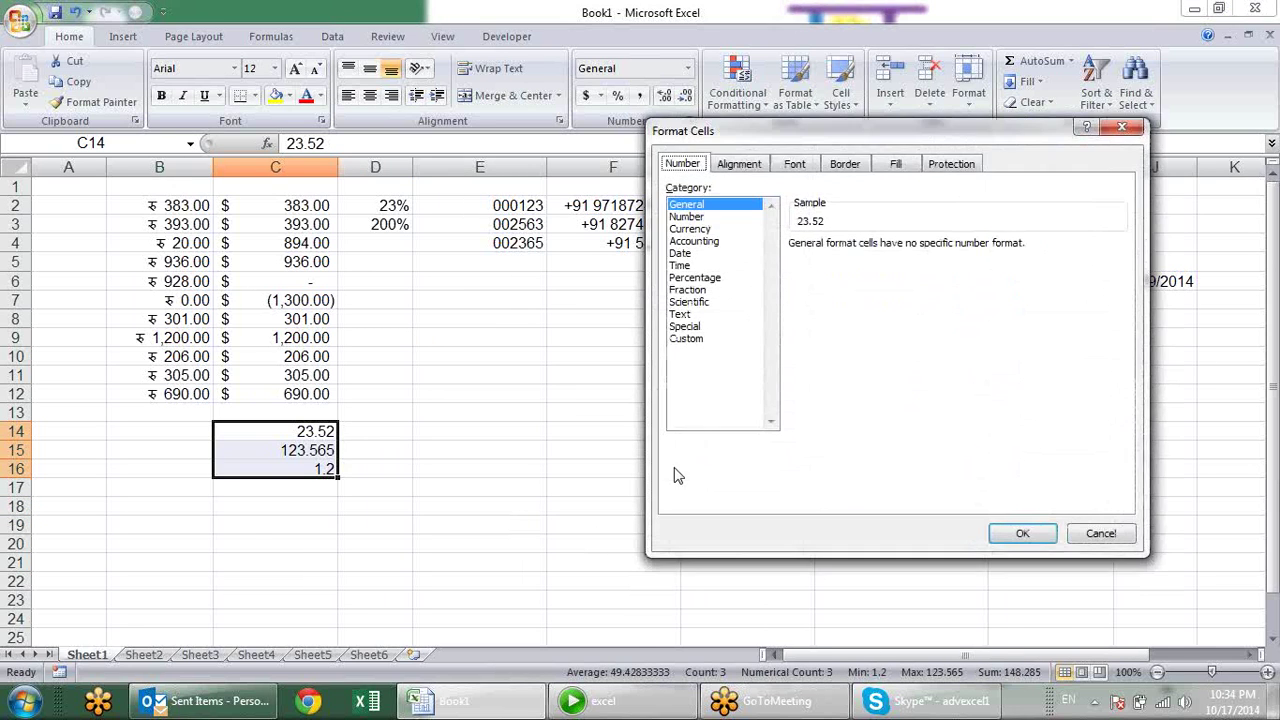
pyautogui.click(714, 339)
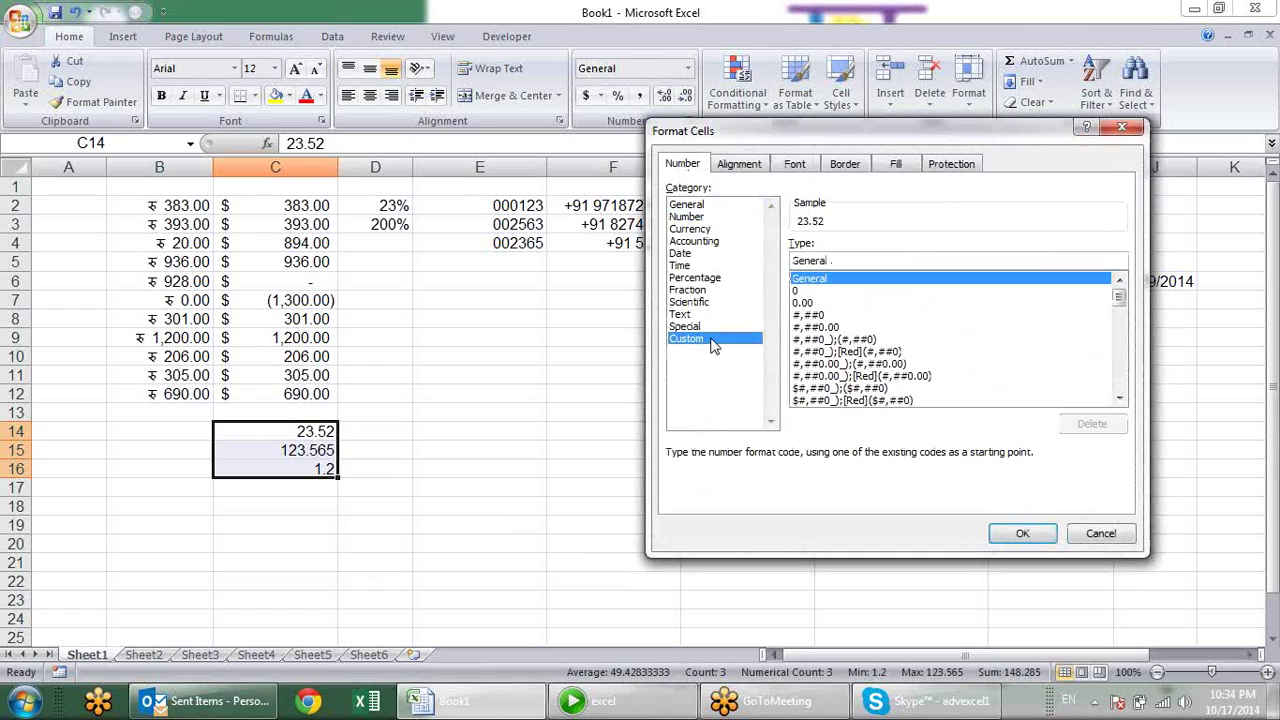
pyautogui.doubleClick(846, 260)
pyautogui.write('?')
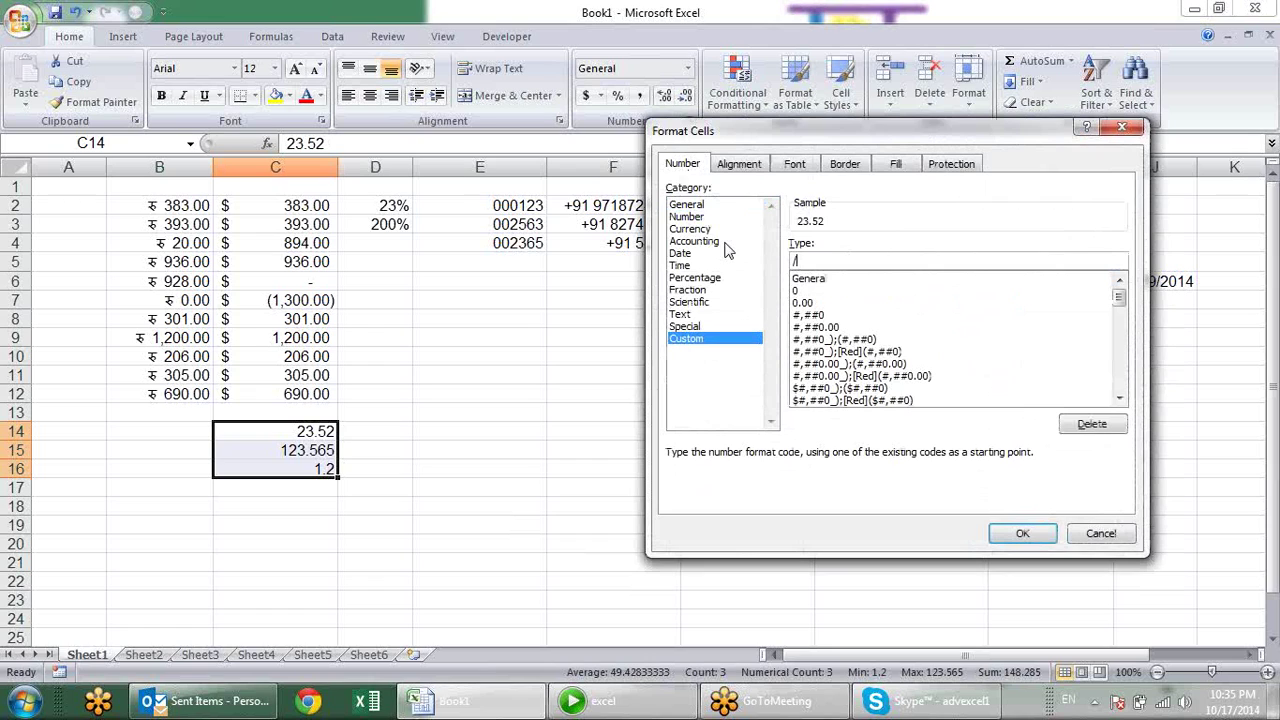
pyautogui.write('??.')
pyautogui.write('???')
pyautogui.click(1025, 534)
pyautogui.click(365, 470)
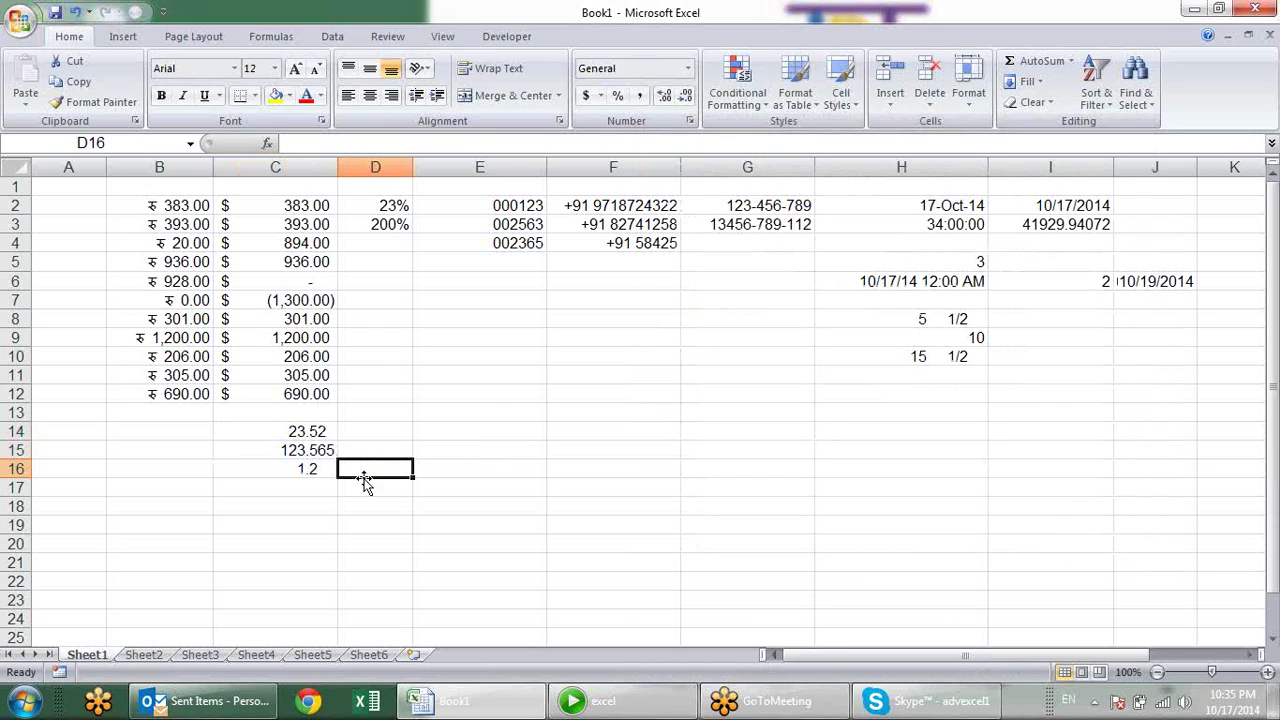
# Bold the decimal-aligned values 23.52, 123.565 and 1.2 in C14:C16.
pyautogui.moveTo(318, 430); pyautogui.dragTo(325, 470)
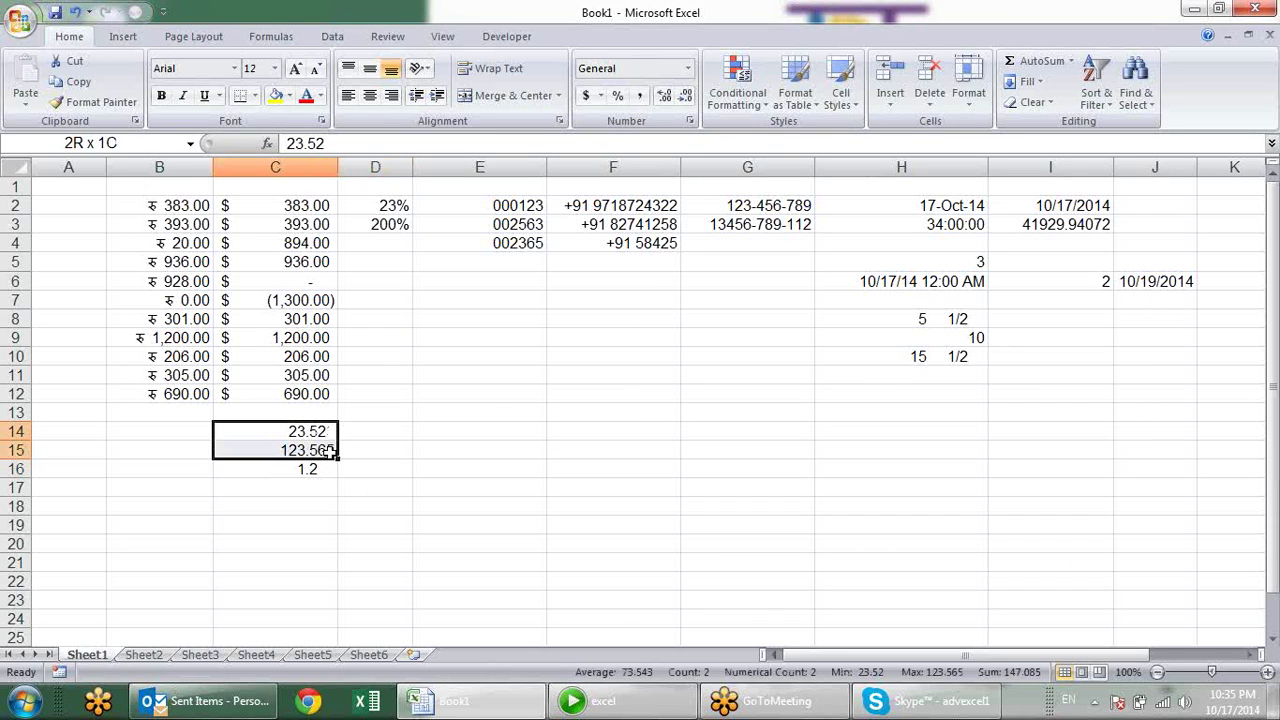
pyautogui.hotkey('ctrl', 'b')
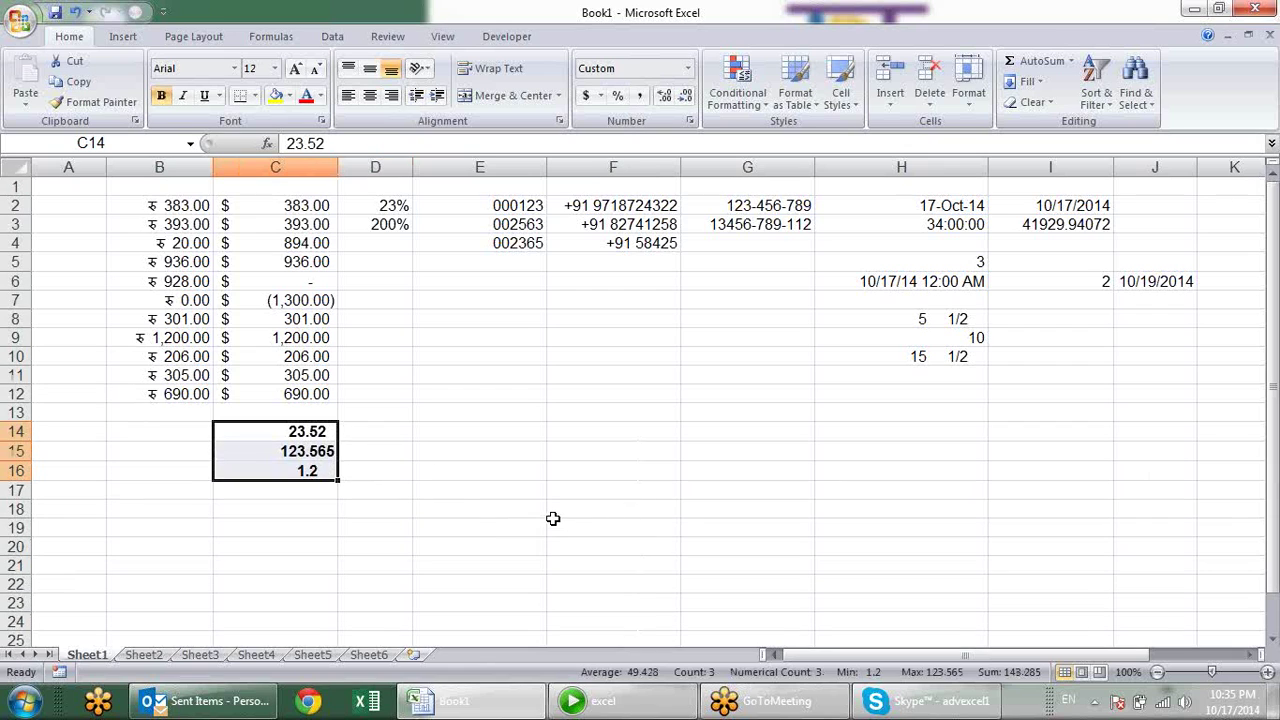
pyautogui.click(330, 470)
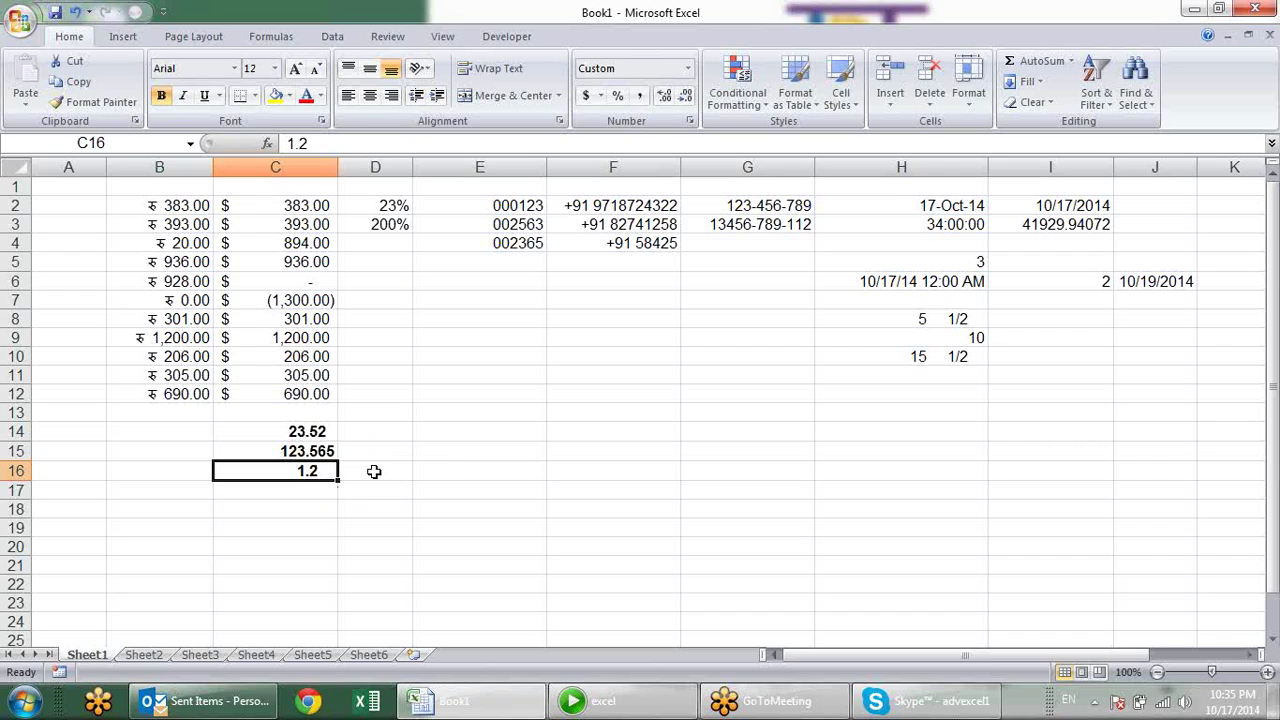
pyautogui.click(430, 415)
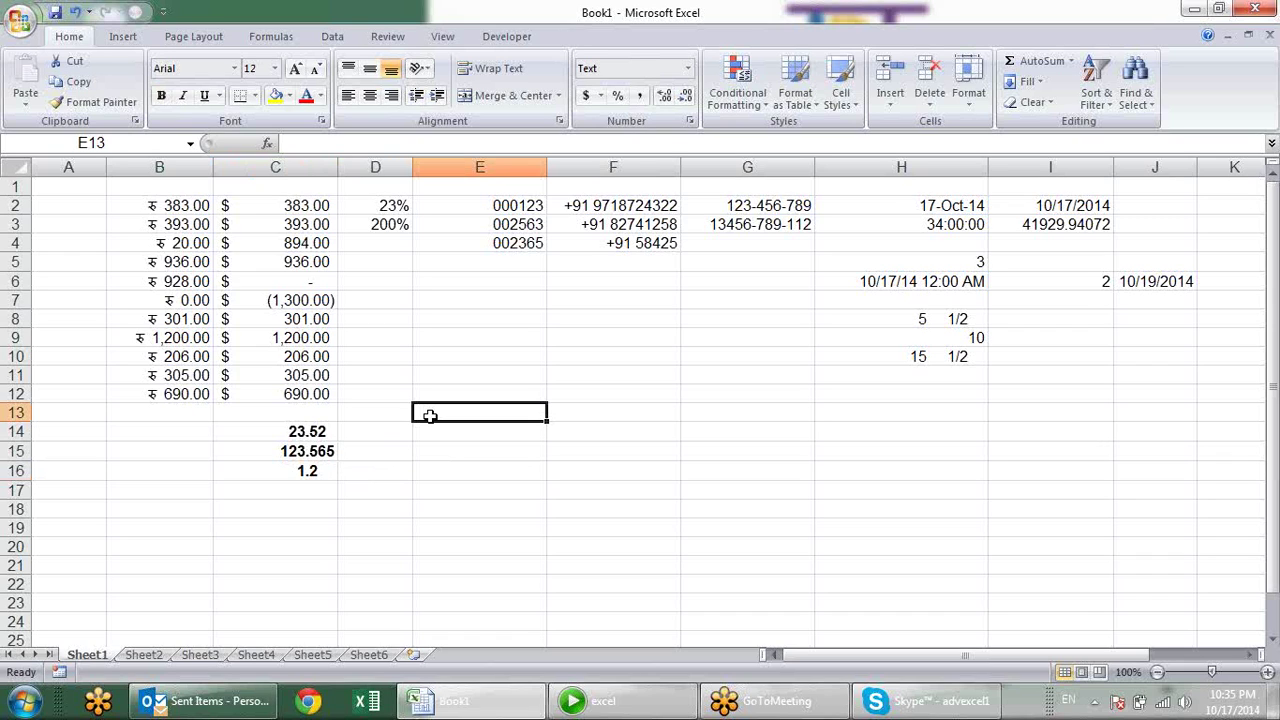
pyautogui.click(562, 321)
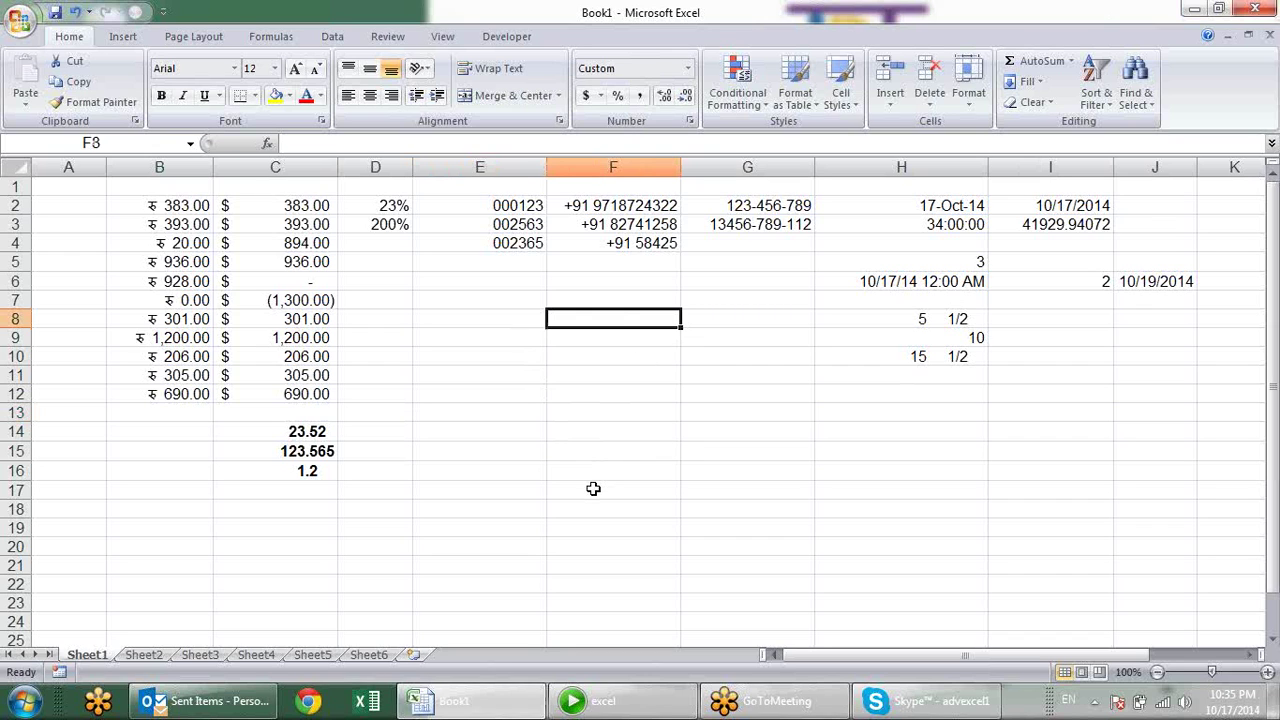
# Enter today's date 10/17/2014 in F8 and switch it between number and date display.
pyautogui.hotkey('ctrl', ';')
pyautogui.press('Return')
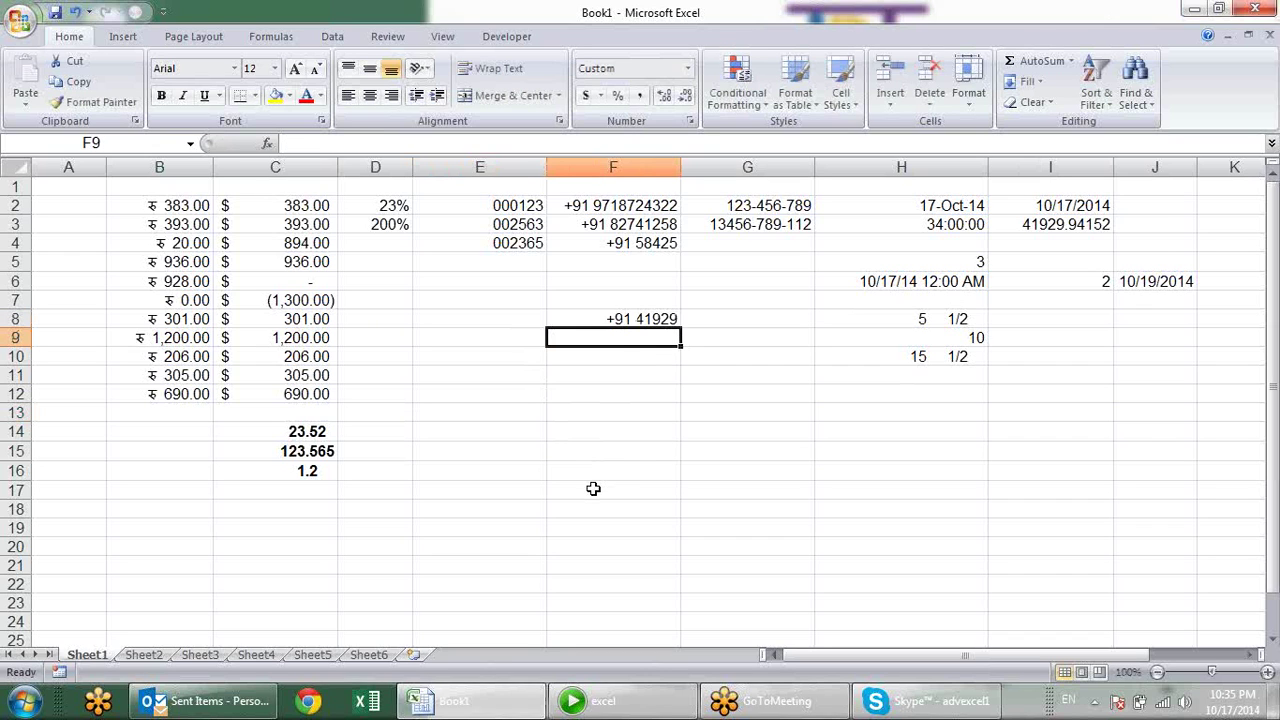
pyautogui.click(614, 321)
pyautogui.hotkey('ctrl', 'shift', '~')
pyautogui.hotkey('ctrl', 'shift', '#')
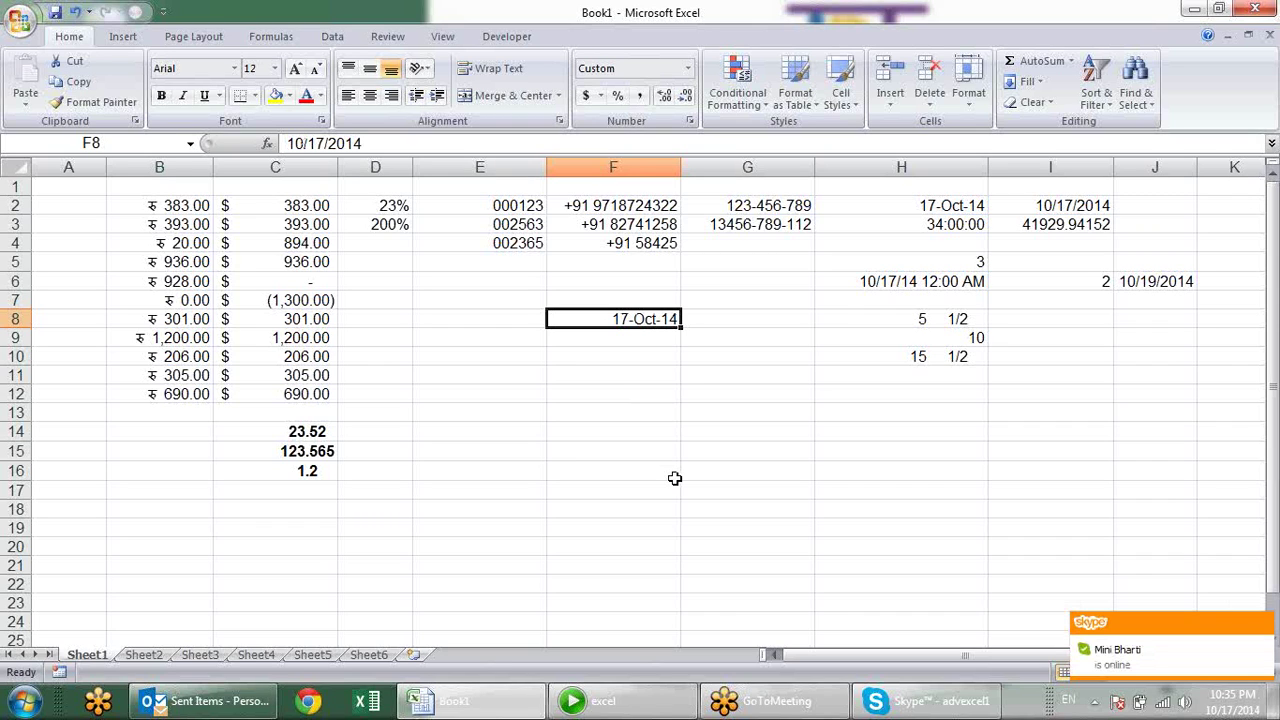
# Give F8 the custom day formats d and then dd, showing 17.
pyautogui.hotkey('ctrl', '1')
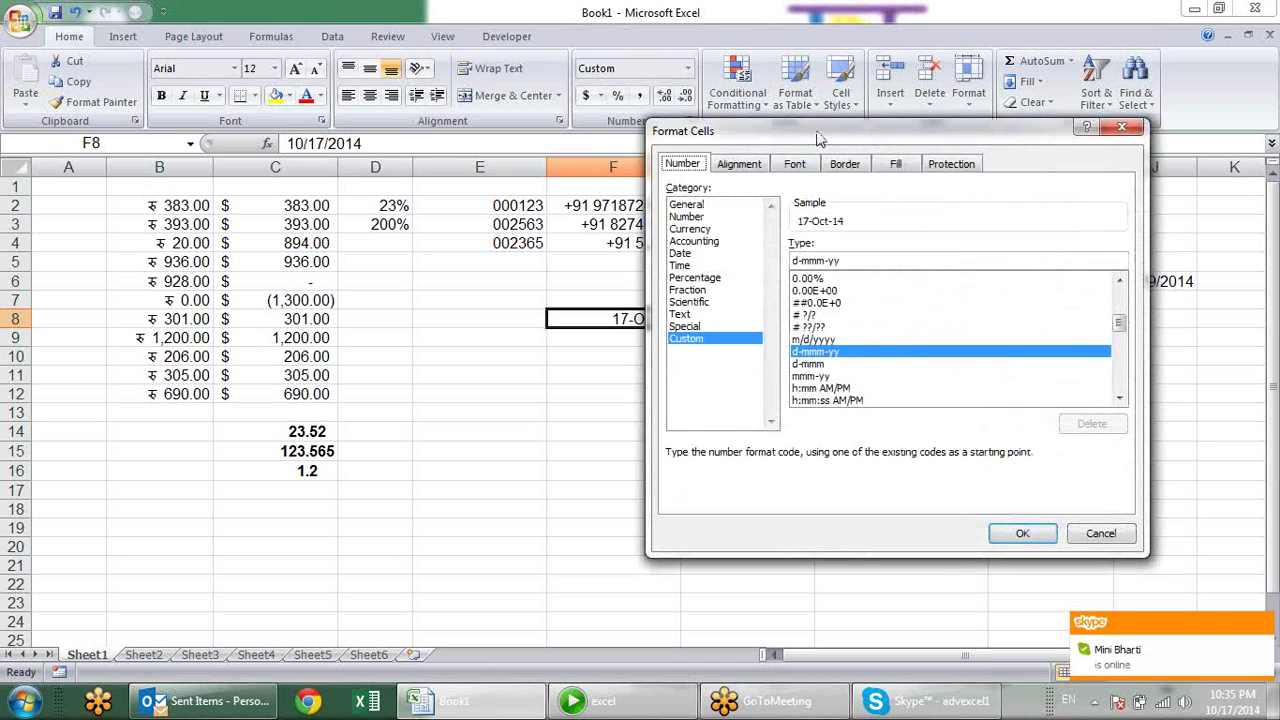
pyautogui.moveTo(812, 141); pyautogui.dragTo(883, 116)
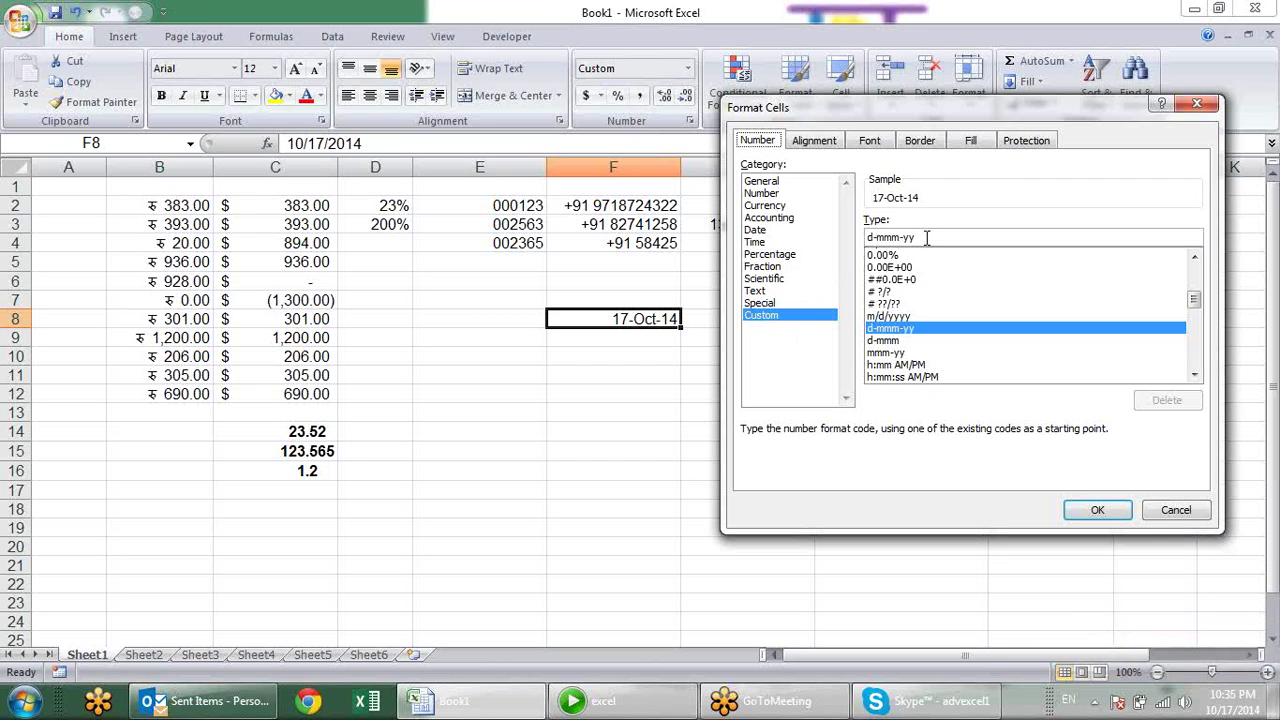
pyautogui.moveTo(921, 237); pyautogui.dragTo(865, 237)
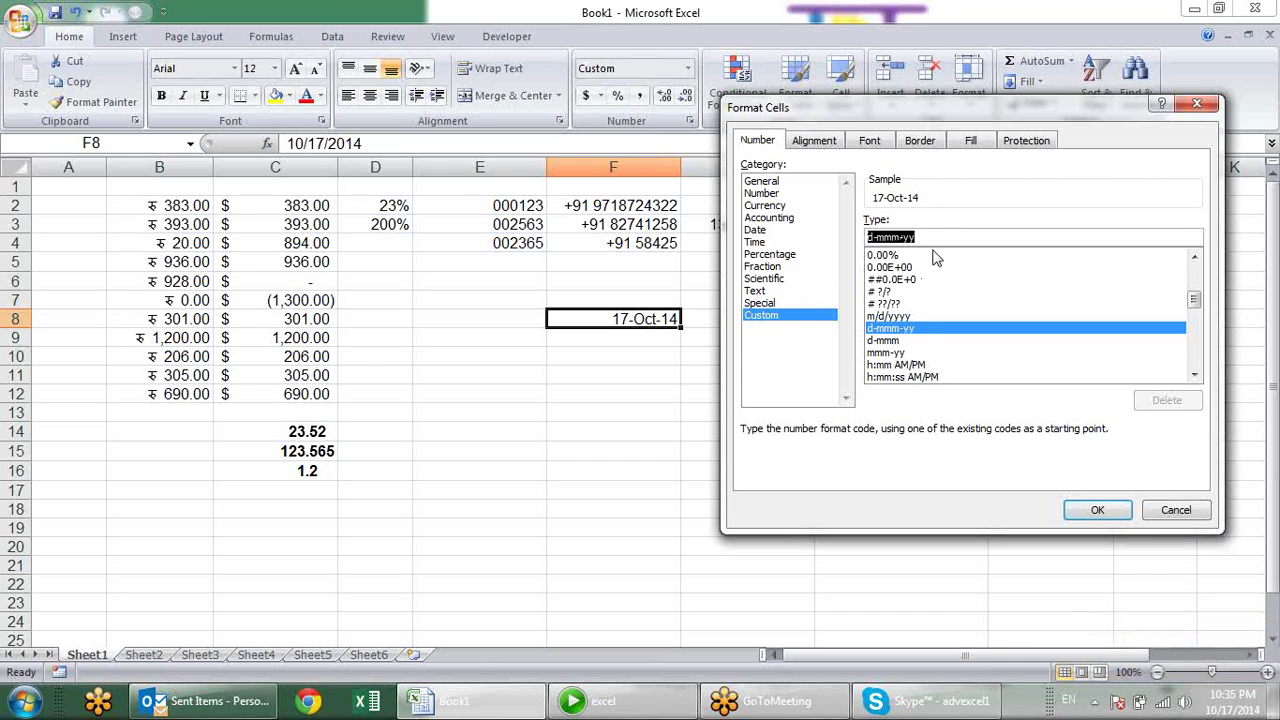
pyautogui.write('d')
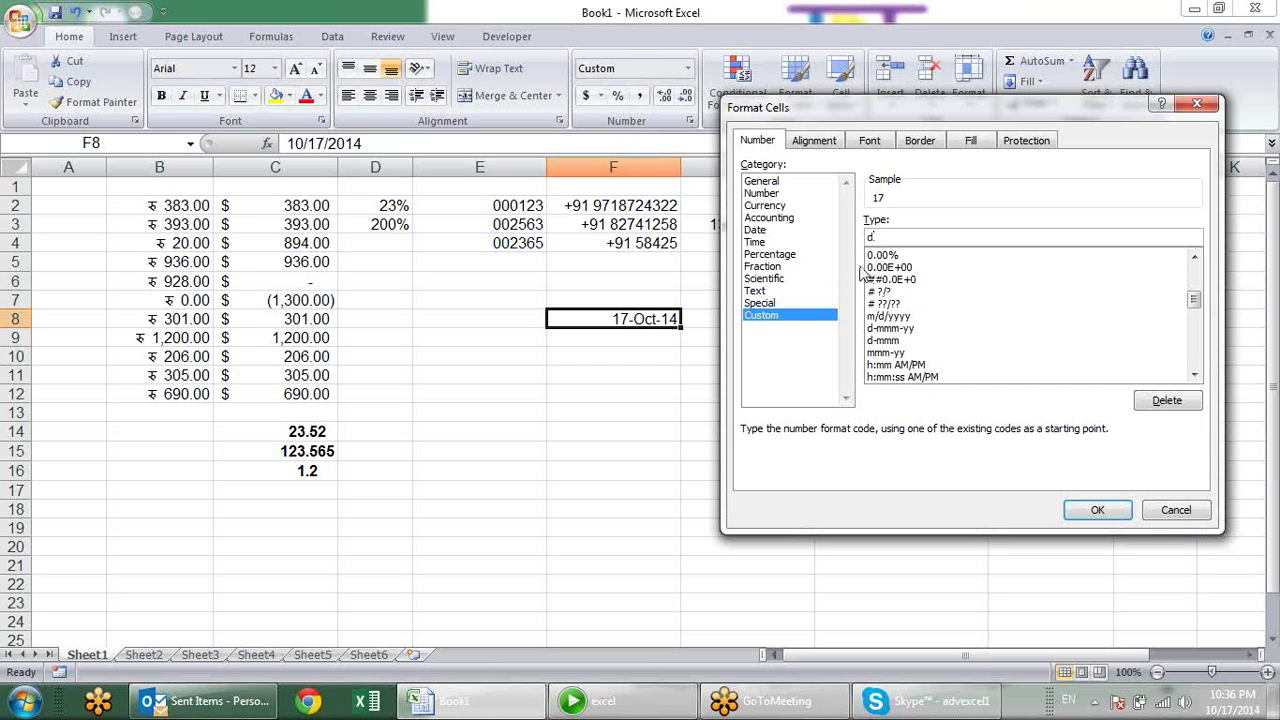
pyautogui.write(',')
pyautogui.click(1097, 510)
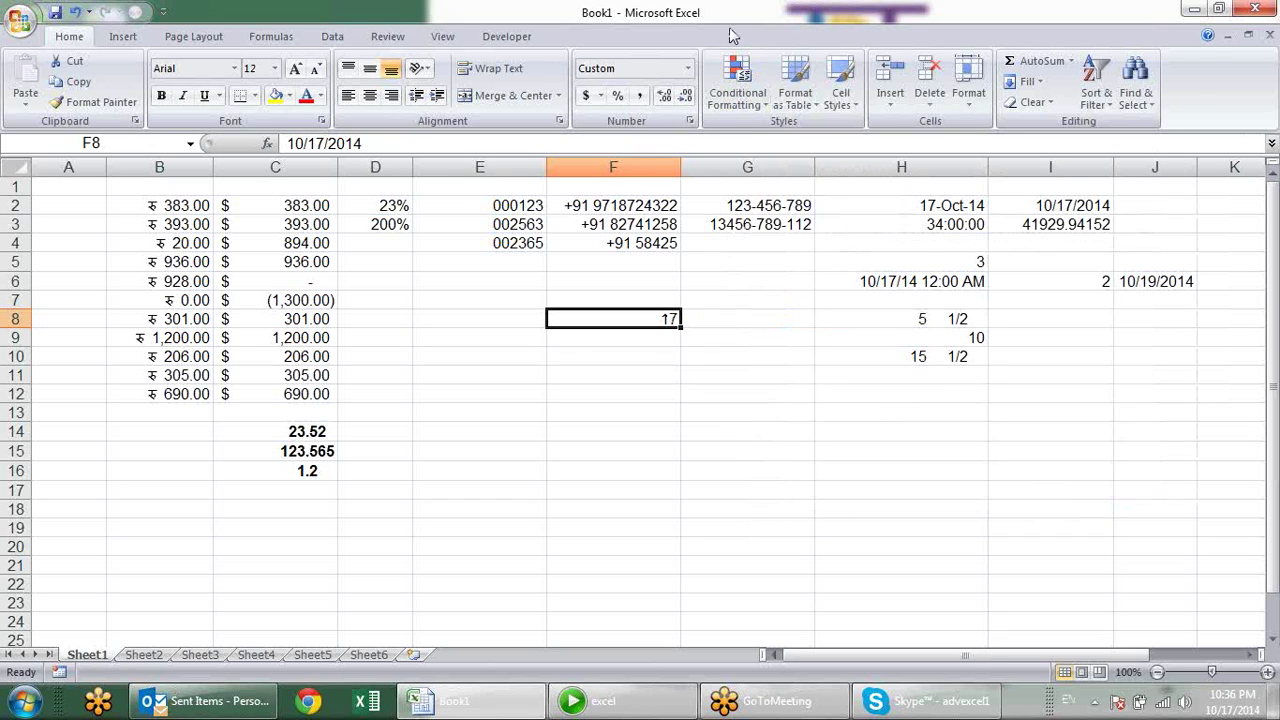
pyautogui.click(689, 120)
pyautogui.click(914, 237)
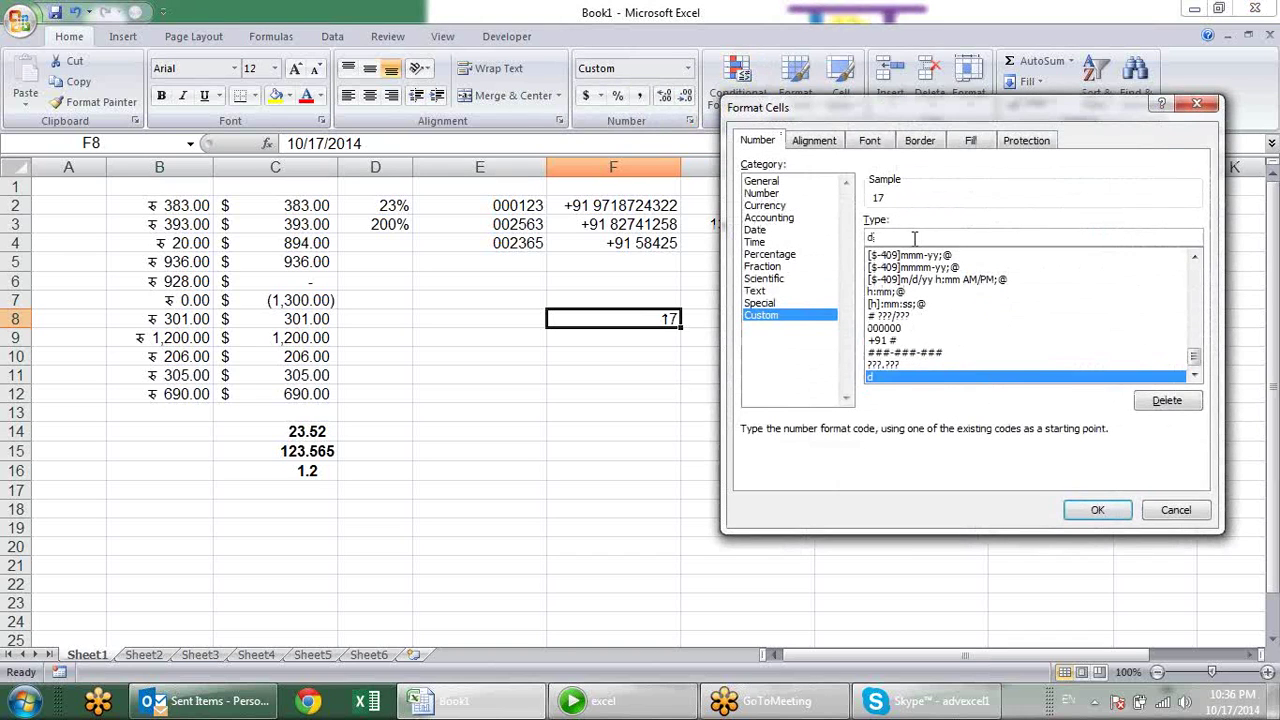
pyautogui.write('d')
pyautogui.press('Return')
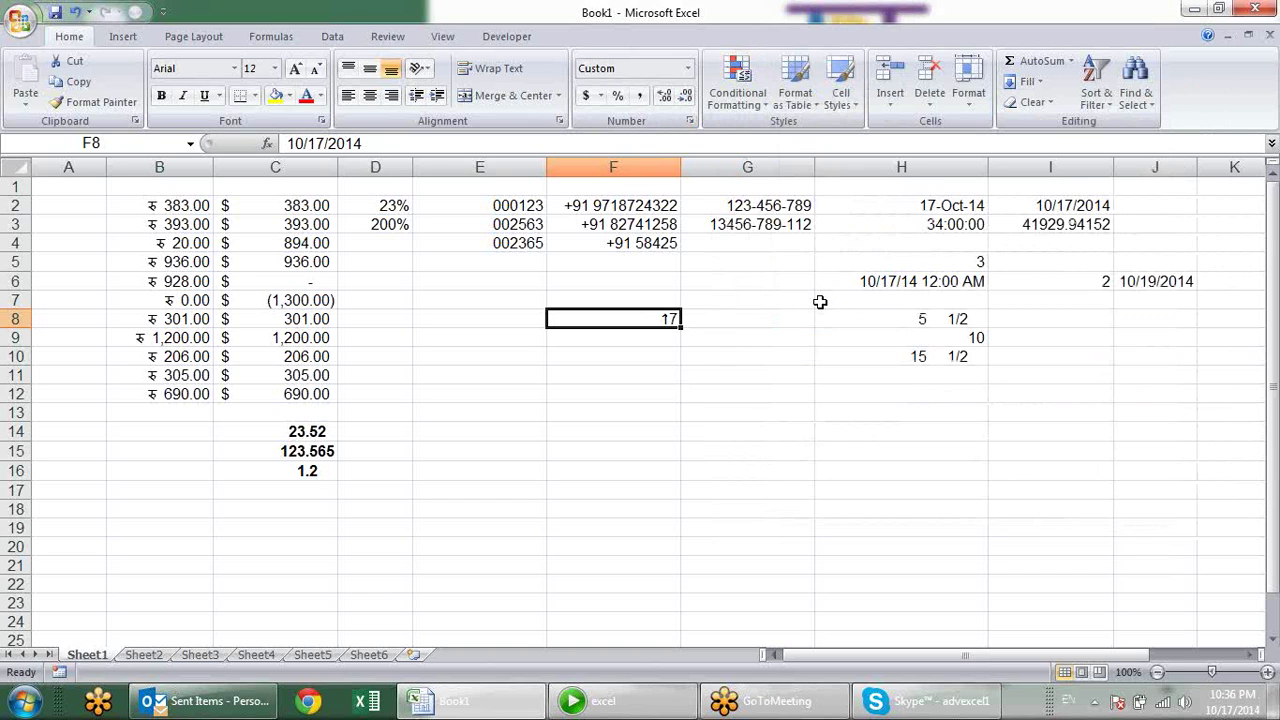
# Show F8's day as the weekday Fri with ddd, then Friday with dddd.
pyautogui.hotkey('ctrl', '1')
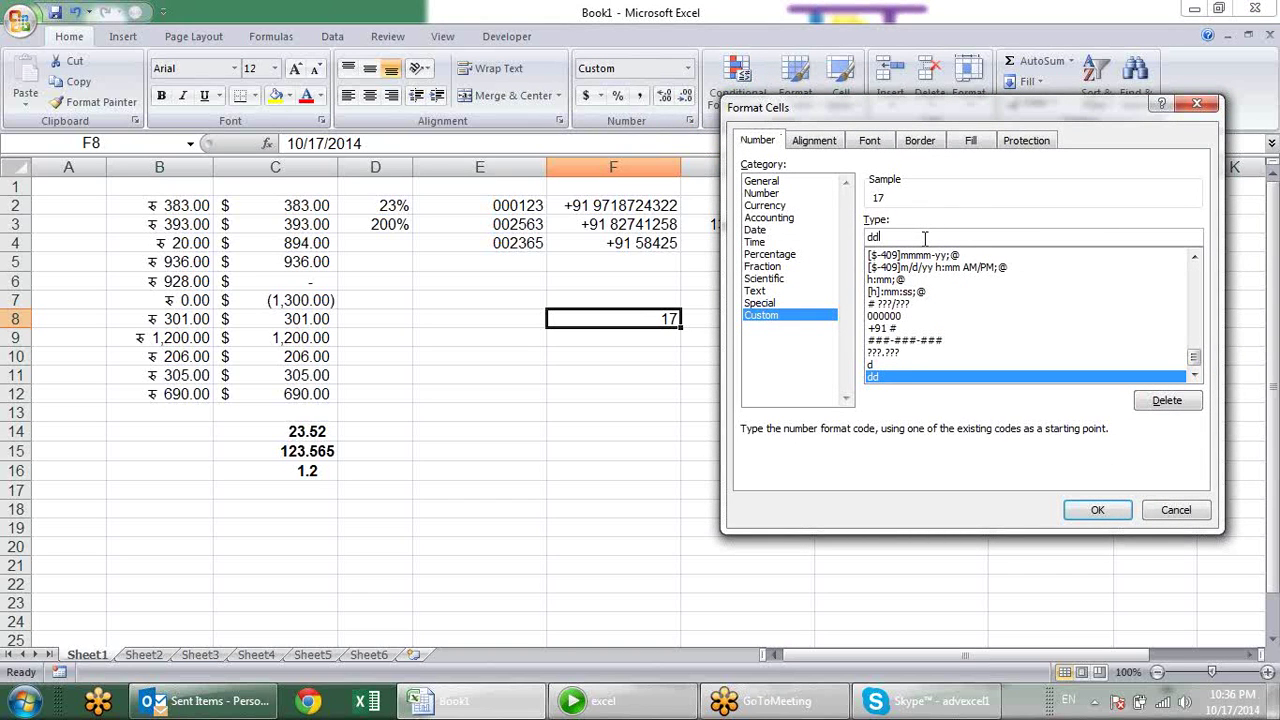
pyautogui.write('d')
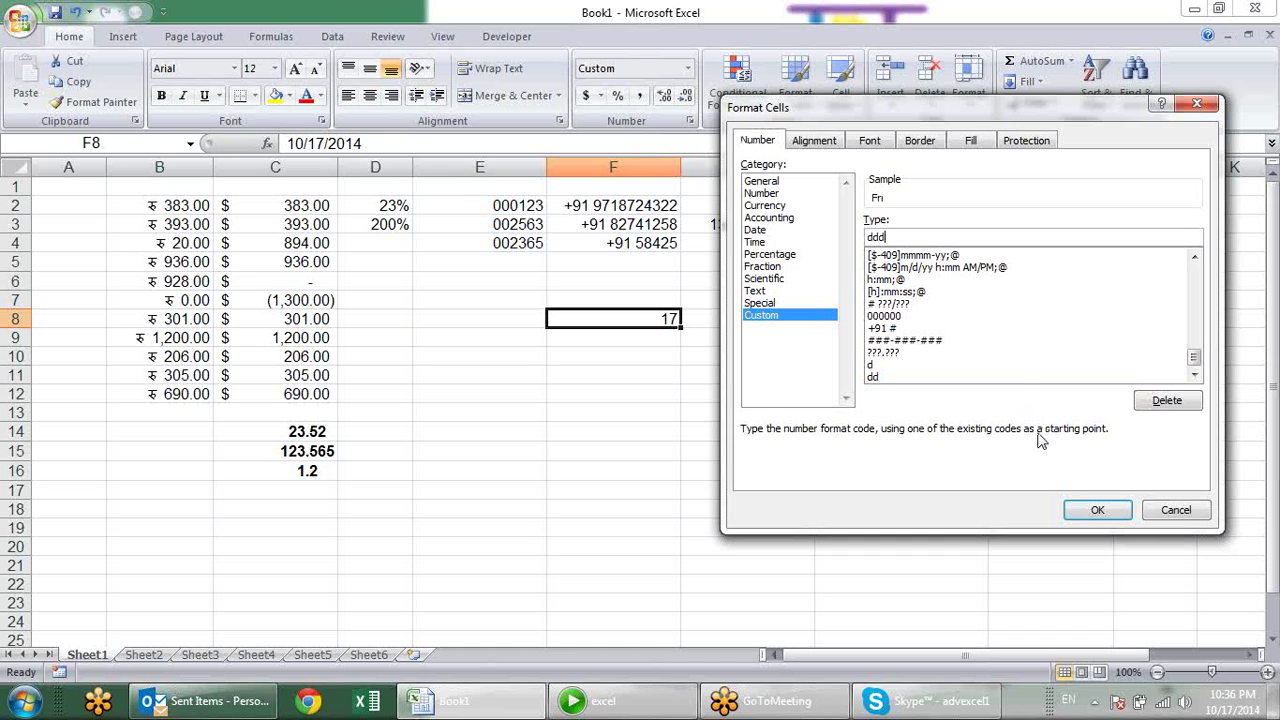
pyautogui.click(1090, 511)
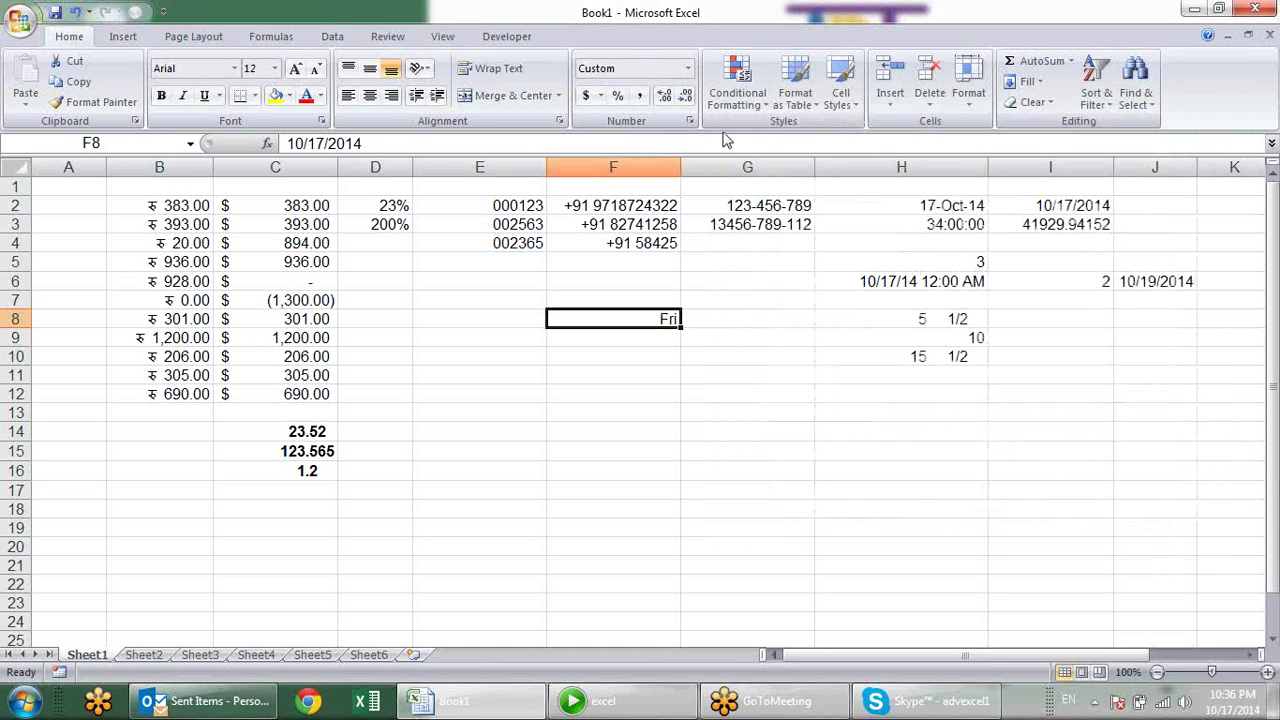
pyautogui.click(689, 118)
pyautogui.write('dddd')
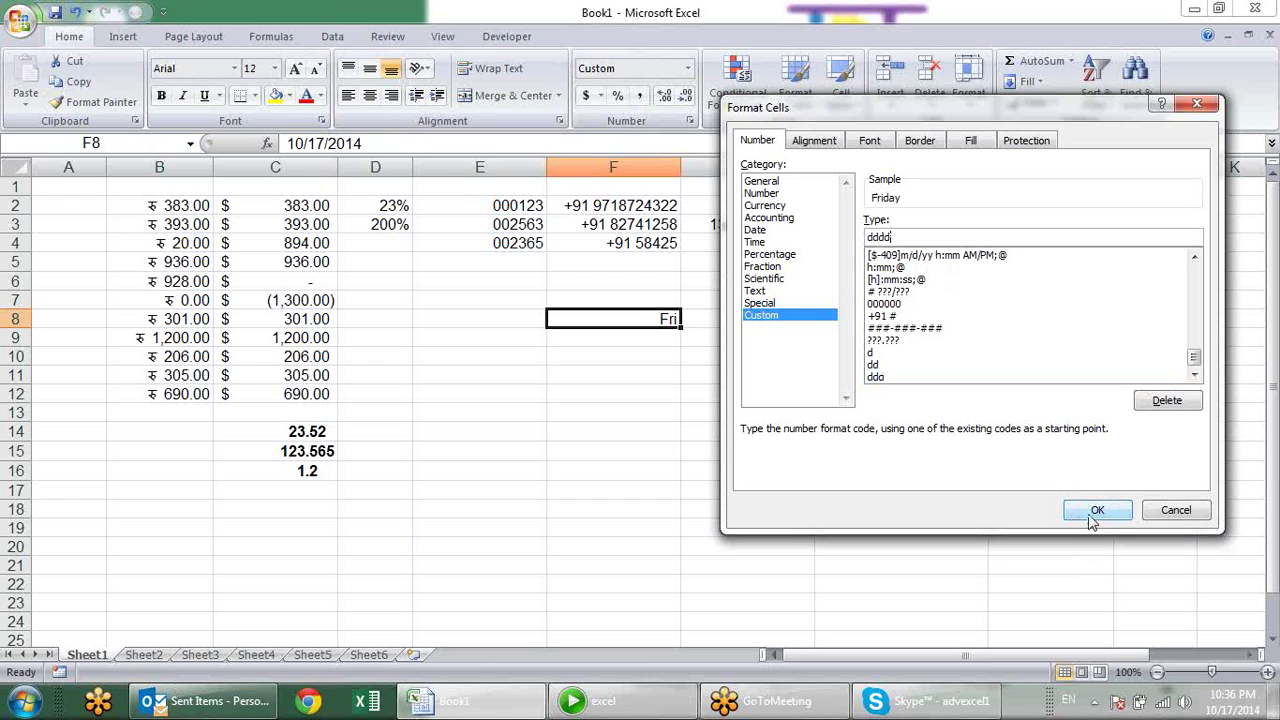
pyautogui.click(1088, 512)
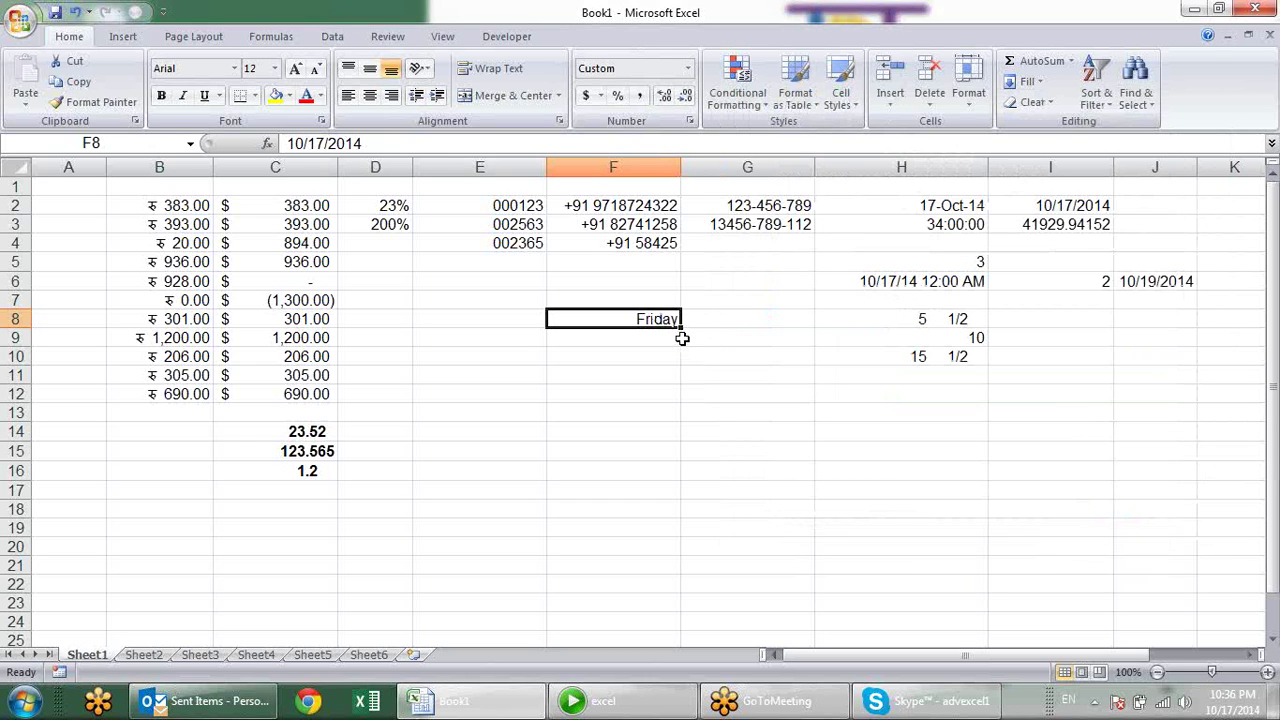
# Briefly display the raw stored values, then enter the mm month code for F8.
pyautogui.hotkey('ctrl', '`')
pyautogui.hotkey('ctrl', '`')
pyautogui.press('super')
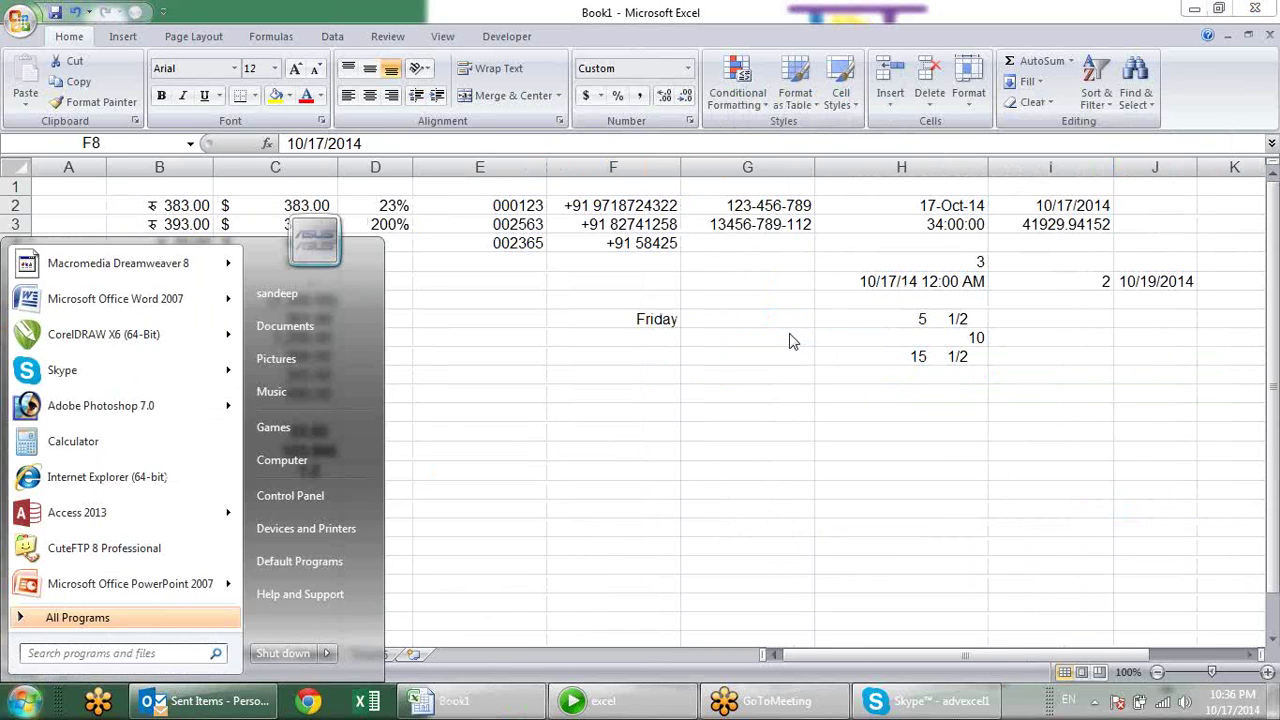
pyautogui.press('super')
pyautogui.hotkey('ctrl', '1')
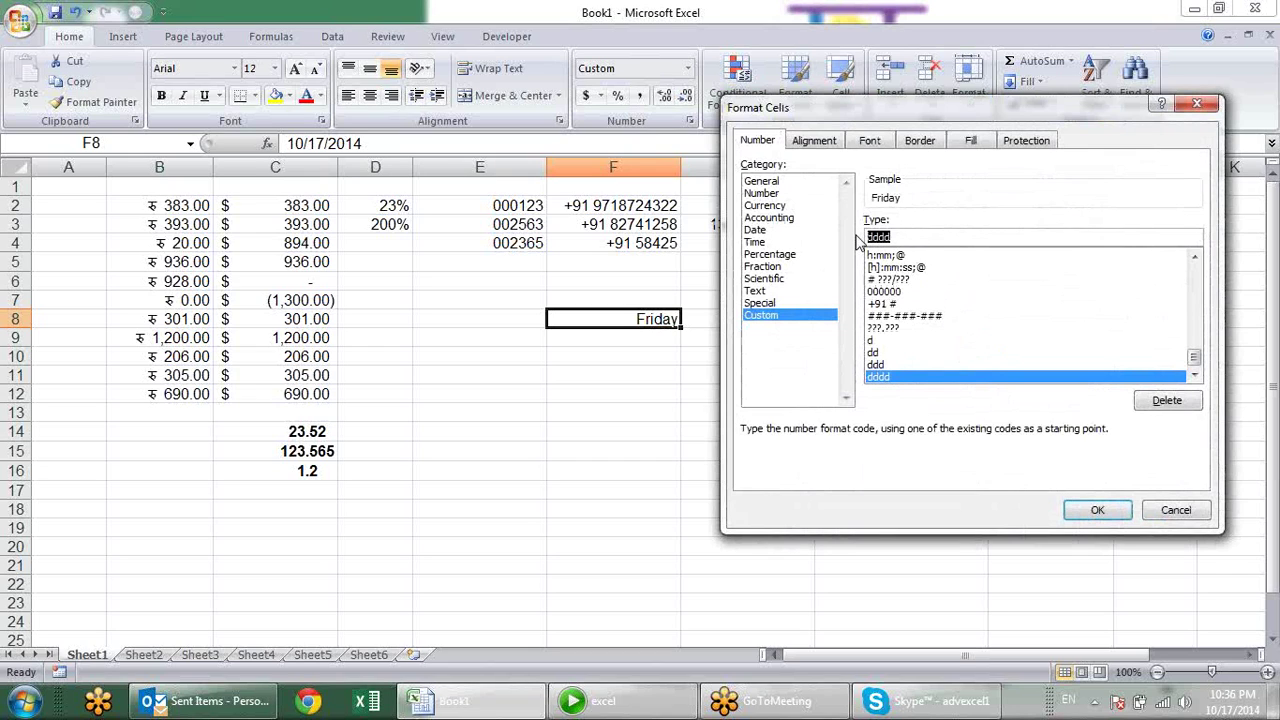
pyautogui.write('m:')
pyautogui.write('m')
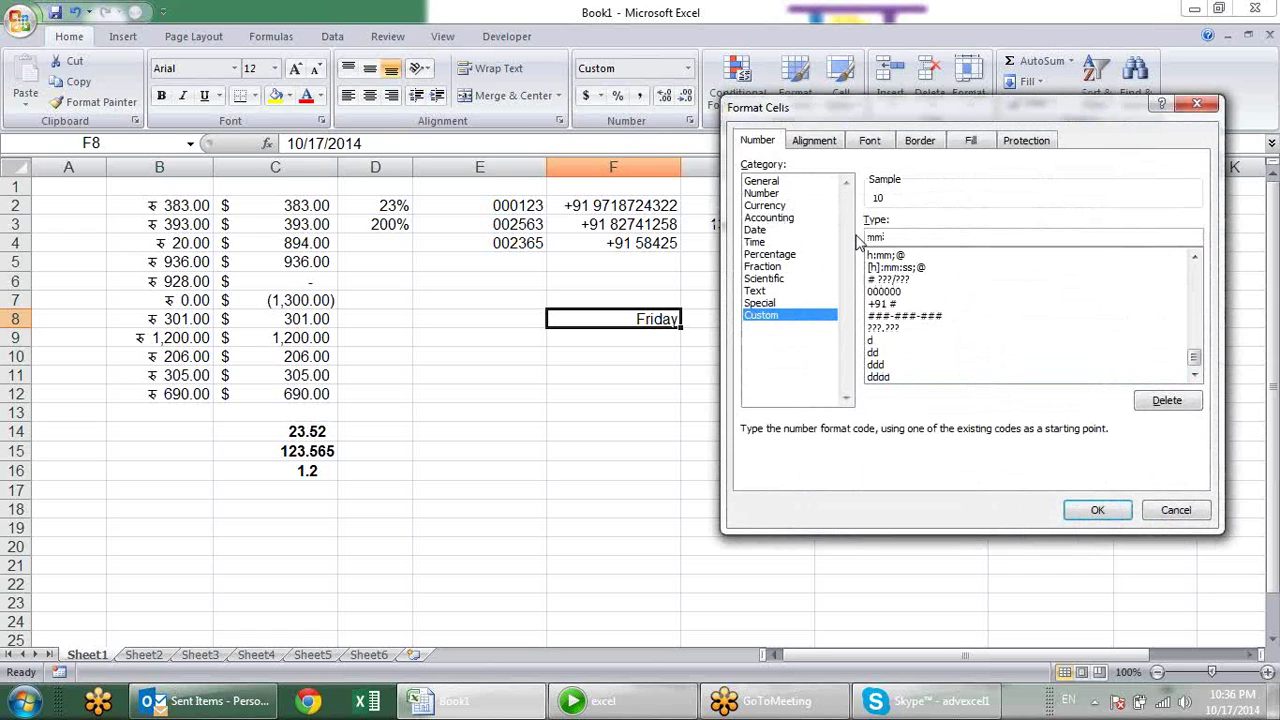
# Show F8's month as 10, Oct, then October using mm, mmm and mmmm.
pyautogui.click(1097, 512)
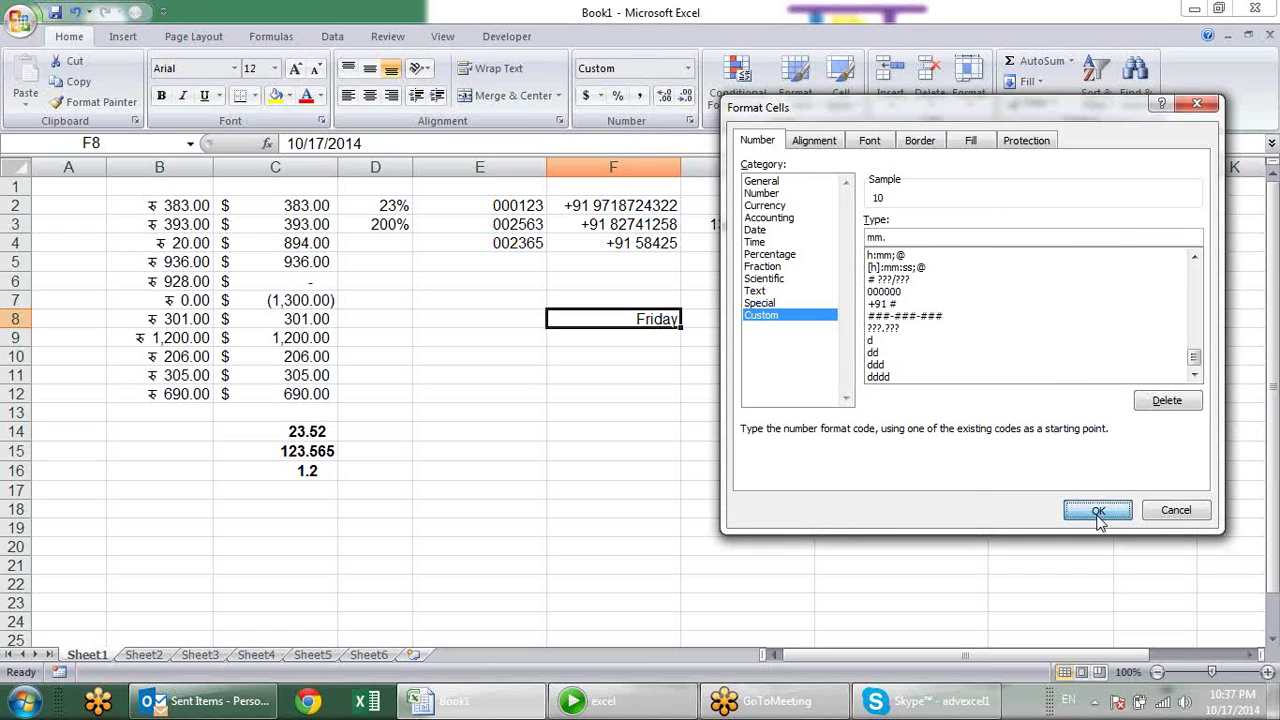
pyautogui.hotkey('ctrl', '1')
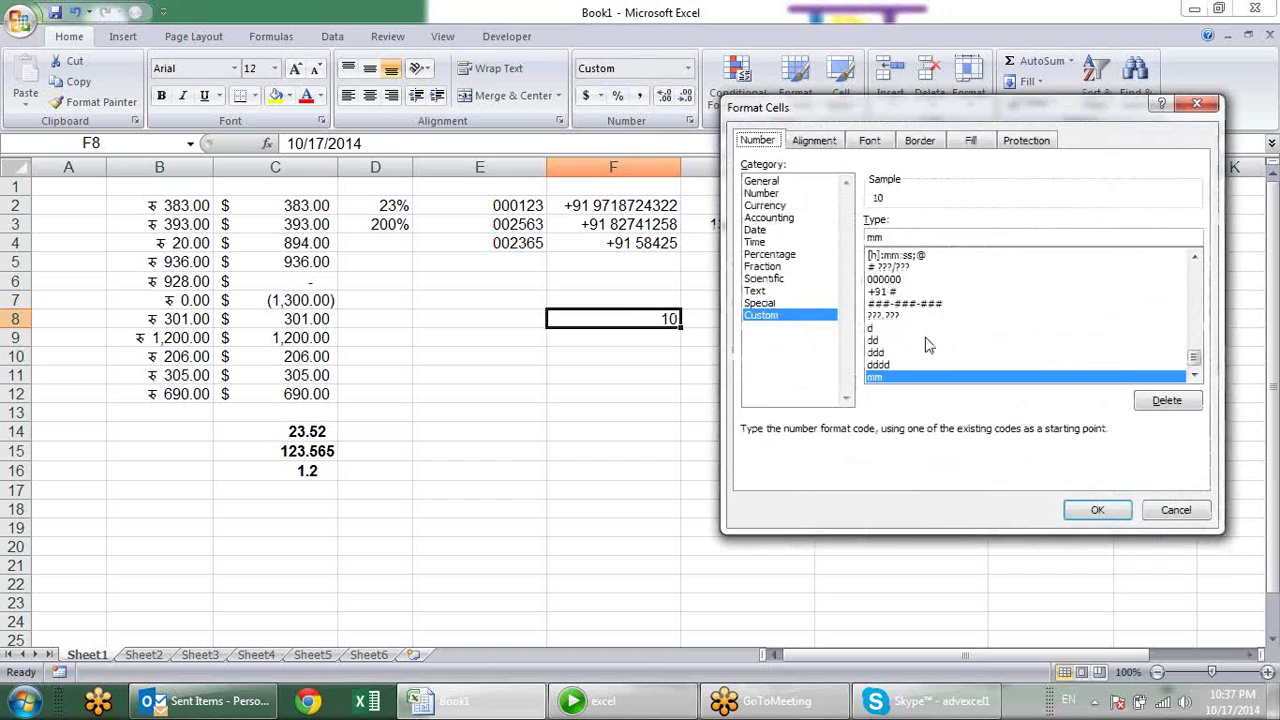
pyautogui.write('m')
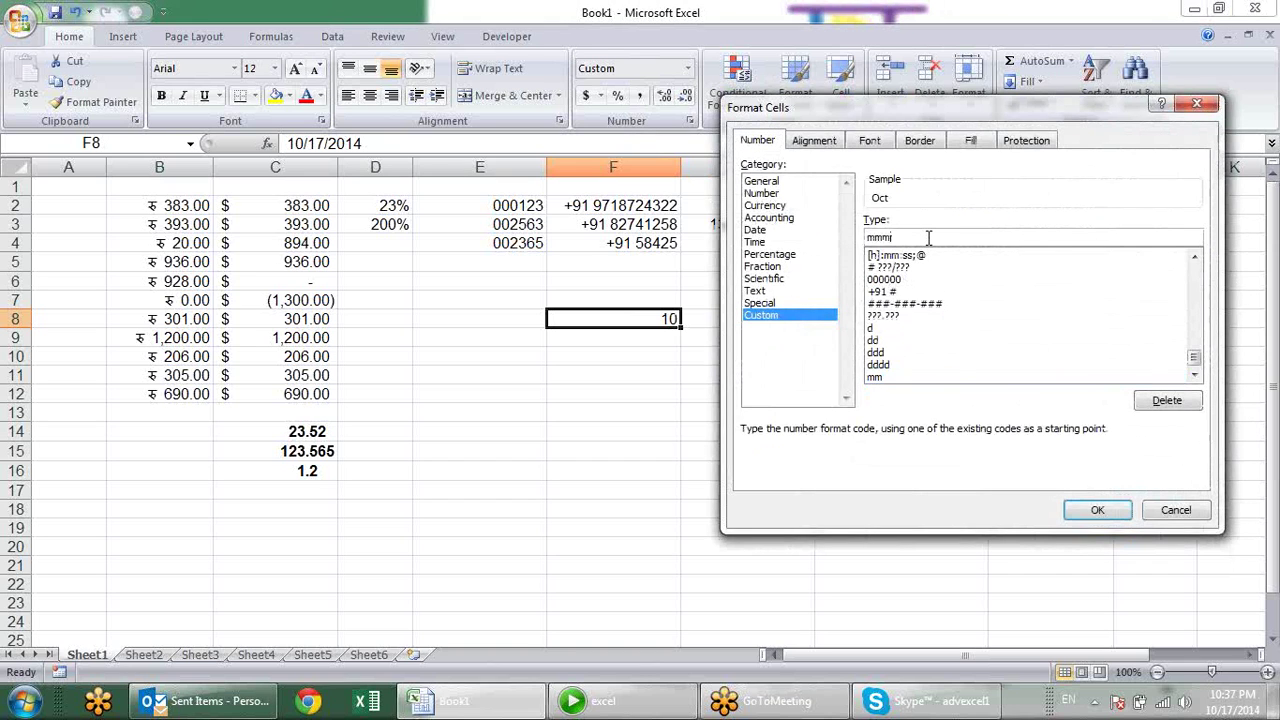
pyautogui.press('Return')
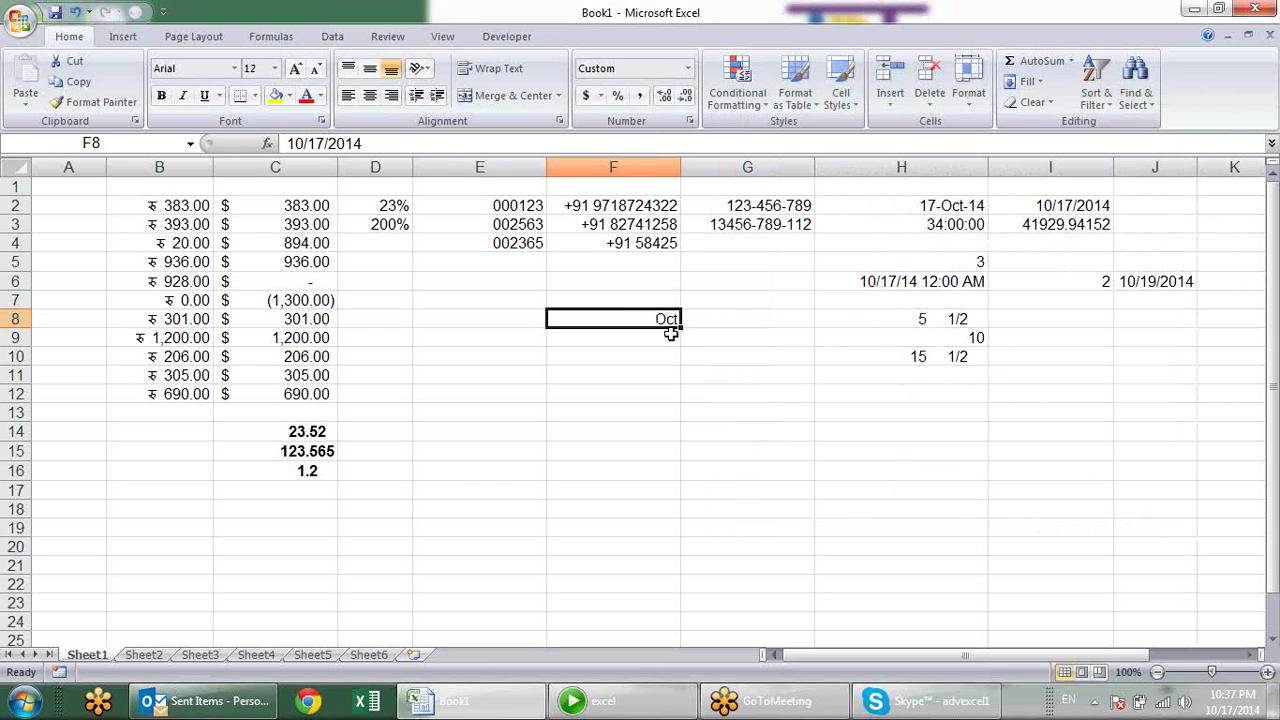
pyautogui.hotkey('ctrl', '1')
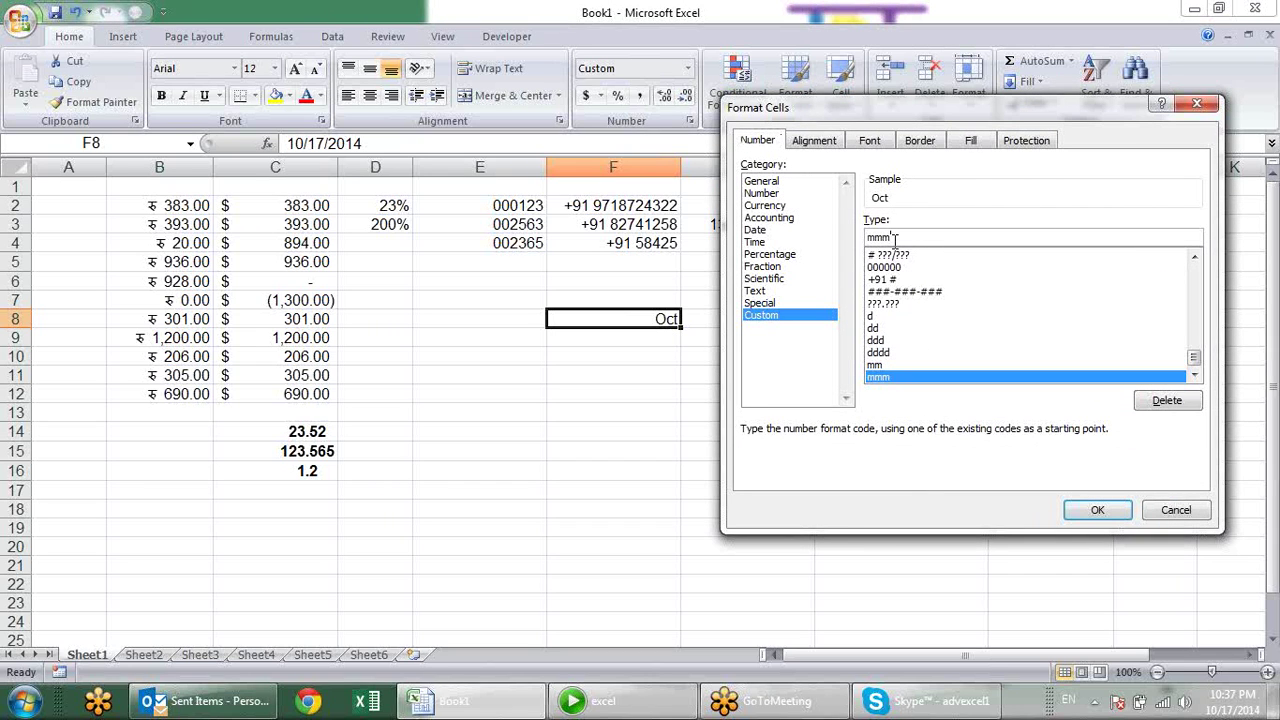
pyautogui.write('m')
pyautogui.click(1088, 512)
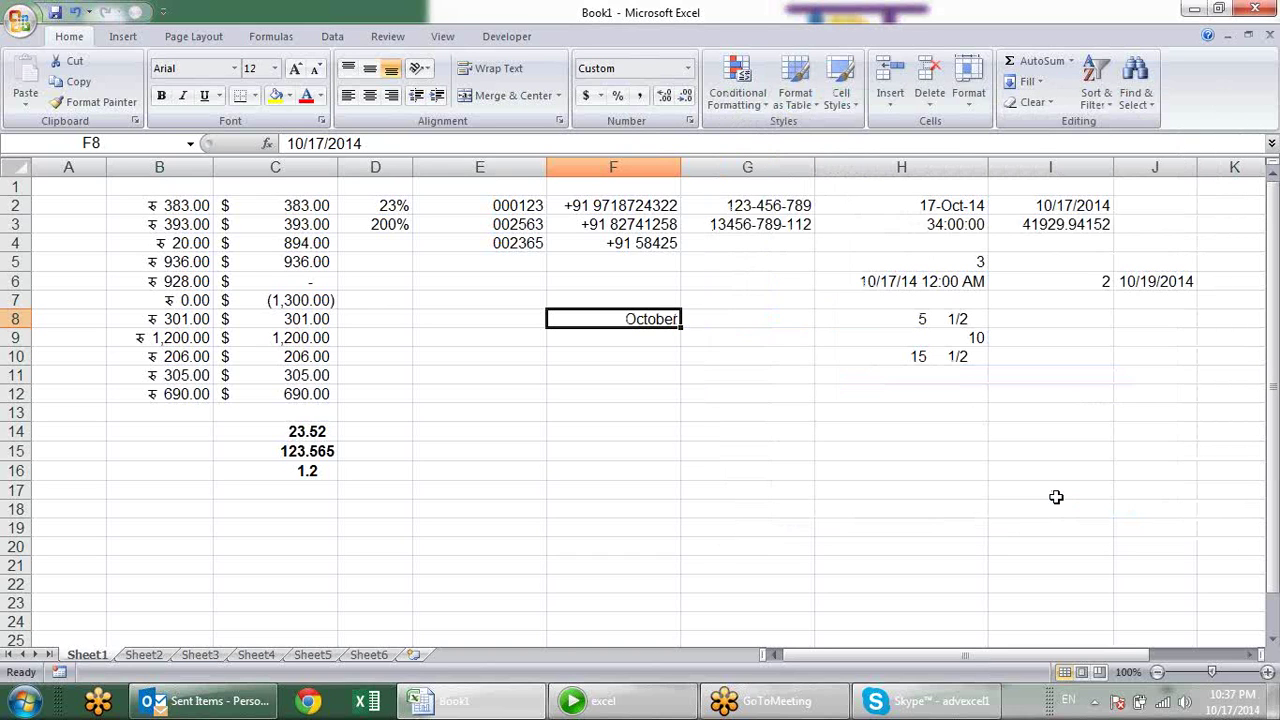
# Show the month as the letter O with mmmmm, then the year 2014 with yyyy.
pyautogui.hotkey('ctrl', '1')
pyautogui.click(929, 240)
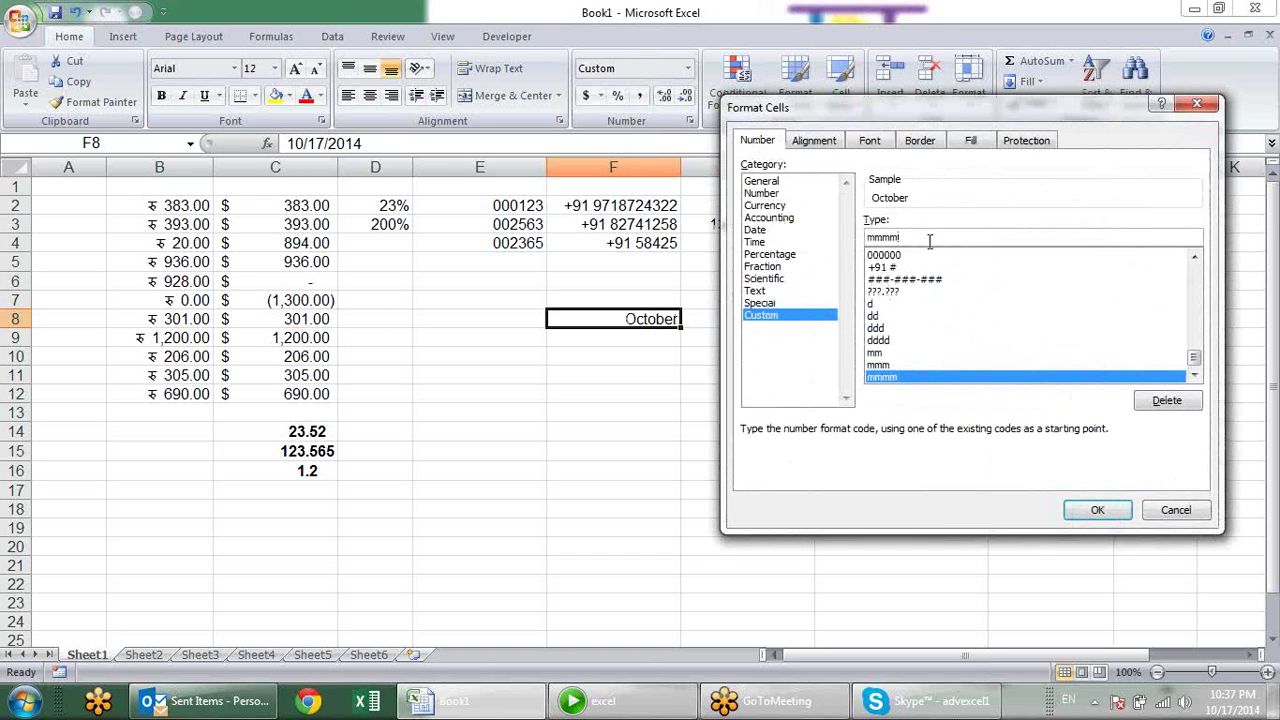
pyautogui.write('m')
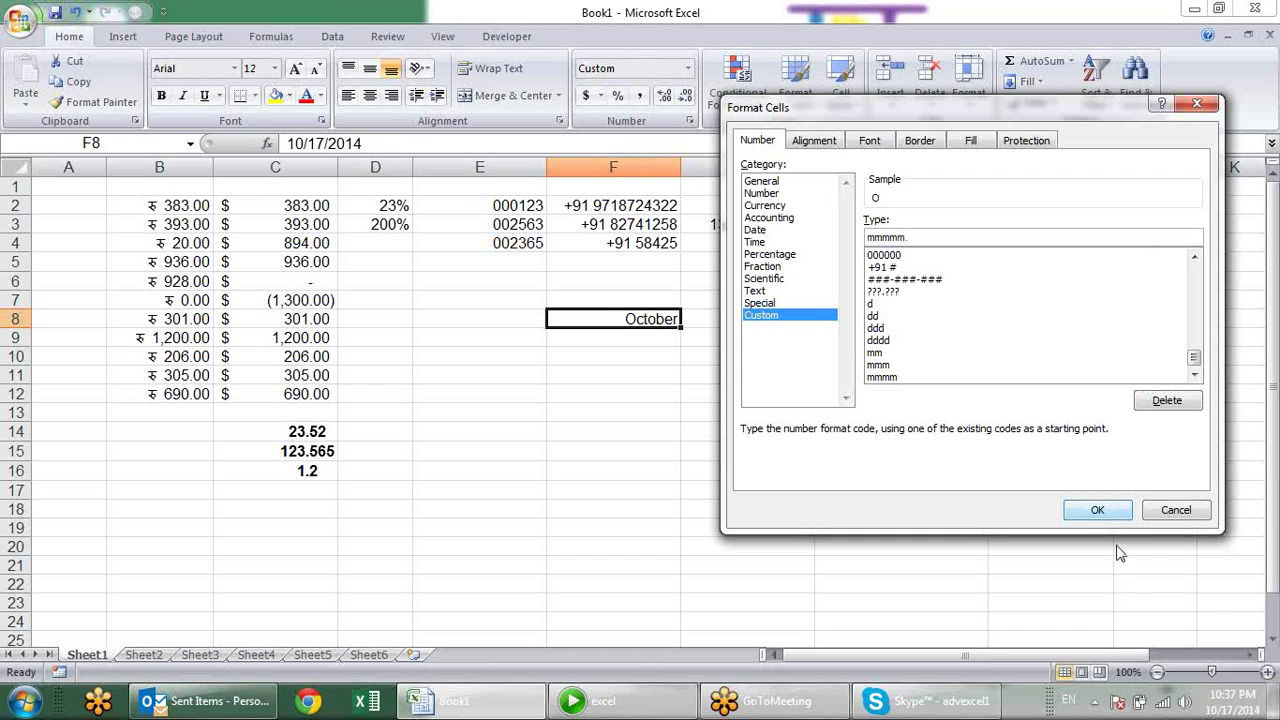
pyautogui.click(1112, 509)
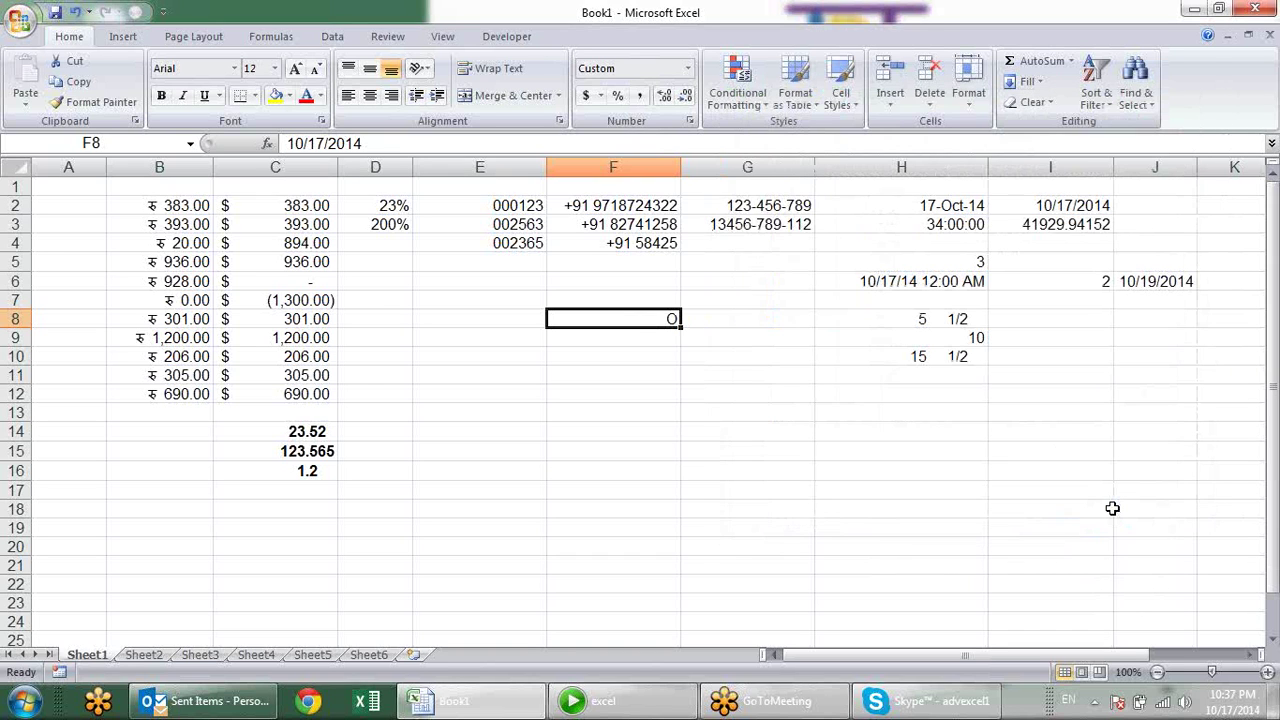
pyautogui.hotkey('ctrl', '1')
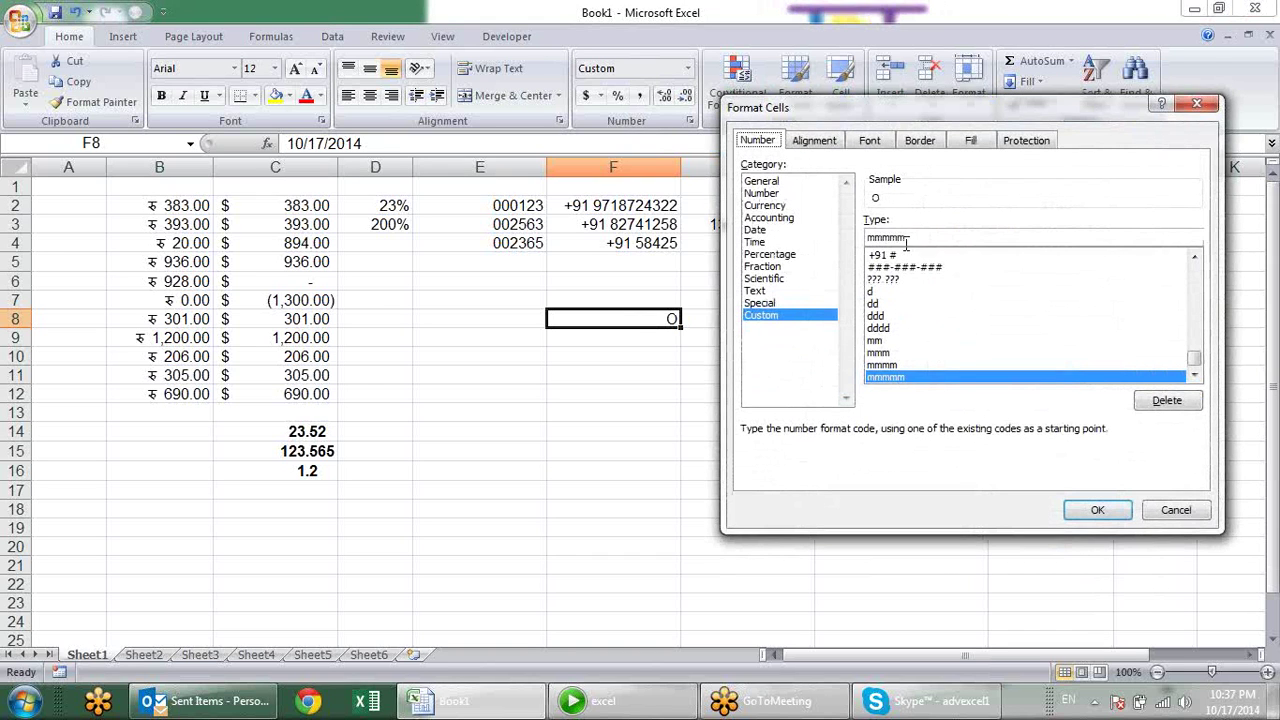
pyautogui.moveTo(907, 237); pyautogui.dragTo(785, 240)
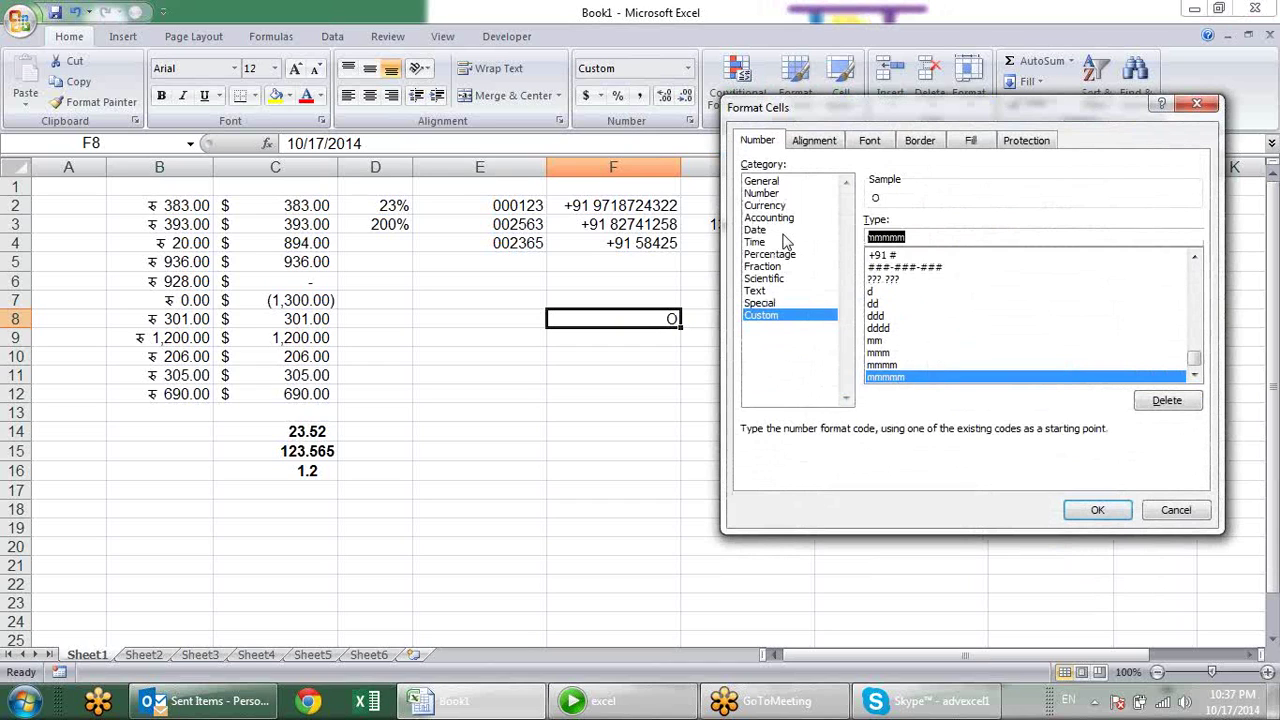
pyautogui.write('yy')
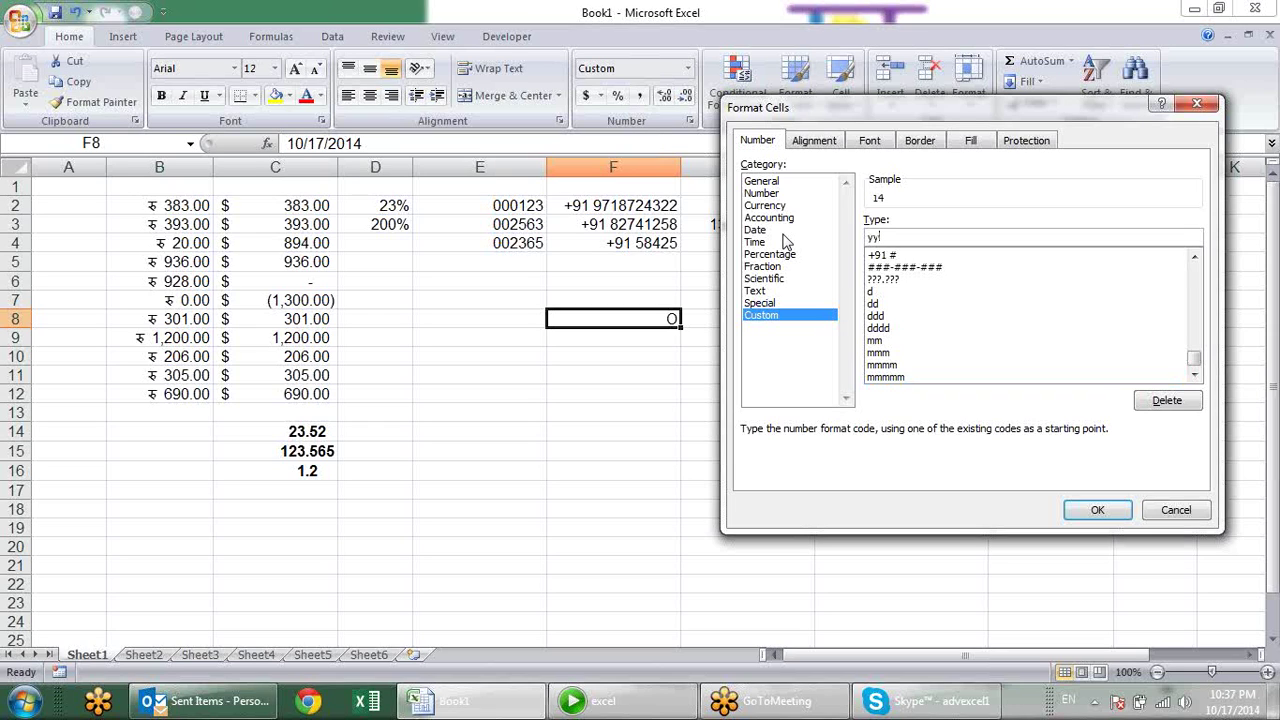
pyautogui.write('yy')
pyautogui.click(1082, 505)
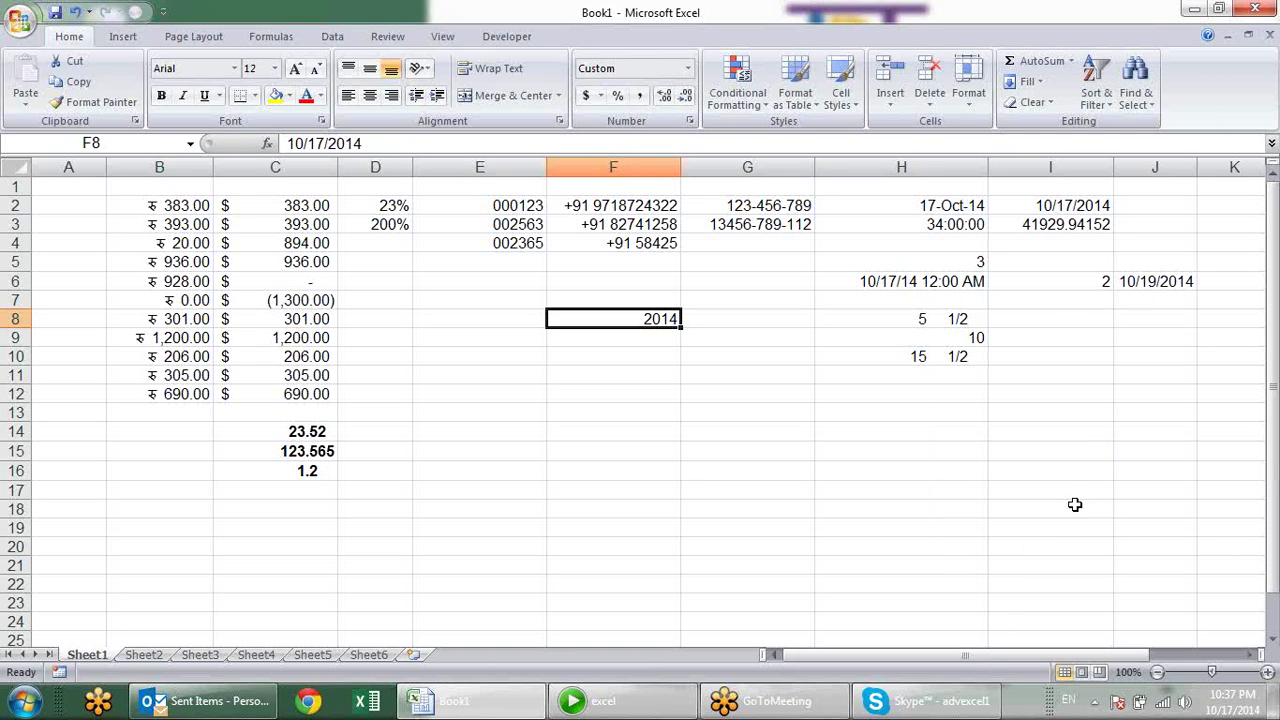
pyautogui.hotkey('ctrl', '1')
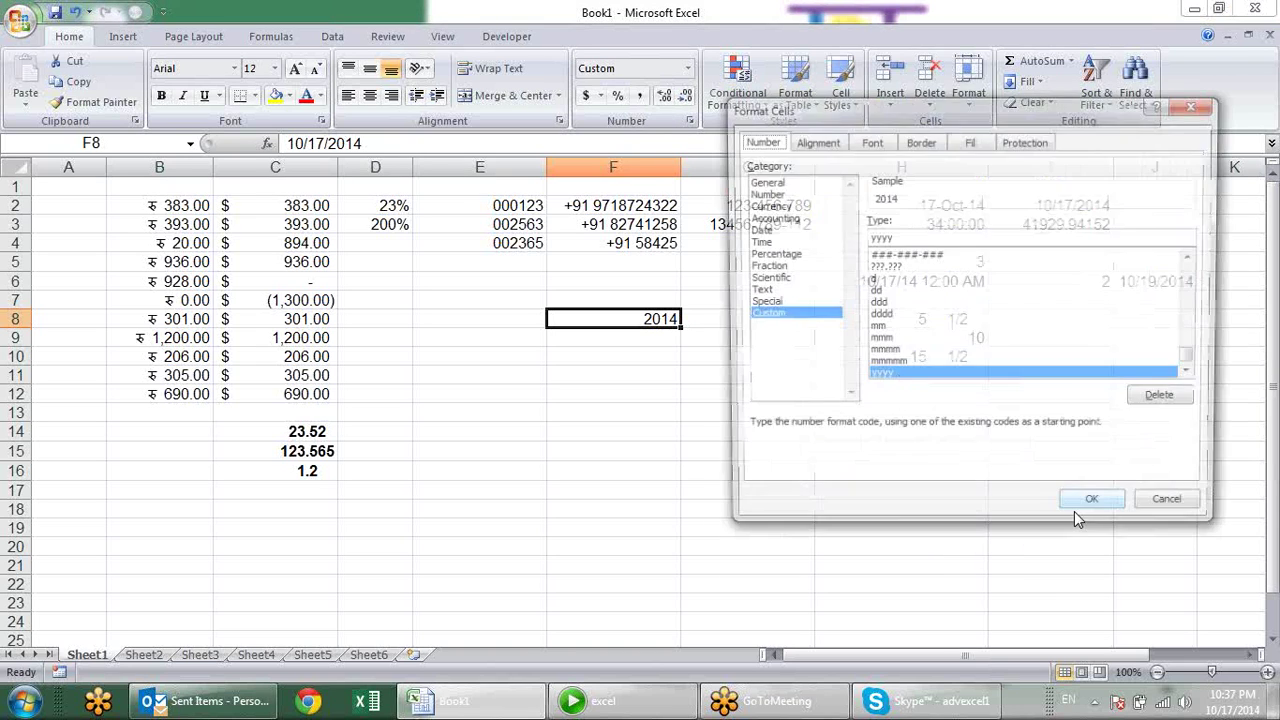
# Apply the custom format dddd, mmm-dd, yyyy so F8 reads Friday, Oct-17, 2014.
pyautogui.doubleClick(900, 238)
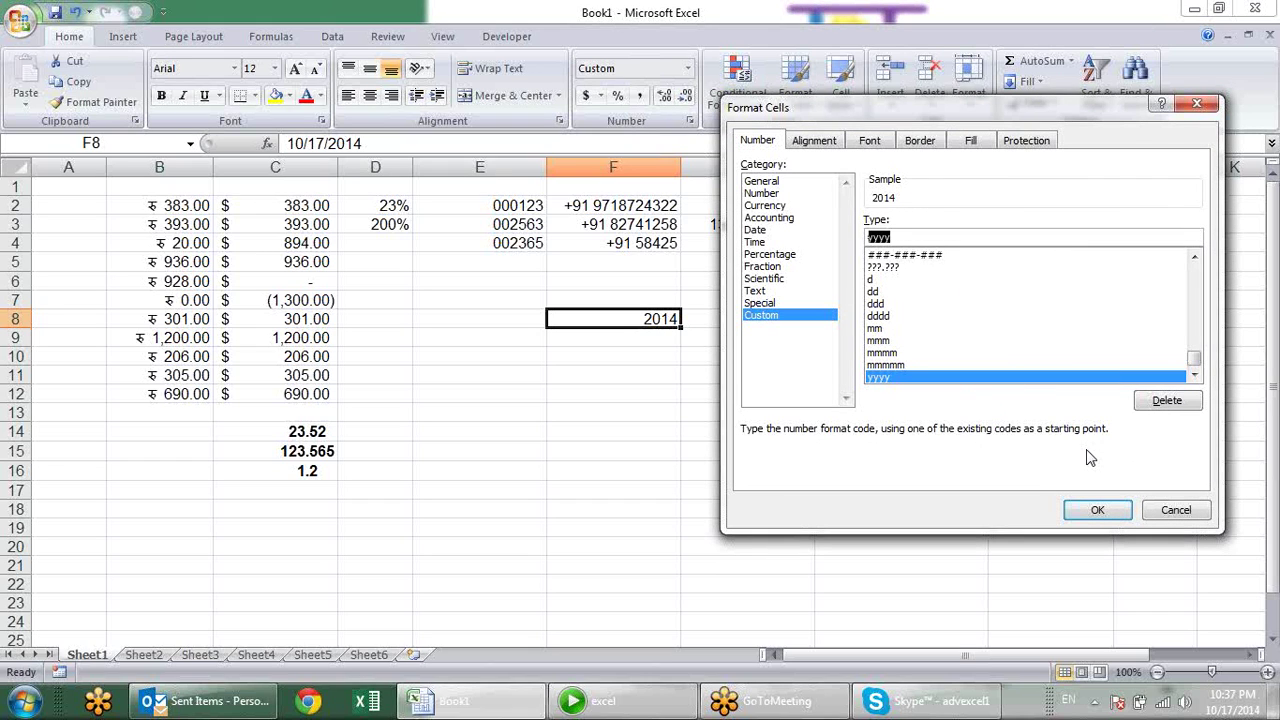
pyautogui.write('dddd')
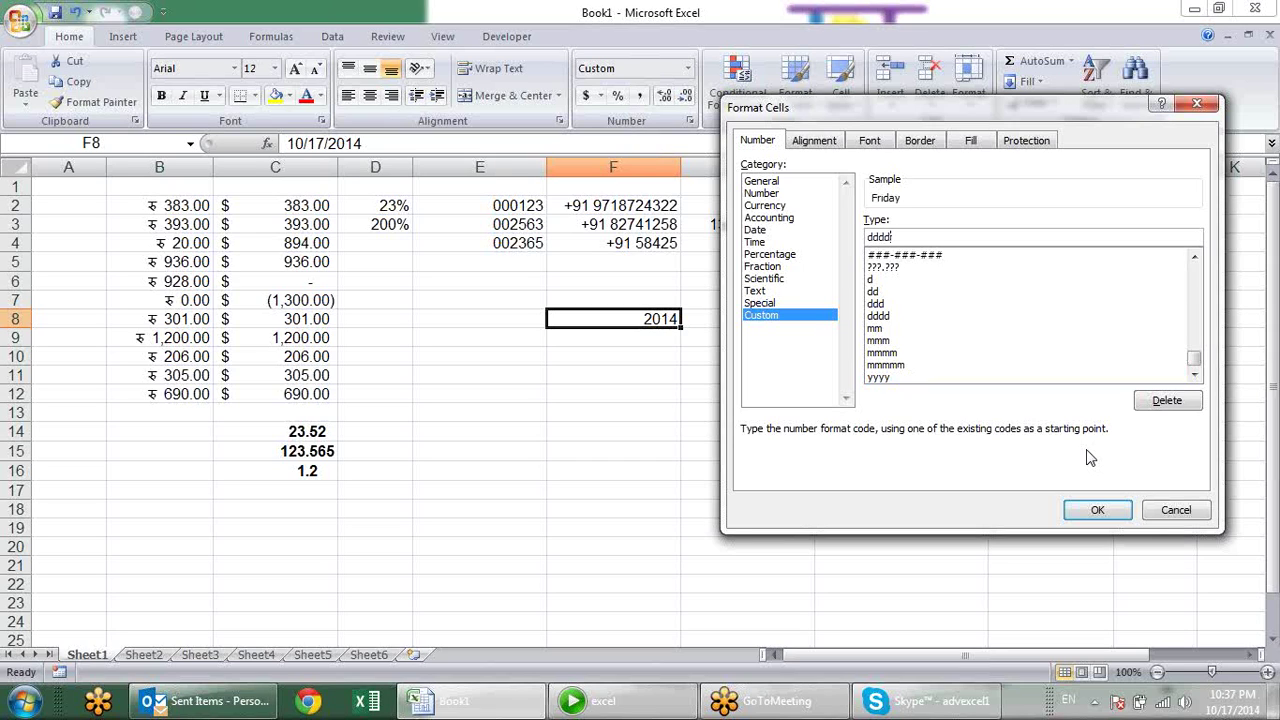
pyautogui.write(',')
pyautogui.write('mmm')
pyautogui.write('dd')
pyautogui.write(', ')
pyautogui.write('yyyy')
pyautogui.click(1096, 511)
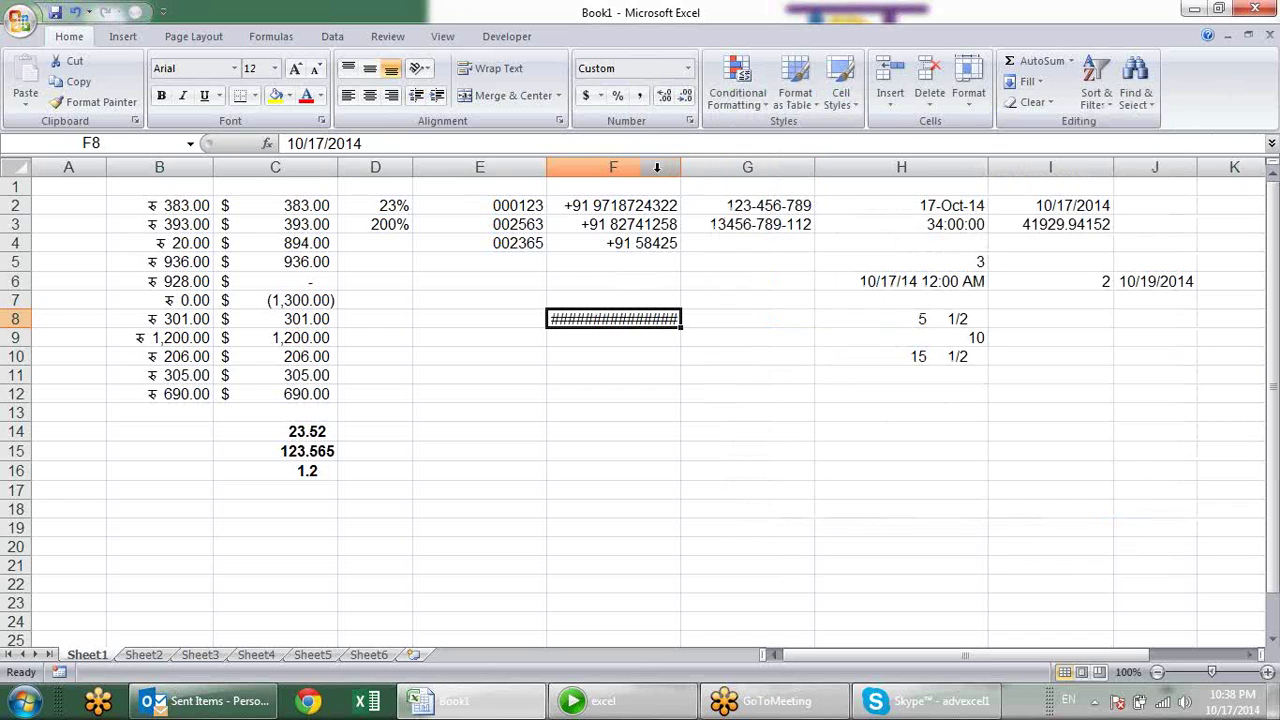
# Widen column F so the full date fits, and reselect F8.
pyautogui.moveTo(676, 169); pyautogui.dragTo(685, 169)
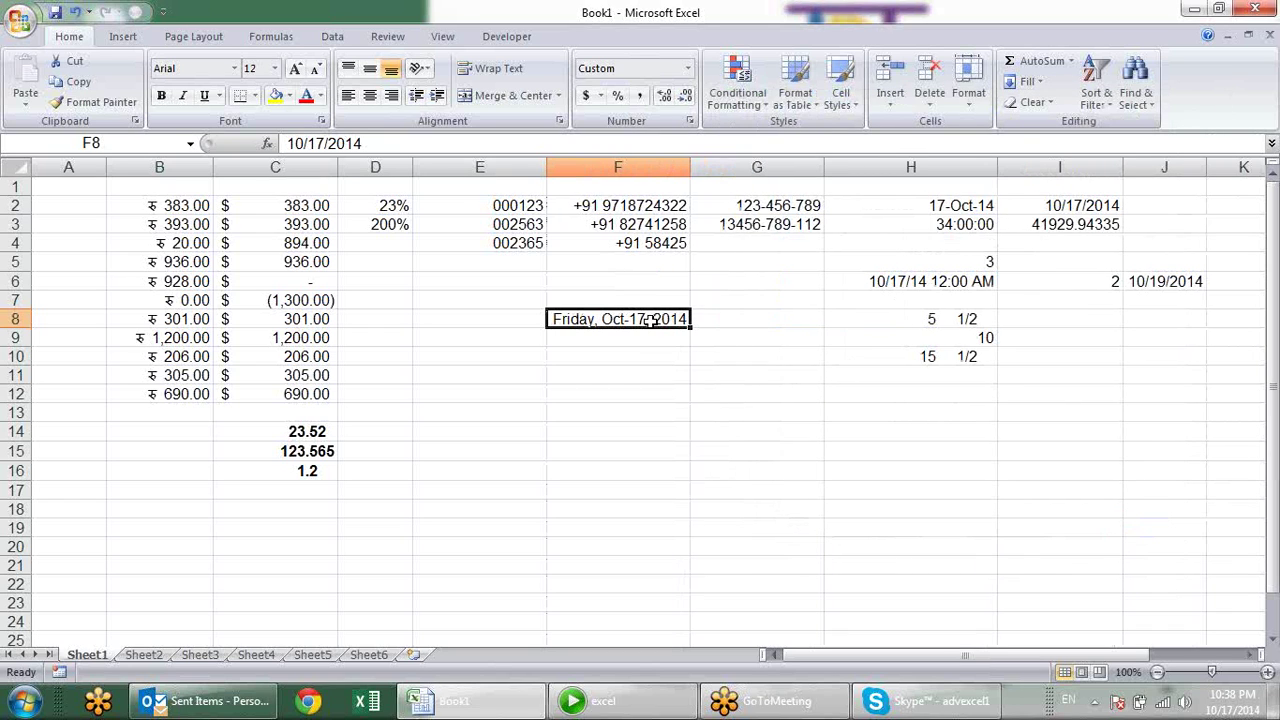
pyautogui.click(671, 412)
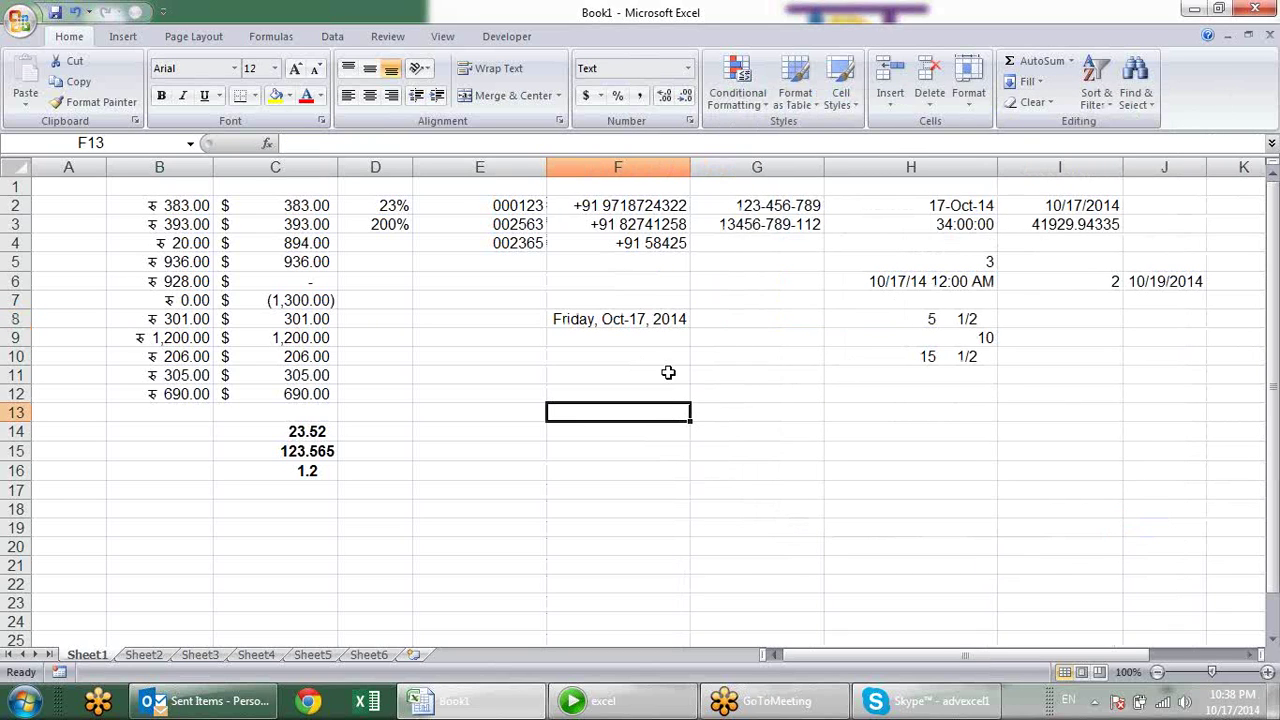
pyautogui.click(662, 322)
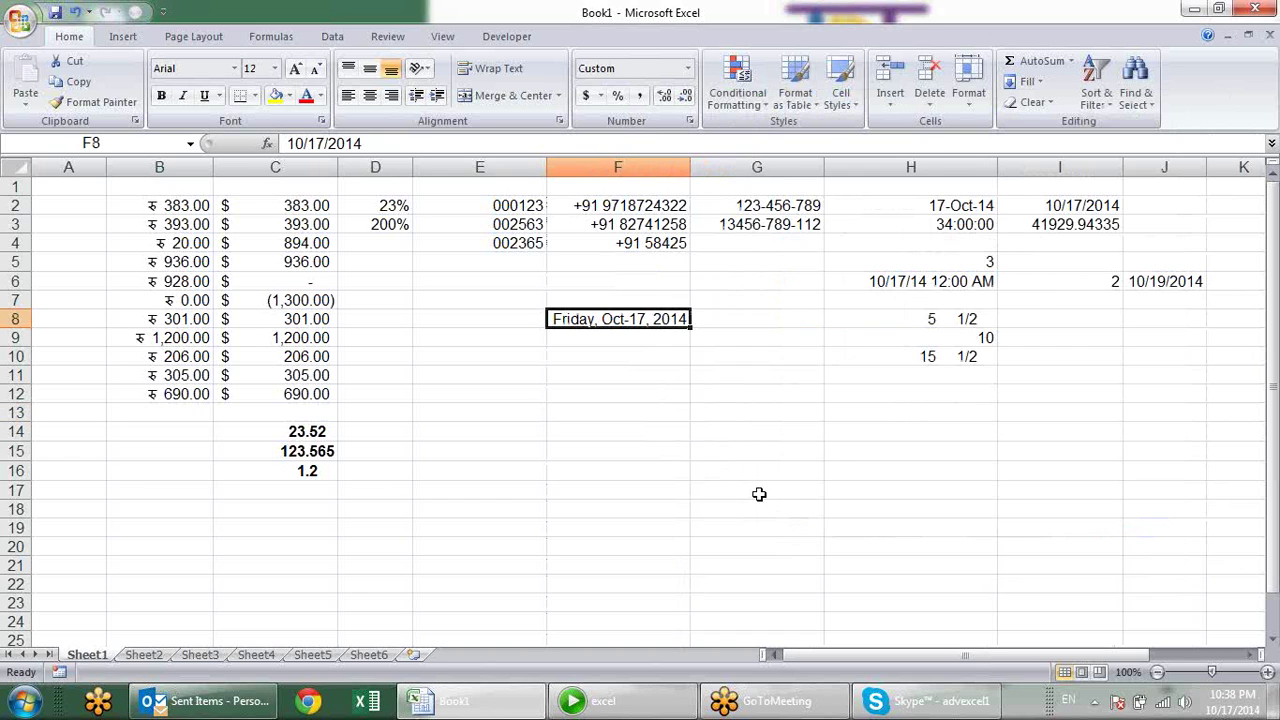
# Append ', yy' and then 'mmmm' to F8's format, giving Friday, Oct-17, 2014, 14 October.
pyautogui.hotkey('ctrl', '1')
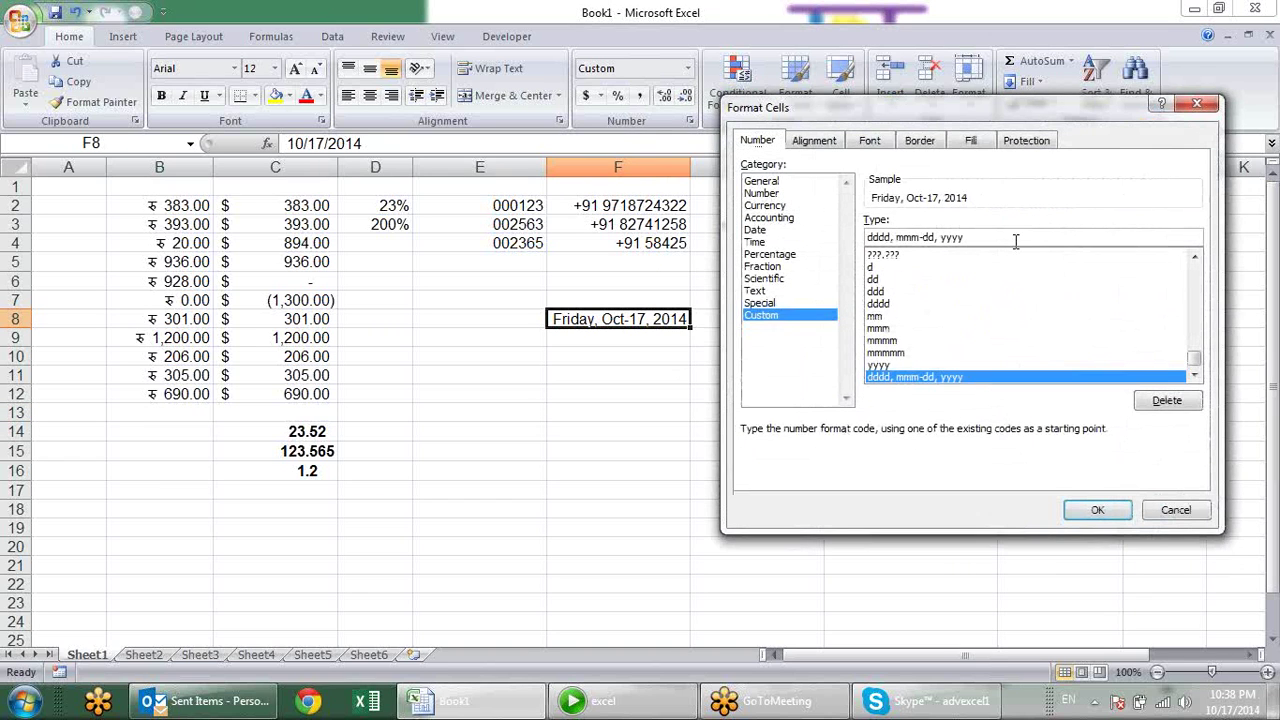
pyautogui.write(',')
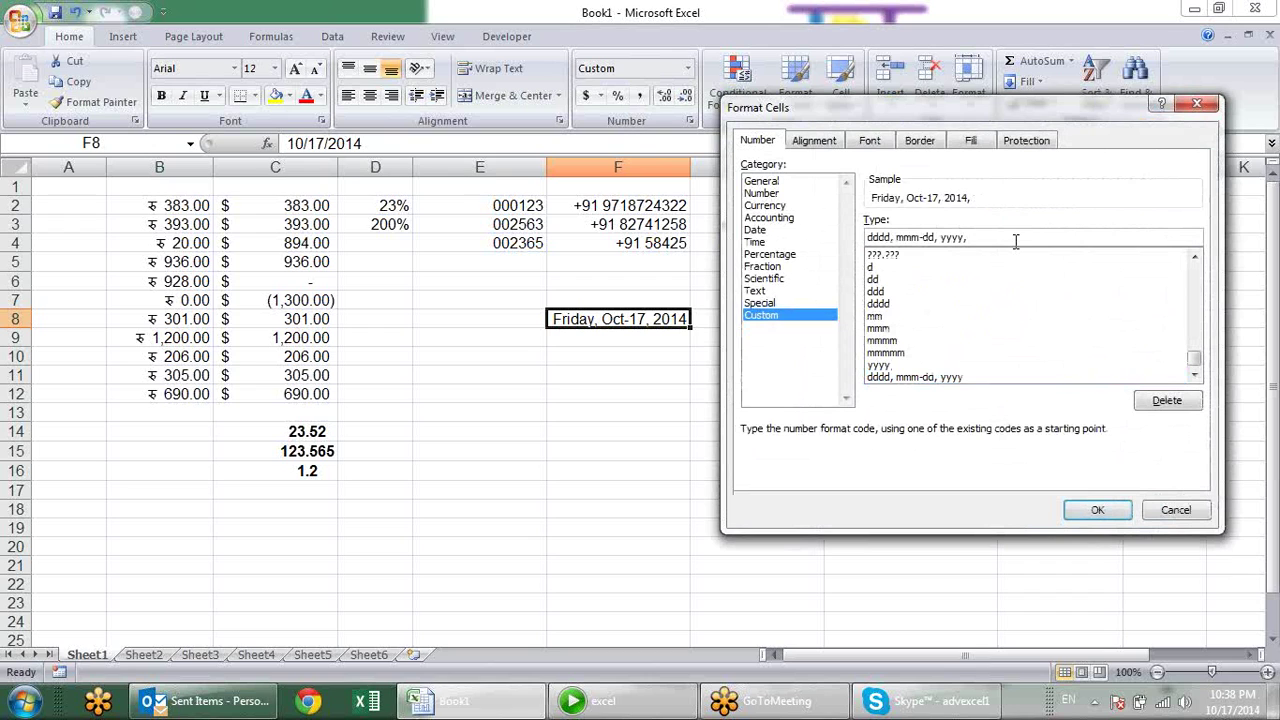
pyautogui.write(' yy')
pyautogui.press('Return')
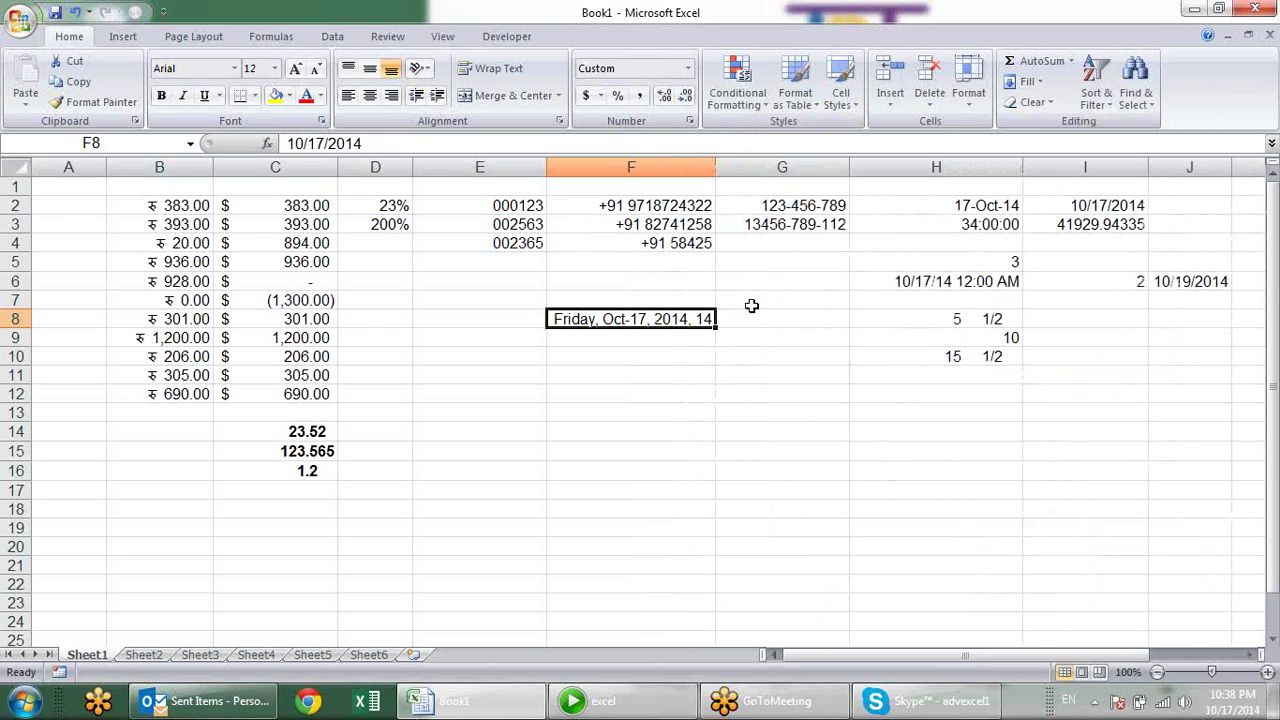
pyautogui.hotkey('ctrl', '1')
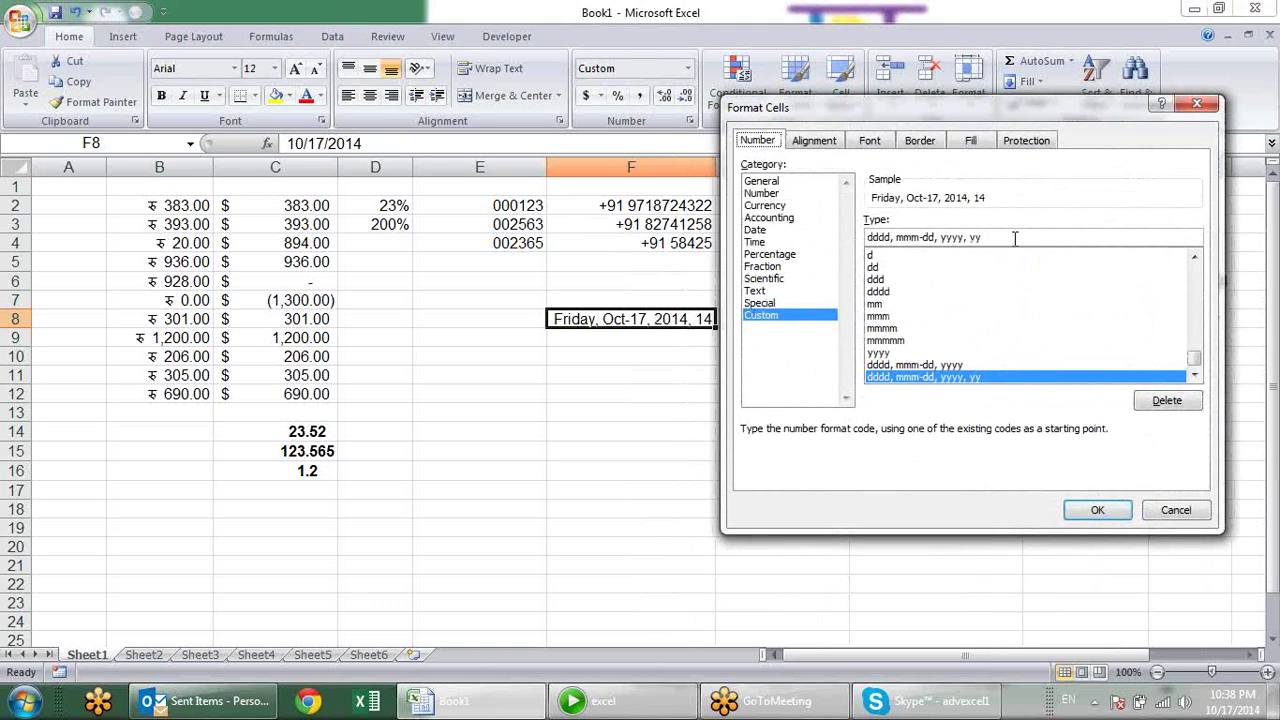
pyautogui.write('mmmm')
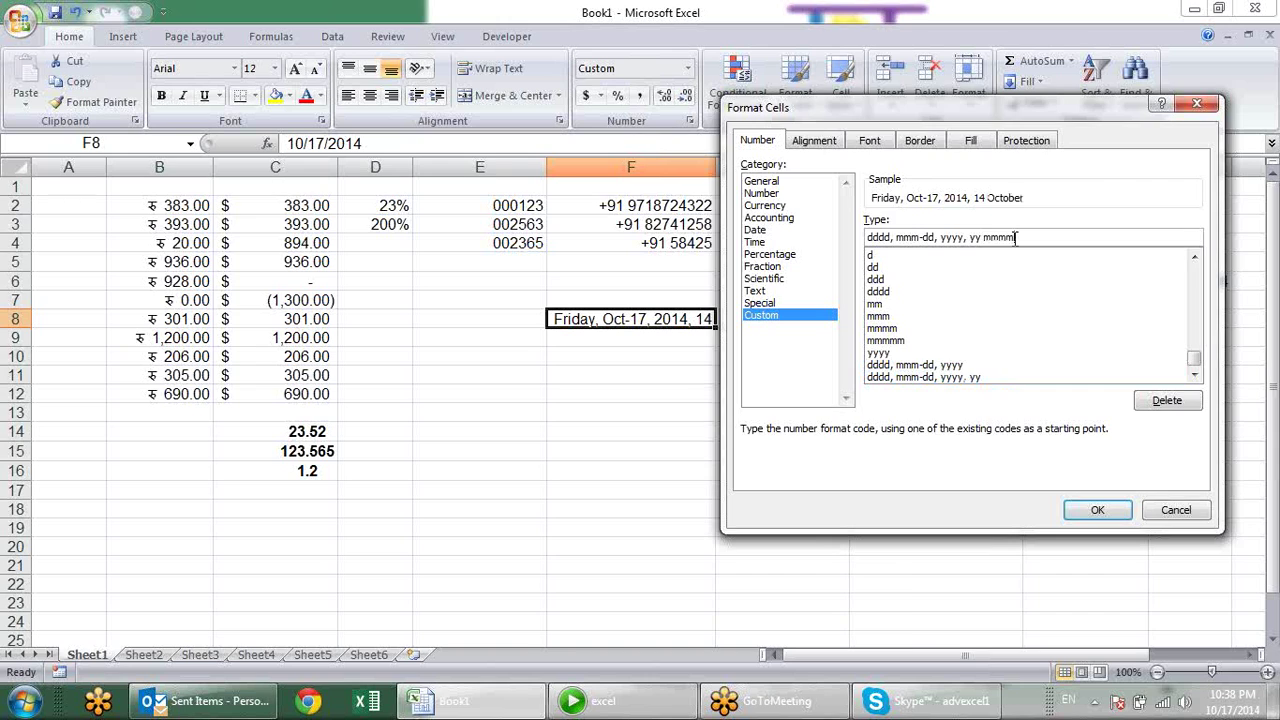
pyautogui.press('Return')
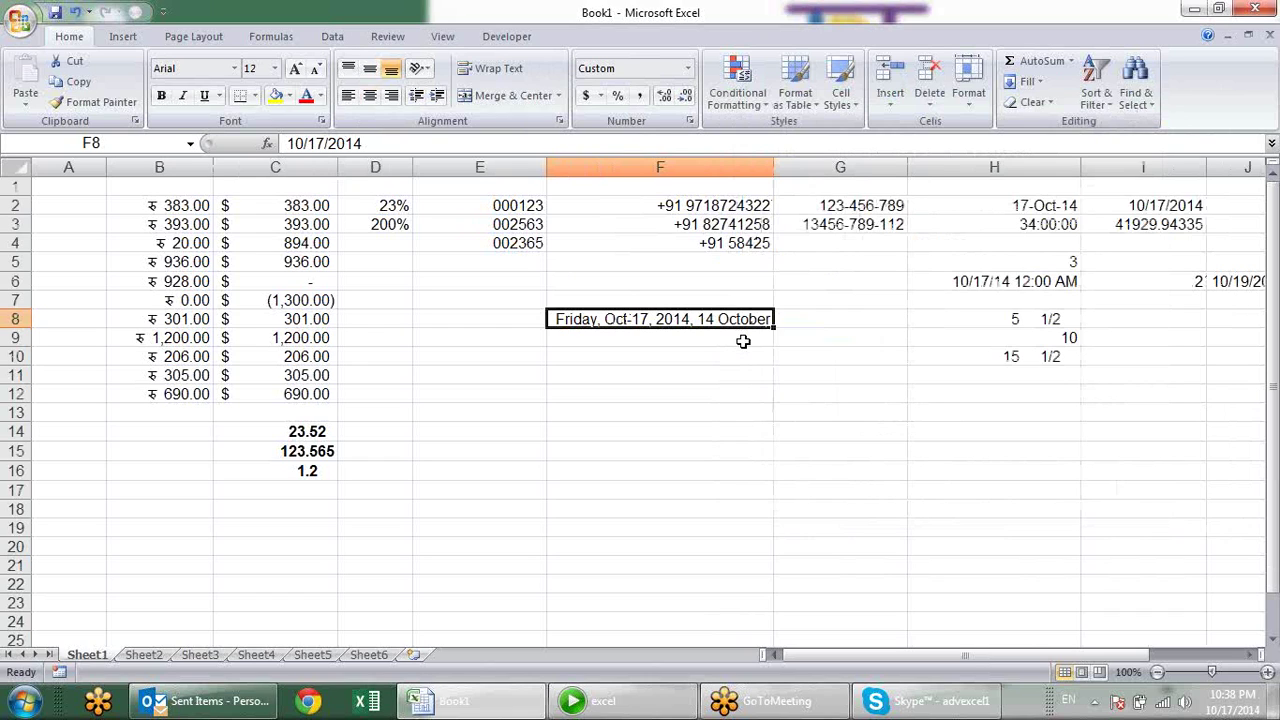
pyautogui.press('Left')
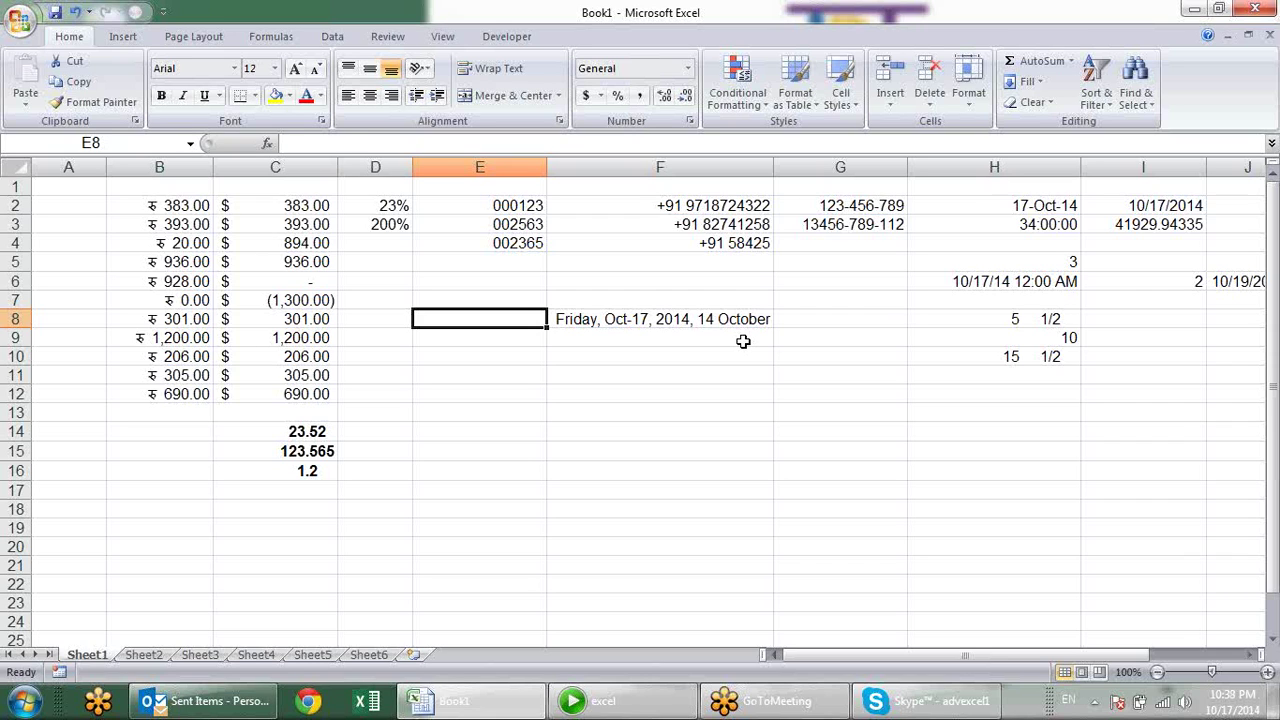
# Enter the current time, 10:39 PM, into E8.
pyautogui.hotkey('ctrl', ';')
pyautogui.press('Escape')
pyautogui.hotkey('ctrl', 'shift', ';')
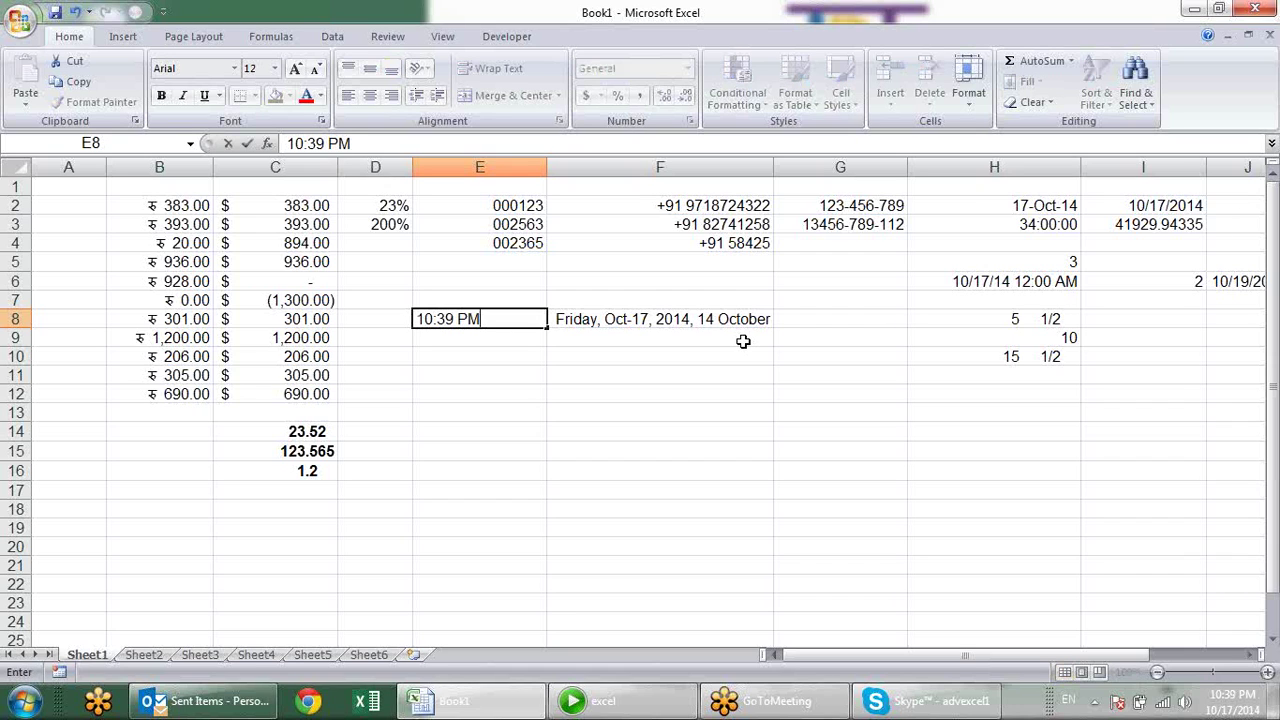
pyautogui.press('Return')
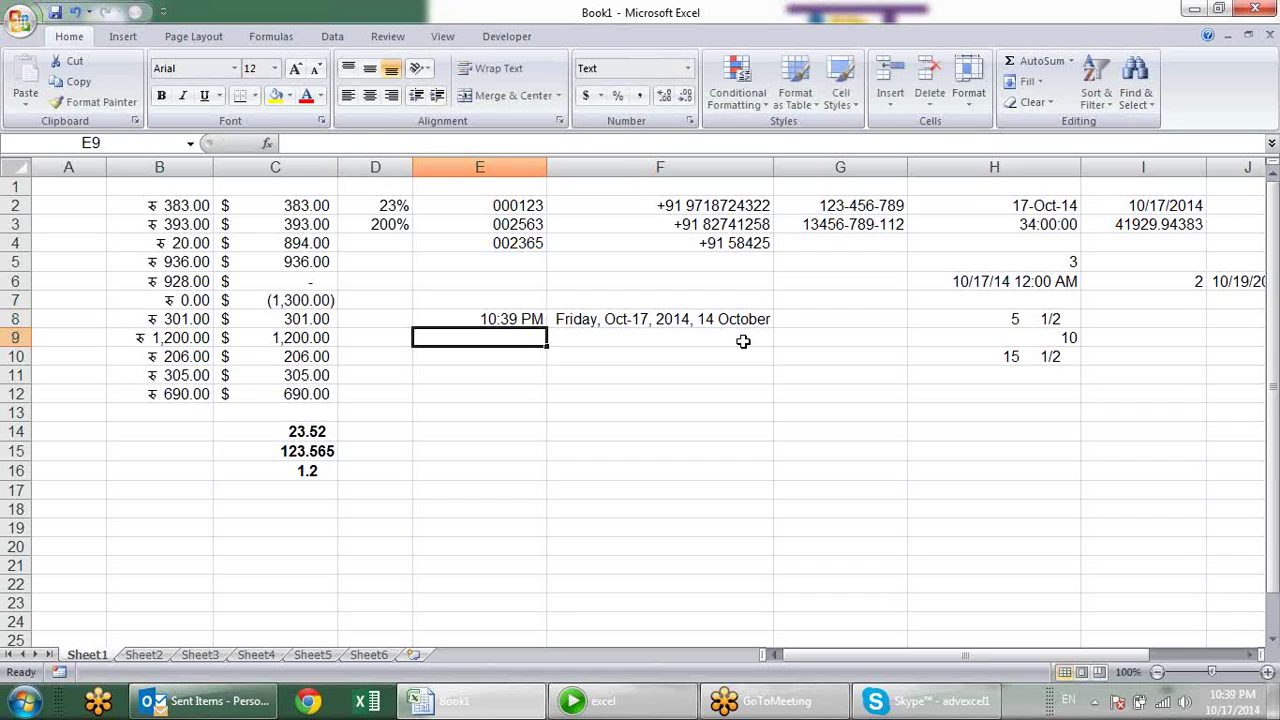
pyautogui.press('Up')
# Replace E8's h:mm AM/PM format with the 24-hour hh:mm:ss custom format.
pyautogui.hotkey('ctrl', '1')
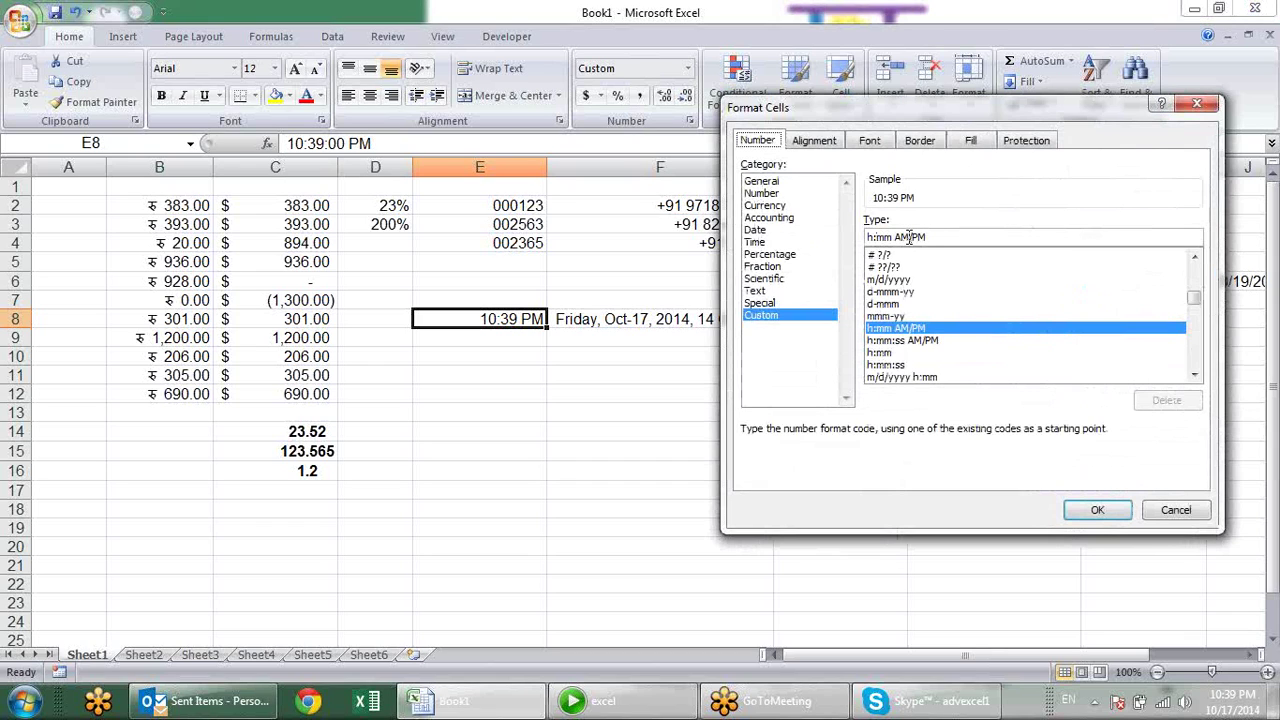
pyautogui.moveTo(951, 237); pyautogui.dragTo(802, 222)
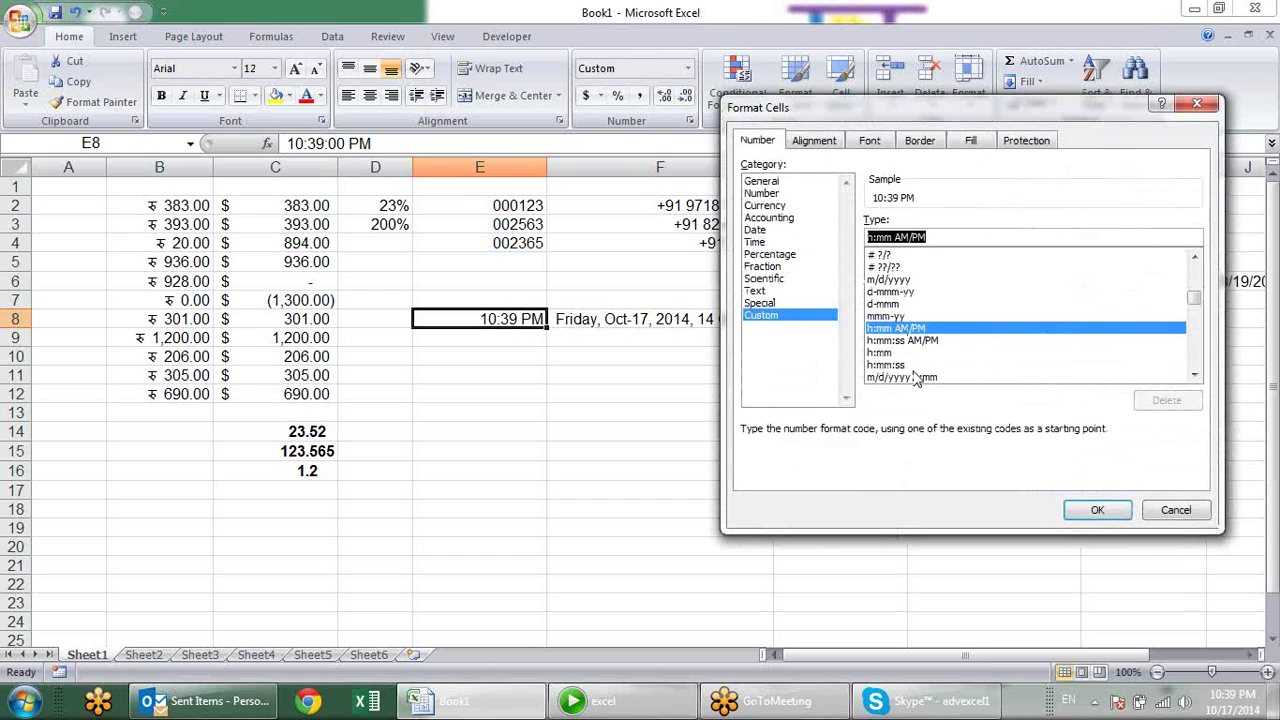
pyautogui.write('hh')
pyautogui.press('BackSpace')
pyautogui.write(':')
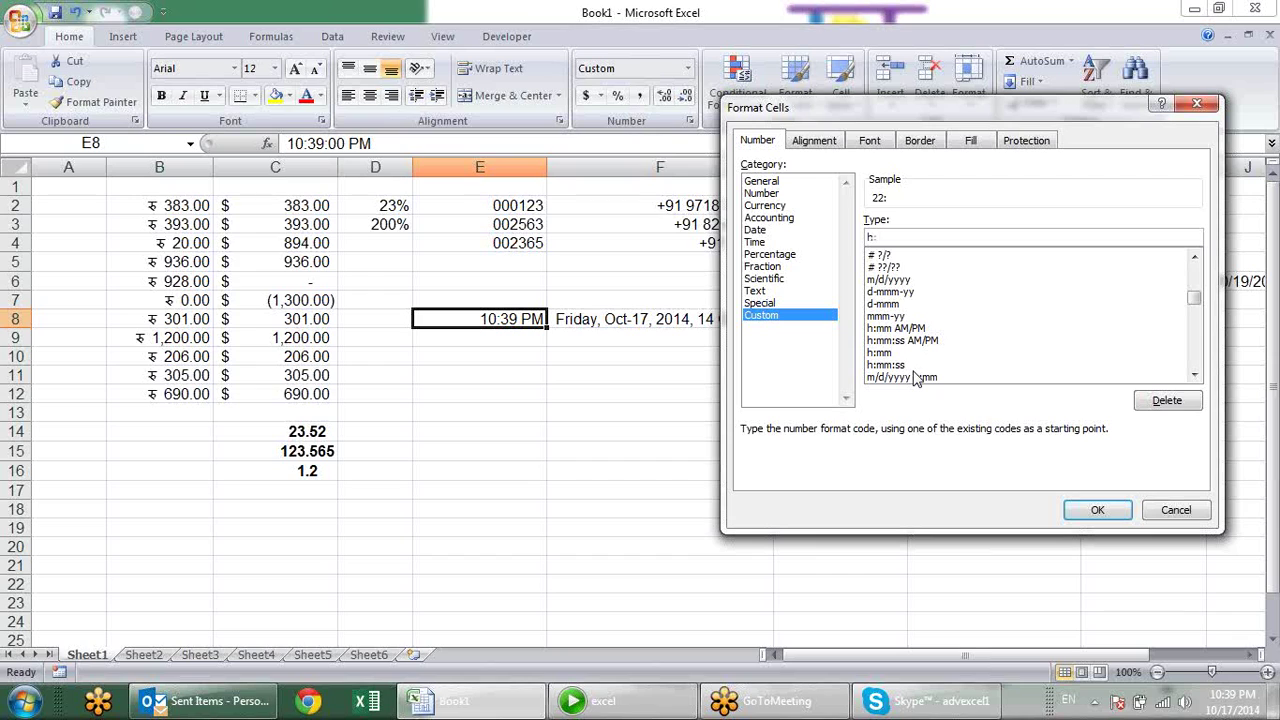
pyautogui.write('m')
pyautogui.write(':')
pyautogui.write('s')
pyautogui.write('s')
pyautogui.write('m')
pyautogui.press('Left')
pyautogui.press('Left')
pyautogui.press('Left')
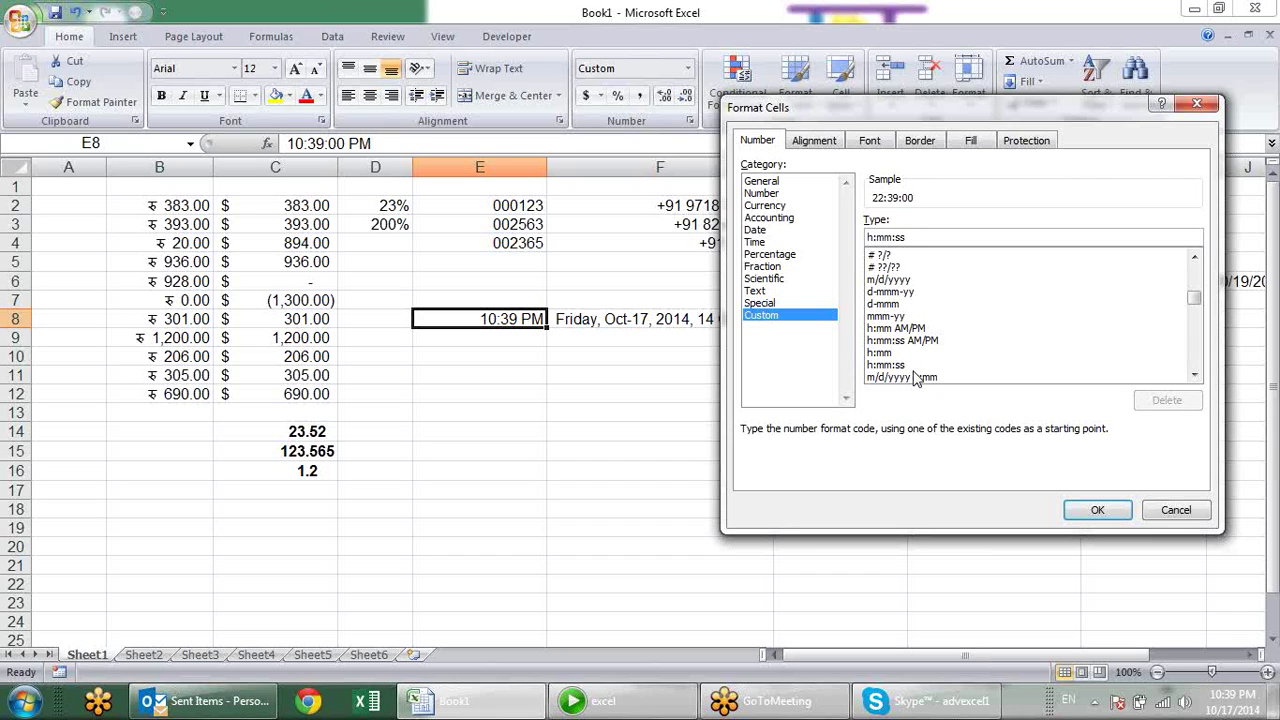
pyautogui.write('h')
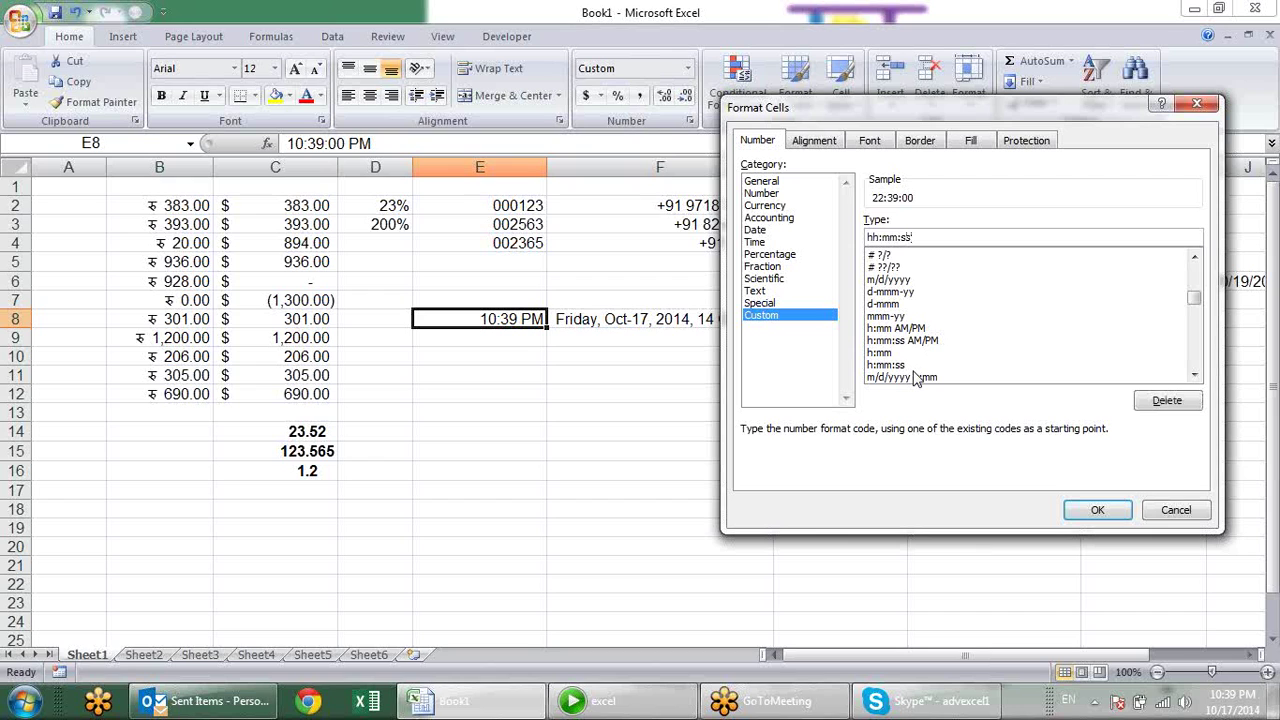
pyautogui.press('Return')
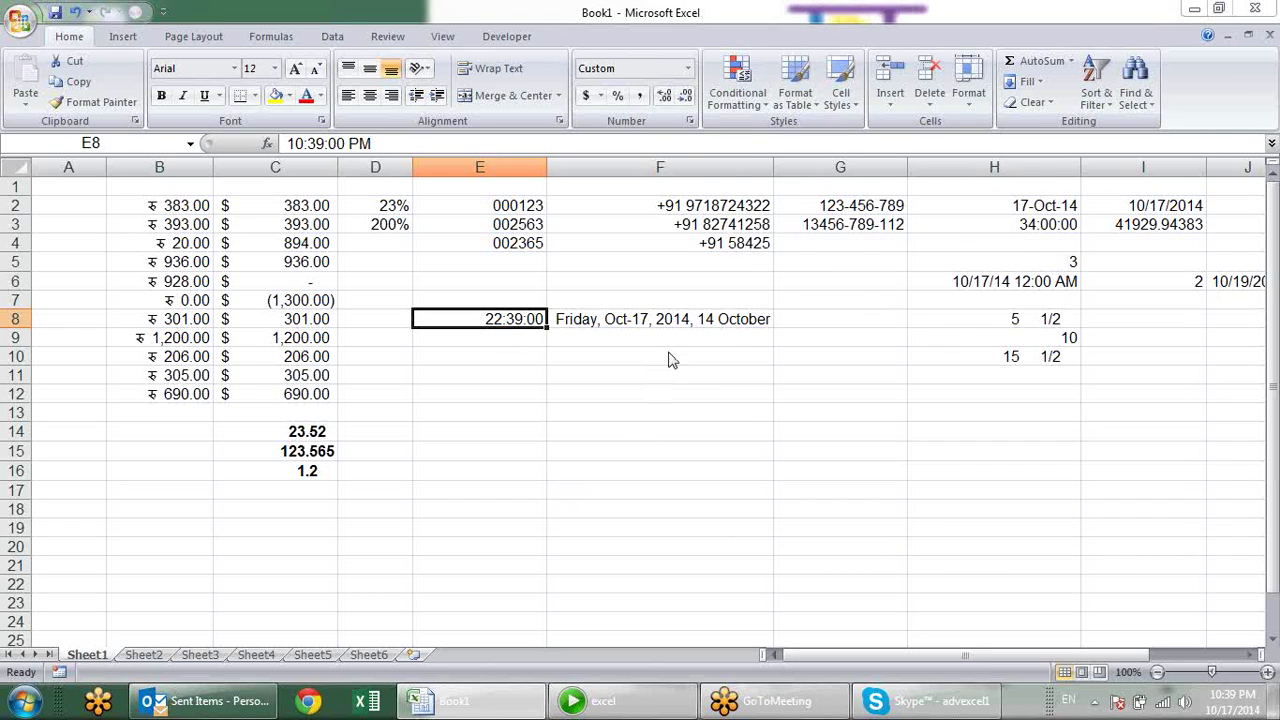
# Add an AM/PM marker to the time, then shorten it to a/p, showing 10:39:00 p.
pyautogui.hotkey('ctrl', '1')
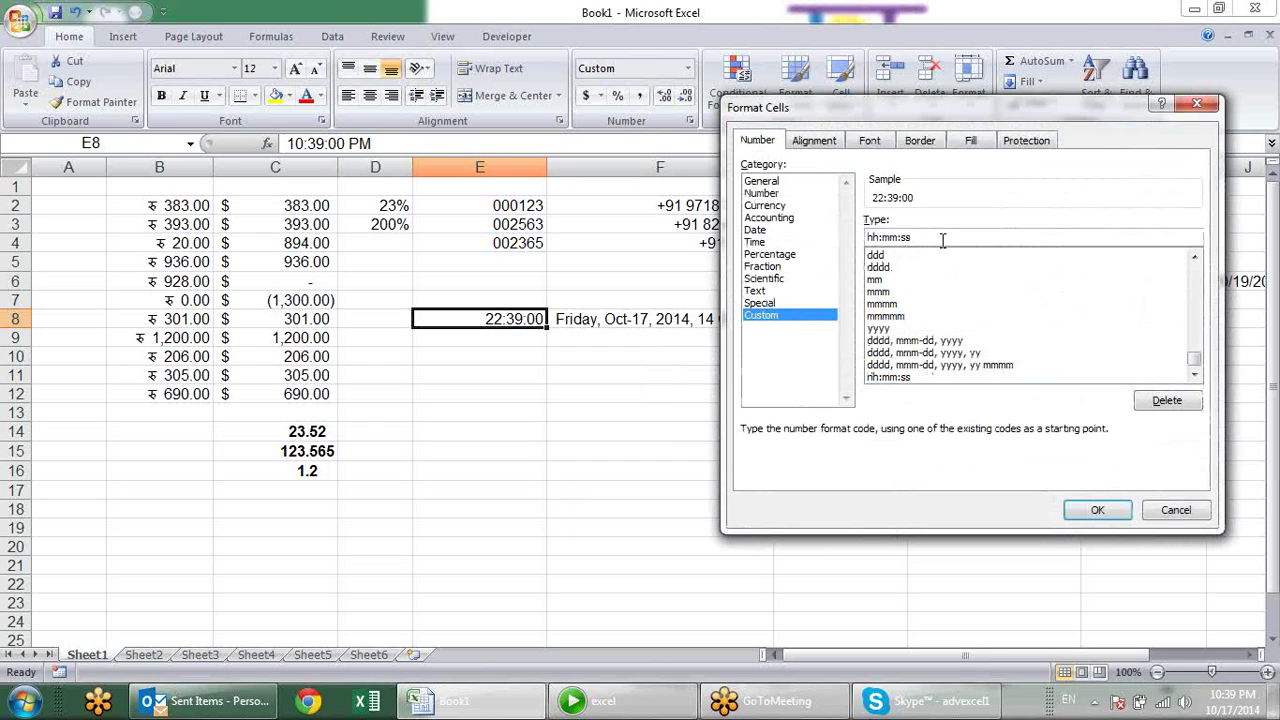
pyautogui.write('am/pm')
pyautogui.click(1097, 510)
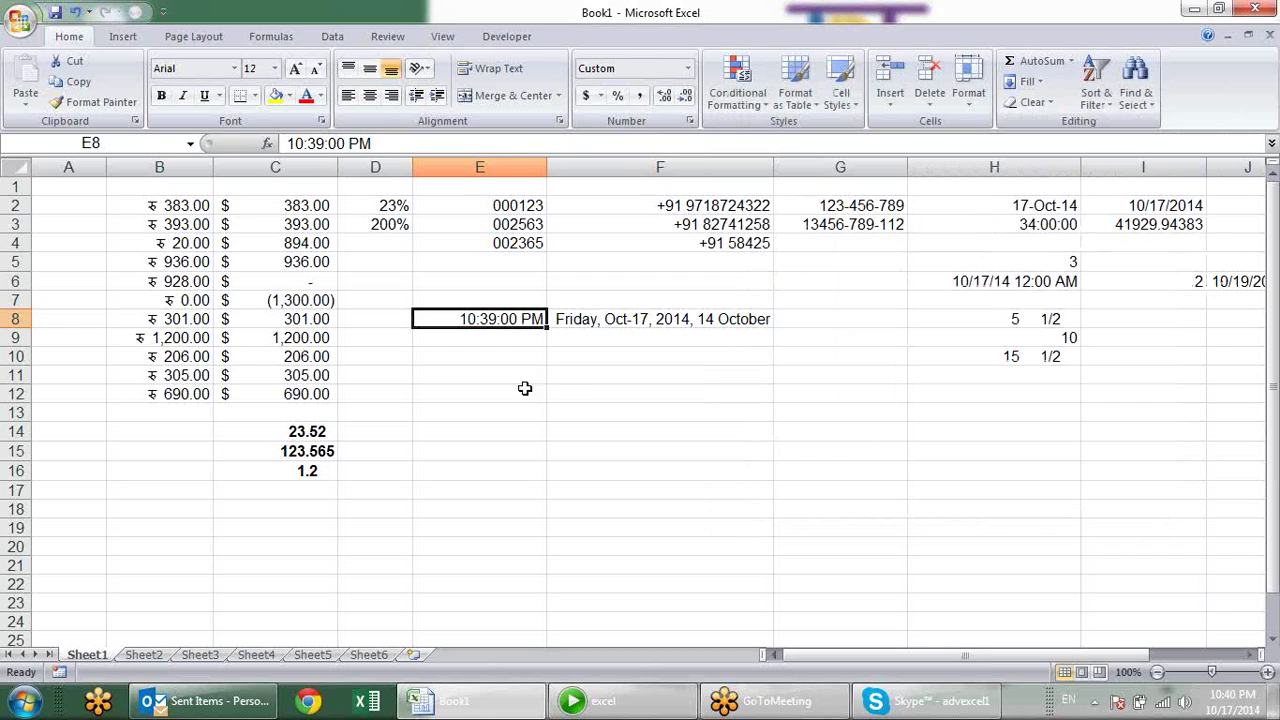
pyautogui.hotkey('ctrl', '1')
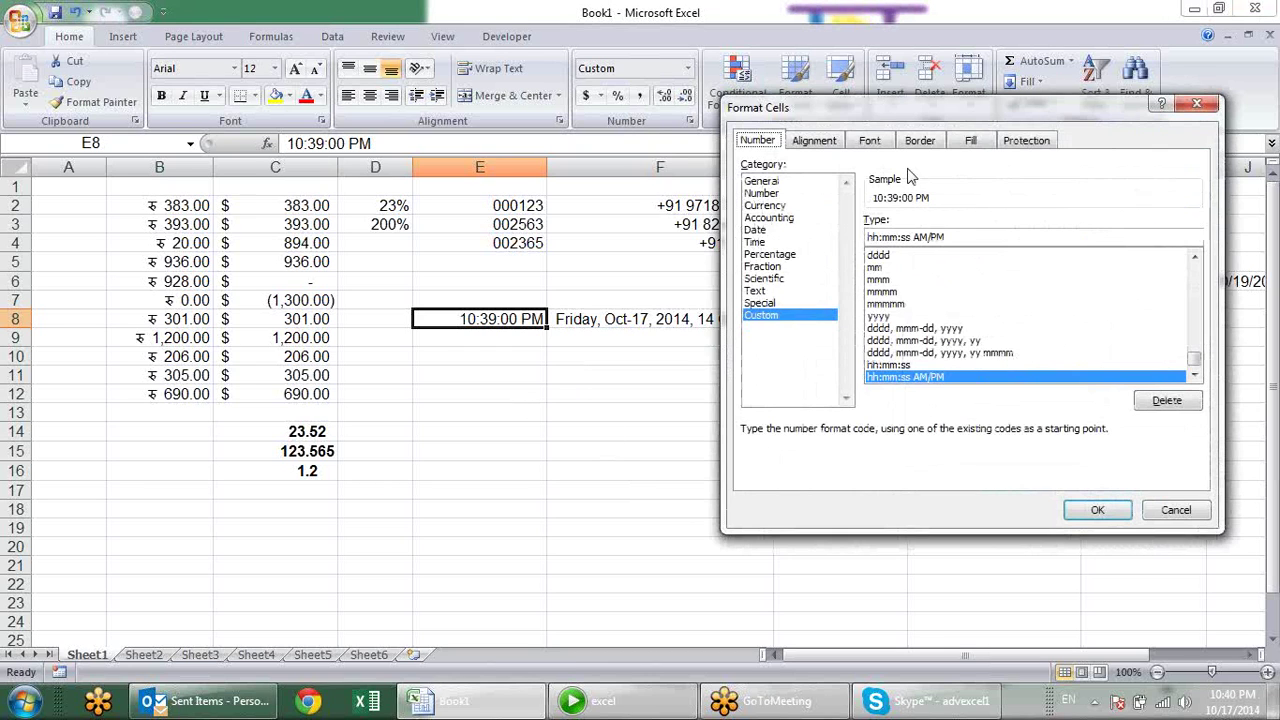
pyautogui.click(945, 237)
pyautogui.press('BackSpace')
pyautogui.press('BackSpace')
pyautogui.press('BackSpace')
pyautogui.press('BackSpace')
pyautogui.press('BackSpace')
pyautogui.write('a/p')
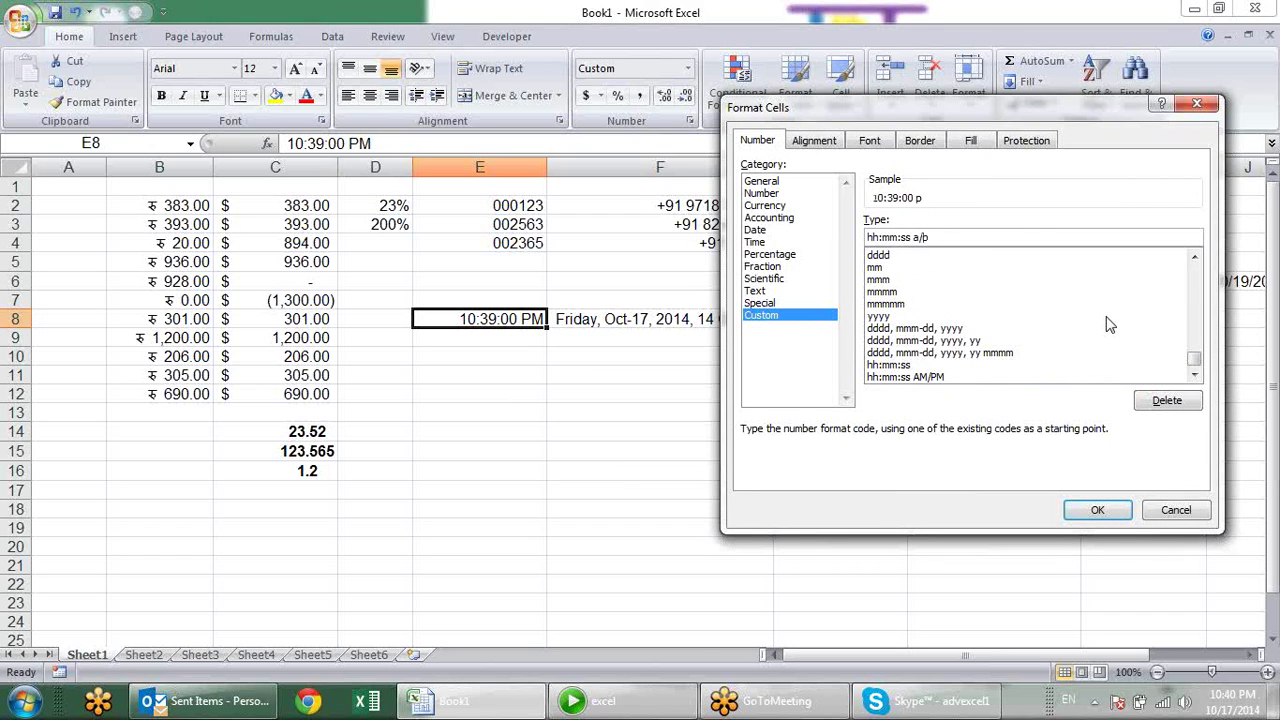
pyautogui.press('Return')
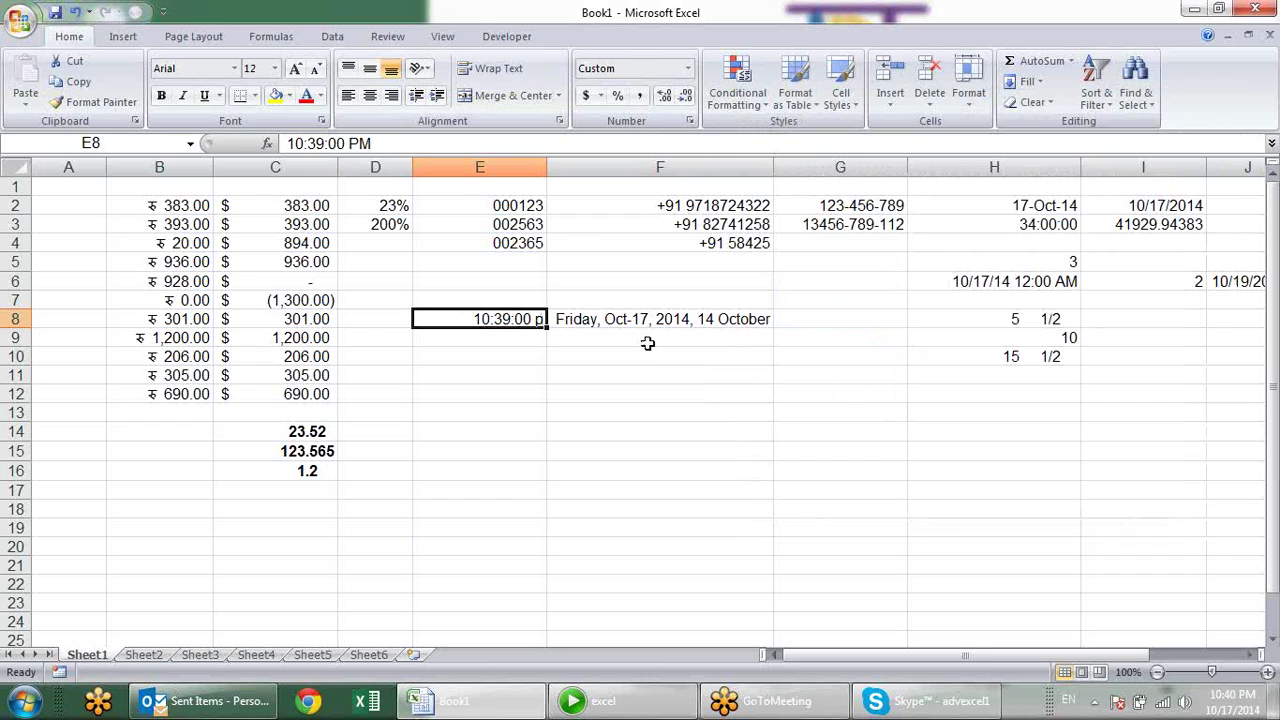
# Reopen E8's format settings, try removing the a/p suffix, and cancel without applying.
pyautogui.click(650, 358)
pyautogui.click(541, 318)
pyautogui.hotkey('ctrl', '1')
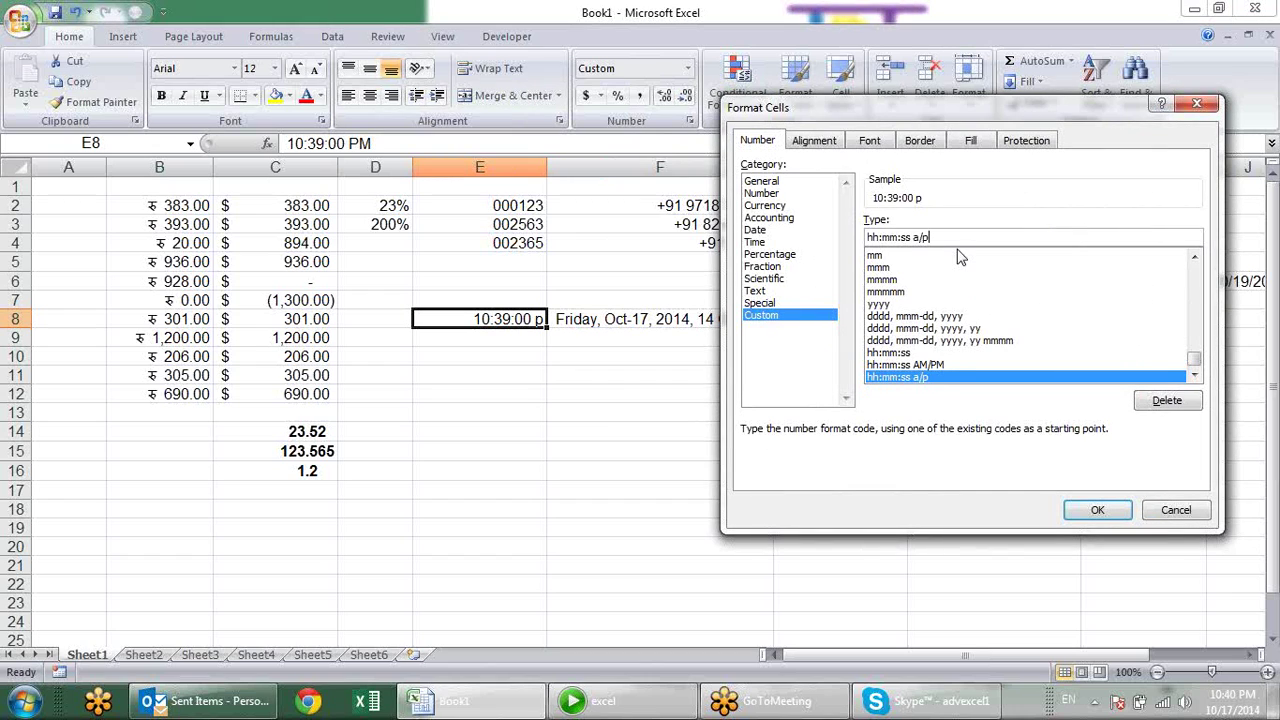
pyautogui.press('BackSpace')
pyautogui.press('BackSpace')
pyautogui.press('BackSpace')
pyautogui.press('BackSpace')
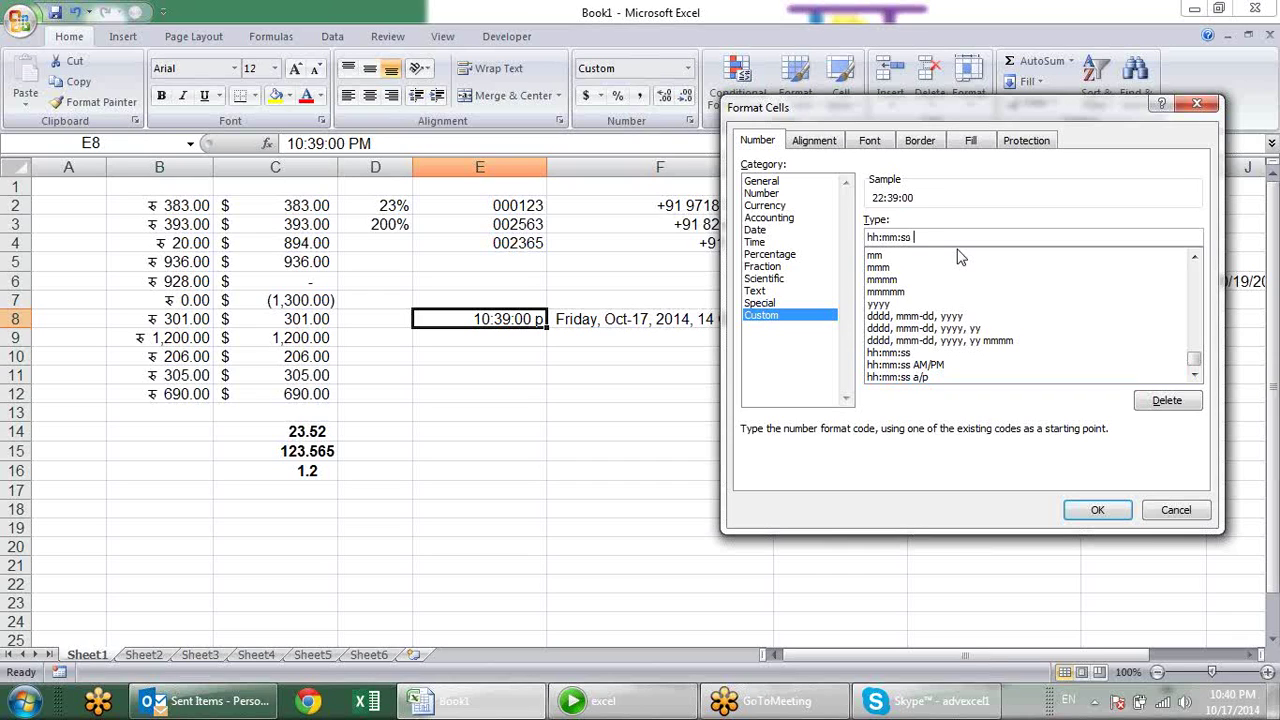
pyautogui.click(543, 356)
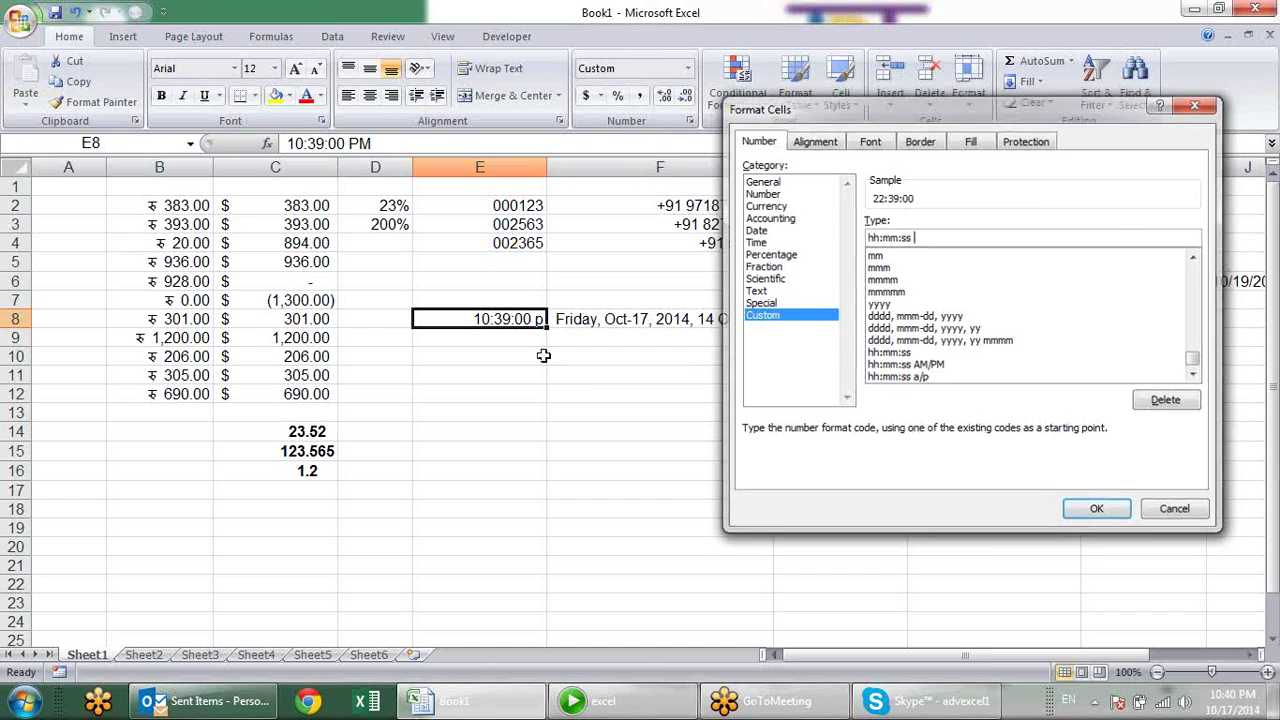
pyautogui.press('Escape')
# Change E8's time entry to 34:39:00, removing the PM marker.
pyautogui.doubleClick(495, 320)
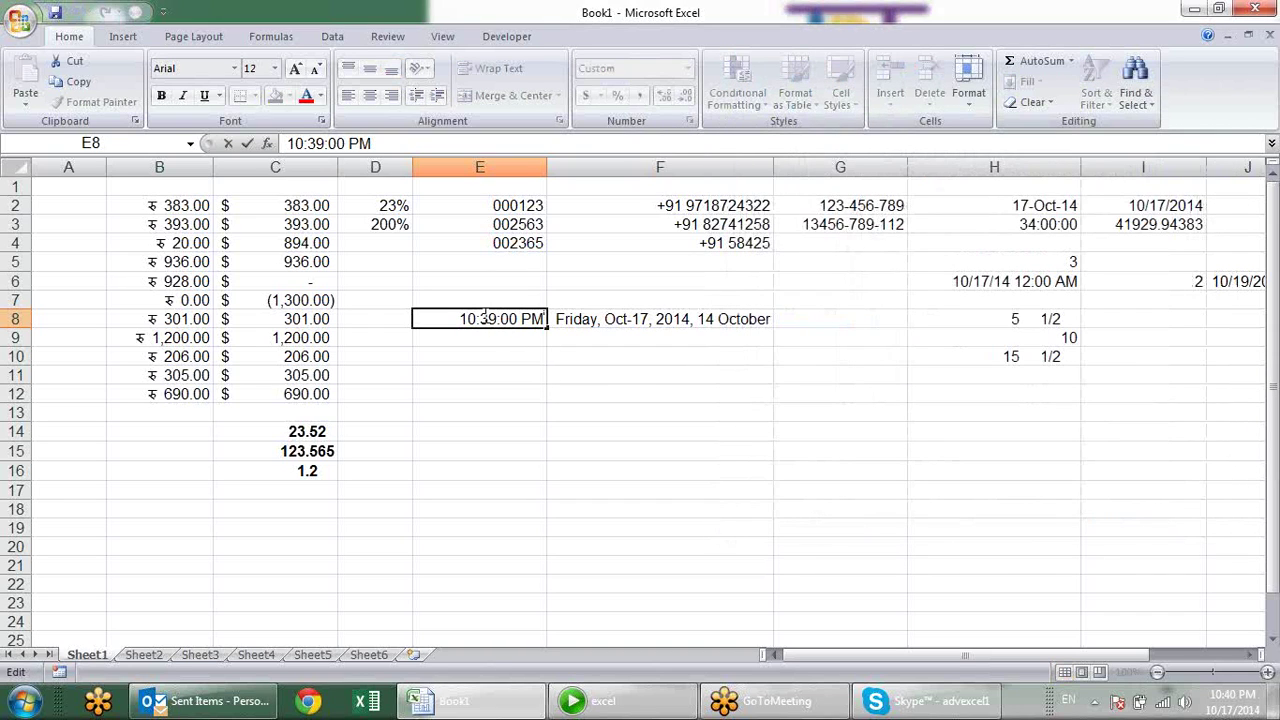
pyautogui.moveTo(480, 316); pyautogui.dragTo(463, 316)
pyautogui.write('34')
pyautogui.moveTo(545, 318); pyautogui.dragTo(521, 318)
pyautogui.press('BackSpace')
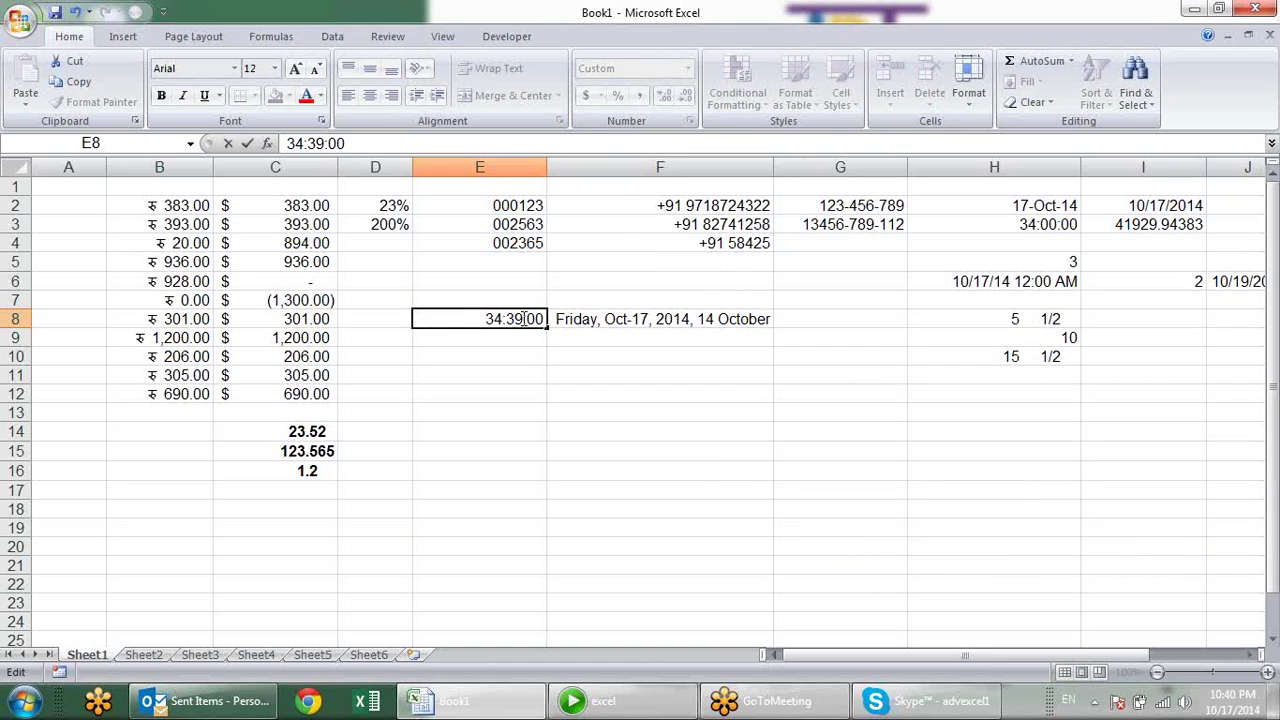
pyautogui.press('Return')
pyautogui.click(488, 311)
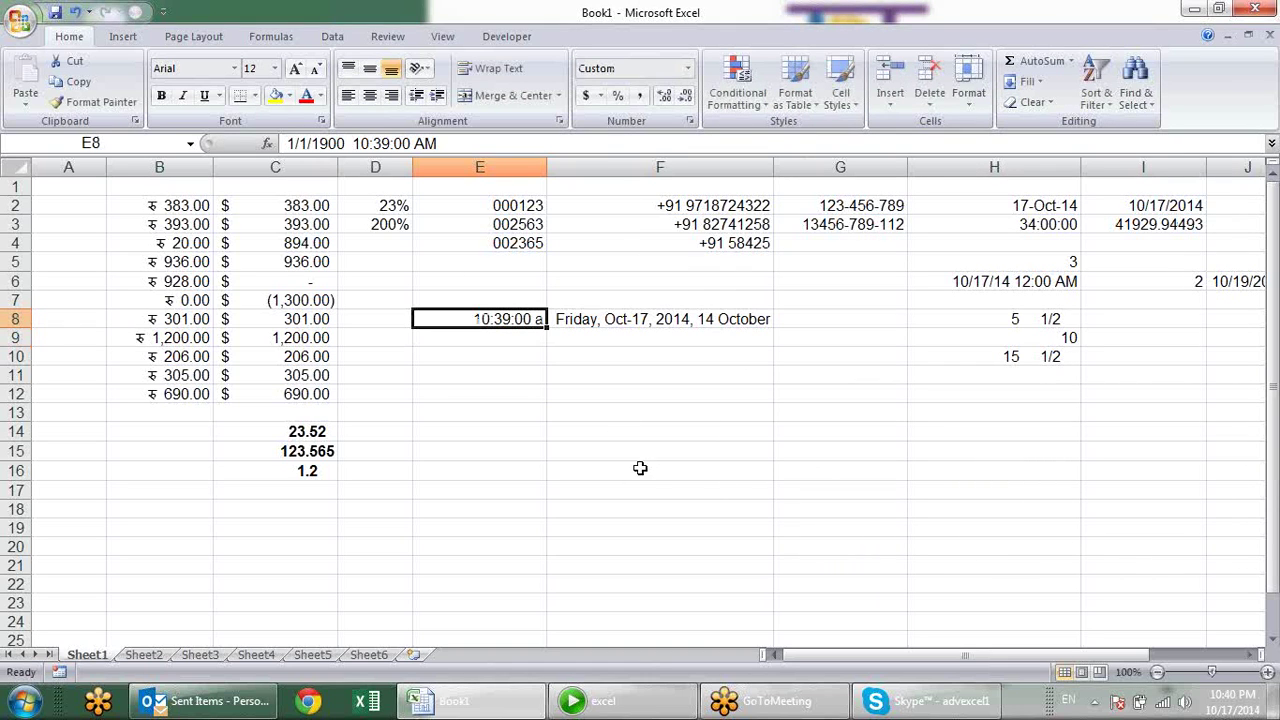
# Give E8 the elapsed-hours format [hh]:mm:ss so it shows 34:39:00.
pyautogui.hotkey('ctrl', '1')
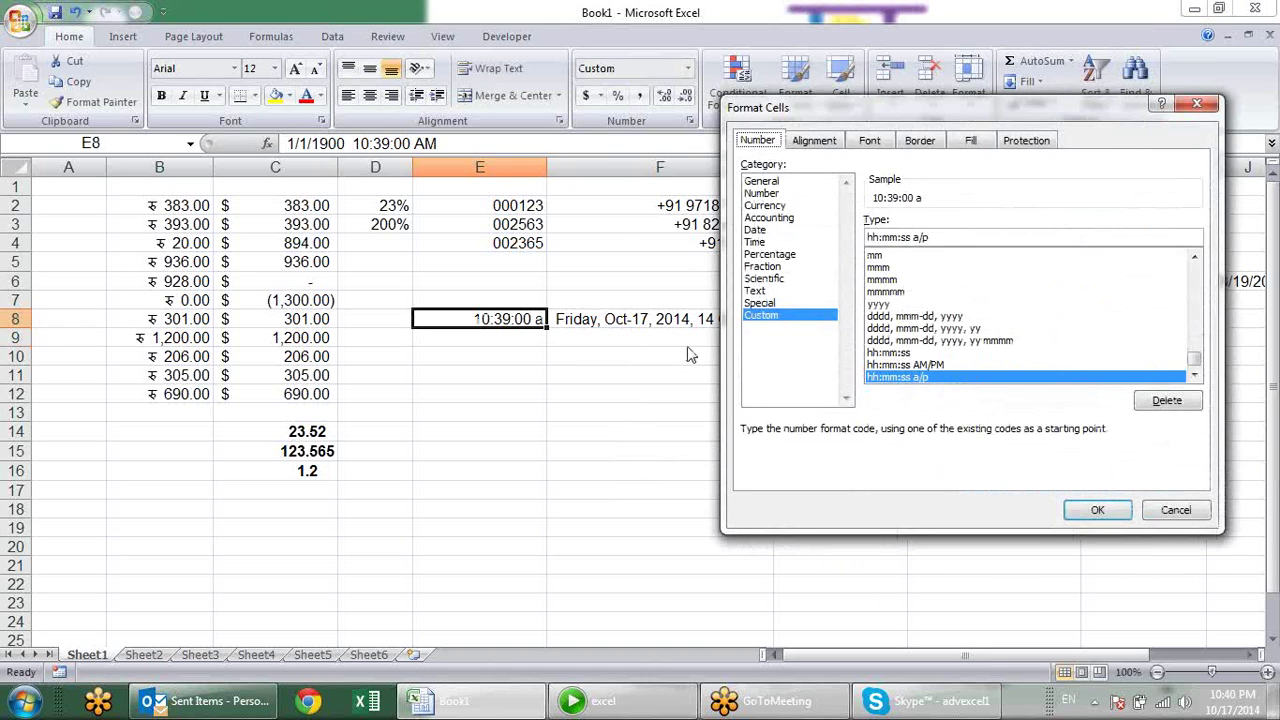
pyautogui.click(871, 237)
pyautogui.press('Home')
pyautogui.click(882, 237)
pyautogui.write(']')
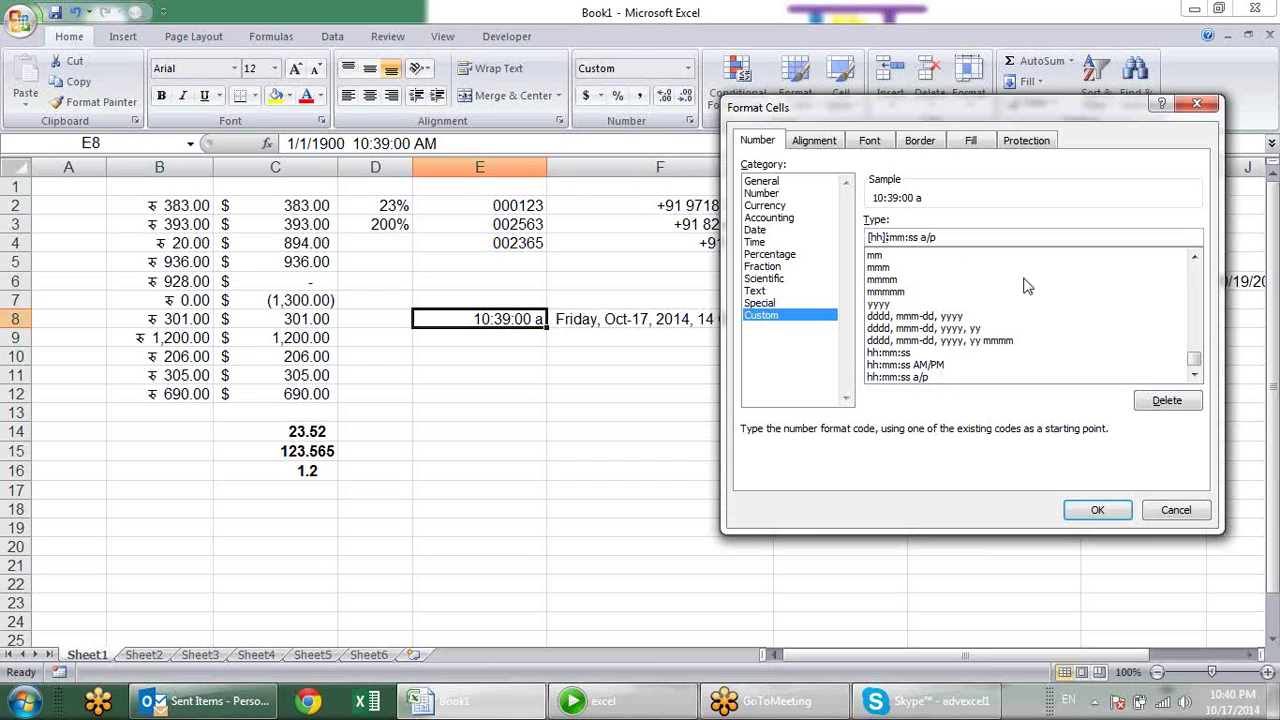
pyautogui.press('BackSpace')
pyautogui.click(1097, 510)
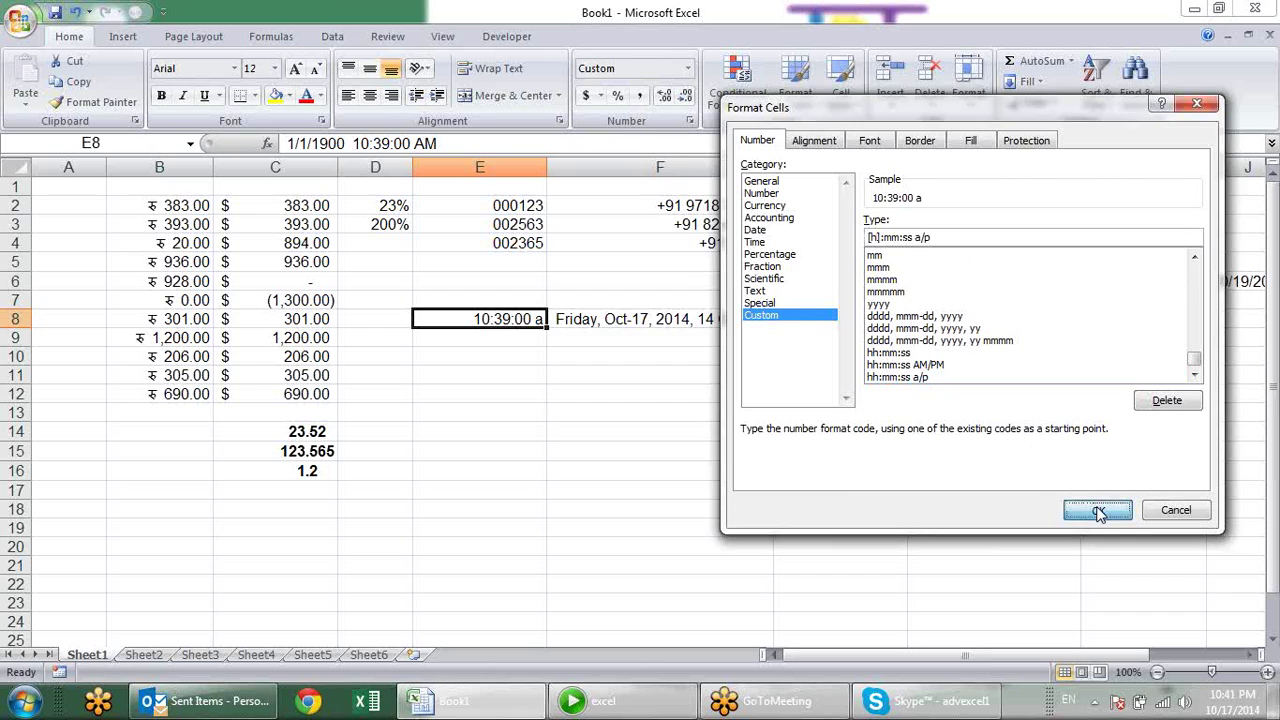
pyautogui.click(612, 412)
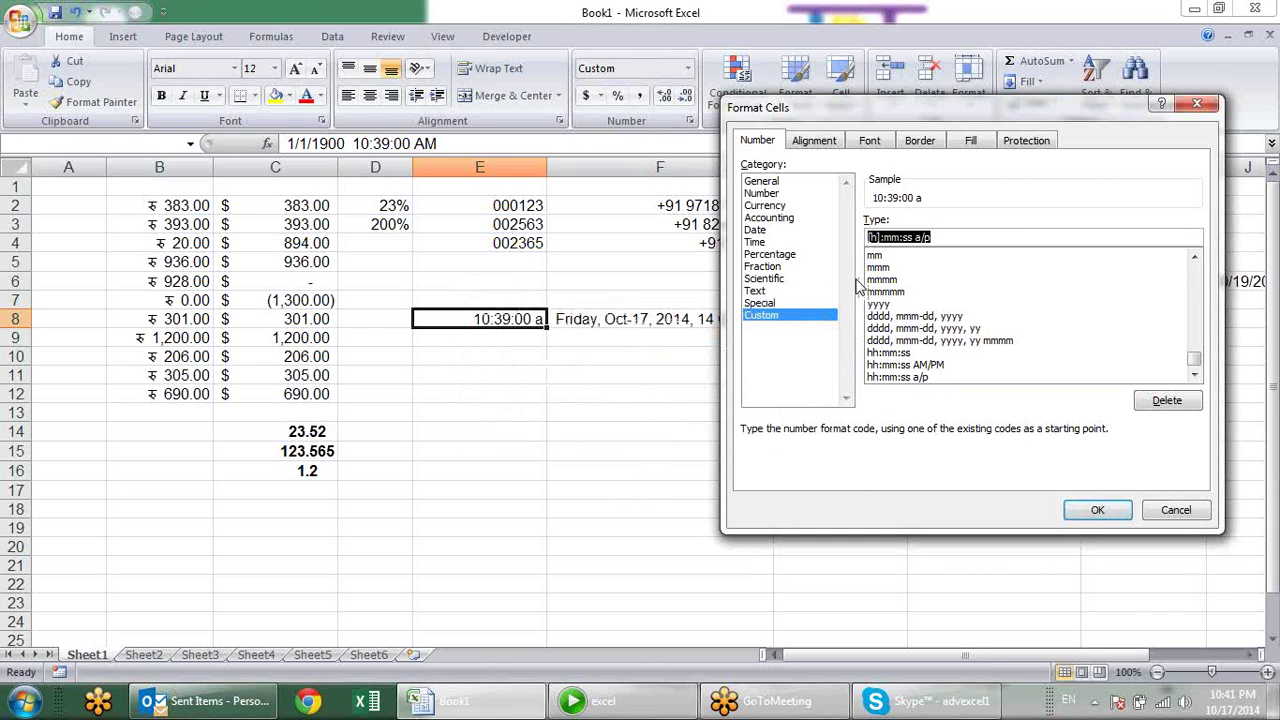
pyautogui.click(957, 236)
pyautogui.press('BackSpace')
pyautogui.press('BackSpace')
pyautogui.press('BackSpace')
pyautogui.press('BackSpace')
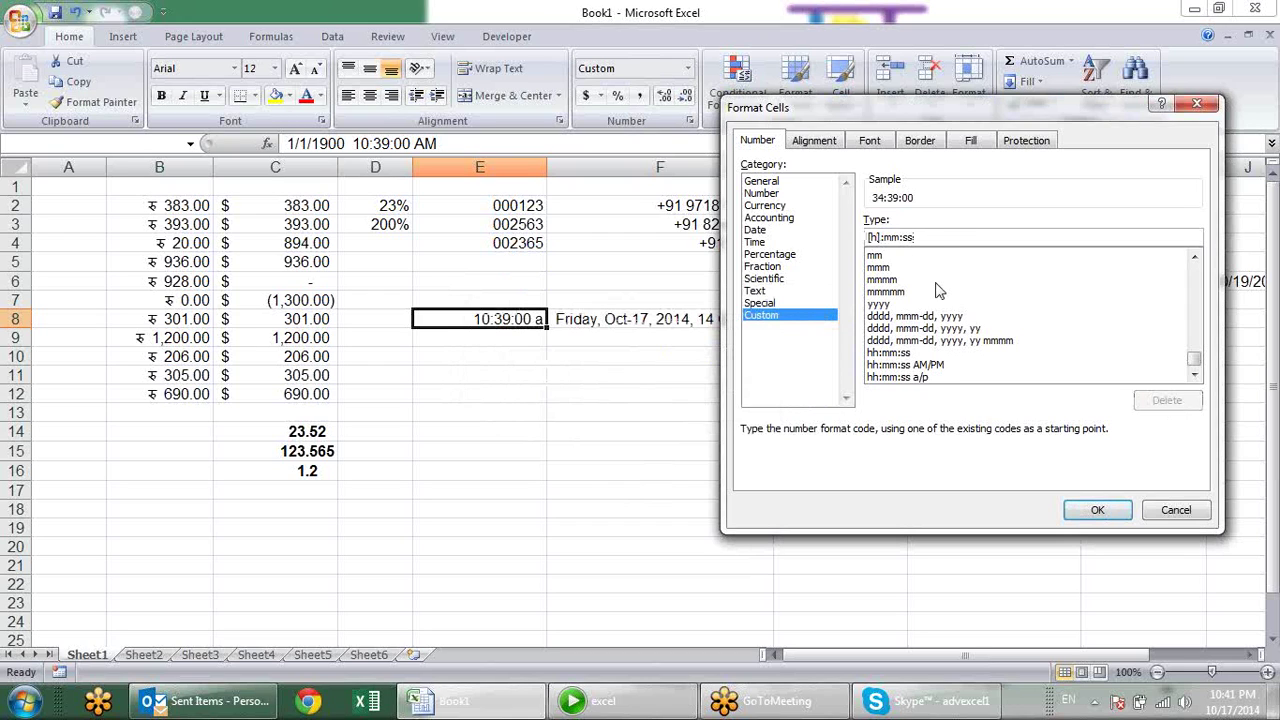
pyautogui.write('h')
pyautogui.click(1097, 510)
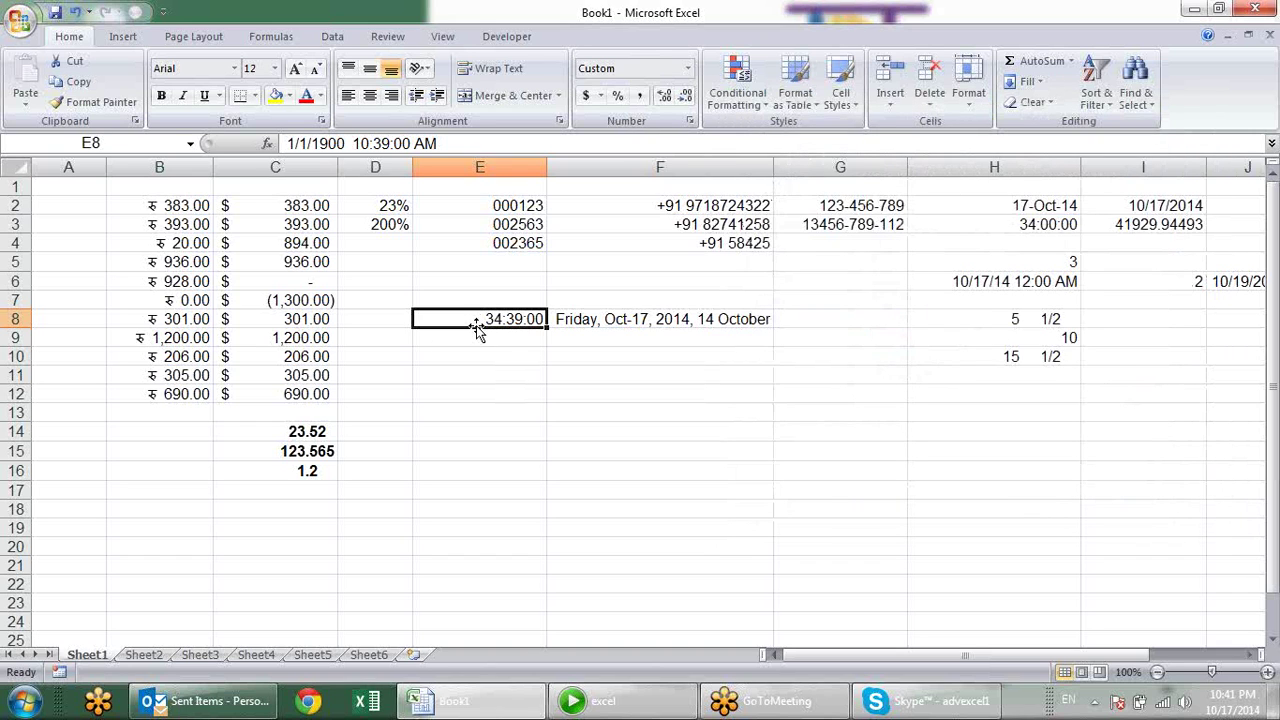
pyautogui.hotkey('ctrl', '1')
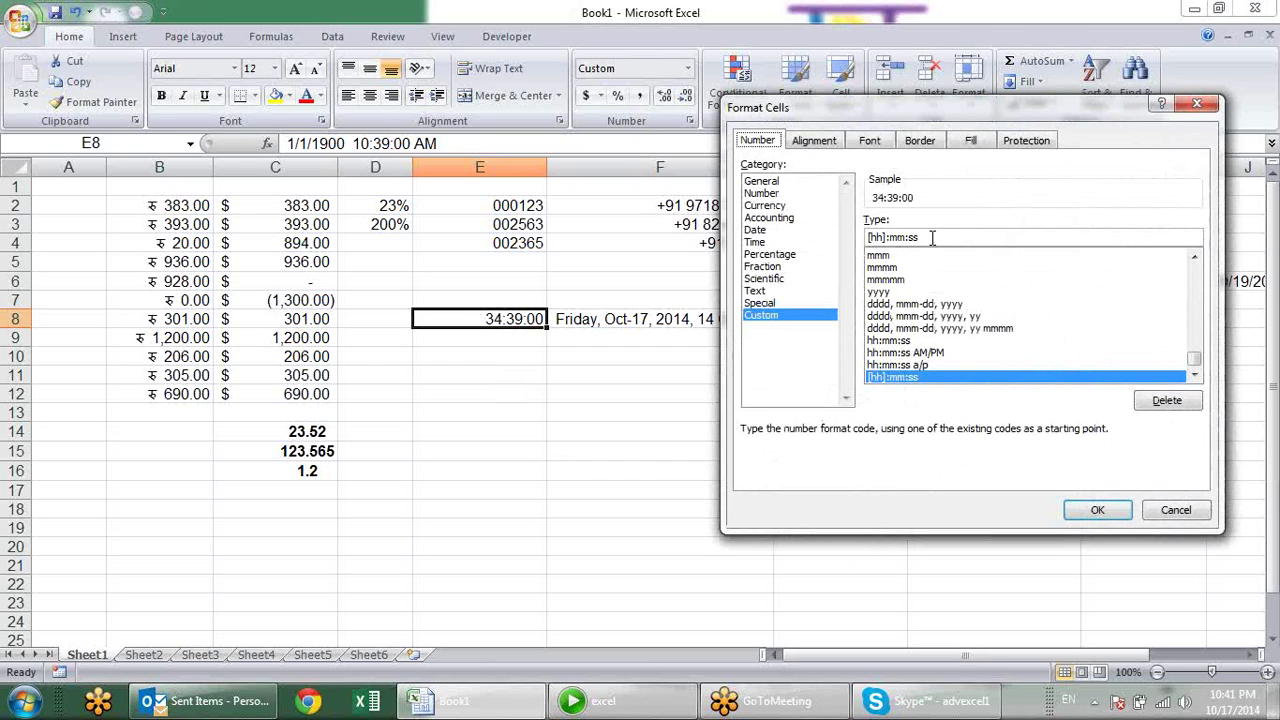
# Set E8's custom format to [mm]:ss, showing total minutes 2079:00.
pyautogui.moveTo(920, 237); pyautogui.dragTo(843, 240)
pyautogui.press('BackSpace')
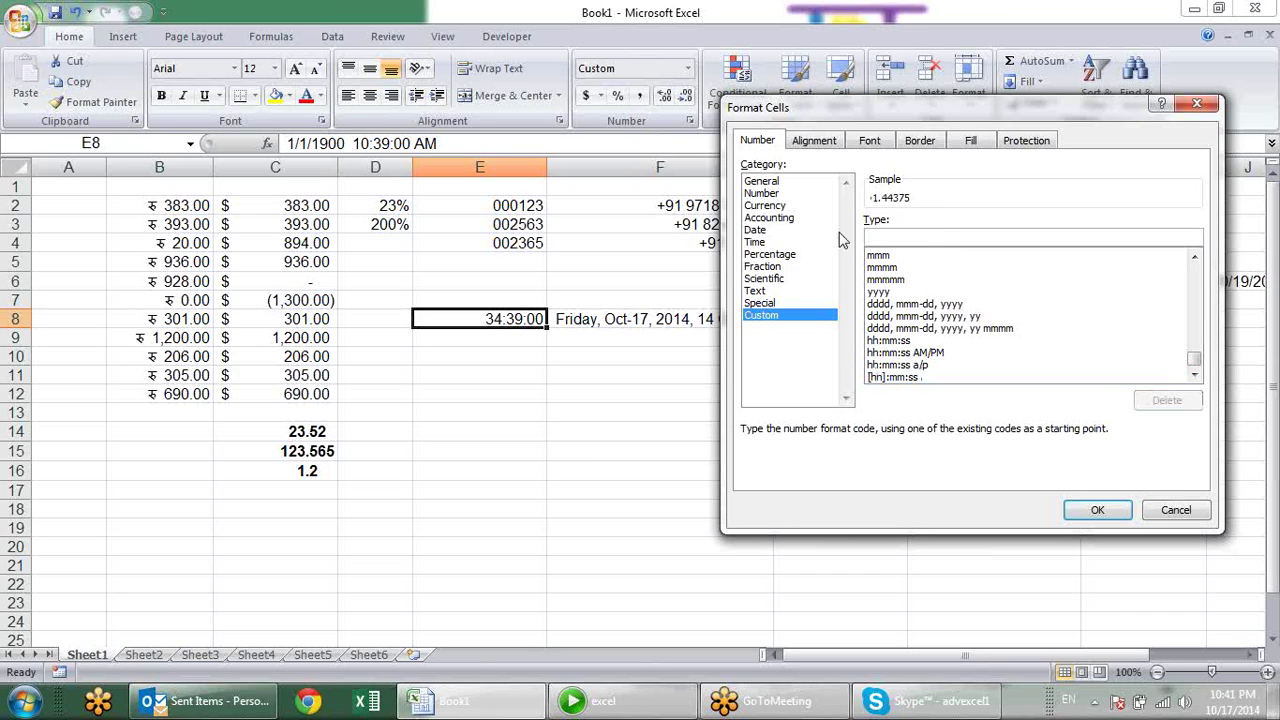
pyautogui.write('[mm')
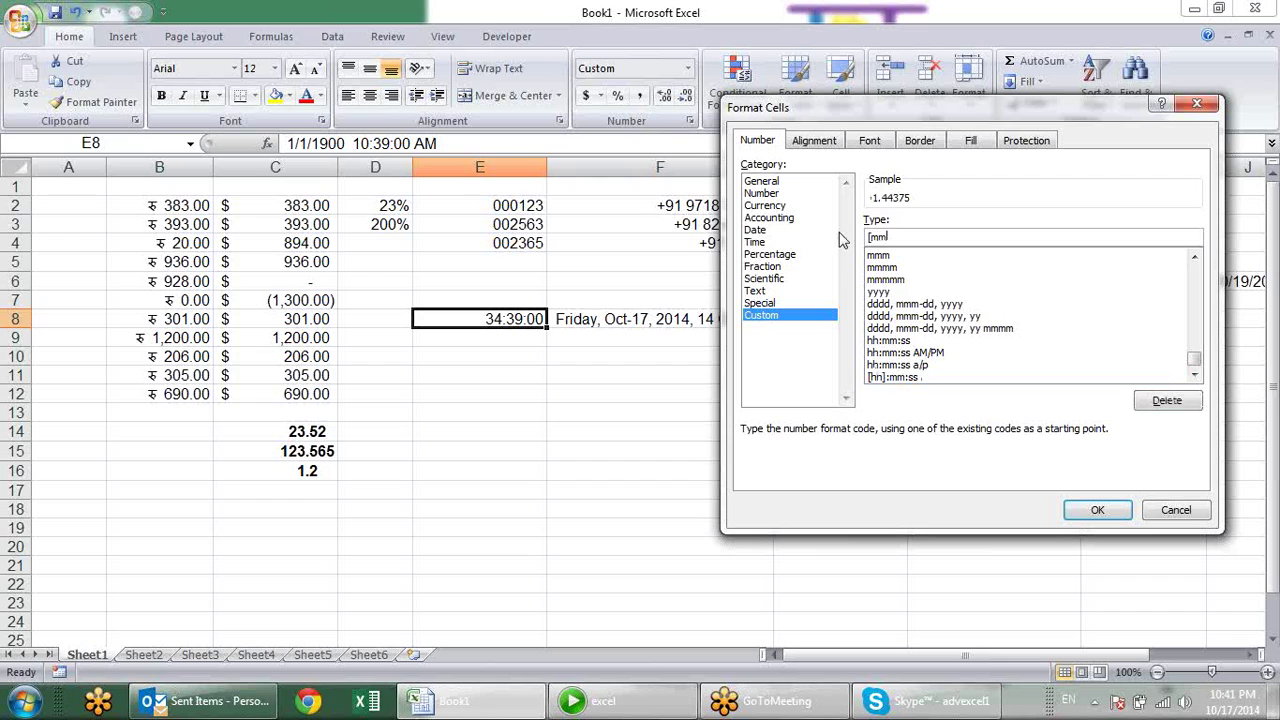
pyautogui.write(']')
pyautogui.write(':ss')
pyautogui.click(1097, 510)
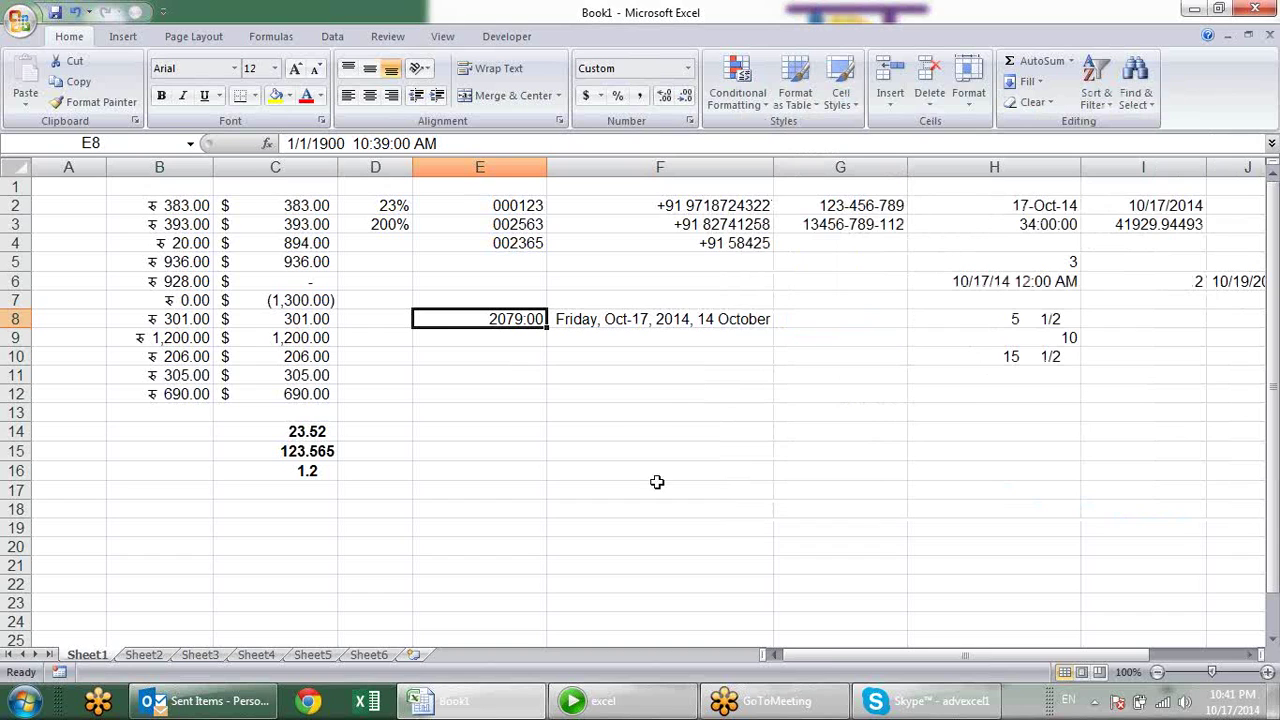
# Change the format to [ss] so E8 shows total seconds, 124740.
pyautogui.hotkey('ctrl', '1')
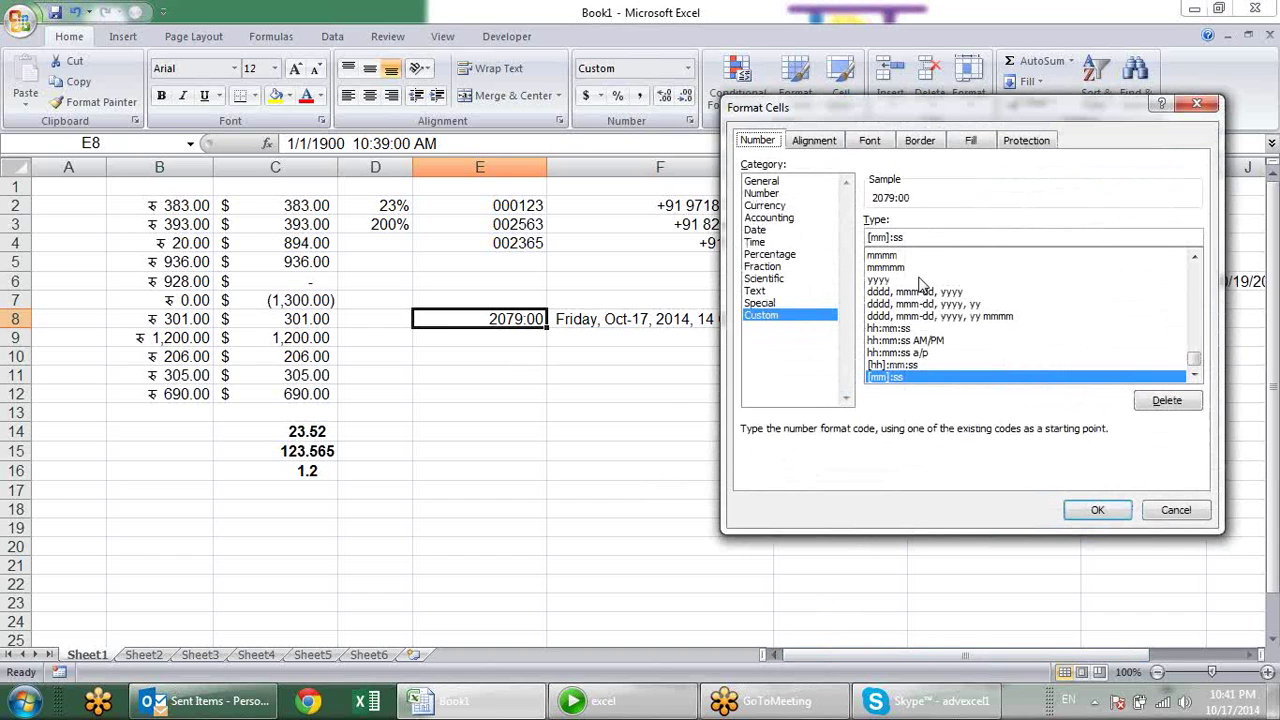
pyautogui.doubleClick(930, 240)
pyautogui.write('[ss]')
pyautogui.press('Return')
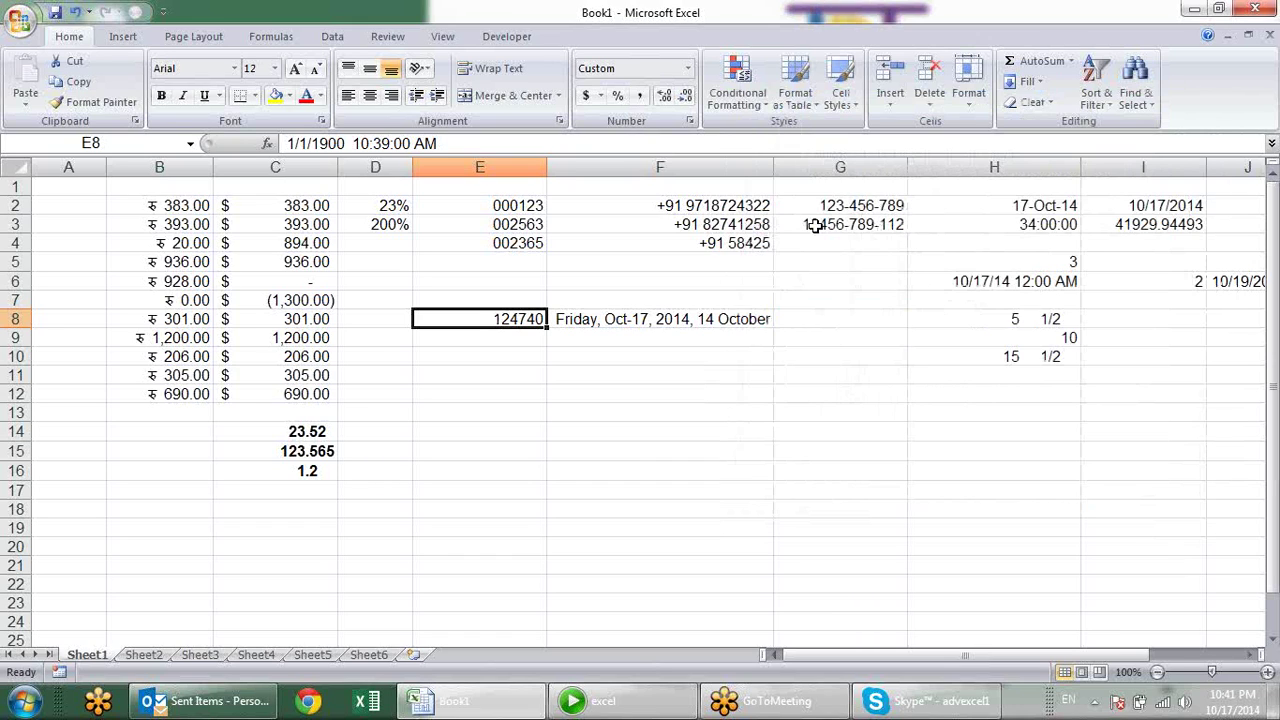
pyautogui.click(608, 397)
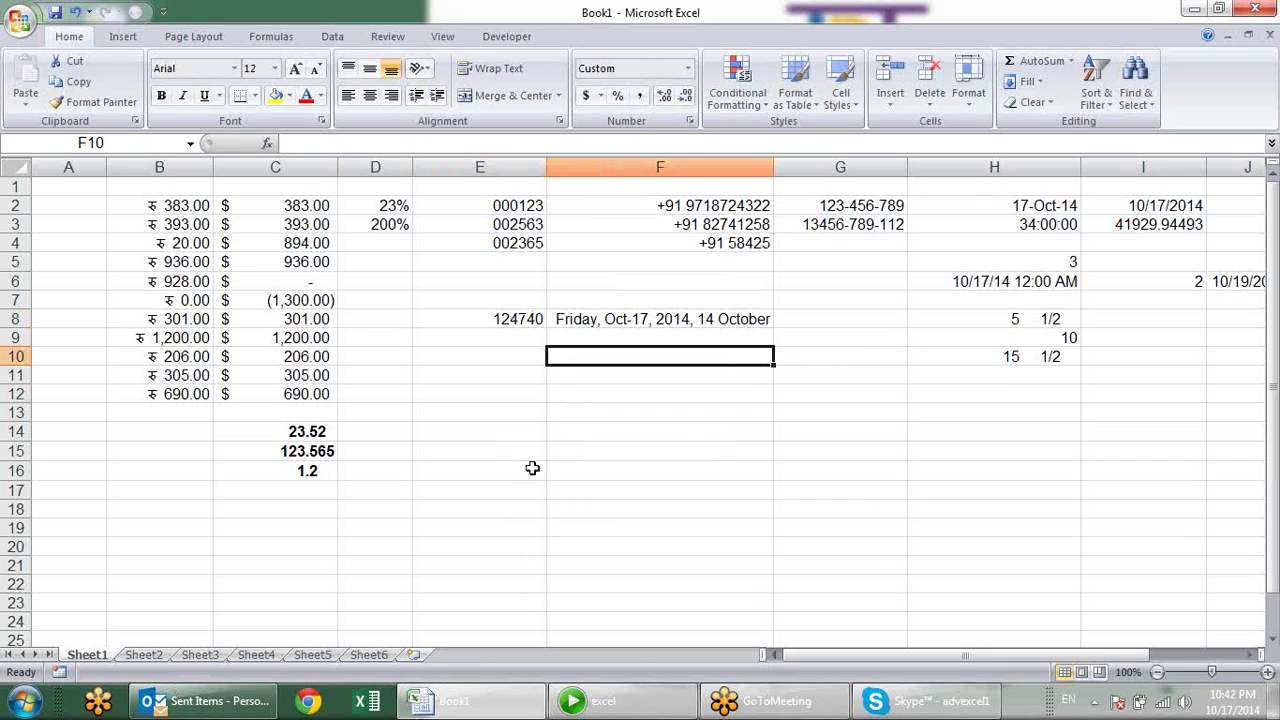
# Type 'omaxe limited' into F10 as a test entry, then clear it.
pyautogui.write('oma')
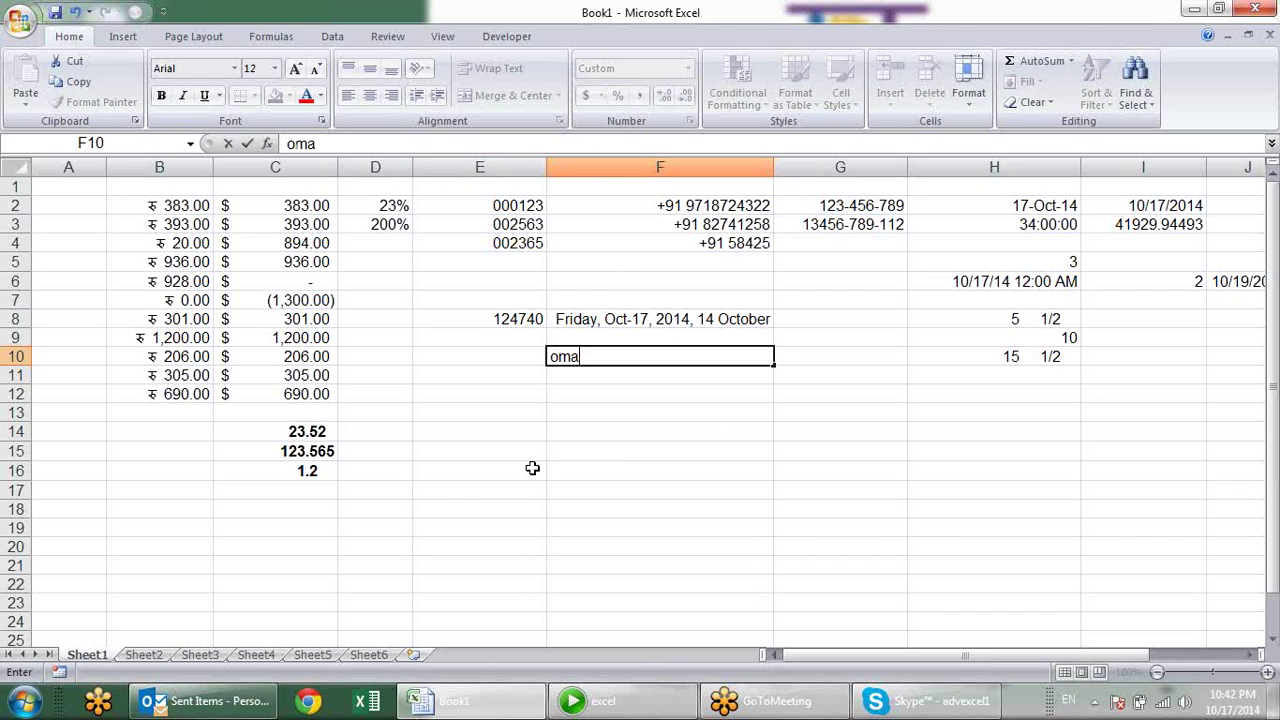
pyautogui.write('xe limited')
pyautogui.press('Return')
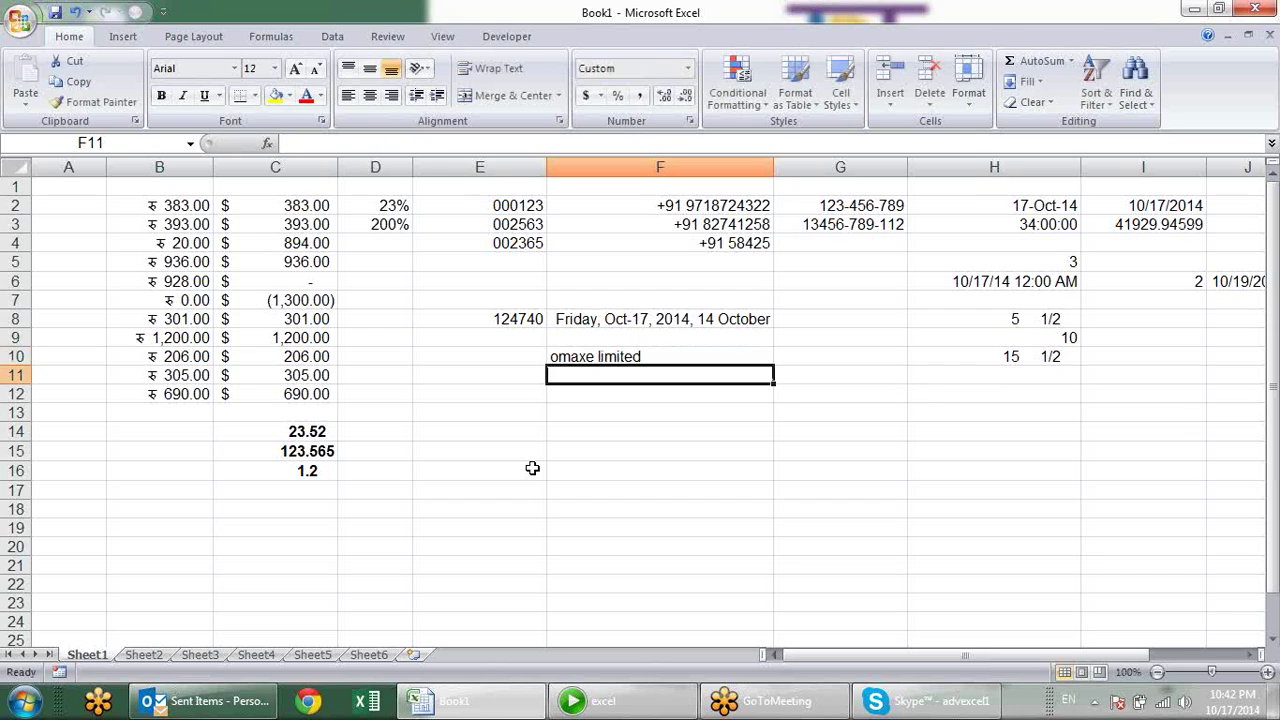
pyautogui.press('Up')
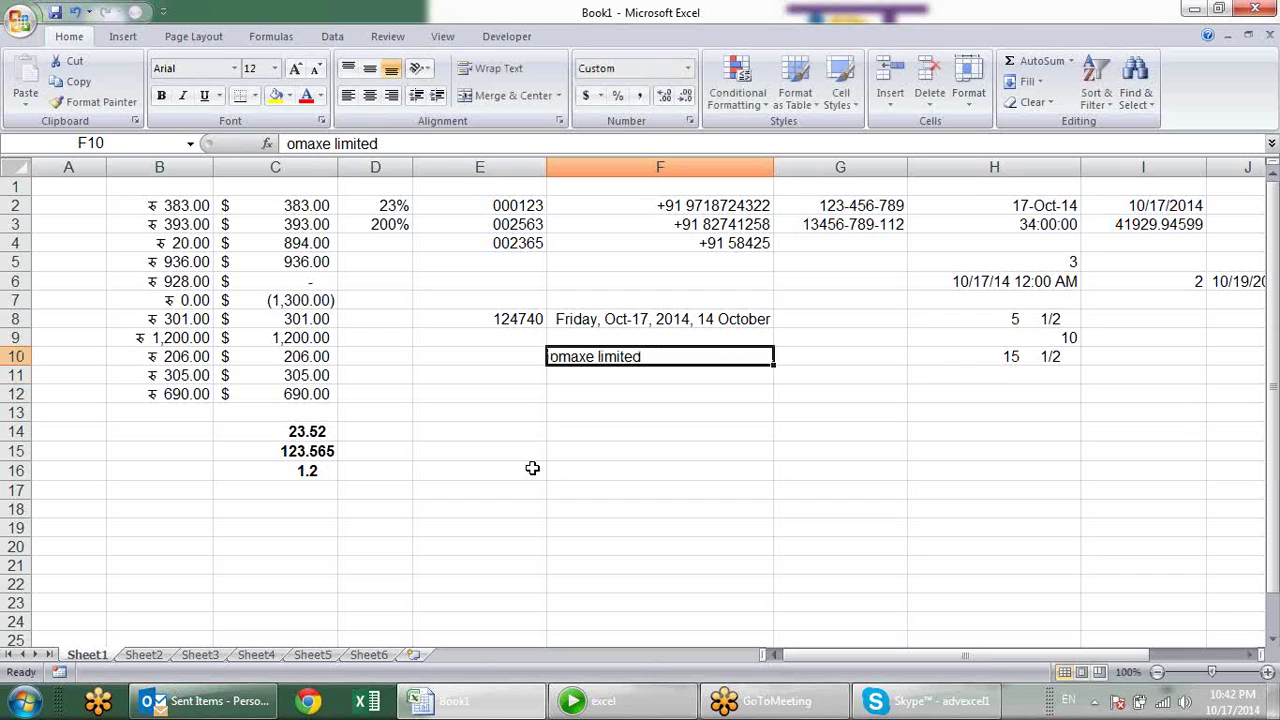
pyautogui.press('Delete')
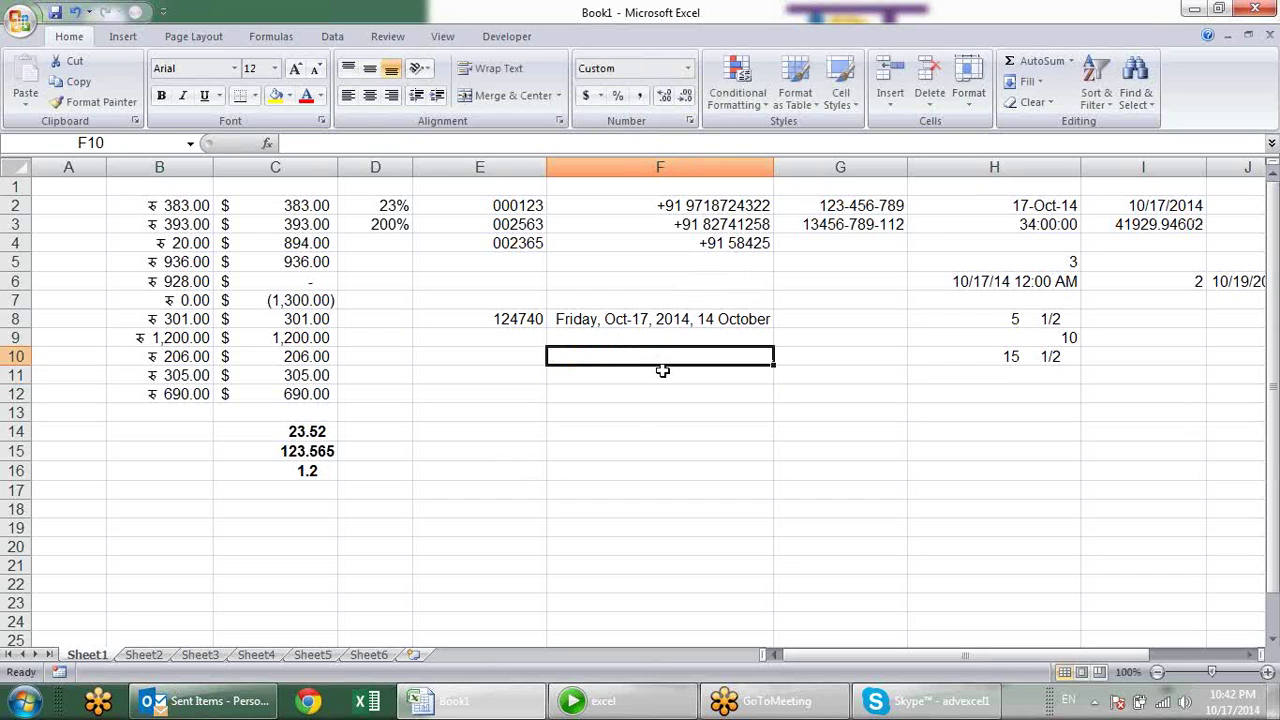
# Give F10:F12 the custom text format "M/s "@ to prefix entries with M/s.
pyautogui.moveTo(664, 354); pyautogui.dragTo(663, 411)
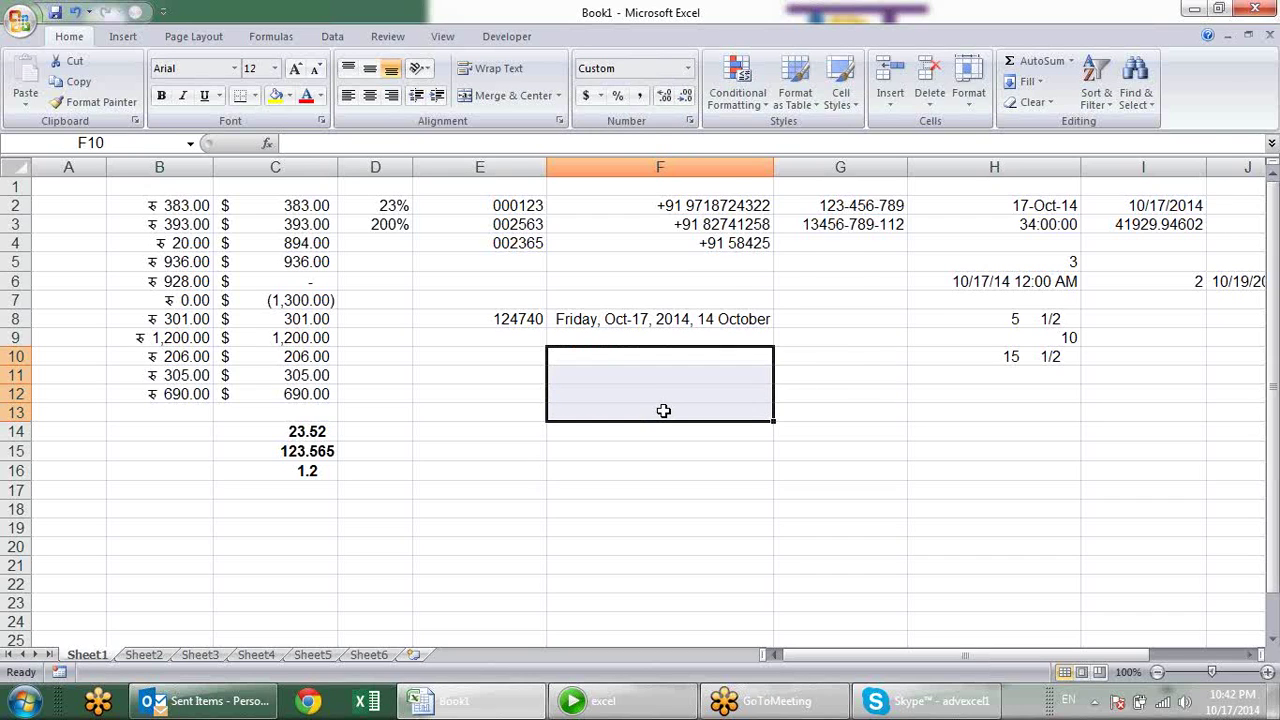
pyautogui.hotkey('ctrl', '1')
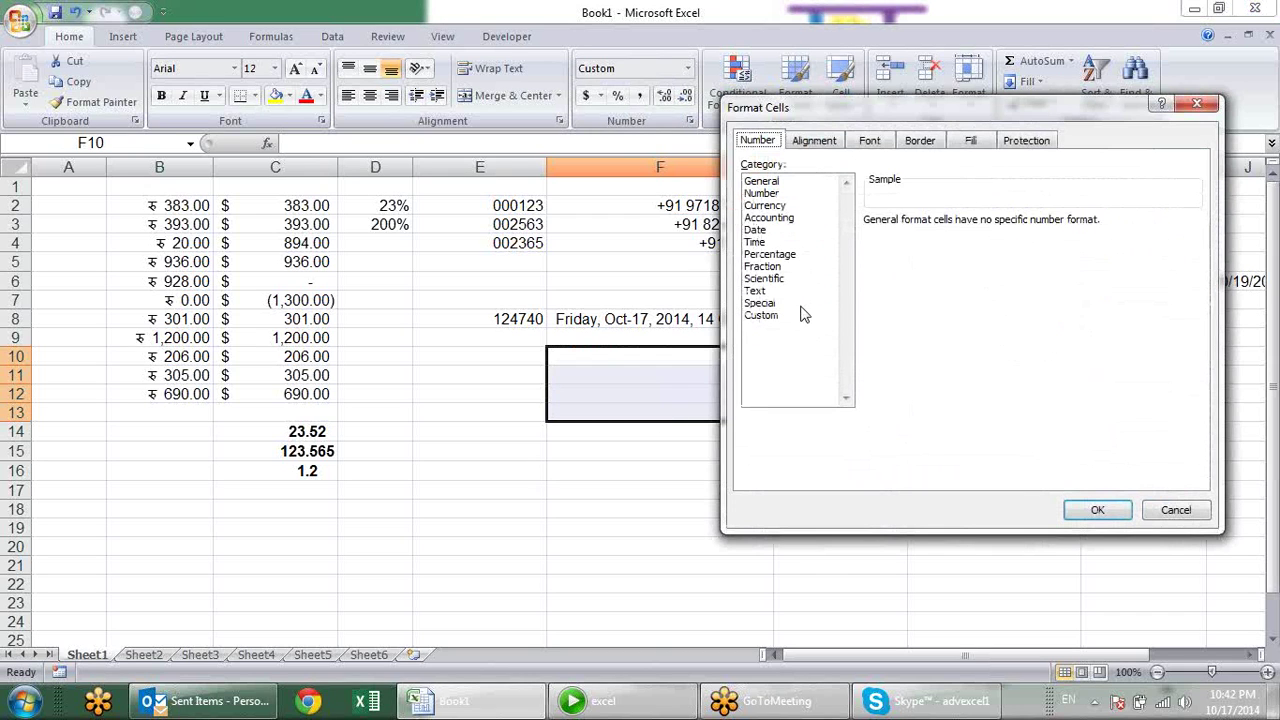
pyautogui.click(790, 315)
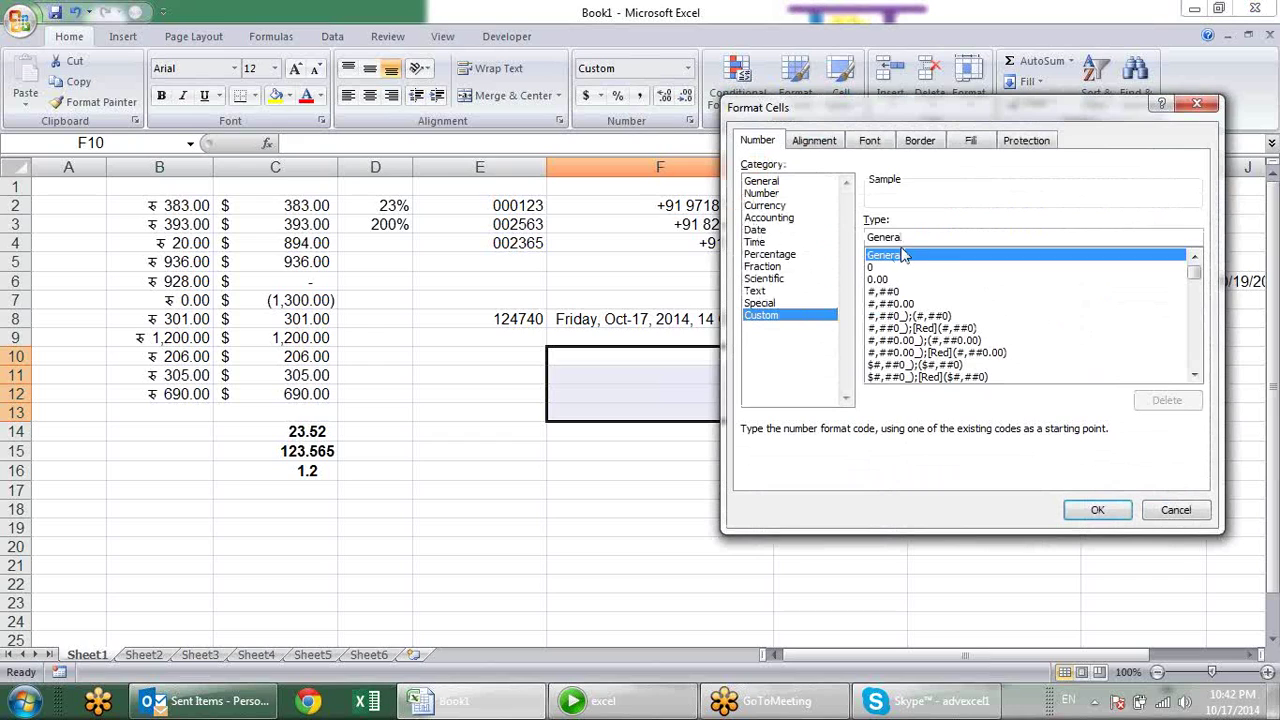
pyautogui.moveTo(920, 237); pyautogui.dragTo(842, 234)
pyautogui.write(';')
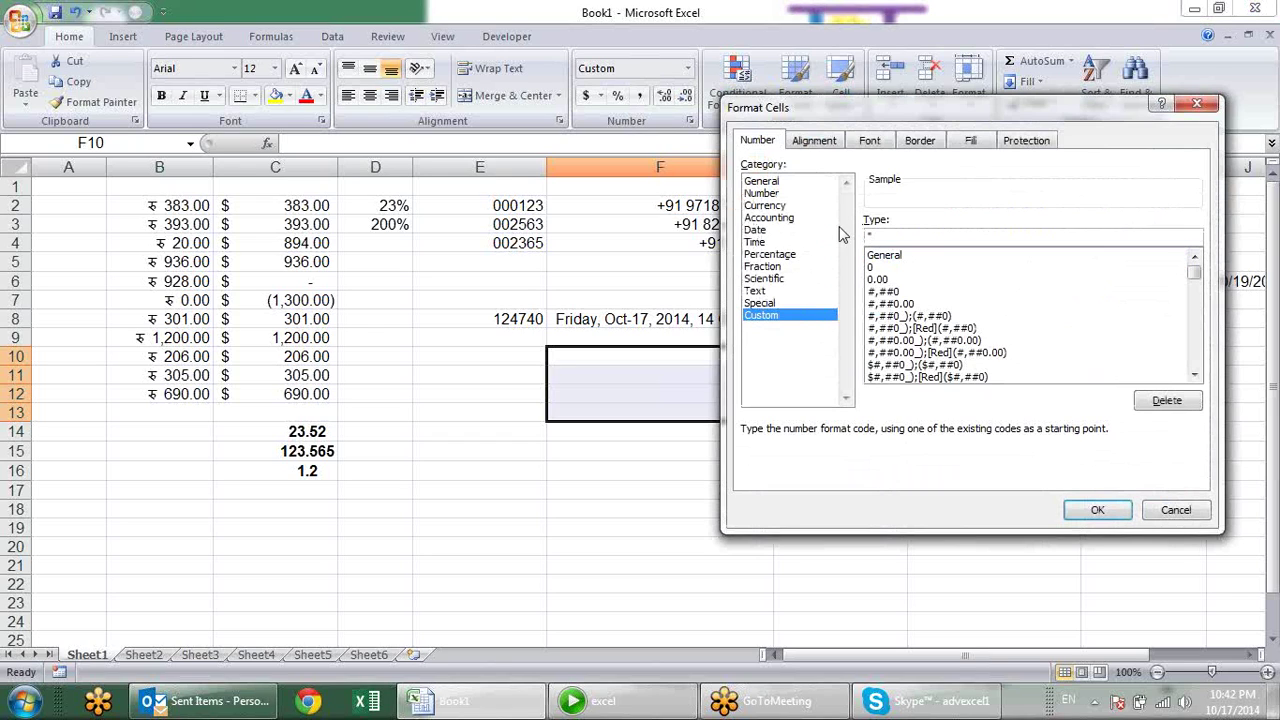
pyautogui.write('M/s')
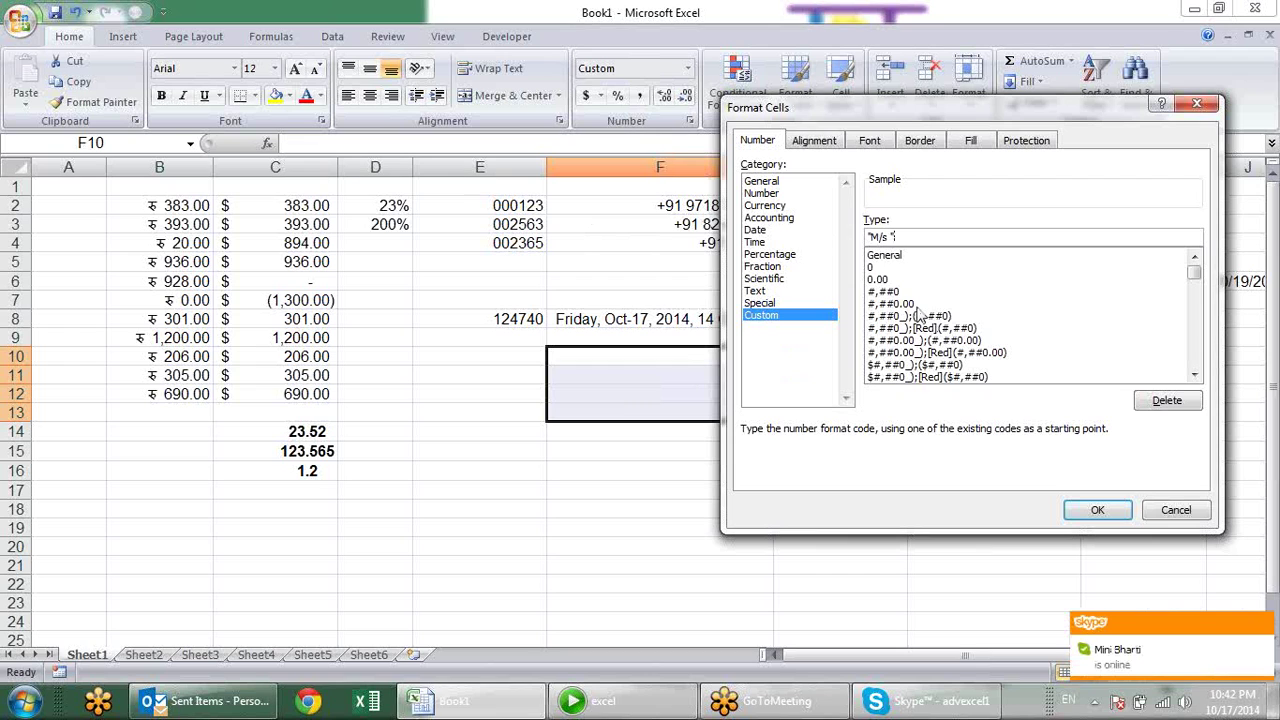
pyautogui.write('@')
pyautogui.click(1098, 512)
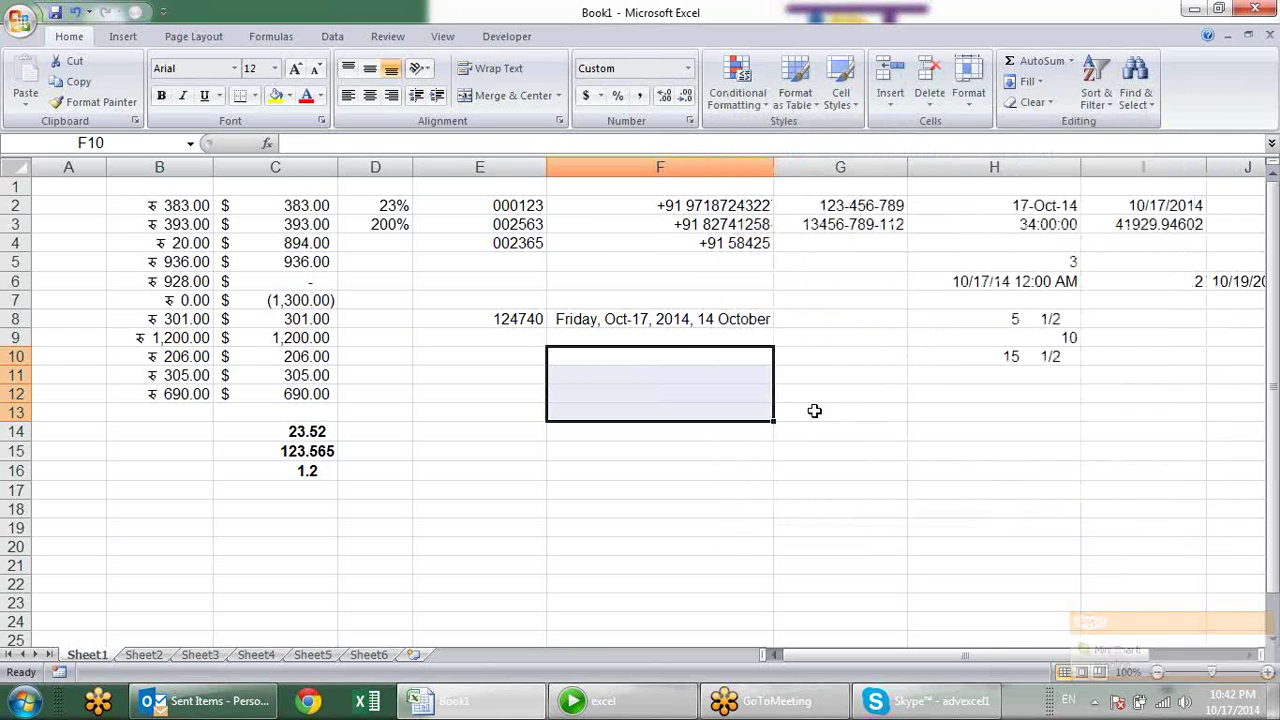
pyautogui.click(737, 356)
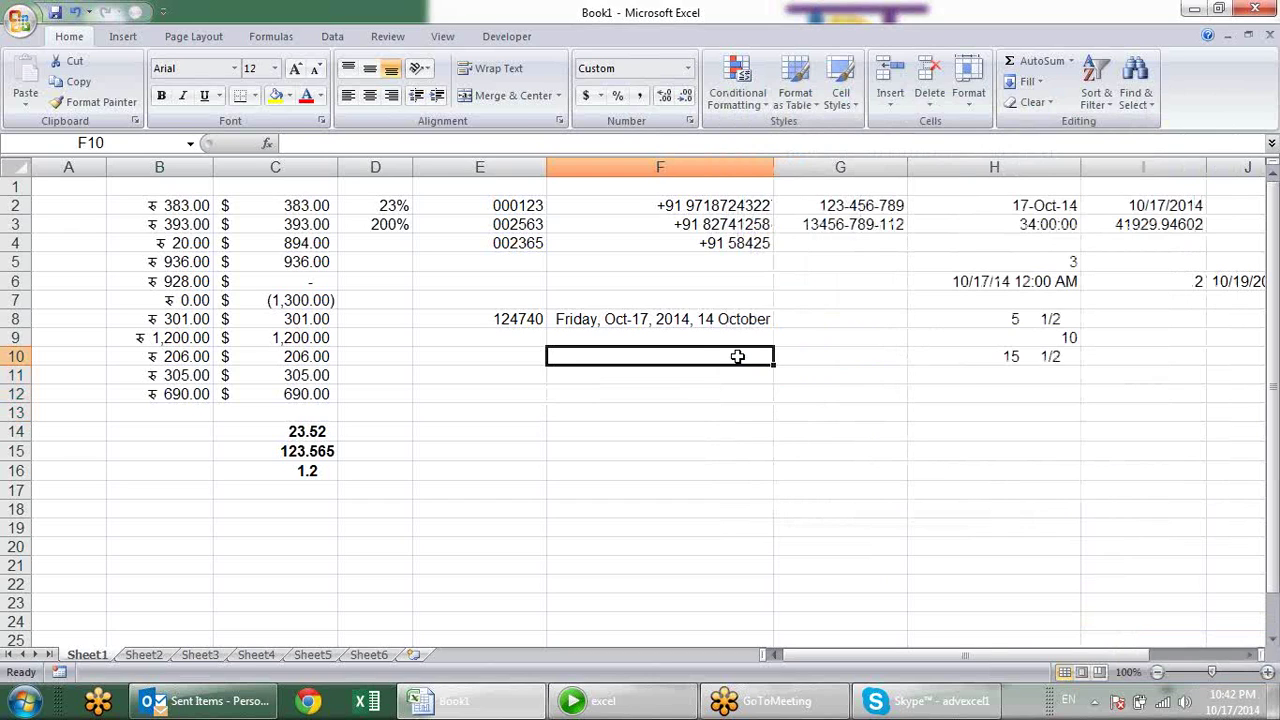
# Enter 'omaxe limited' in F10 and 'bptp' in F11, then check both cells.
pyautogui.write('omaxe limited')
pyautogui.press('Return')
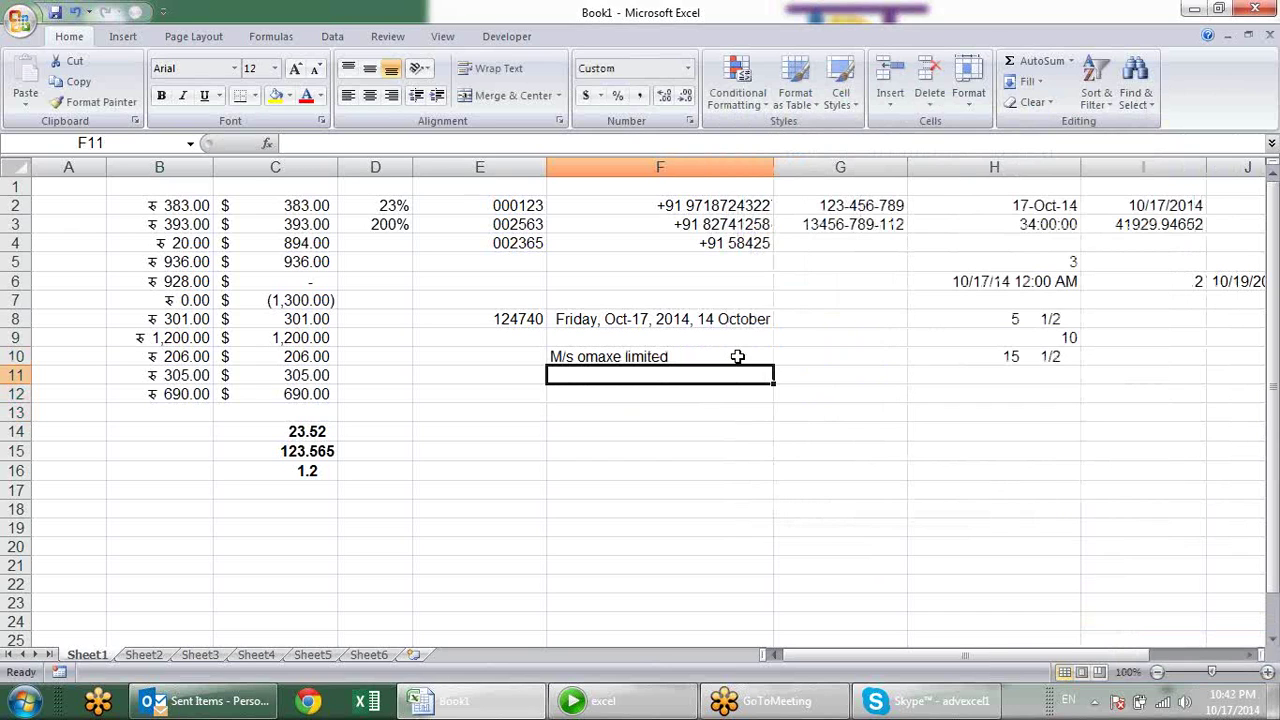
pyautogui.write('bptp')
pyautogui.press('Return')
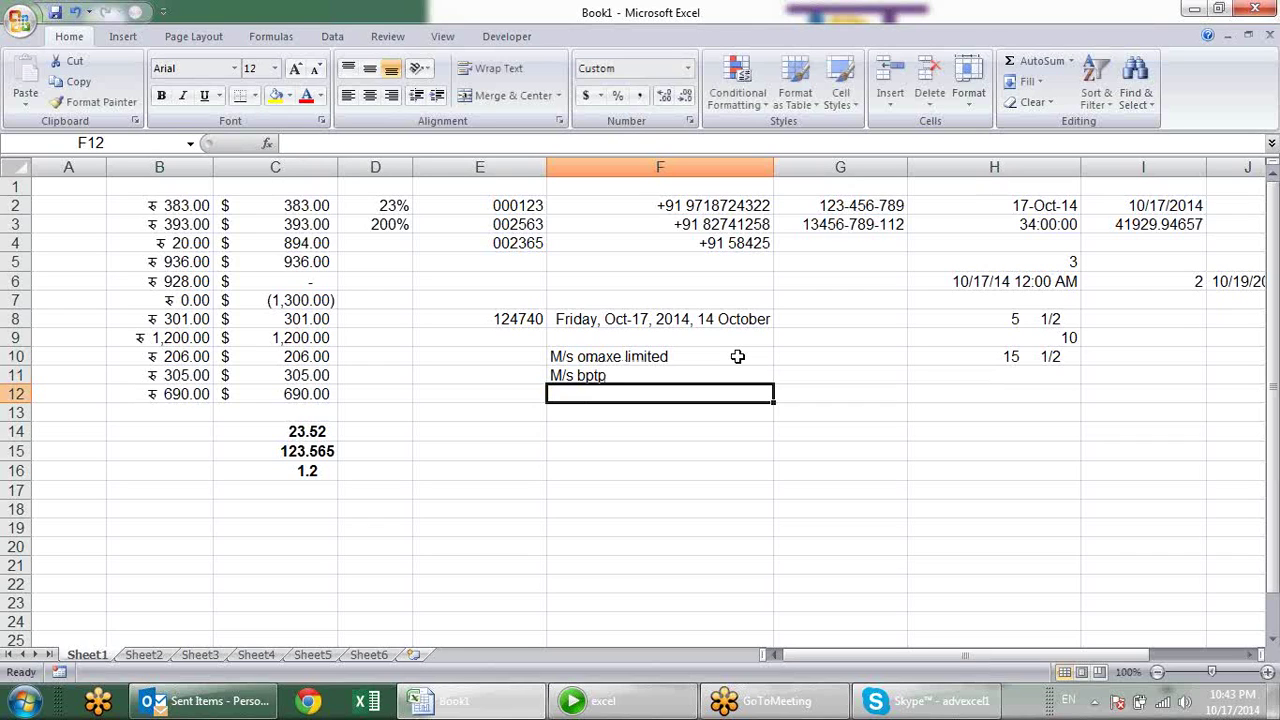
pyautogui.click(737, 356)
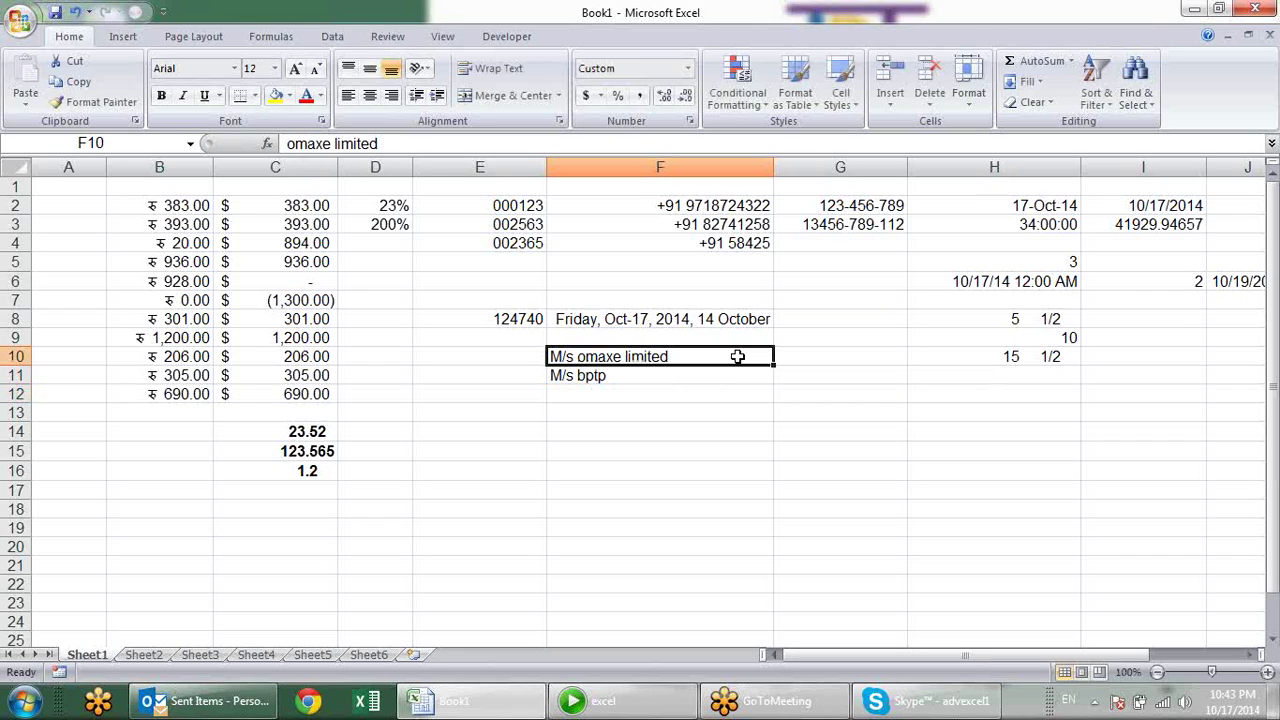
pyautogui.click(732, 376)
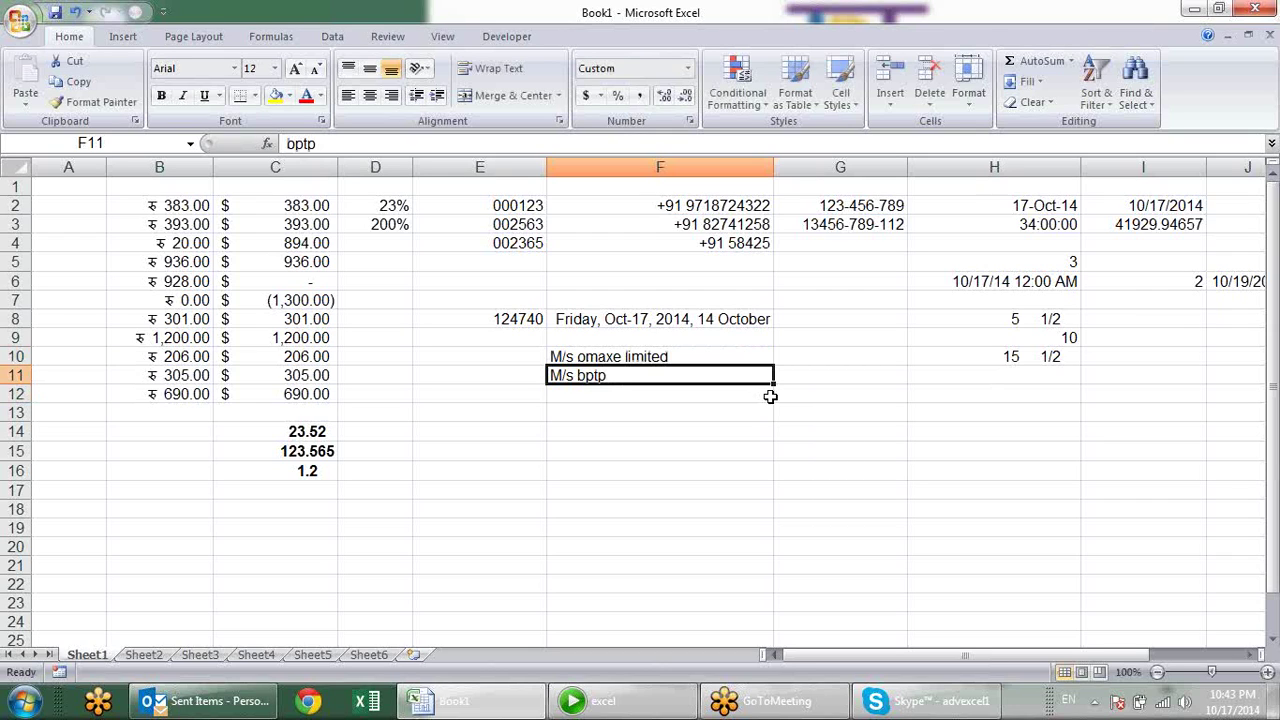
# Format F13 with custom code "M/s "@@ and enter bptp so it shows M/s bptpbptp.
pyautogui.click(592, 410)
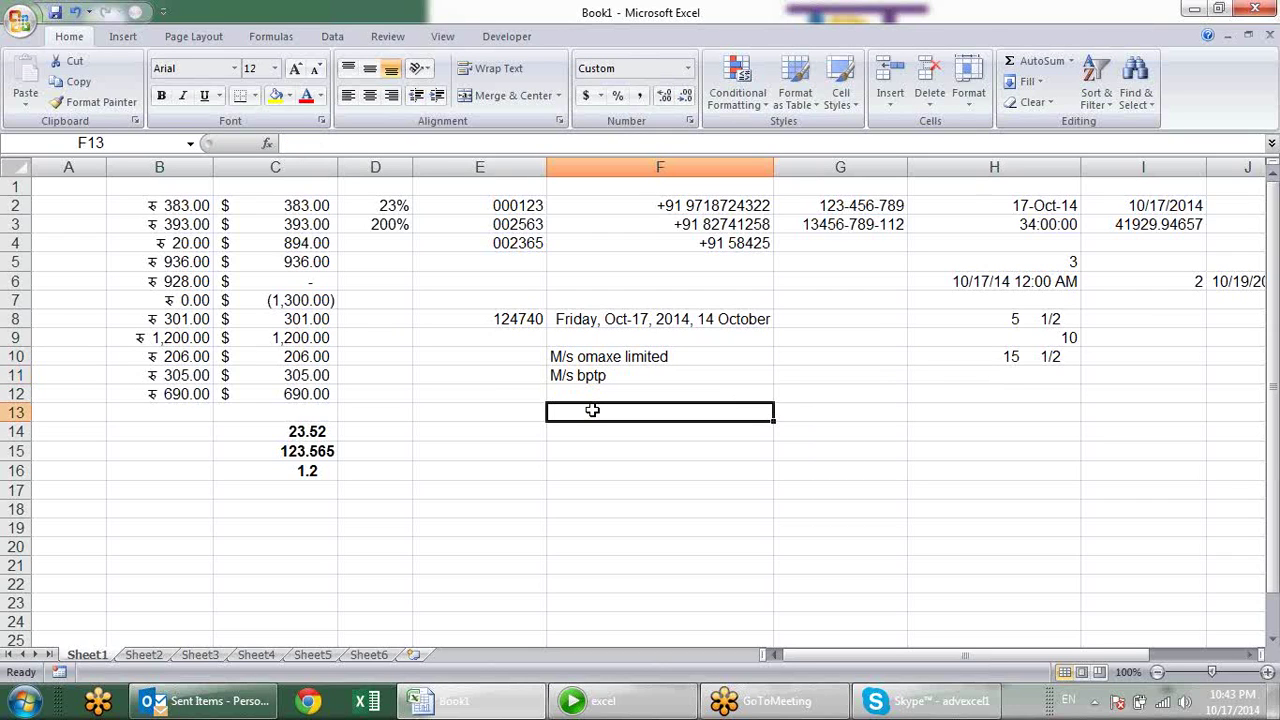
pyautogui.hotkey('ctrl', '1')
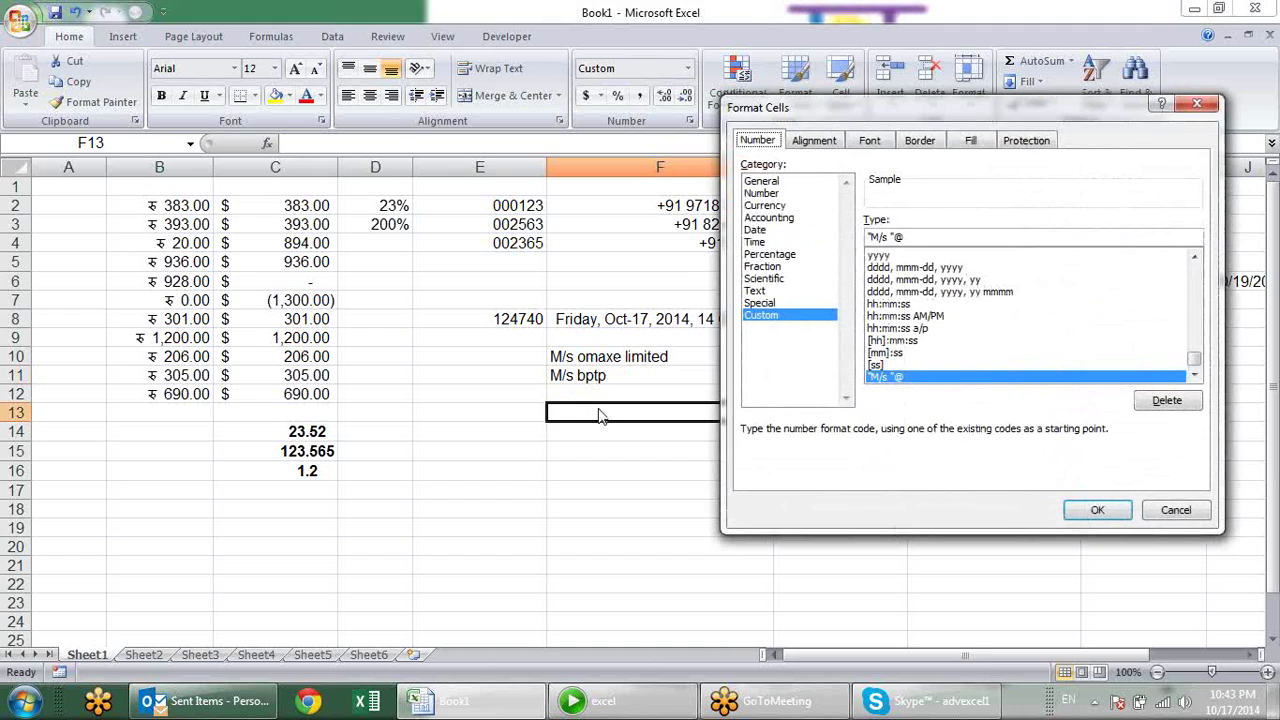
pyautogui.click(935, 238)
pyautogui.moveTo(913, 237); pyautogui.dragTo(786, 224)
pyautogui.press('Left')
pyautogui.write('@')
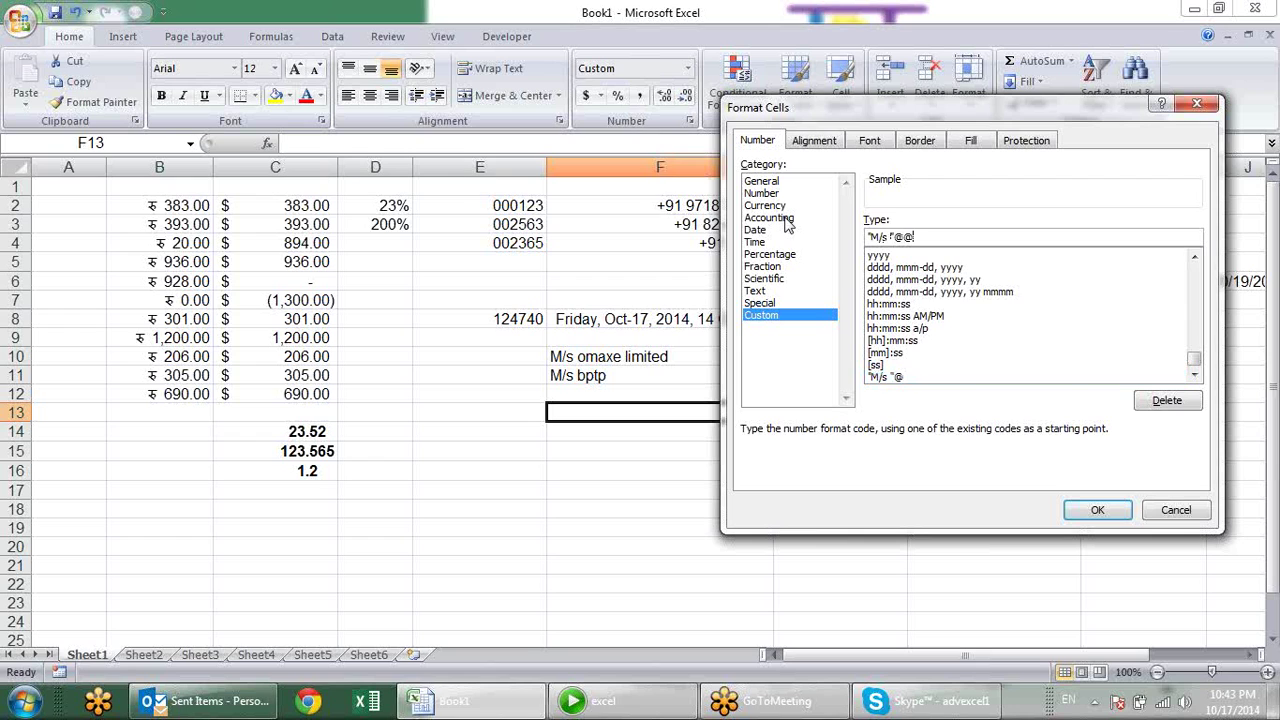
pyautogui.press('Return')
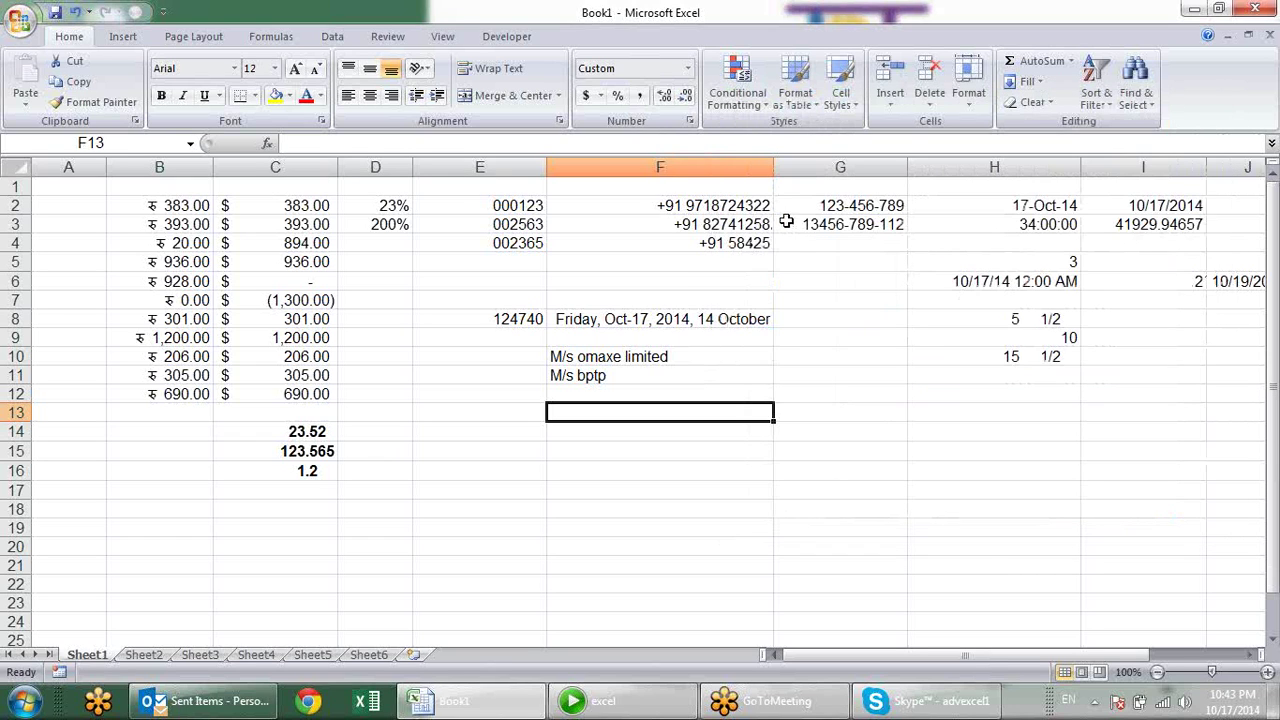
pyautogui.write('bp')
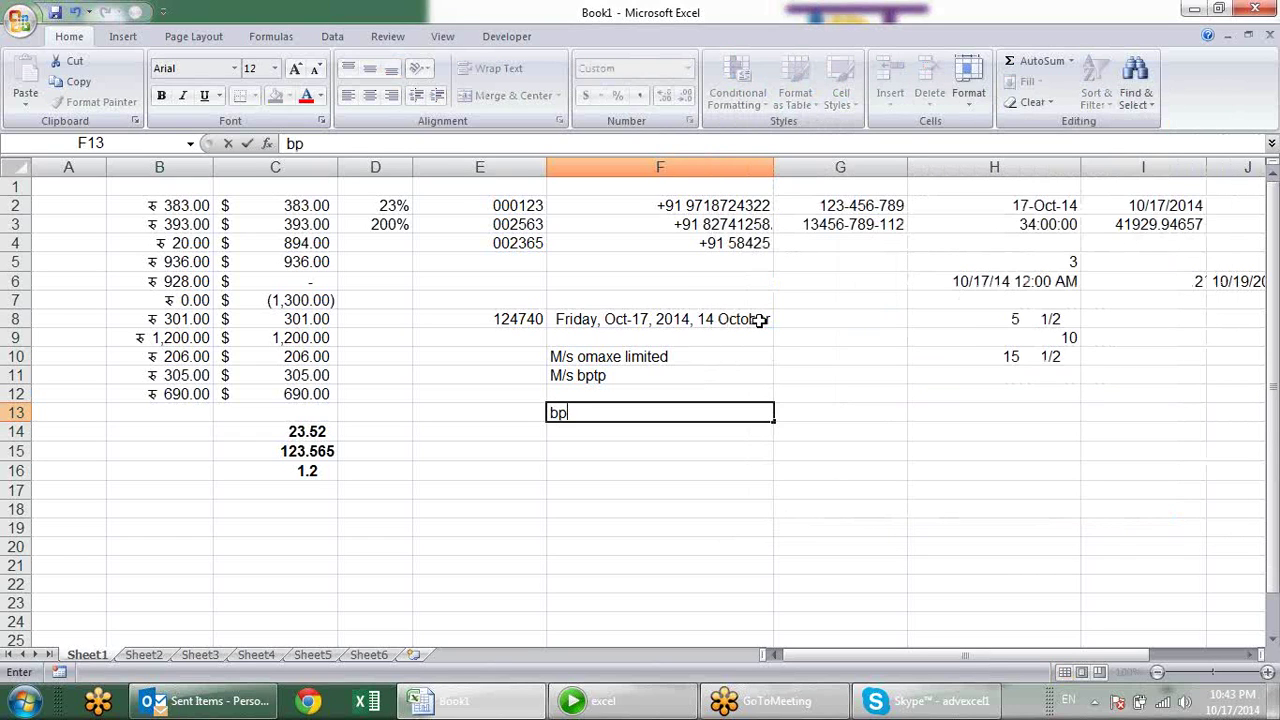
pyautogui.write('tp')
pyautogui.press('Return')
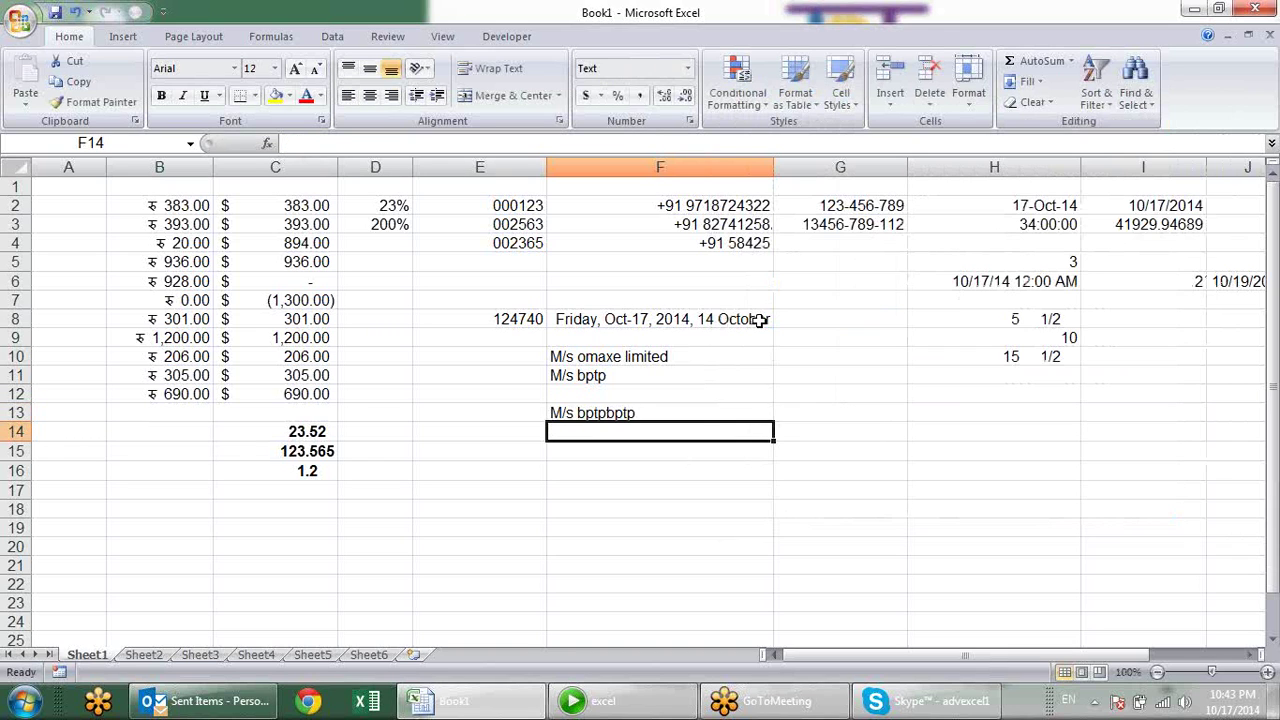
pyautogui.click(702, 413)
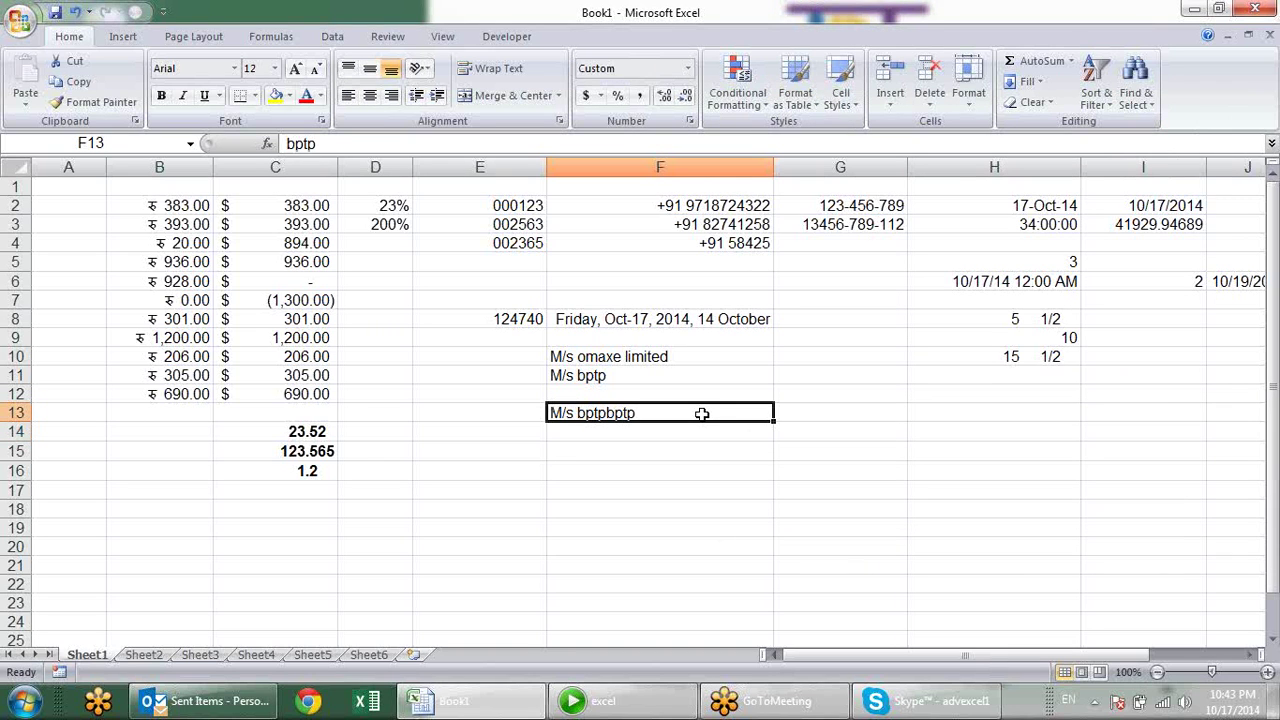
pyautogui.hotkey('ctrl', '1')
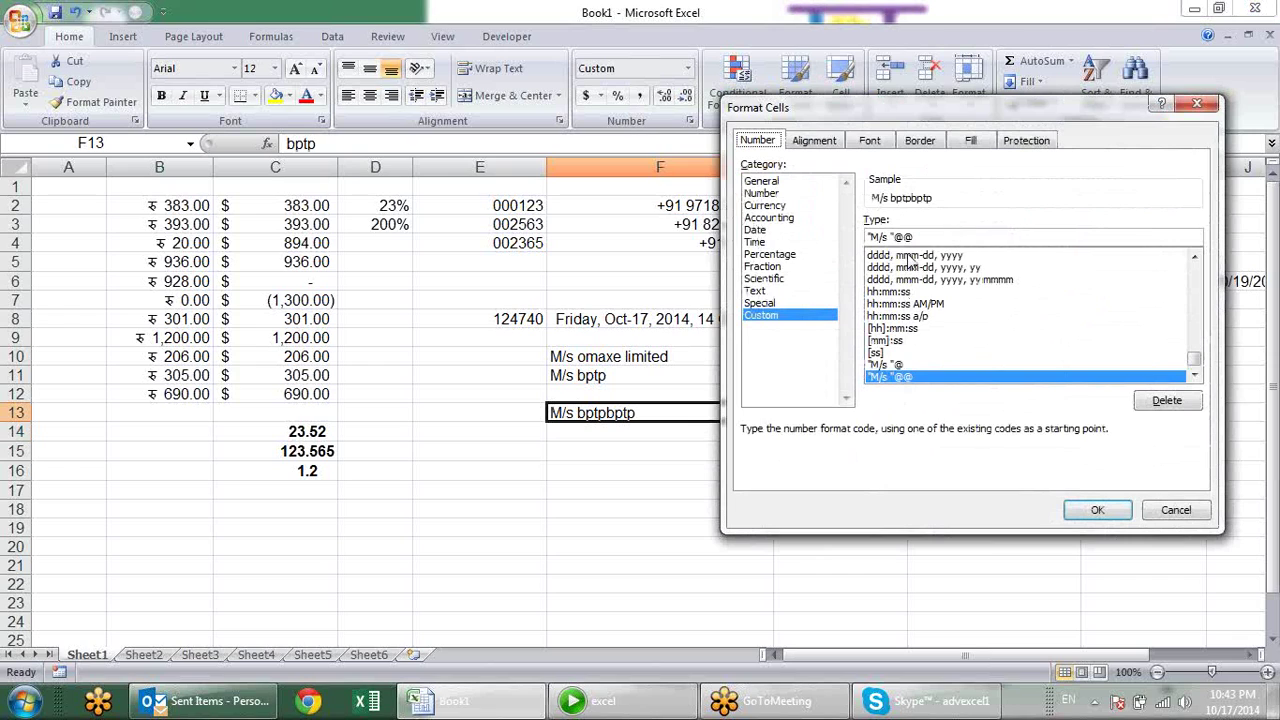
# Change F13's custom code to @*"s" so bptp is padded with a trailing s, fixing the rejected code.
pyautogui.click(936, 237)
pyautogui.press('BackSpace')
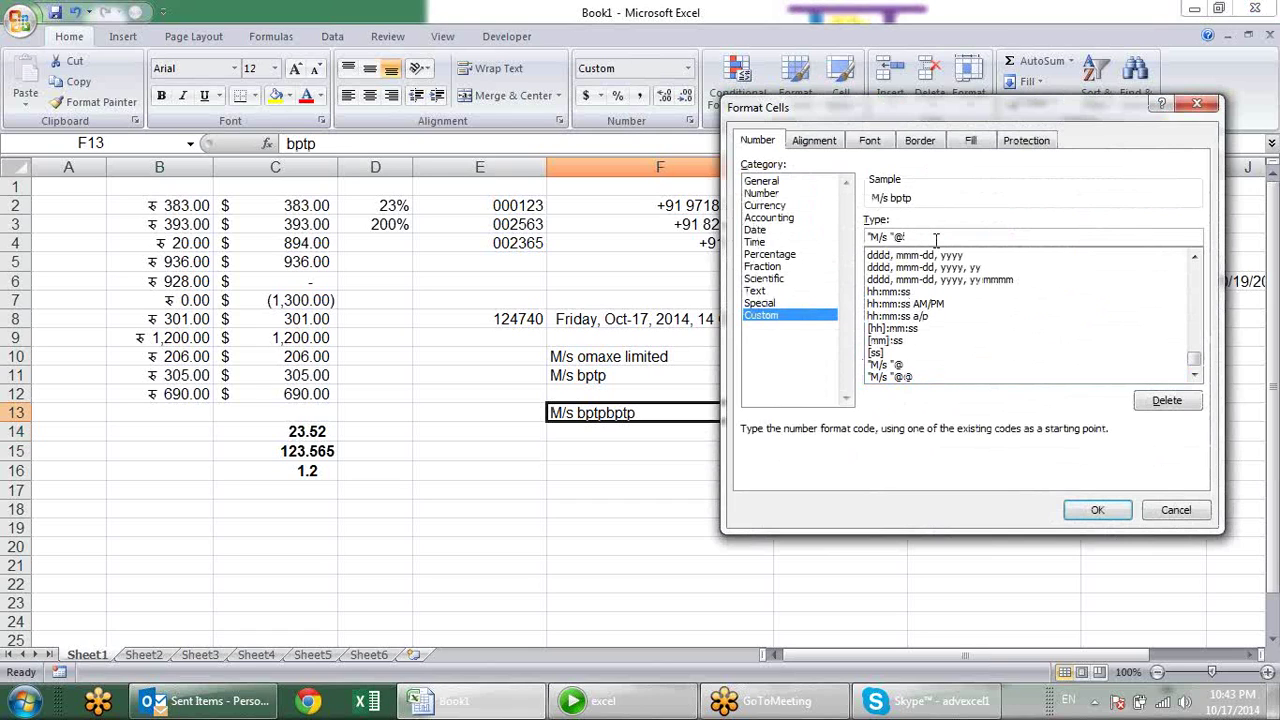
pyautogui.press('BackSpace')
pyautogui.press('BackSpace')
pyautogui.press('BackSpace')
pyautogui.press('BackSpace')
pyautogui.press('BackSpace')
pyautogui.press('BackSpace')
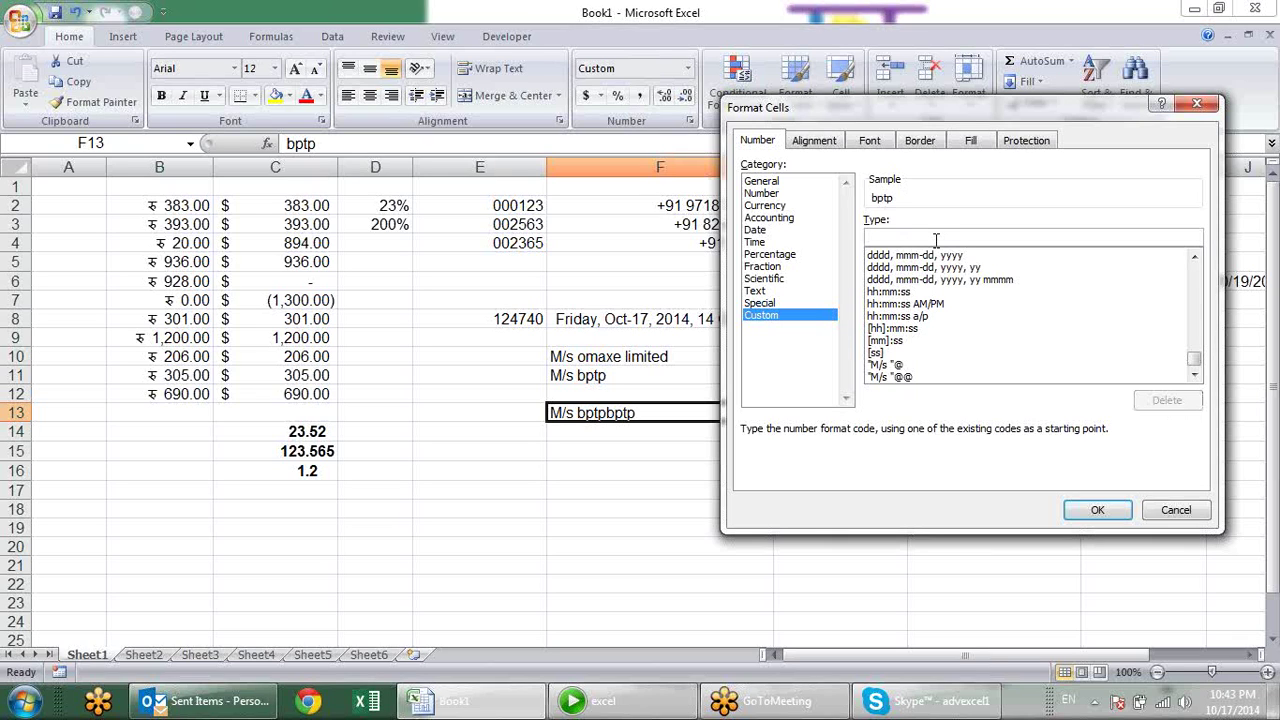
pyautogui.write('@')
pyautogui.write('*')
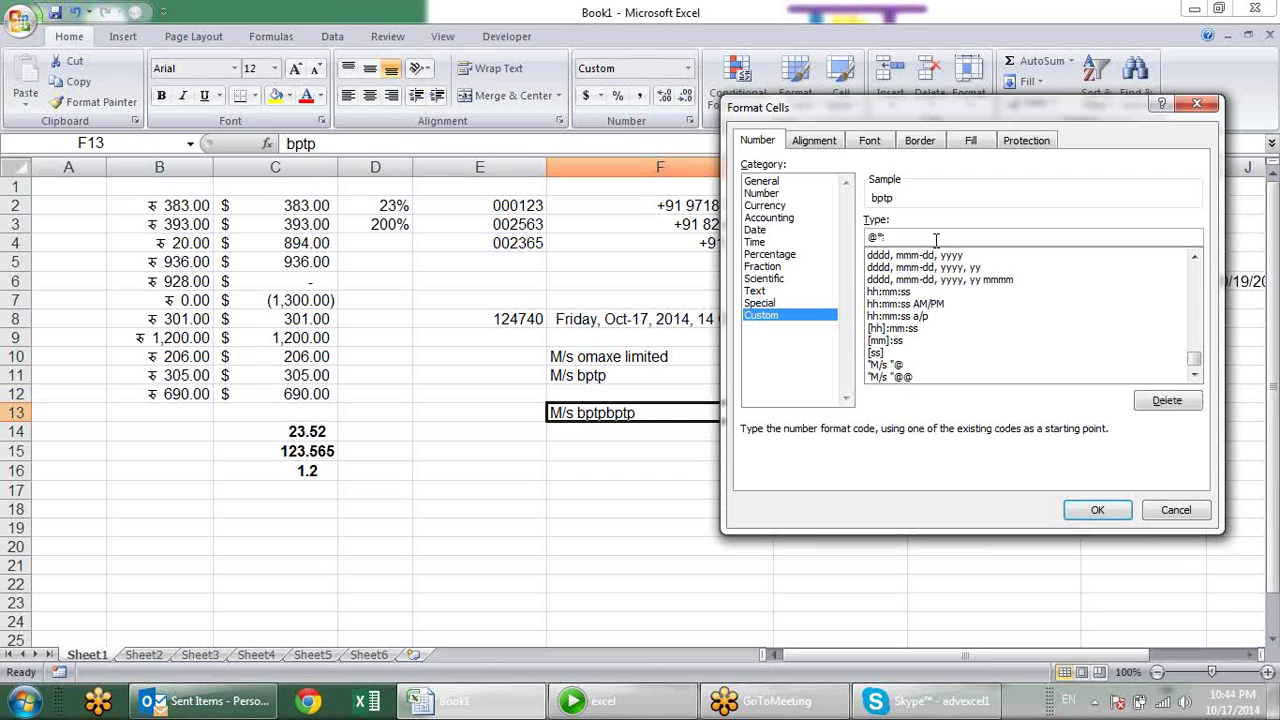
pyautogui.write('"s')
pyautogui.click(1097, 510)
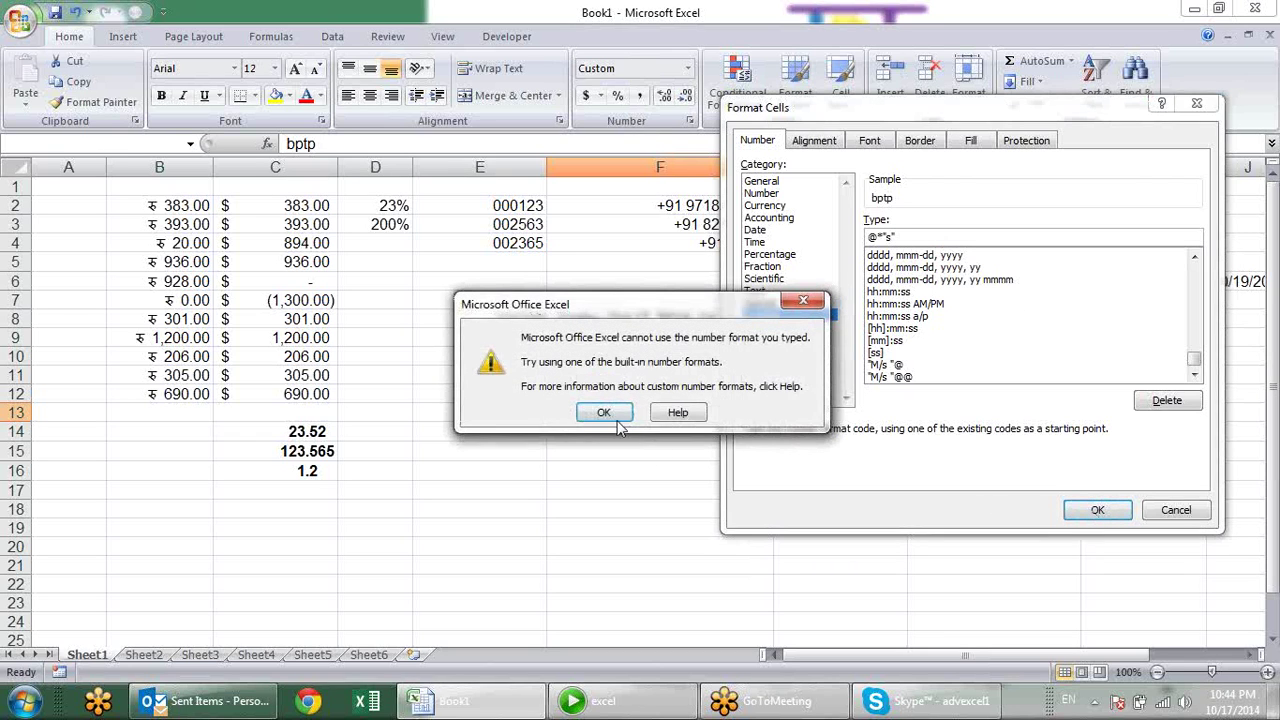
pyautogui.click(603, 412)
pyautogui.click(918, 236)
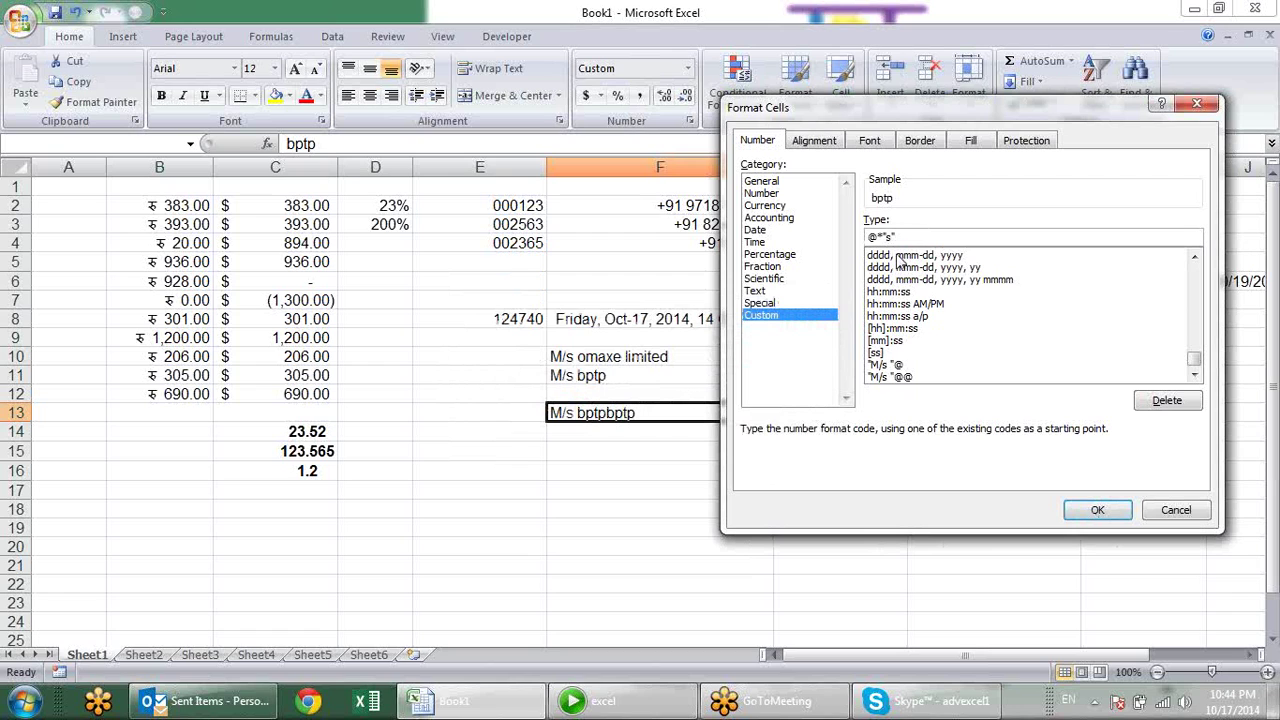
pyautogui.write('.')
pyautogui.click(1098, 511)
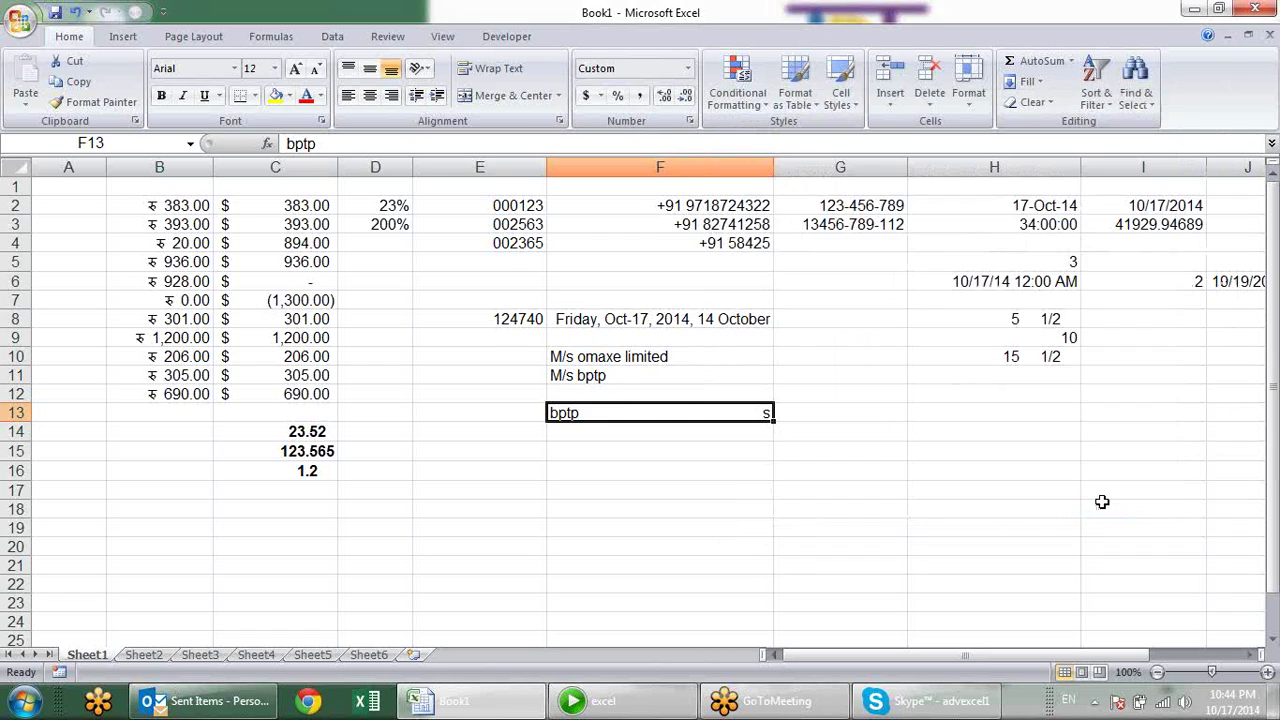
pyautogui.click(802, 449)
# Revise F13's format to "@ *s", adding a space after the fill marker.
pyautogui.click(712, 410)
pyautogui.hotkey('ctrl', '1')
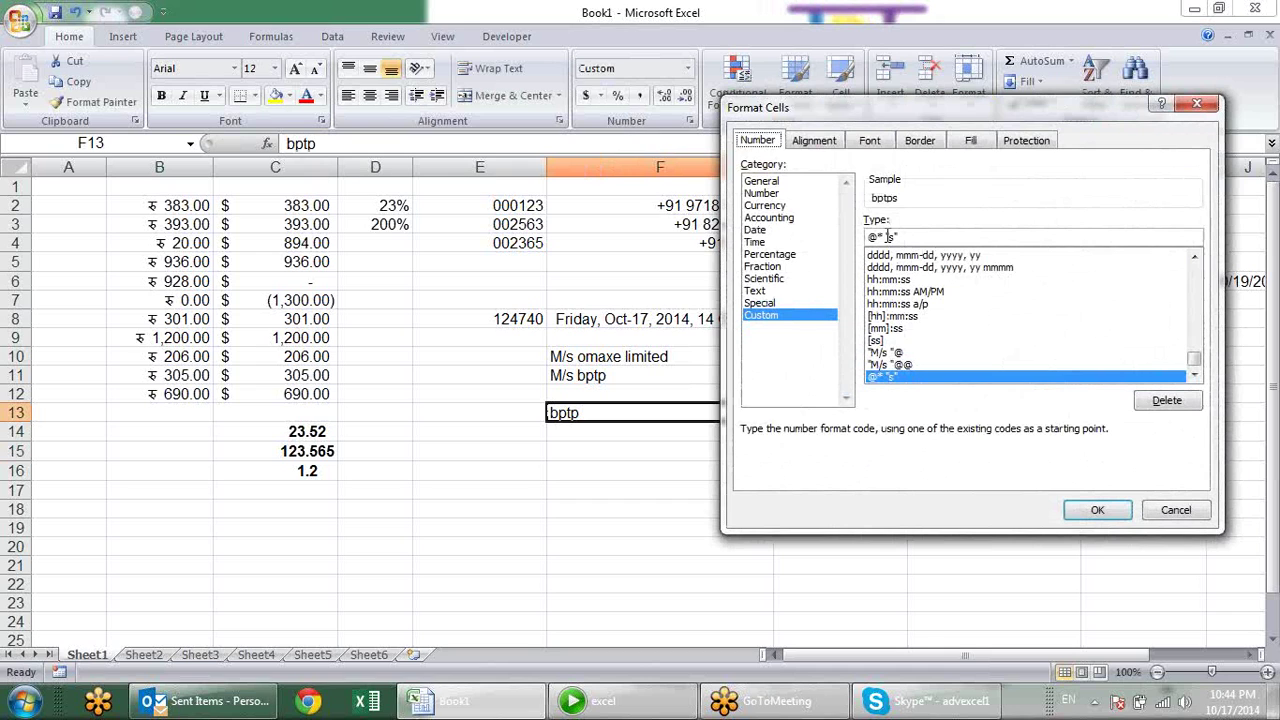
pyautogui.click(879, 236)
pyautogui.click(1100, 512)
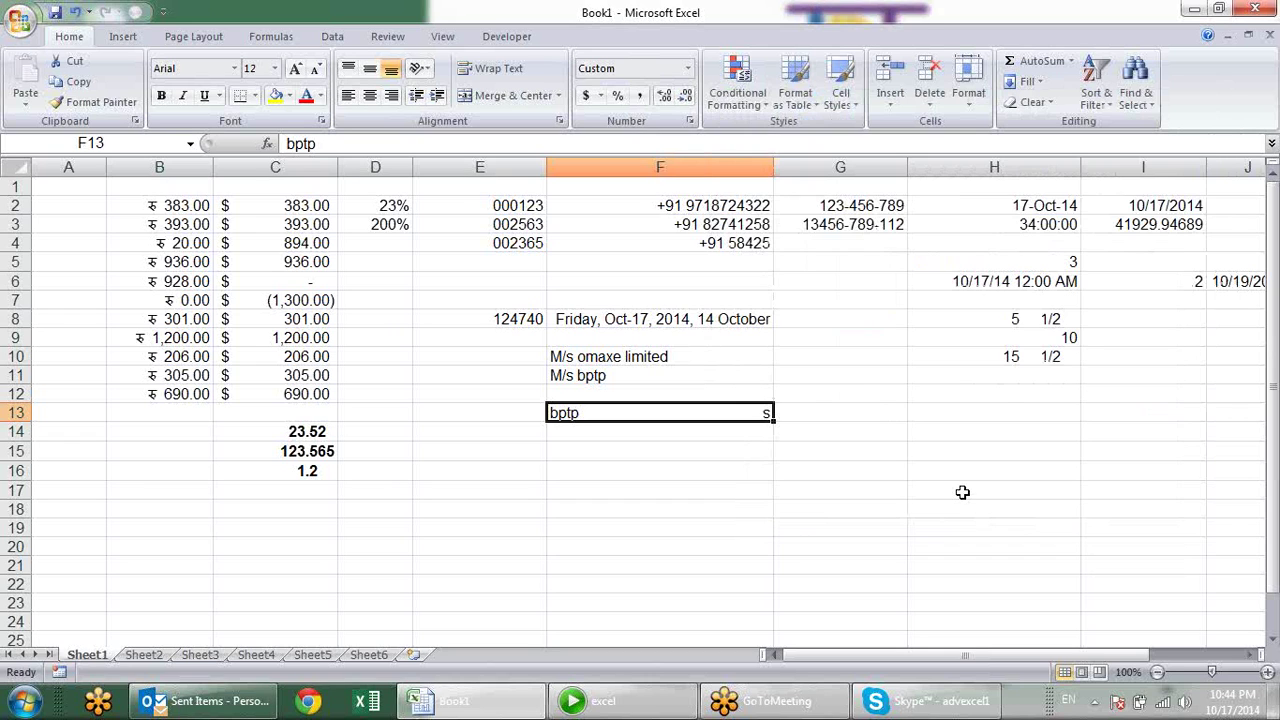
pyautogui.hotkey('ctrl', '1')
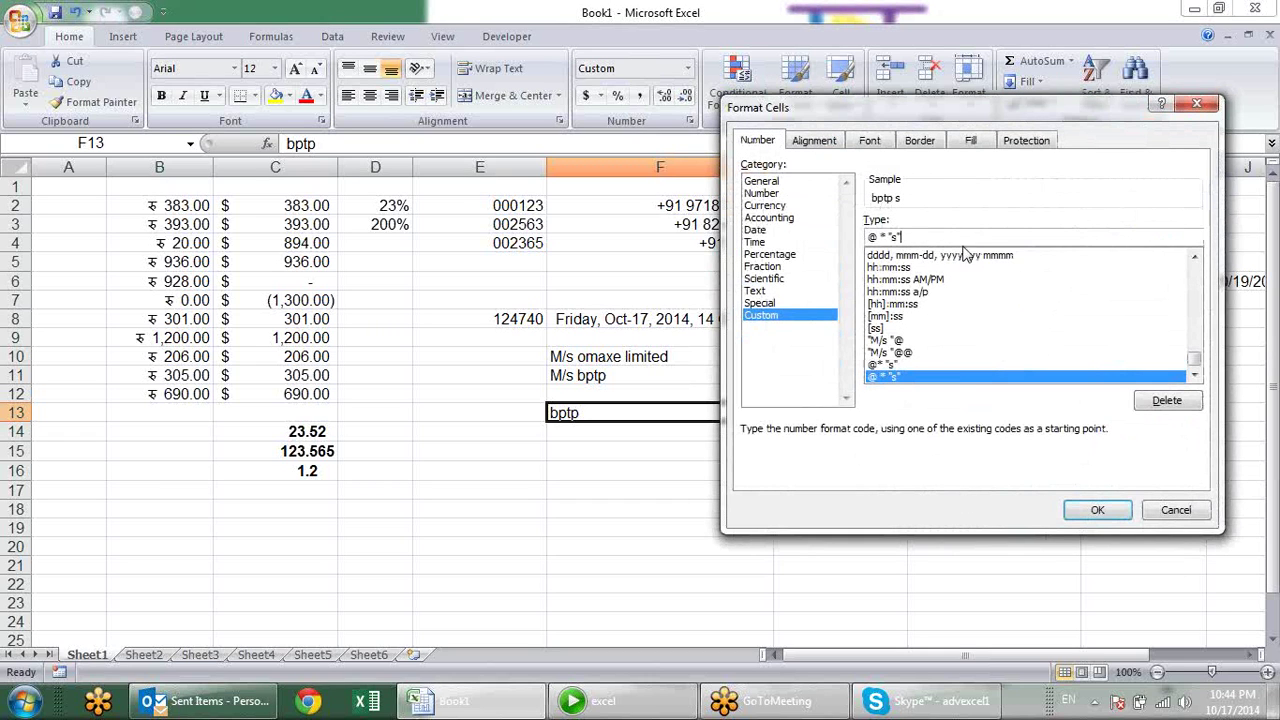
pyautogui.press('BackSpace')
pyautogui.press('BackSpace')
pyautogui.press('BackSpace')
pyautogui.write('"s')
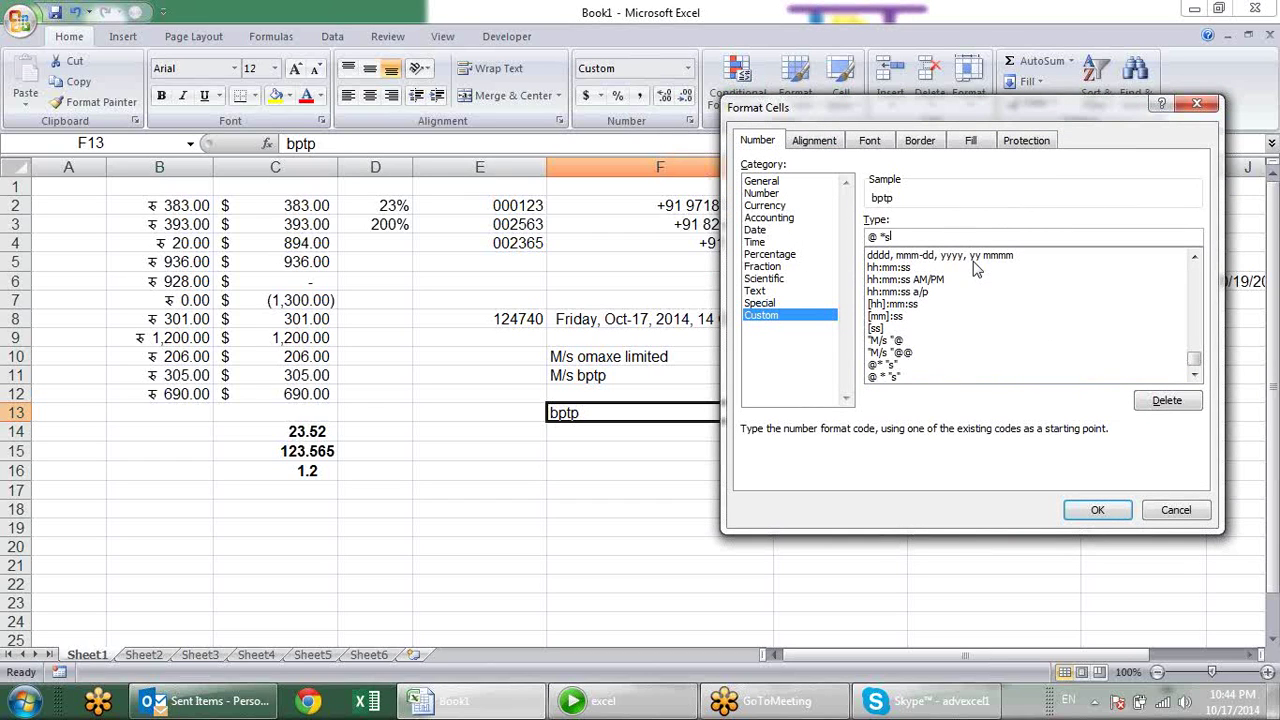
# Apply the s fill, then change F13's code to @ ** so its text is padded with asterisks.
pyautogui.click(1097, 510)
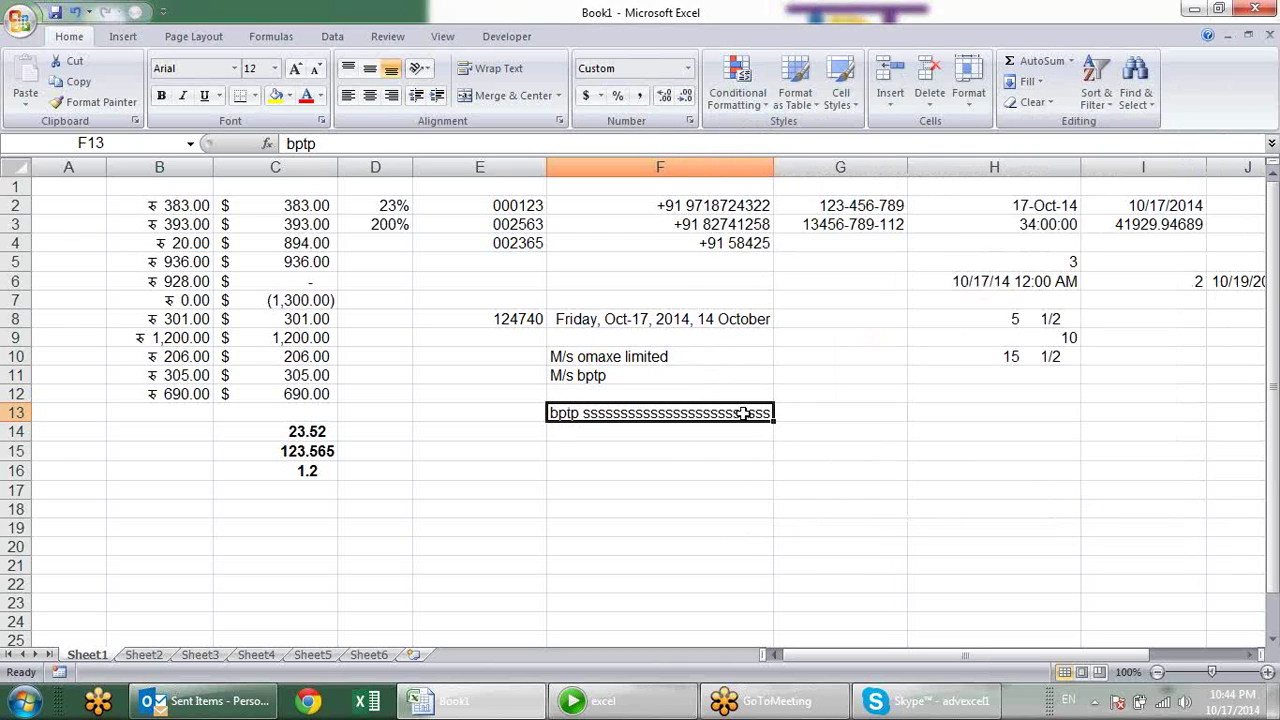
pyautogui.hotkey('ctrl', '1')
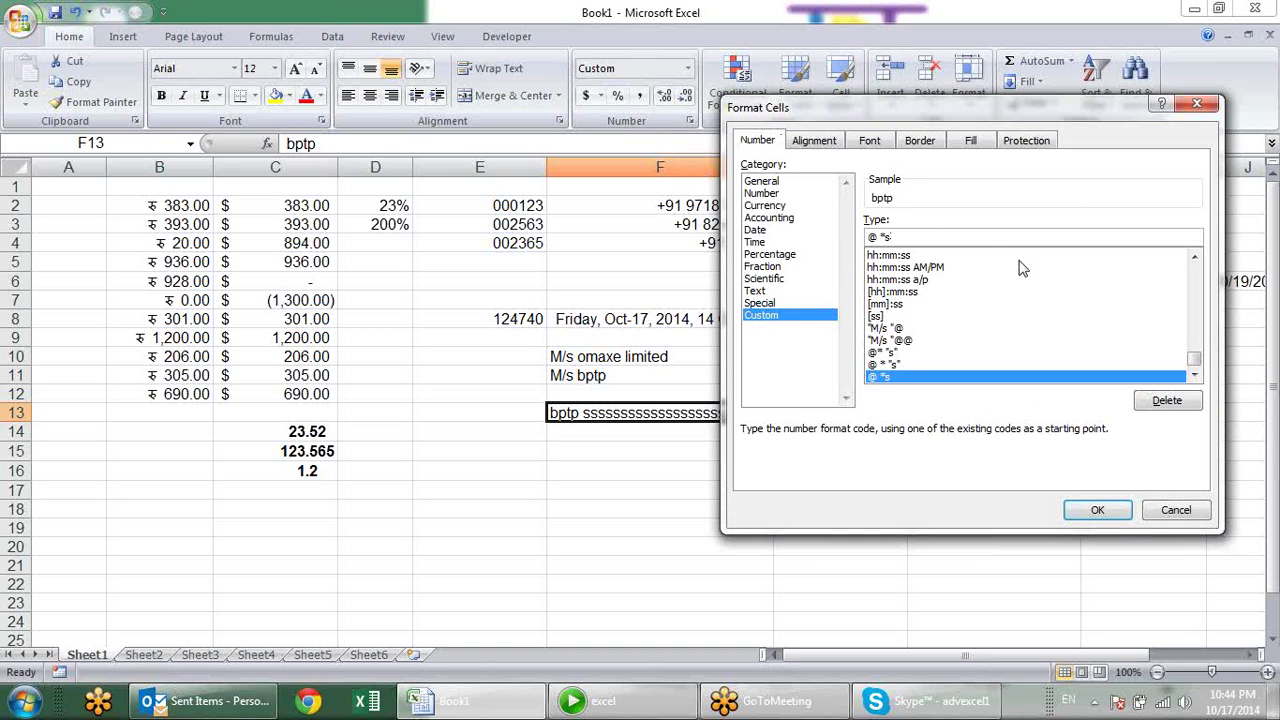
pyautogui.press('BackSpace')
pyautogui.write('8')
pyautogui.press('BackSpace')
pyautogui.write('*')
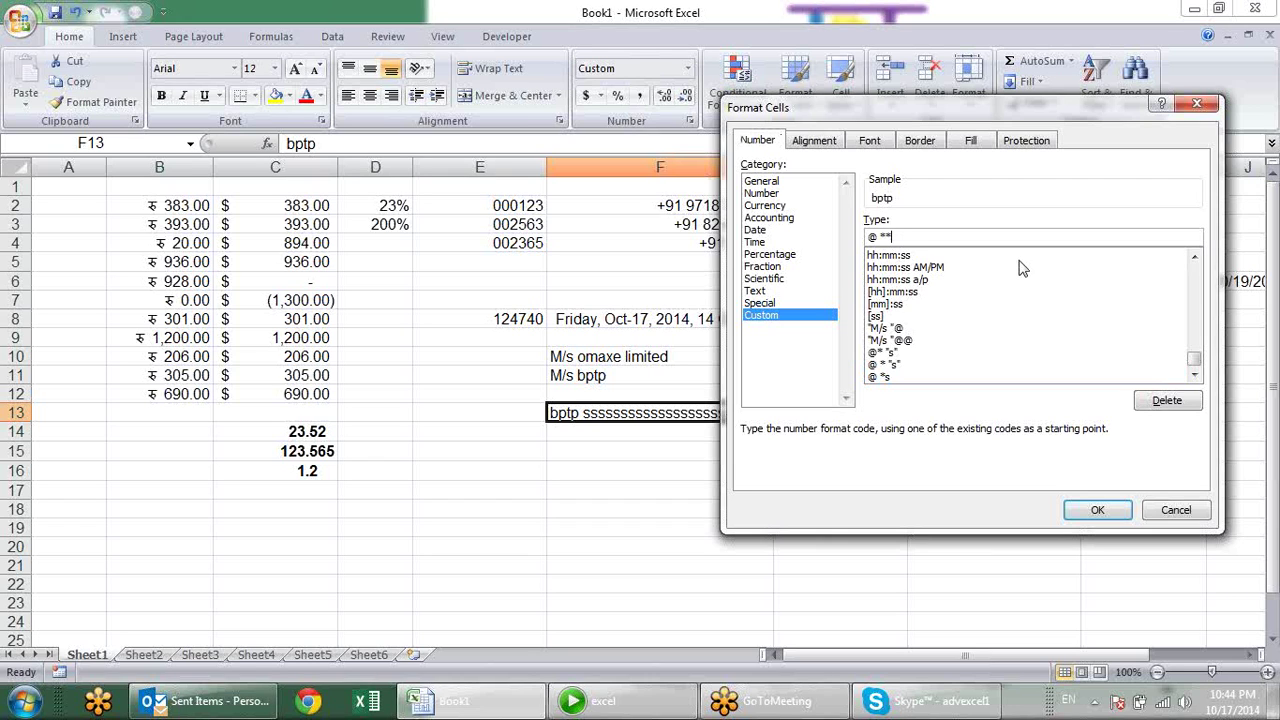
pyautogui.click(1097, 510)
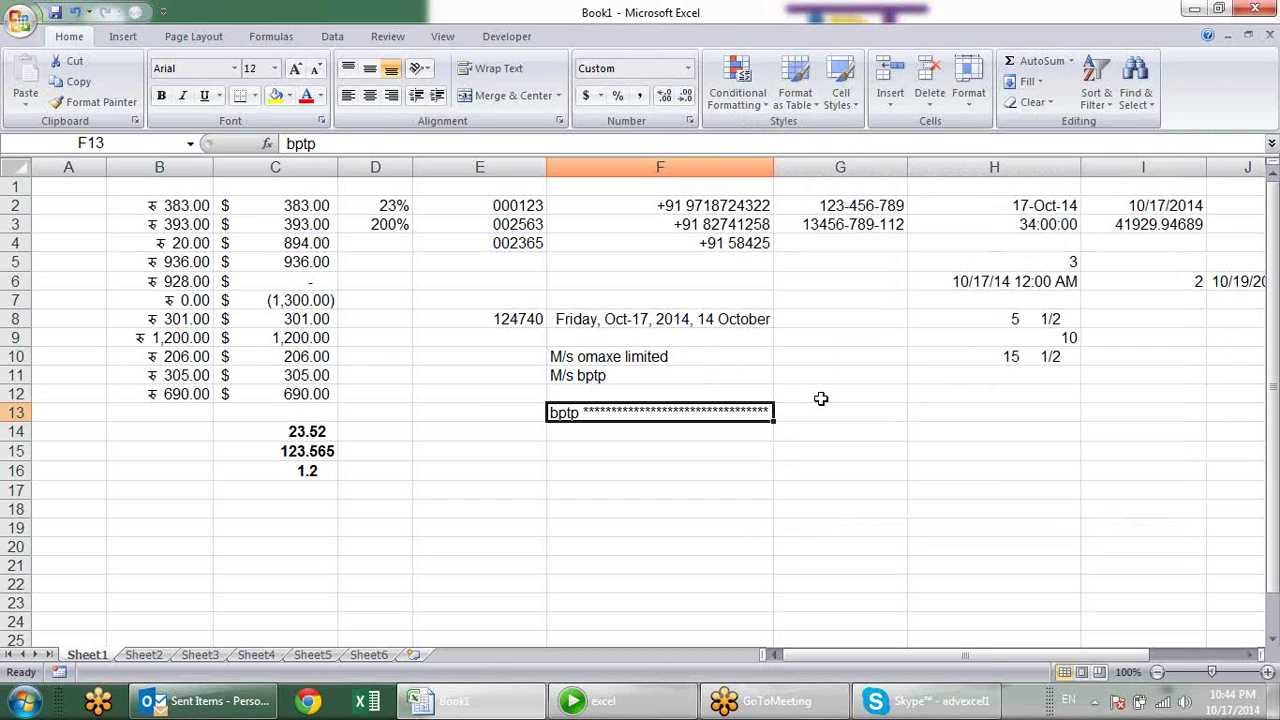
# Replace bptp in F13 with a person's first name and review its asterisk fill format.
pyautogui.click(726, 468)
pyautogui.click(716, 398)
pyautogui.click(719, 411)
pyautogui.write('sandeep')
pyautogui.press('Return')
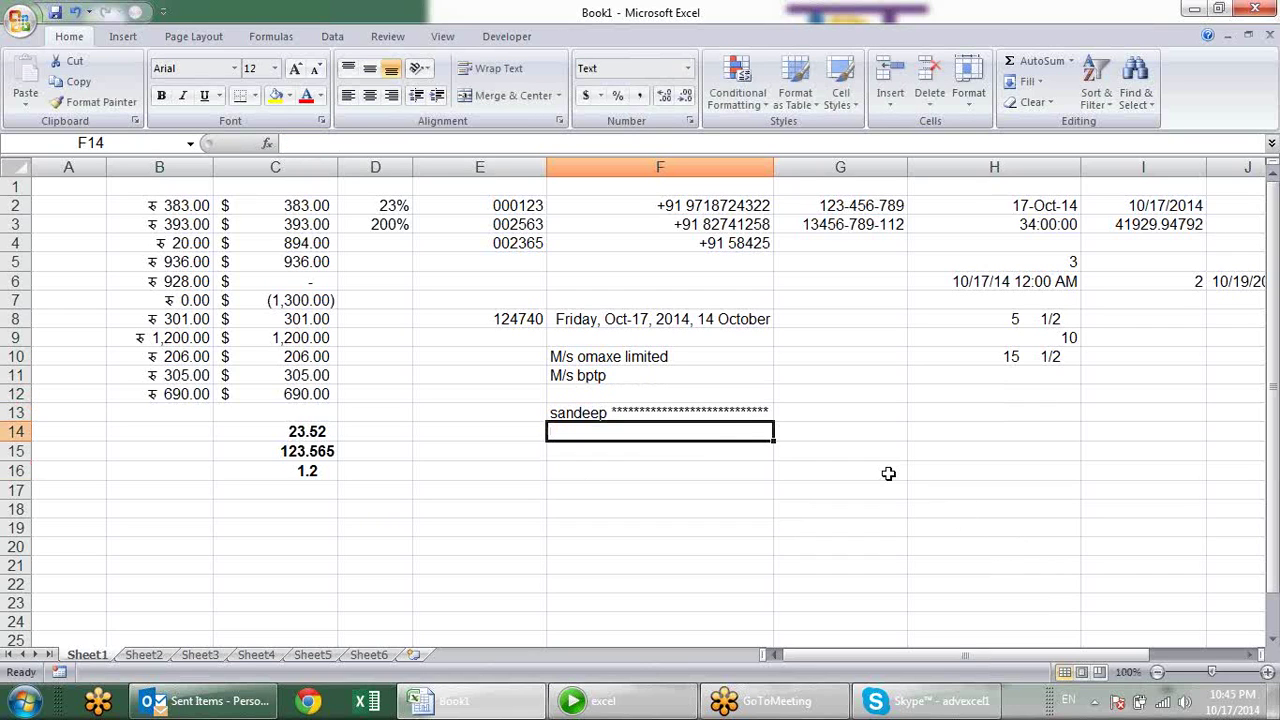
pyautogui.click(718, 413)
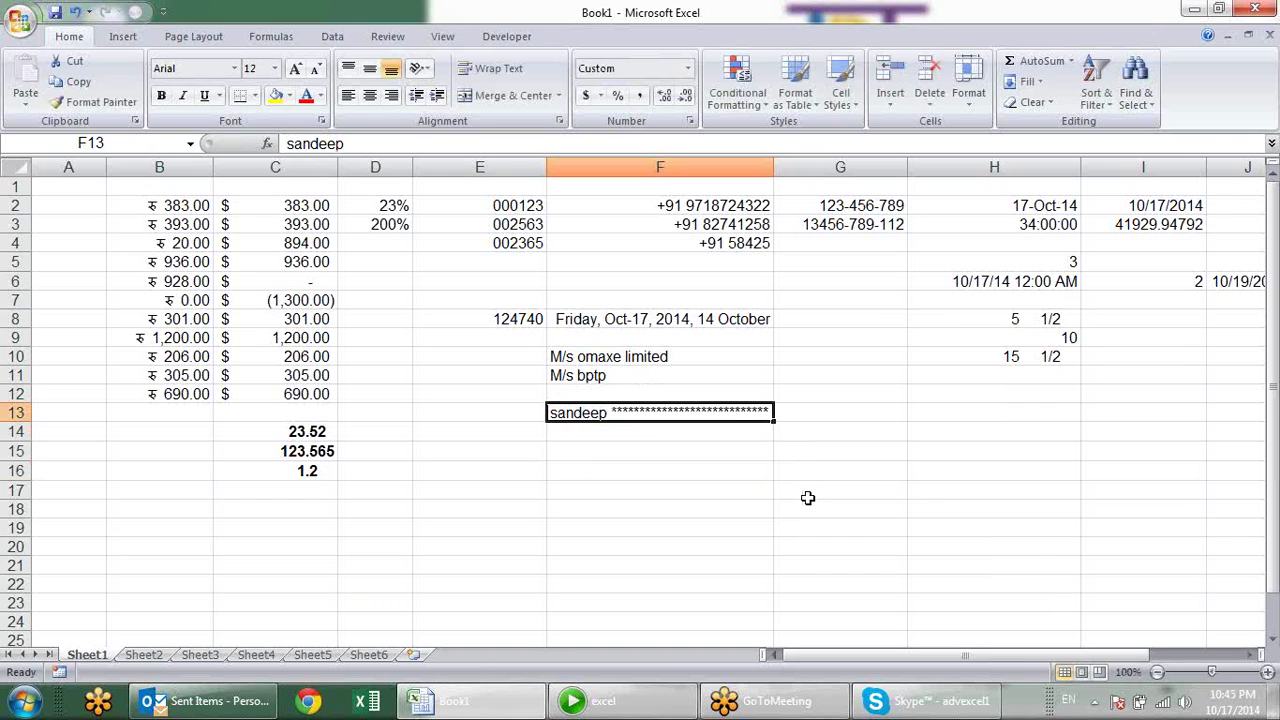
pyautogui.hotkey('ctrl', '1')
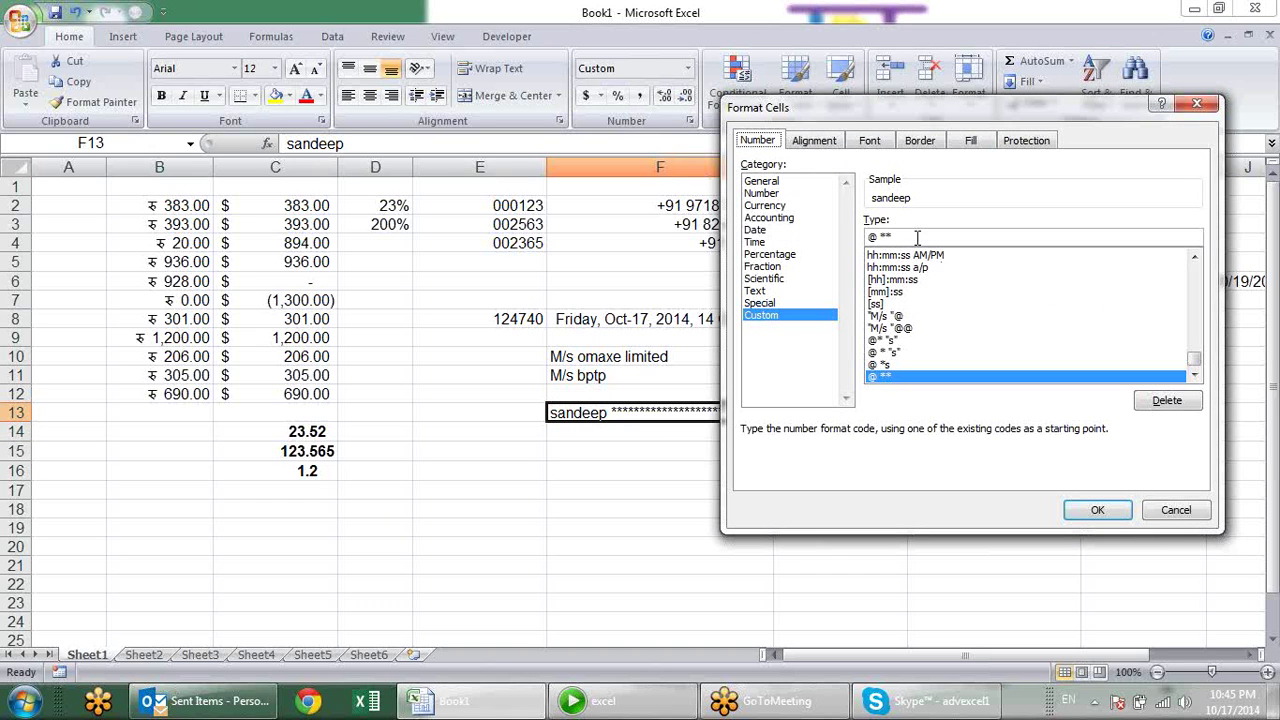
pyautogui.moveTo(917, 237); pyautogui.dragTo(868, 248)
pyautogui.press('Return')
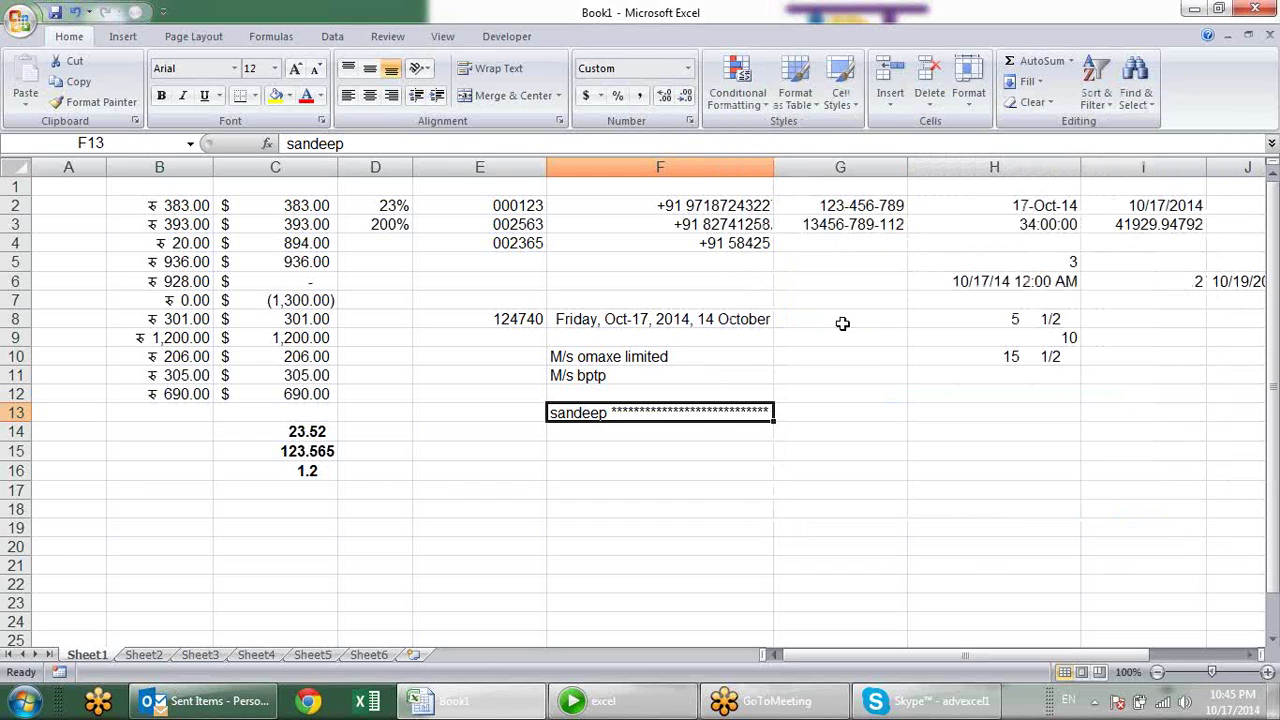
pyautogui.click(463, 451)
# Type 'Name___________' into E15 and adjust the width of column E.
pyautogui.write('Name___________')
pyautogui.press('Return')
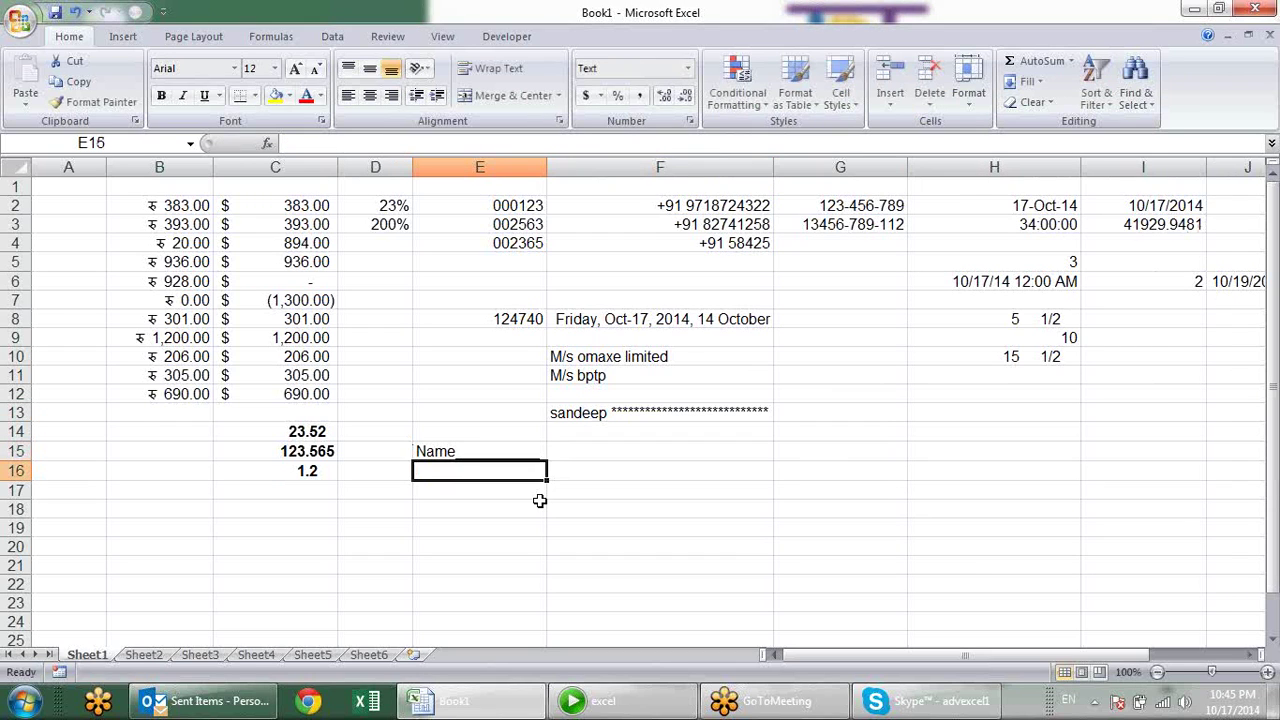
pyautogui.click(539, 503)
pyautogui.moveTo(546, 167)
pyautogui.mouseDown()
pyautogui.moveTo(564, 173)
pyautogui.moveTo(543, 175)
pyautogui.mouseUp()
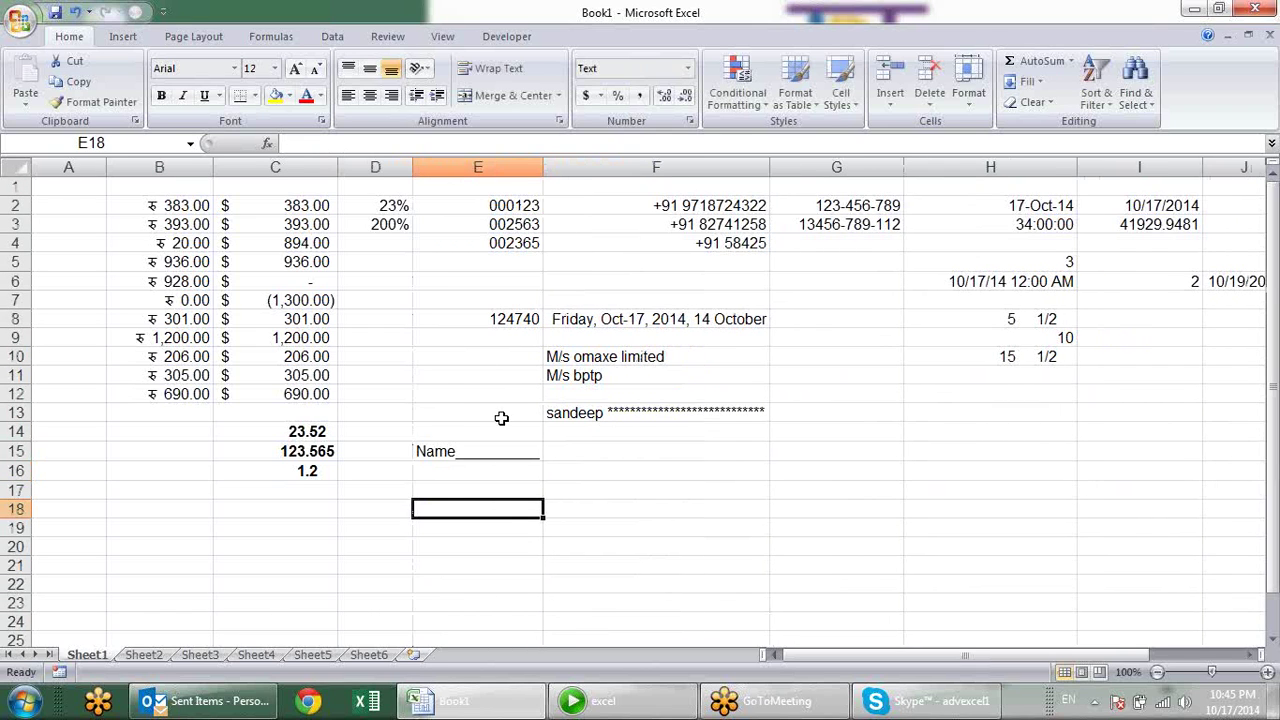
pyautogui.click(540, 444)
pyautogui.moveTo(543, 167); pyautogui.dragTo(565, 167)
pyautogui.click(538, 484)
# Edit E15 so it holds just the label 'Name' without typed underscores.
pyautogui.click(517, 451)
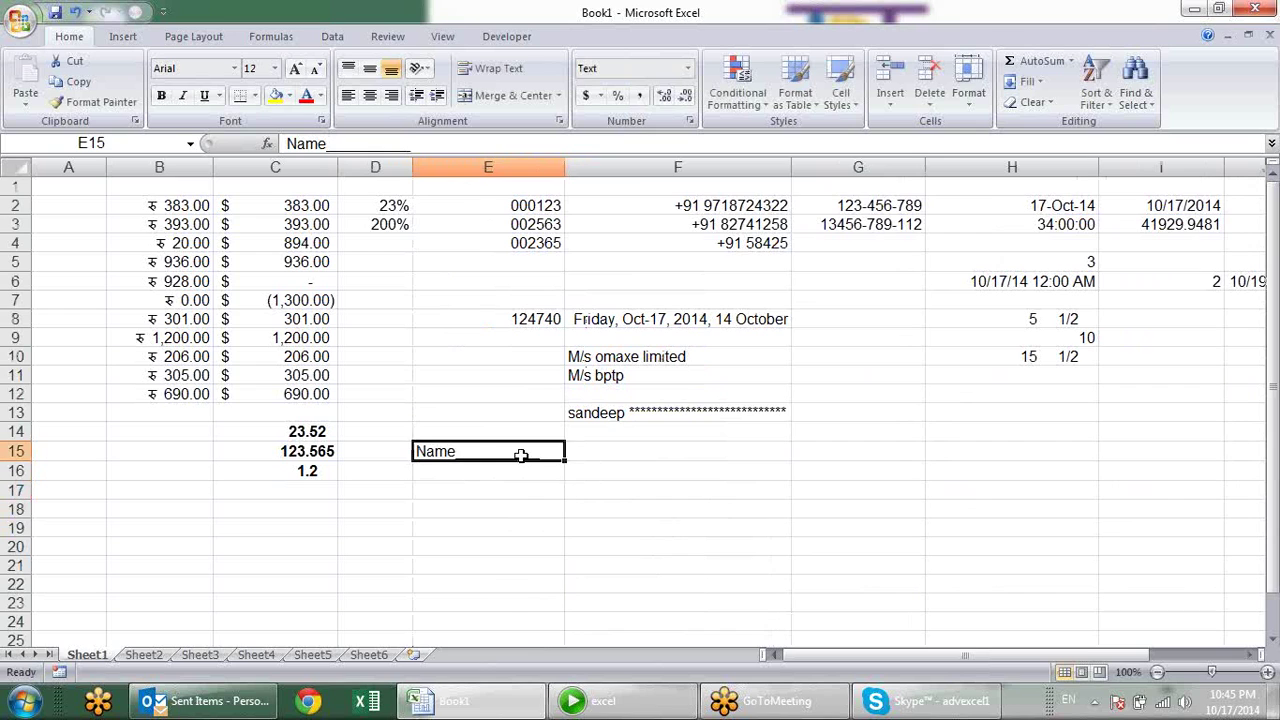
pyautogui.press('F2')
pyautogui.press('BackSpace')
pyautogui.press('BackSpace')
pyautogui.press('BackSpace')
pyautogui.press('BackSpace')
pyautogui.press('BackSpace')
pyautogui.press('BackSpace')
pyautogui.press('BackSpace')
pyautogui.press('BackSpace')
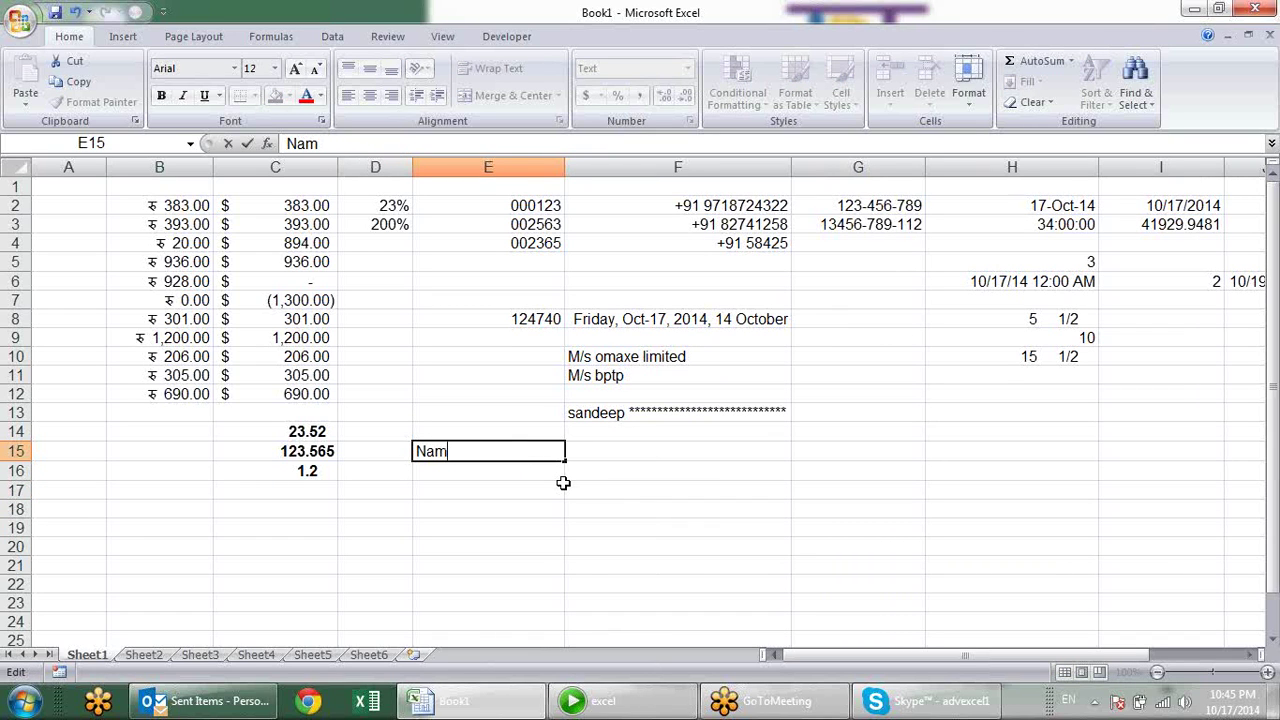
pyautogui.write('e')
pyautogui.press('Return')
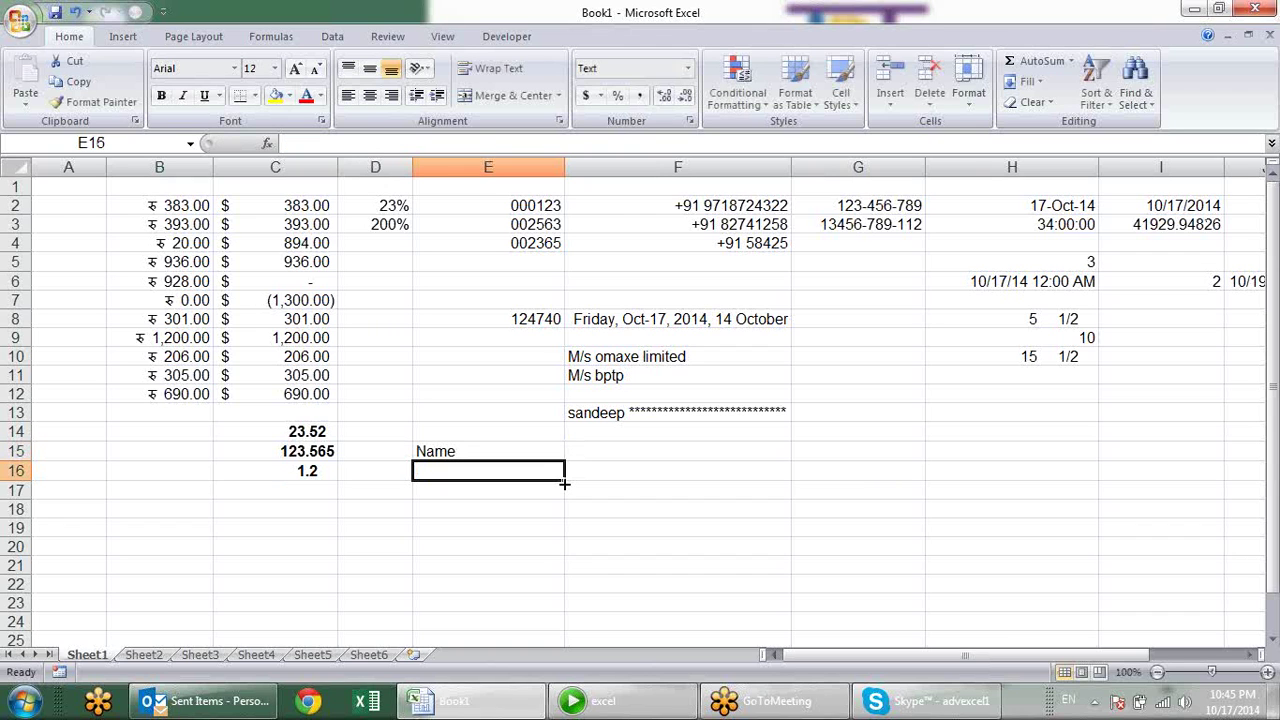
# Give E15 the custom format @*_ so an underline fills the rest of the cell.
pyautogui.press('Up')
pyautogui.hotkey('ctrl', '1')
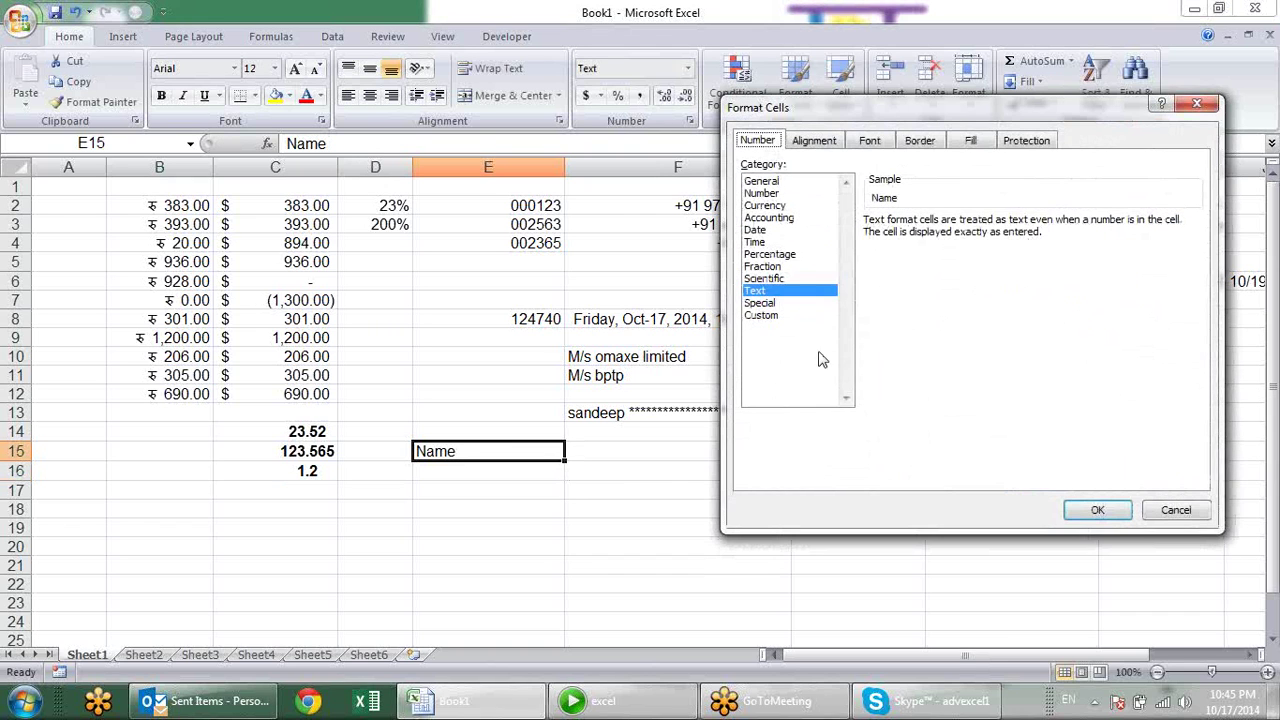
pyautogui.click(795, 317)
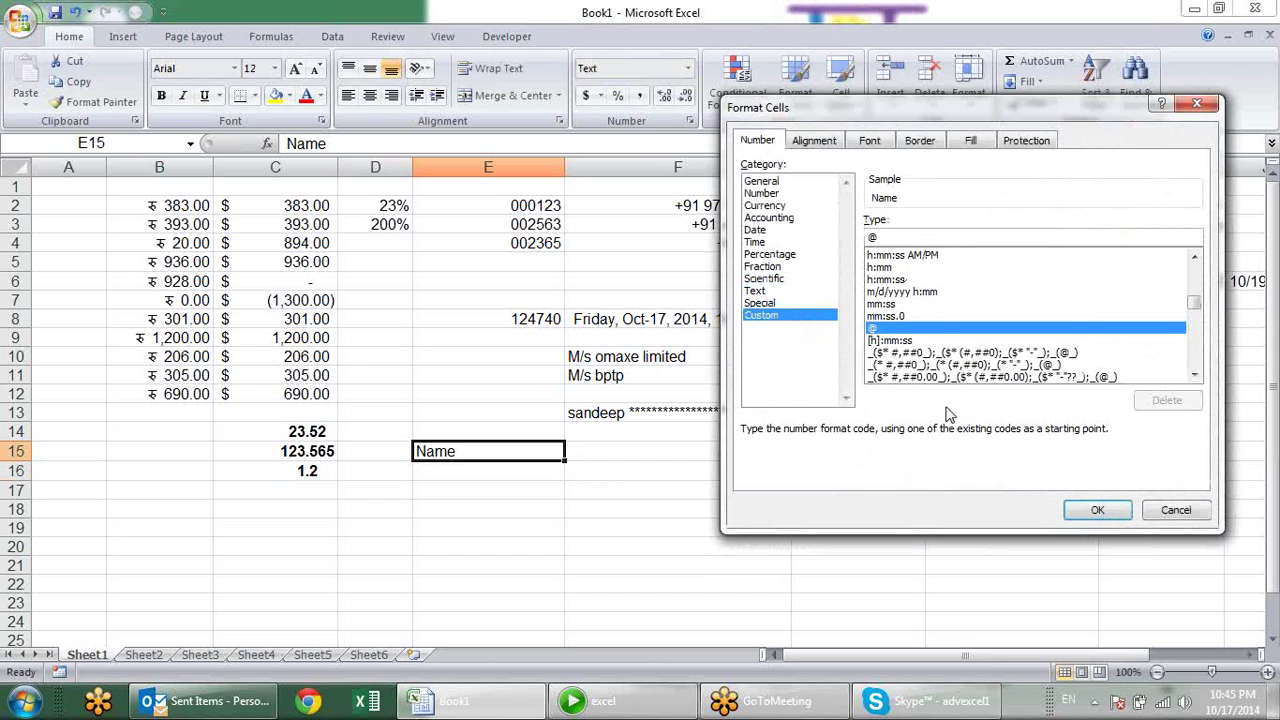
pyautogui.write('8')
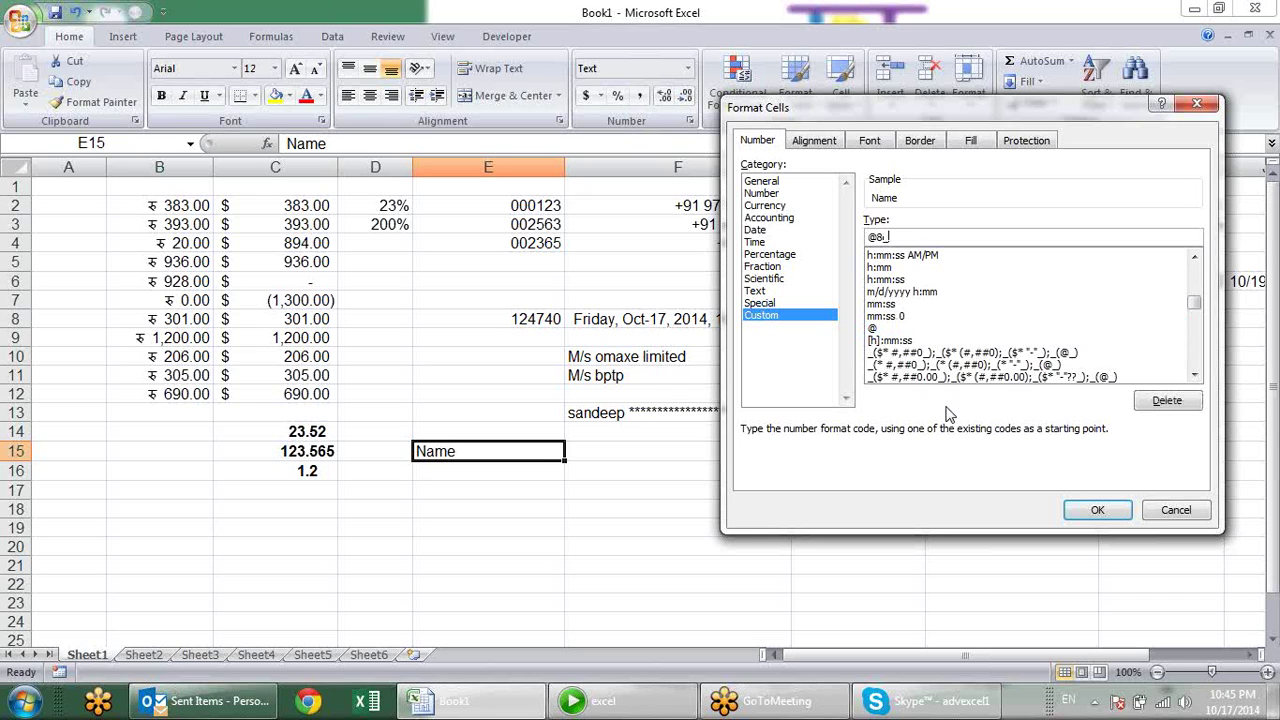
pyautogui.press('BackSpace')
pyautogui.press('BackSpace')
pyautogui.write('*')
pyautogui.click(1097, 510)
# Widen column E so the underline stretches across, then check C7's -1300 value and F17.
pyautogui.click(772, 488)
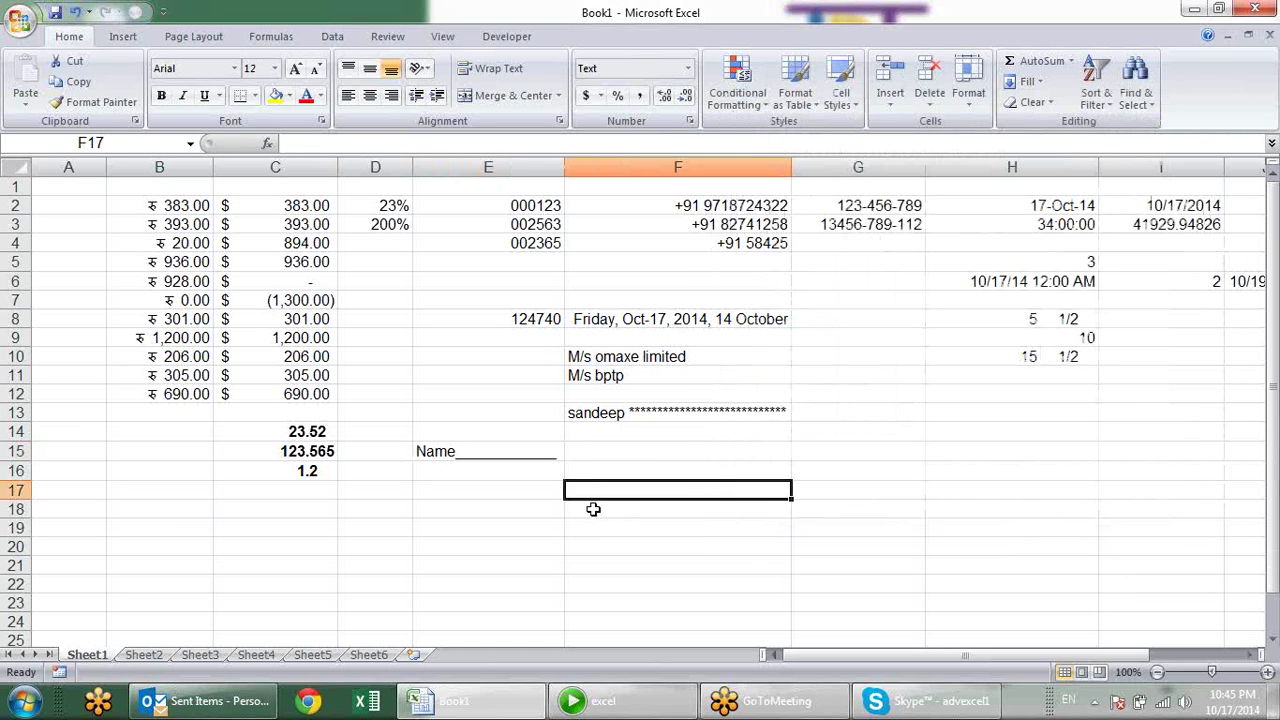
pyautogui.click(548, 470)
pyautogui.click(553, 511)
pyautogui.moveTo(564, 167)
pyautogui.mouseDown()
pyautogui.moveTo(808, 163)
pyautogui.moveTo(520, 169)
pyautogui.moveTo(588, 183)
pyautogui.mouseUp()
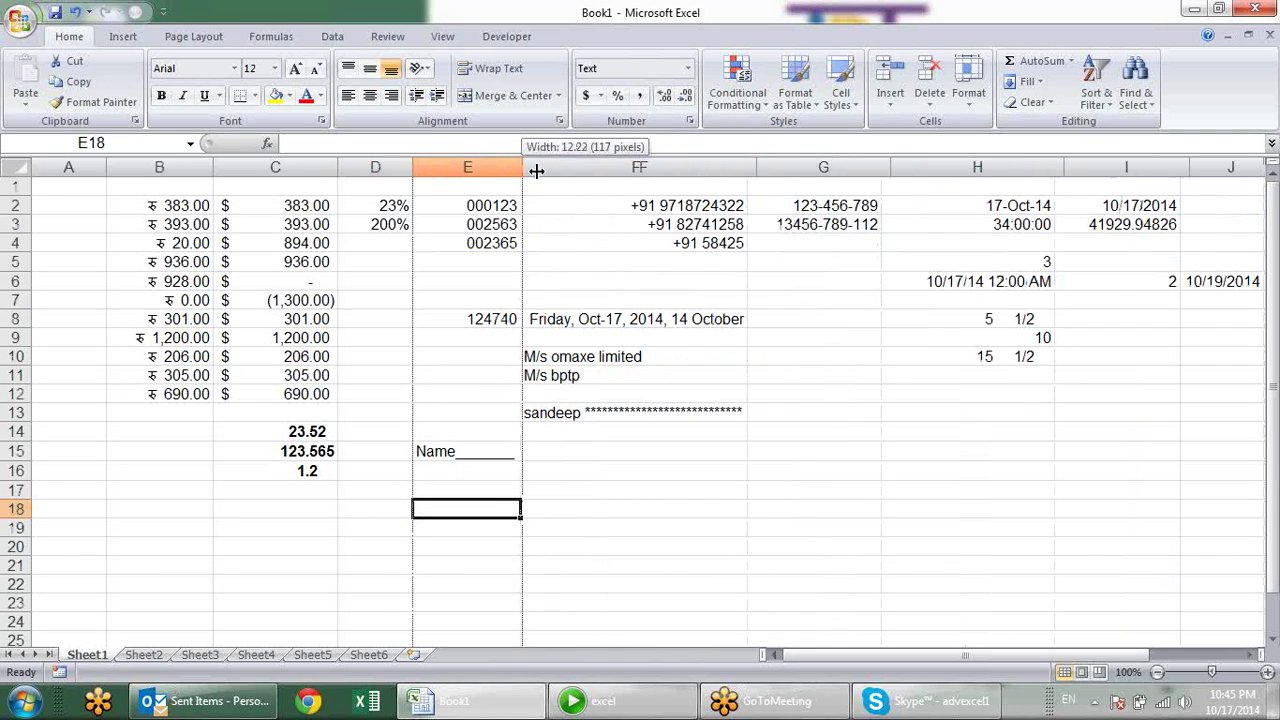
pyautogui.click(708, 490)
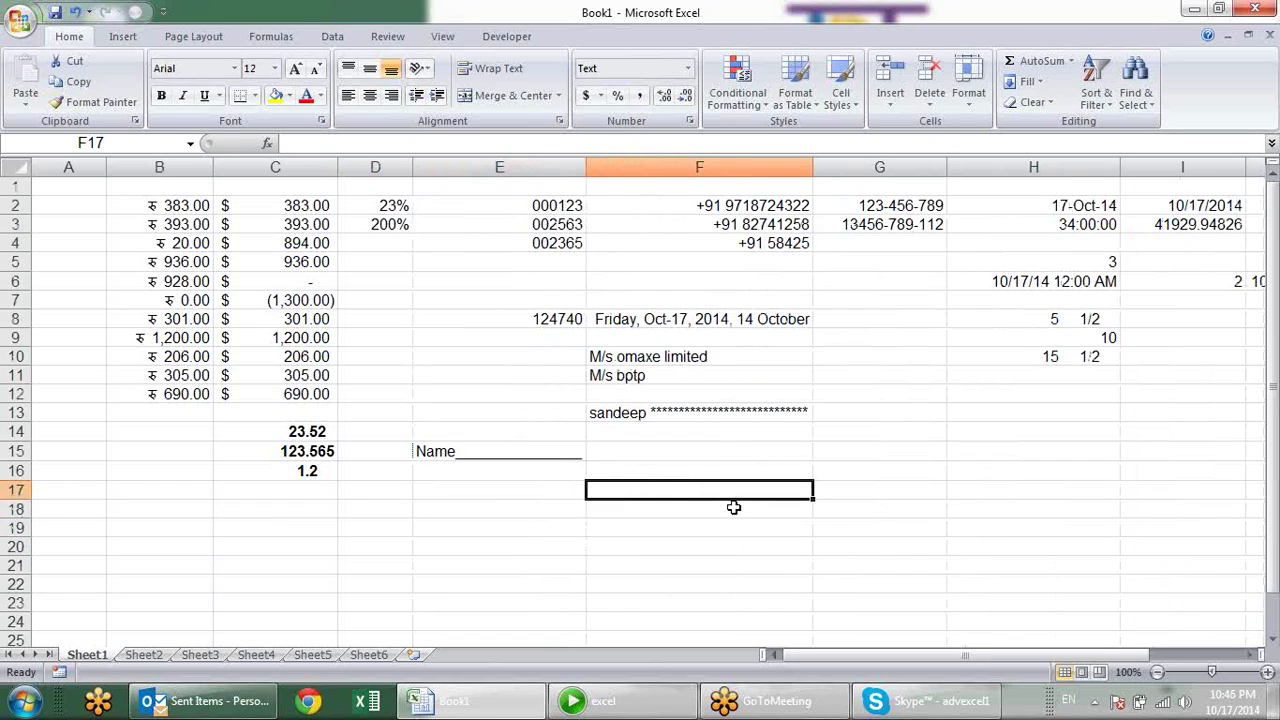
pyautogui.click(297, 302)
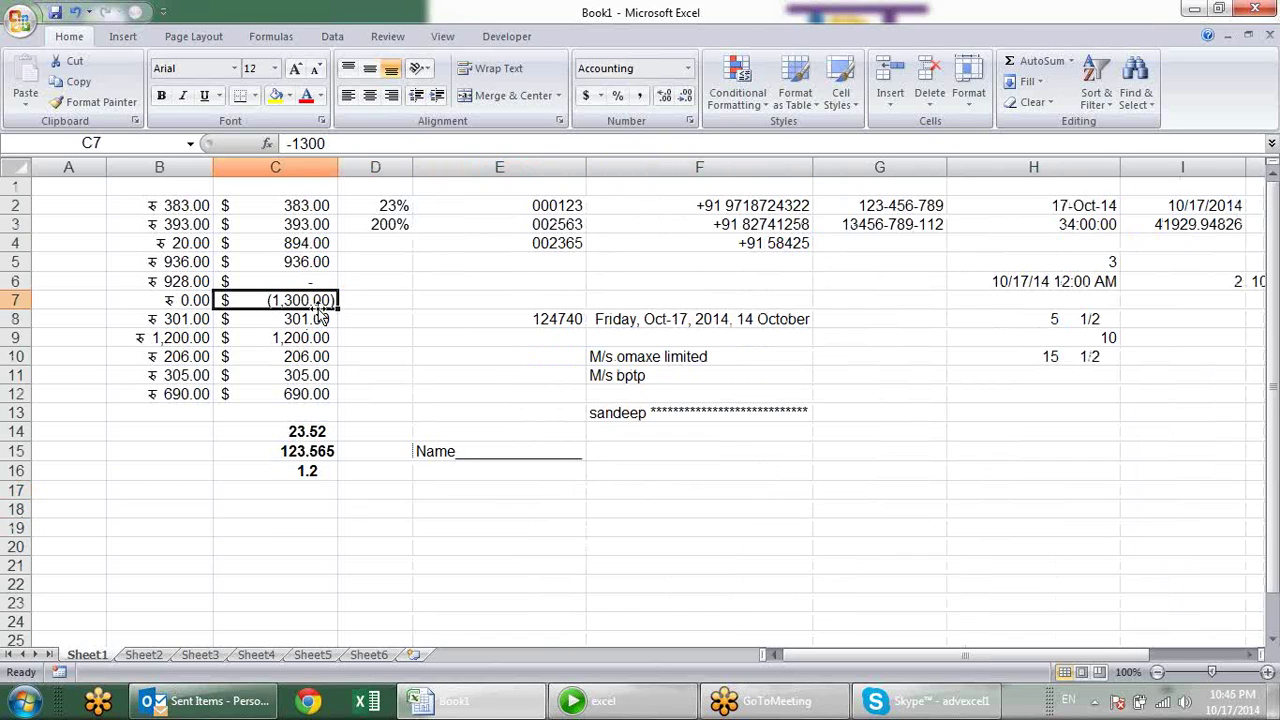
pyautogui.click(748, 548)
pyautogui.click(731, 486)
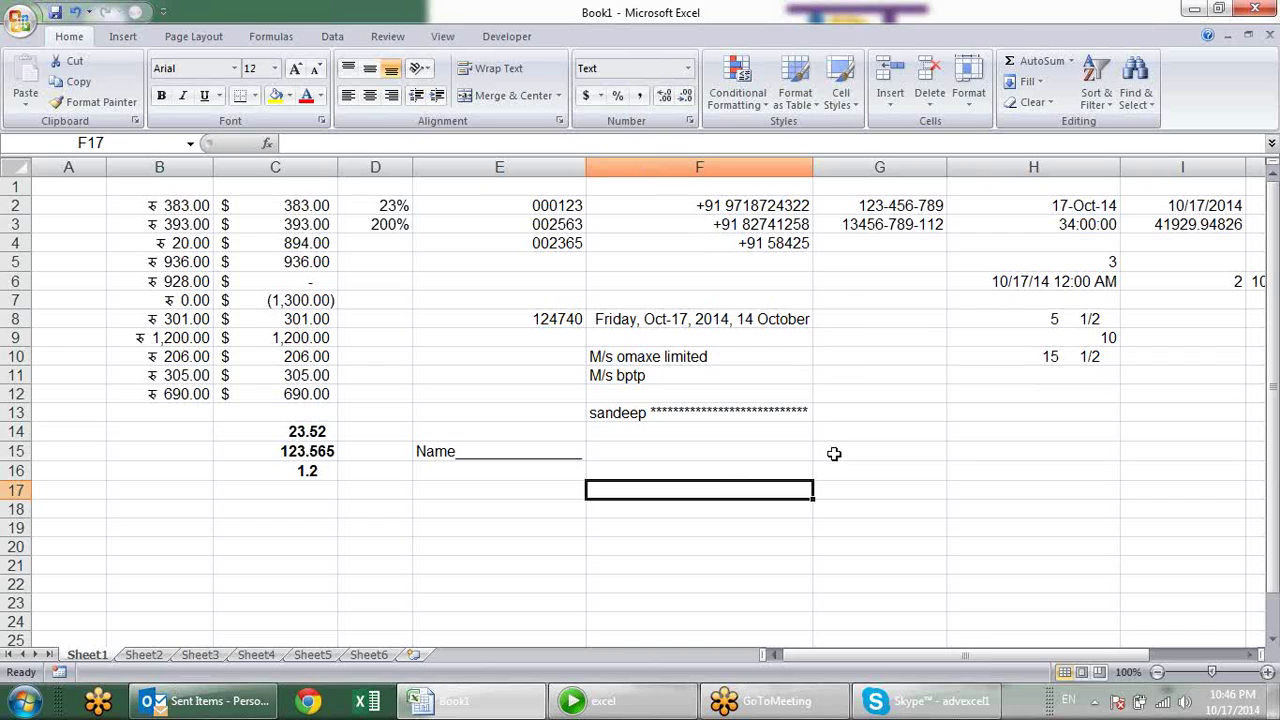
# Give F16 a [Red] custom colour format and enter sample text sdfdsf.
pyautogui.click(757, 468)
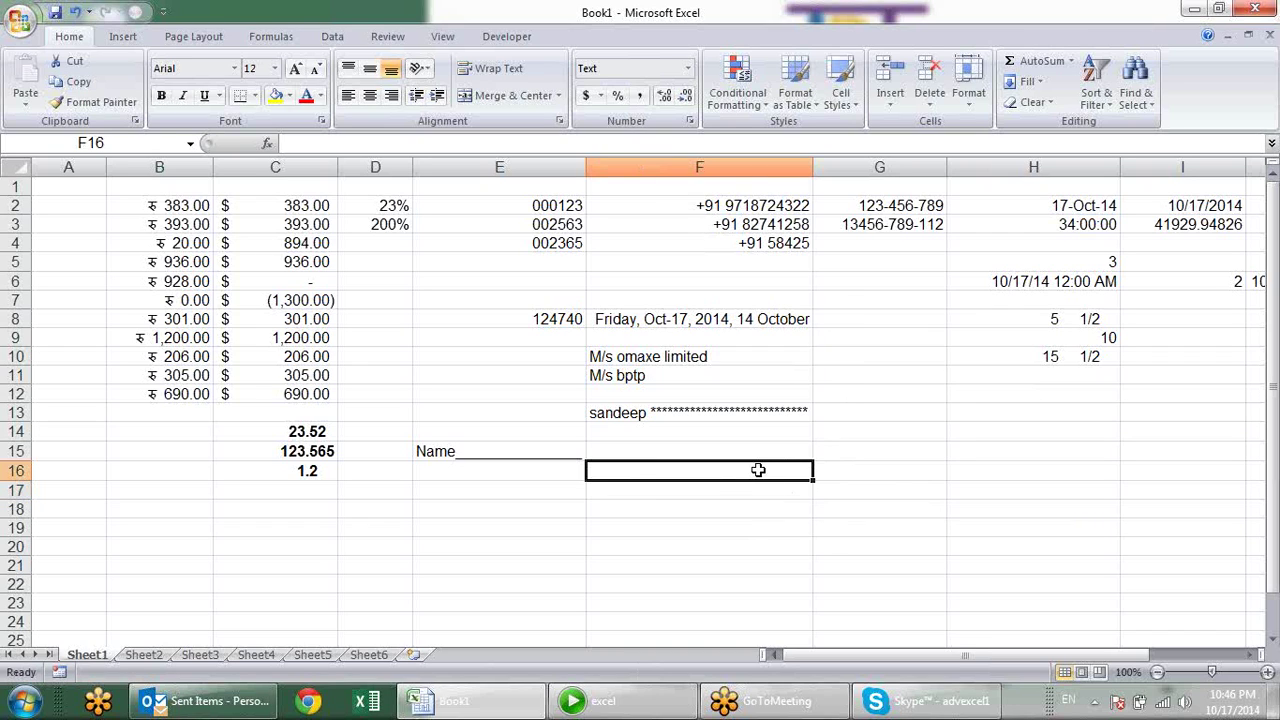
pyautogui.click(689, 121)
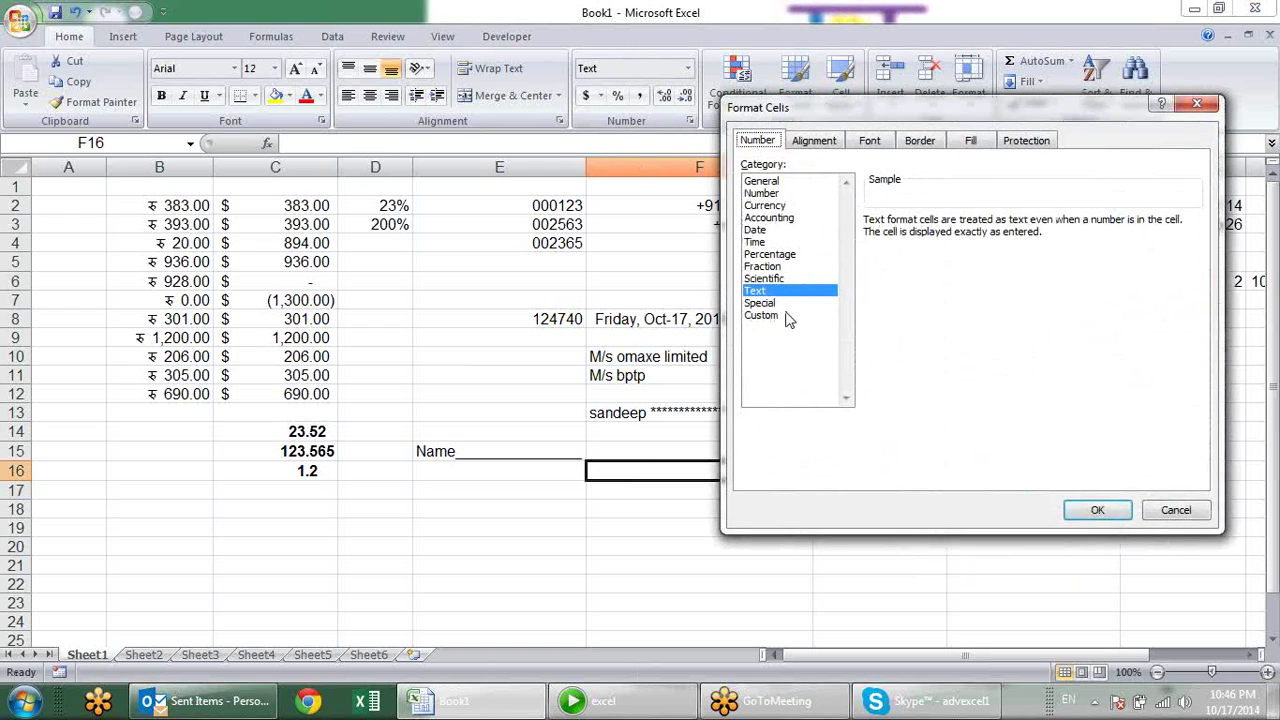
pyautogui.click(787, 316)
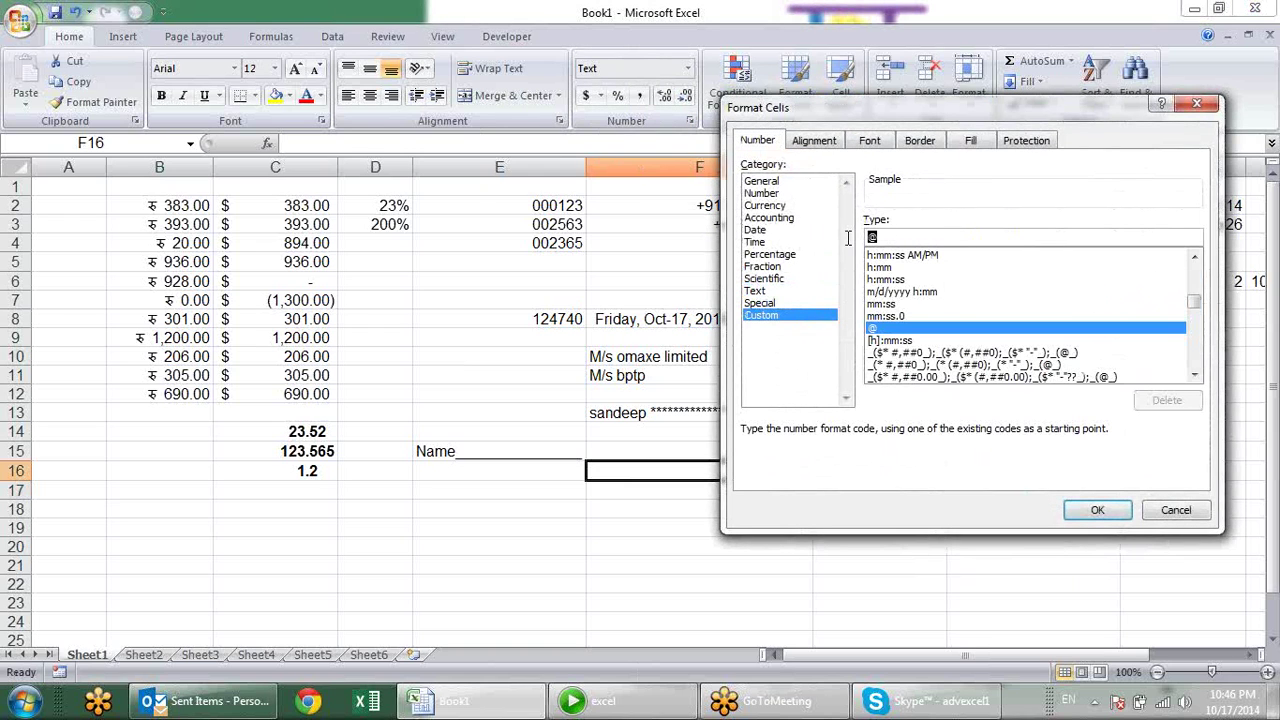
pyautogui.write('[red].')
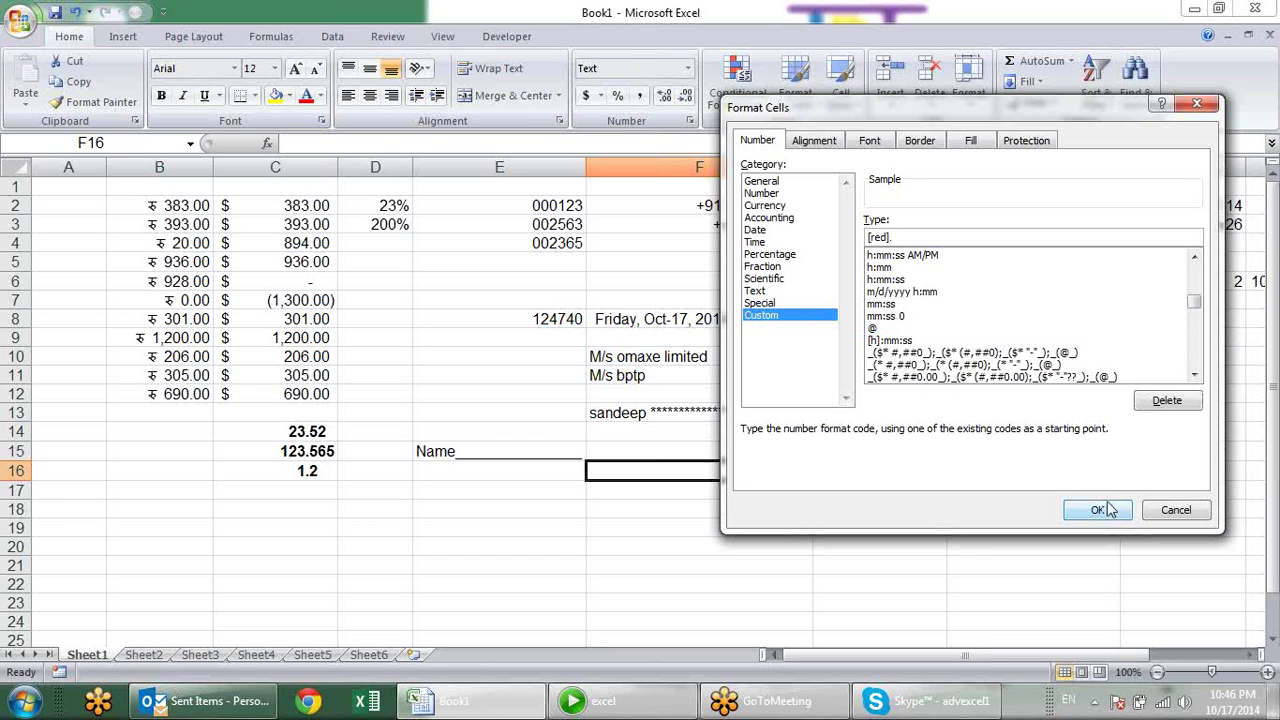
pyautogui.click(1105, 510)
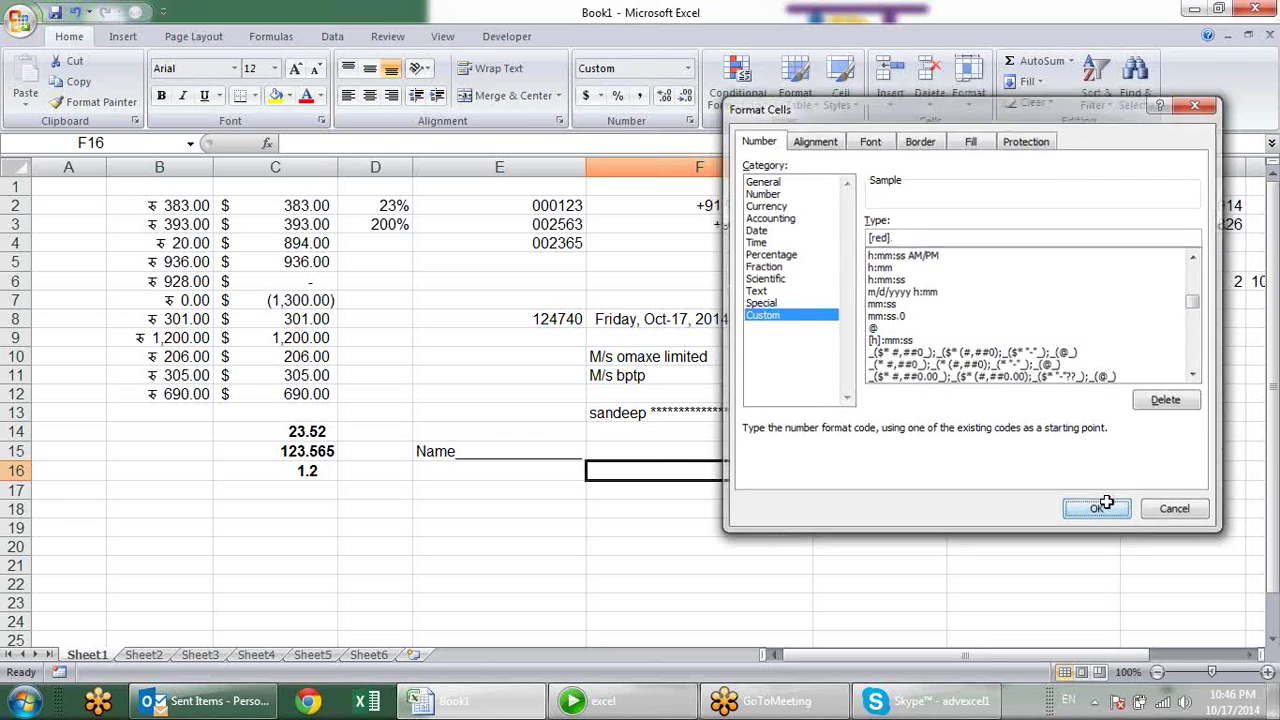
pyautogui.write('sdfdsf')
pyautogui.press('Return')
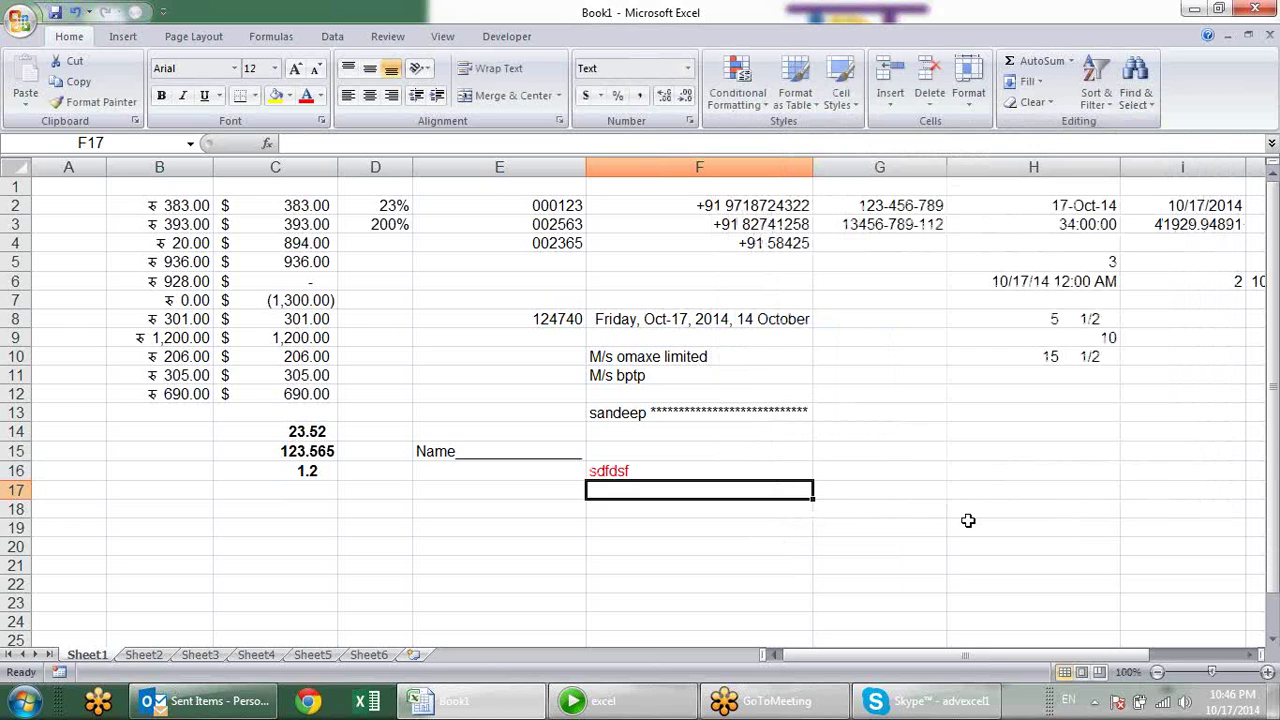
# Change F16's colour code to [Blue]General so sdfdsf displays in blue.
pyautogui.click(778, 474)
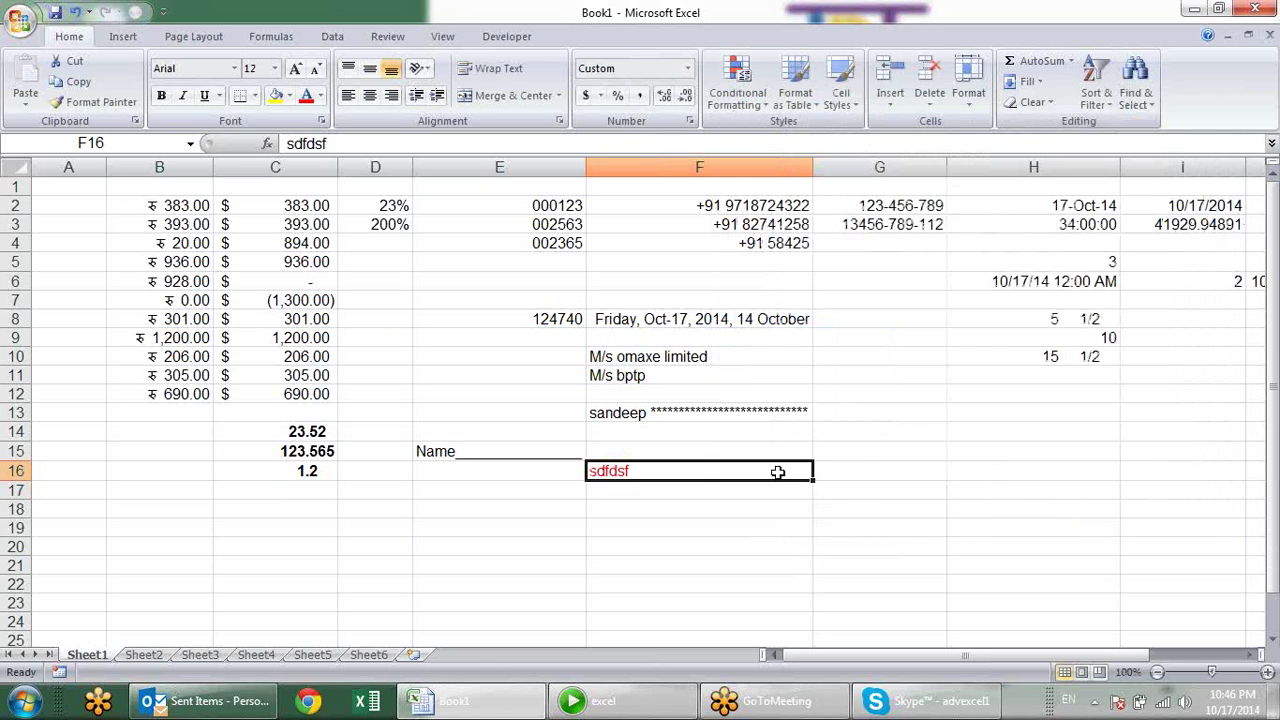
pyautogui.hotkey('ctrl', '1')
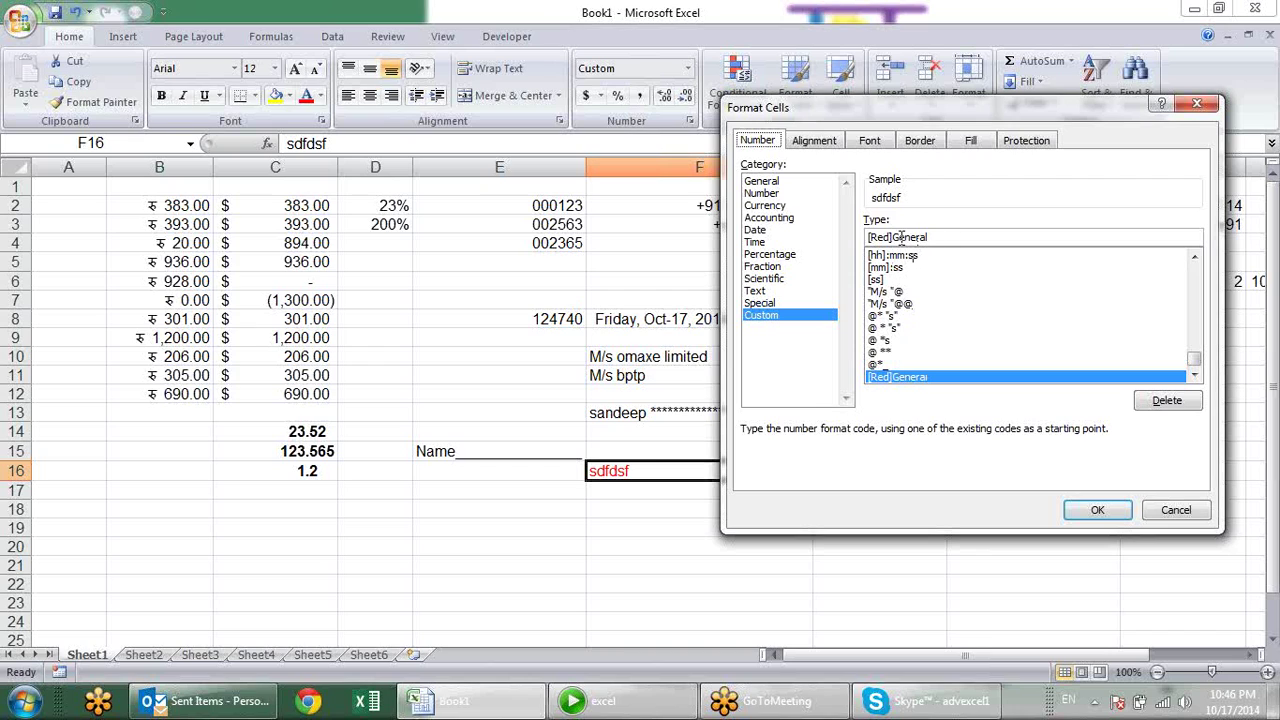
pyautogui.click(895, 237)
pyautogui.press('BackSpace')
pyautogui.press('BackSpace')
pyautogui.press('BackSpace')
pyautogui.press('BackSpace')
pyautogui.write('Blue]')
pyautogui.press('Return')
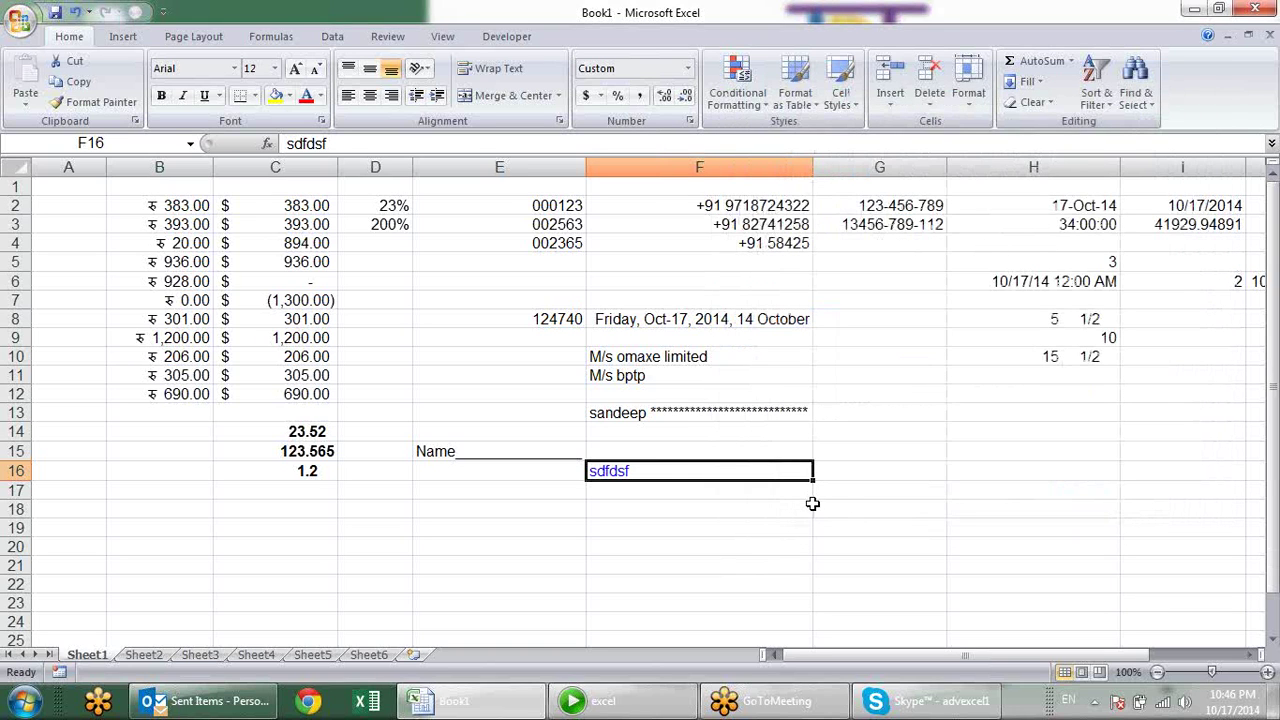
# Begin replacing F16's code with the conditional format [Blue][>100];[Red].
pyautogui.hotkey('ctrl', '1')
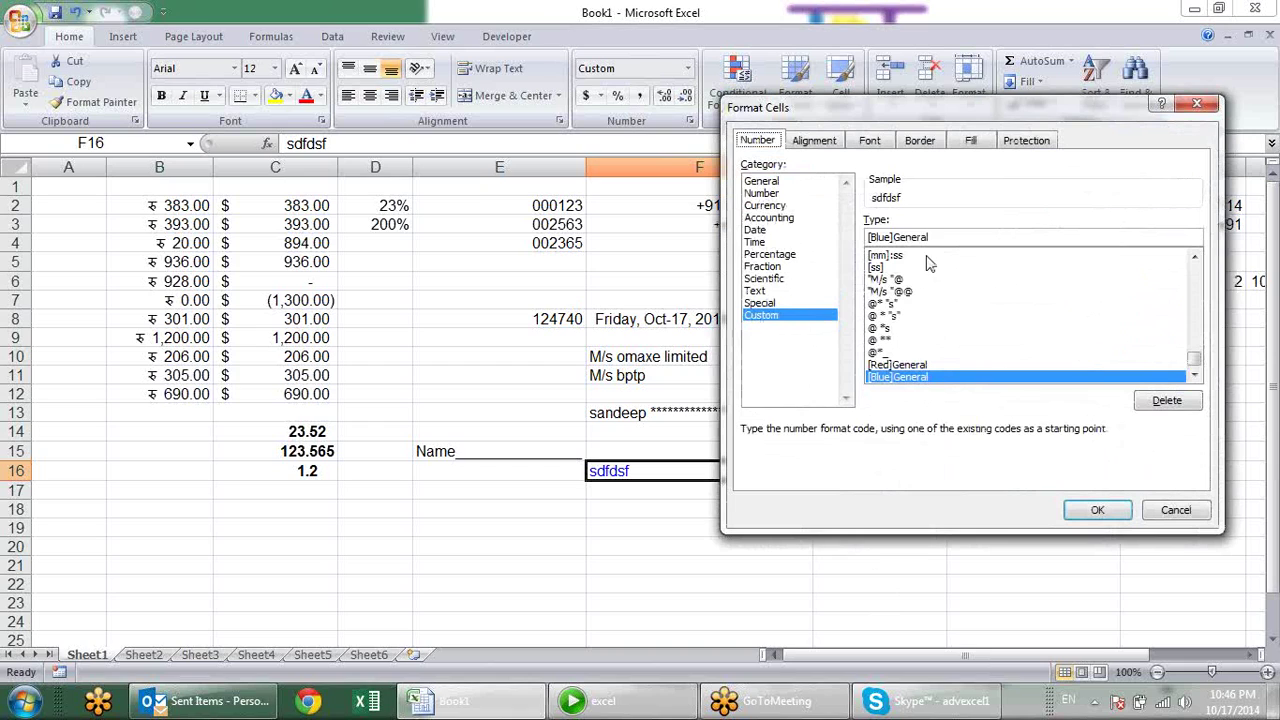
pyautogui.moveTo(941, 237); pyautogui.dragTo(896, 236)
pyautogui.write('[Blue][>100')
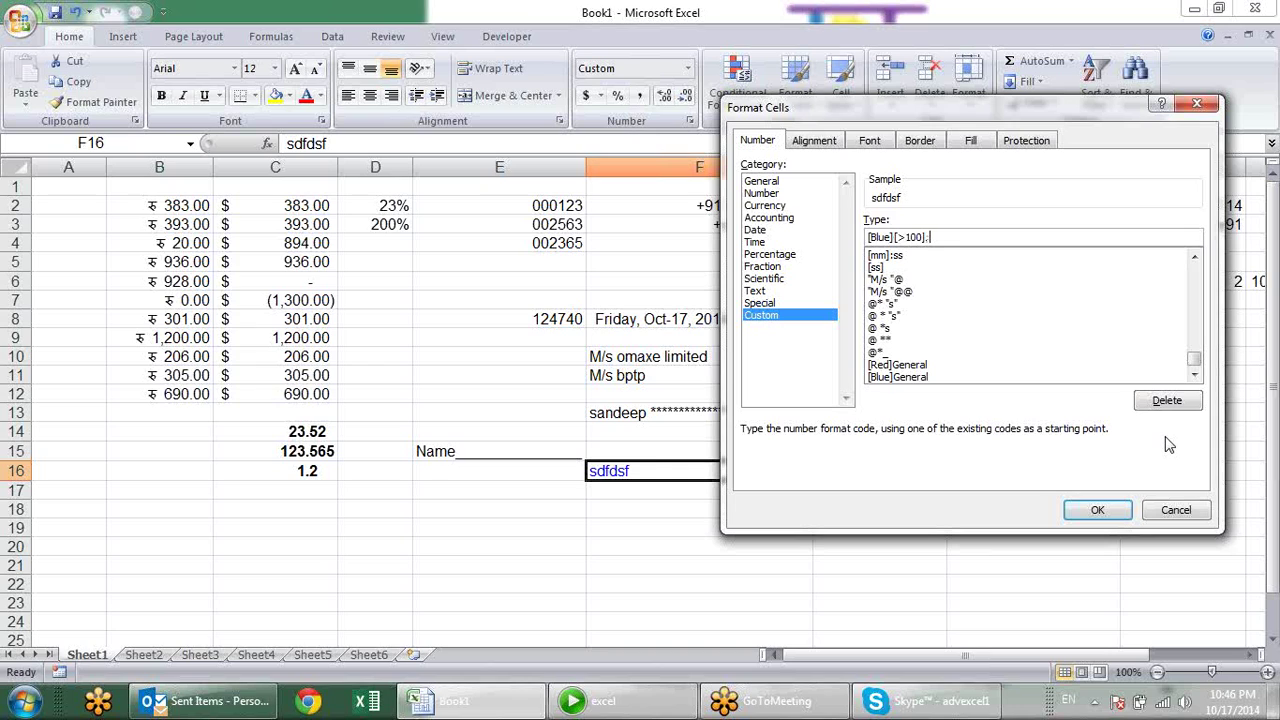
pyautogui.write('[red][<=100')
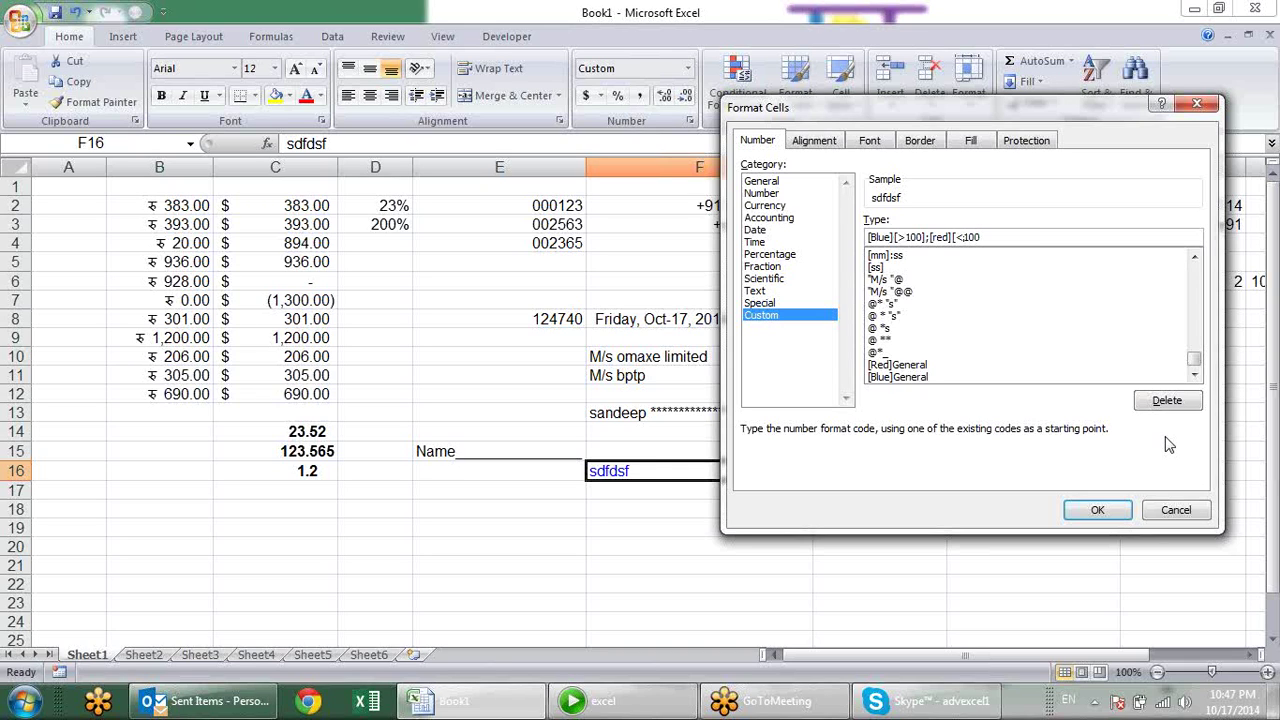
# Finish F16's [Blue][>100]General;[Red][<=100]General format, apply it, and test with 10.
pyautogui.write('=')
pyautogui.write(']')
pyautogui.click(1099, 507)
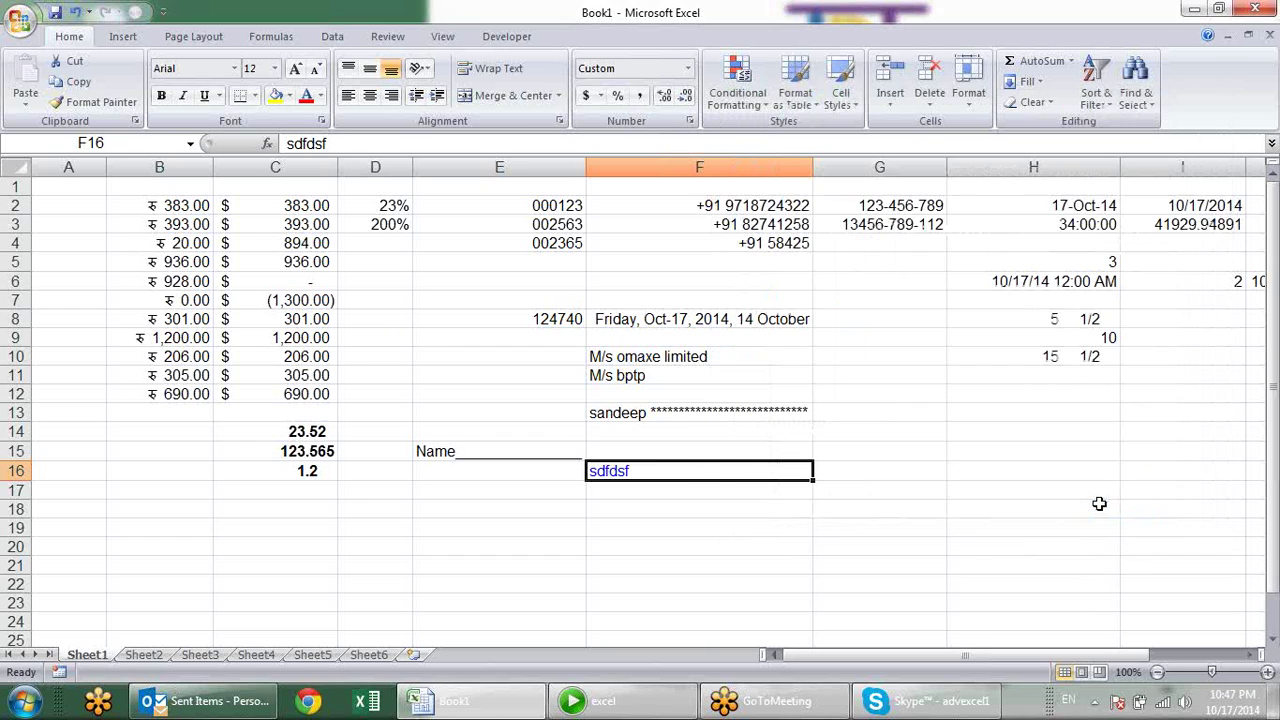
pyautogui.write('10')
pyautogui.press('Return')
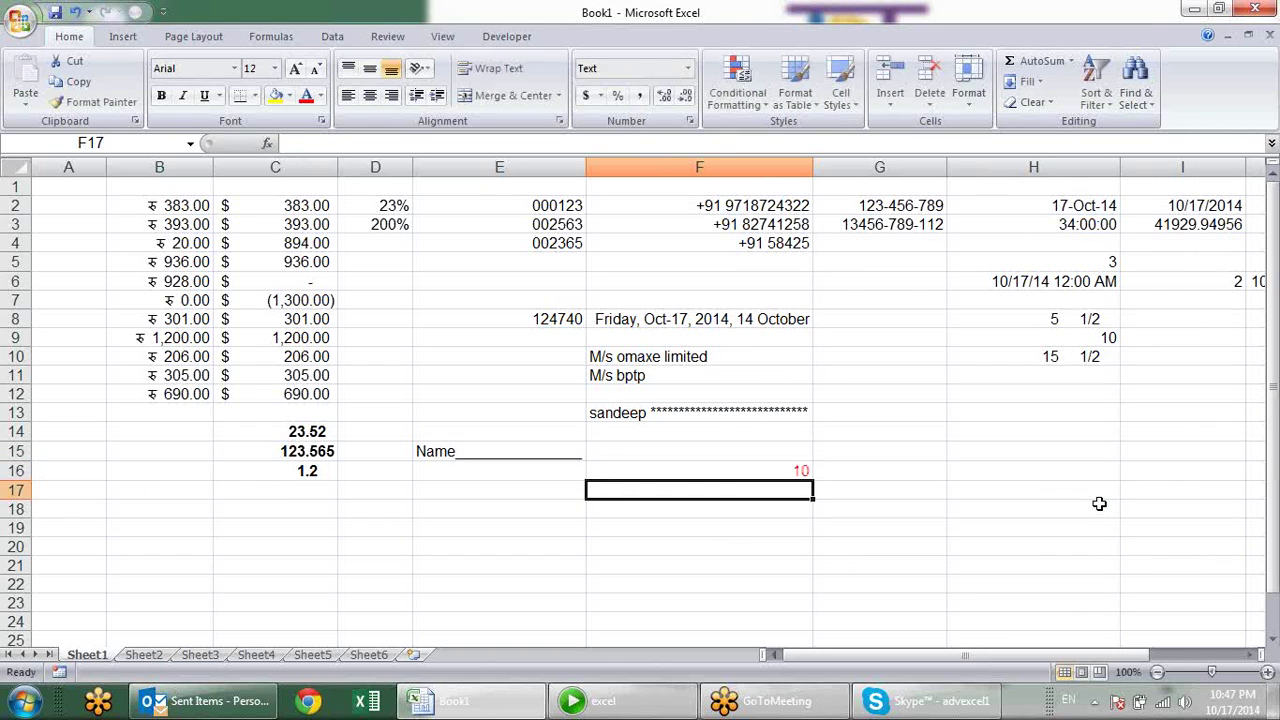
# Test F16 with 100 and then 101, which shows in blue.
pyautogui.write('1')
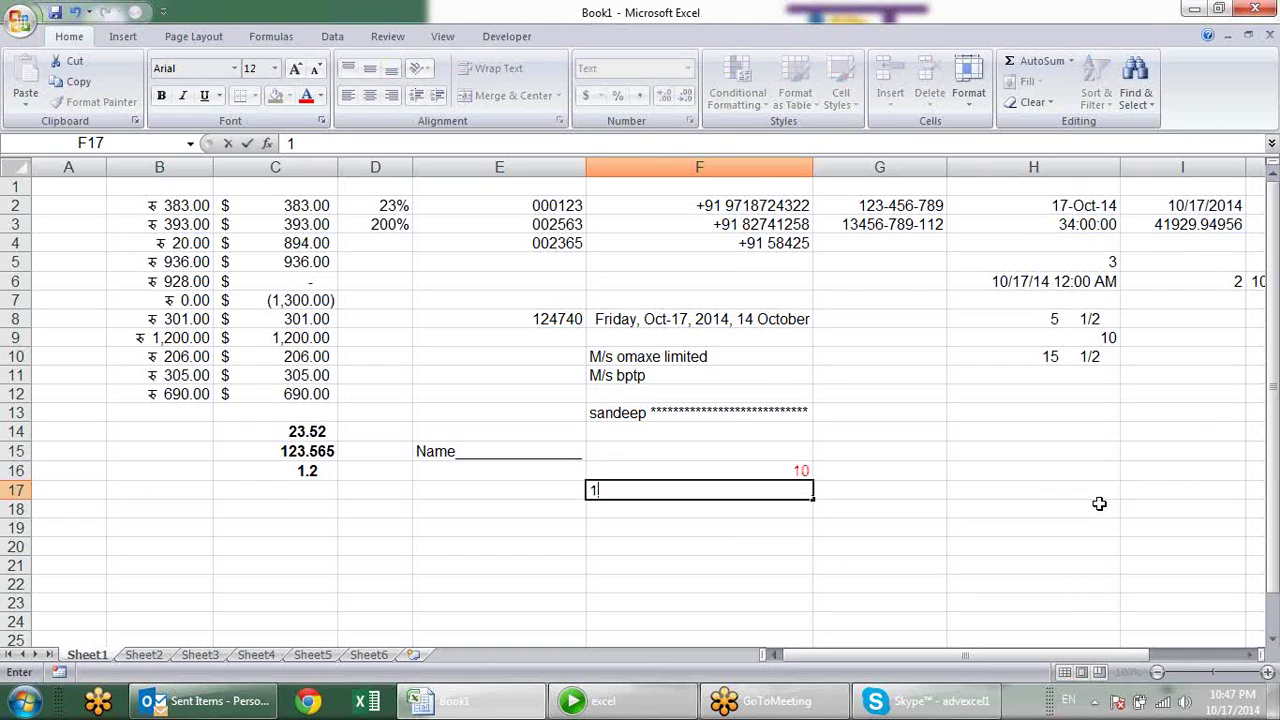
pyautogui.press('Escape')
pyautogui.press('Up')
pyautogui.write('100')
pyautogui.press('Return')
pyautogui.press('Up')
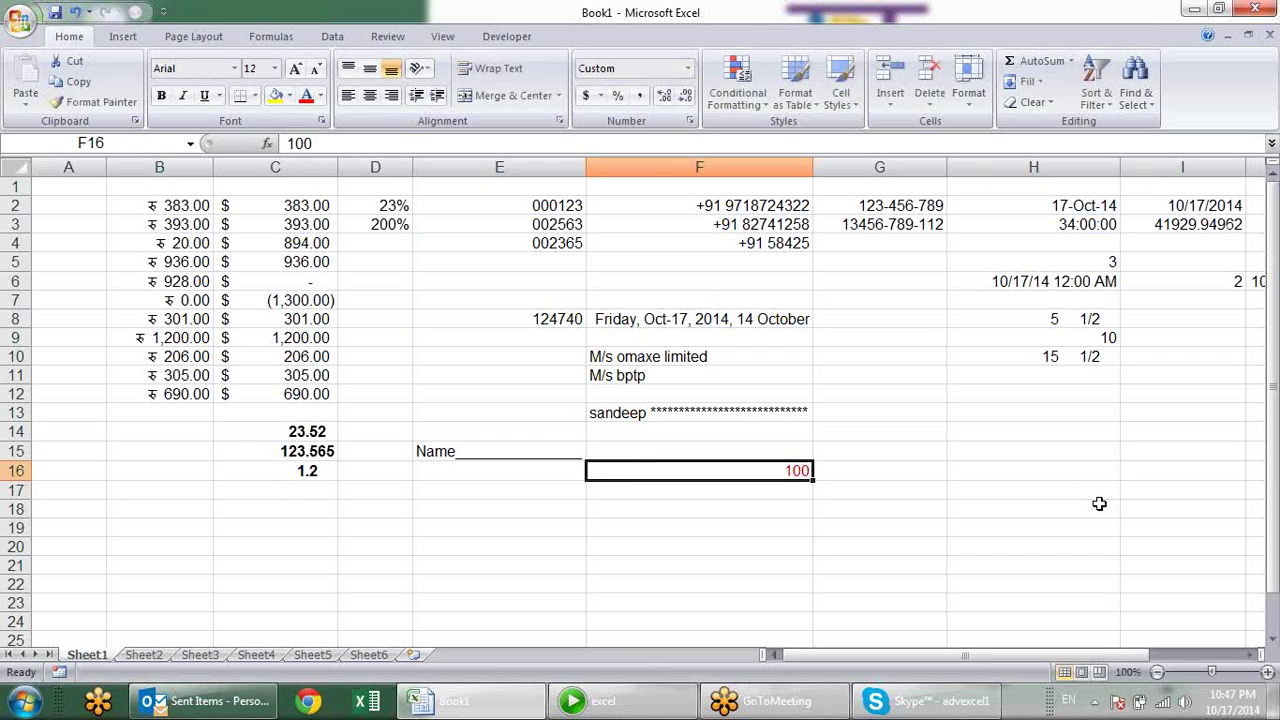
pyautogui.write('101')
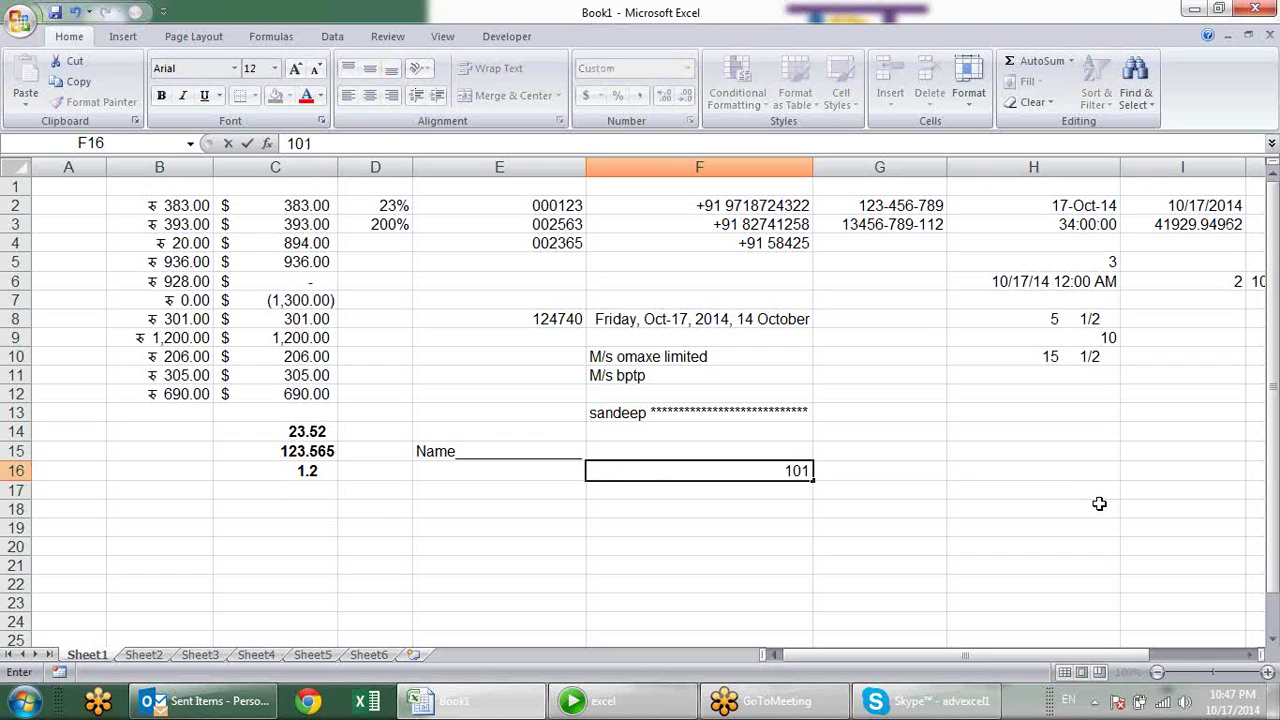
pyautogui.press('Return')
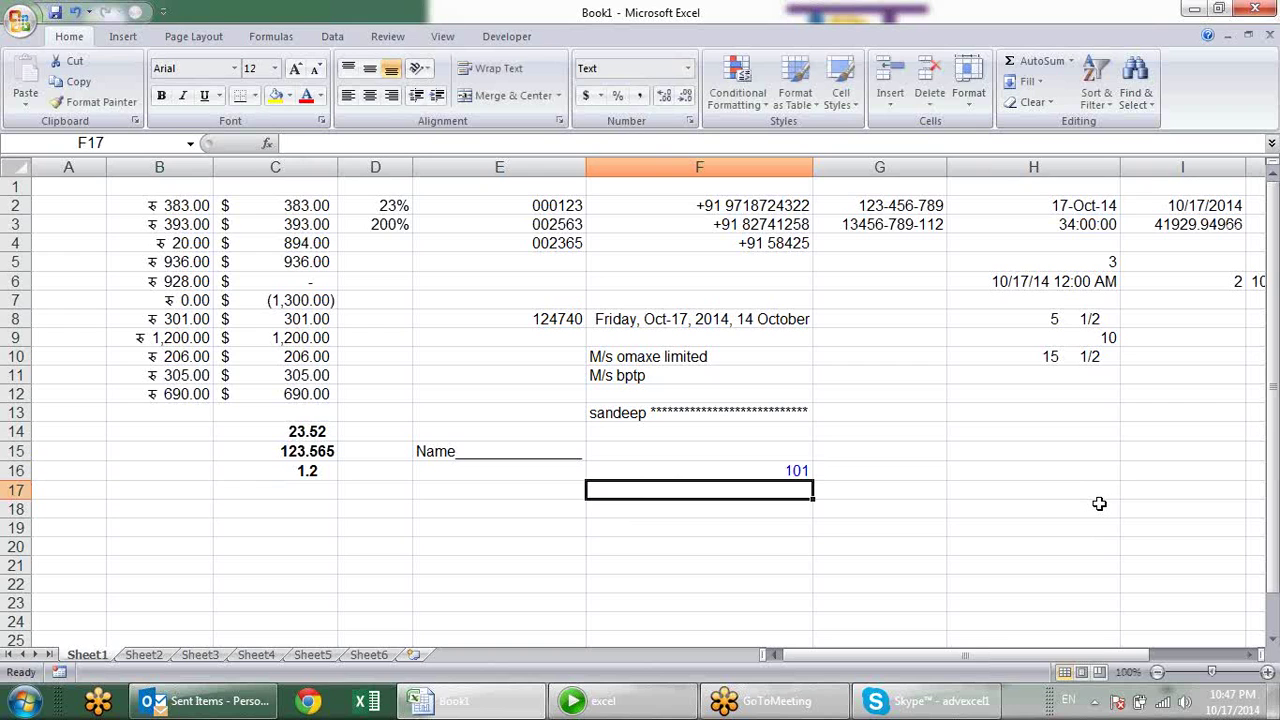
# Reopen F16's number format settings to review the custom code, keeping it unchanged.
pyautogui.press('Up')
pyautogui.hotkey('ctrl', '1')
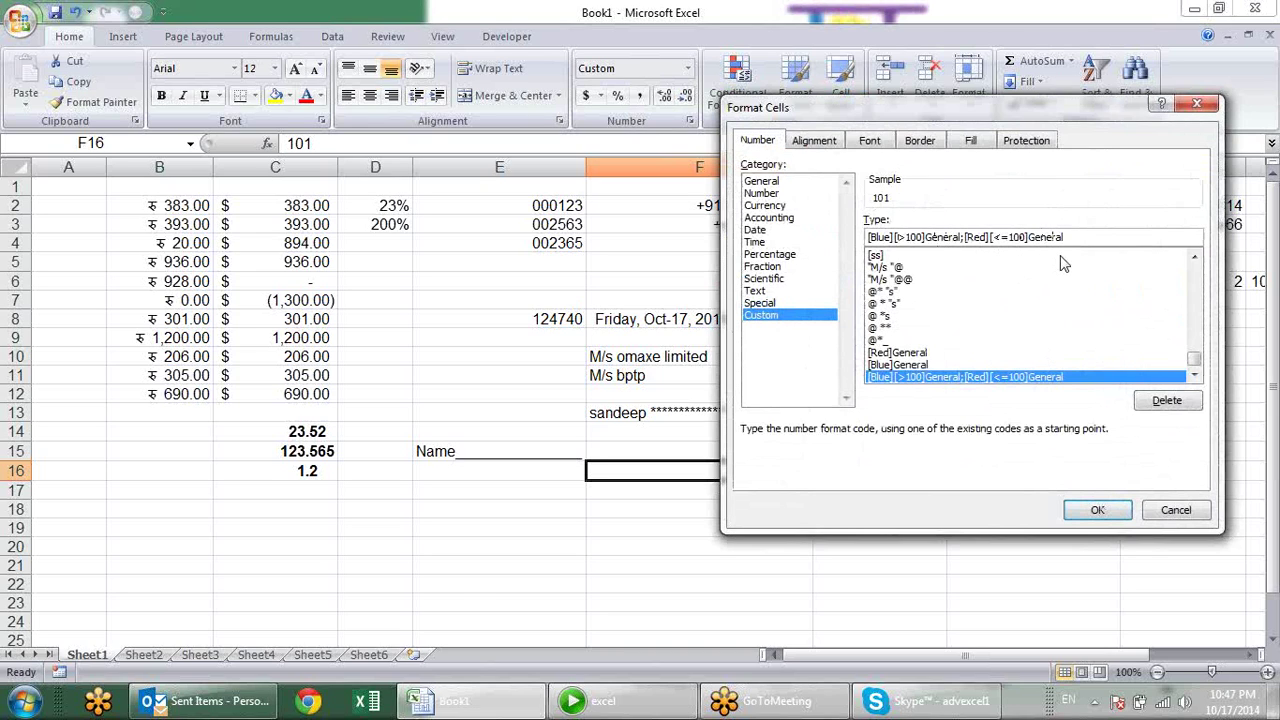
pyautogui.moveTo(1068, 236); pyautogui.dragTo(1031, 237)
pyautogui.press('Return')
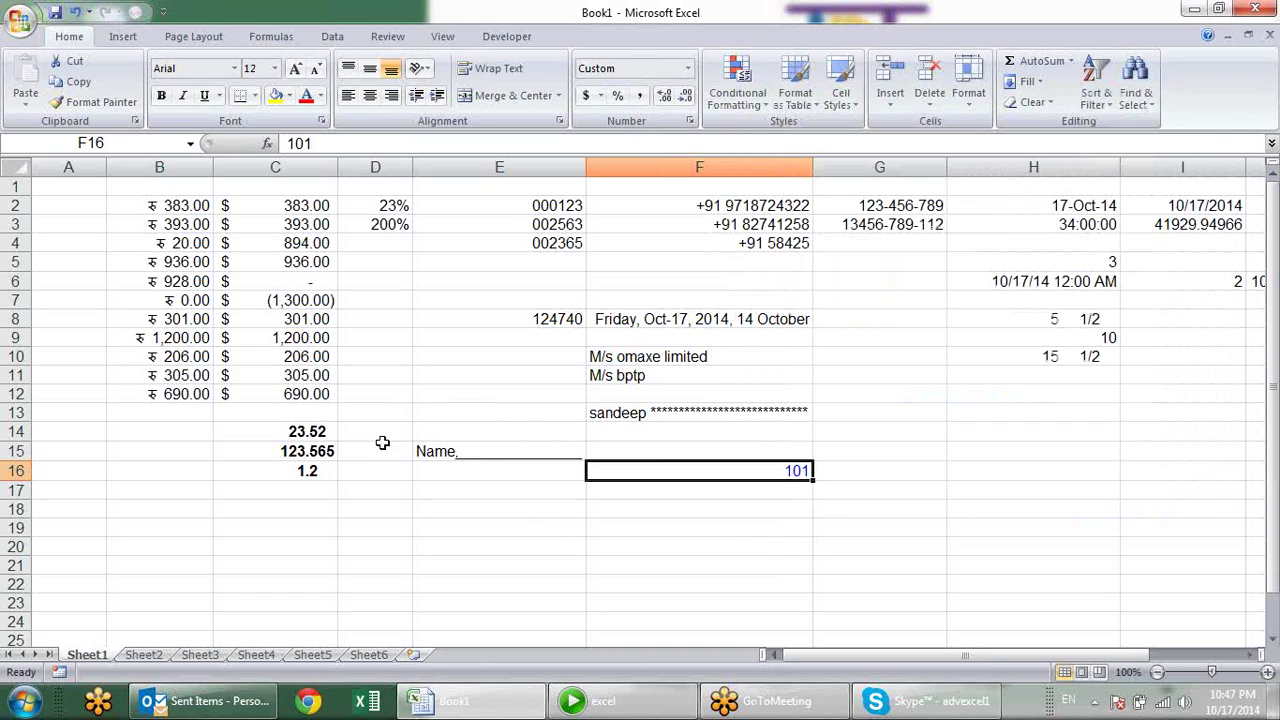
pyautogui.click(195, 396)
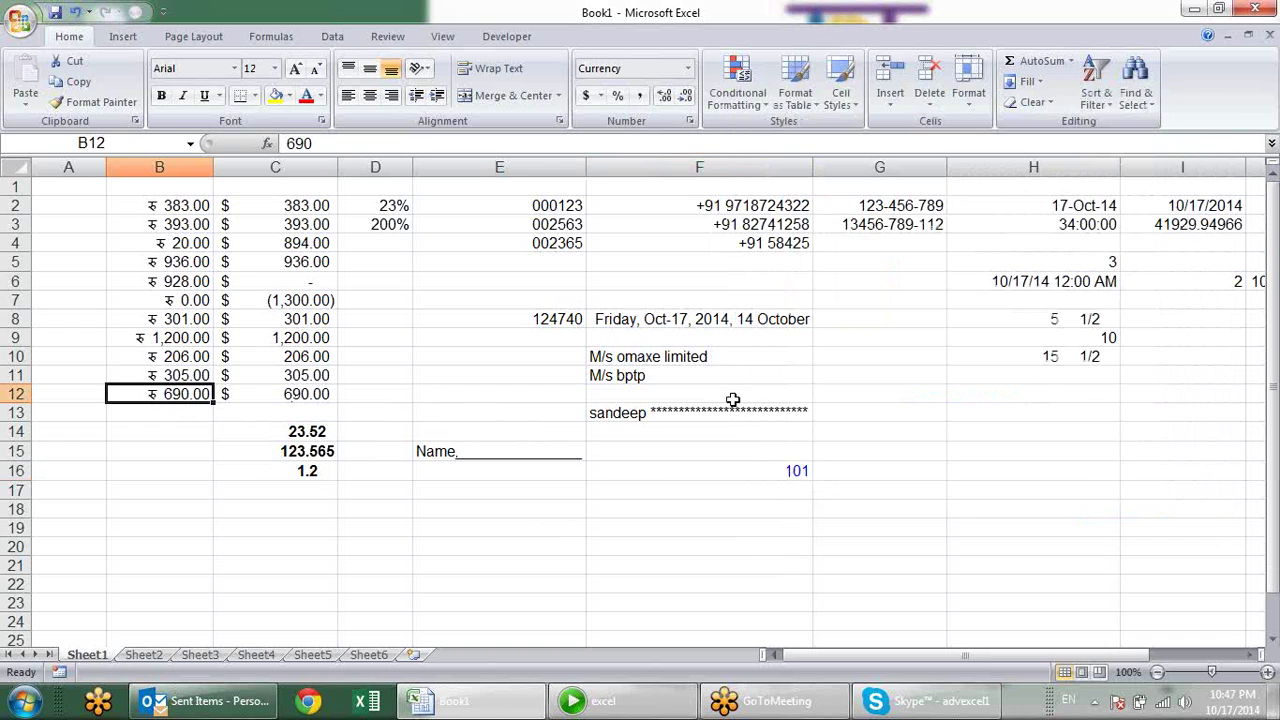
pyautogui.hotkey('ctrl', '1')
pyautogui.click(797, 318)
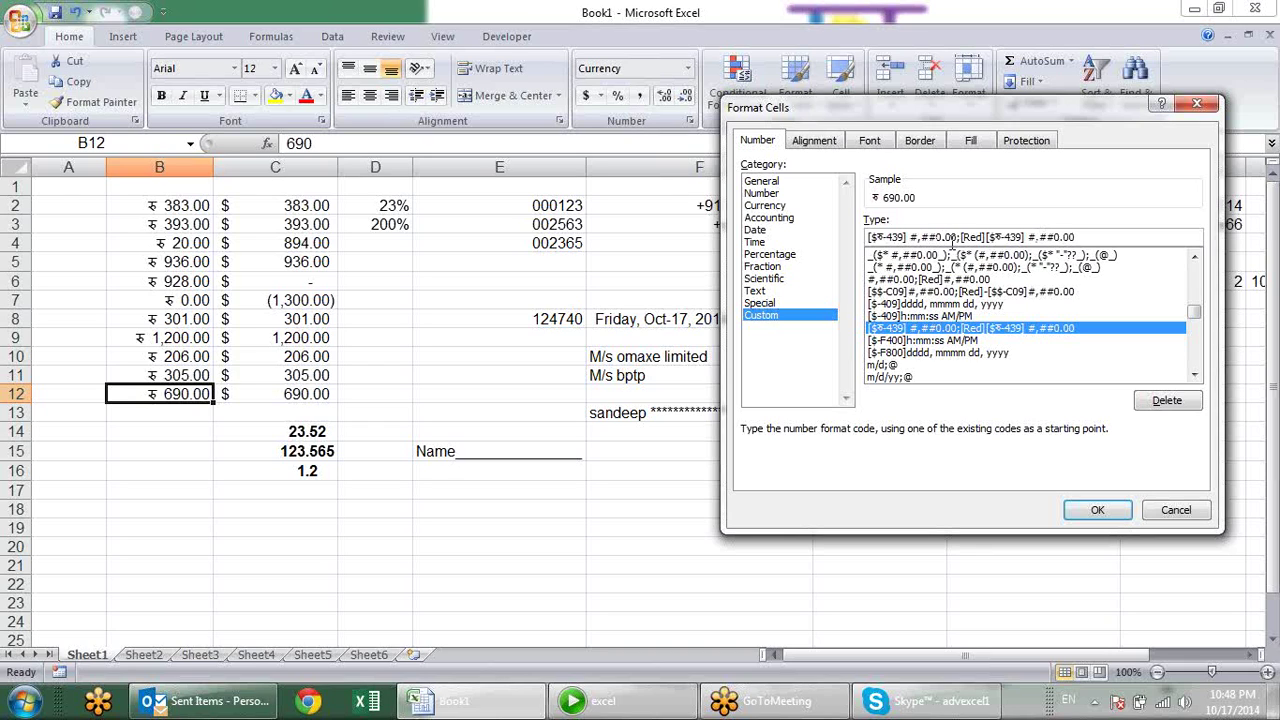
pyautogui.moveTo(957, 237); pyautogui.dragTo(936, 237)
pyautogui.click(946, 237)
pyautogui.click(925, 237)
pyautogui.press('Return')
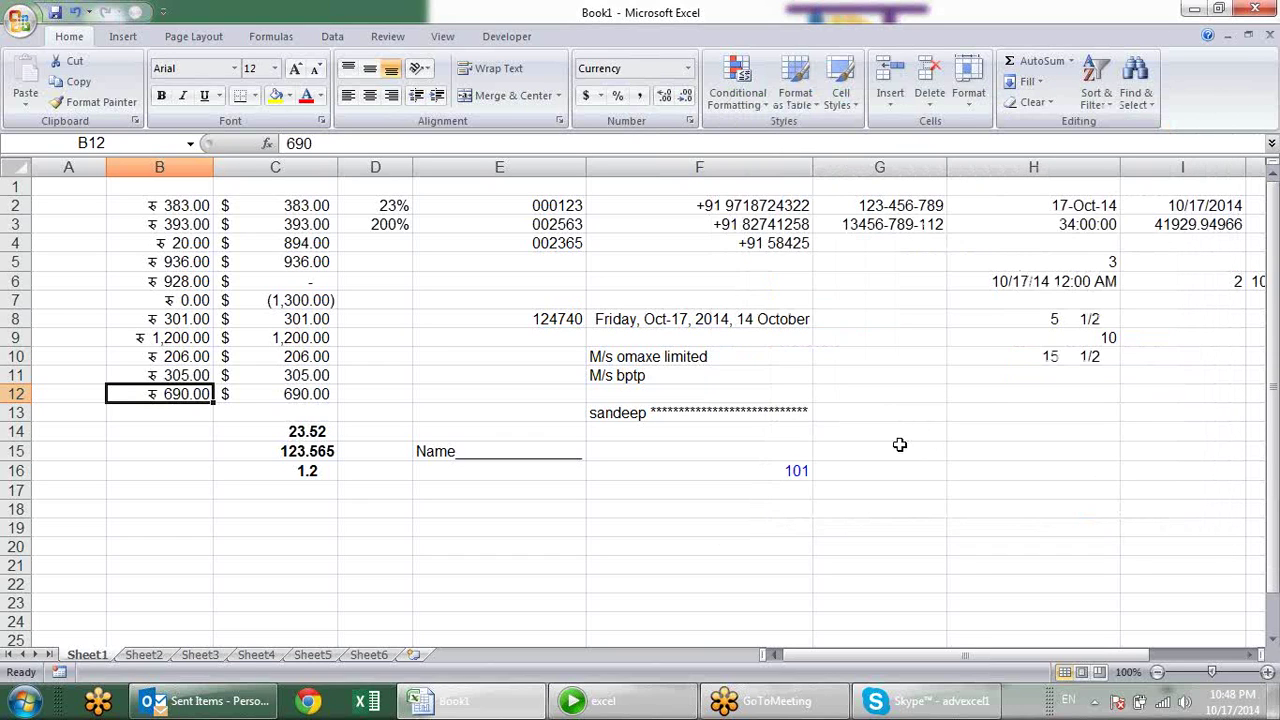
pyautogui.click(880, 452)
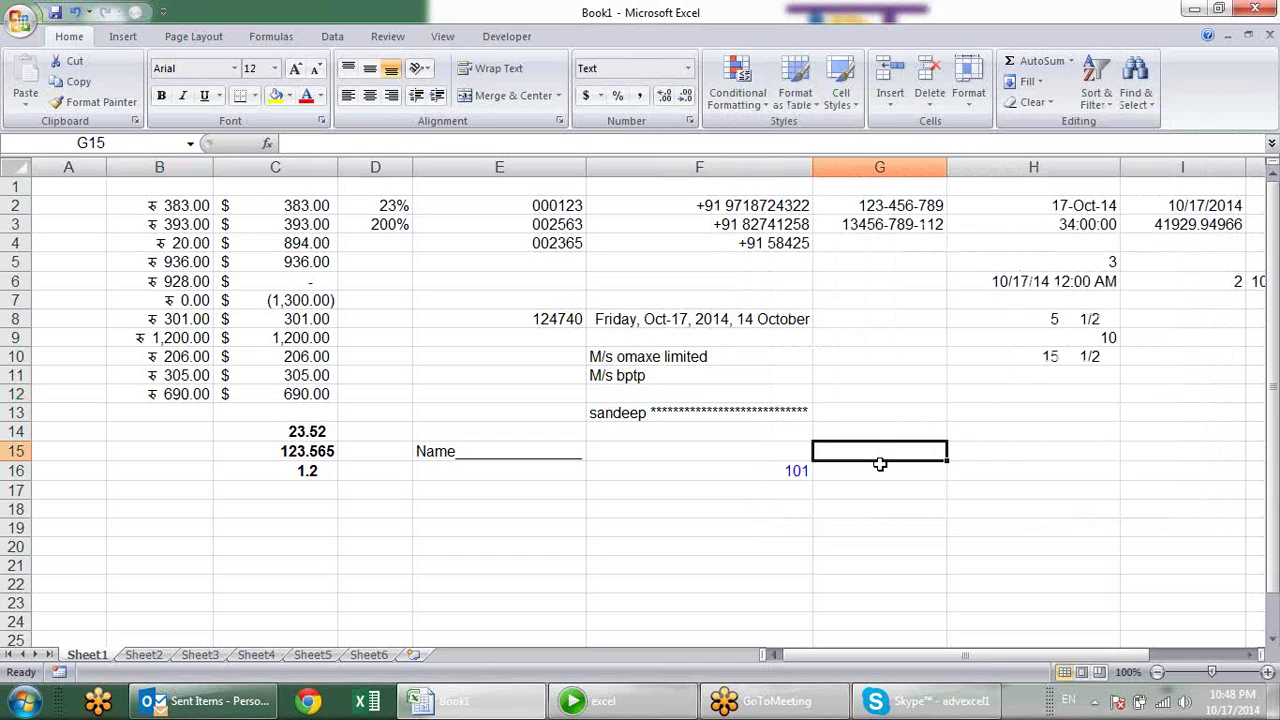
pyautogui.click(752, 492)
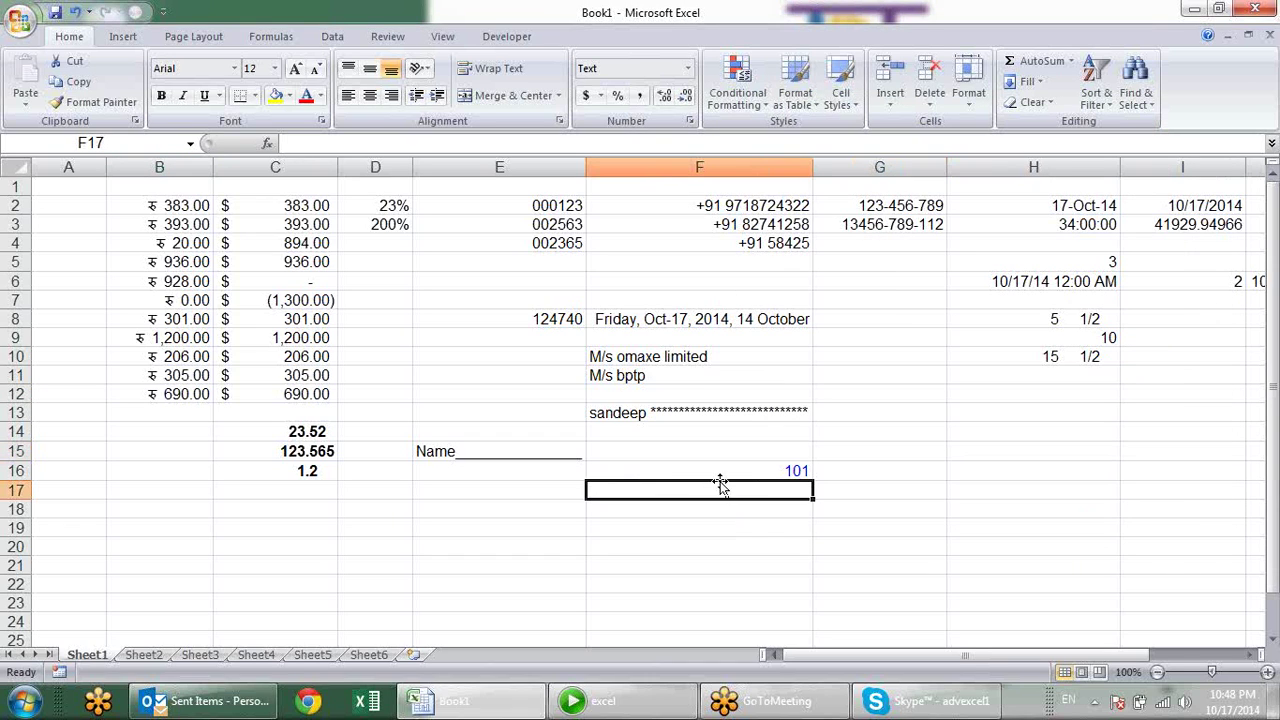
pyautogui.click(704, 472)
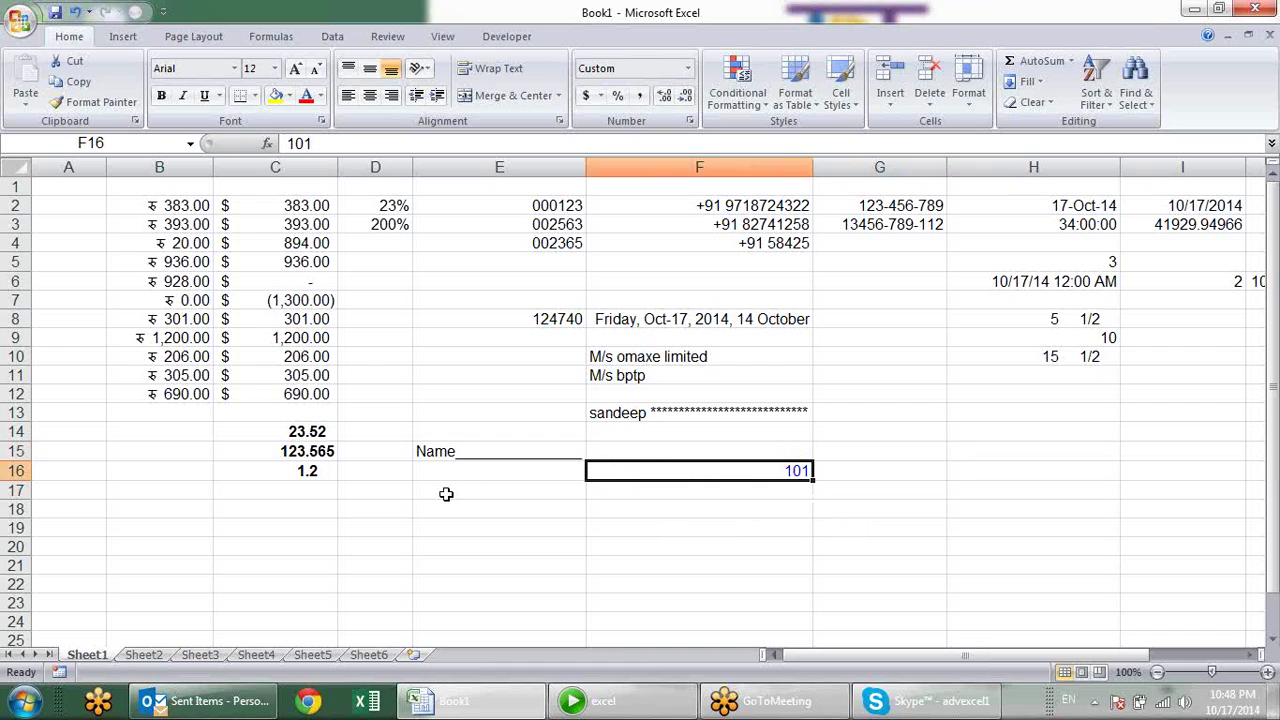
pyautogui.click(852, 334)
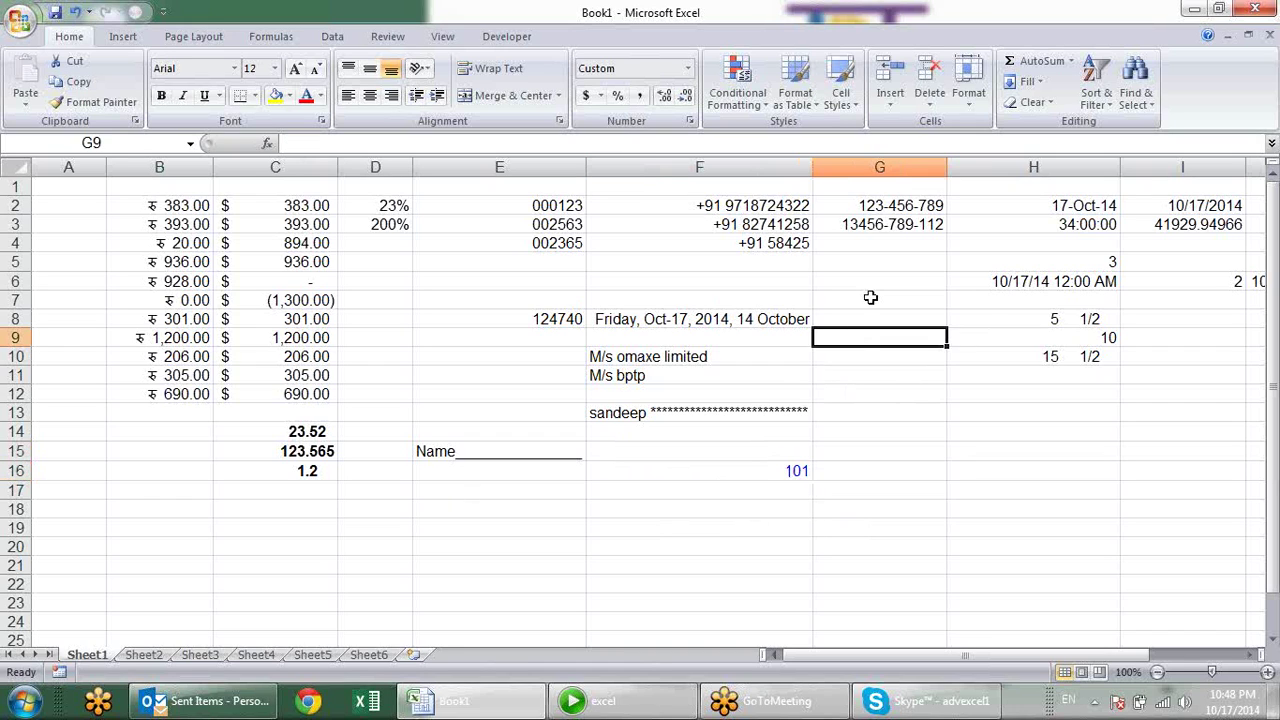
pyautogui.click(870, 299)
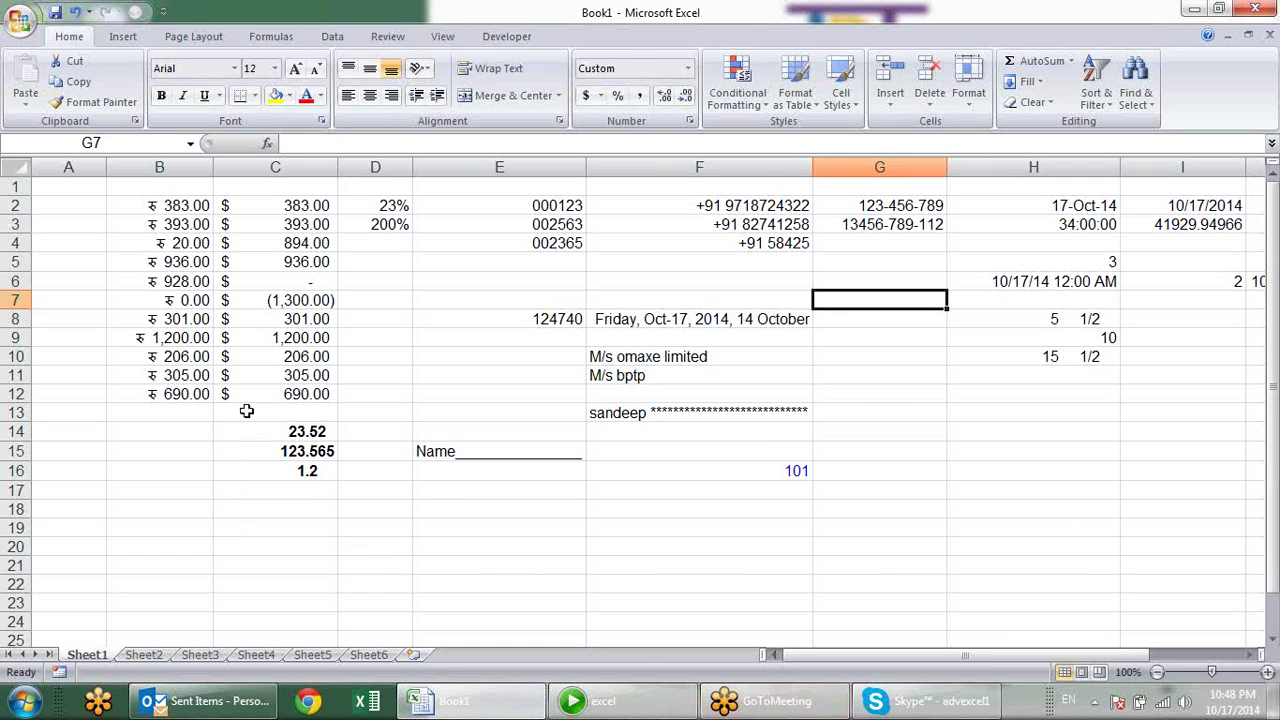
pyautogui.click(190, 393)
pyautogui.hotkey('ctrl', '1')
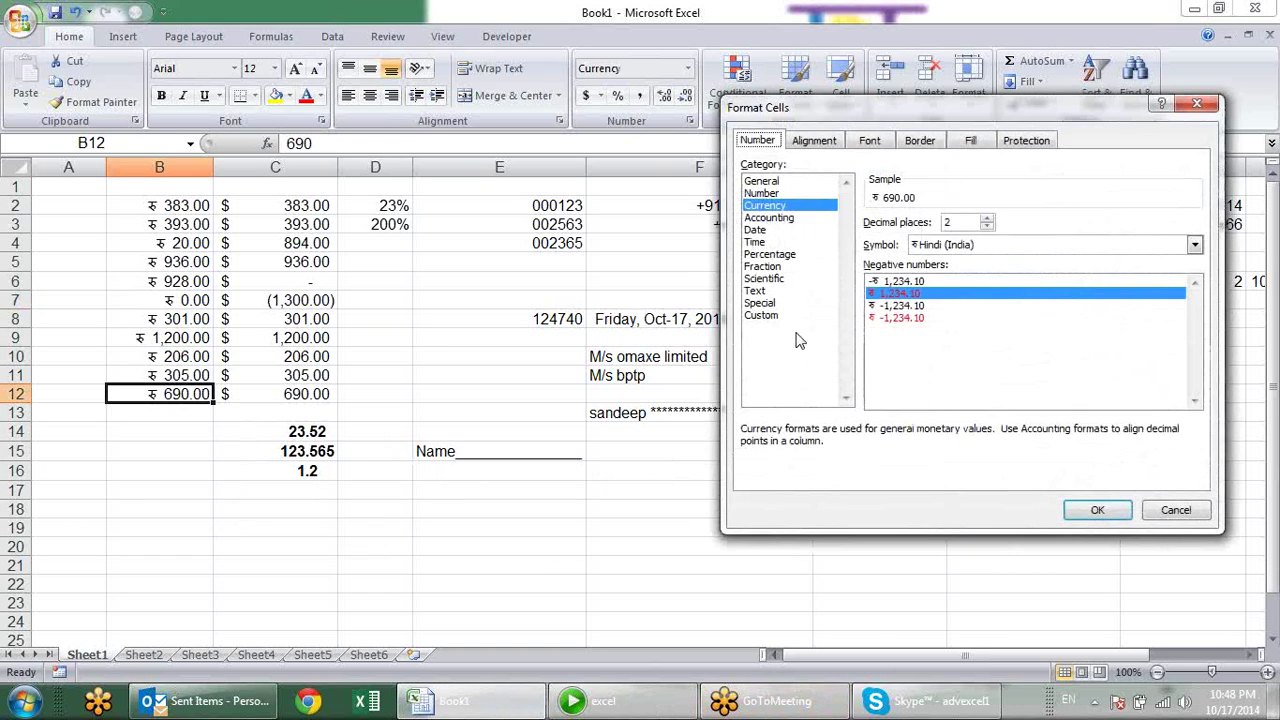
pyautogui.click(800, 315)
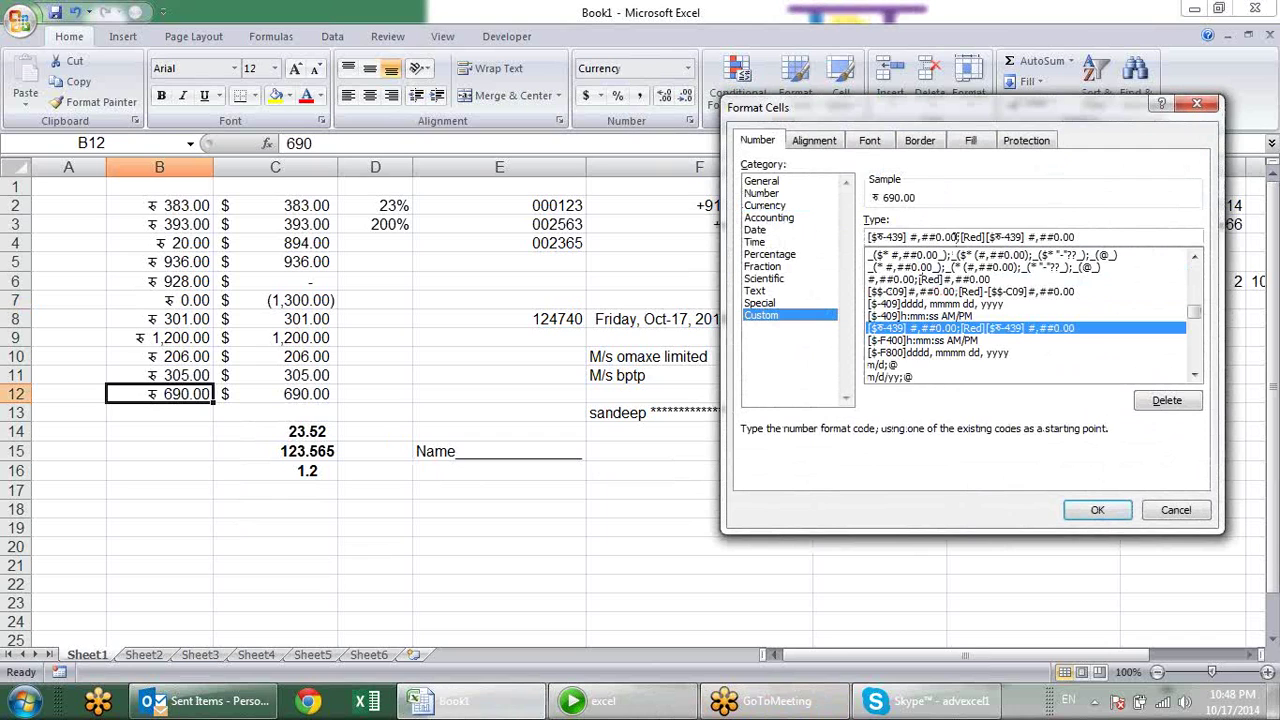
pyautogui.press('Escape')
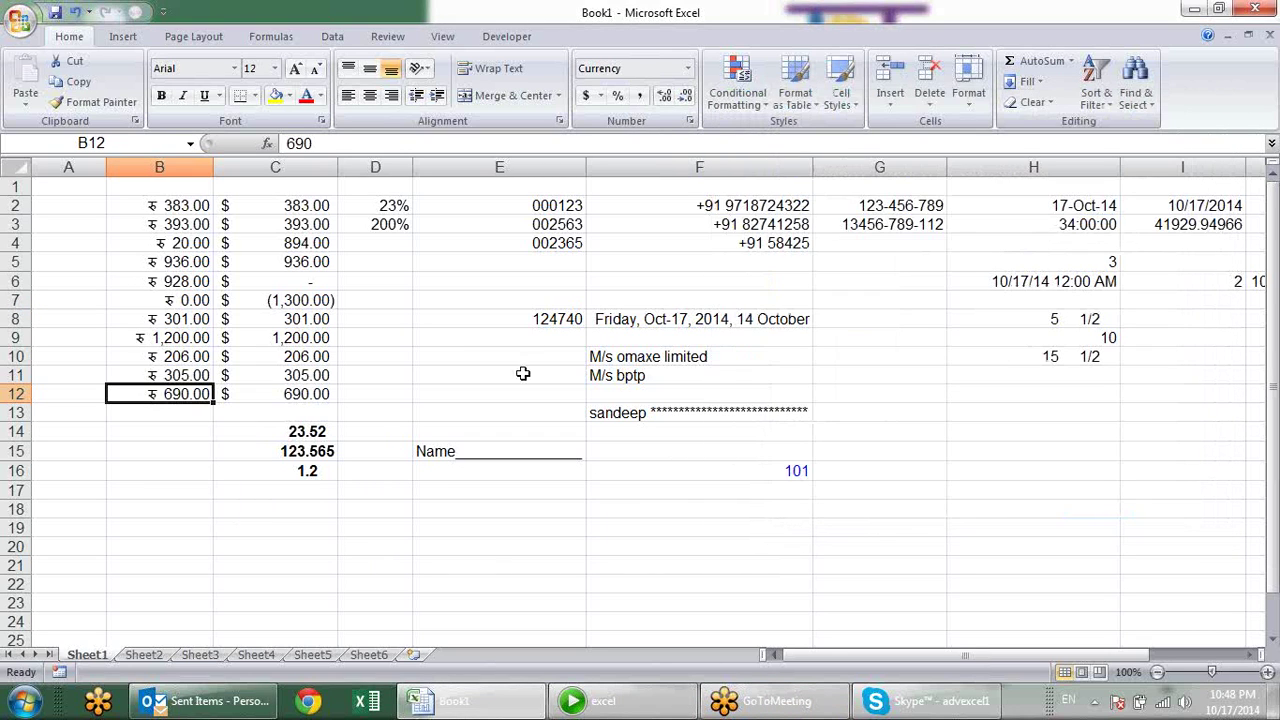
pyautogui.click(542, 513)
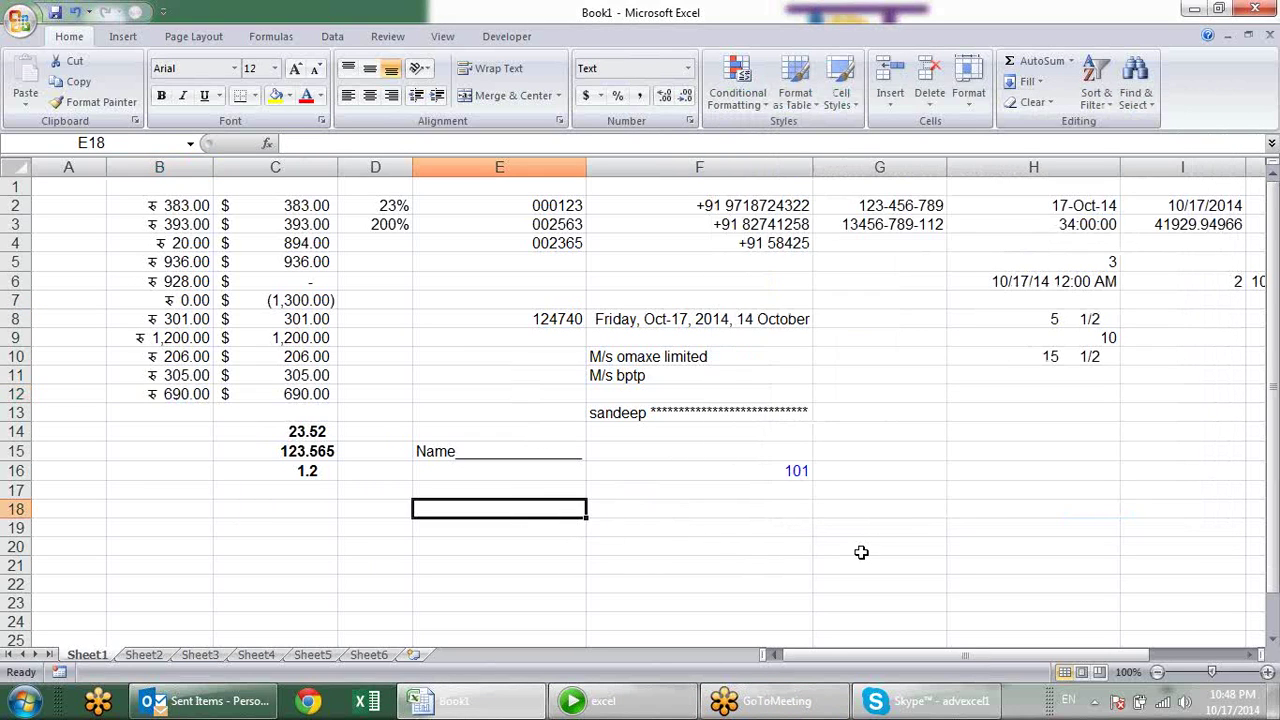
pyautogui.write('20.23')
pyautogui.press('Return')
pyautogui.press('Up')
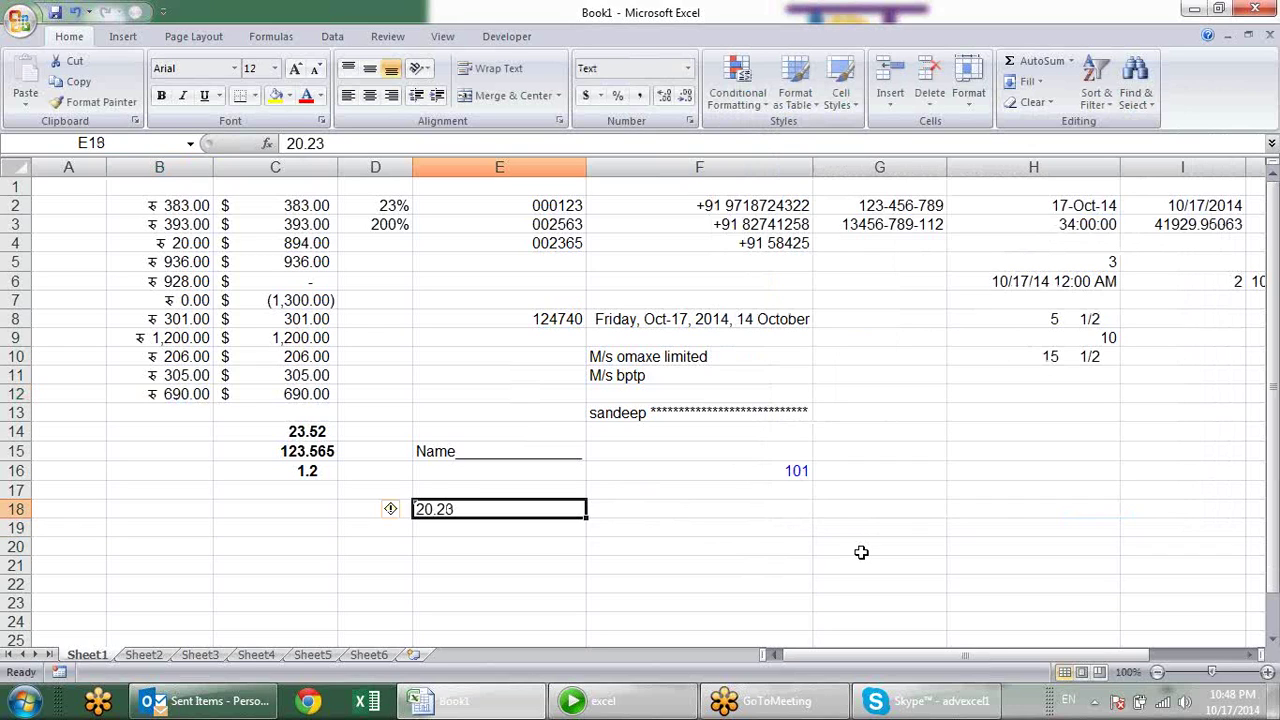
pyautogui.hotkey('ctrl', 'shift', '1')
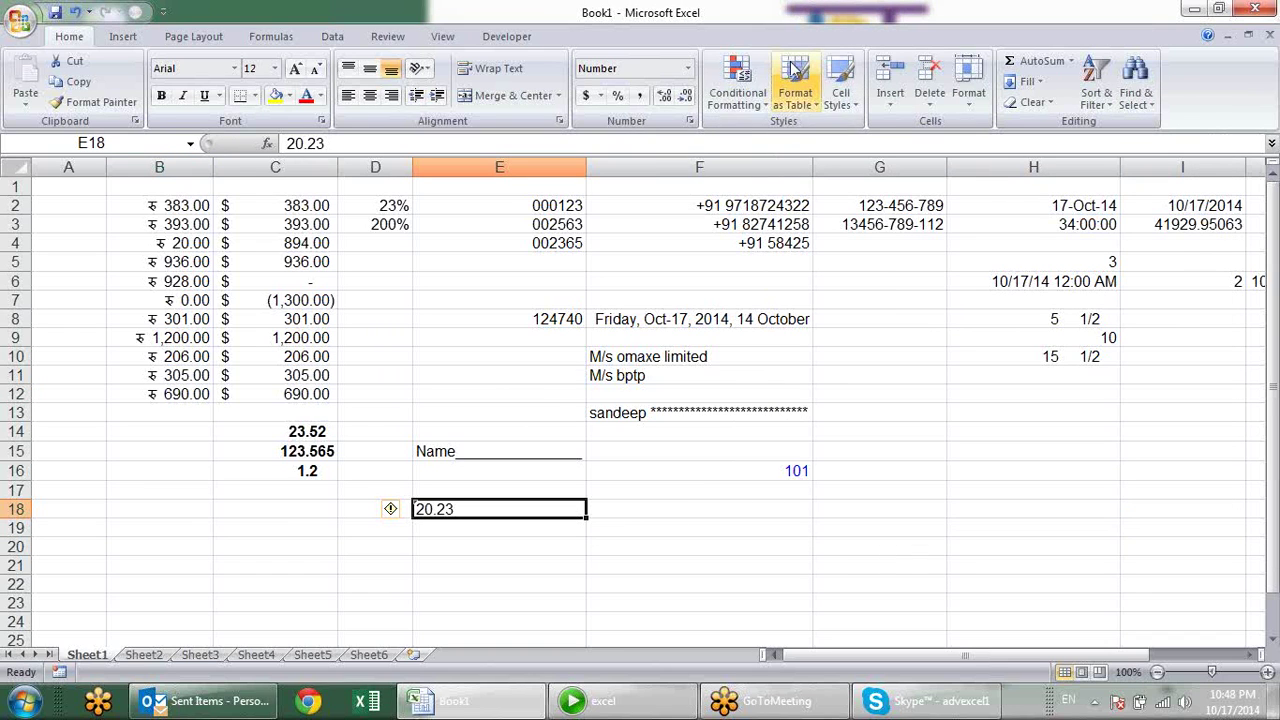
pyautogui.click(689, 69)
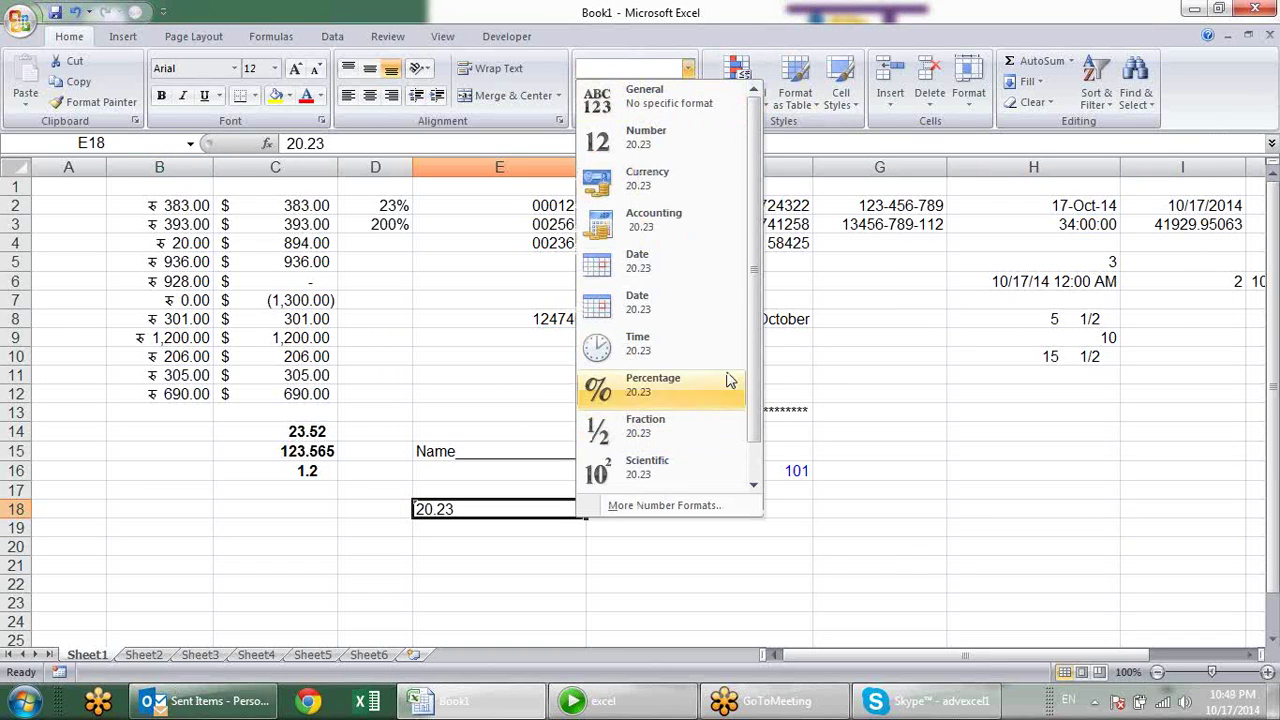
pyautogui.click(530, 510)
pyautogui.doubleClick(530, 510)
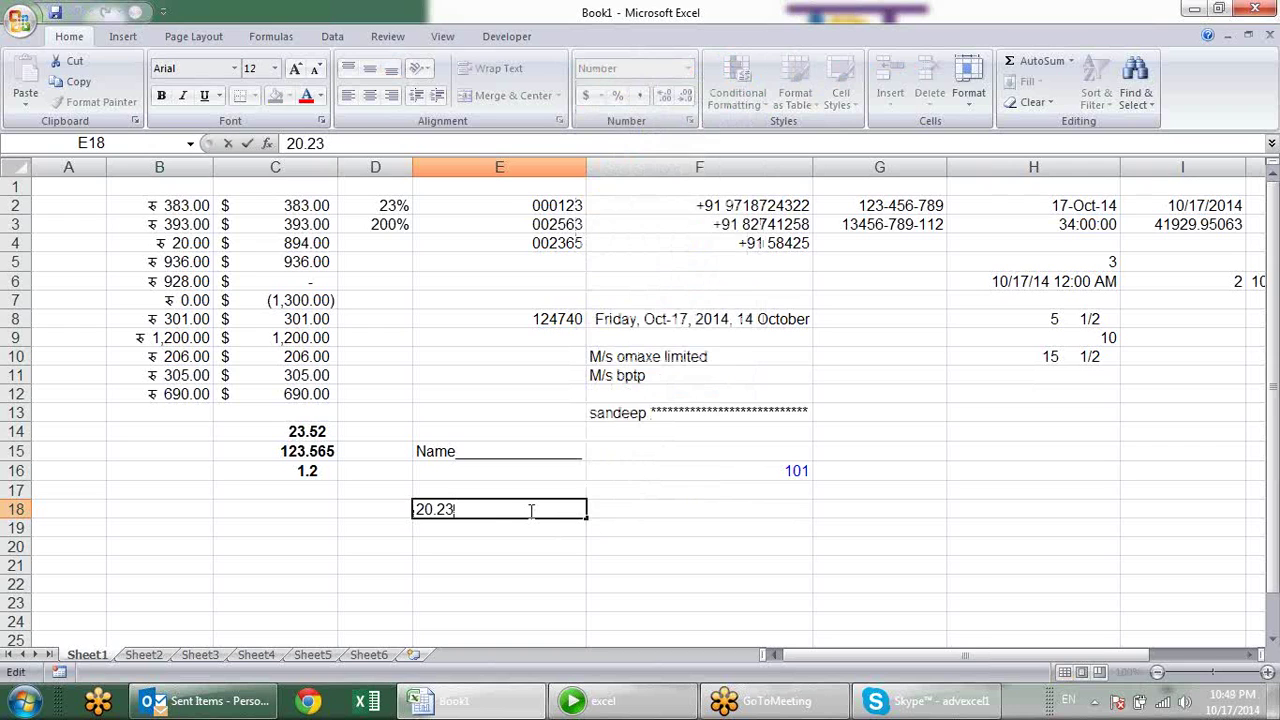
pyautogui.press('Return')
pyautogui.click(533, 509)
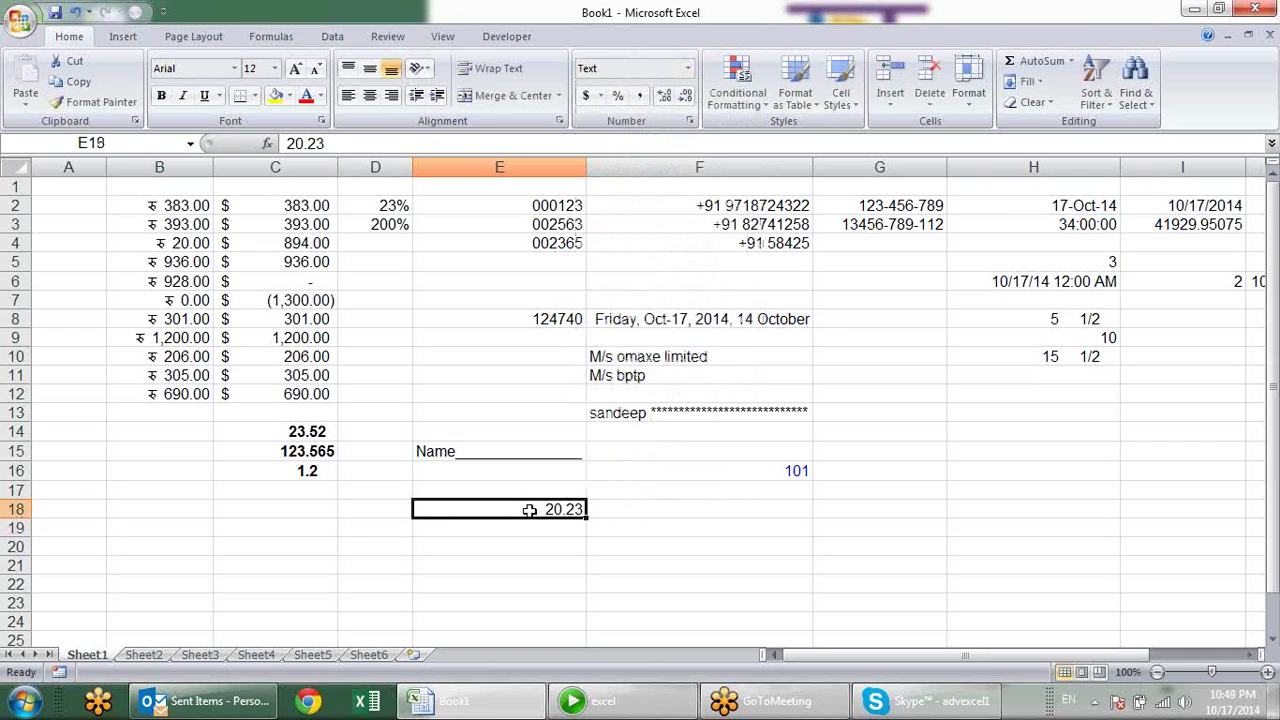
pyautogui.click(689, 120)
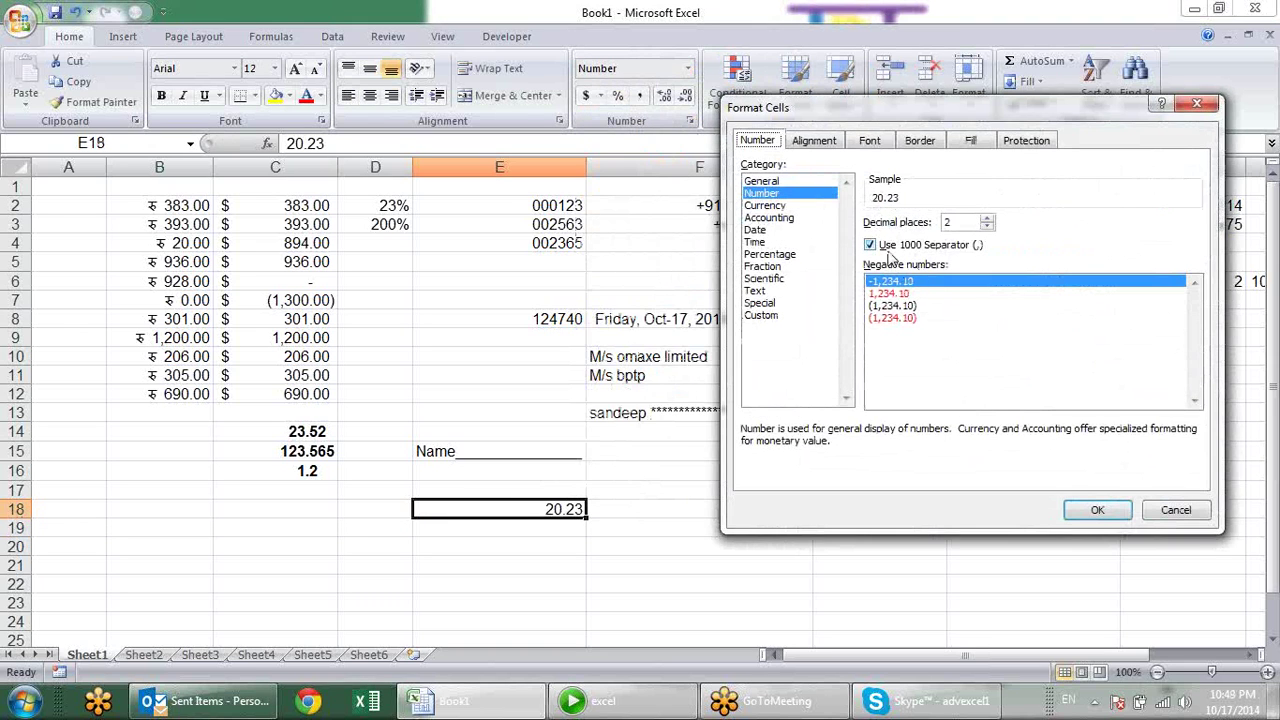
pyautogui.click(871, 245)
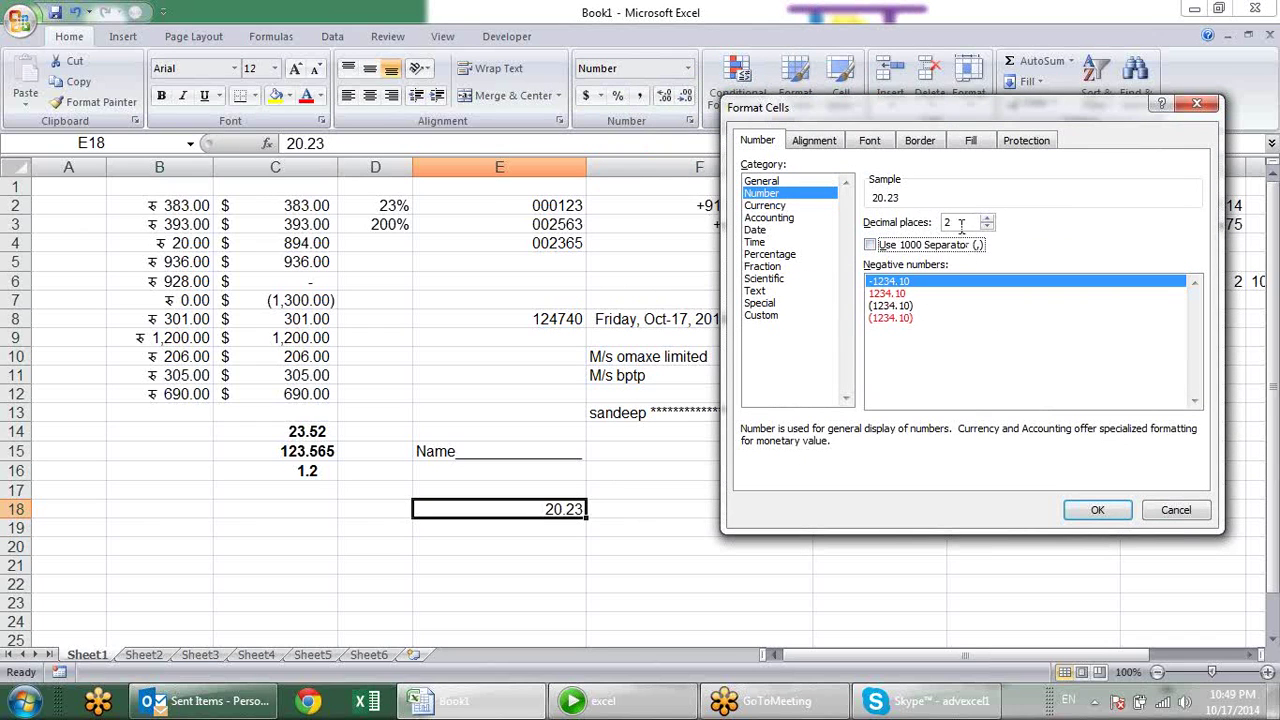
pyautogui.click(1090, 511)
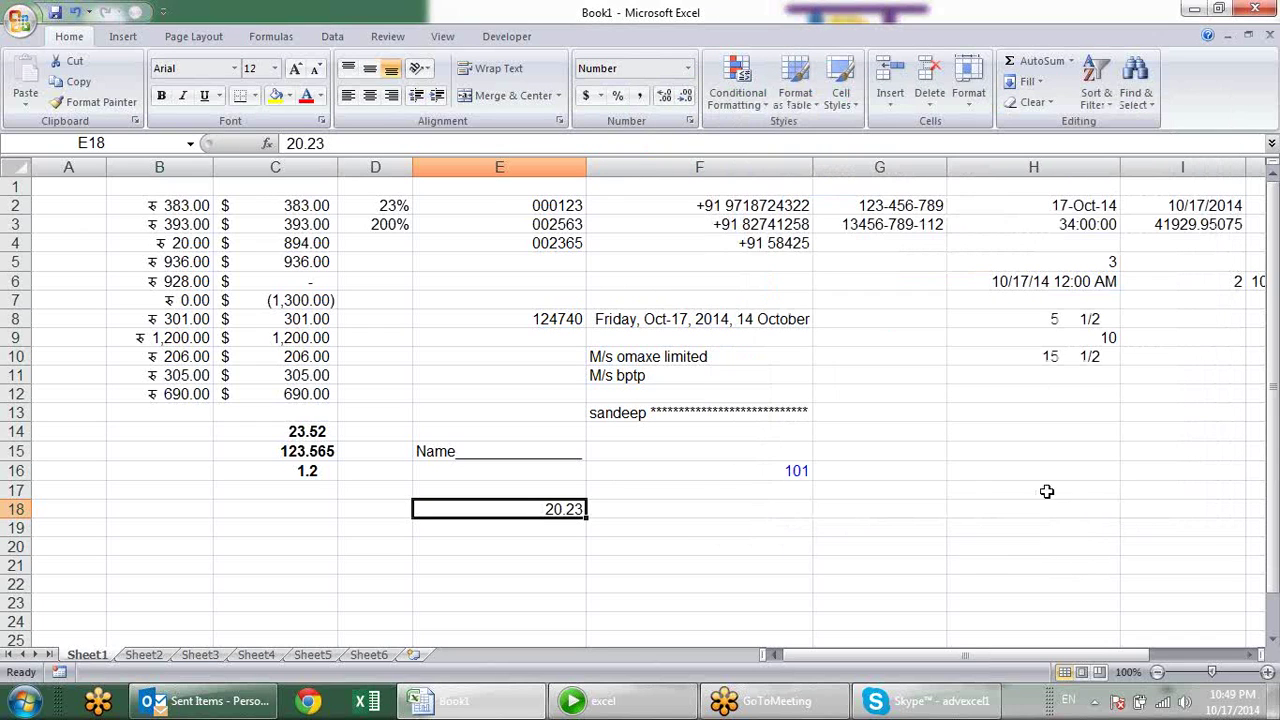
pyautogui.click(690, 121)
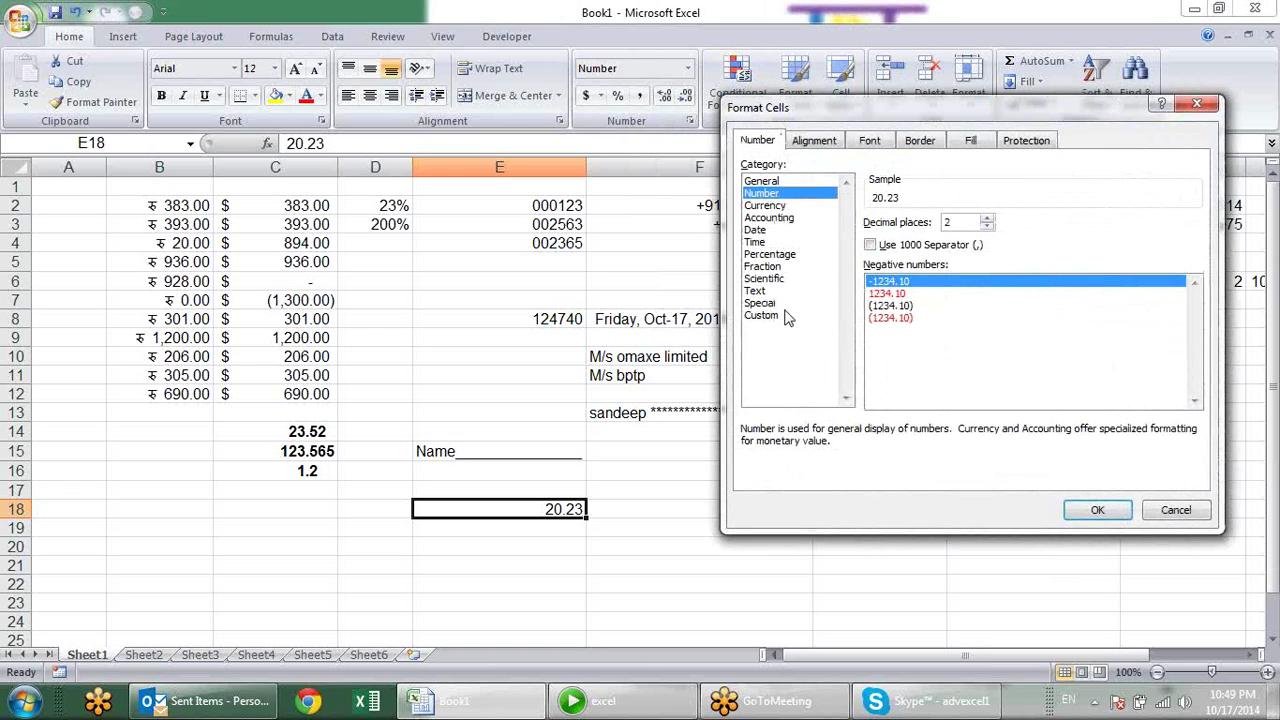
pyautogui.click(762, 315)
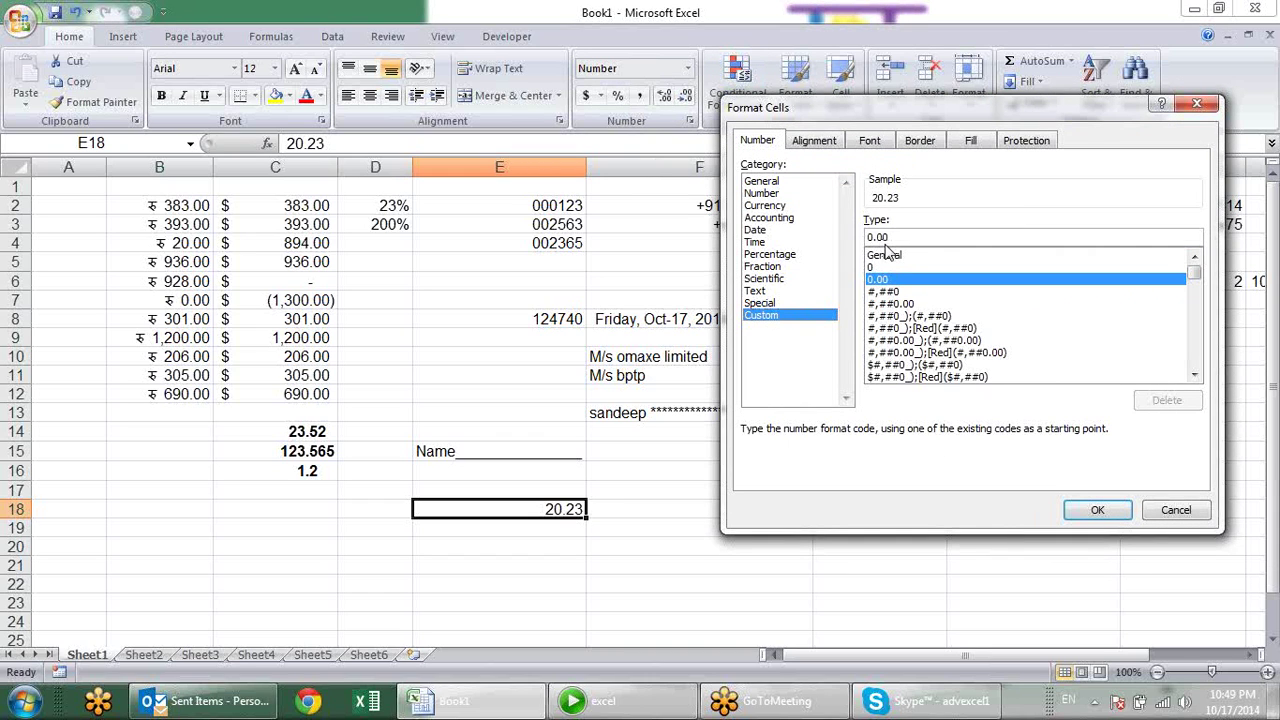
# Dismiss the format settings and try entering 0, then .01, in E18.
pyautogui.press('Escape')
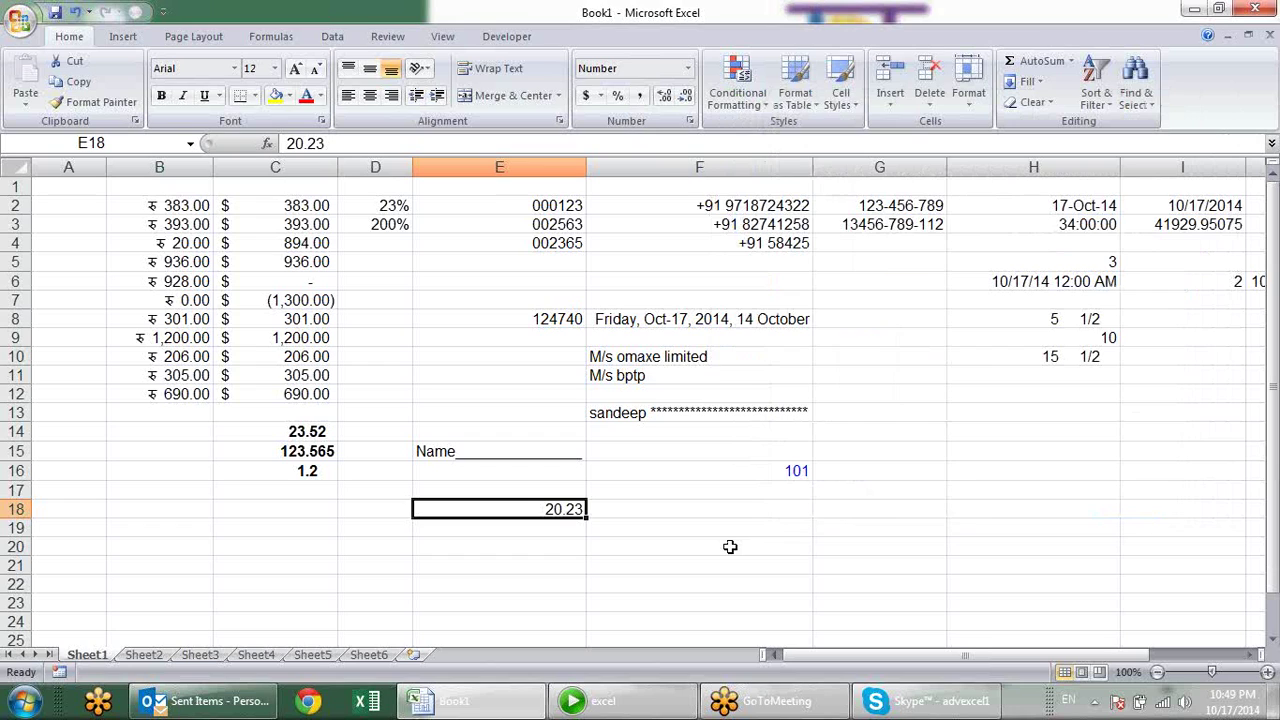
pyautogui.write('0')
pyautogui.press('Return')
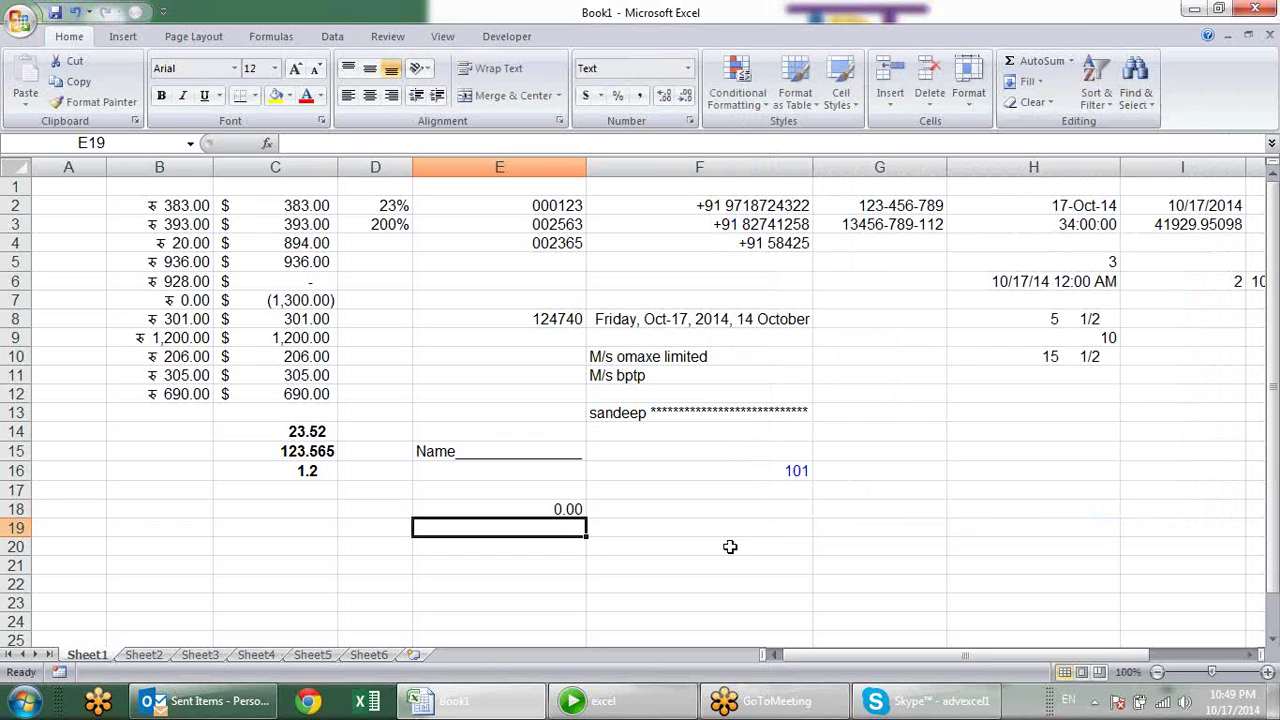
pyautogui.press('Up')
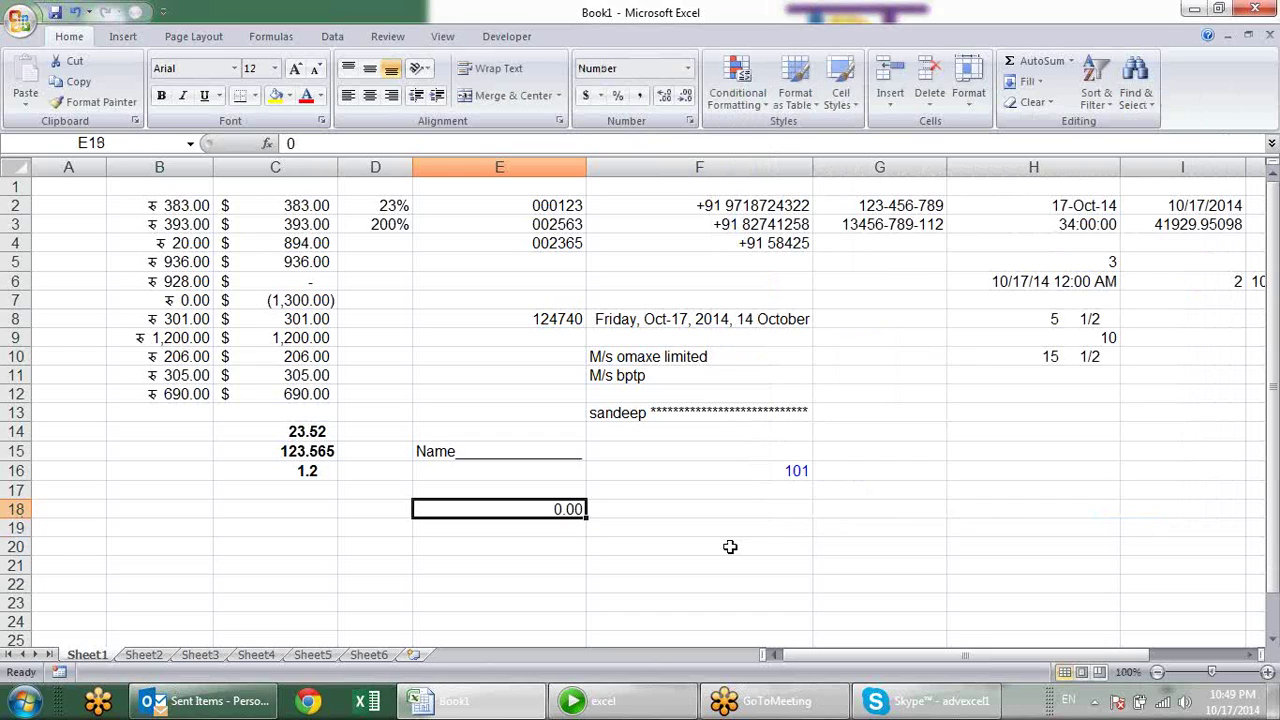
pyautogui.write('.01')
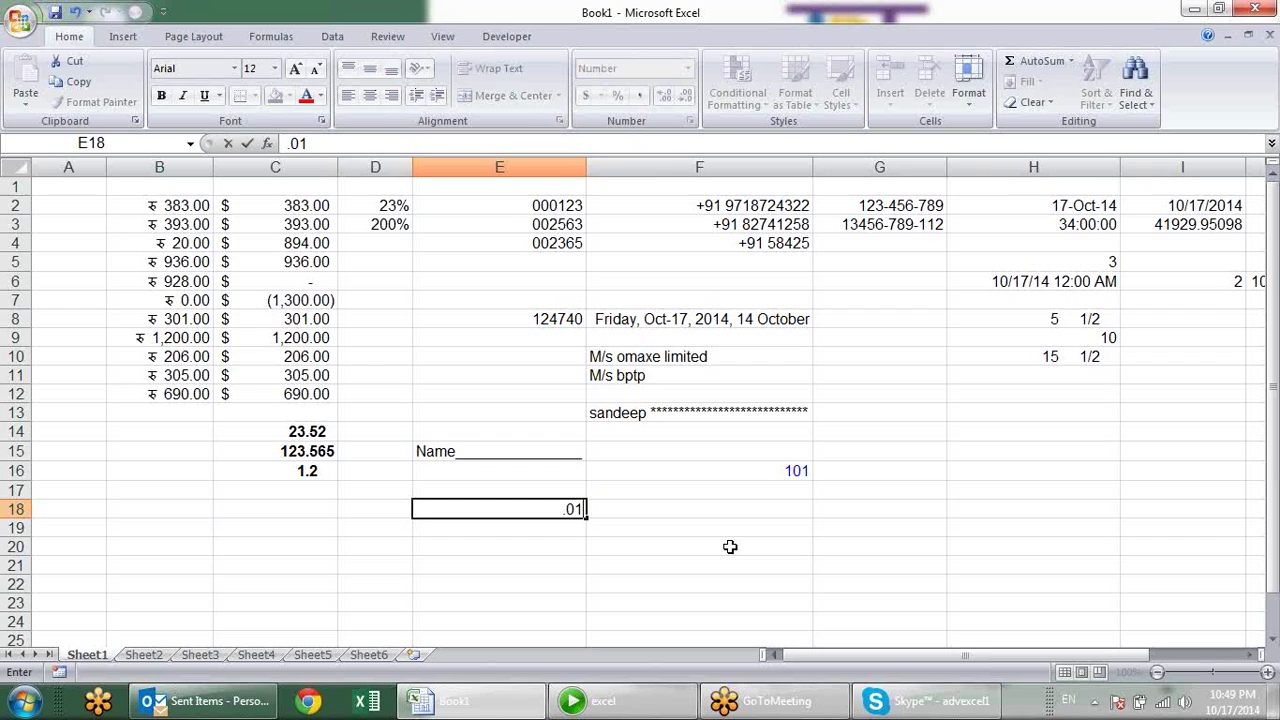
pyautogui.press('Return')
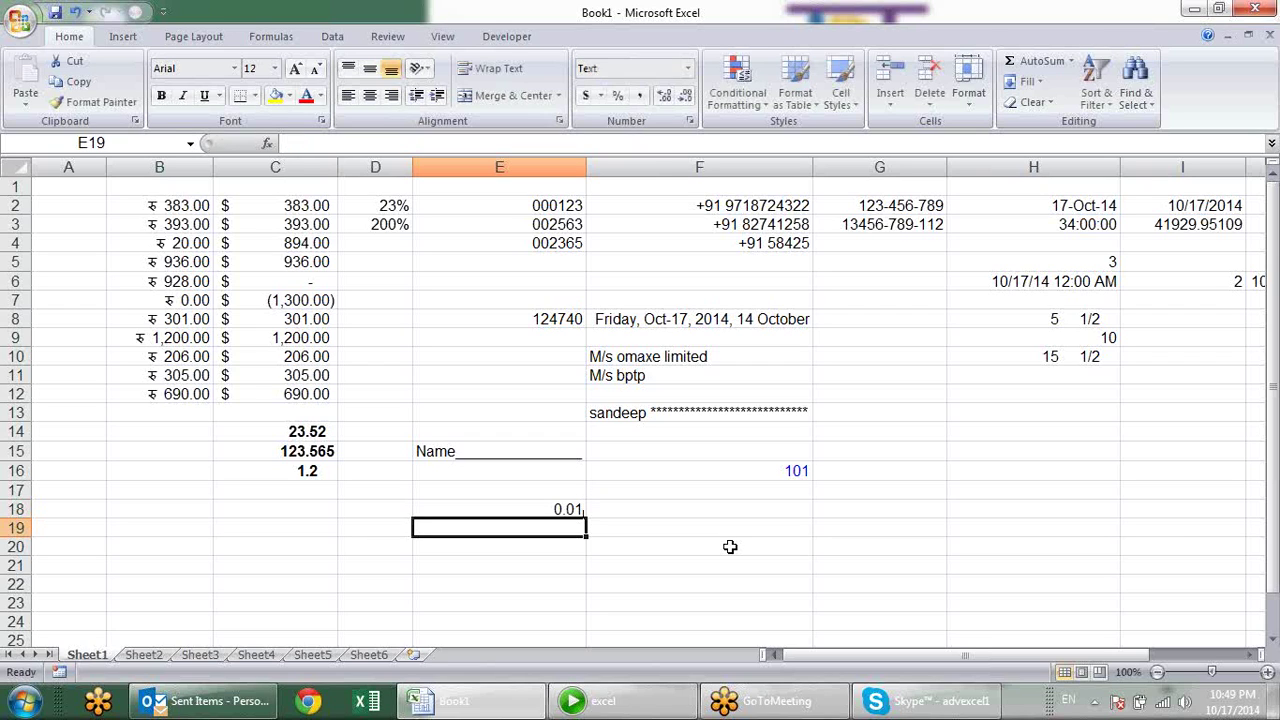
# Enter 23 in E18 so it shows 0.23, and bring up its number format settings.
pyautogui.press('Up')
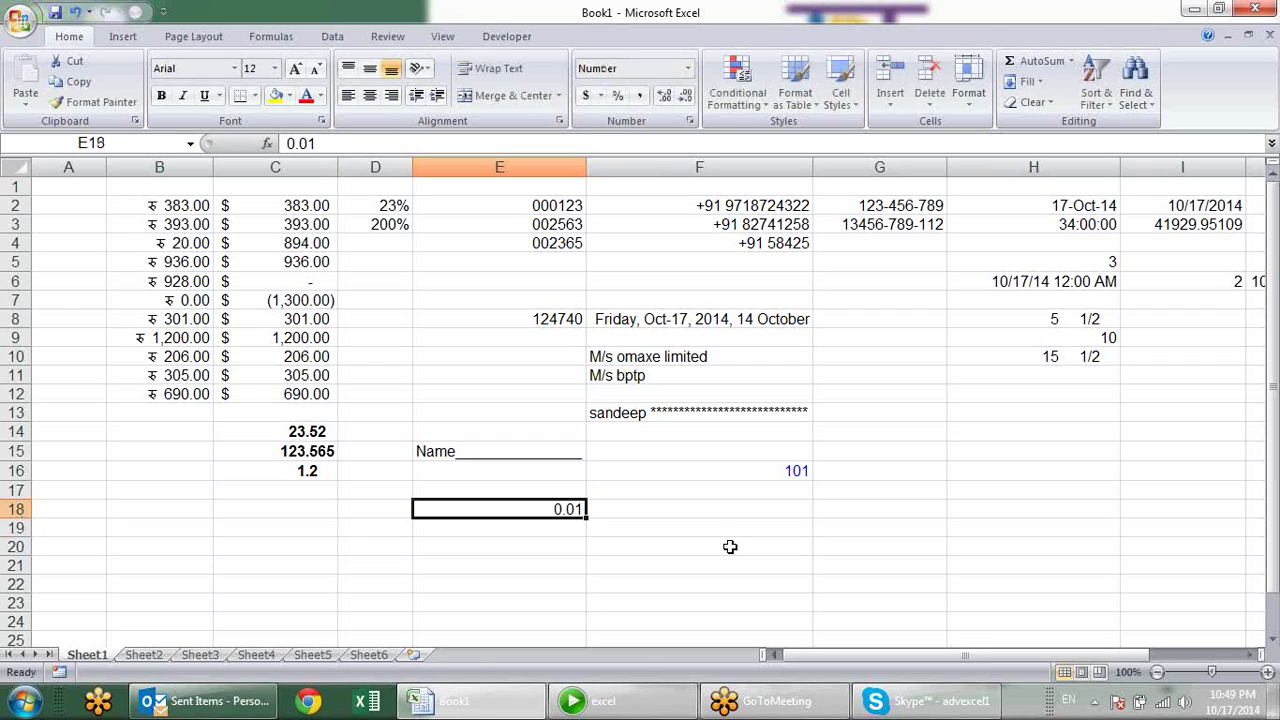
pyautogui.press('BackSpace')
pyautogui.write('23')
pyautogui.press('Return')
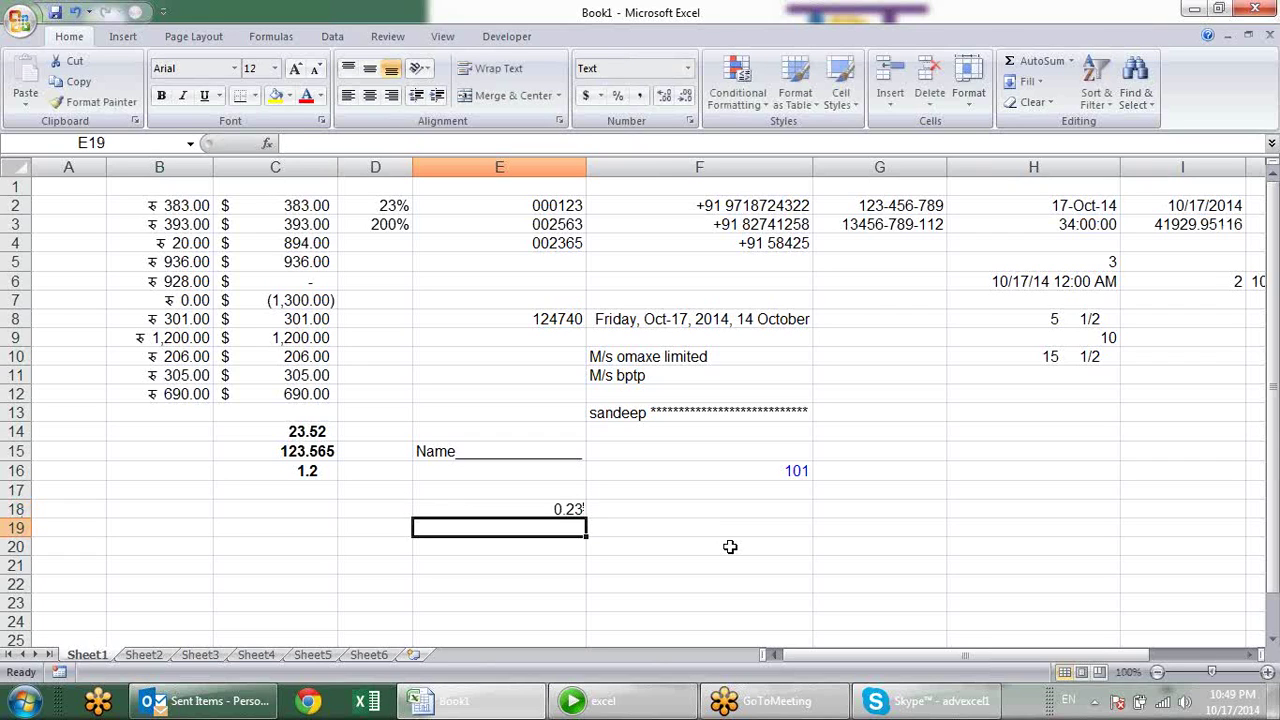
pyautogui.press('Up')
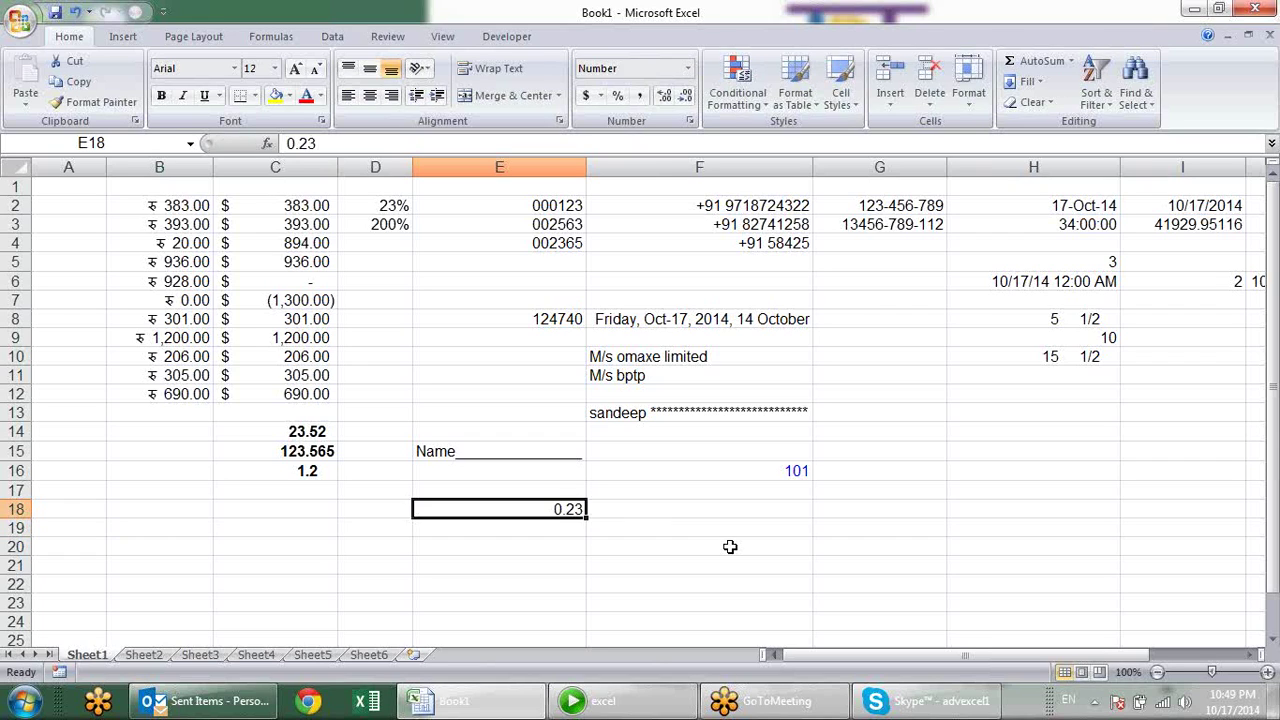
pyautogui.hotkey('ctrl', '1')
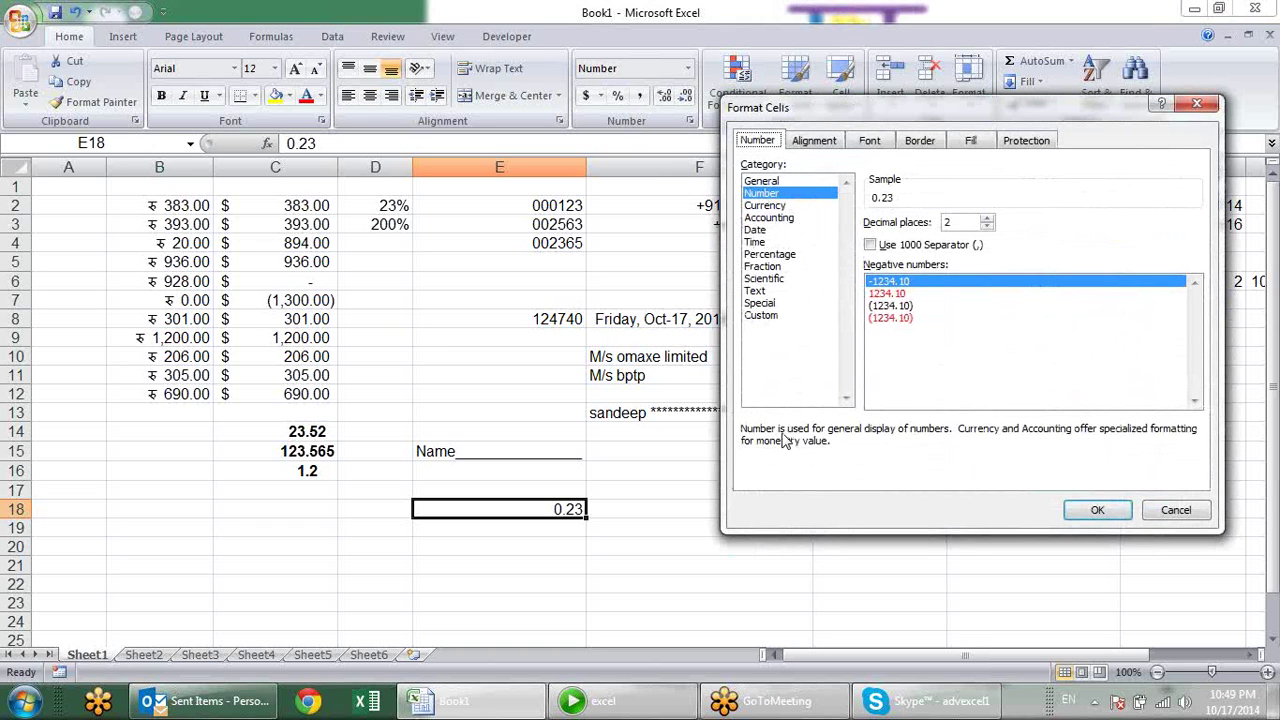
# Give E18 the custom number format #,##0.00.
pyautogui.click(792, 316)
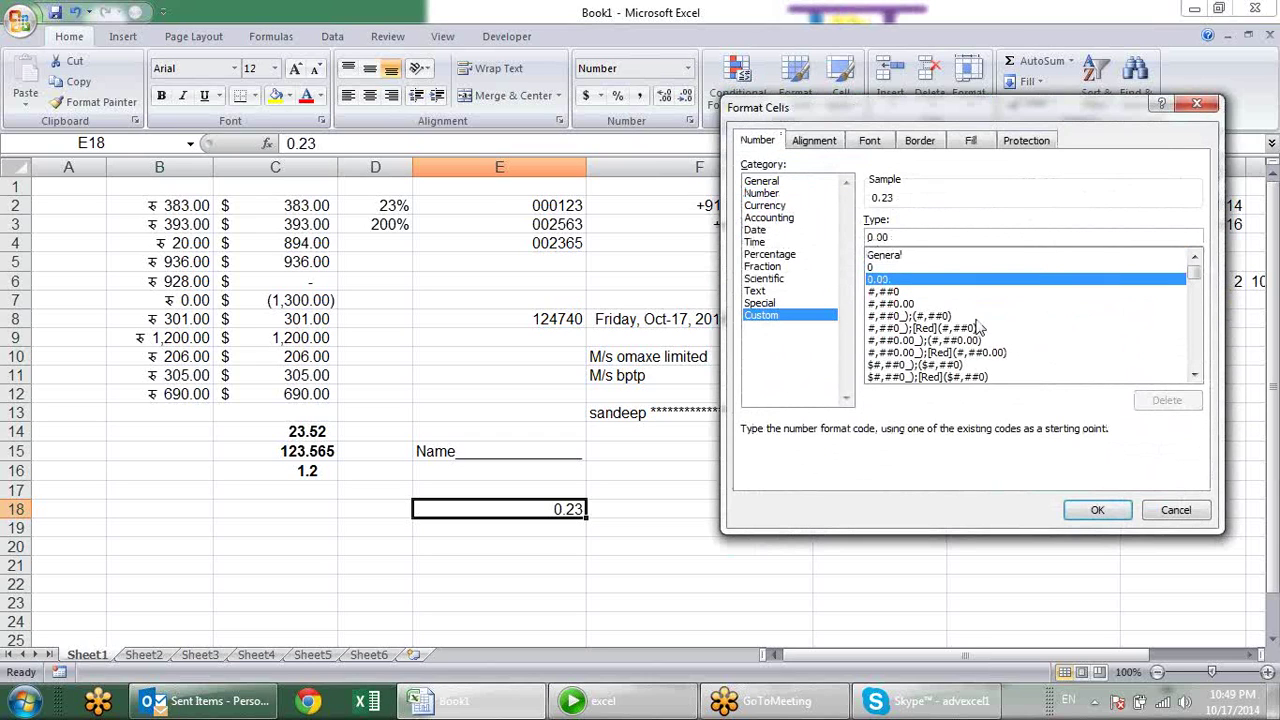
pyautogui.write('3')
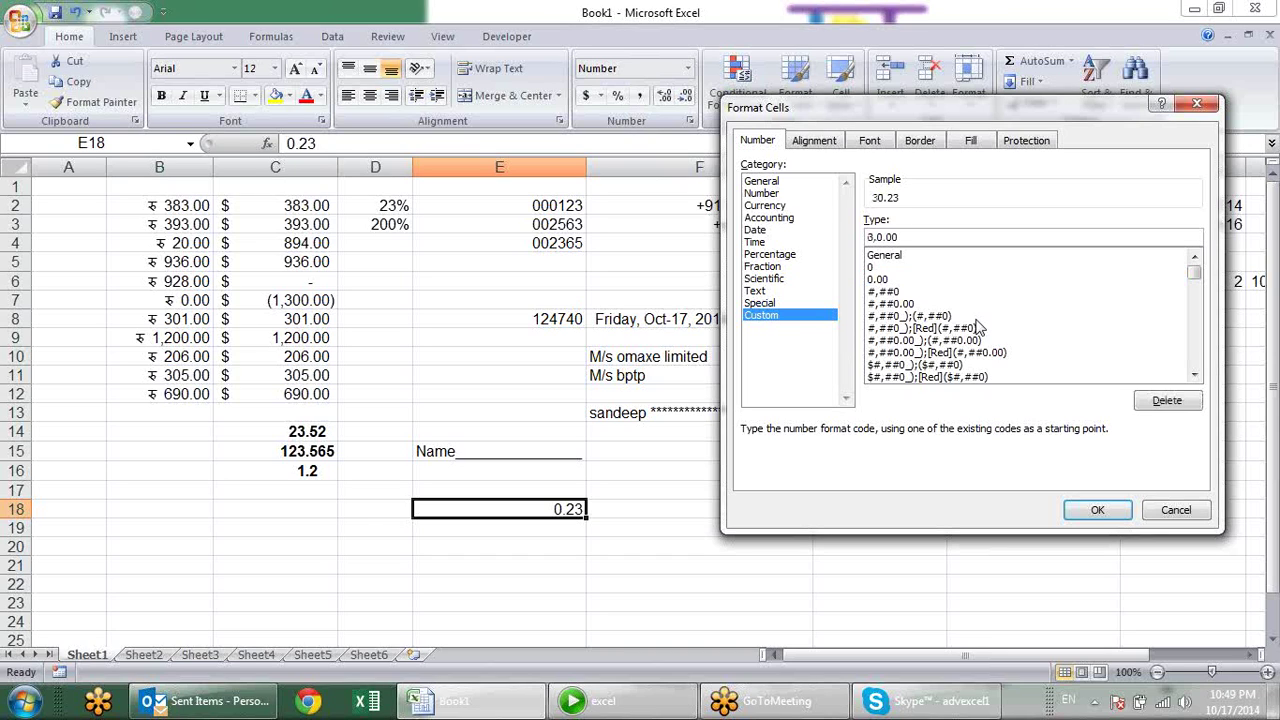
pyautogui.press('BackSpace')
pyautogui.write('#')
pyautogui.write(',##')
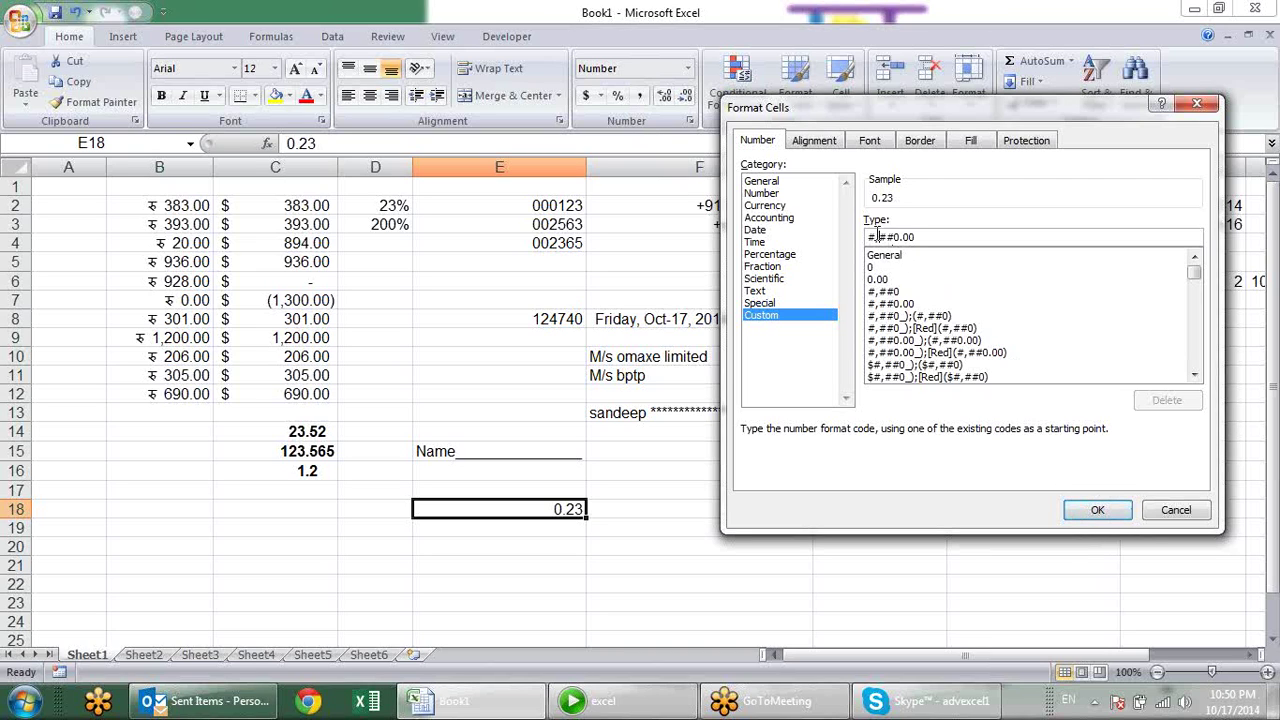
pyautogui.moveTo(880, 236); pyautogui.dragTo(901, 236)
pyautogui.click(912, 237)
pyautogui.click(1100, 503)
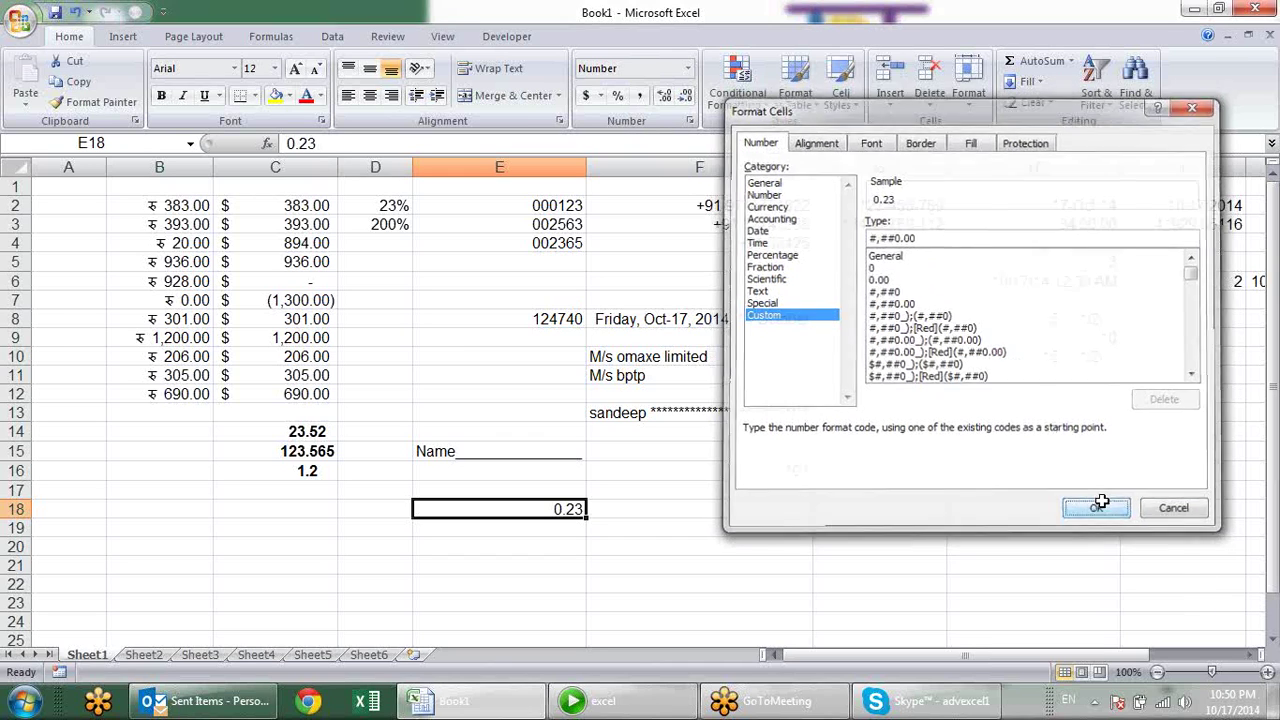
# Enter 1000 in E18 so it displays 1,000.00.
pyautogui.write('1000')
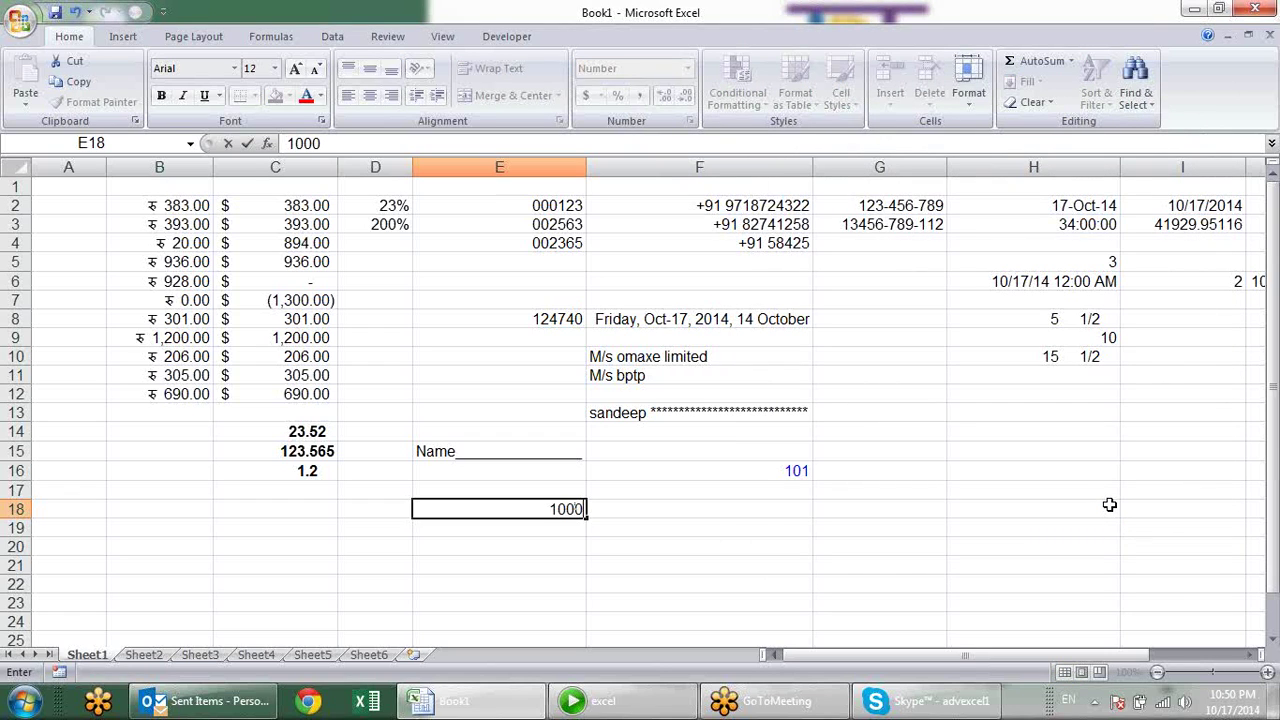
pyautogui.press('Return')
pyautogui.click(776, 591)
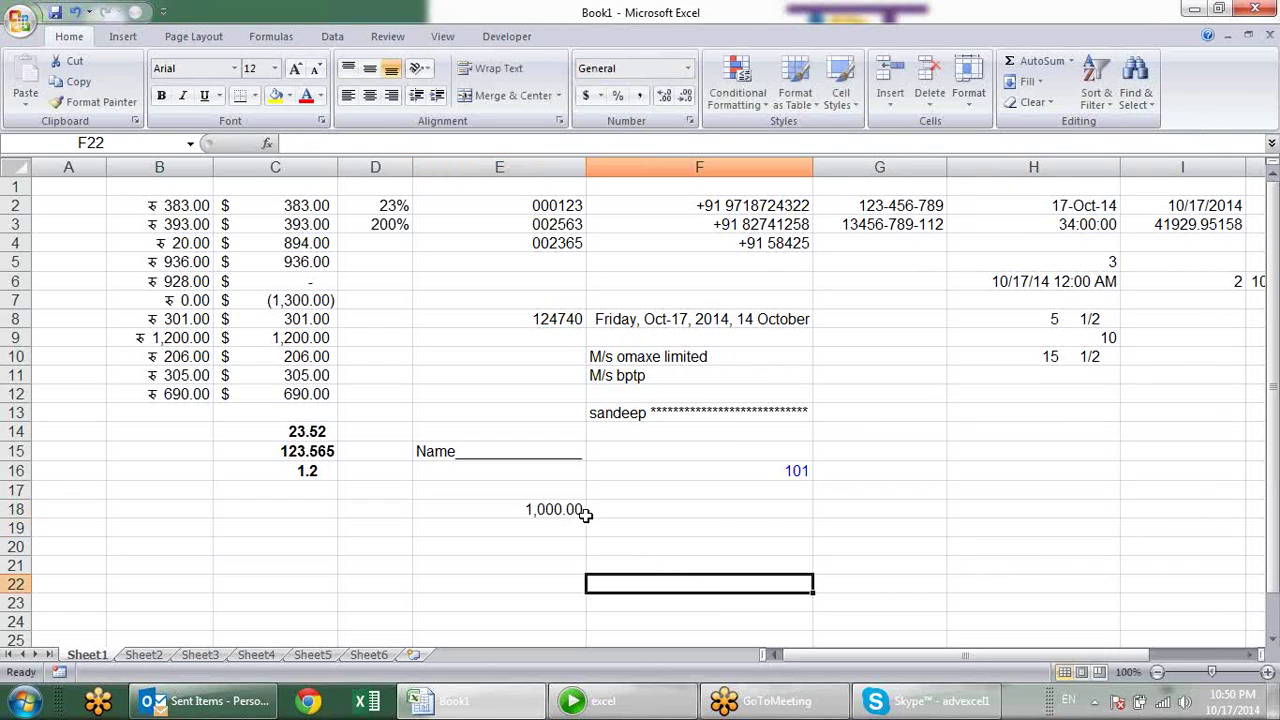
pyautogui.click(572, 509)
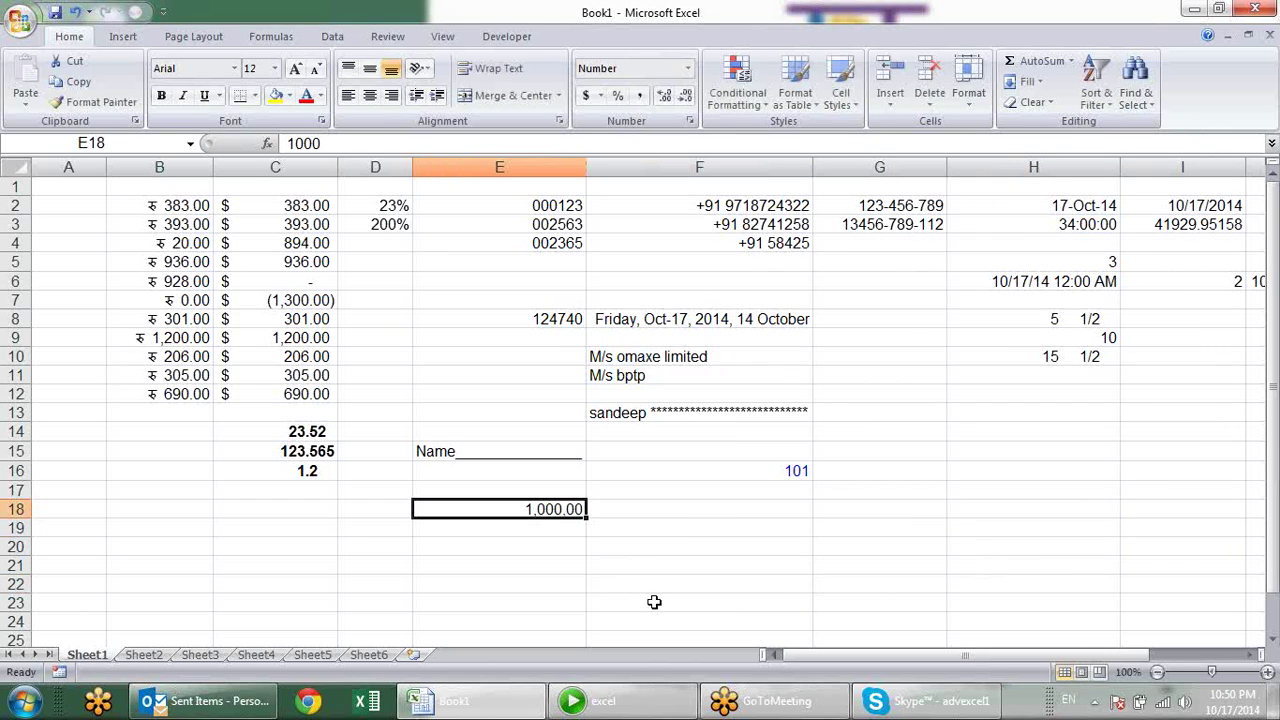
# Replace E18's custom code with #, so 1000 displays as 1.
pyautogui.hotkey('ctrl', '1')
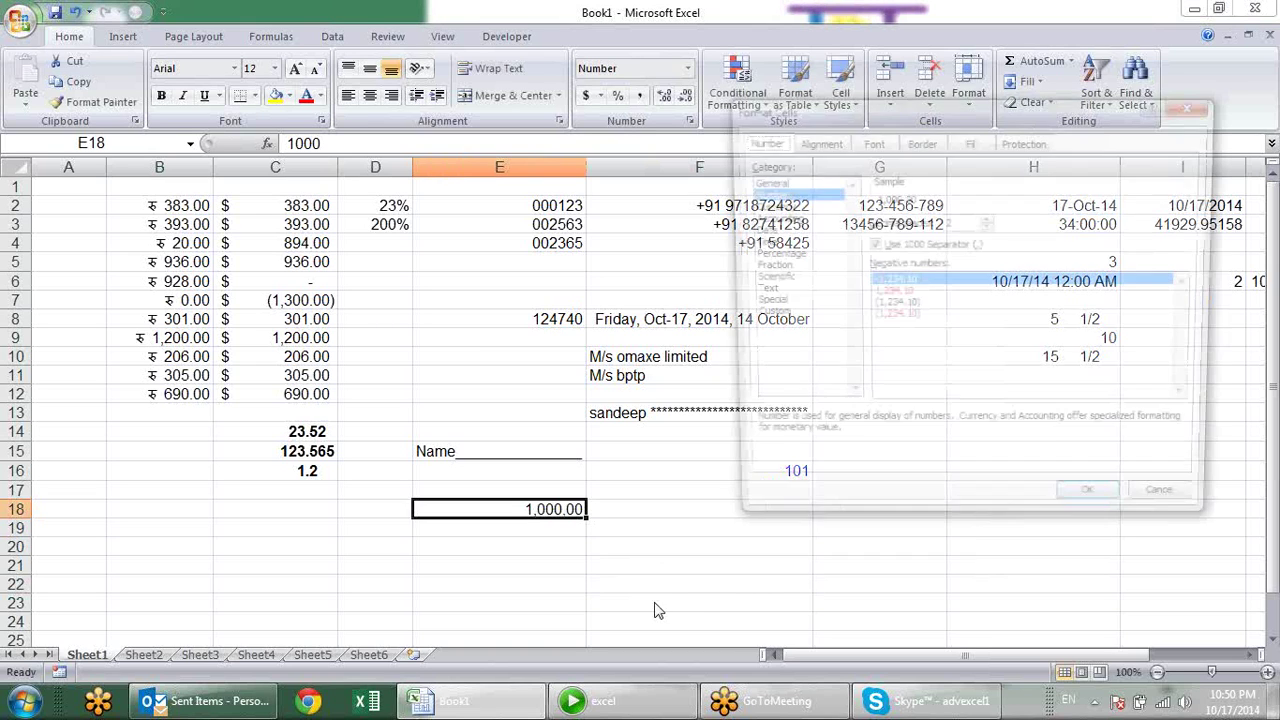
pyautogui.click(774, 302)
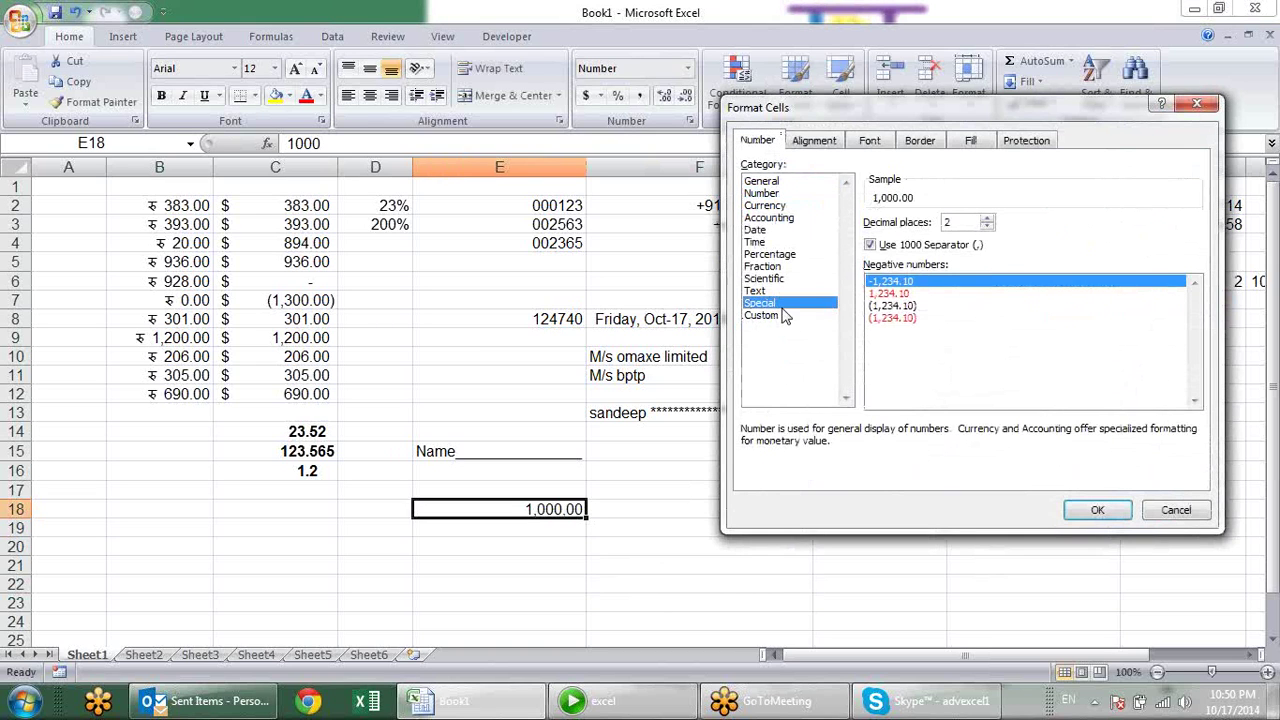
pyautogui.click(762, 315)
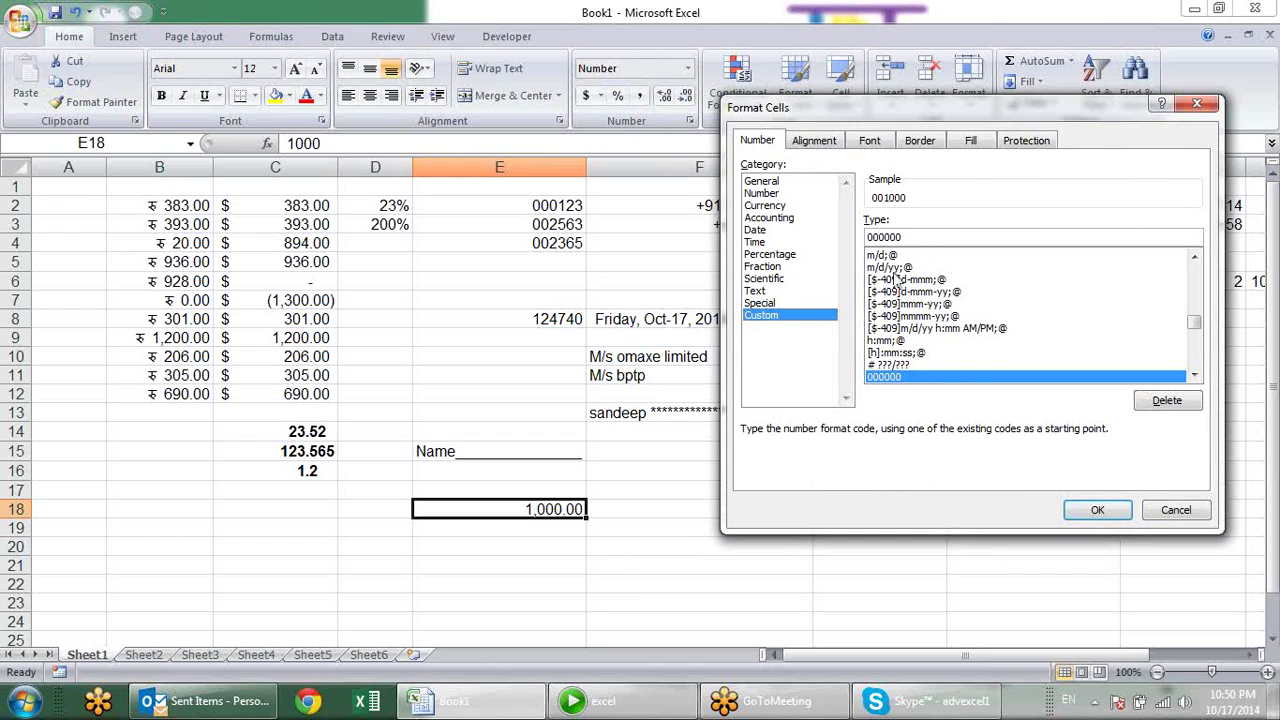
pyautogui.doubleClick(903, 236)
pyautogui.write('3')
pyautogui.press('BackSpace')
pyautogui.write('#,')
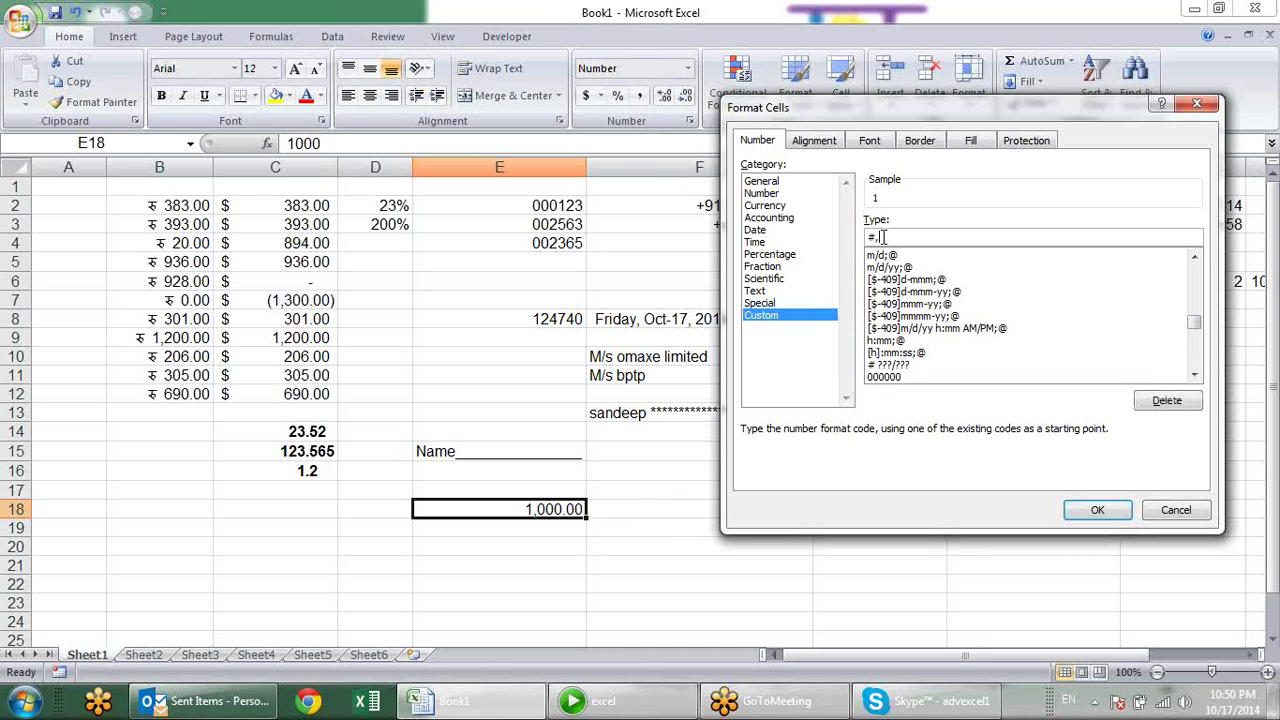
pyautogui.click(1097, 510)
pyautogui.click(695, 509)
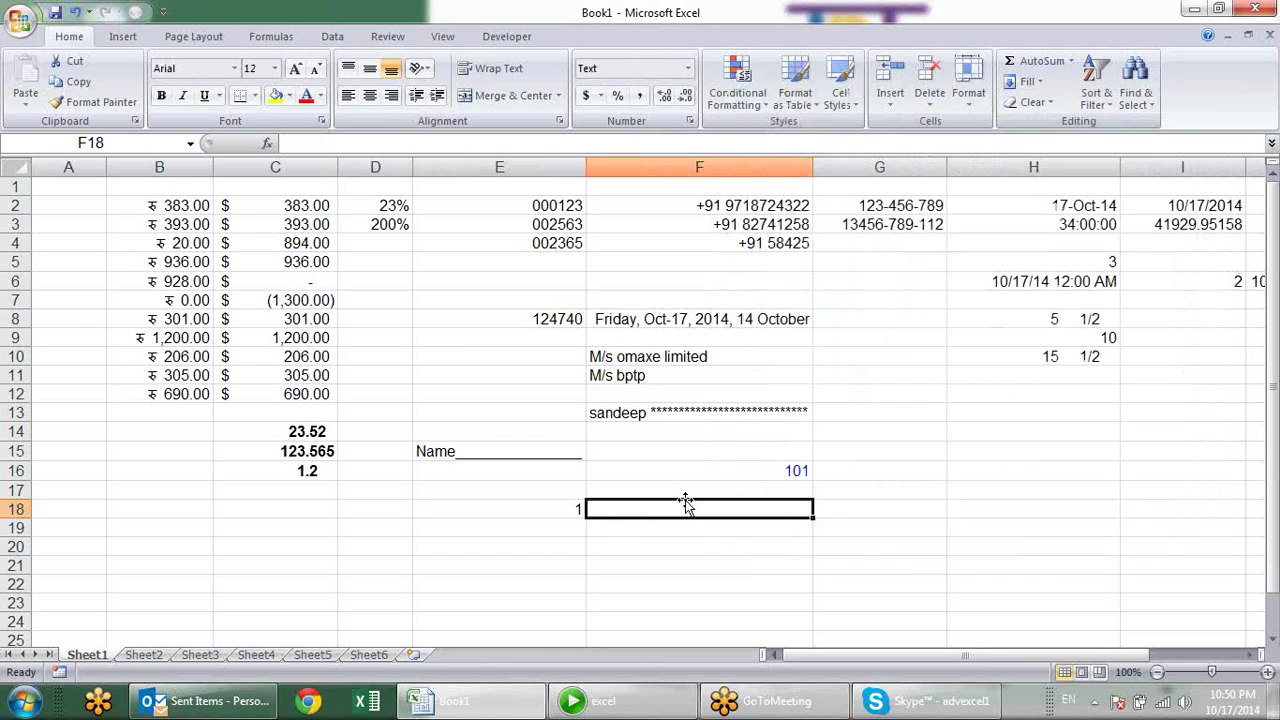
pyautogui.click(555, 511)
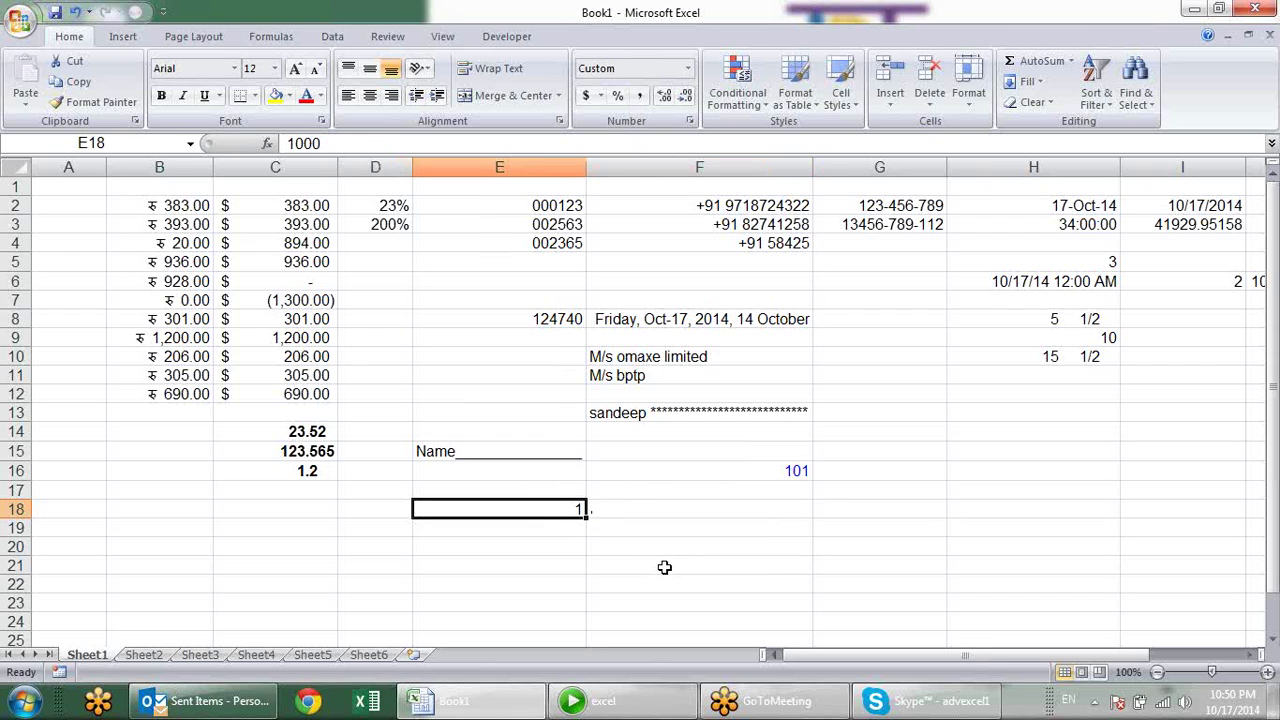
# Reopen E18's format settings unchanged, then undo it back to General showing 1000.
pyautogui.hotkey('ctrl', '1')
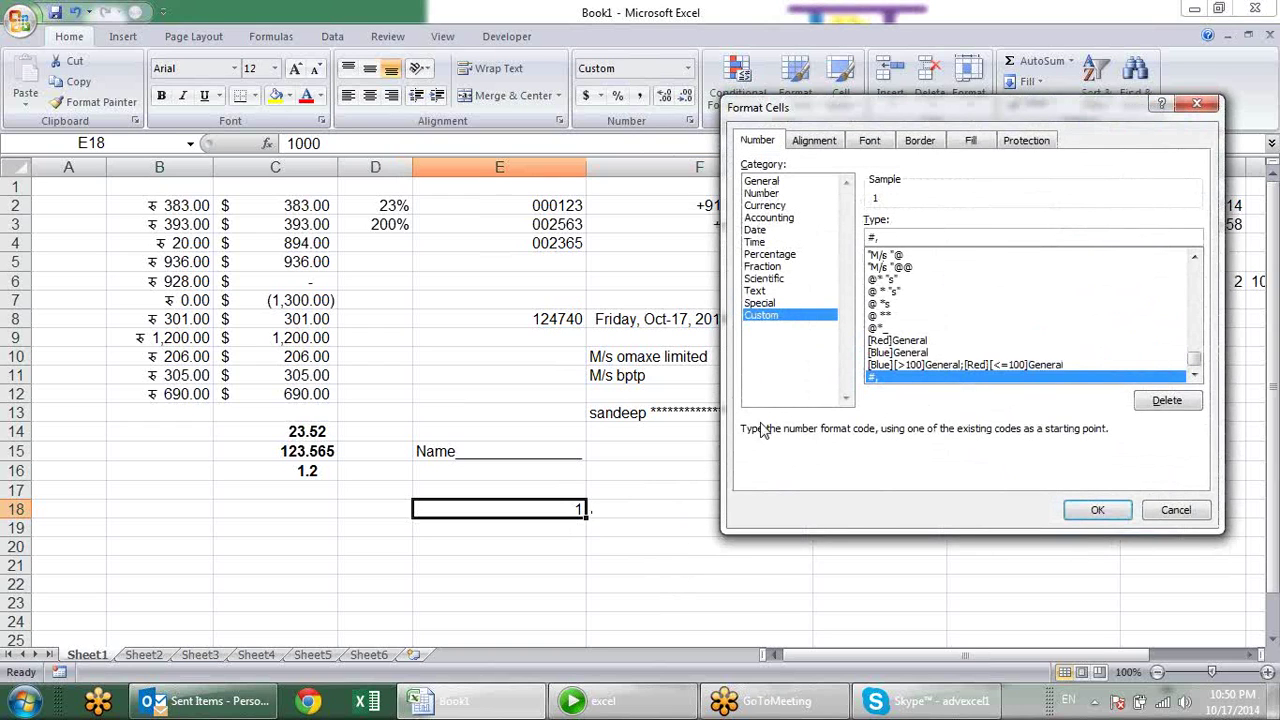
pyautogui.press('Return')
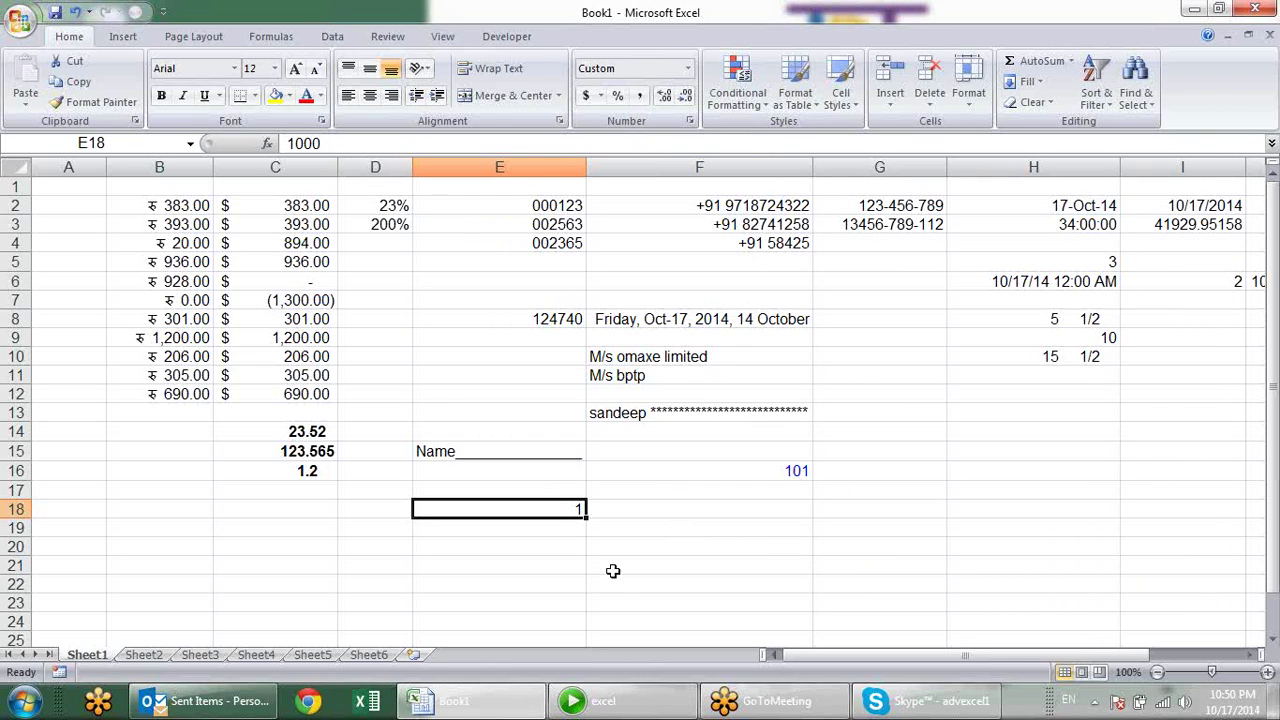
pyautogui.hotkey('ctrl', 'z')
# Enter 1123123 in E18 by adding a leading 1 to 123123.
pyautogui.write('123123')
pyautogui.press('F2')
pyautogui.press('Left')
pyautogui.press('Left')
pyautogui.press('Left')
pyautogui.press('Left')
pyautogui.press('Left')
pyautogui.write('1')
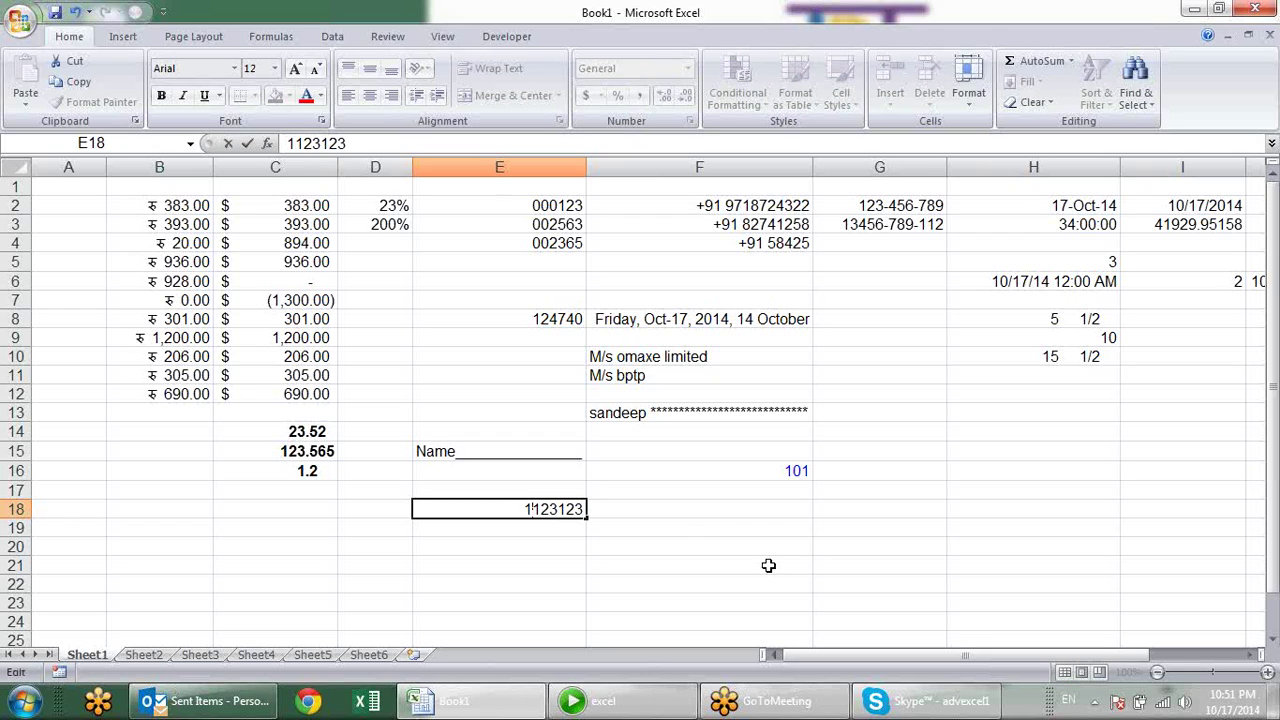
pyautogui.press('Return')
pyautogui.press('Up')
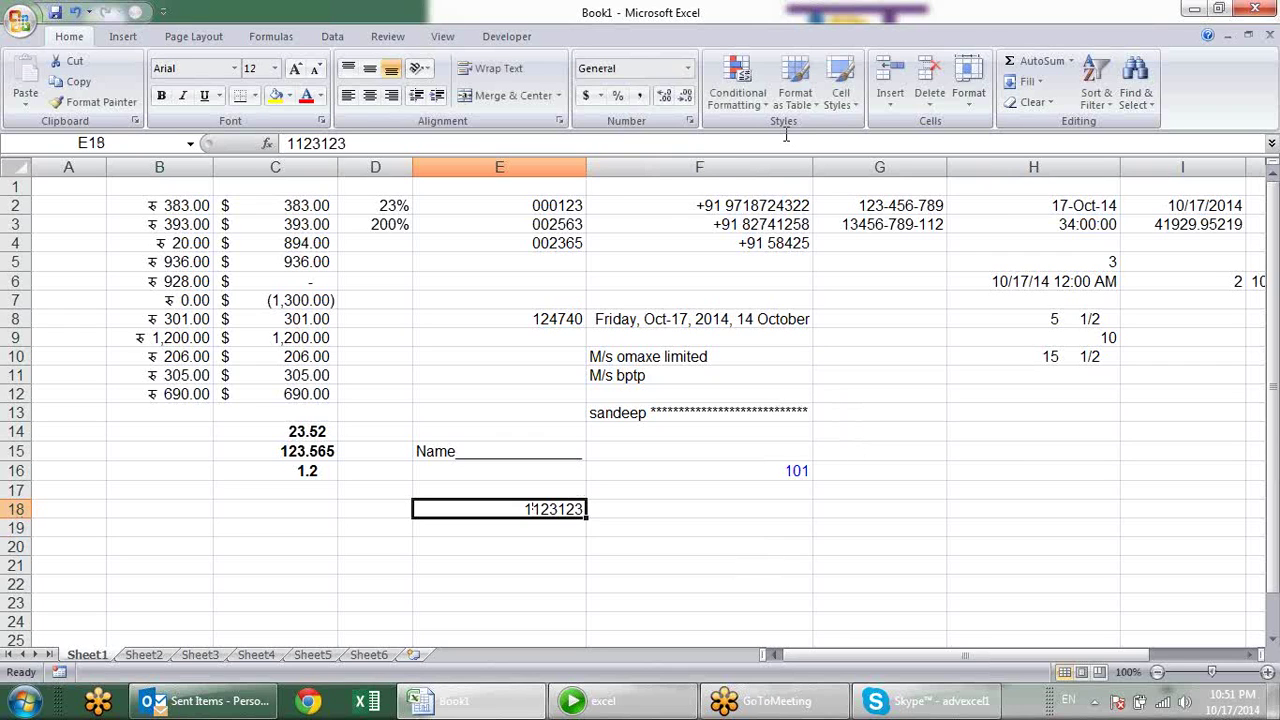
# Format E18 as Number with 2 decimals and a 1000 separator, showing 1,123,123.00.
pyautogui.hotkey('ctrl', '1')
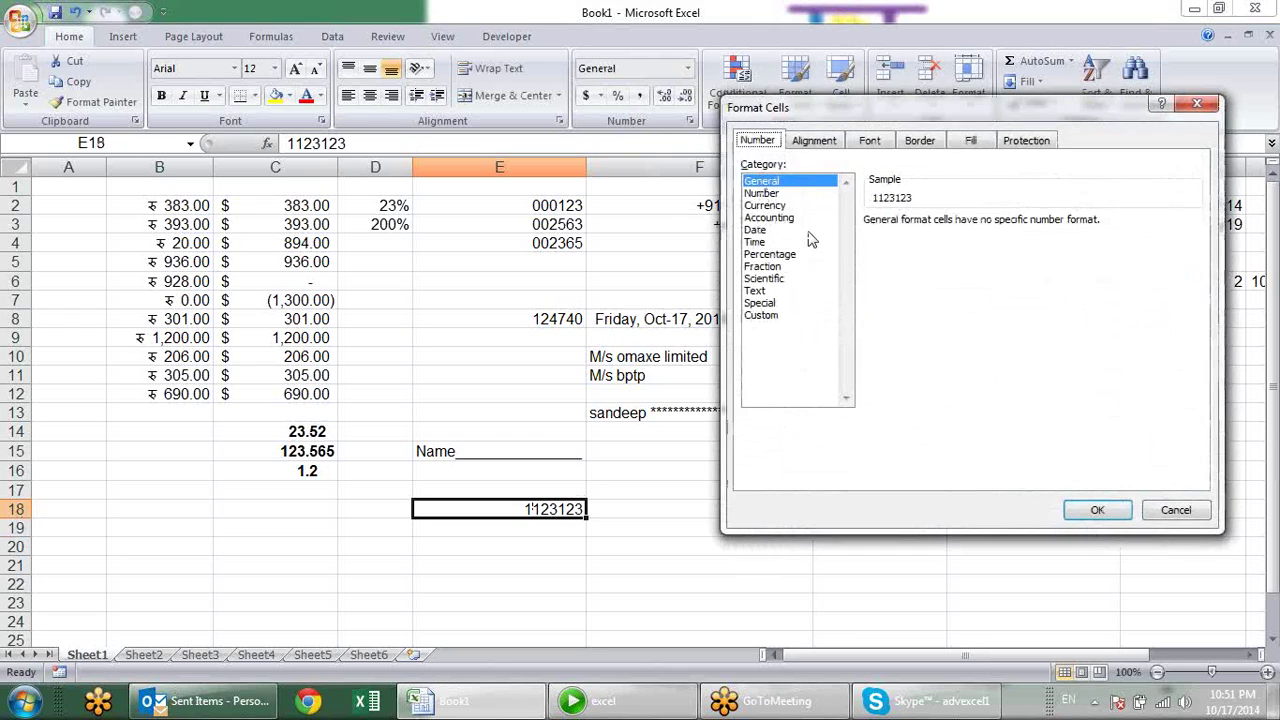
pyautogui.click(795, 315)
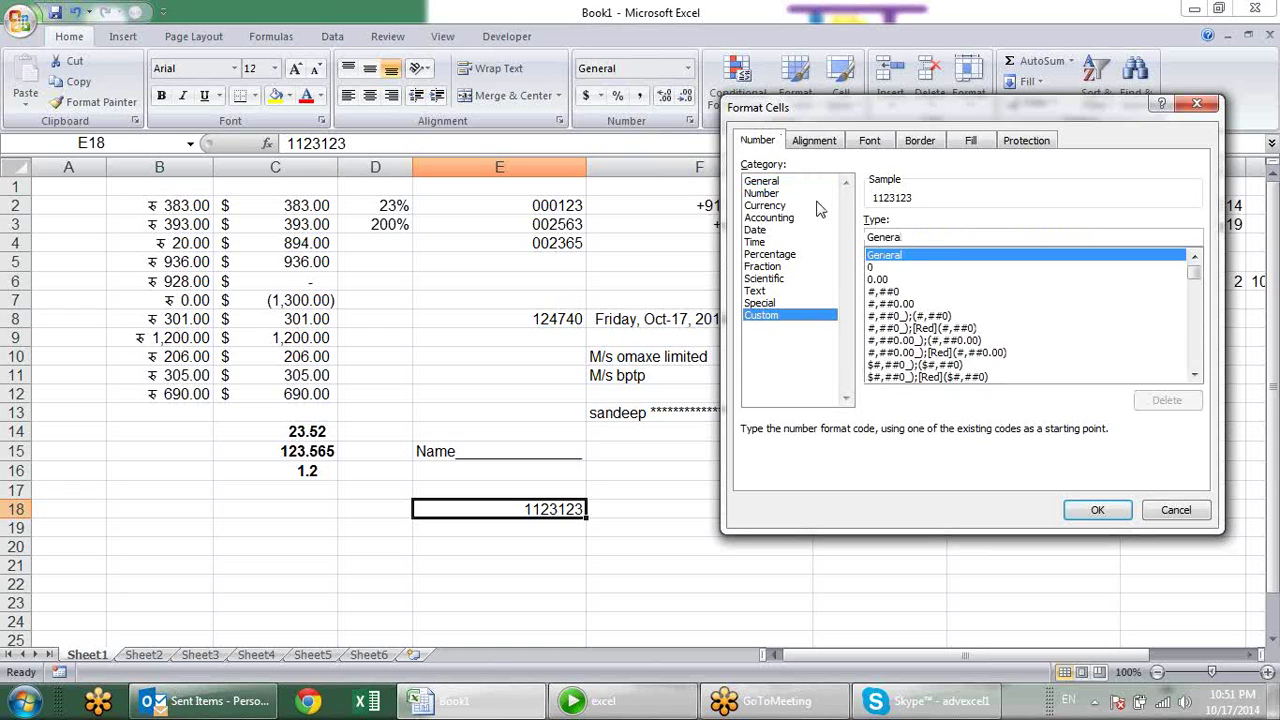
pyautogui.click(765, 193)
pyautogui.click(893, 246)
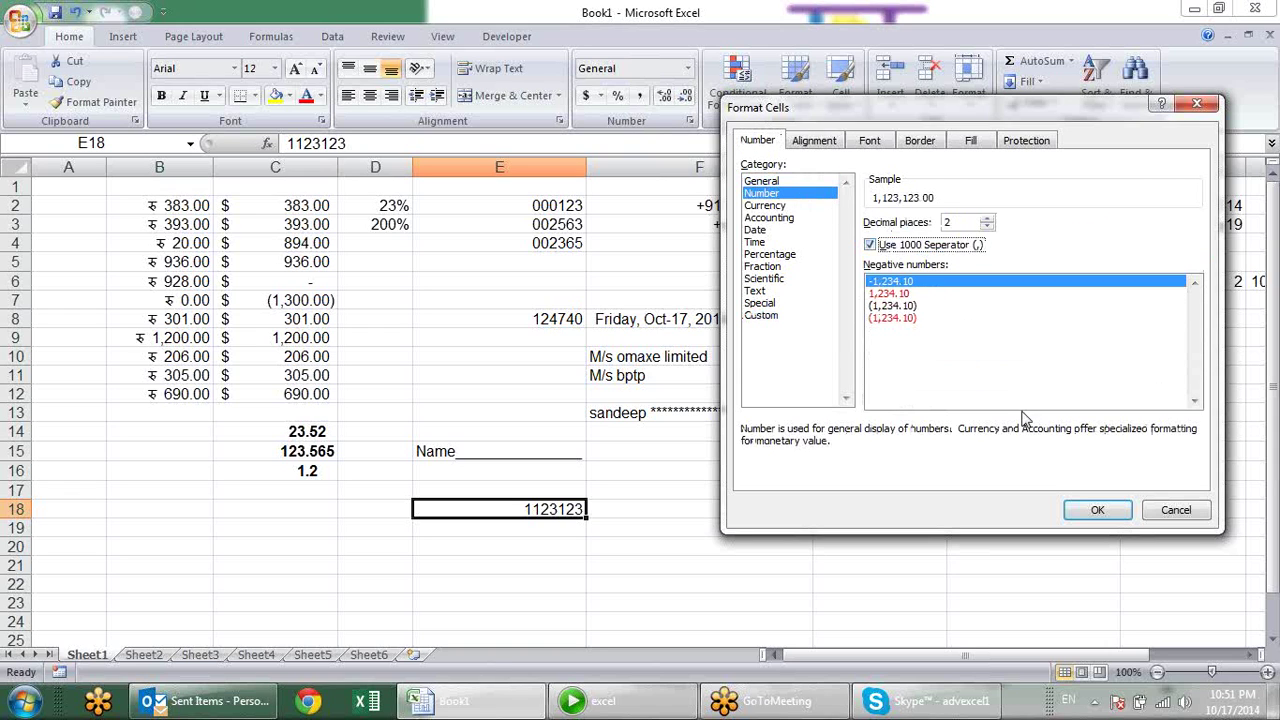
pyautogui.click(1097, 510)
pyautogui.click(715, 519)
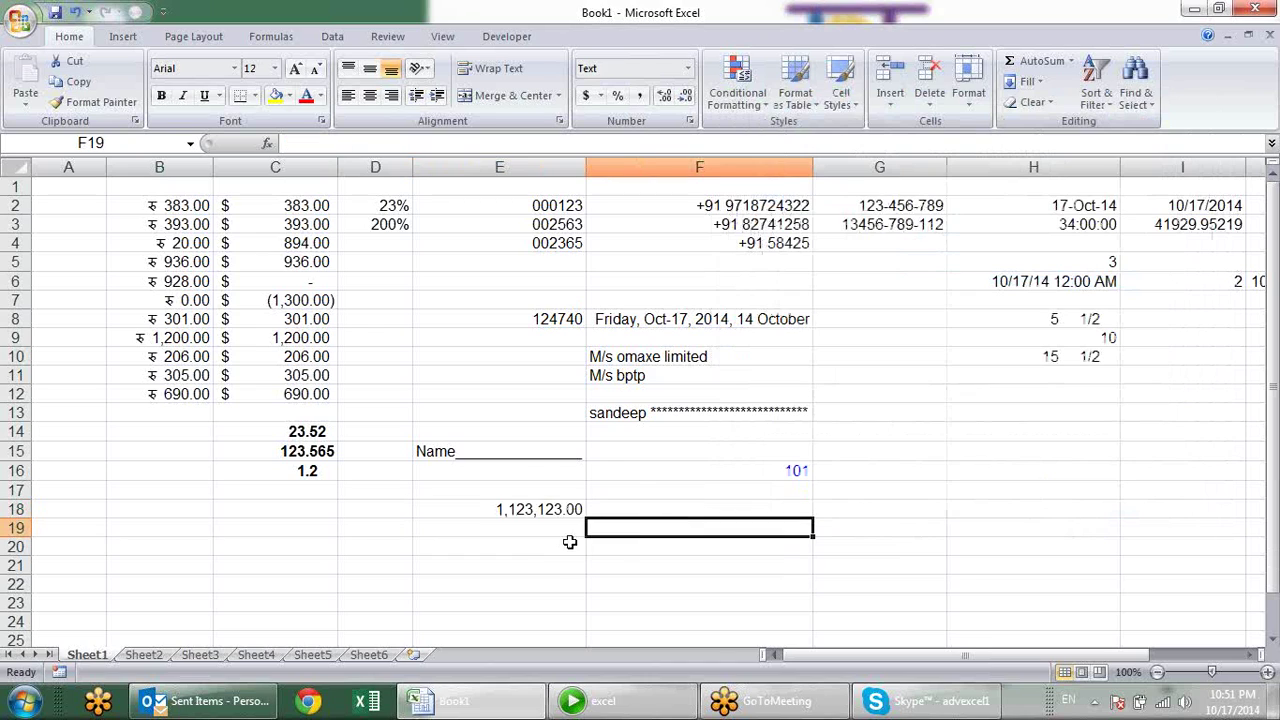
pyautogui.click(514, 511)
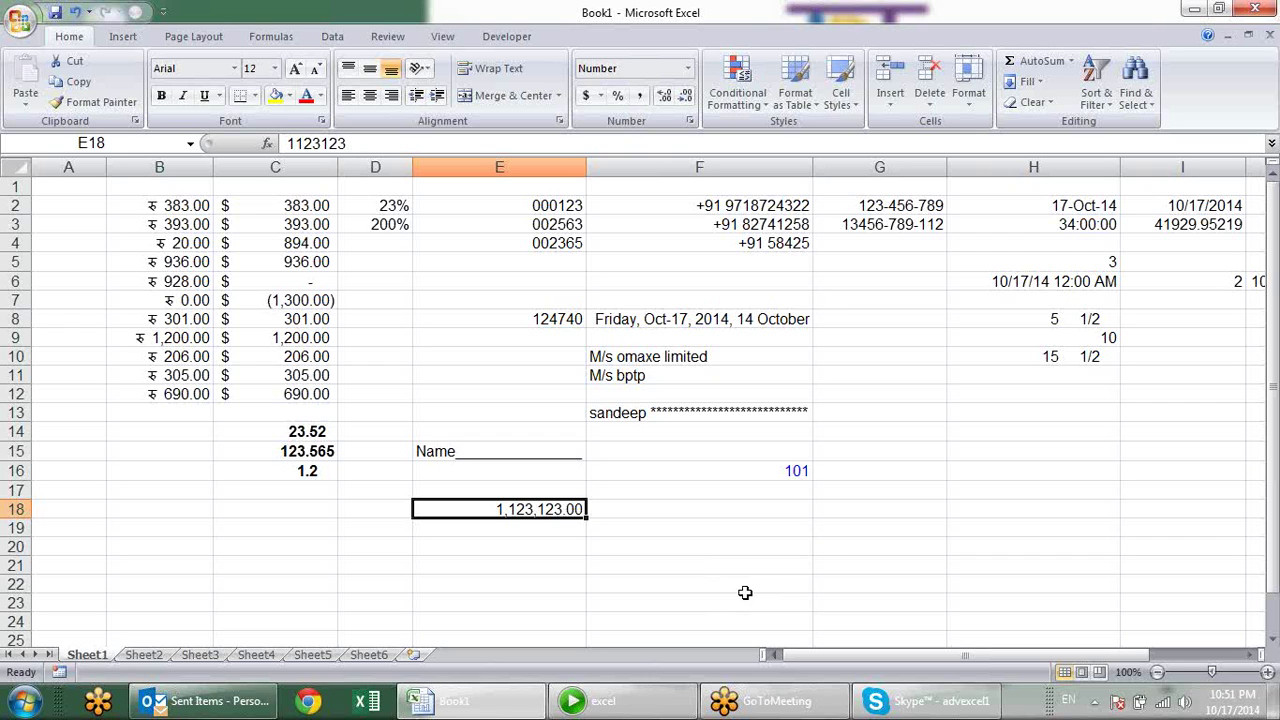
# Replace ##0.00 in E18's custom code with a comma, making #,, so it shows 1.
pyautogui.hotkey('ctrl', '1')
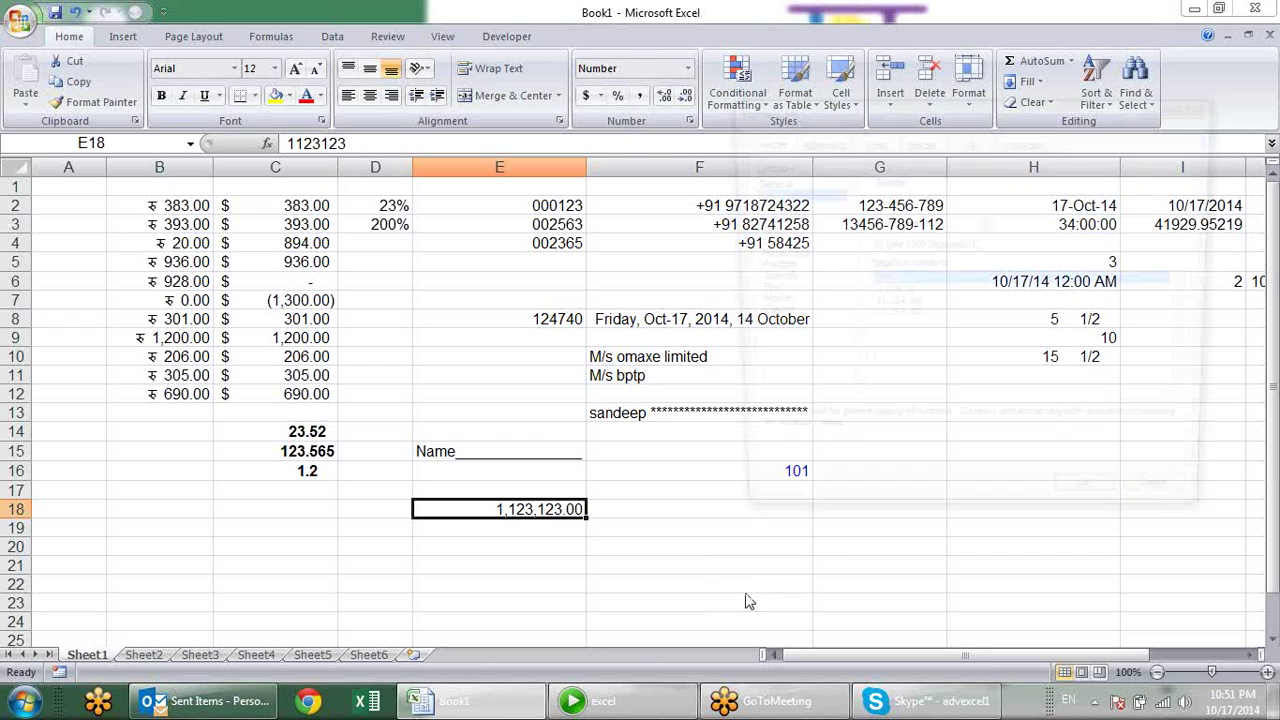
pyautogui.click(806, 318)
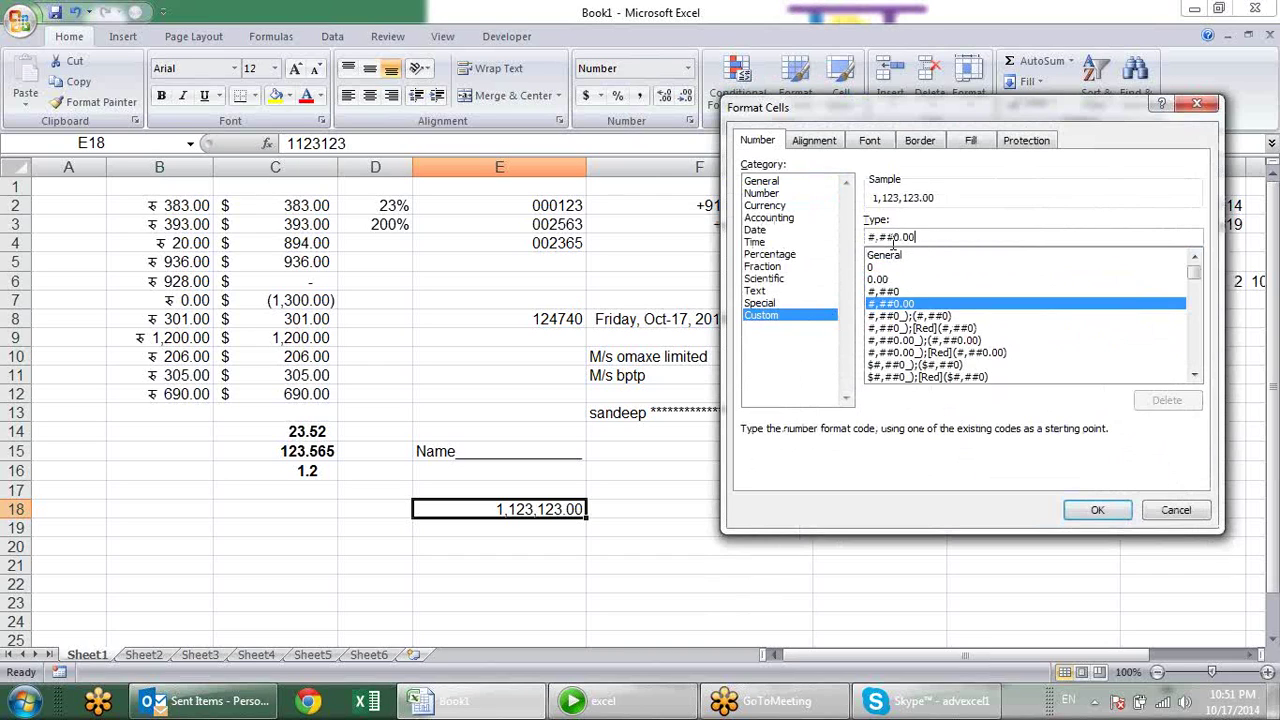
pyautogui.moveTo(916, 237); pyautogui.dragTo(880, 237)
pyautogui.write(',,')
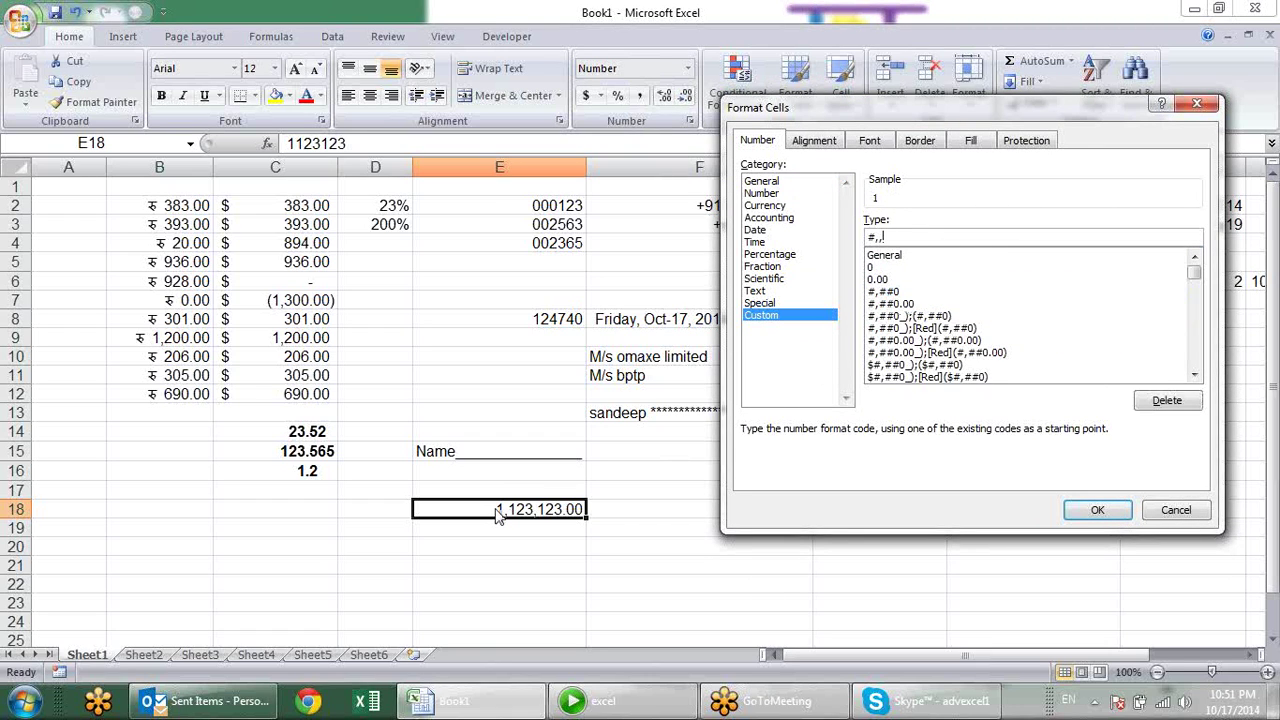
pyautogui.click(1097, 510)
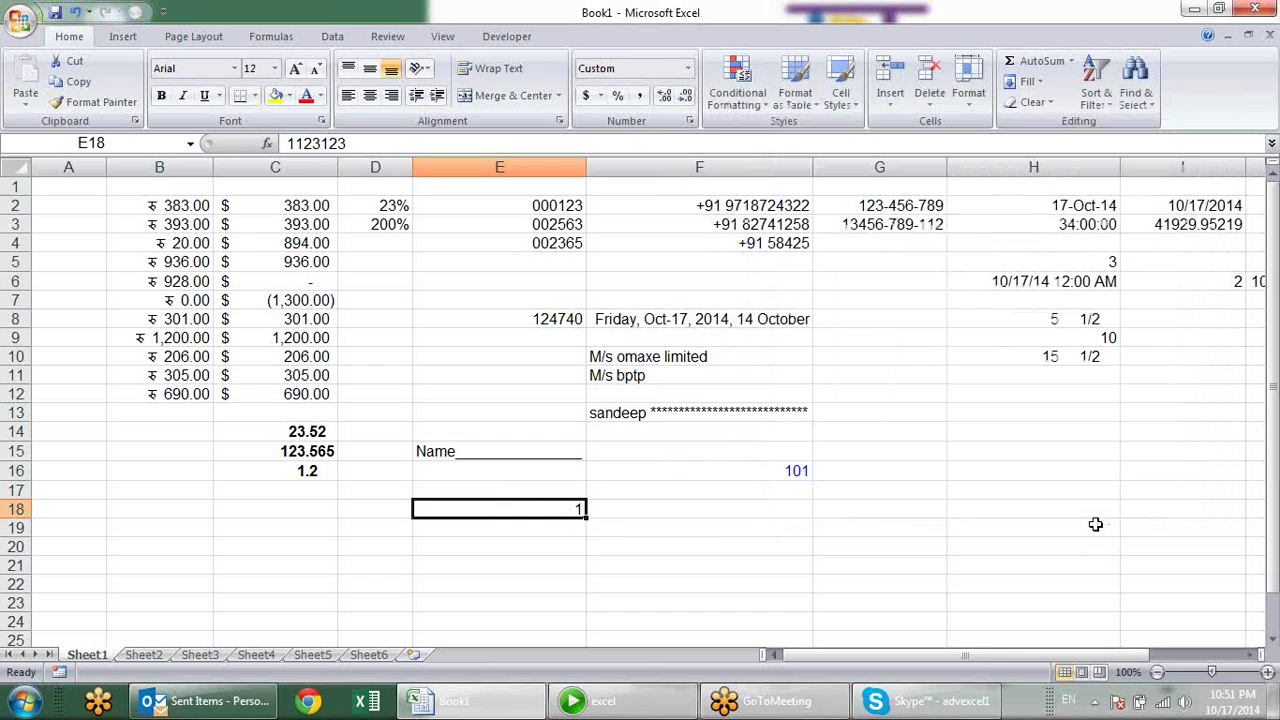
pyautogui.click(762, 566)
pyautogui.click(559, 505)
# Reopen E18's format settings to review the #,, code, closing without changes.
pyautogui.hotkey('ctrl', '1')
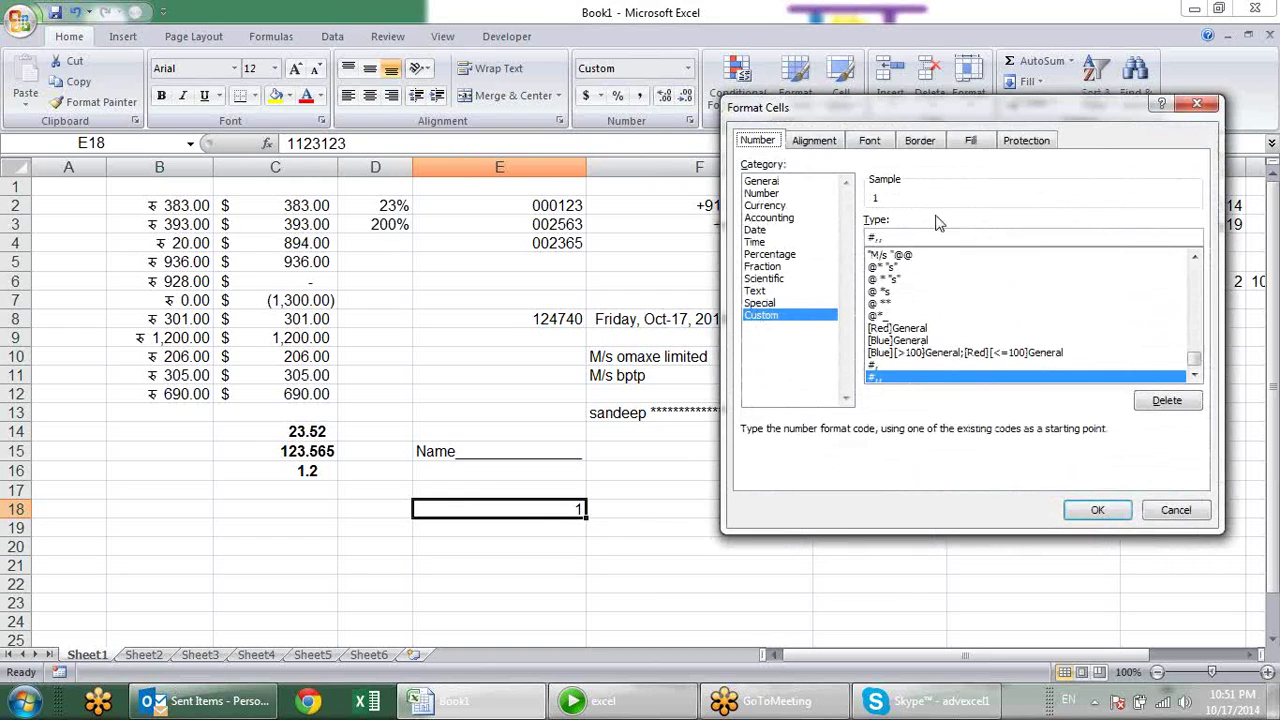
pyautogui.click(907, 234)
pyautogui.press('Return')
pyautogui.click(894, 241)
pyautogui.press('Return')
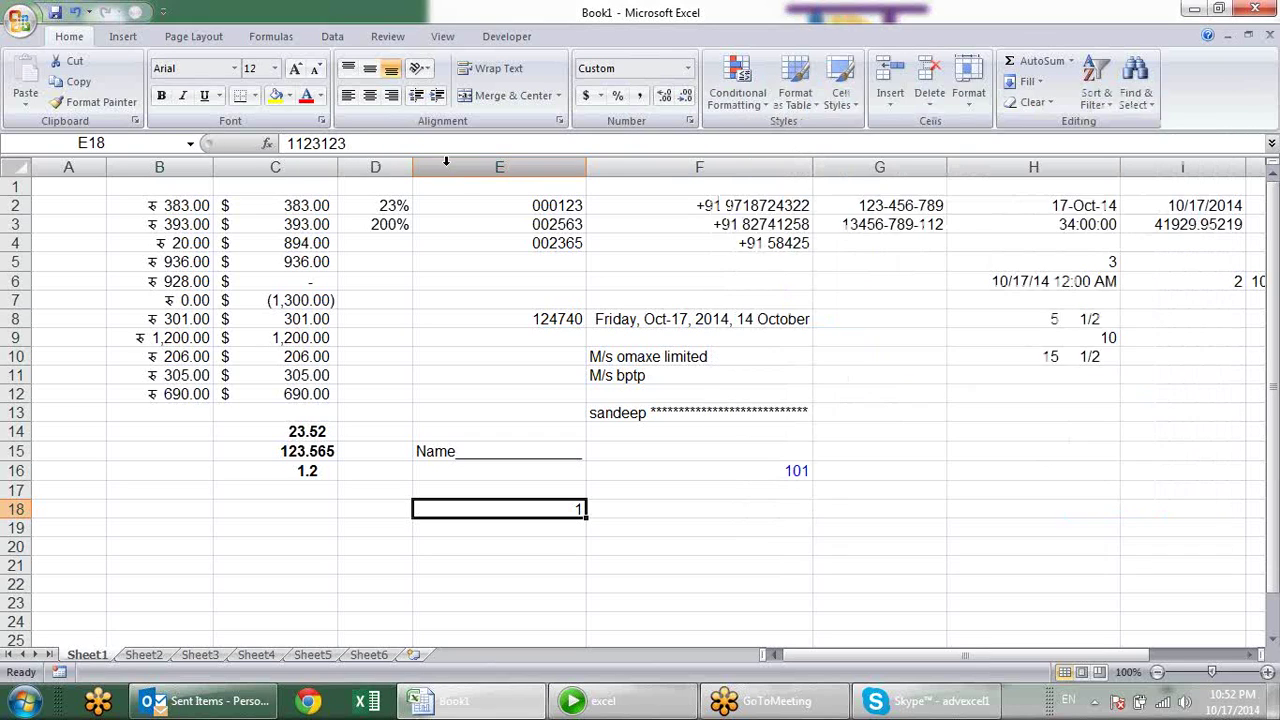
# Append .00 to E18's code to get #.00,,, so 1123123 shows as 1.12.
pyautogui.click(316, 145)
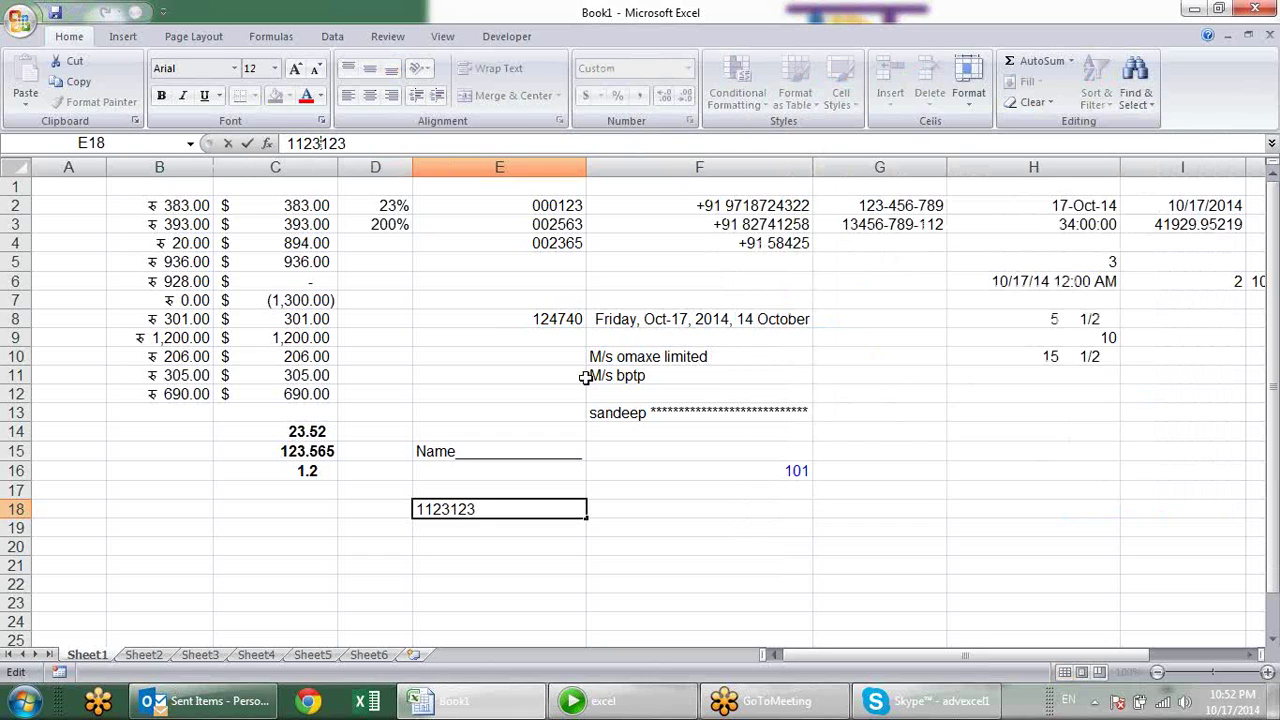
pyautogui.press('Escape')
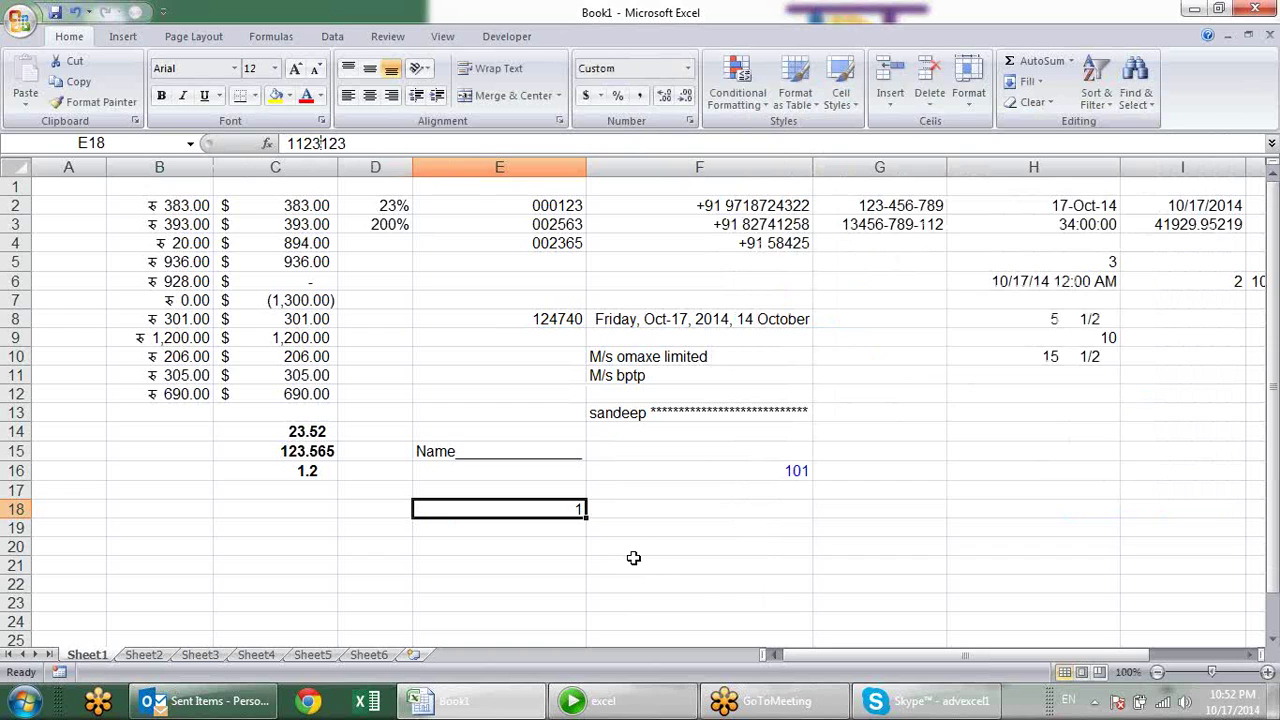
pyautogui.hotkey('ctrl', '1')
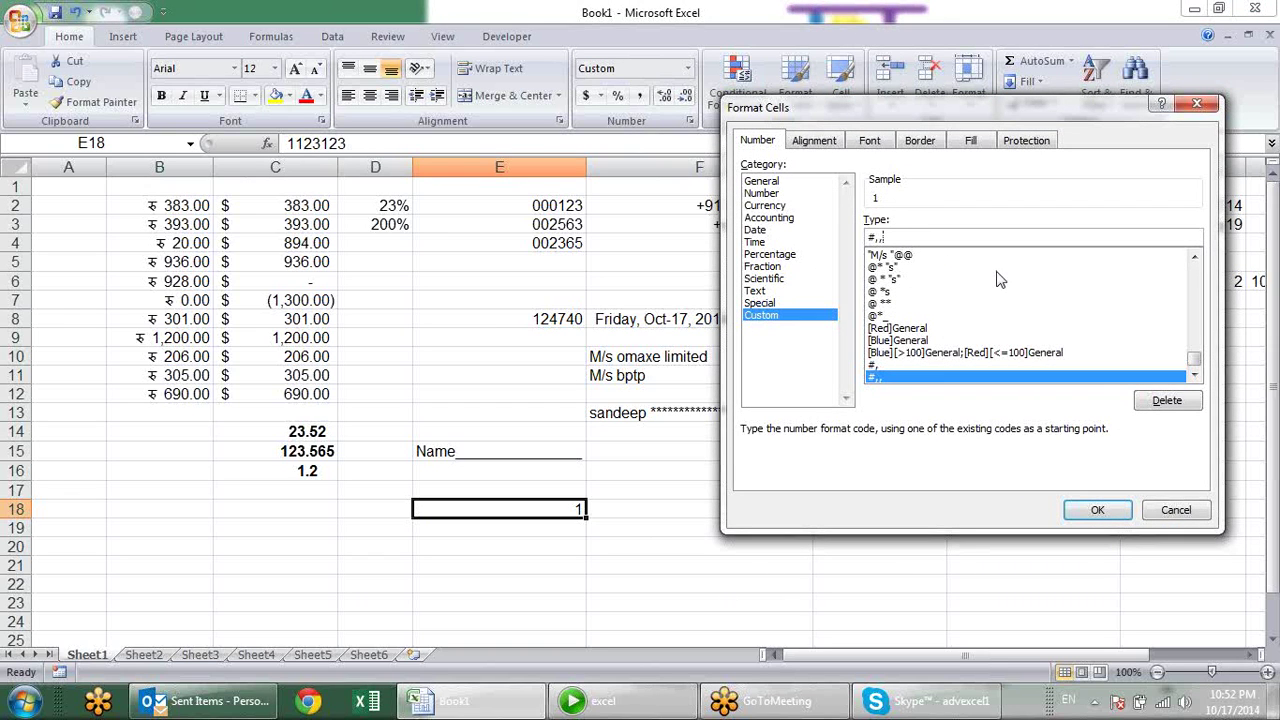
pyautogui.write('.0')
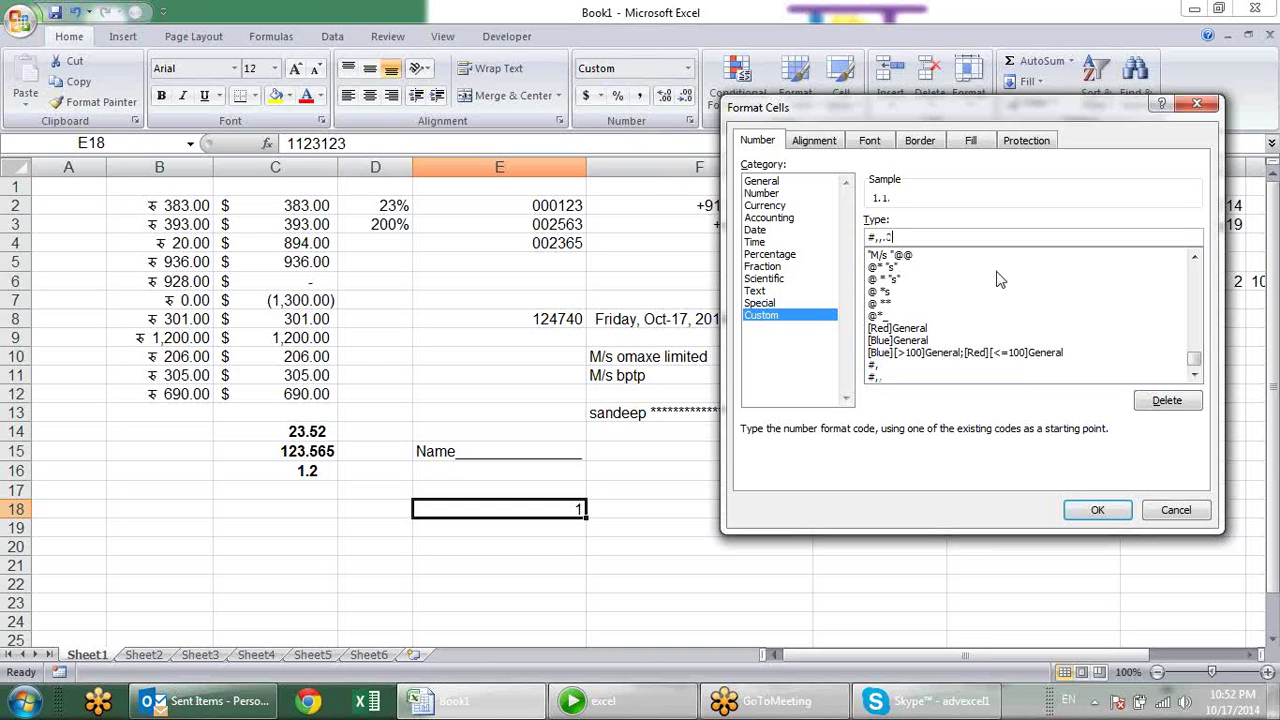
pyautogui.write('0')
pyautogui.press('Return')
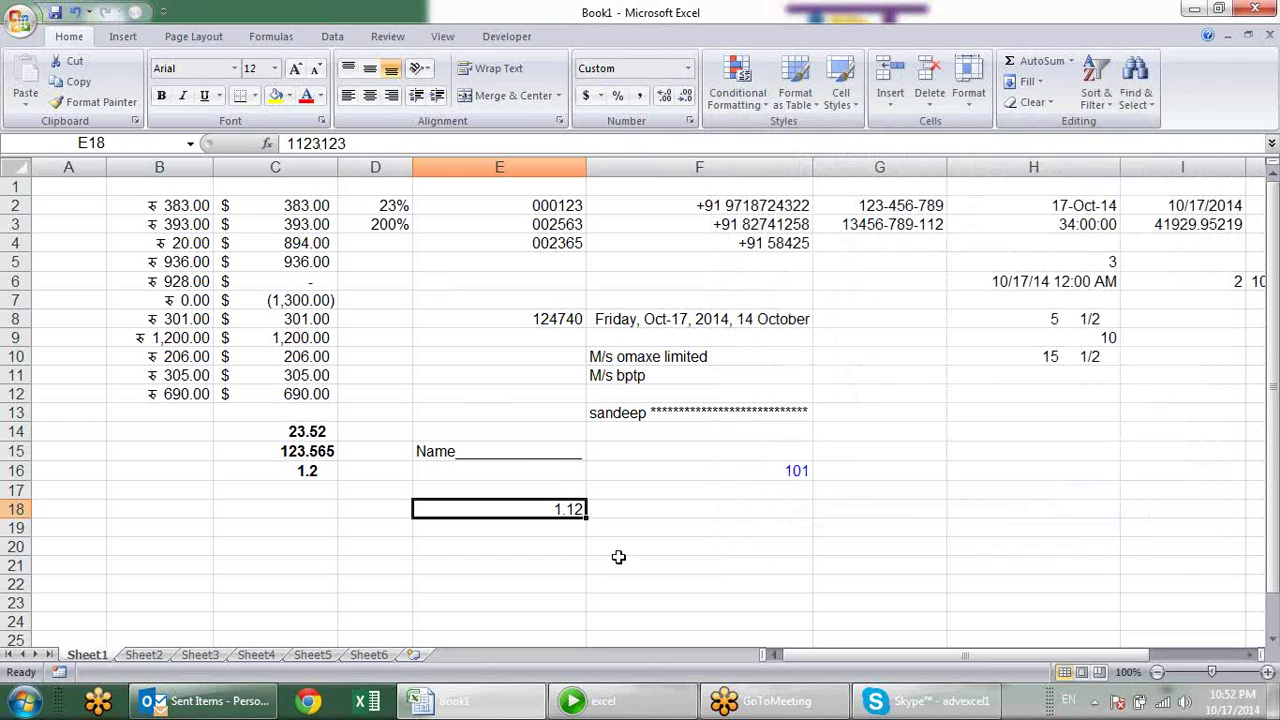
pyautogui.hotkey('ctrl', '`')
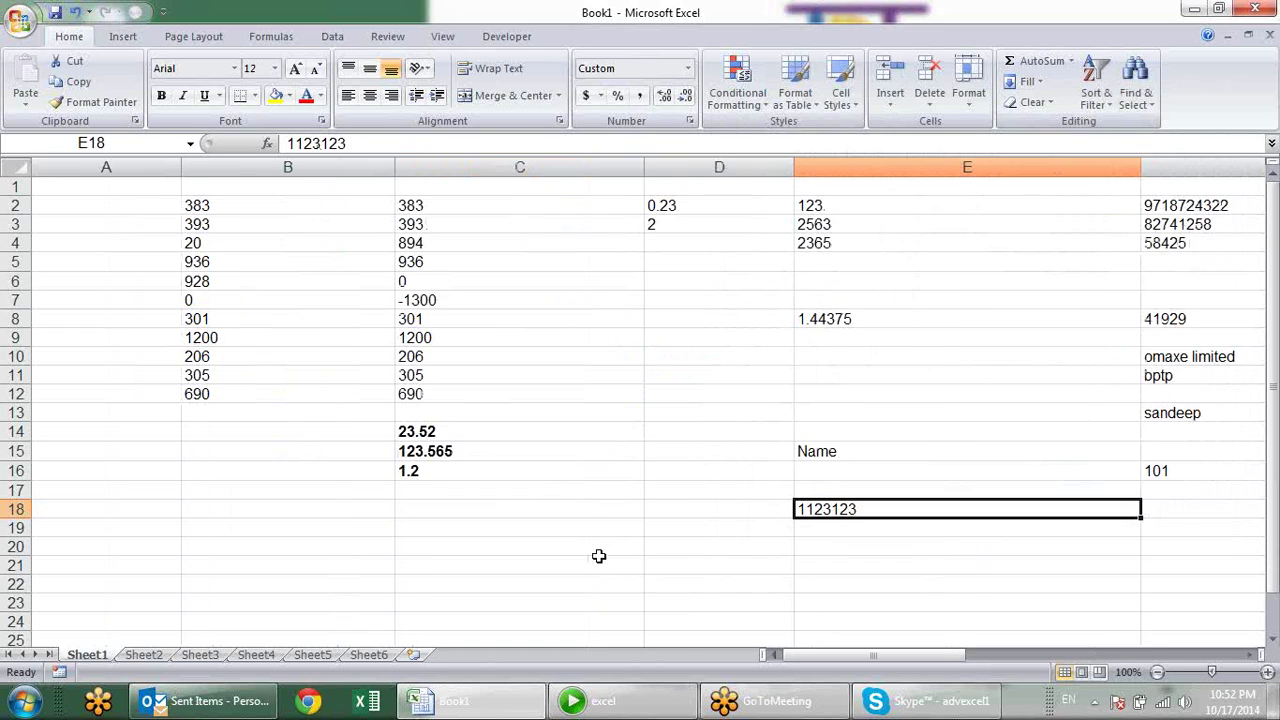
pyautogui.hotkey('ctrl', '`')
pyautogui.hotkey('ctrl', '1')
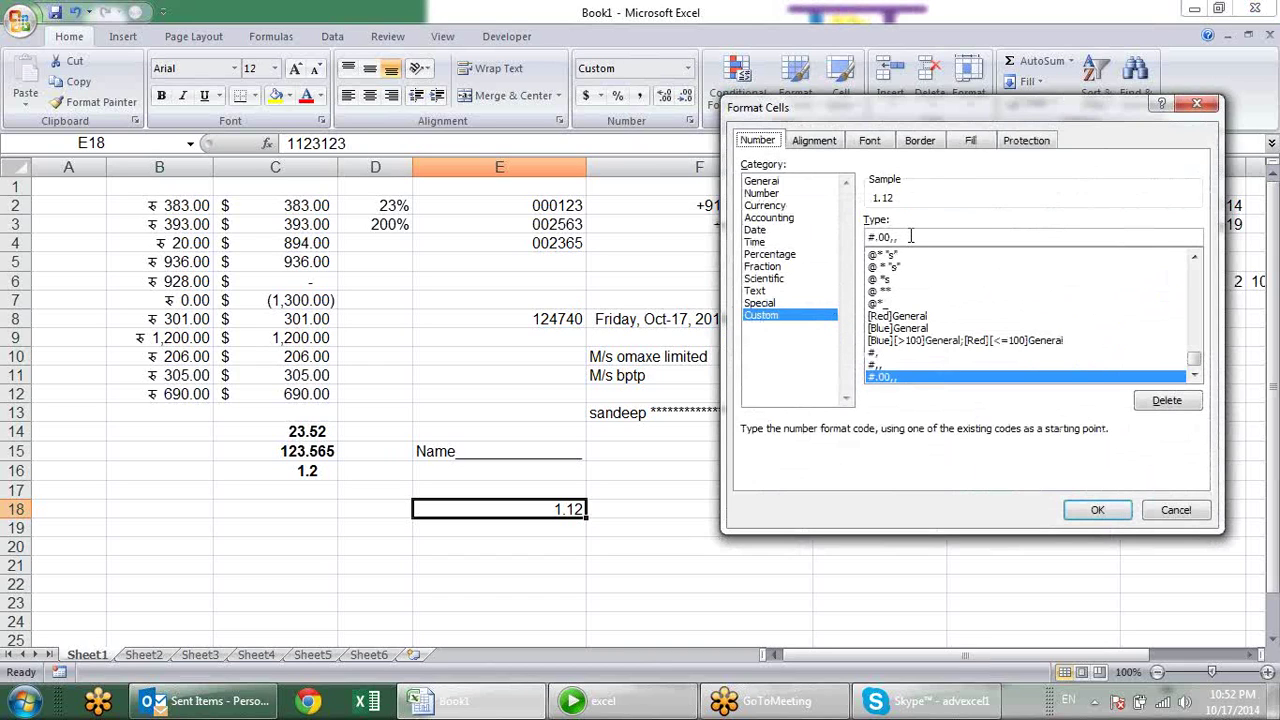
# Add an "M" label to E18's code, giving #.00,, " M" so it reads 1.12 M.
pyautogui.moveTo(904, 238); pyautogui.dragTo(866, 240)
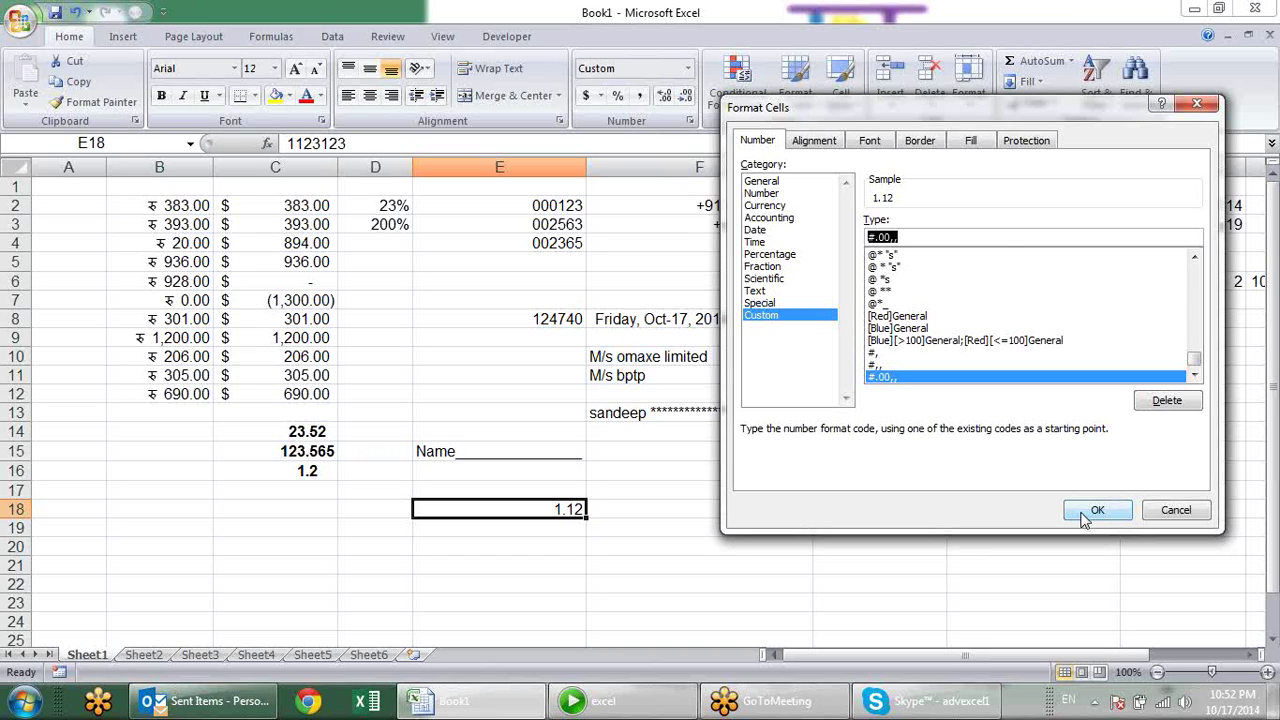
pyautogui.click(956, 237)
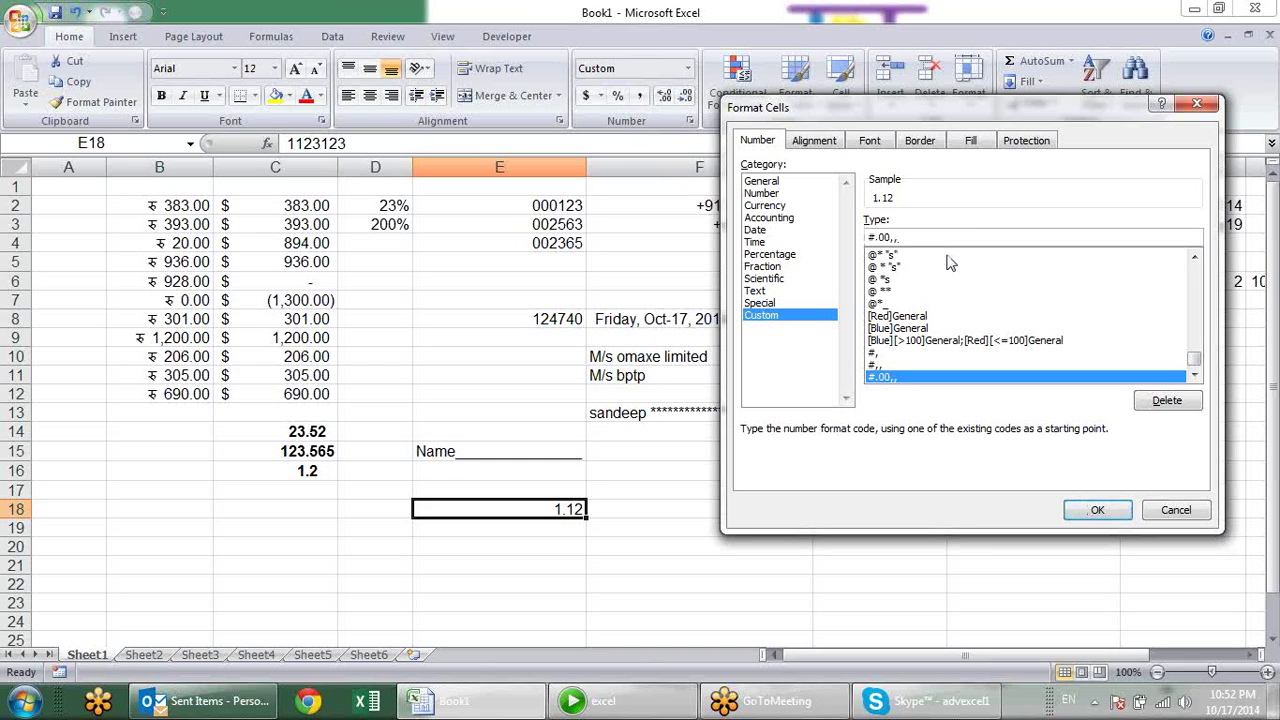
pyautogui.write('"M')
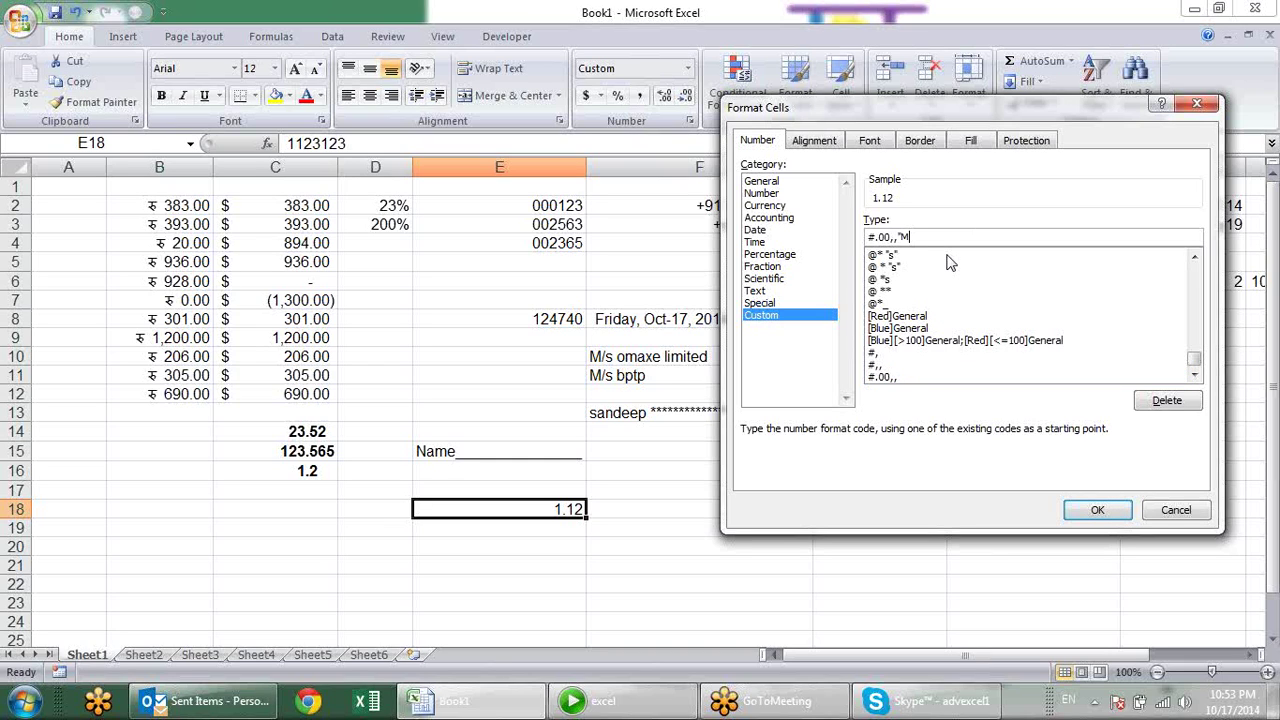
pyautogui.write('"')
pyautogui.click(899, 236)
pyautogui.click(1100, 511)
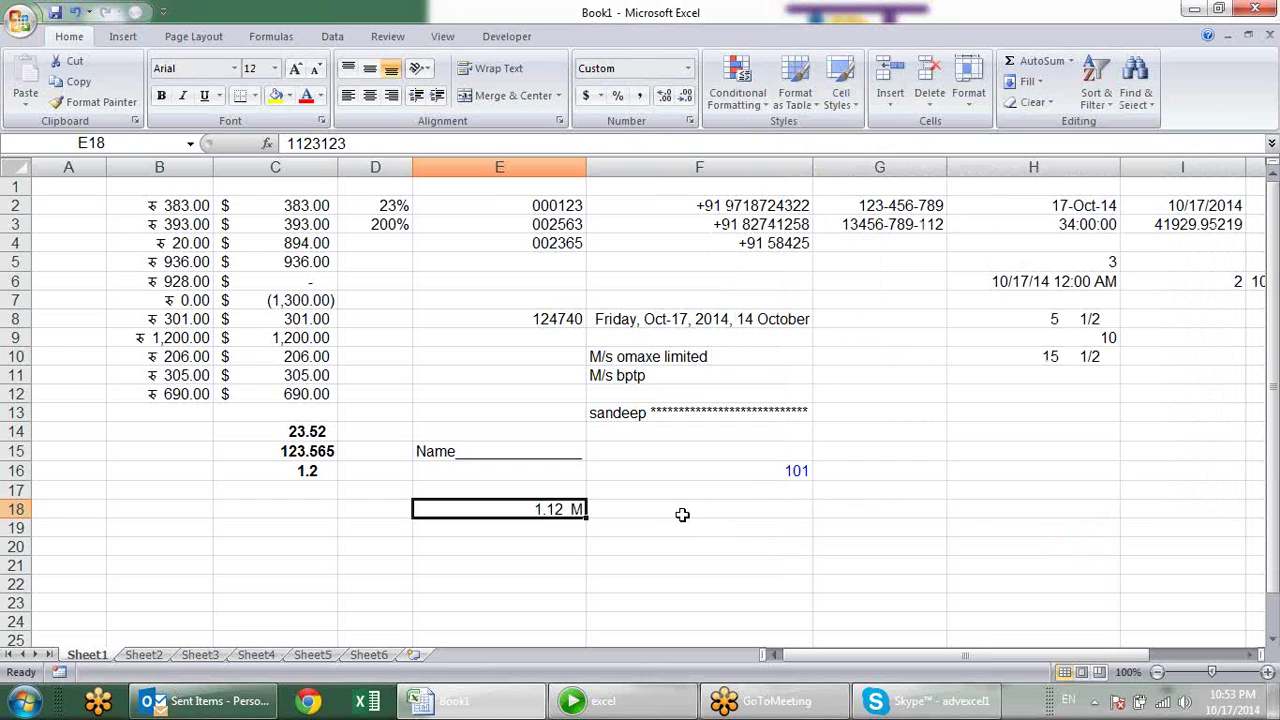
pyautogui.click(682, 515)
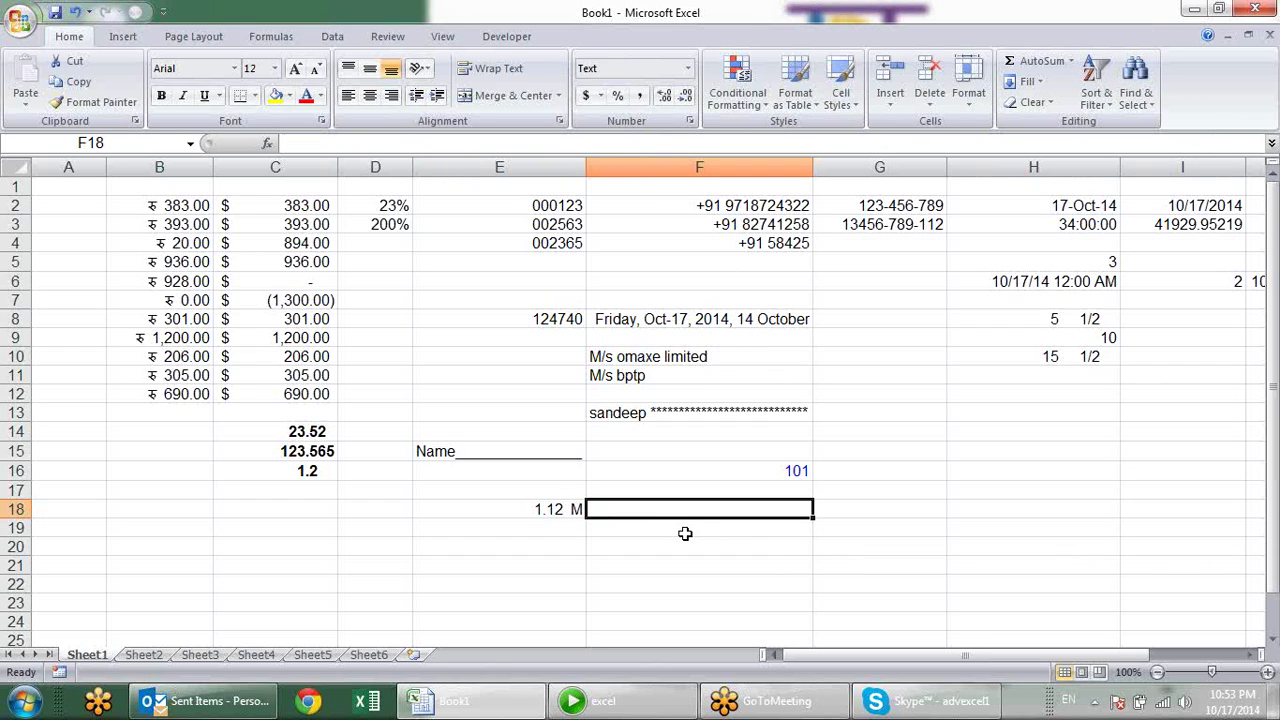
pyautogui.click(580, 508)
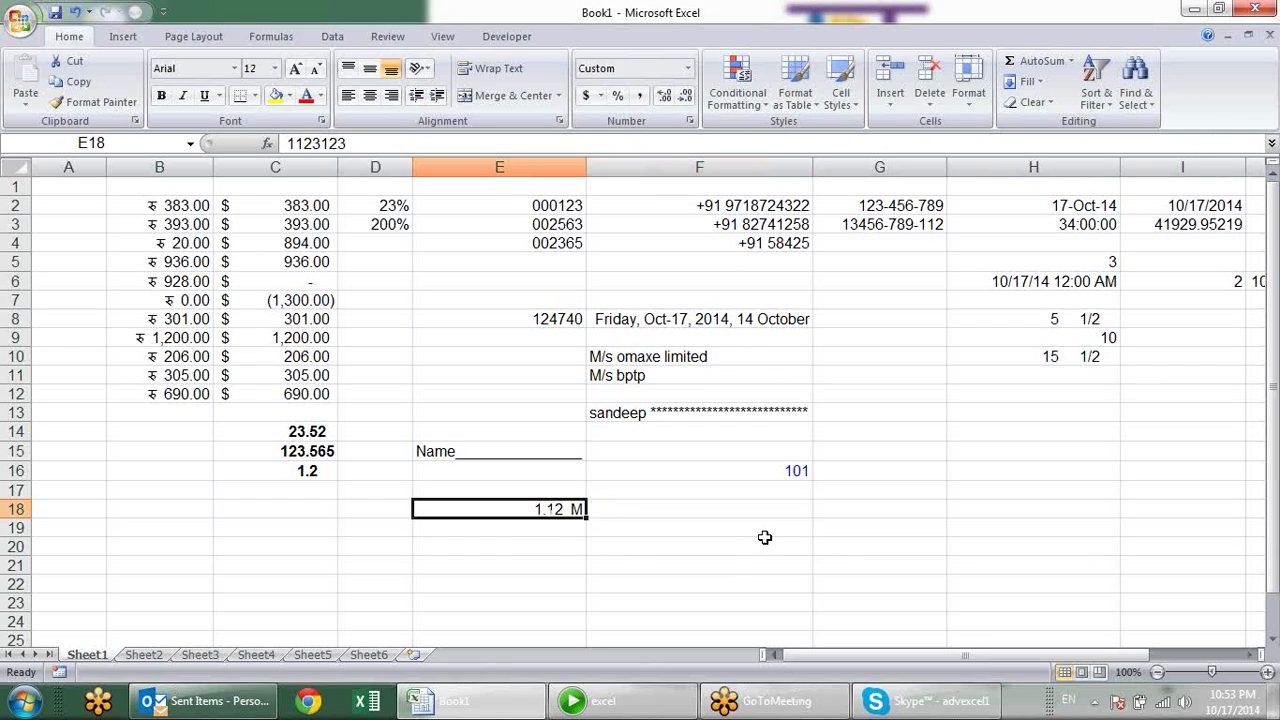
# Check E18's raw value, then delete the #.00,, "M" code in its Custom Type box.
pyautogui.press('F2')
pyautogui.press('Escape')
pyautogui.hotkey('ctrl', '1')
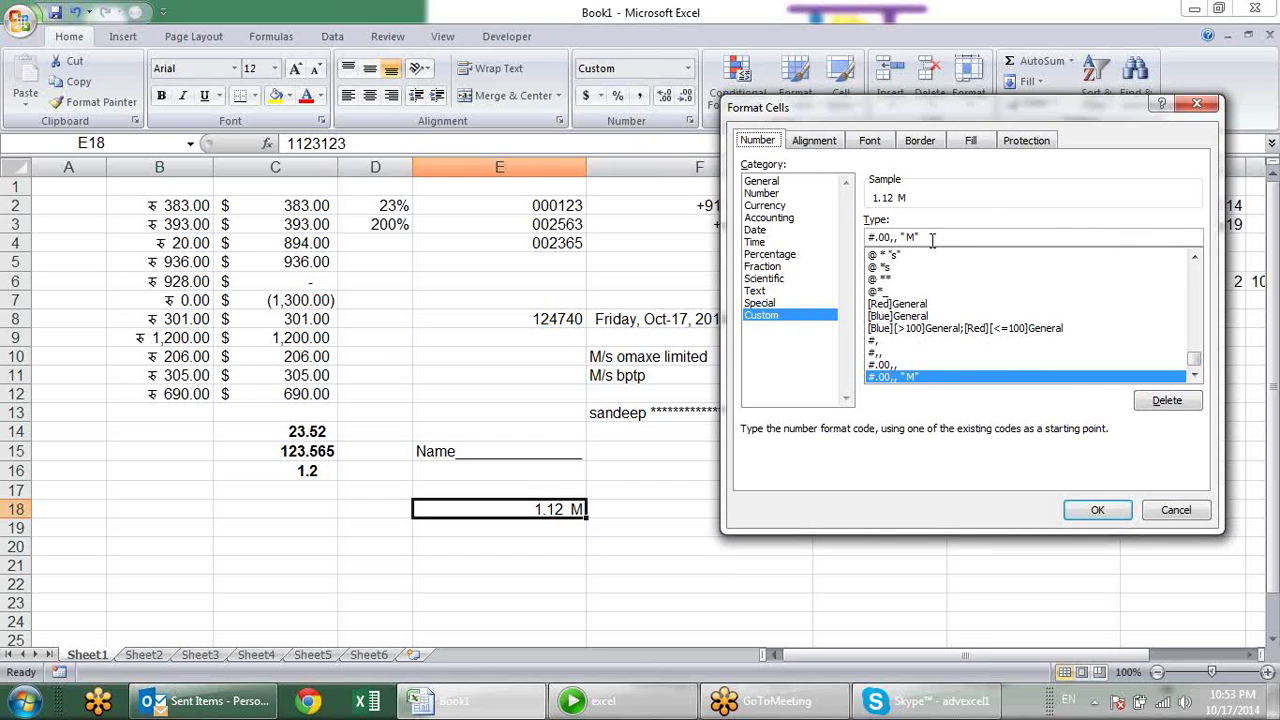
pyautogui.moveTo(931, 240); pyautogui.dragTo(868, 237)
pyautogui.press('BackSpace')
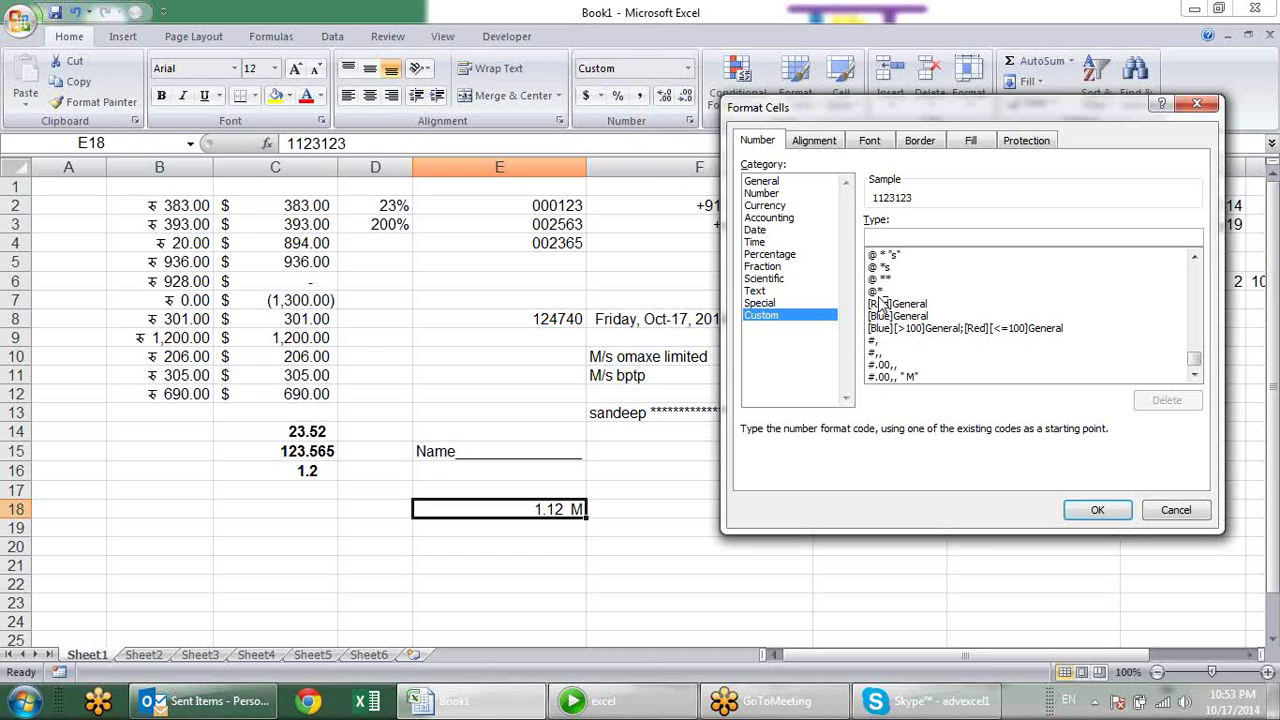
# Type a [>100000] condition followed by a grouped digit pattern ending in .00 into E18's custom code.
pyautogui.write('[')
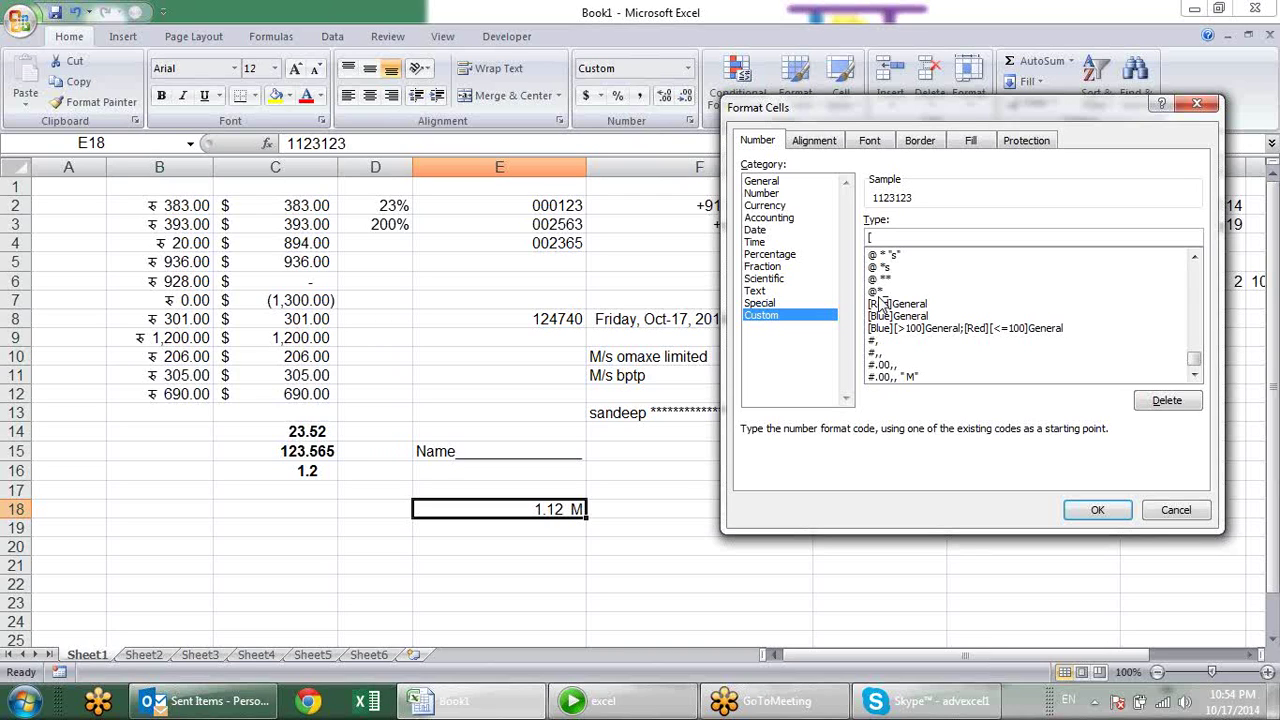
pyautogui.write('>100000')
pyautogui.write(']')
pyautogui.write('#')
pyautogui.write(',###')
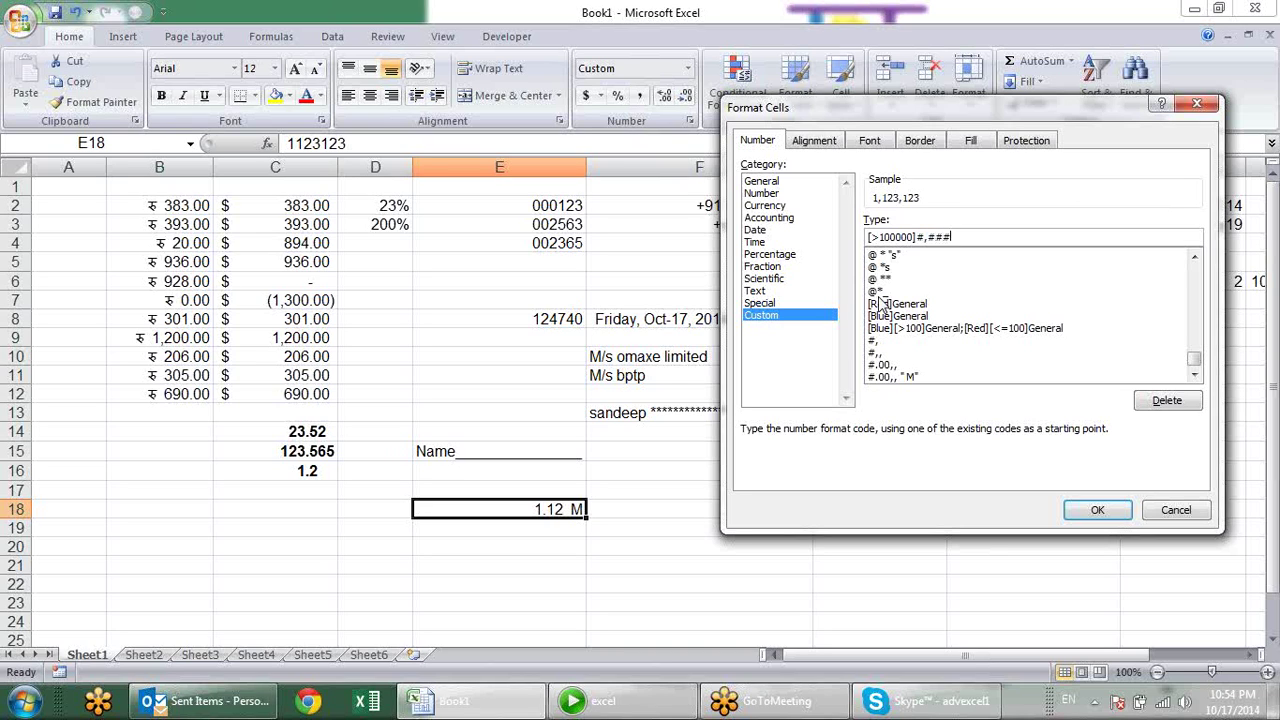
pyautogui.press('BackSpace')
pyautogui.write('3')
pyautogui.press('BackSpace')
pyautogui.write('#')
pyautogui.press('BackSpace')
pyautogui.write(',###.00')
# Put a 0 before the decimals, giving [>100000]###,##0.00, and apply it so E18 shows 1,123,123.00.
pyautogui.press('Left')
pyautogui.press('Left')
pyautogui.press('BackSpace')
pyautogui.write('0')
pyautogui.click(1097, 511)
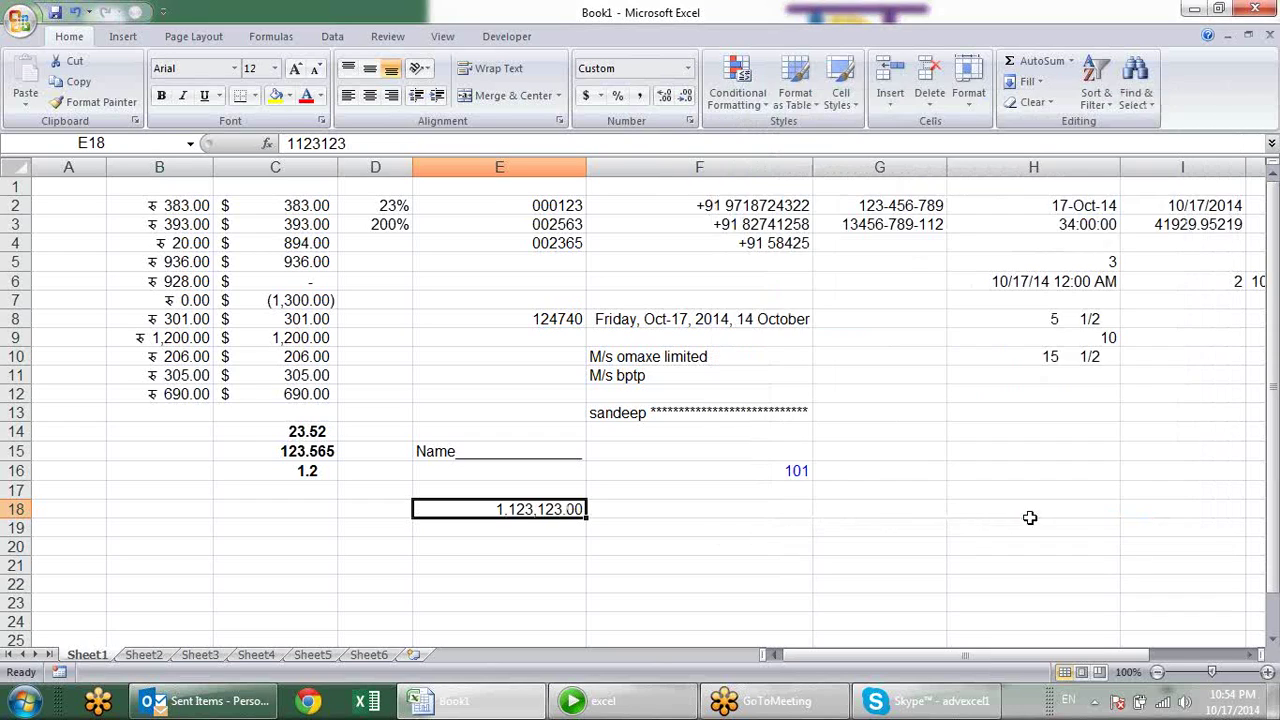
pyautogui.click(689, 560)
pyautogui.click(548, 510)
# Escape the first comma in E18's custom format code and apply the format.
pyautogui.hotkey('ctrl', '1')
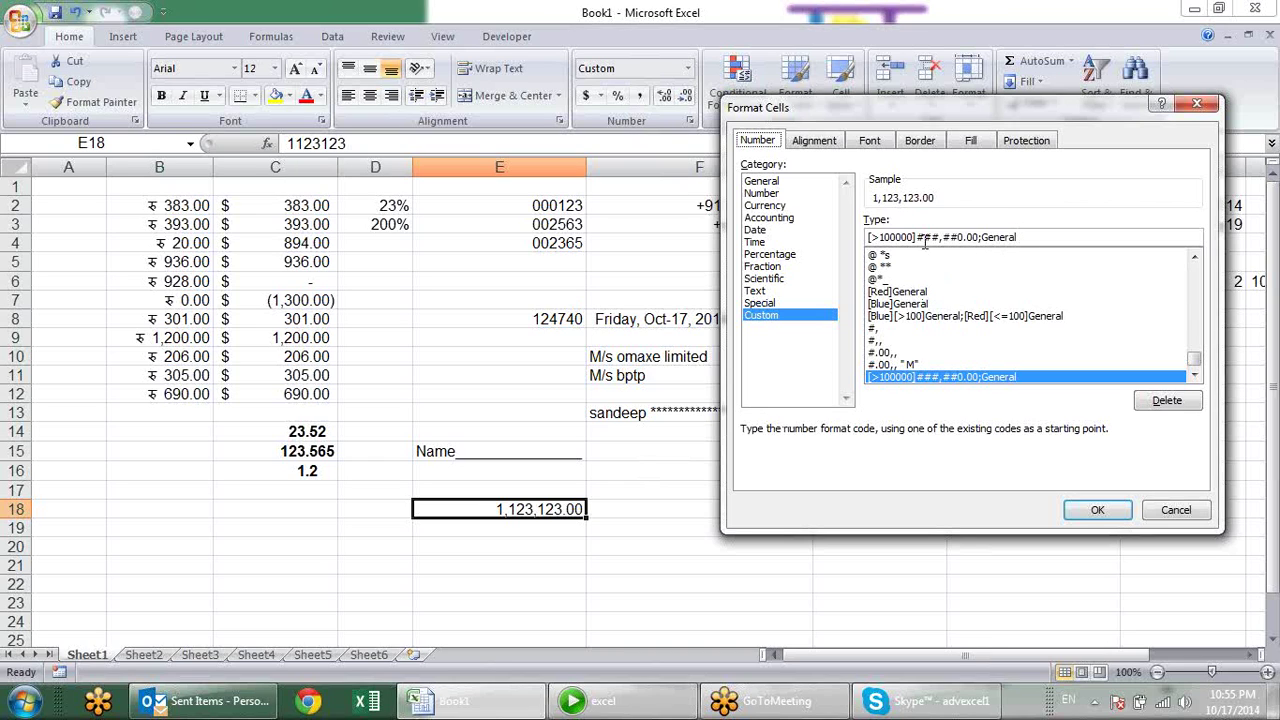
pyautogui.write(',')
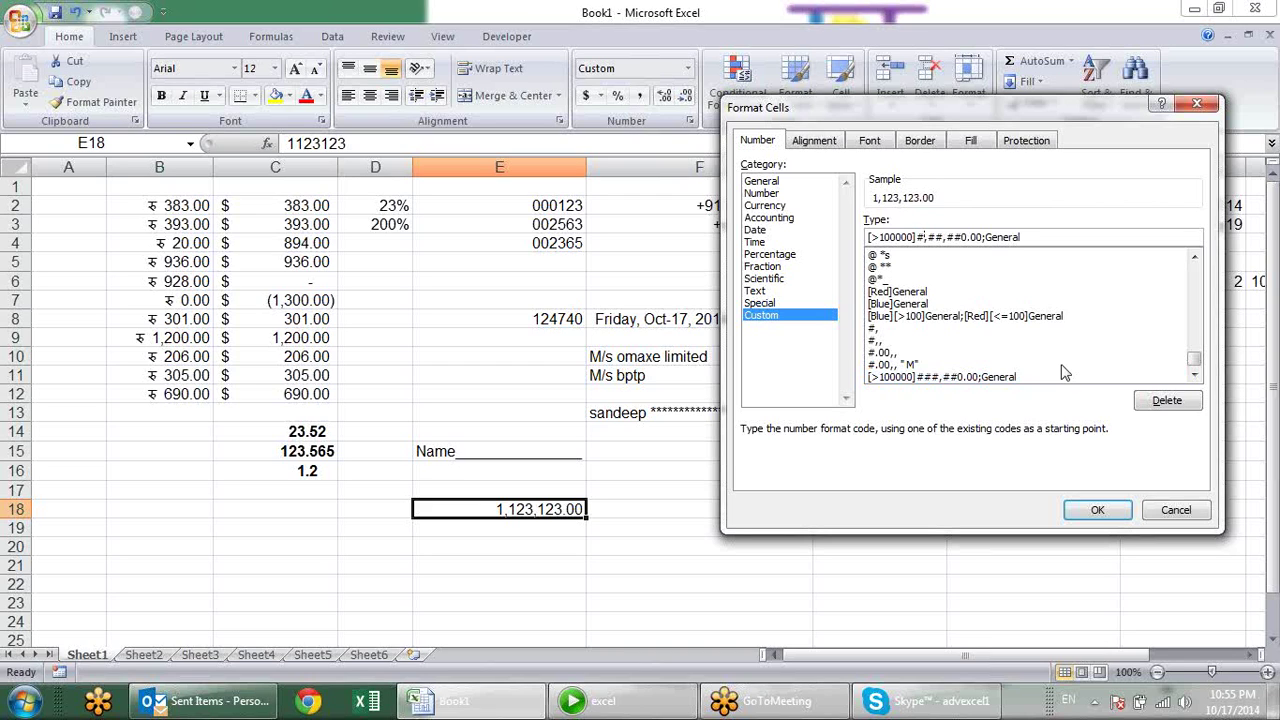
pyautogui.write('\\')
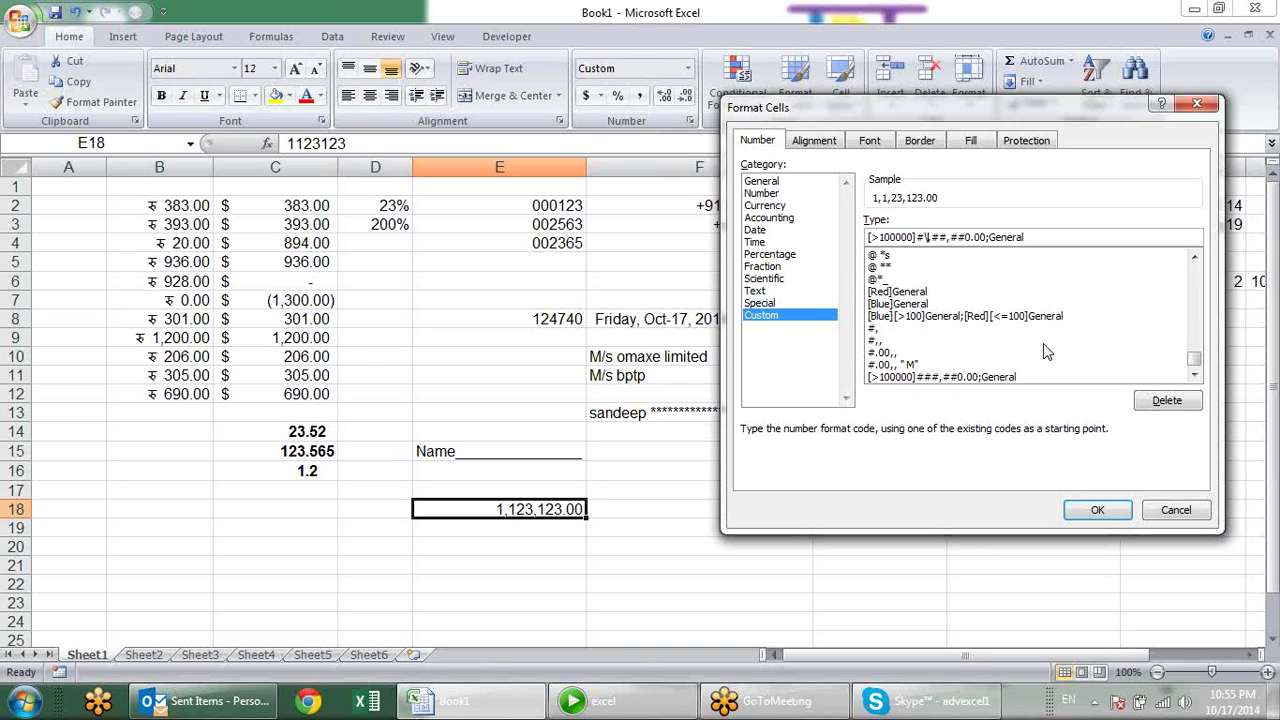
pyautogui.click(1096, 510)
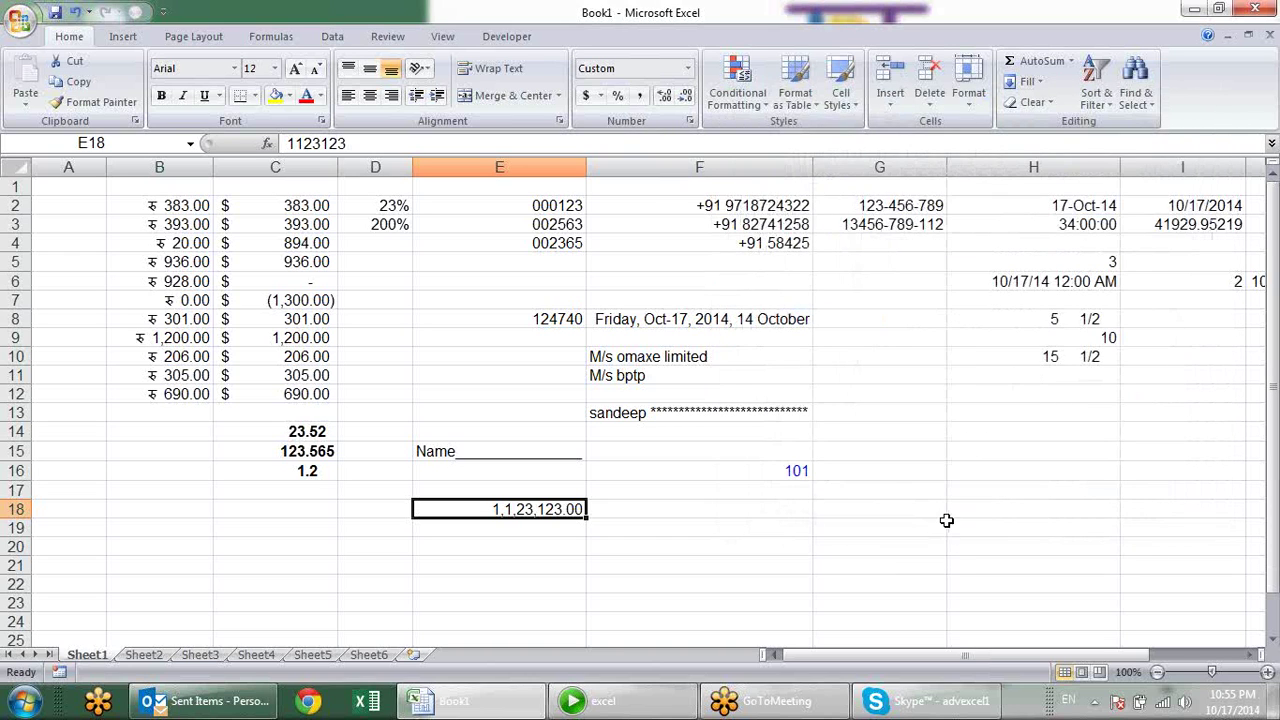
# Remove ;General and escape the second comma, giving [>100000]#\,##\,##0.00 so E18 shows 11,23,123.00.
pyautogui.hotkey('ctrl', '1')
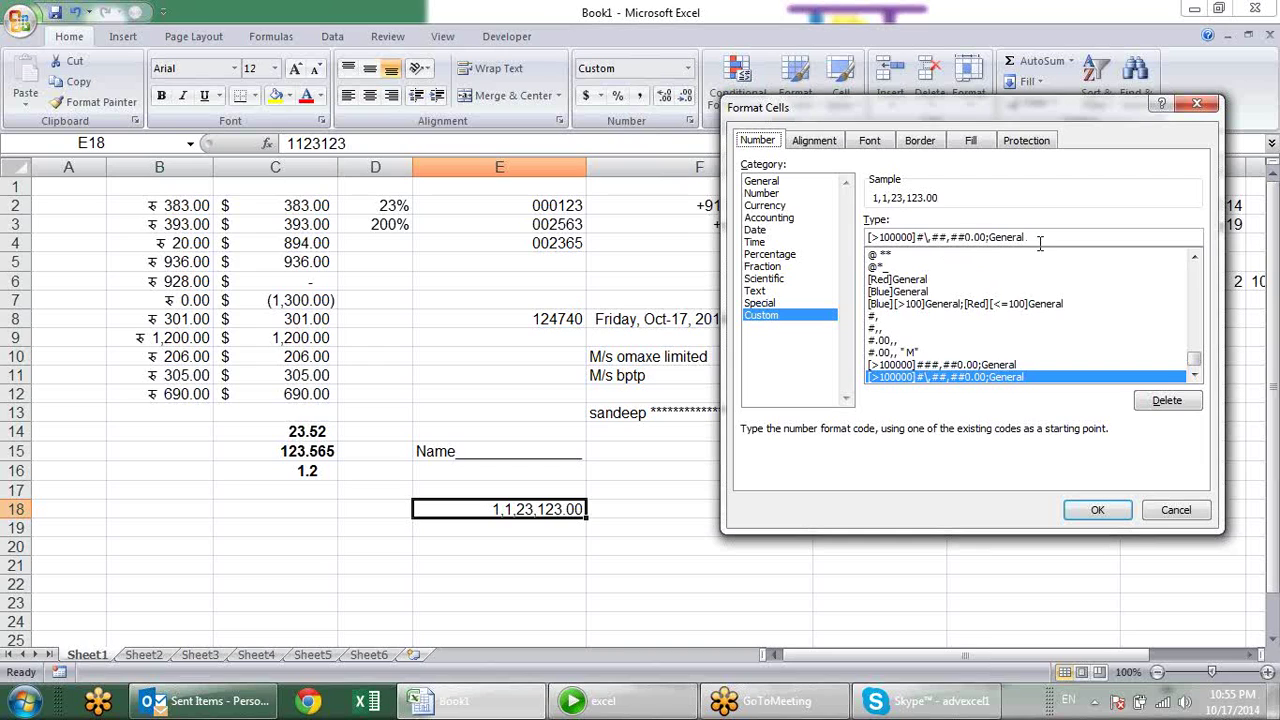
pyautogui.moveTo(1040, 242); pyautogui.dragTo(992, 240)
pyautogui.click(984, 242)
pyautogui.doubleClick(986, 242)
pyautogui.press('BackSpace')
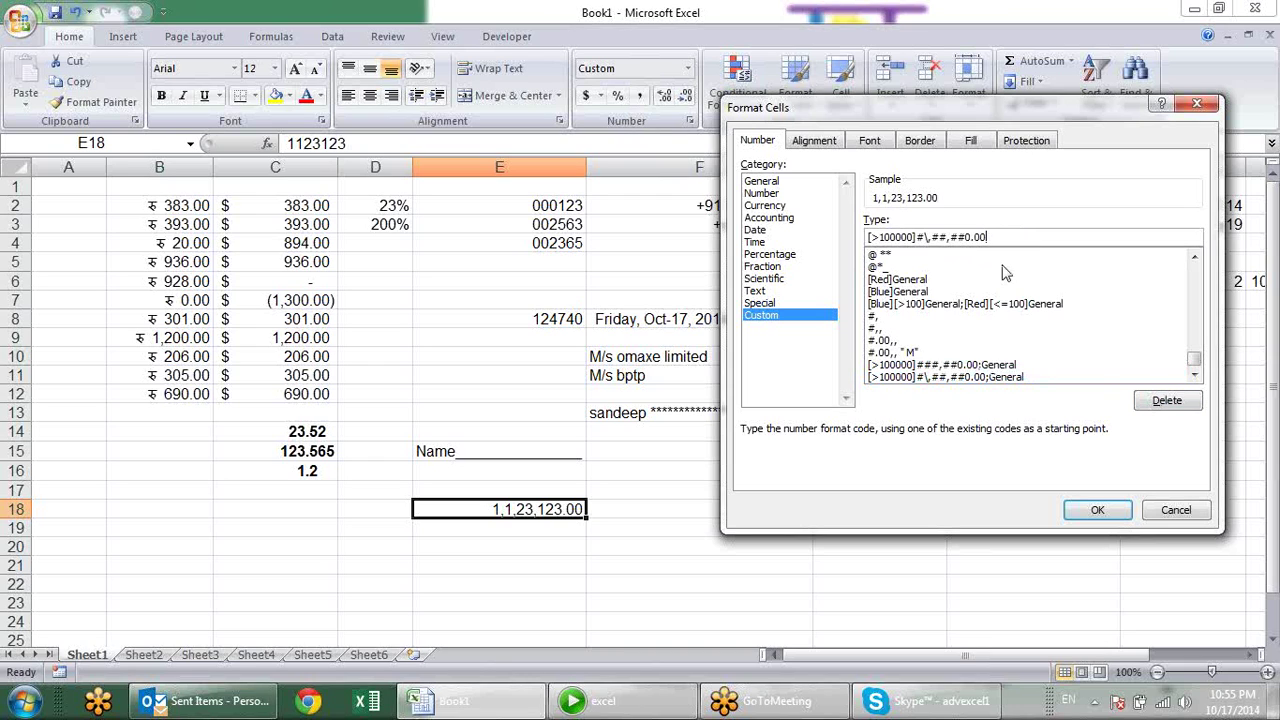
pyautogui.press('BackSpace')
pyautogui.click(946, 237)
pyautogui.write('\\')
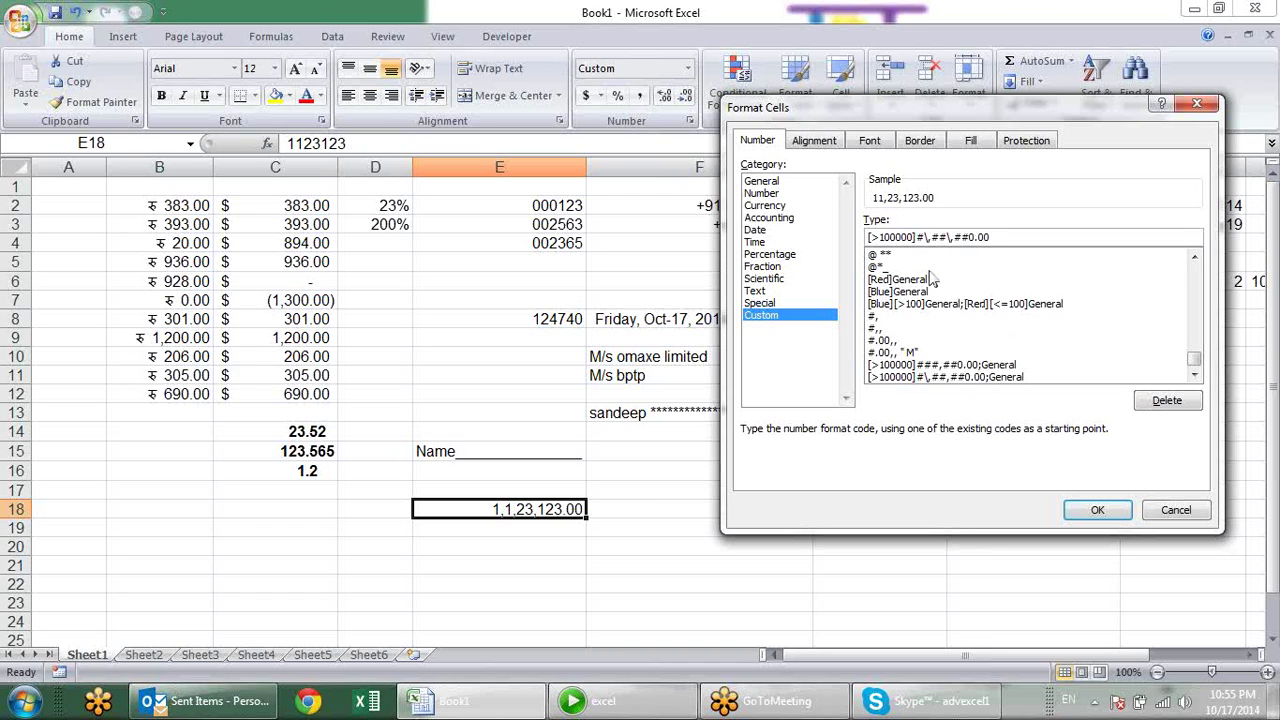
pyautogui.click(1078, 518)
pyautogui.click(640, 525)
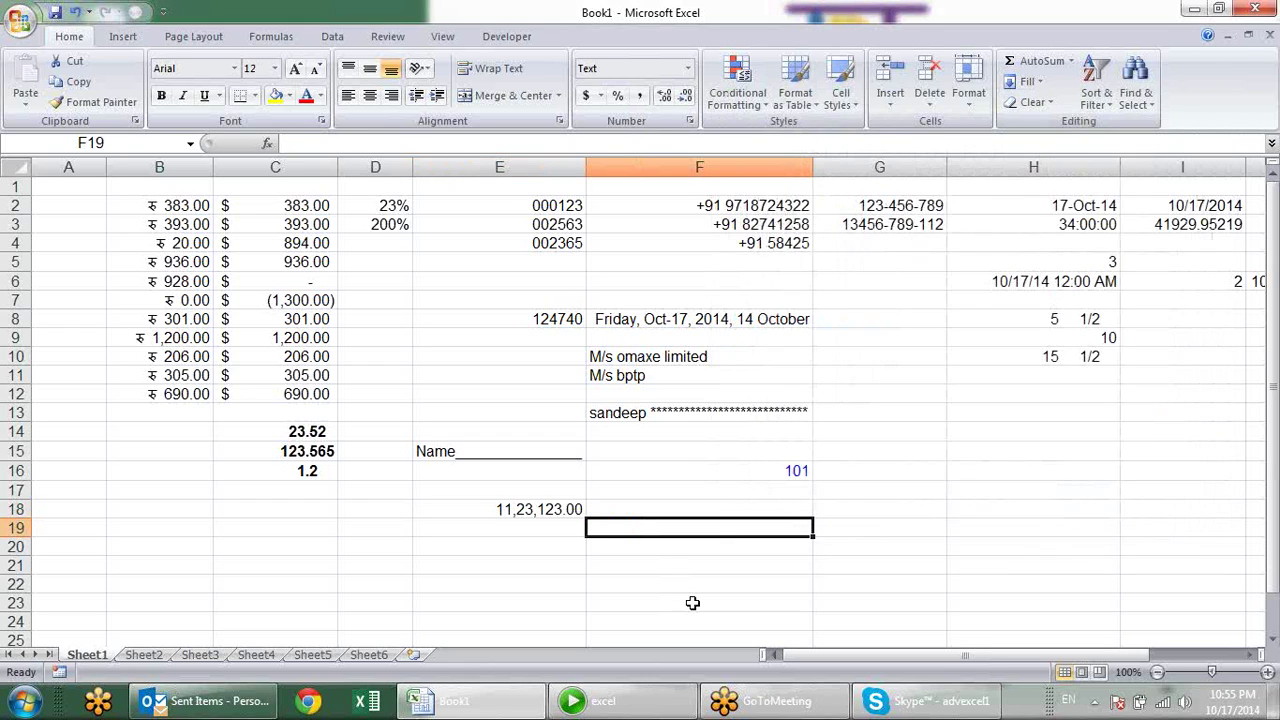
pyautogui.click(569, 511)
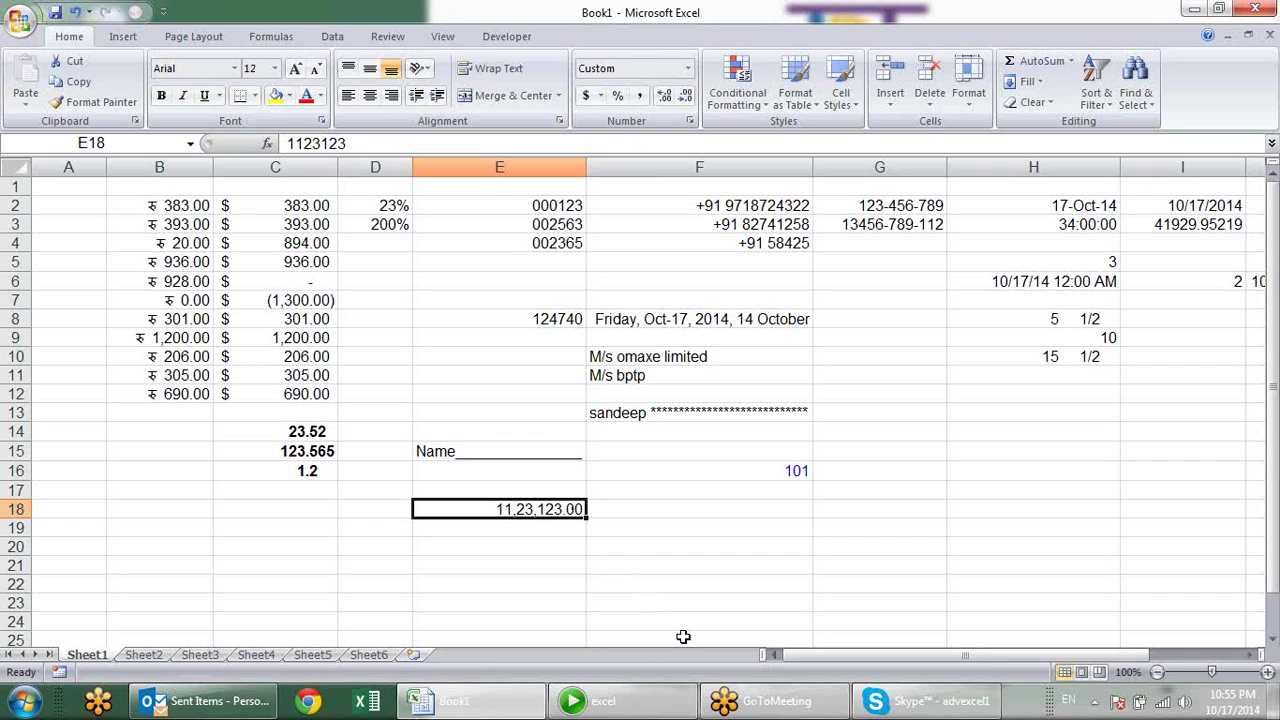
# Enter 23123 in cell E18.
pyautogui.write('23123')
pyautogui.press('Return')
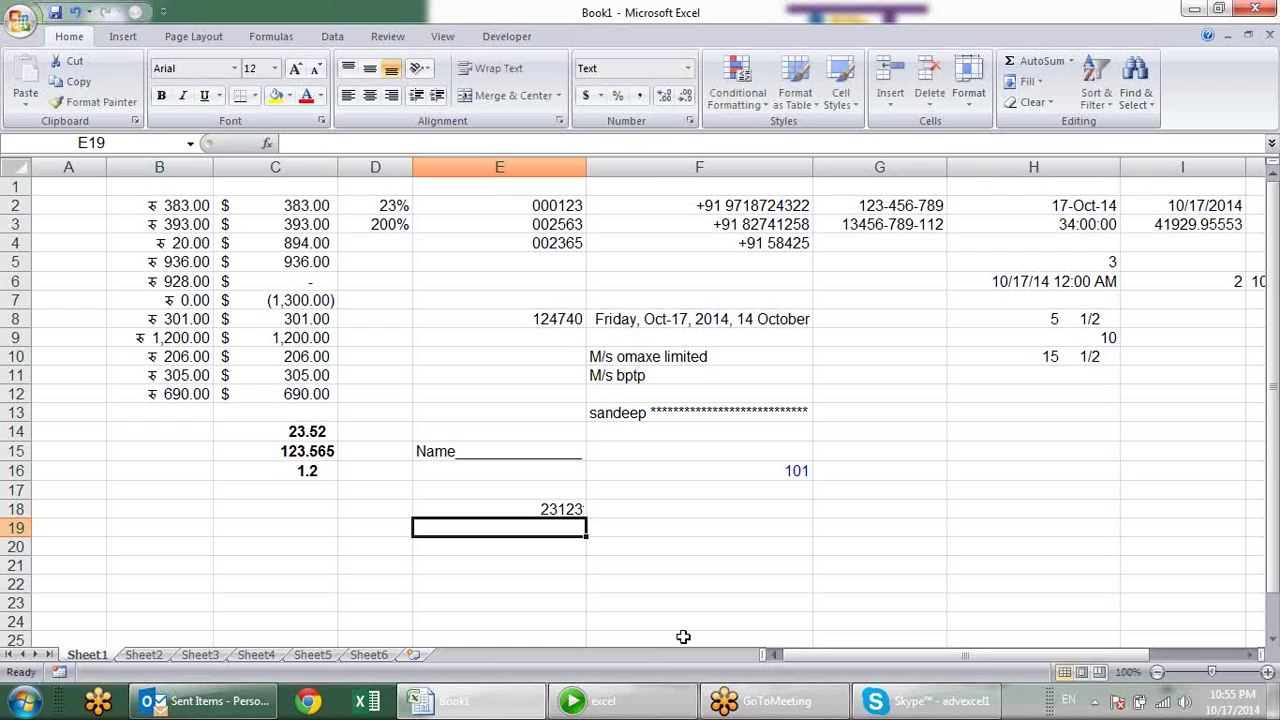
pyautogui.click(566, 513)
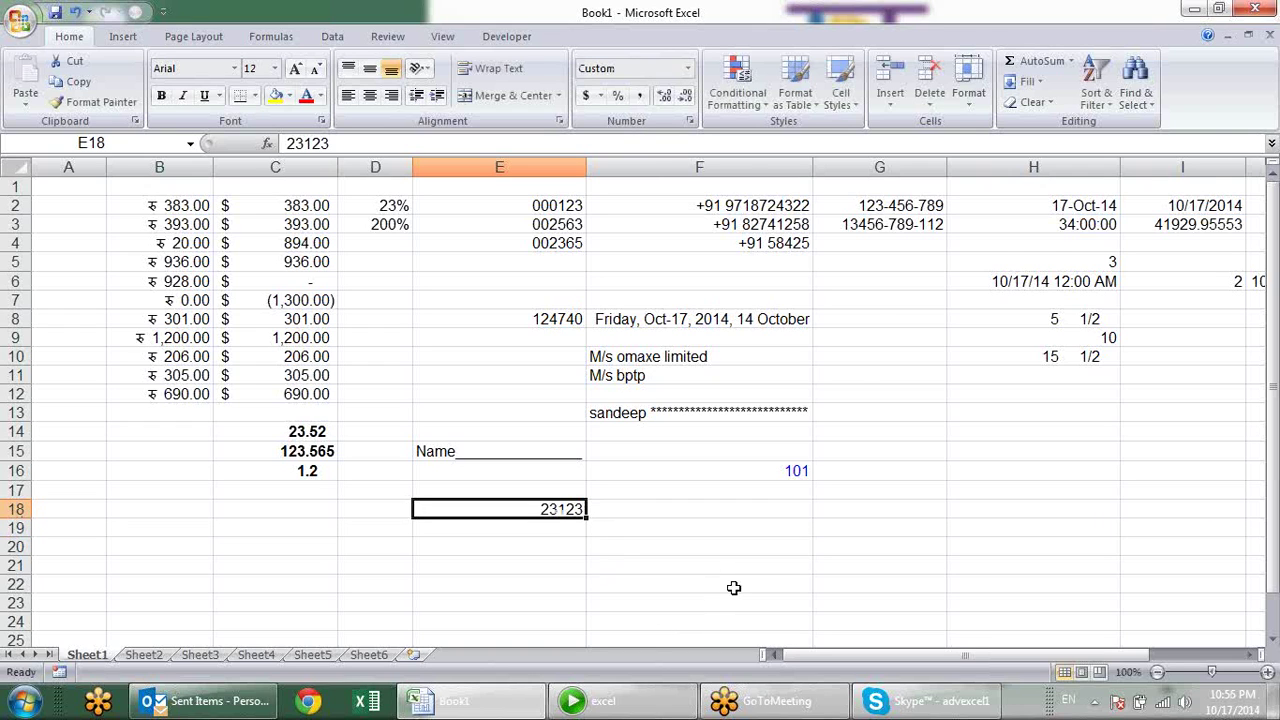
# Change E18's format code to [>=100000]#\,##\,##0.00;[<100000]#,##0.00 so it shows 23,123.00.
pyautogui.hotkey('ctrl', '1')
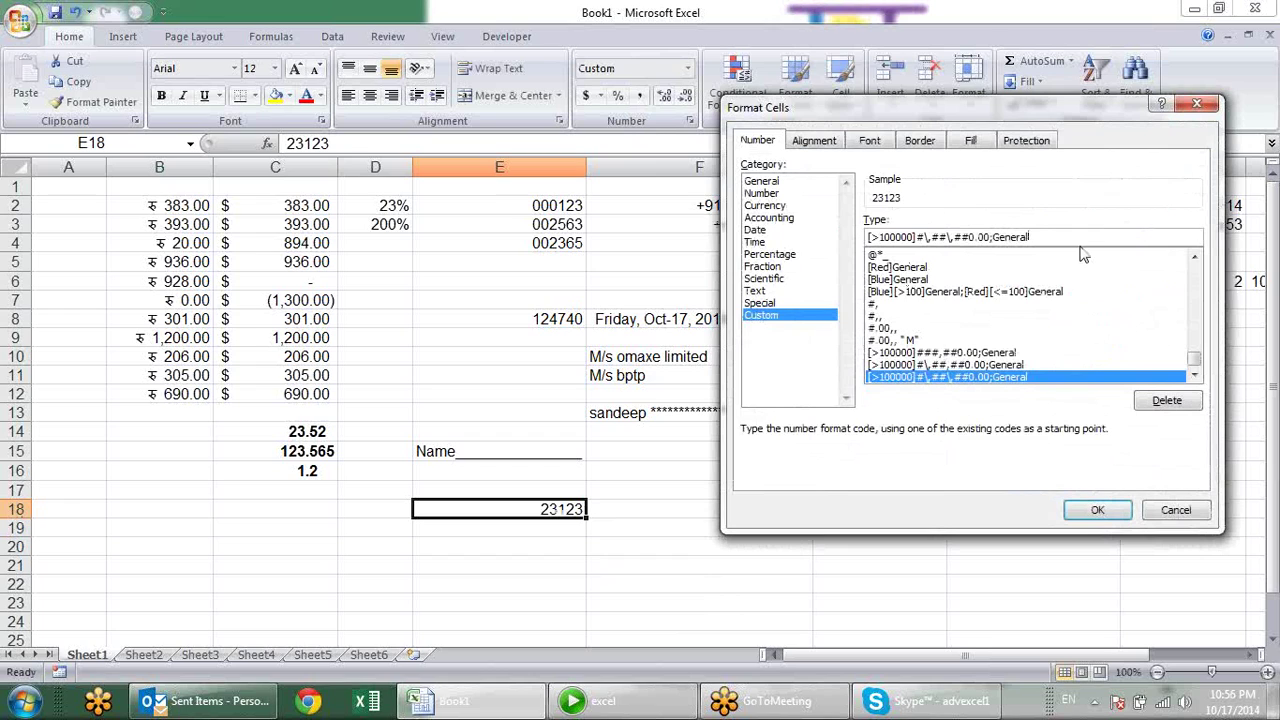
pyautogui.press('BackSpace')
pyautogui.press('BackSpace')
pyautogui.press('BackSpace')
pyautogui.press('BackSpace')
pyautogui.press('BackSpace')
pyautogui.write('[')
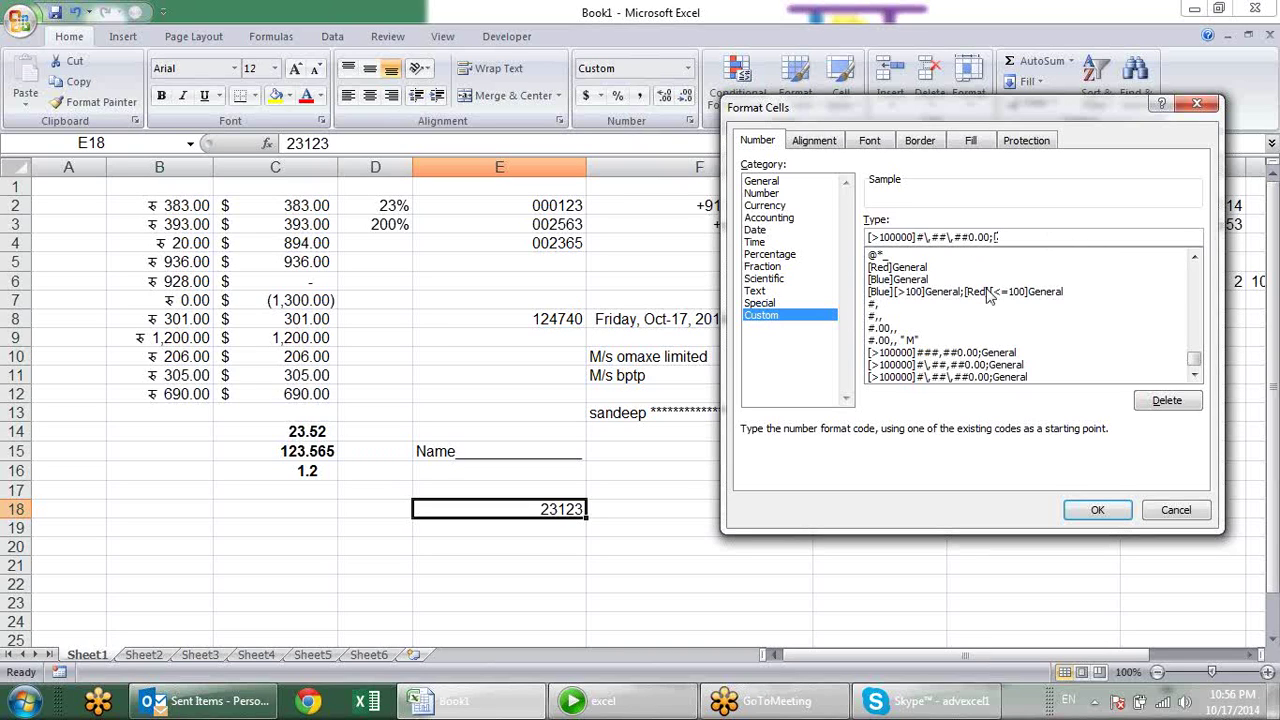
pyautogui.click(878, 237)
pyautogui.write('=')
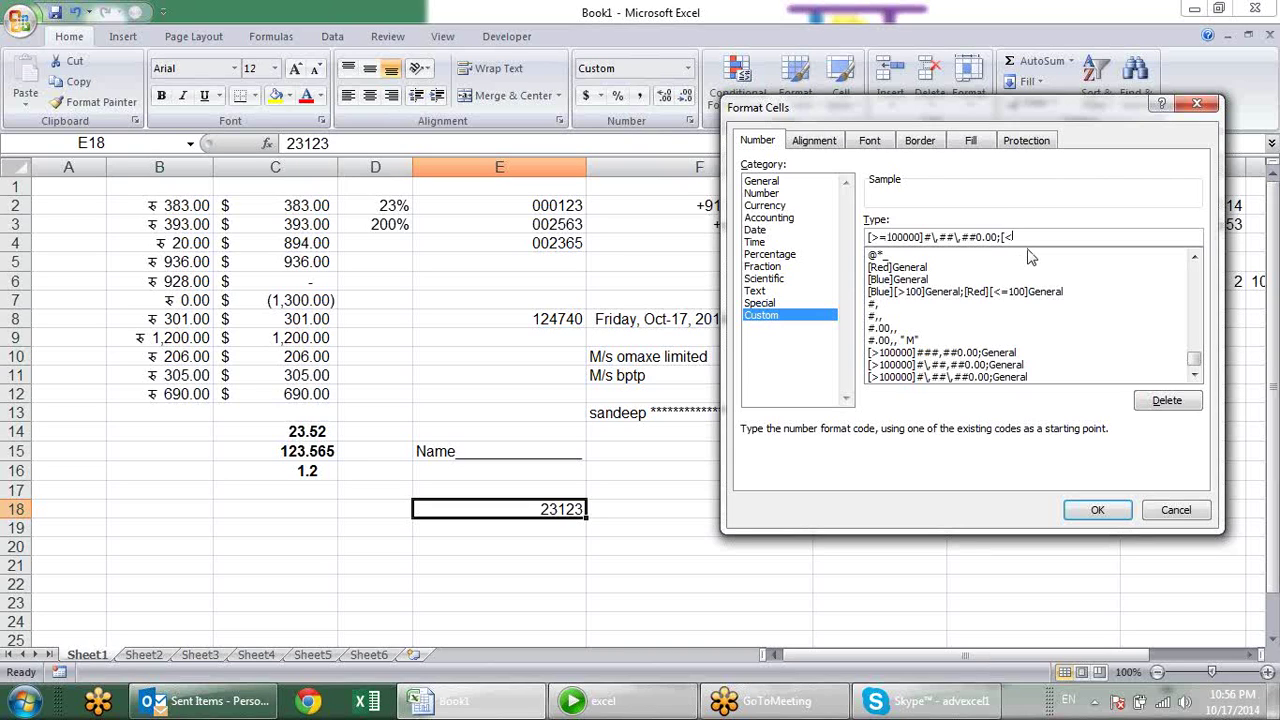
pyautogui.write('00')
pyautogui.write(']')
pyautogui.write('3,')
pyautogui.press('BackSpace')
pyautogui.press('BackSpace')
pyautogui.write(',')
pyautogui.write('##')
pyautogui.write('0.00')
pyautogui.click(1097, 510)
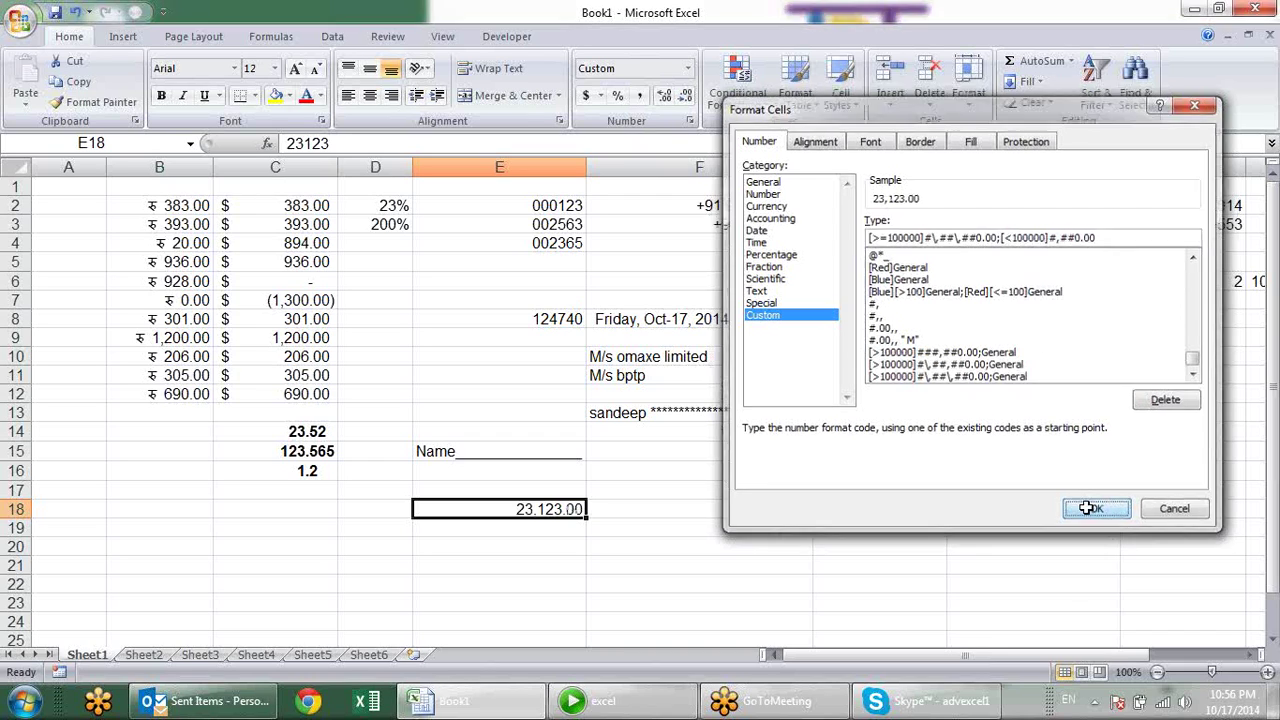
pyautogui.click(660, 528)
pyautogui.click(568, 511)
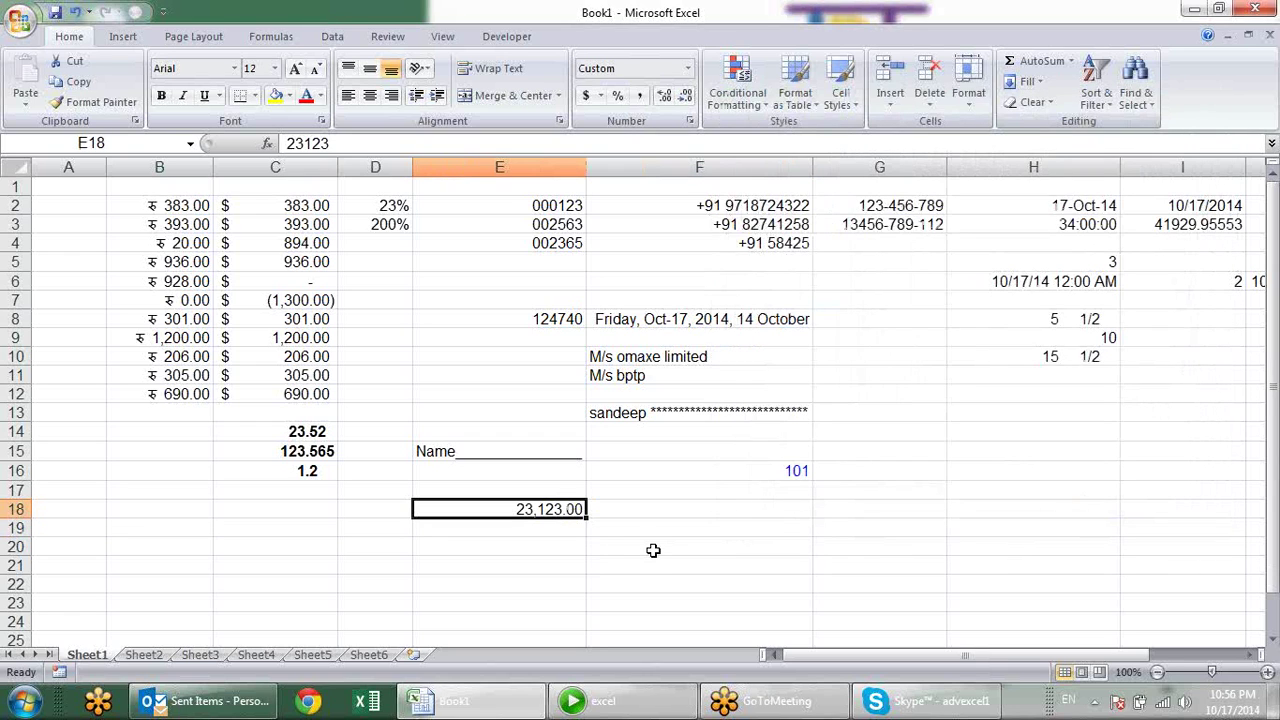
# Enter 1,23,123 in cell E18.
pyautogui.write('1,23,123')
pyautogui.press('Return')
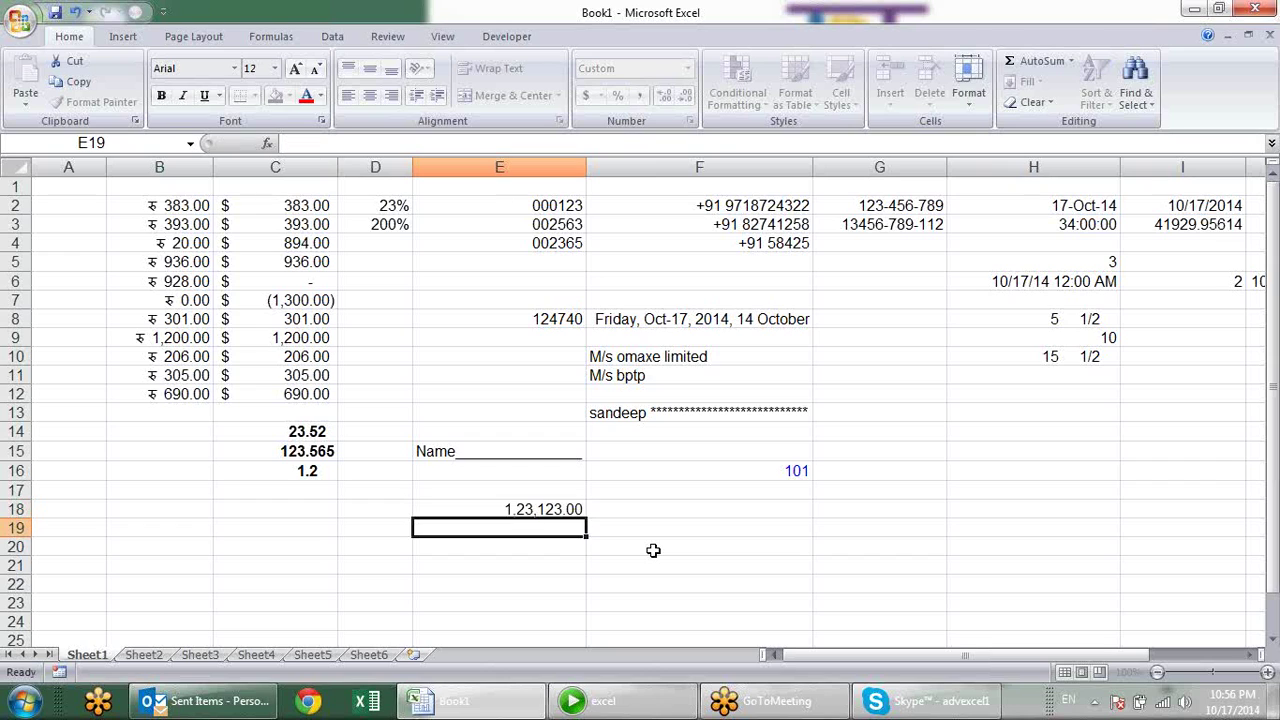
pyautogui.click(644, 541)
pyautogui.click(553, 510)
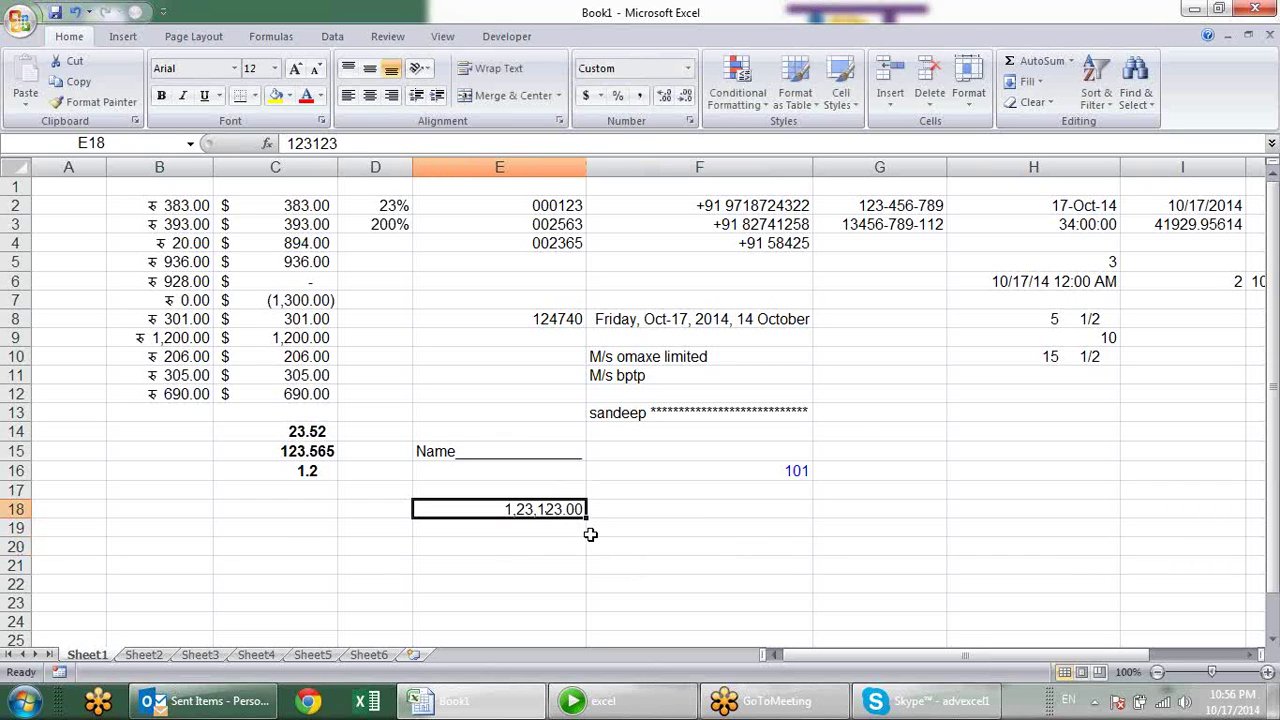
# Confirm E18 keeps the two-part lakh format and displays 1,23,123.00.
pyautogui.hotkey('ctrl', '1')
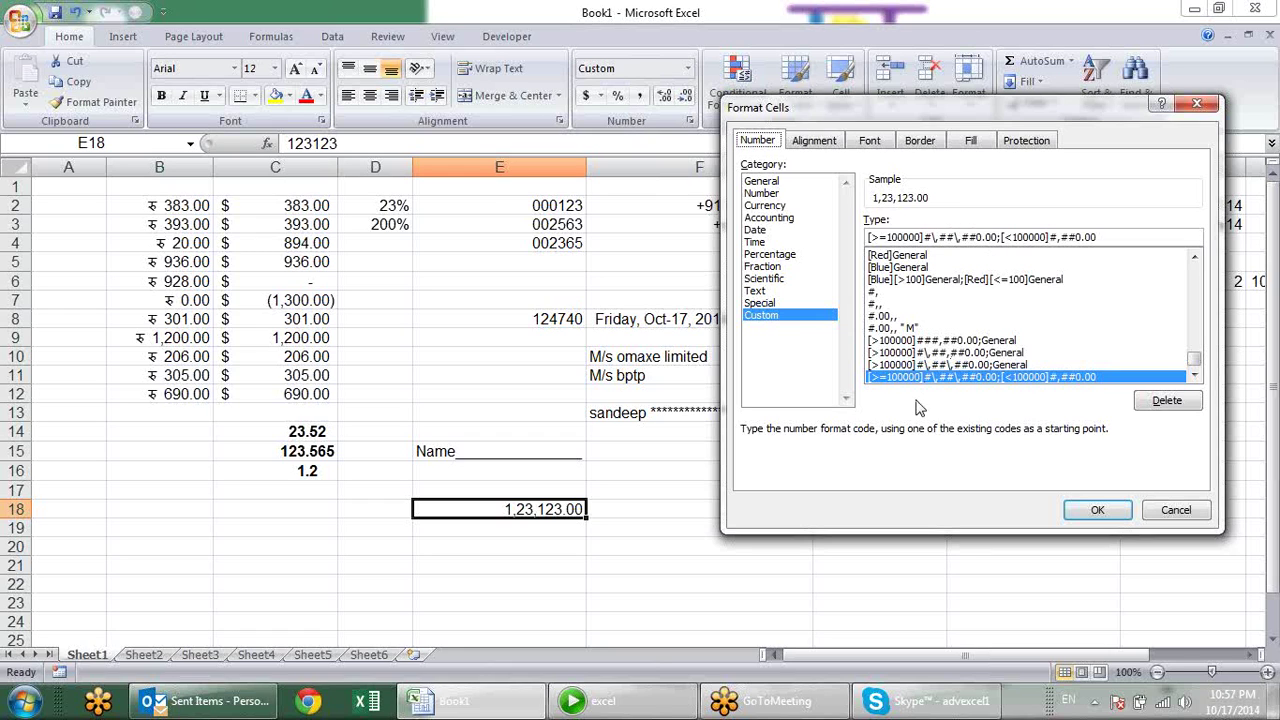
pyautogui.click(1082, 512)
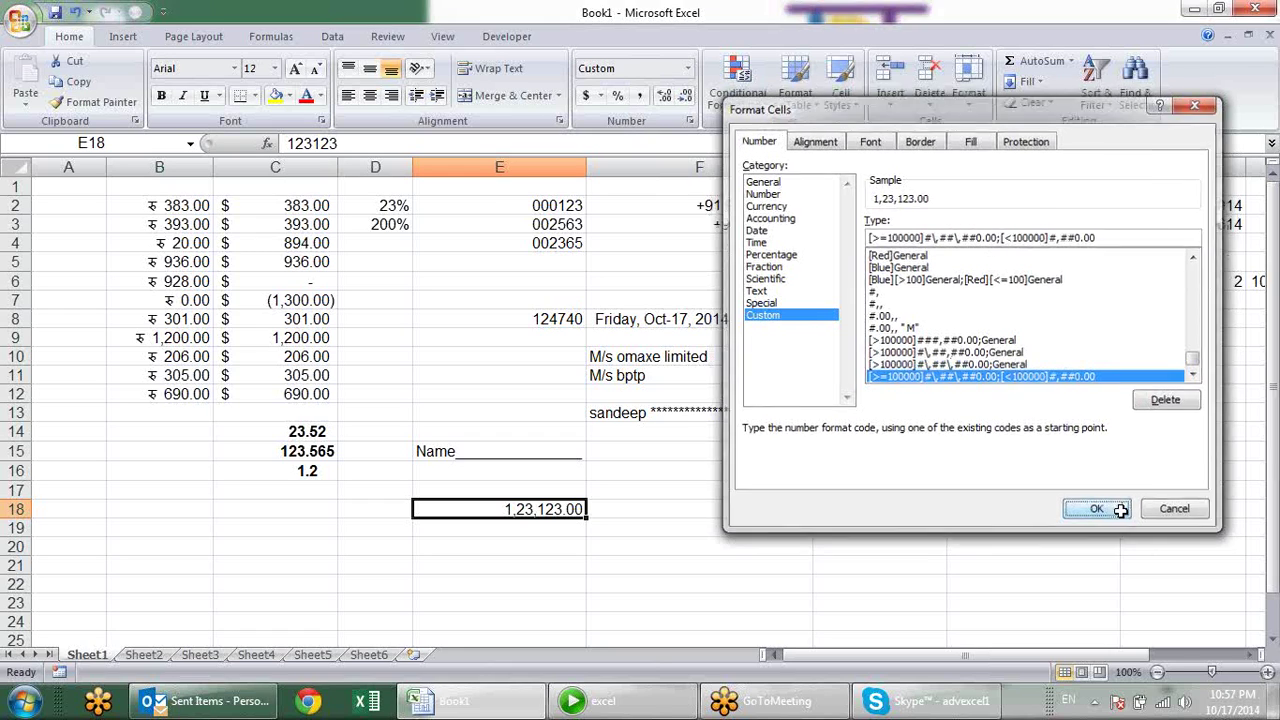
pyautogui.click(967, 500)
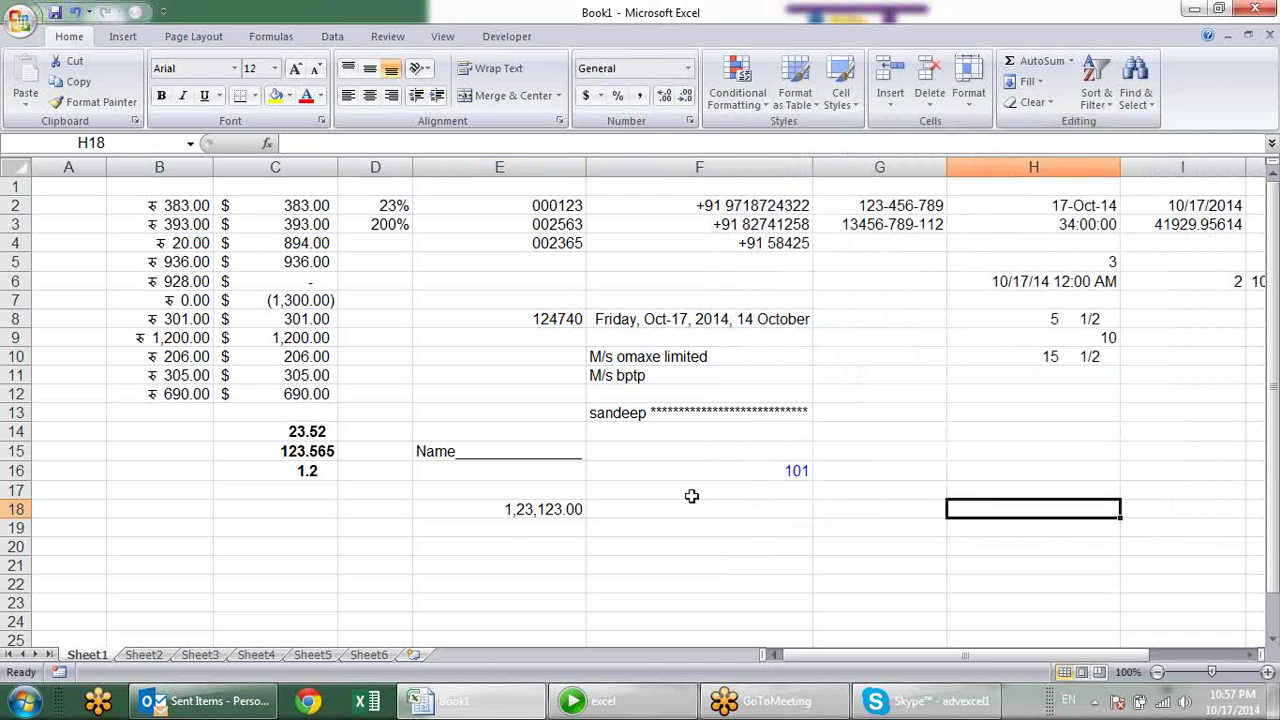
pyautogui.click(558, 410)
pyautogui.click(711, 454)
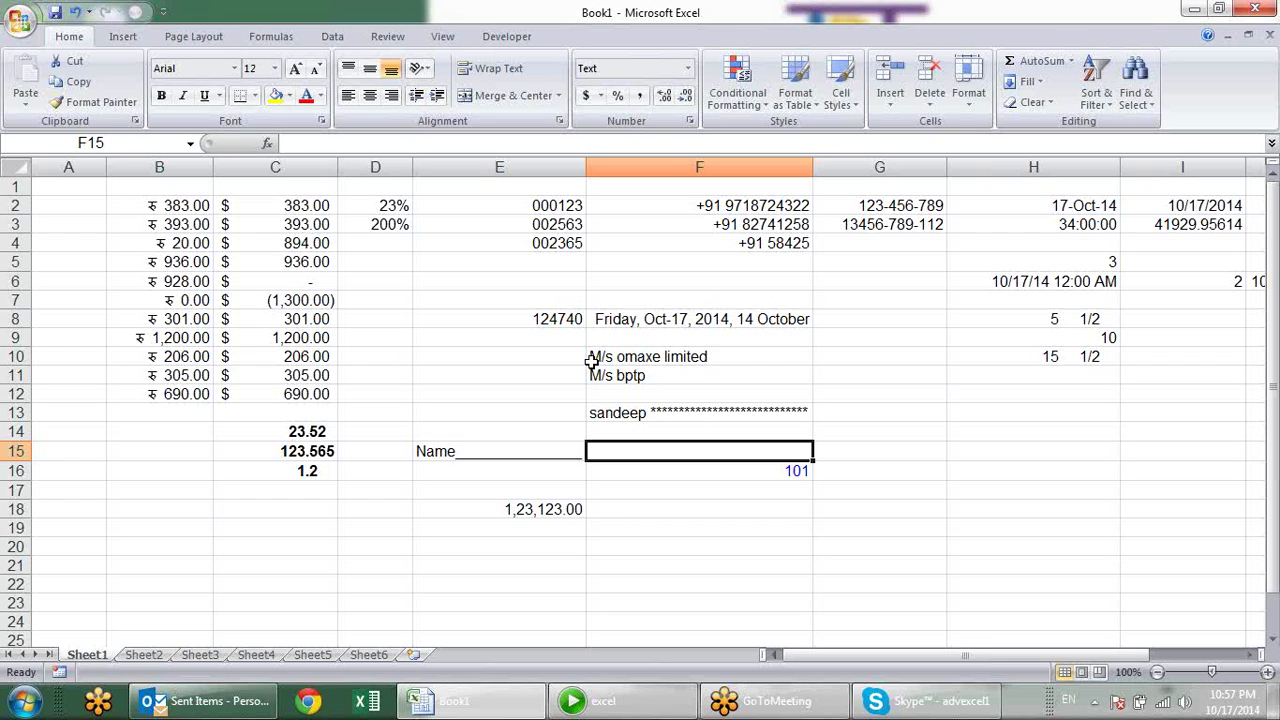
# In Excel Help, enter a custom number format query and set the scope to All Excel.
pyautogui.press('F1')
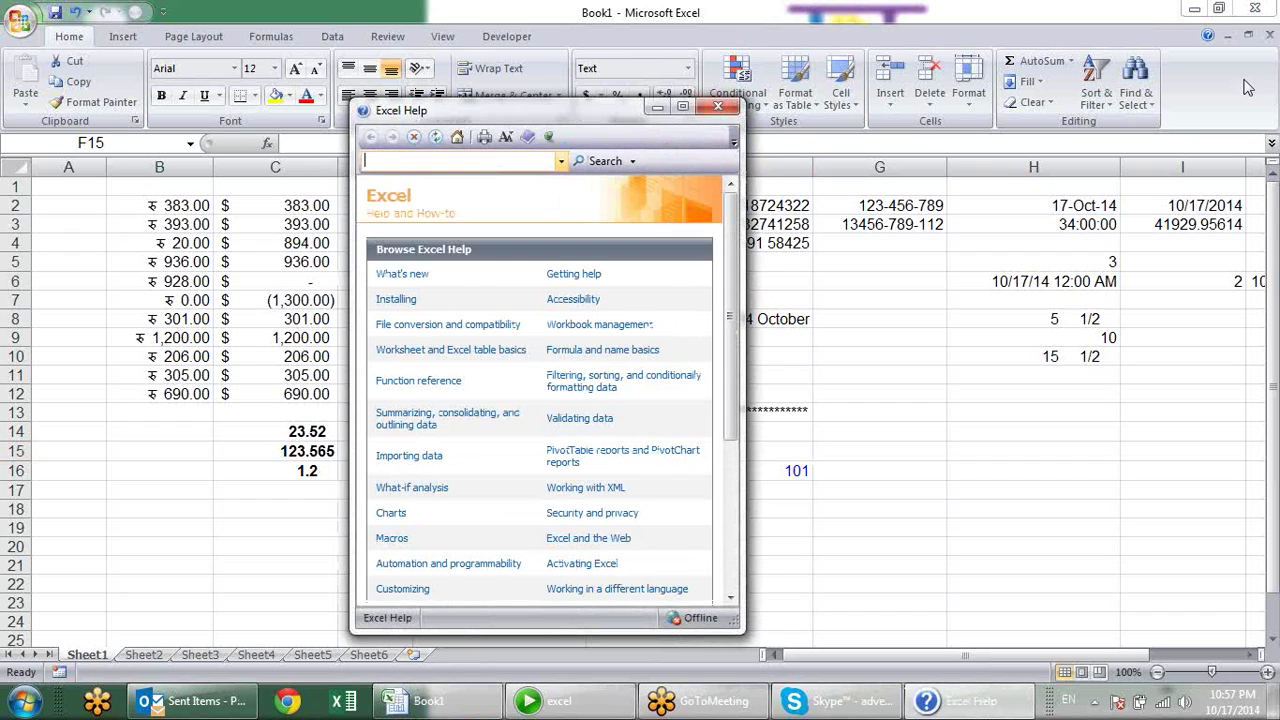
pyautogui.click(1262, 52)
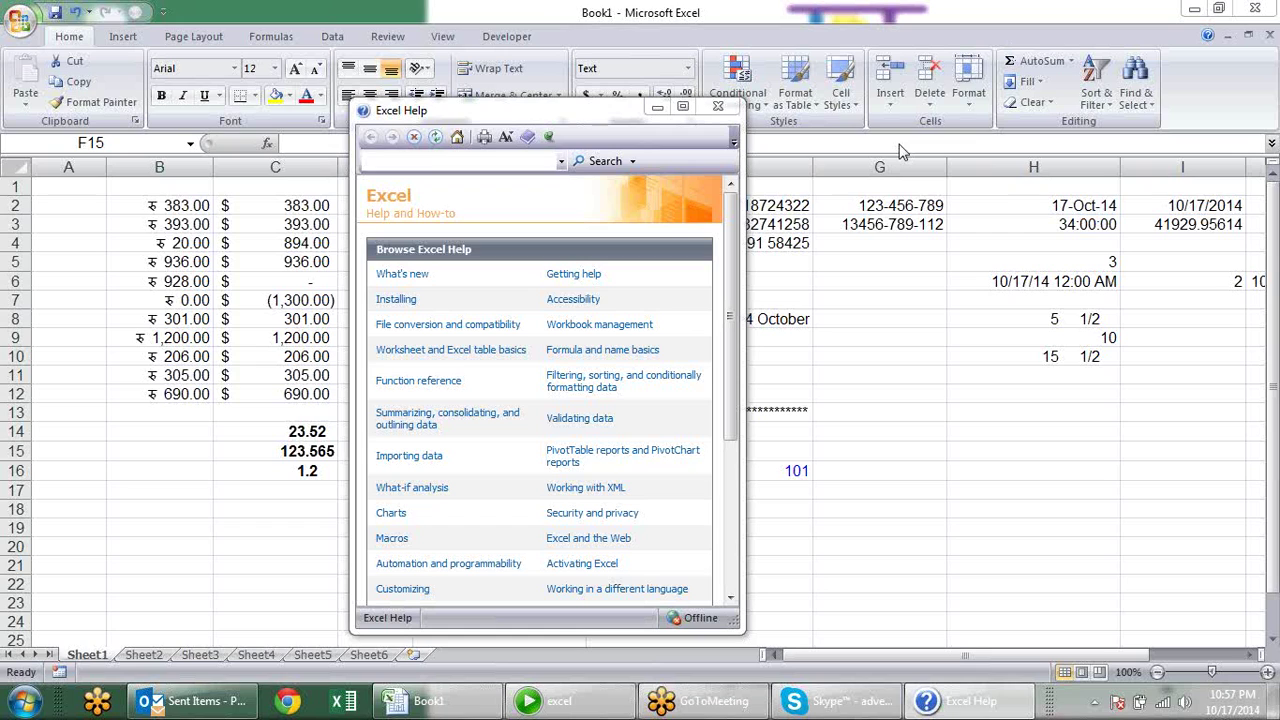
pyautogui.click(432, 164)
pyautogui.click(432, 163)
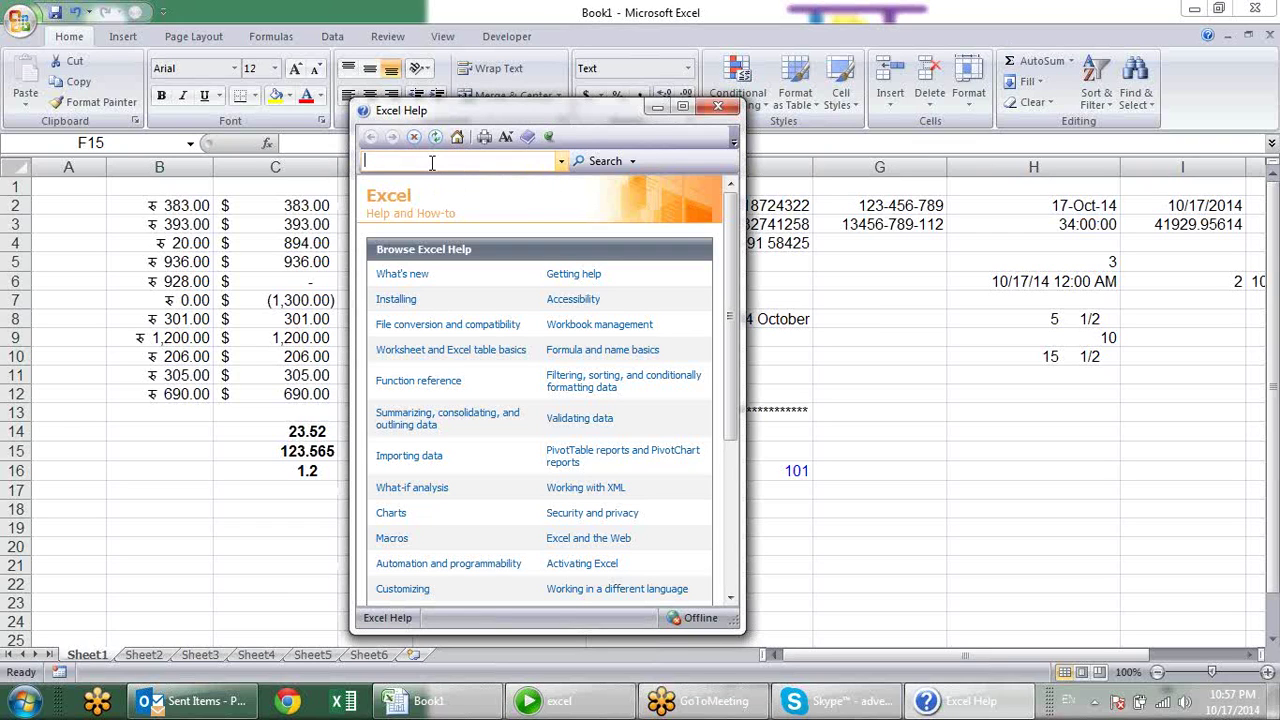
pyautogui.write('custom ')
pyautogui.write('nu')
pyautogui.press('BackSpace')
pyautogui.press('BackSpace')
pyautogui.write('number formate')
pyautogui.click(631, 162)
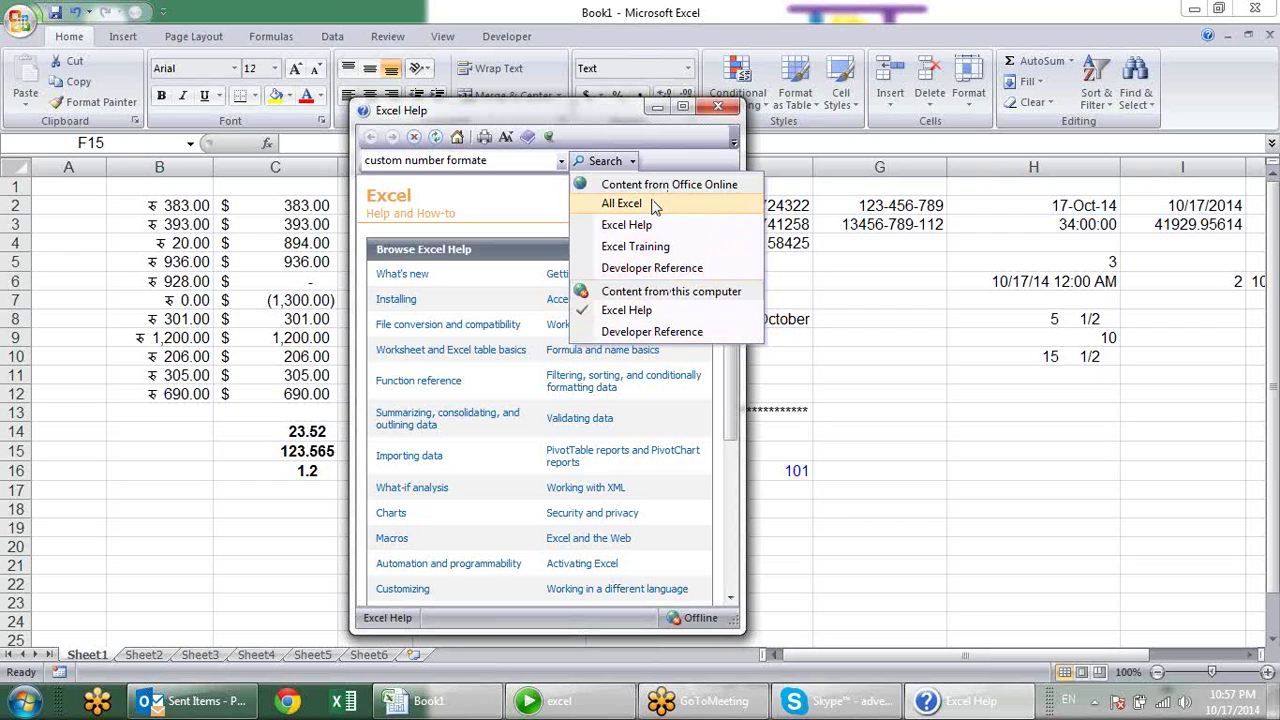
pyautogui.click(655, 205)
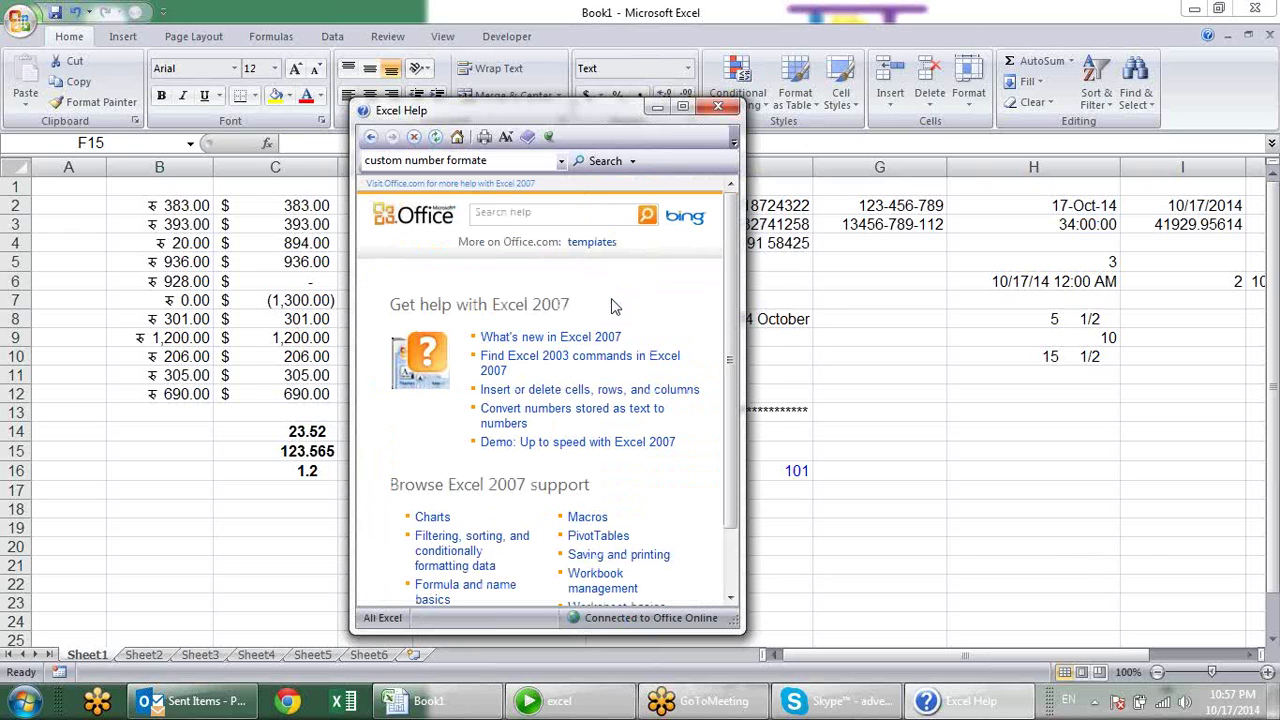
# Search for 'custom format' and open the 'Create or delete a custom number format' article full-screen.
pyautogui.click(516, 163)
pyautogui.moveTo(510, 164); pyautogui.dragTo(406, 166)
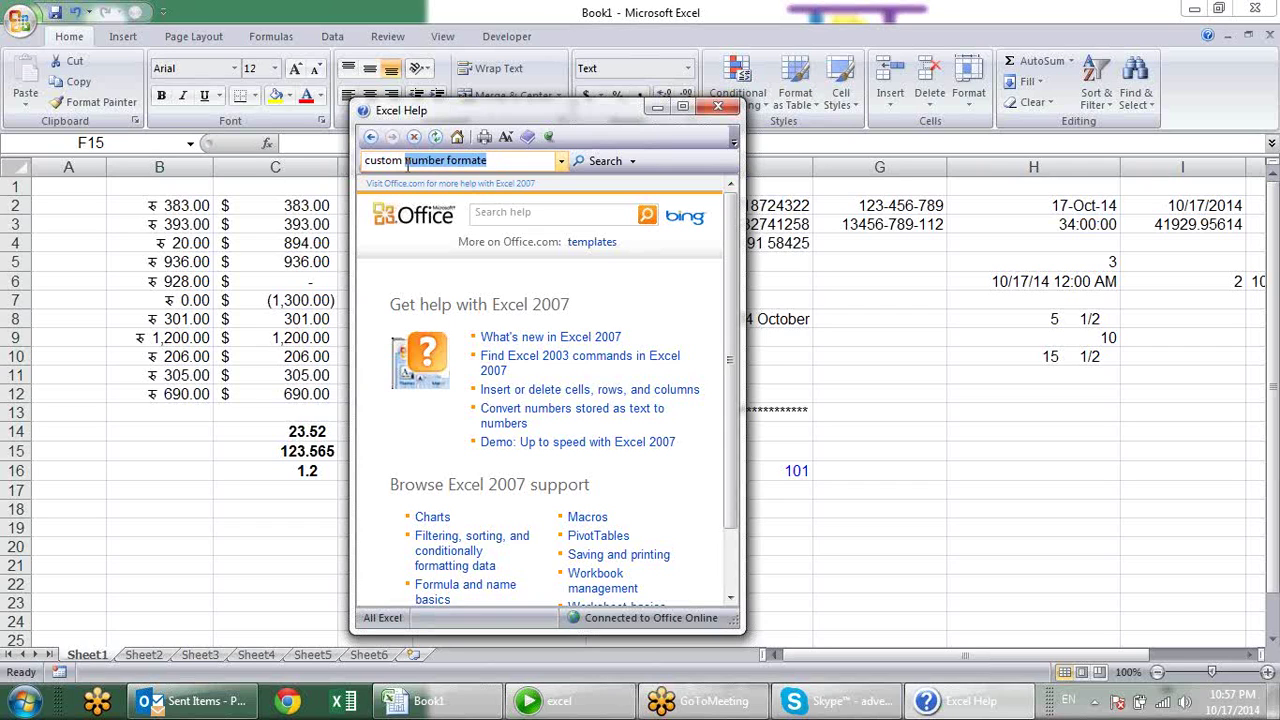
pyautogui.write('format')
pyautogui.press('Return')
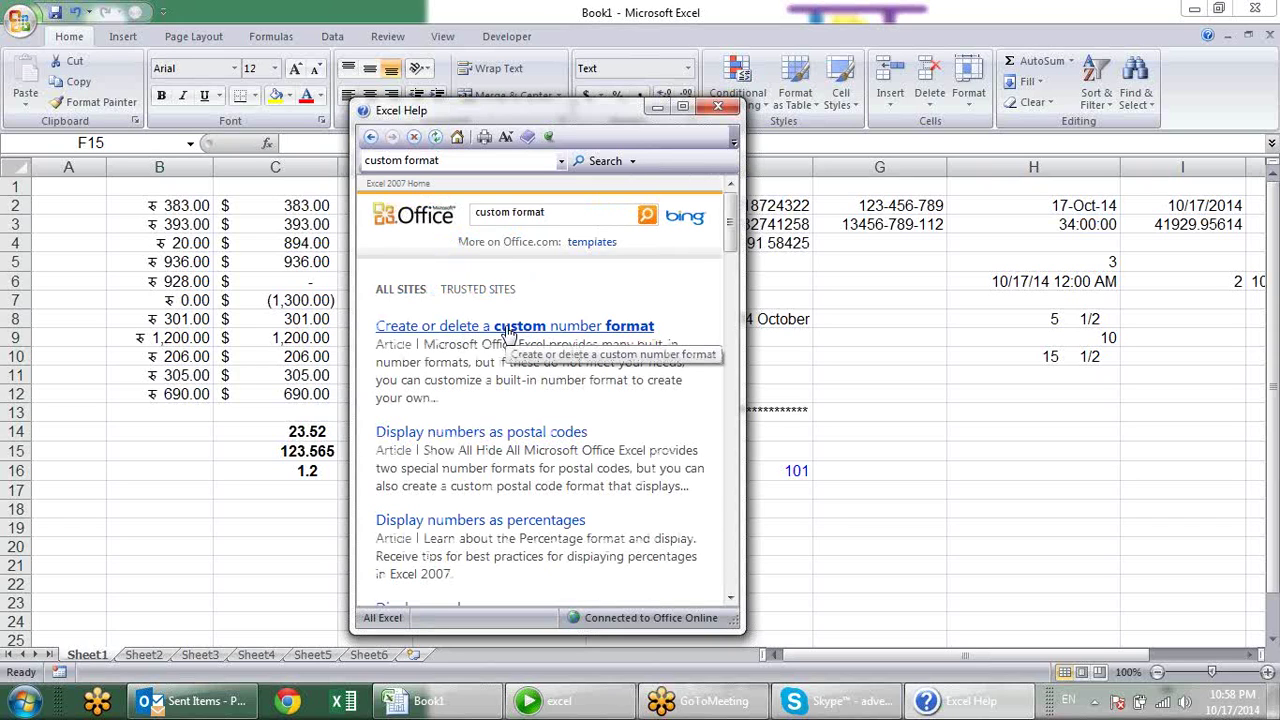
pyautogui.click(490, 328)
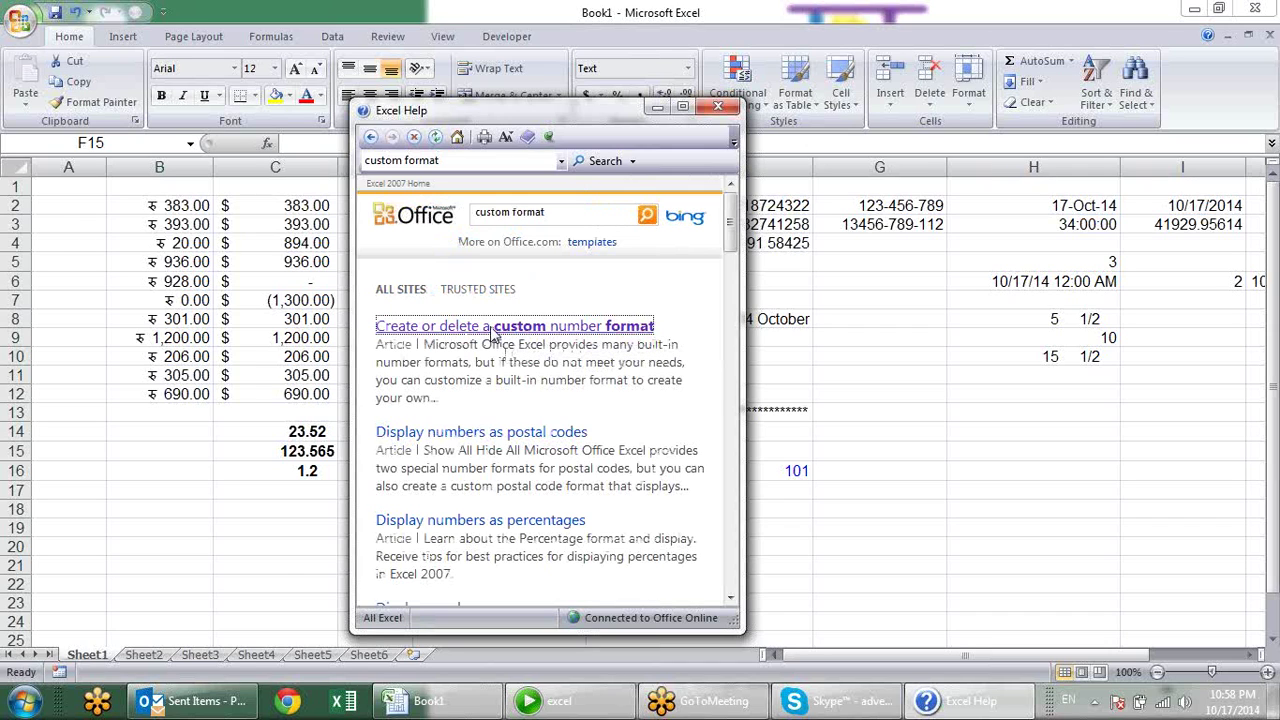
pyautogui.click(684, 107)
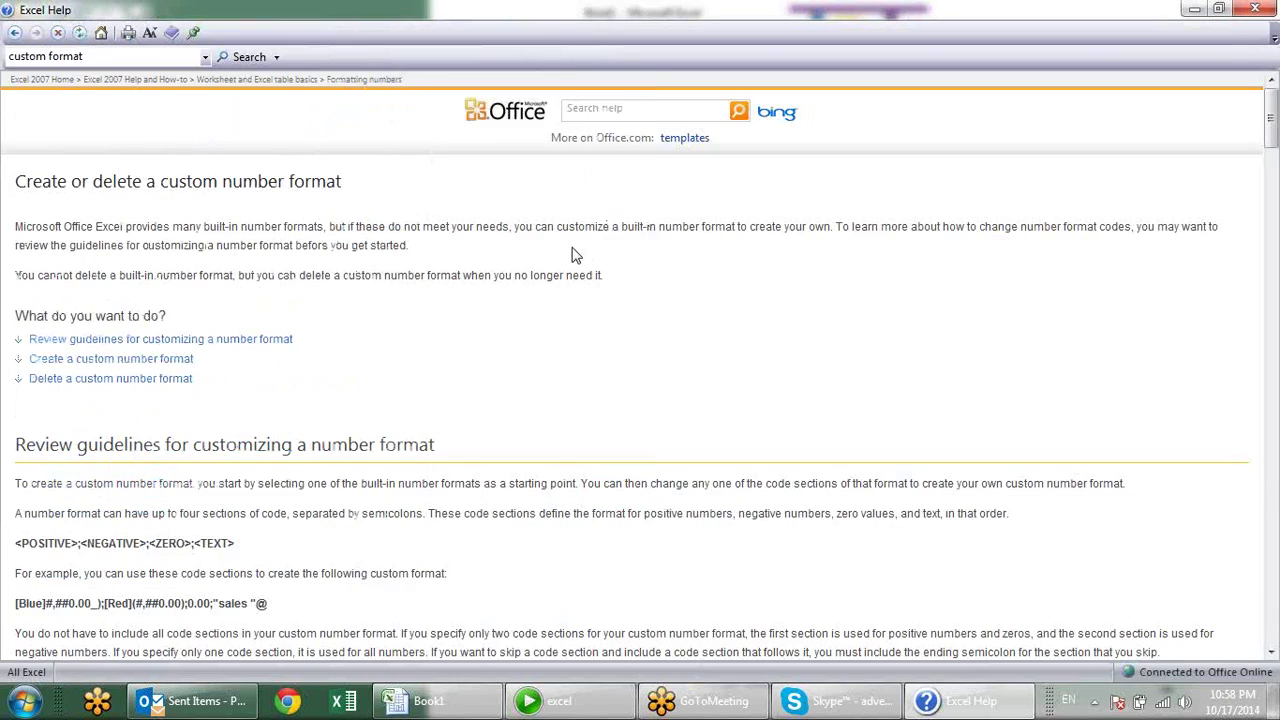
# Read the article's decimal examples, such as 1234.59 displayed as 1234.6 with ####.#.
pyautogui.scroll(-2, 310, 204)
pyautogui.scroll(-2, 310, 204)
pyautogui.scroll(-2, 310, 204)
pyautogui.scroll(-1, 311, 196)
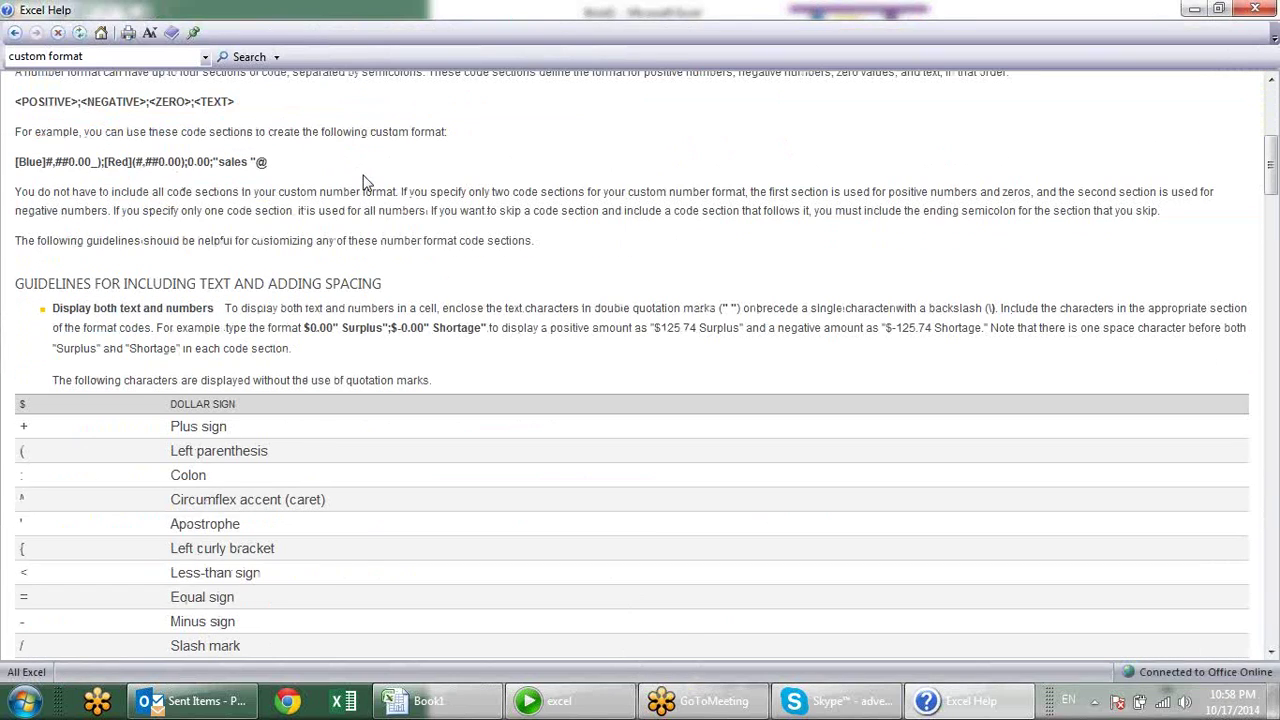
pyautogui.moveTo(55, 162); pyautogui.dragTo(95, 165)
pyautogui.click(158, 162)
pyautogui.scroll(-3, 300, 170)
pyautogui.scroll(-1, 252, 148)
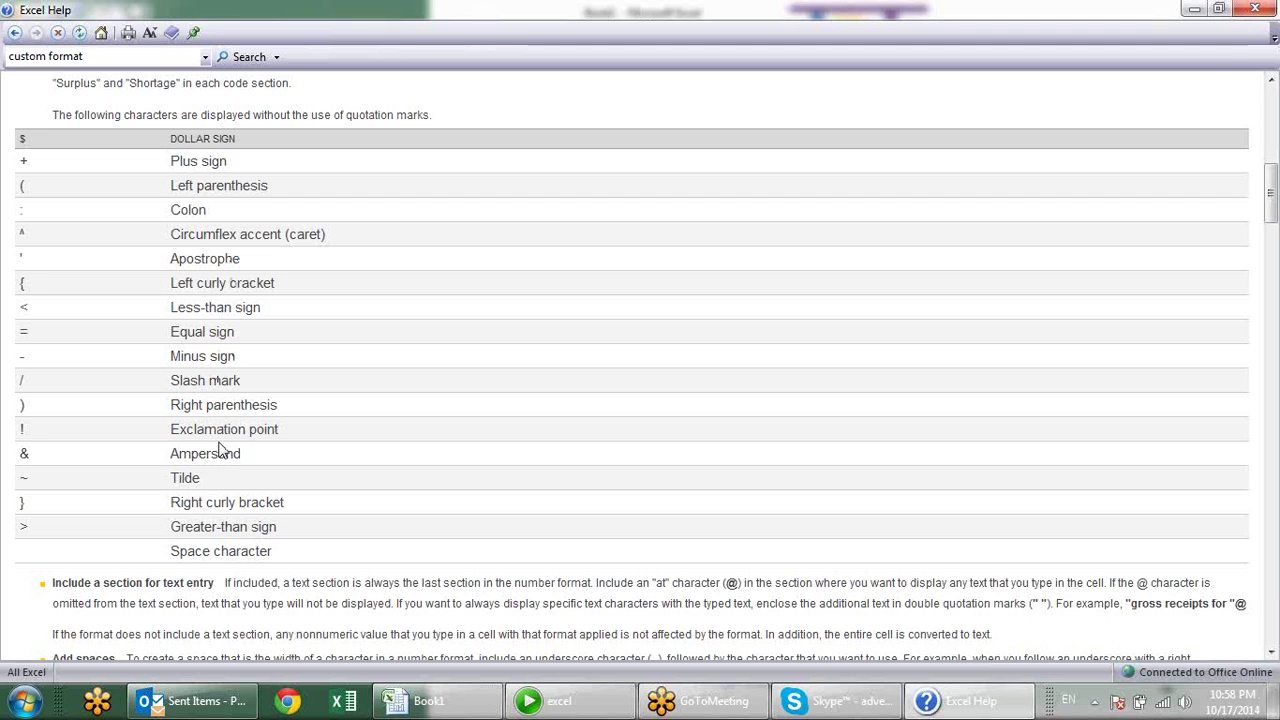
pyautogui.scroll(-5, 280, 360)
pyautogui.scroll(-3, 307, 322)
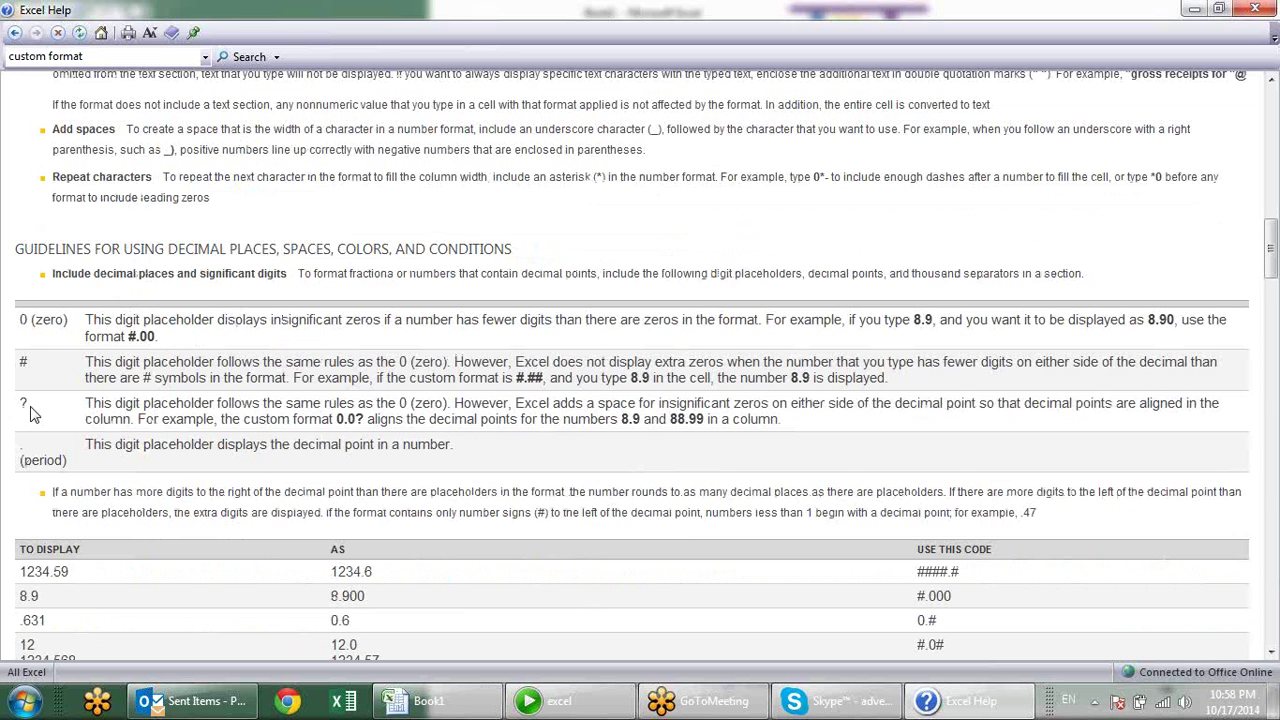
pyautogui.scroll(-2, 152, 396)
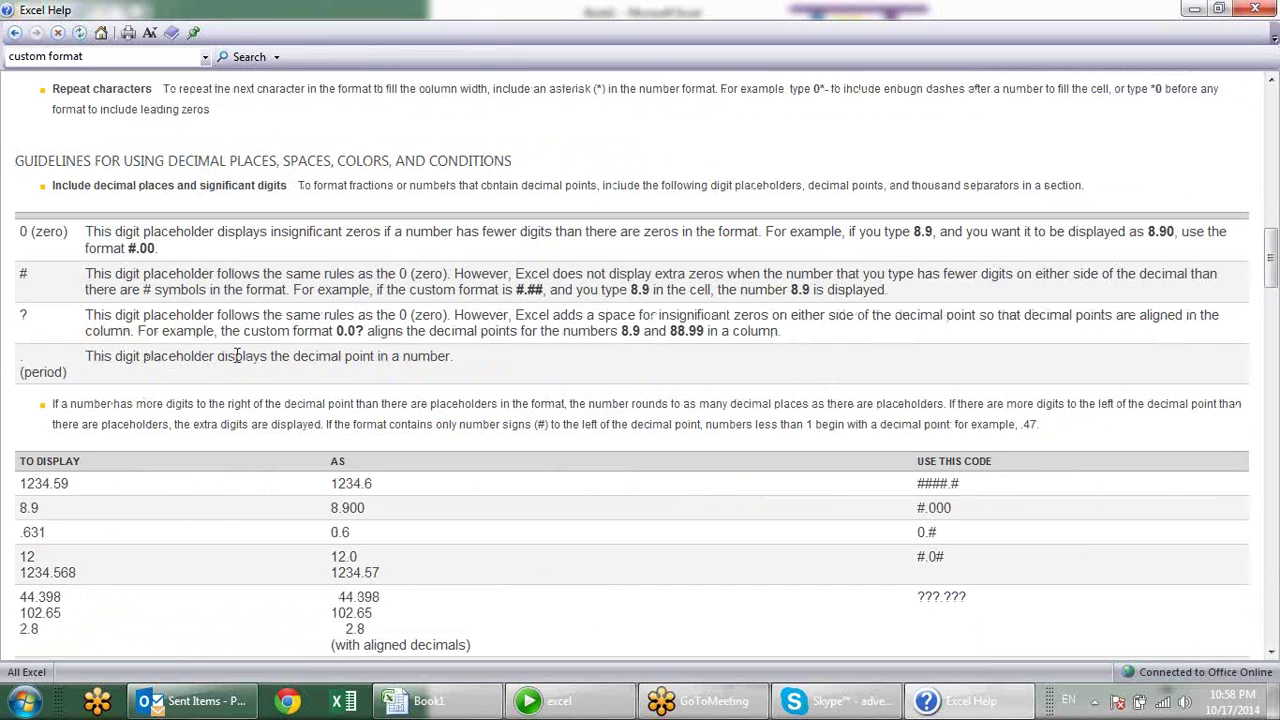
pyautogui.scroll(-4, 217, 378)
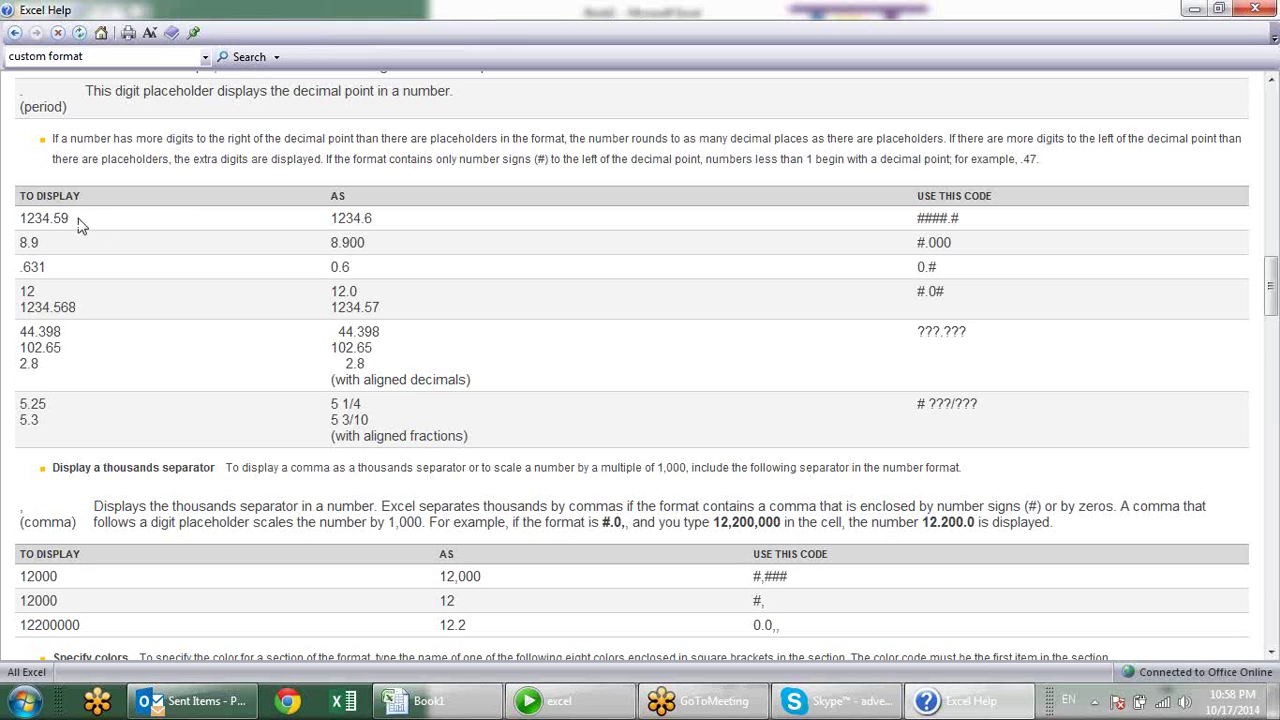
pyautogui.moveTo(83, 220); pyautogui.dragTo(19, 219)
pyautogui.moveTo(332, 219); pyautogui.dragTo(376, 219)
pyautogui.moveTo(918, 220); pyautogui.dragTo(960, 222)
pyautogui.click(970, 224)
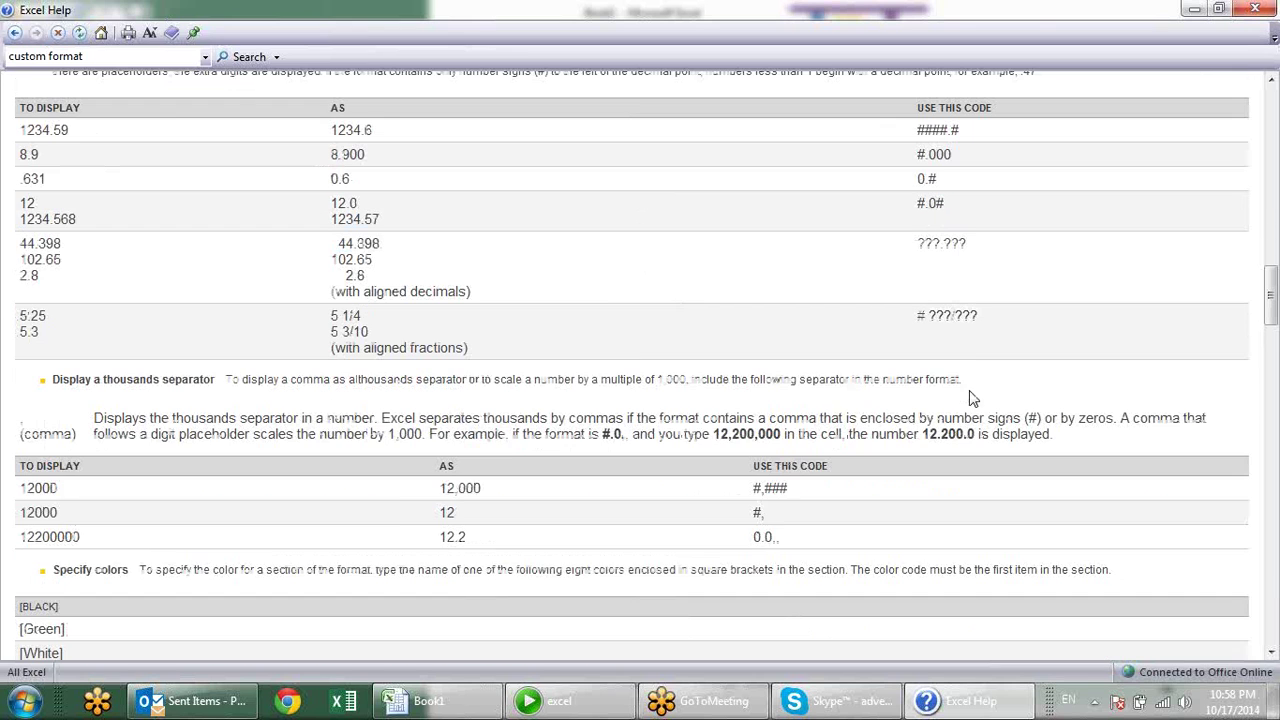
# Review the thousands-separator and scaling examples (12000, #, and 0.0,,) and the colour names list.
pyautogui.scroll(-2, 972, 360)
pyautogui.scroll(-2, 965, 360)
pyautogui.doubleClick(55, 312)
pyautogui.moveTo(455, 311); pyautogui.dragTo(482, 312)
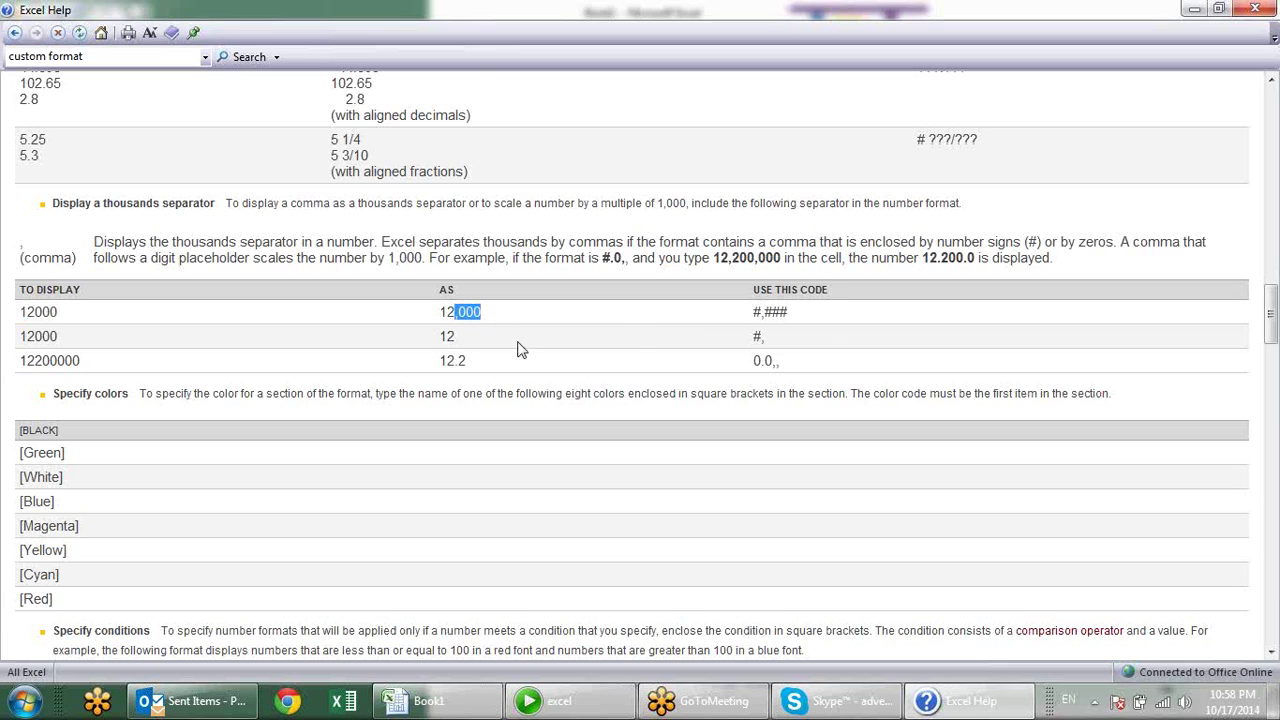
pyautogui.moveTo(757, 341); pyautogui.dragTo(762, 375)
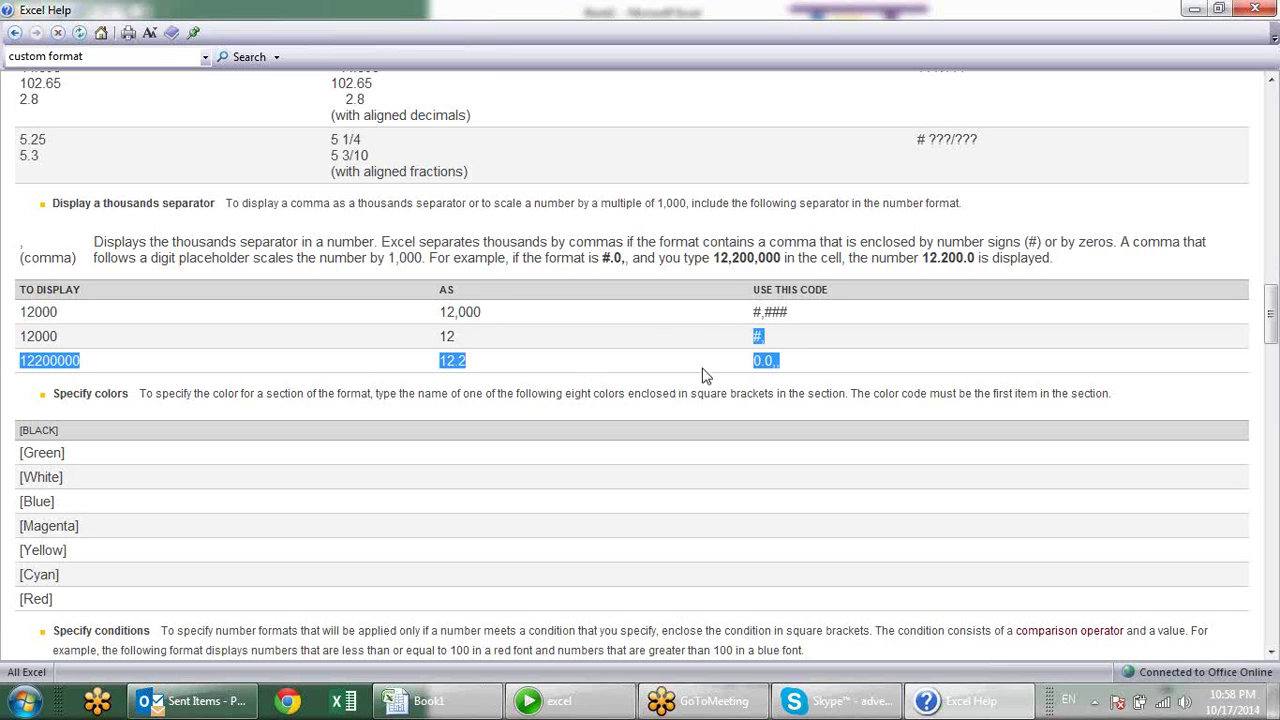
pyautogui.click(640, 383)
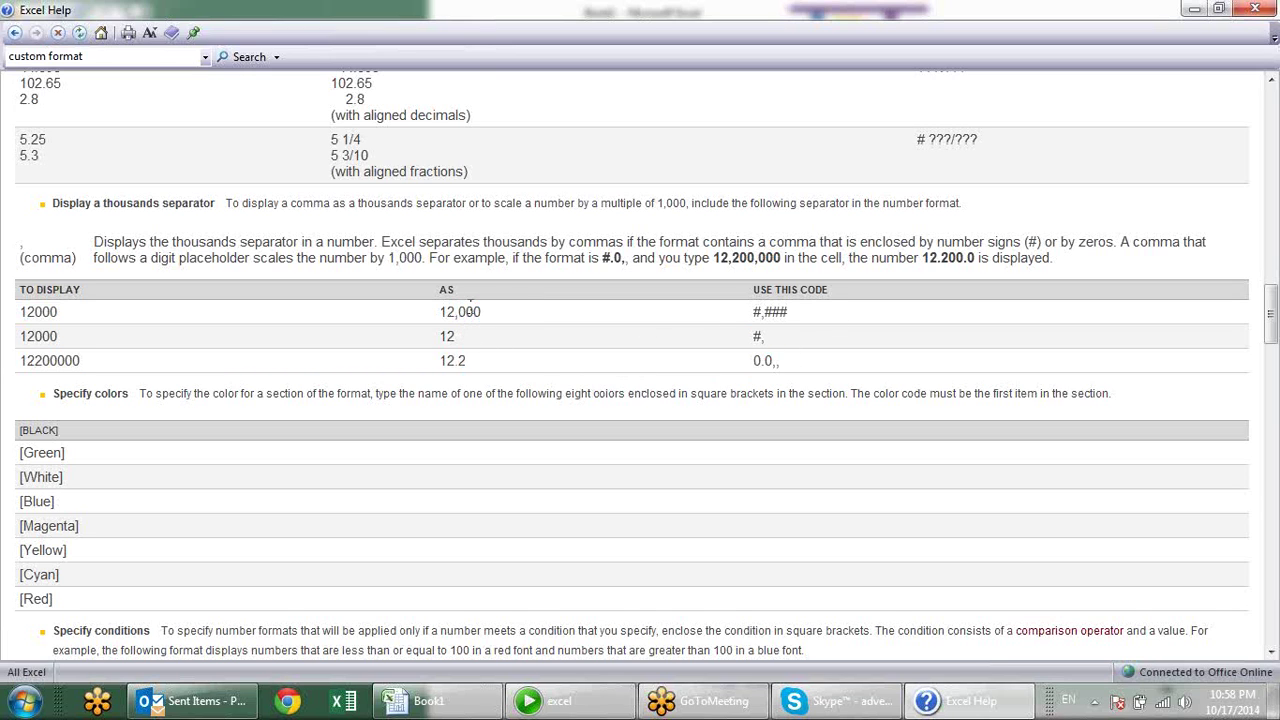
pyautogui.moveTo(752, 312); pyautogui.dragTo(747, 362)
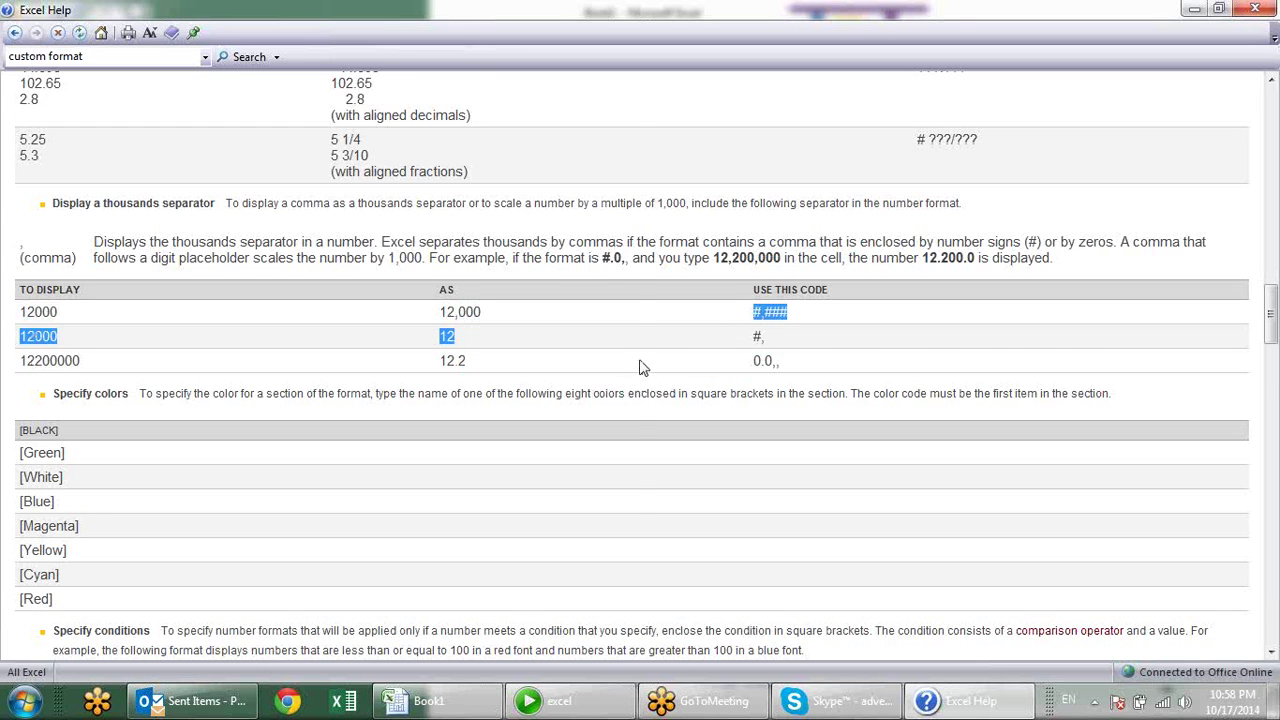
pyautogui.scroll(-3, 643, 365)
pyautogui.click(87, 275)
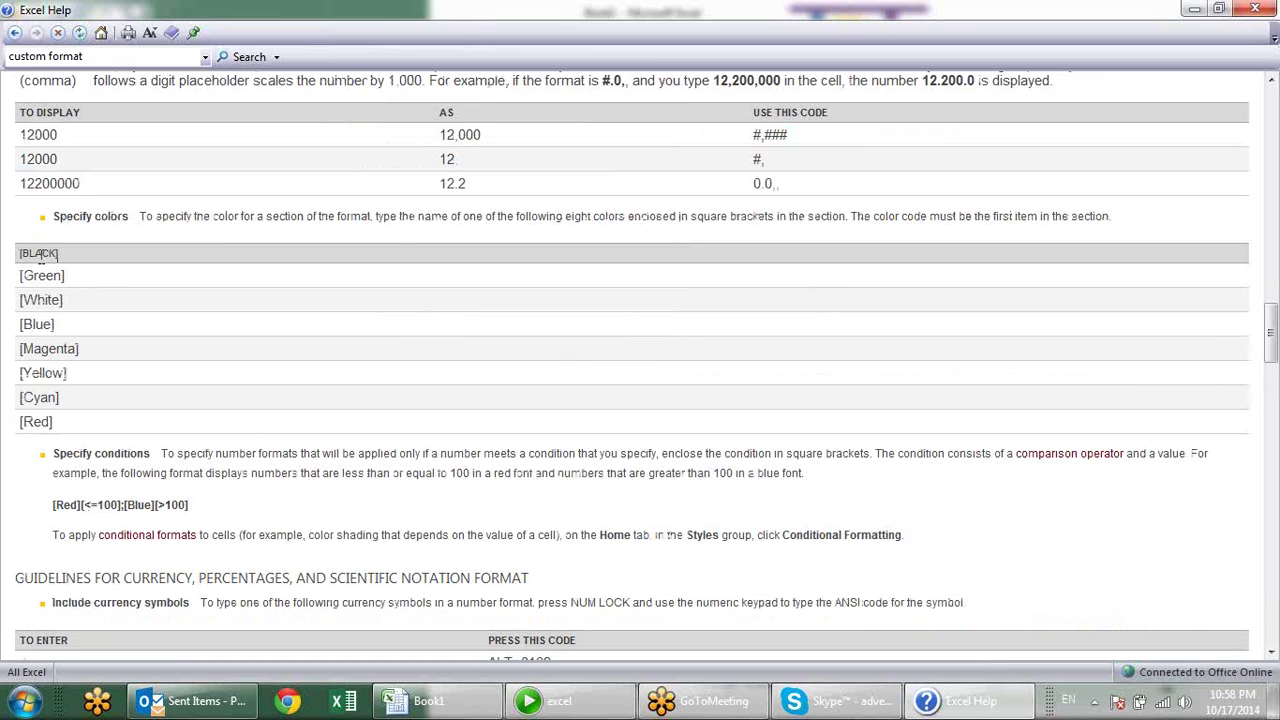
pyautogui.moveTo(40, 256); pyautogui.dragTo(62, 420)
pyautogui.click(126, 331)
# Check the conditional example [Red][<=100];[Blue][>100], finish the article, and close Help.
pyautogui.scroll(-3, 224, 407)
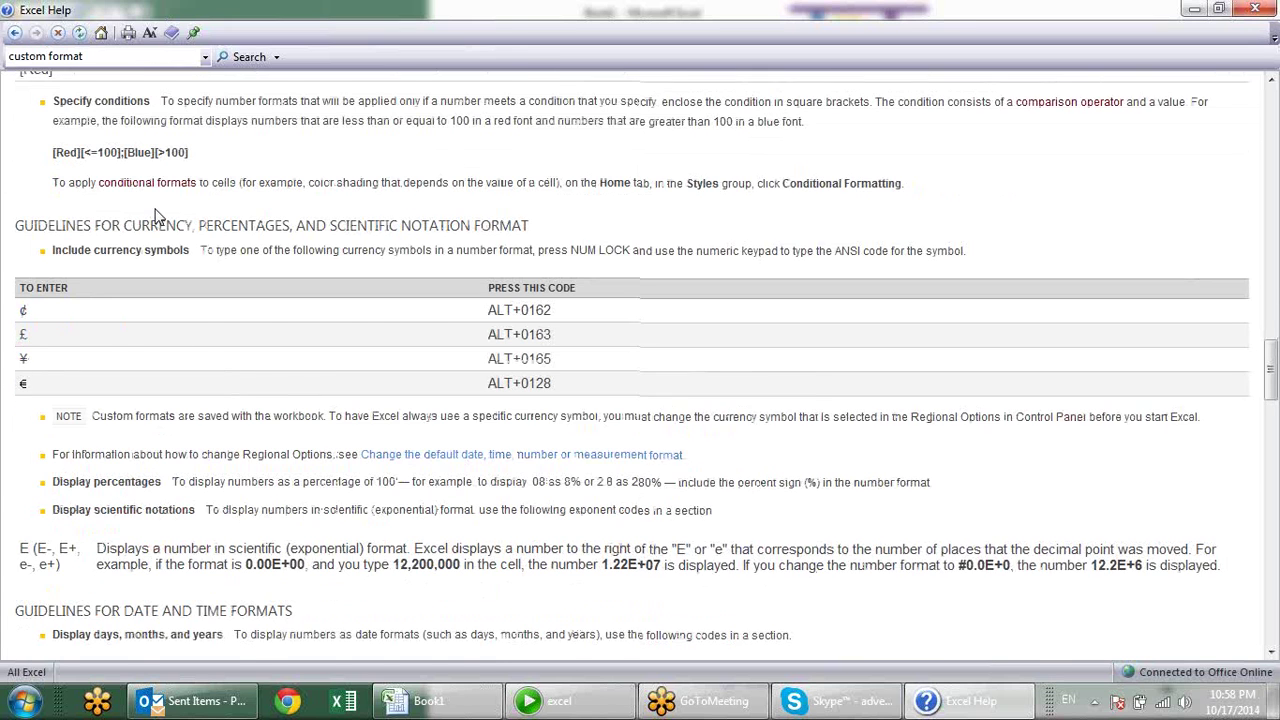
pyautogui.scroll(1, 73, 240)
pyautogui.moveTo(83, 240); pyautogui.dragTo(187, 242)
pyautogui.click(234, 264)
pyautogui.scroll(-2, 290, 265)
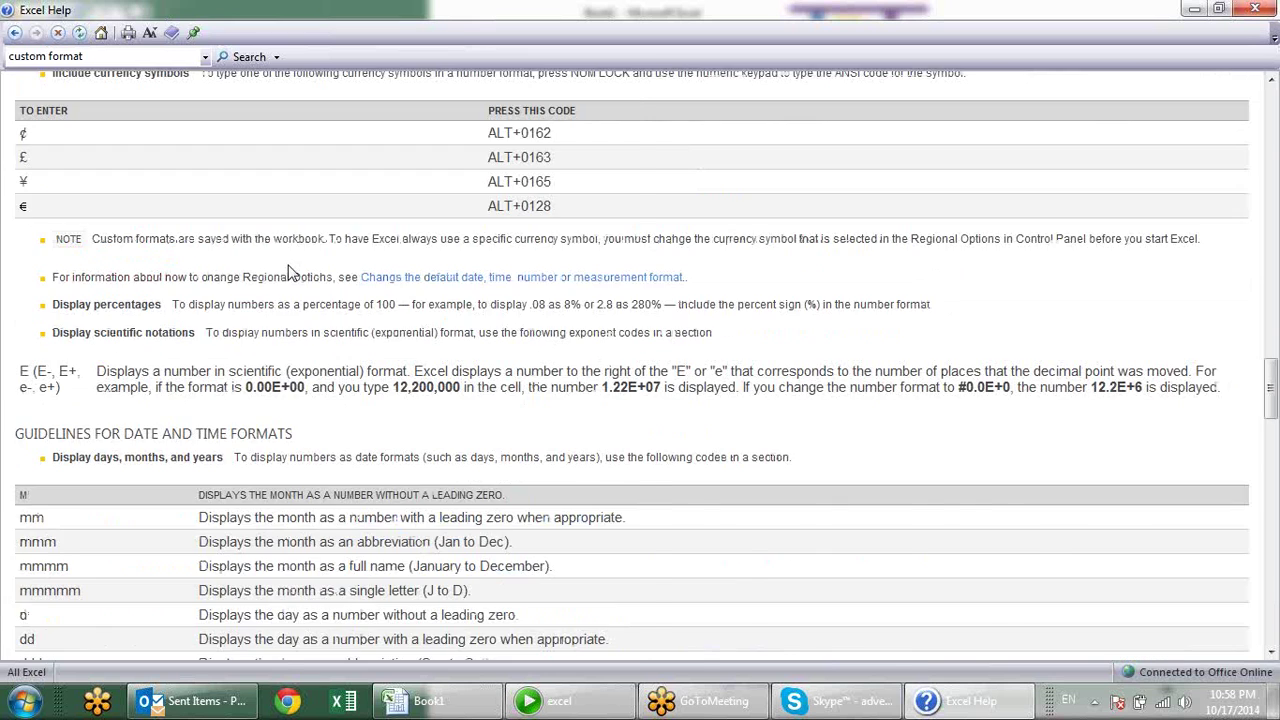
pyautogui.scroll(-3, 290, 272)
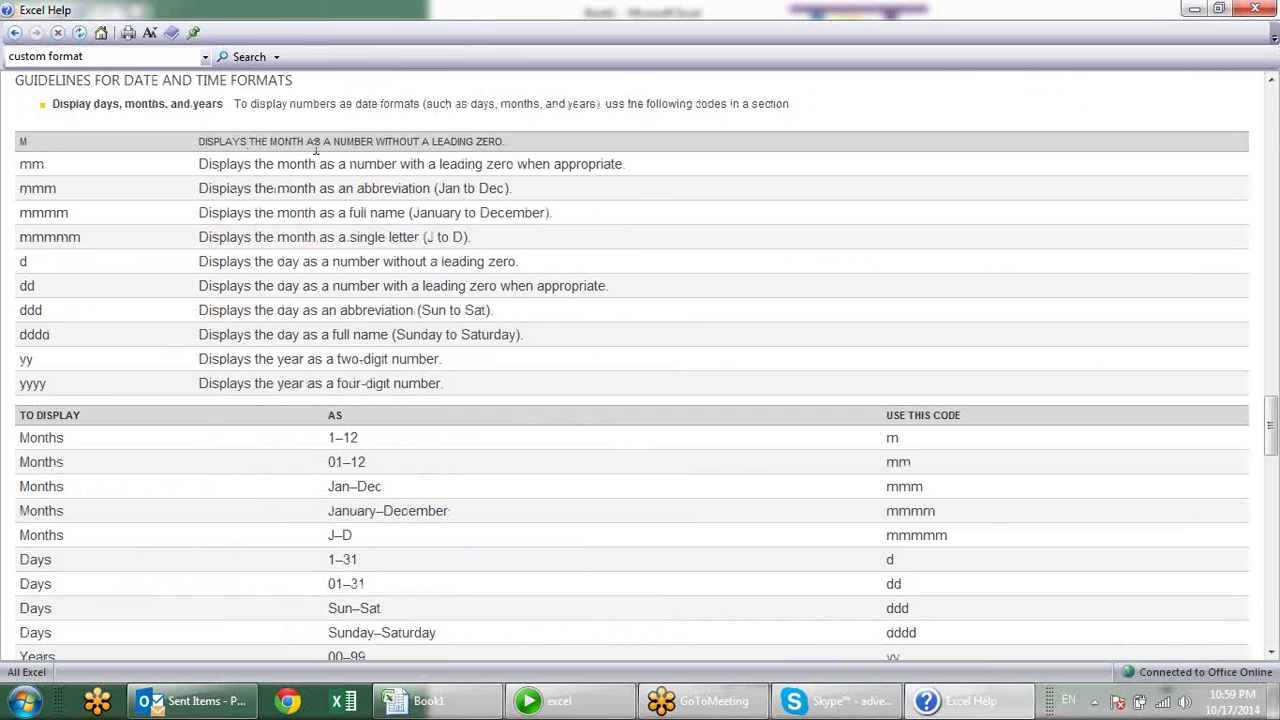
pyautogui.scroll(-2, 380, 266)
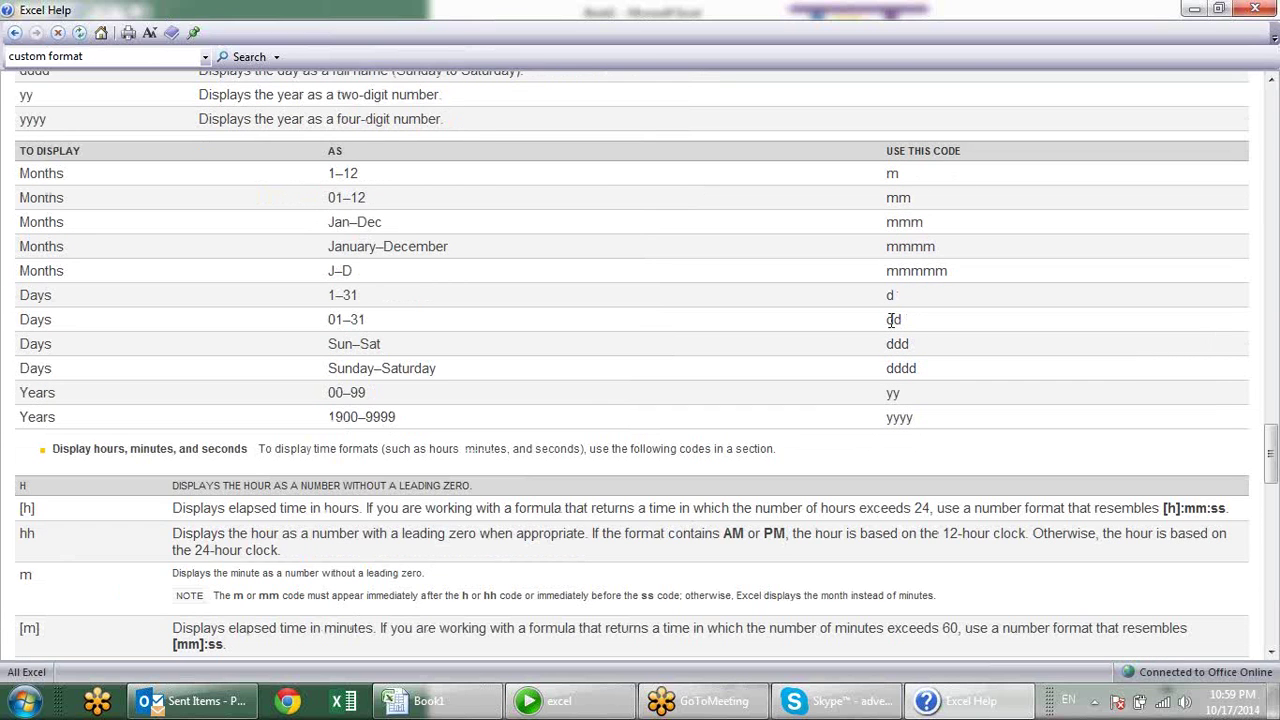
pyautogui.scroll(-2, 417, 286)
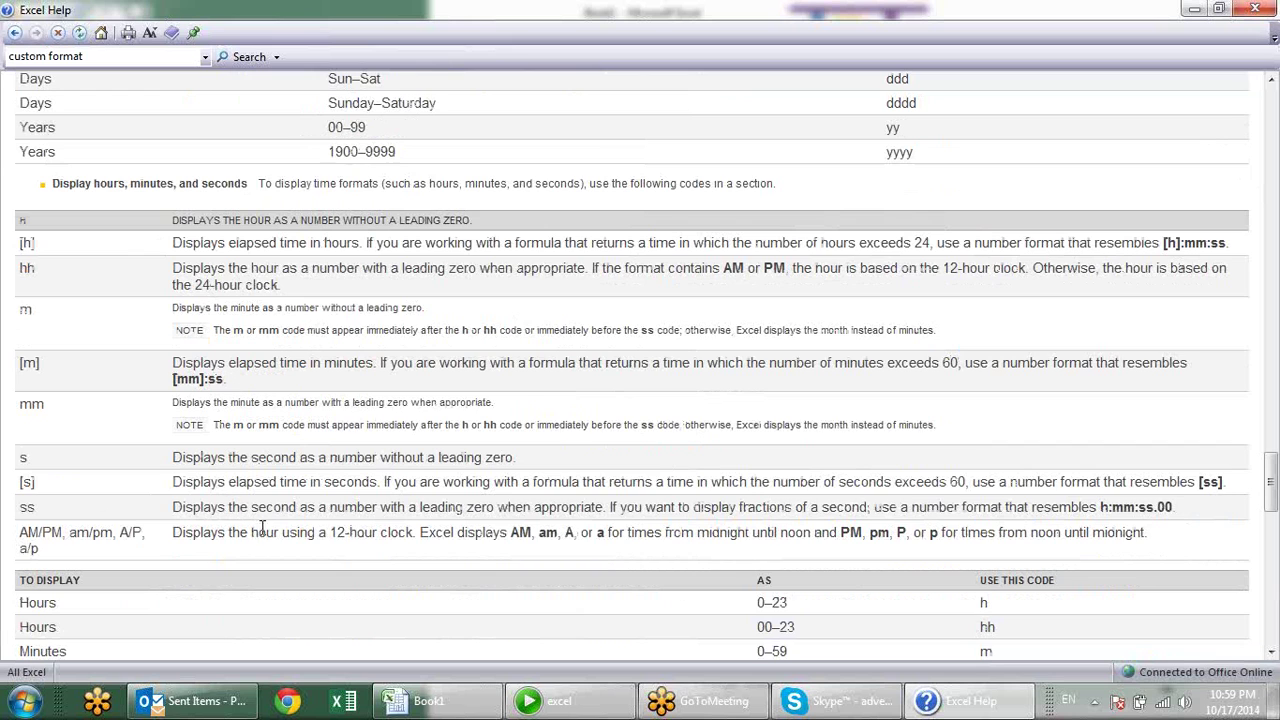
pyautogui.scroll(-3, 523, 397)
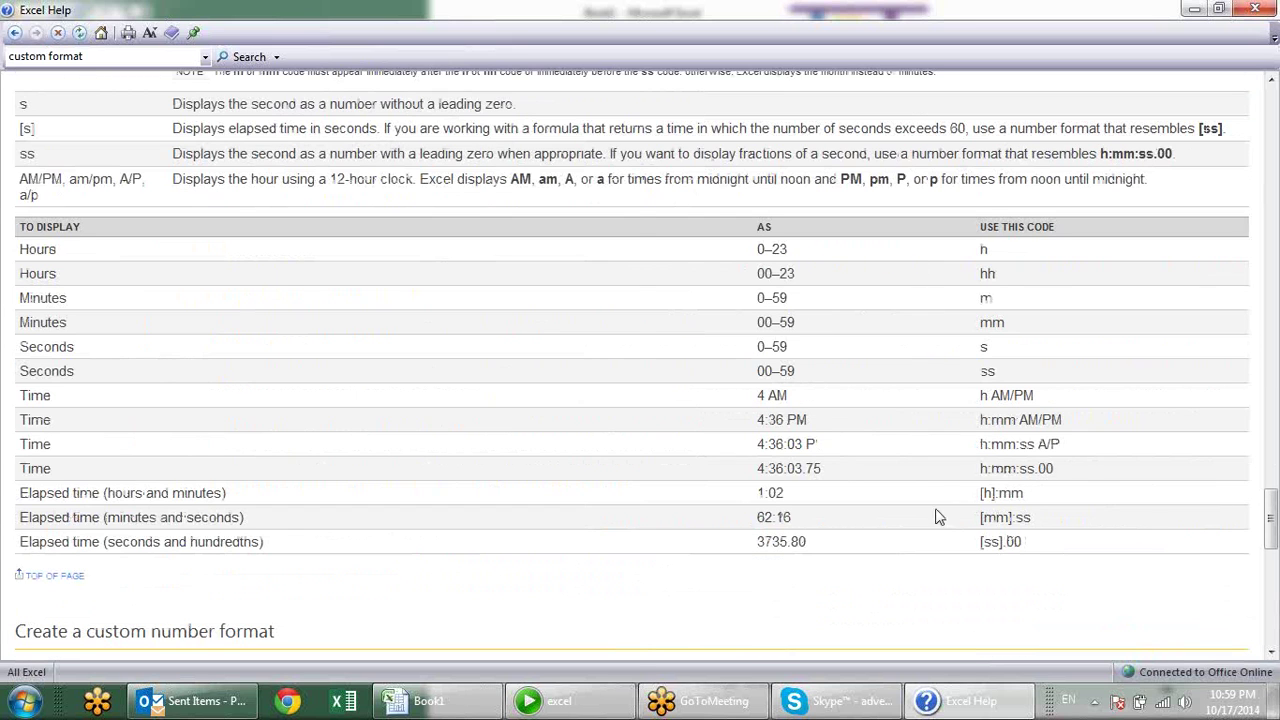
pyautogui.scroll(-2, 586, 246)
pyautogui.scroll(-2, 586, 246)
pyautogui.scroll(-3, 587, 247)
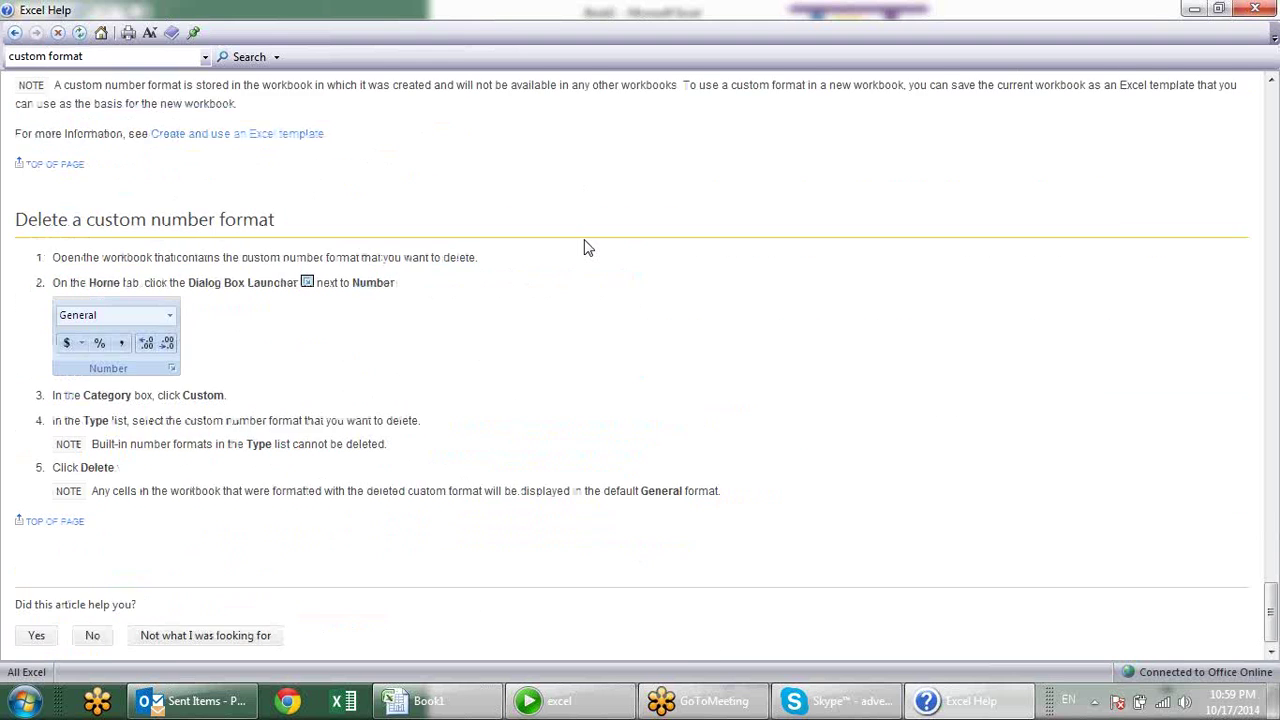
pyautogui.scroll(3, 587, 247)
pyautogui.scroll(3, 587, 247)
pyautogui.scroll(3, 587, 247)
pyautogui.scroll(3, 587, 247)
pyautogui.scroll(3, 587, 247)
pyautogui.scroll(5, 587, 247)
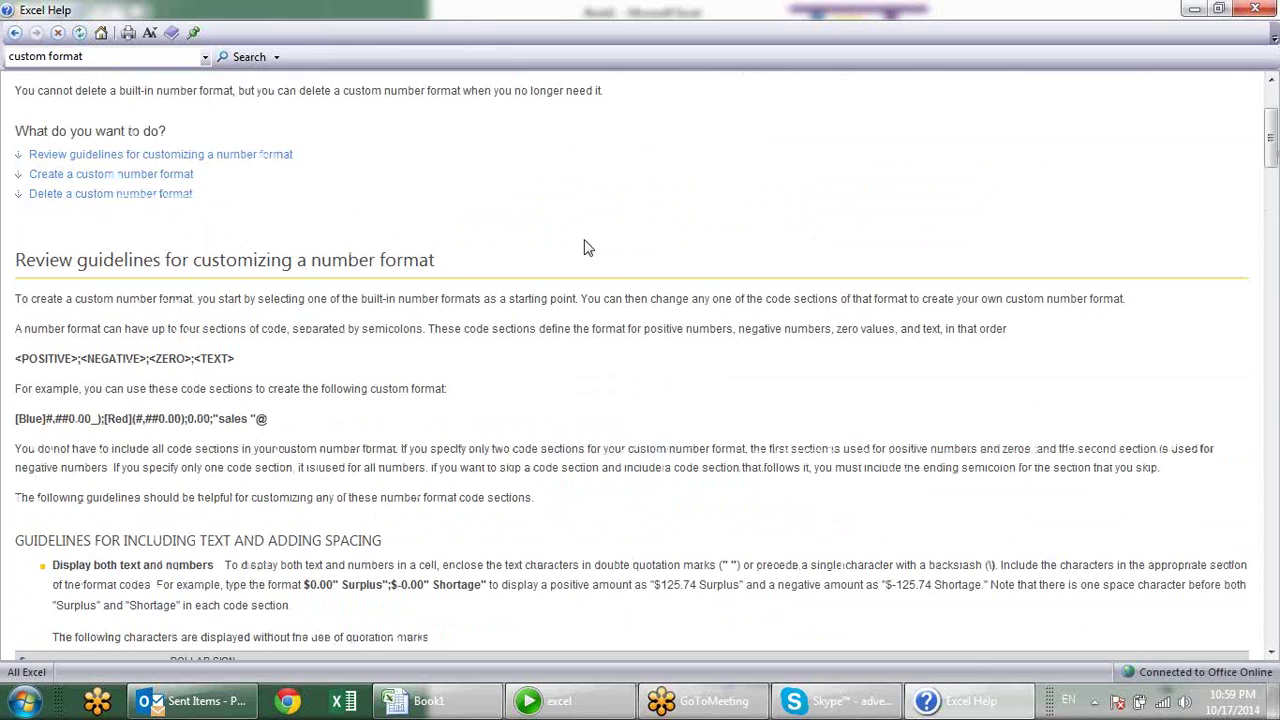
pyautogui.scroll(3, 587, 247)
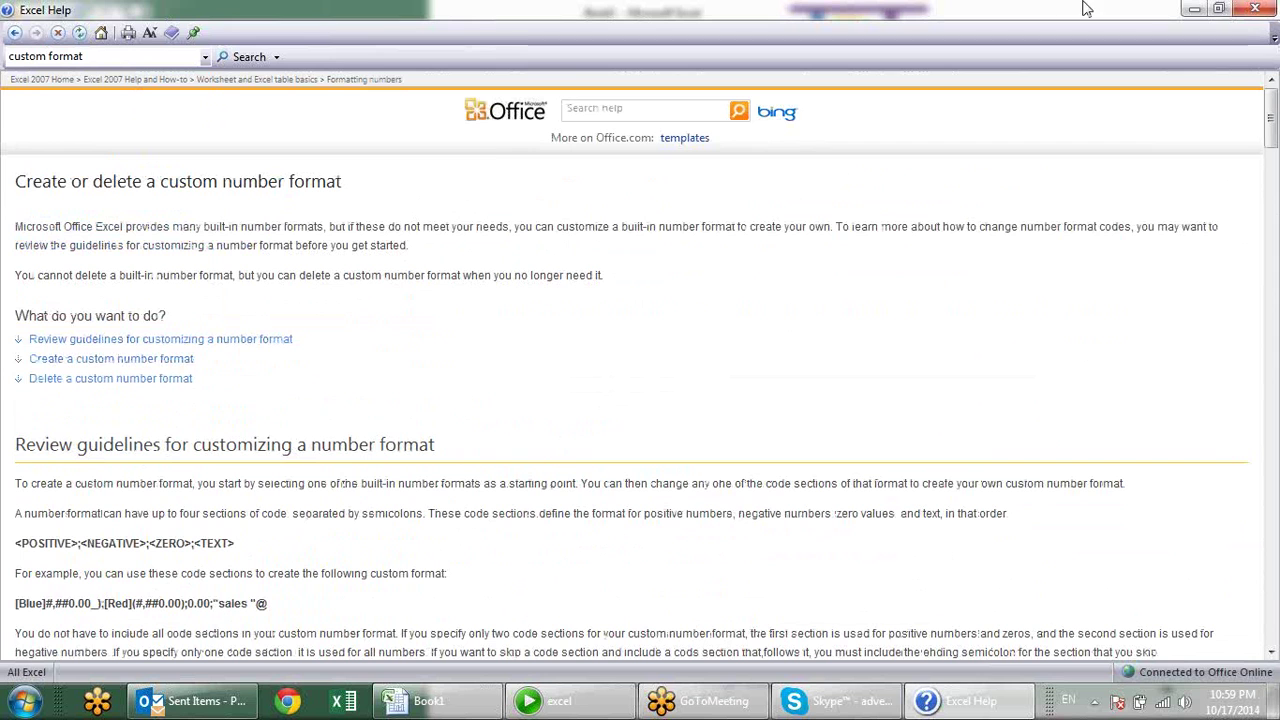
pyautogui.click(1250, 9)
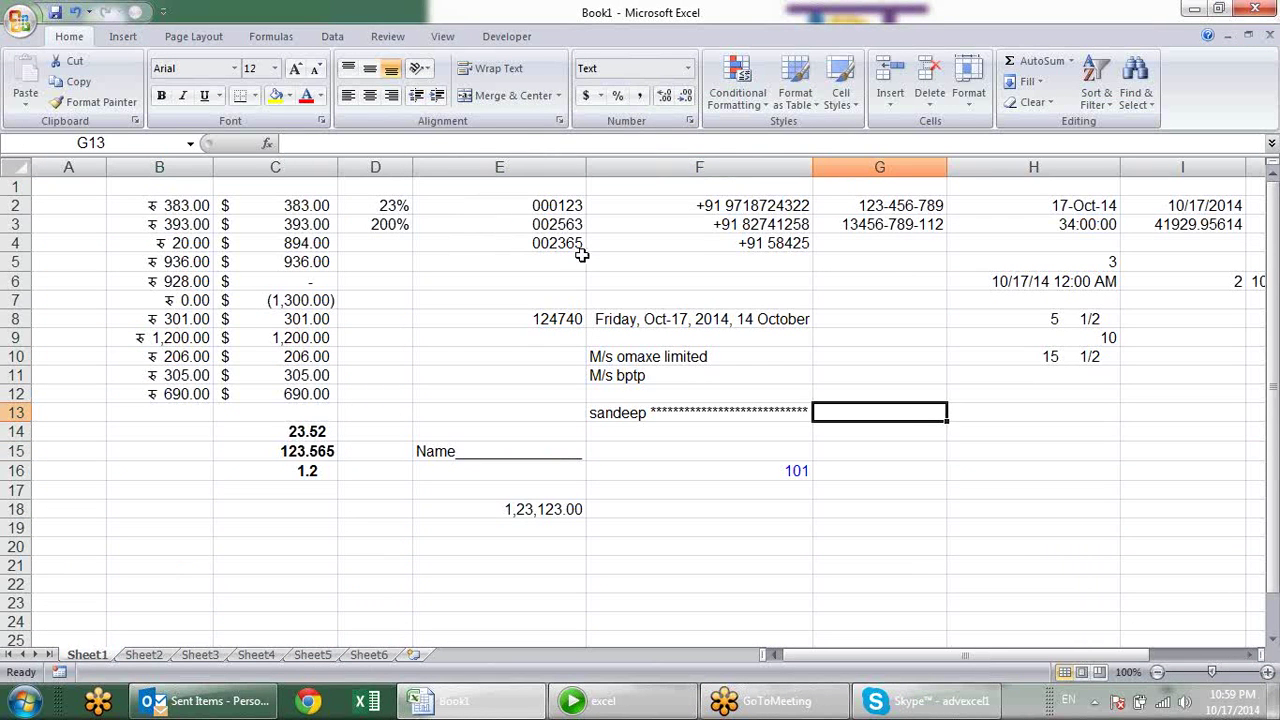
pyautogui.click(498, 312)
pyautogui.click(672, 268)
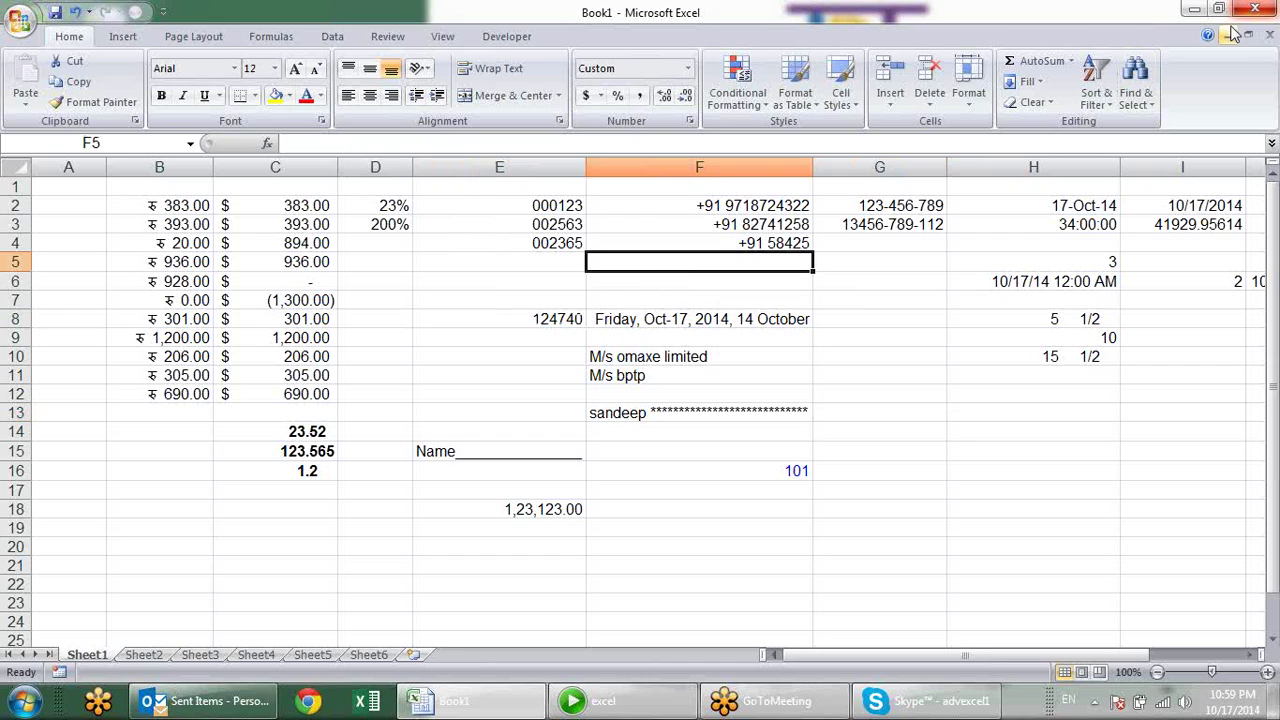
pyautogui.click(922, 298)
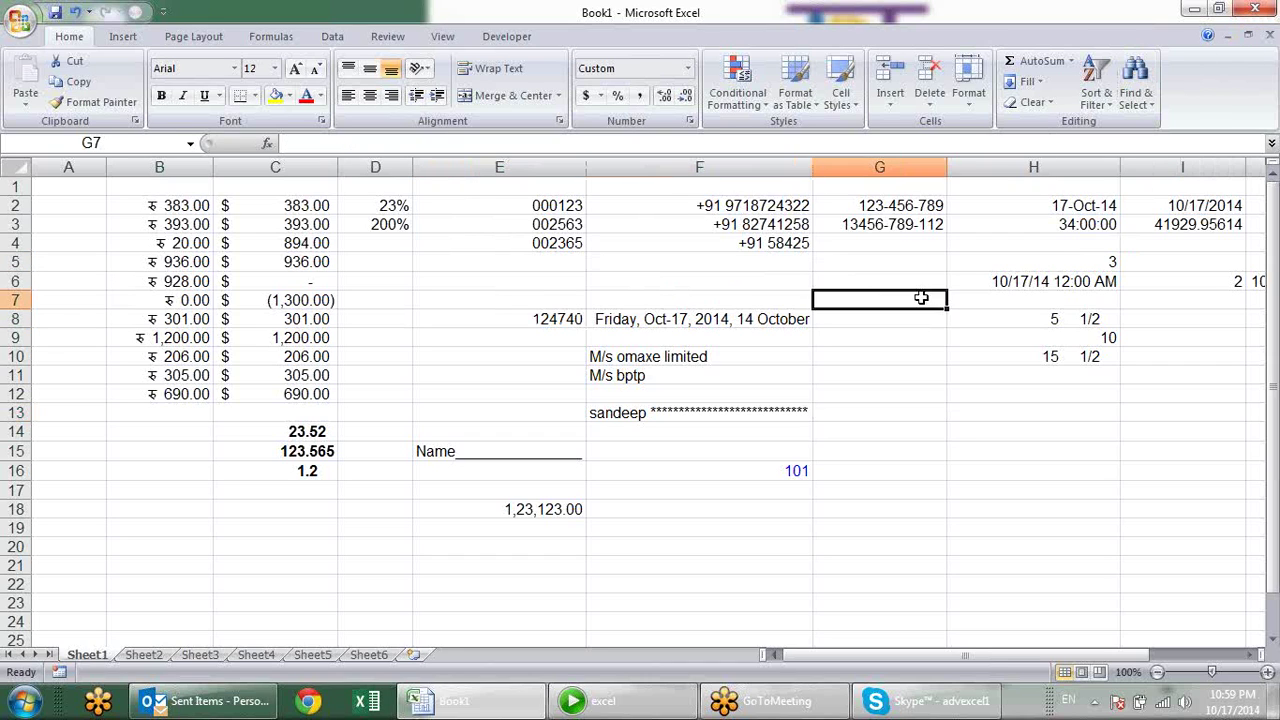